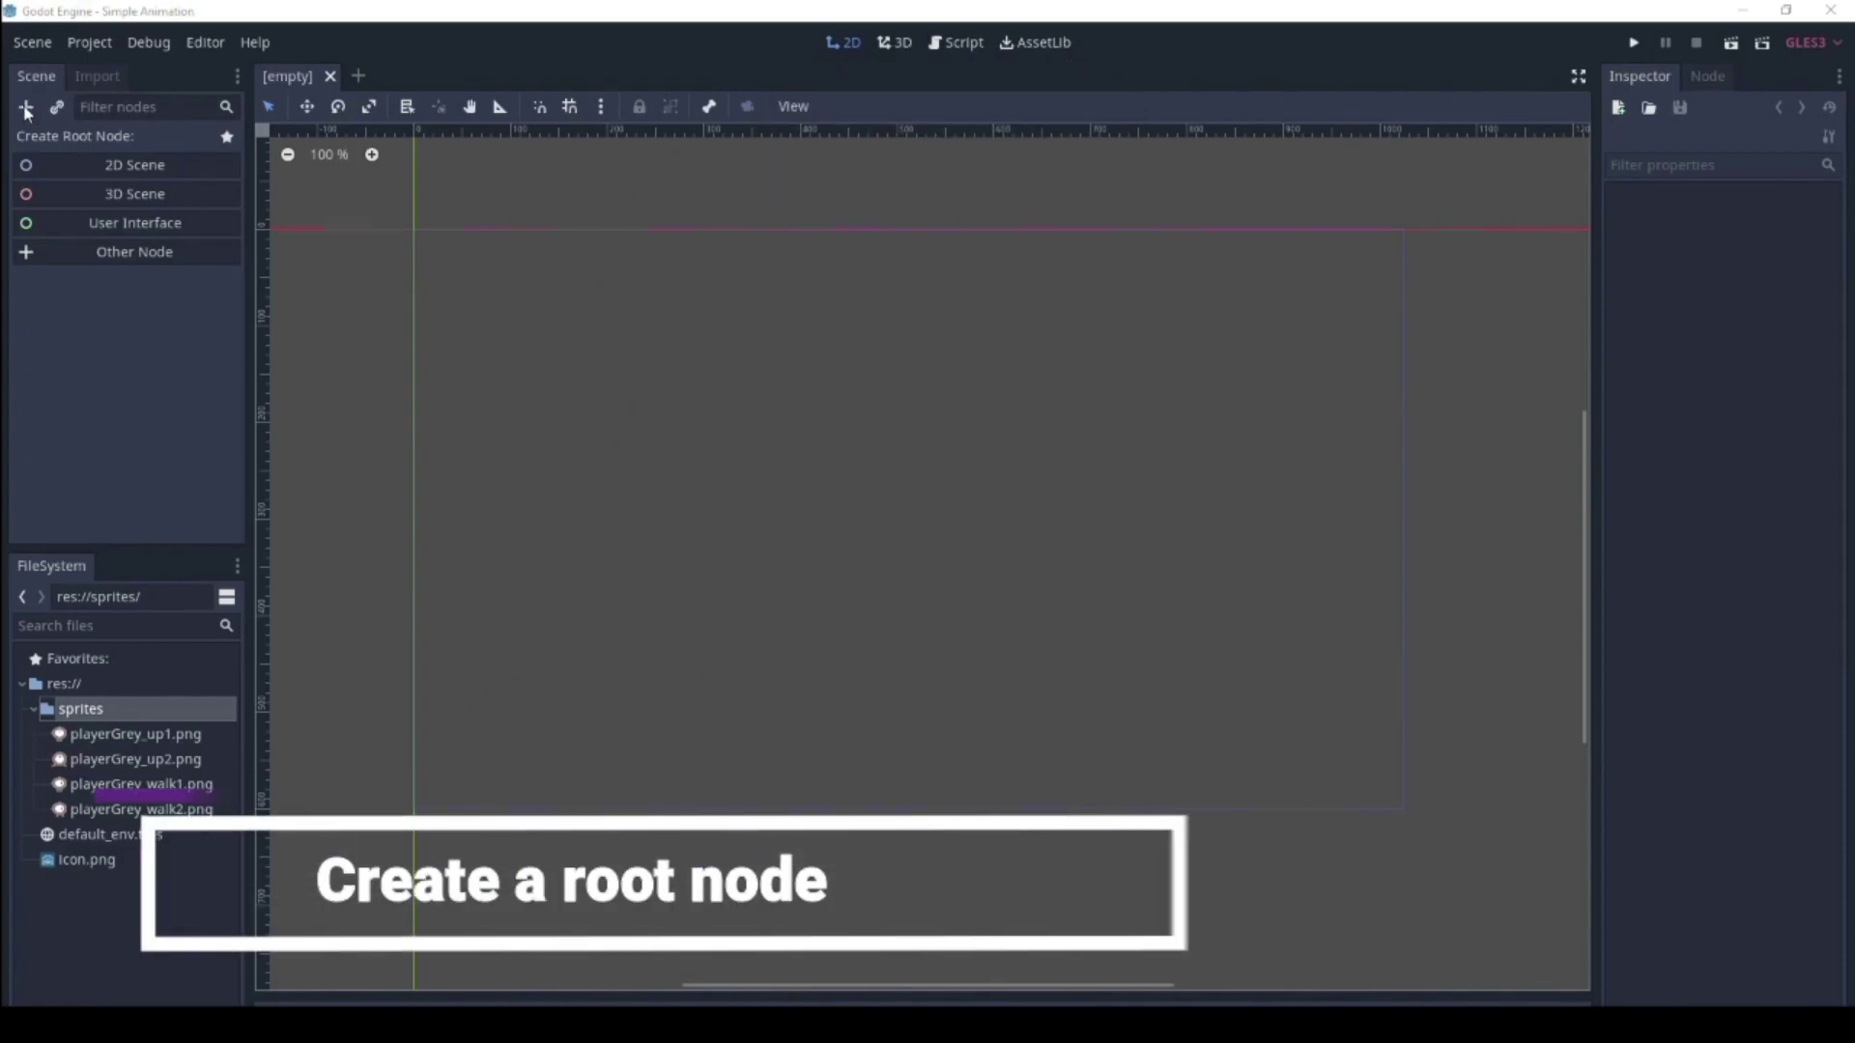
- Create an AnimatedSprite root node (searched 'ania') and assign it a new SpriteFrames resource
left_click(232, 252)
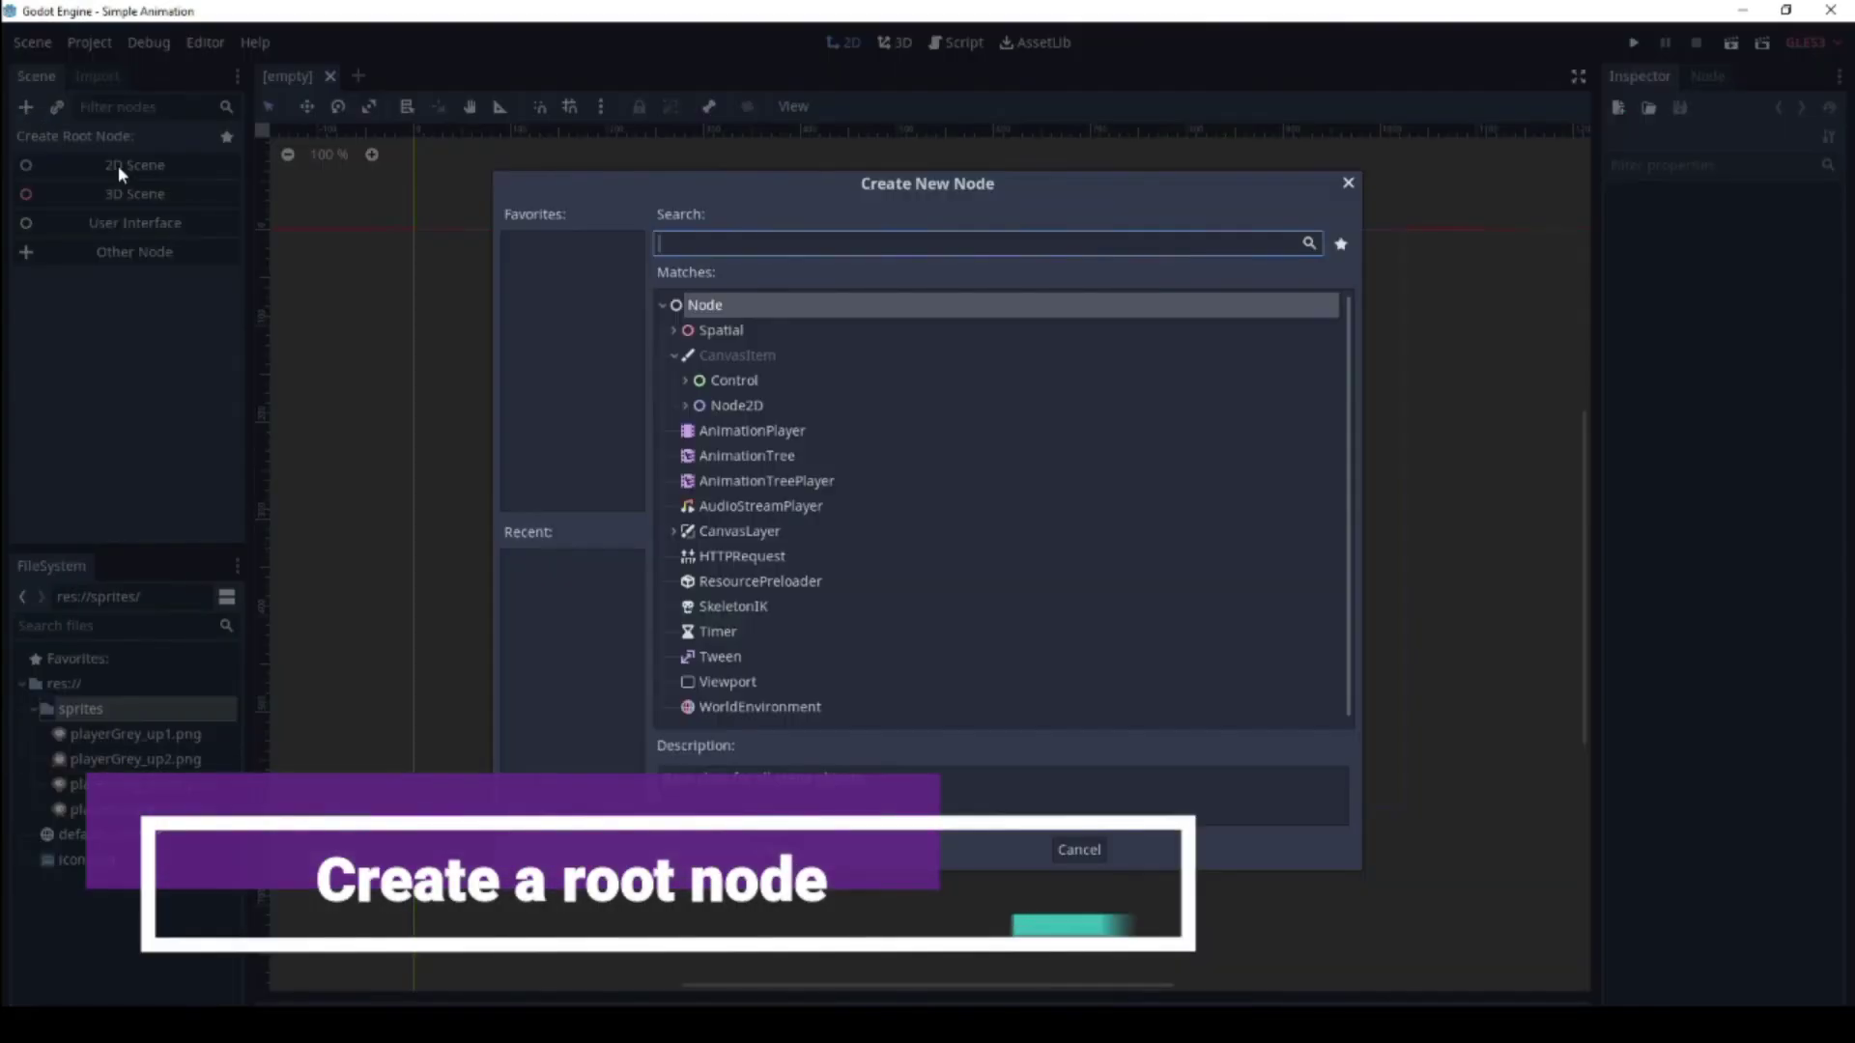
type("ania")
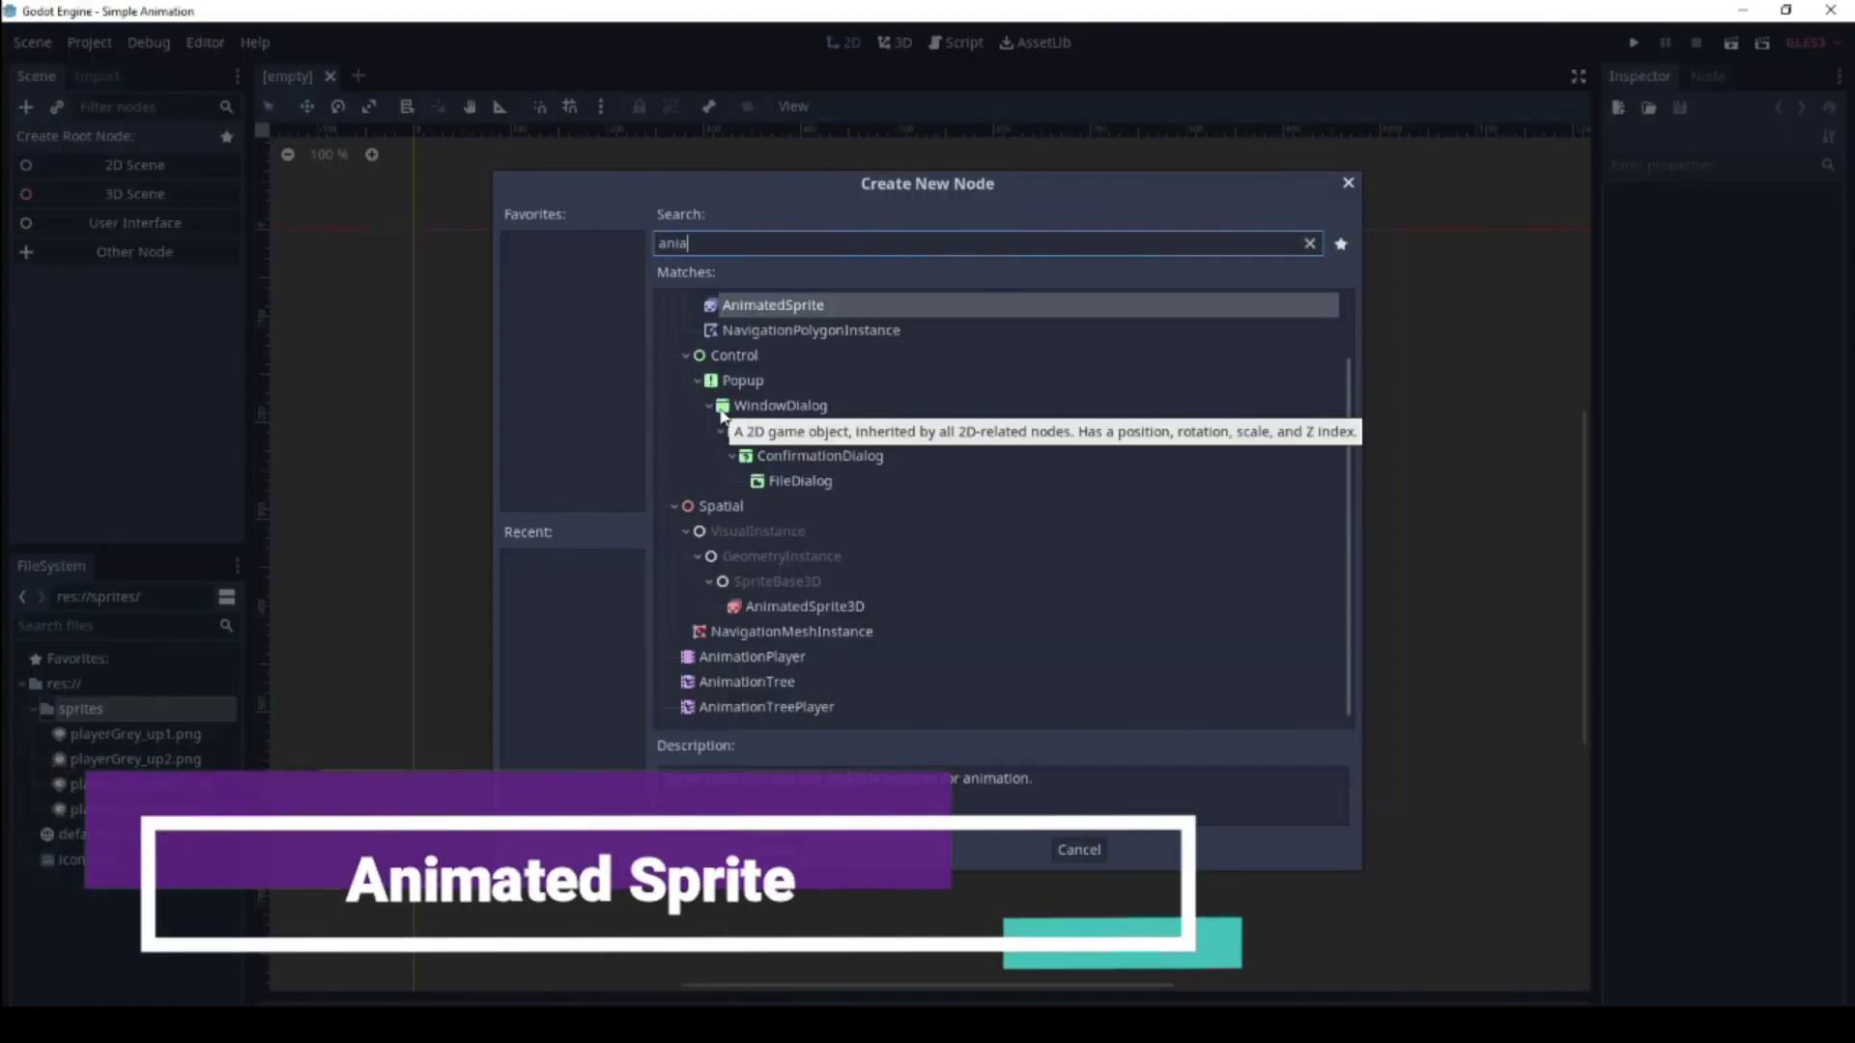
key("Return")
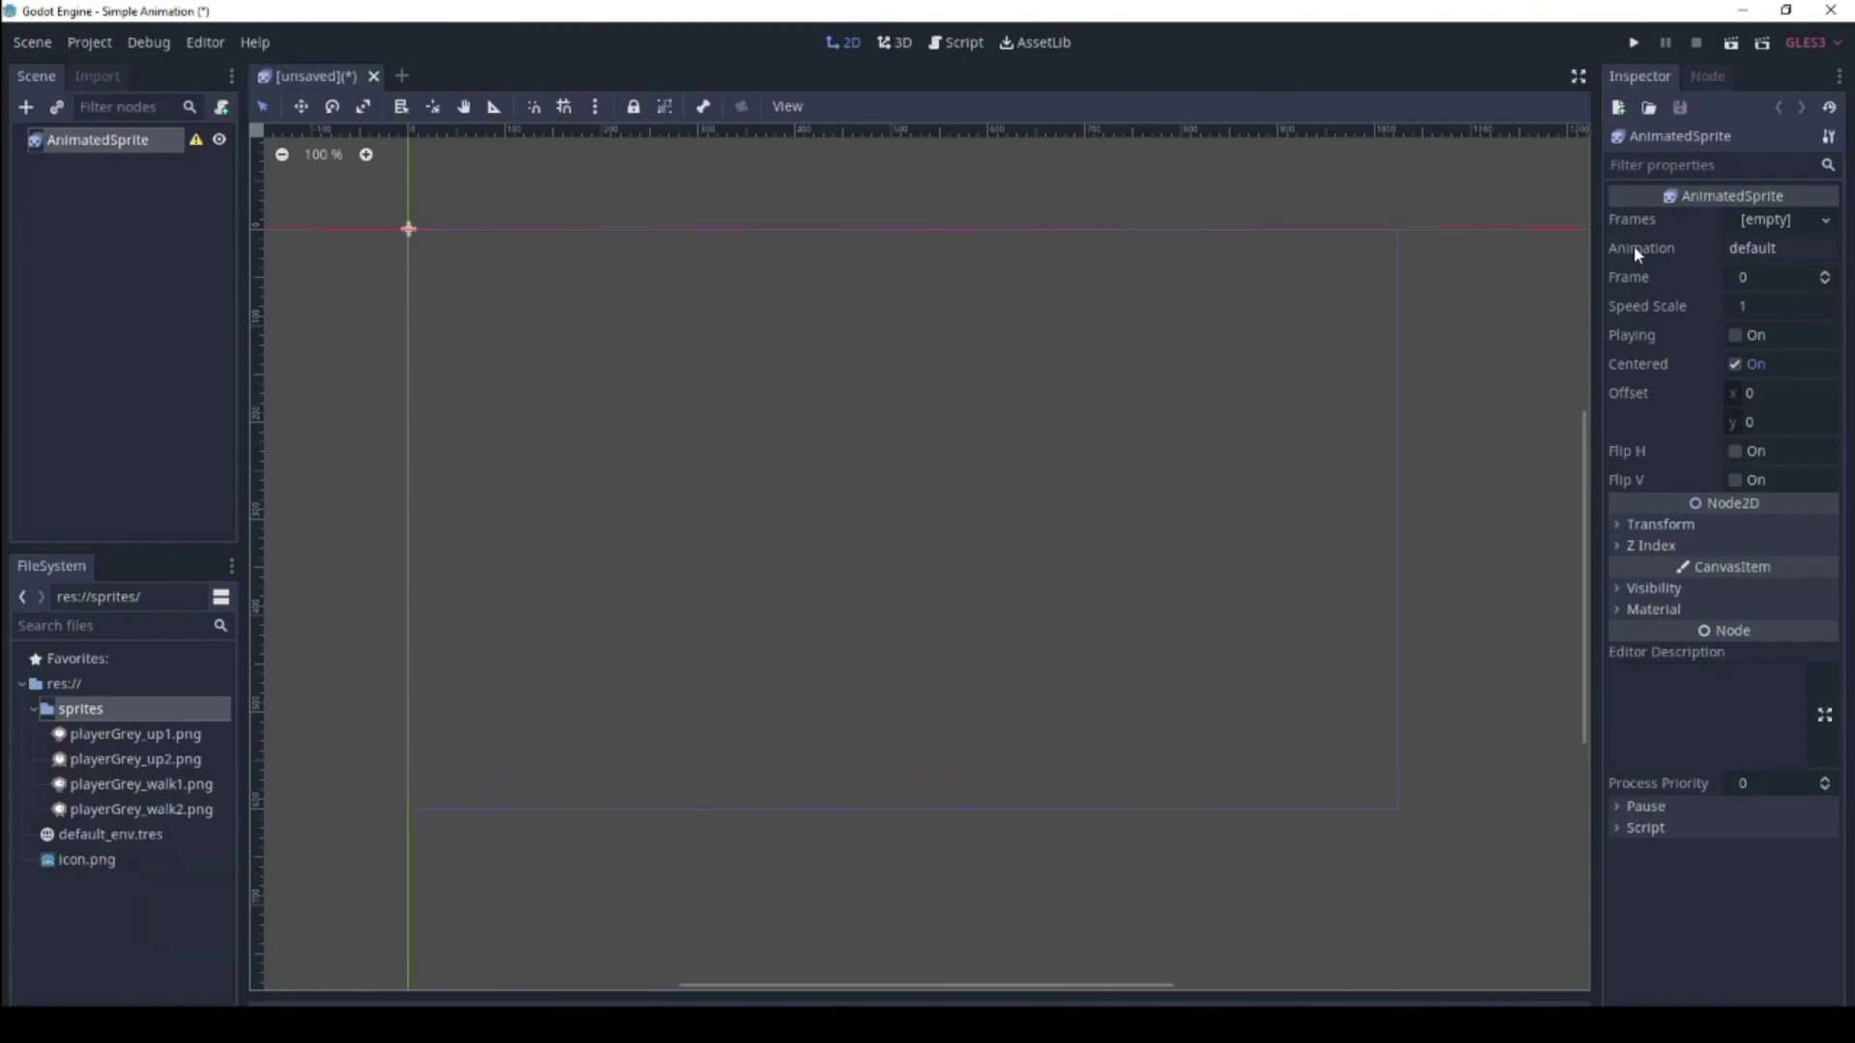
left_click(1806, 218)
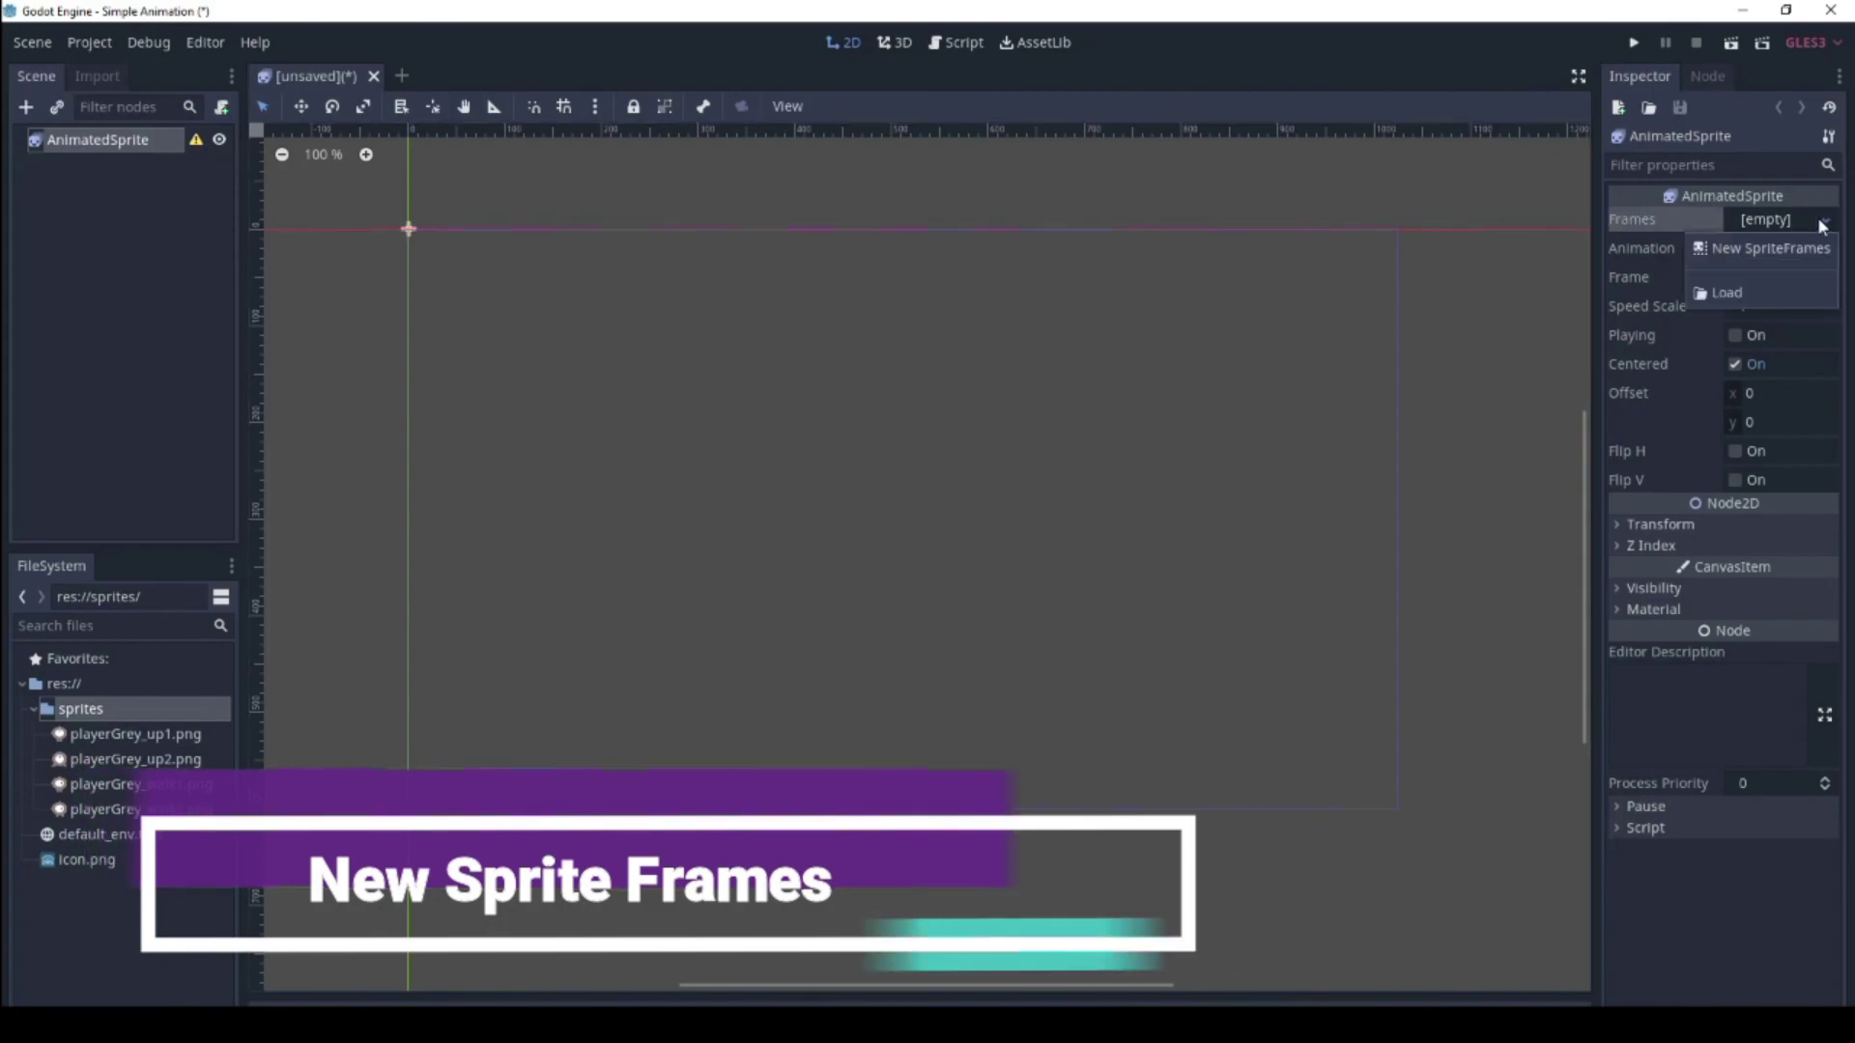
left_click(1760, 246)
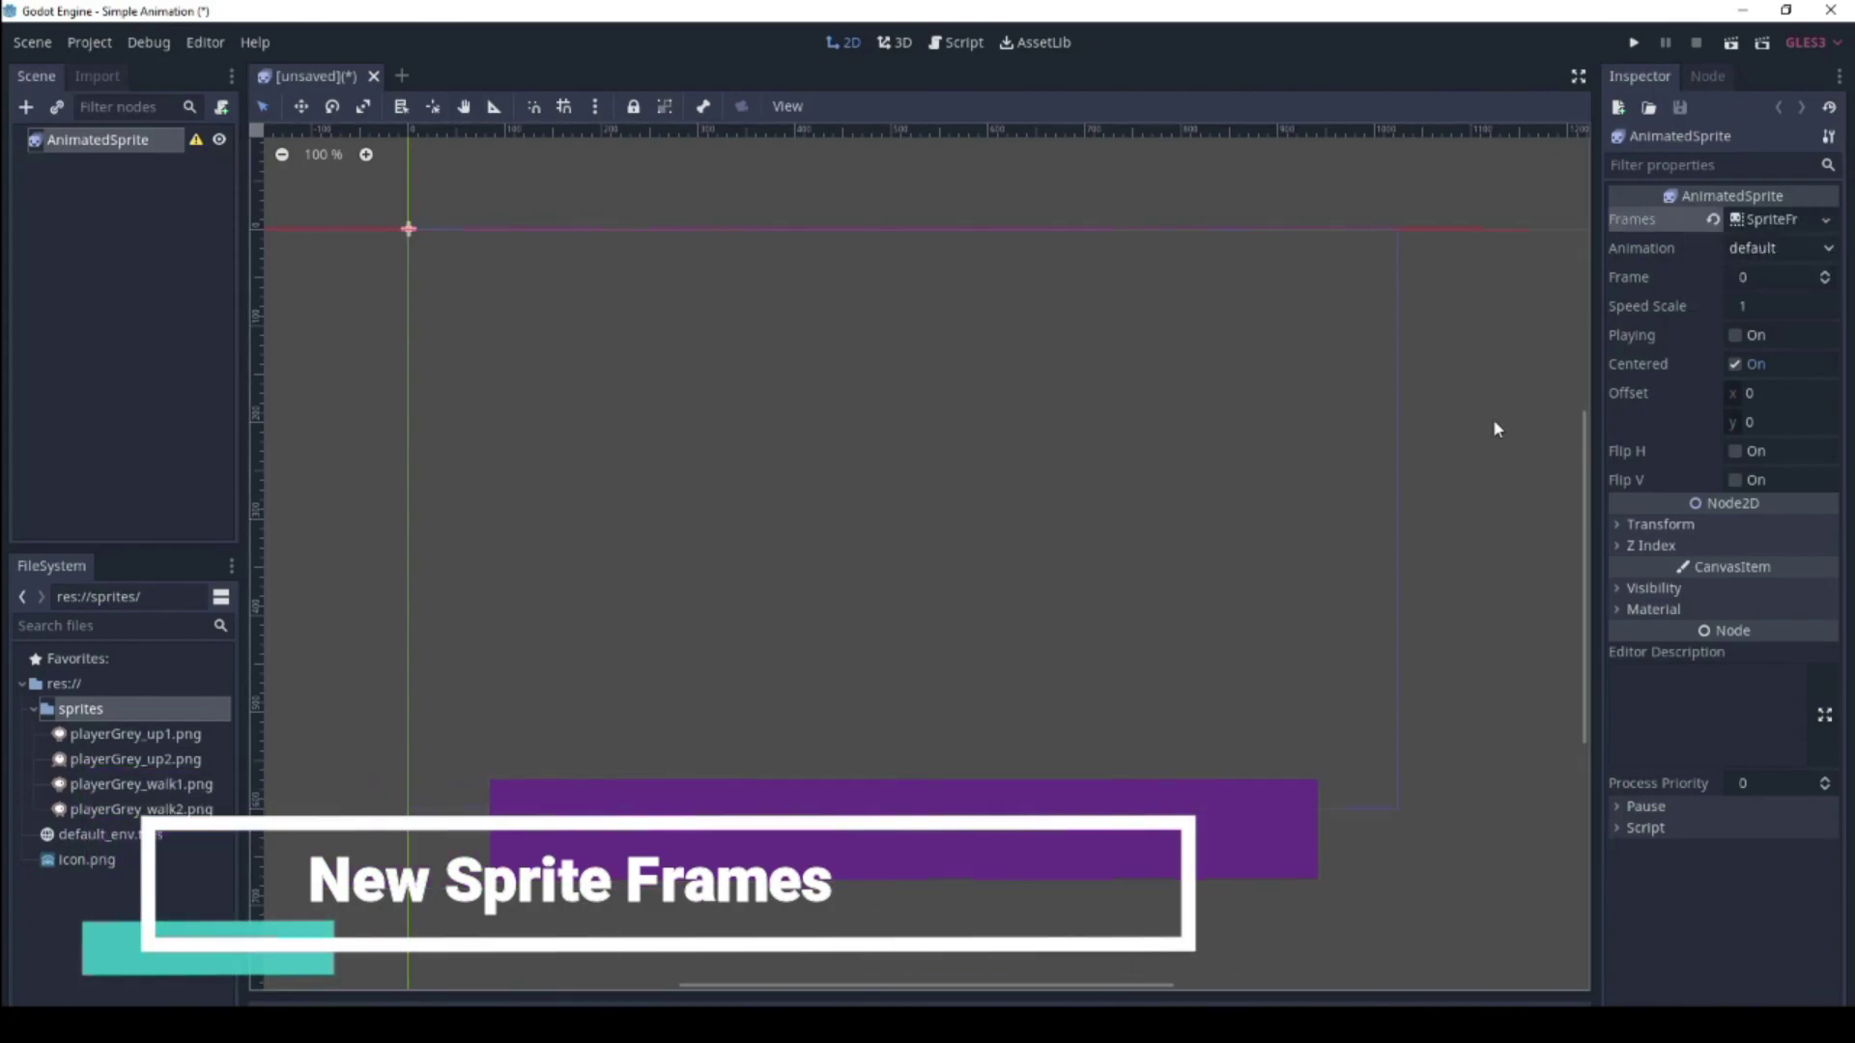
- Add playerGrey_walk1 and walk2 as frames and rename the default animation to 'walk'
left_click(1771, 219)
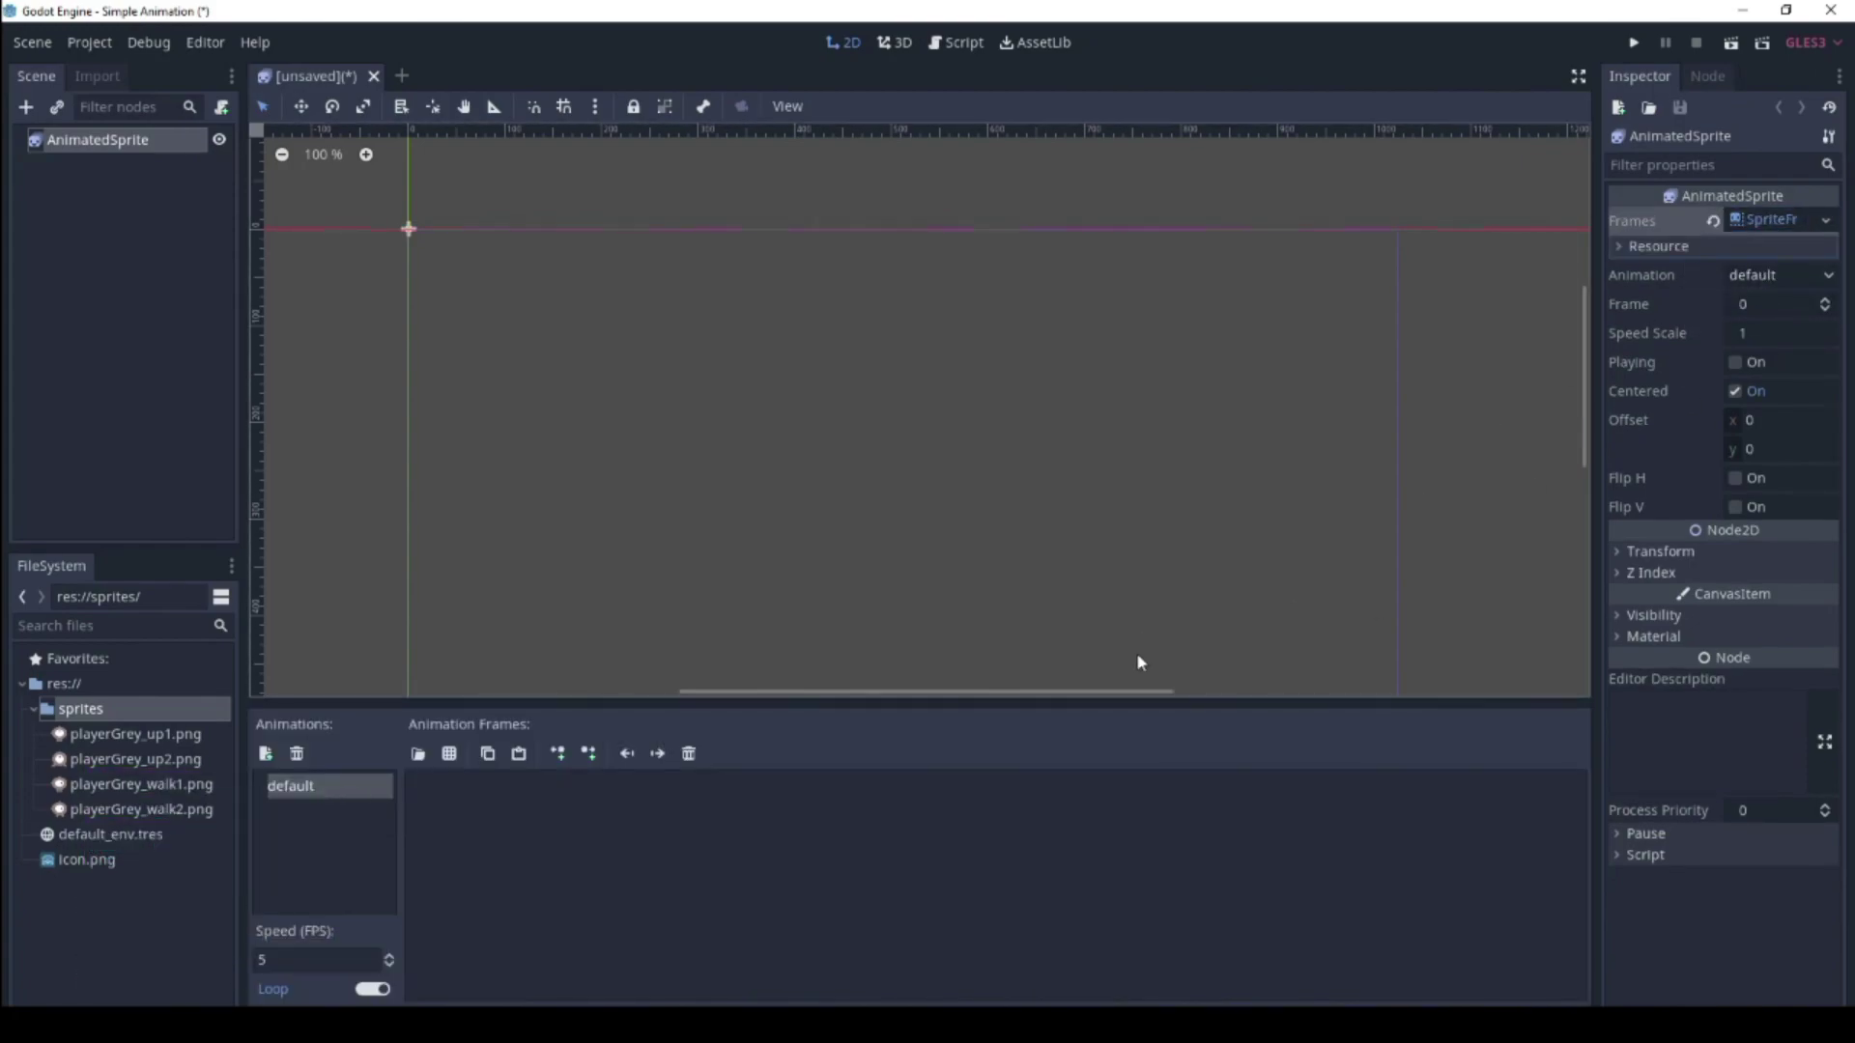
left_click(100, 787)
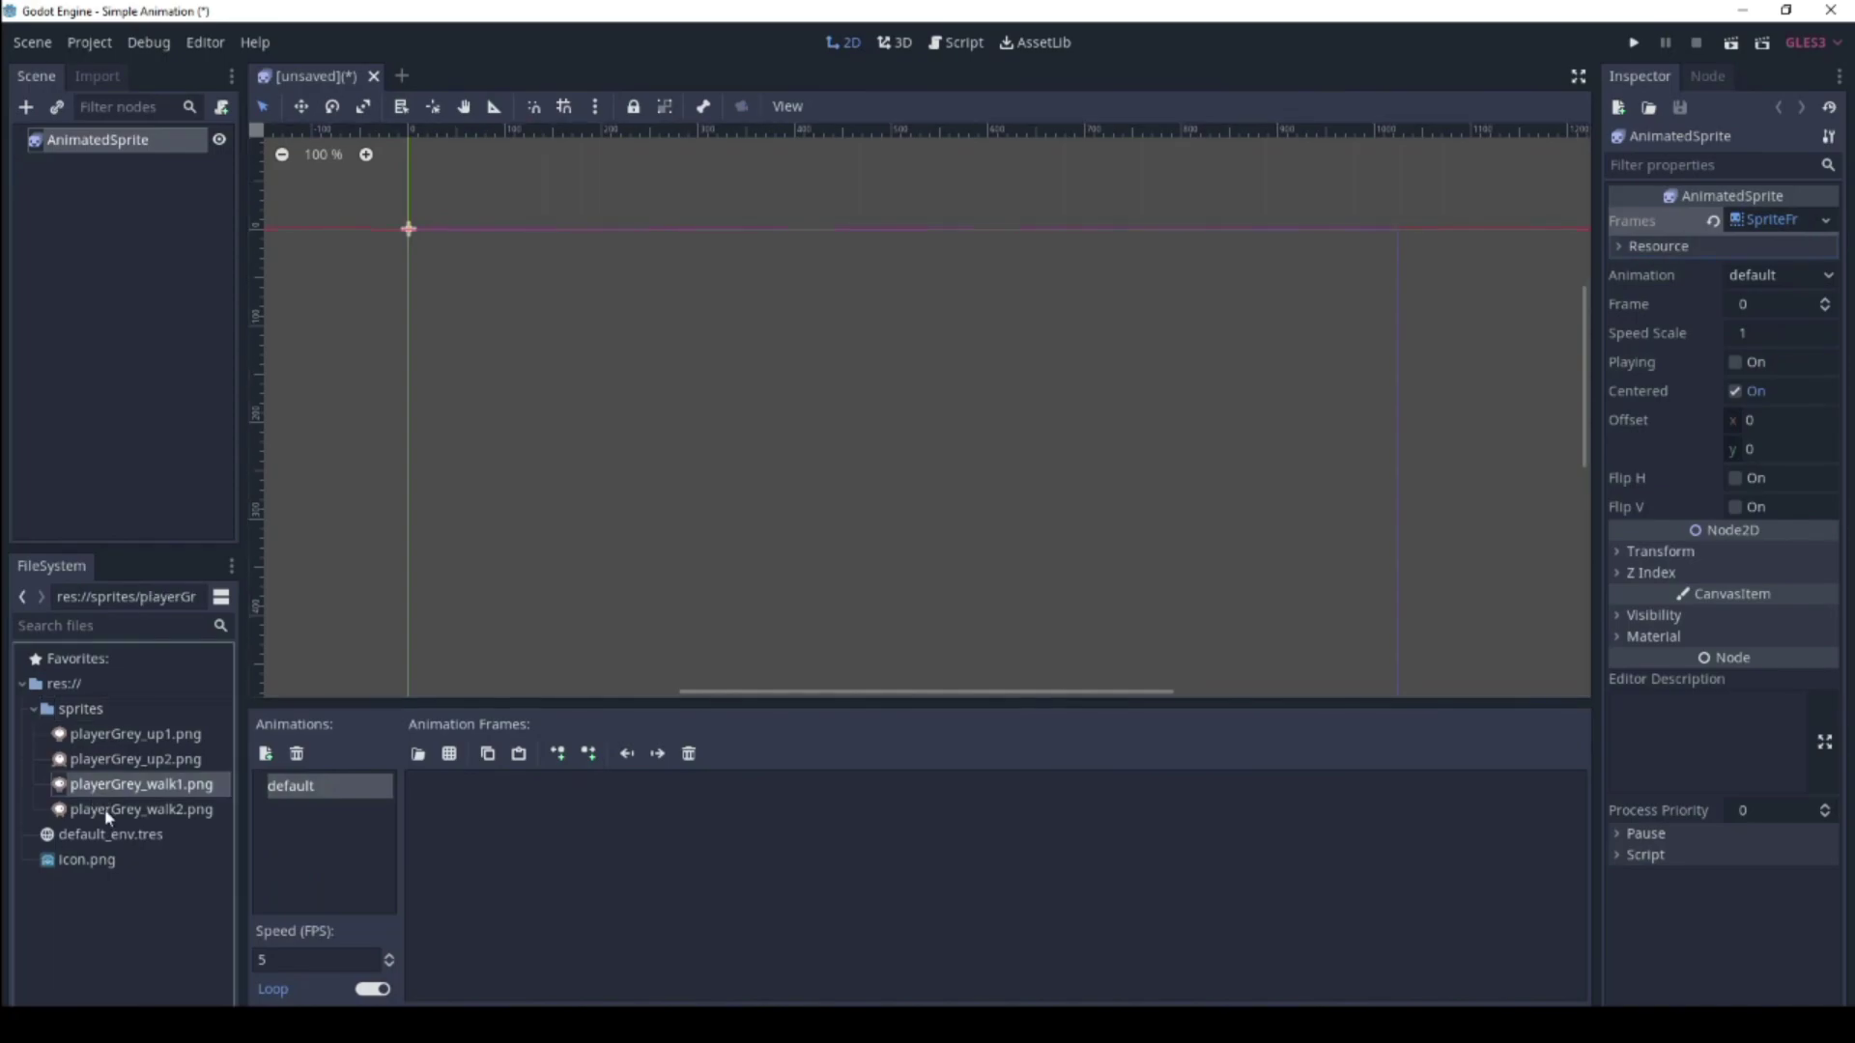
left_click(105, 812, "shift")
left_click_drag(107, 795, 468, 800)
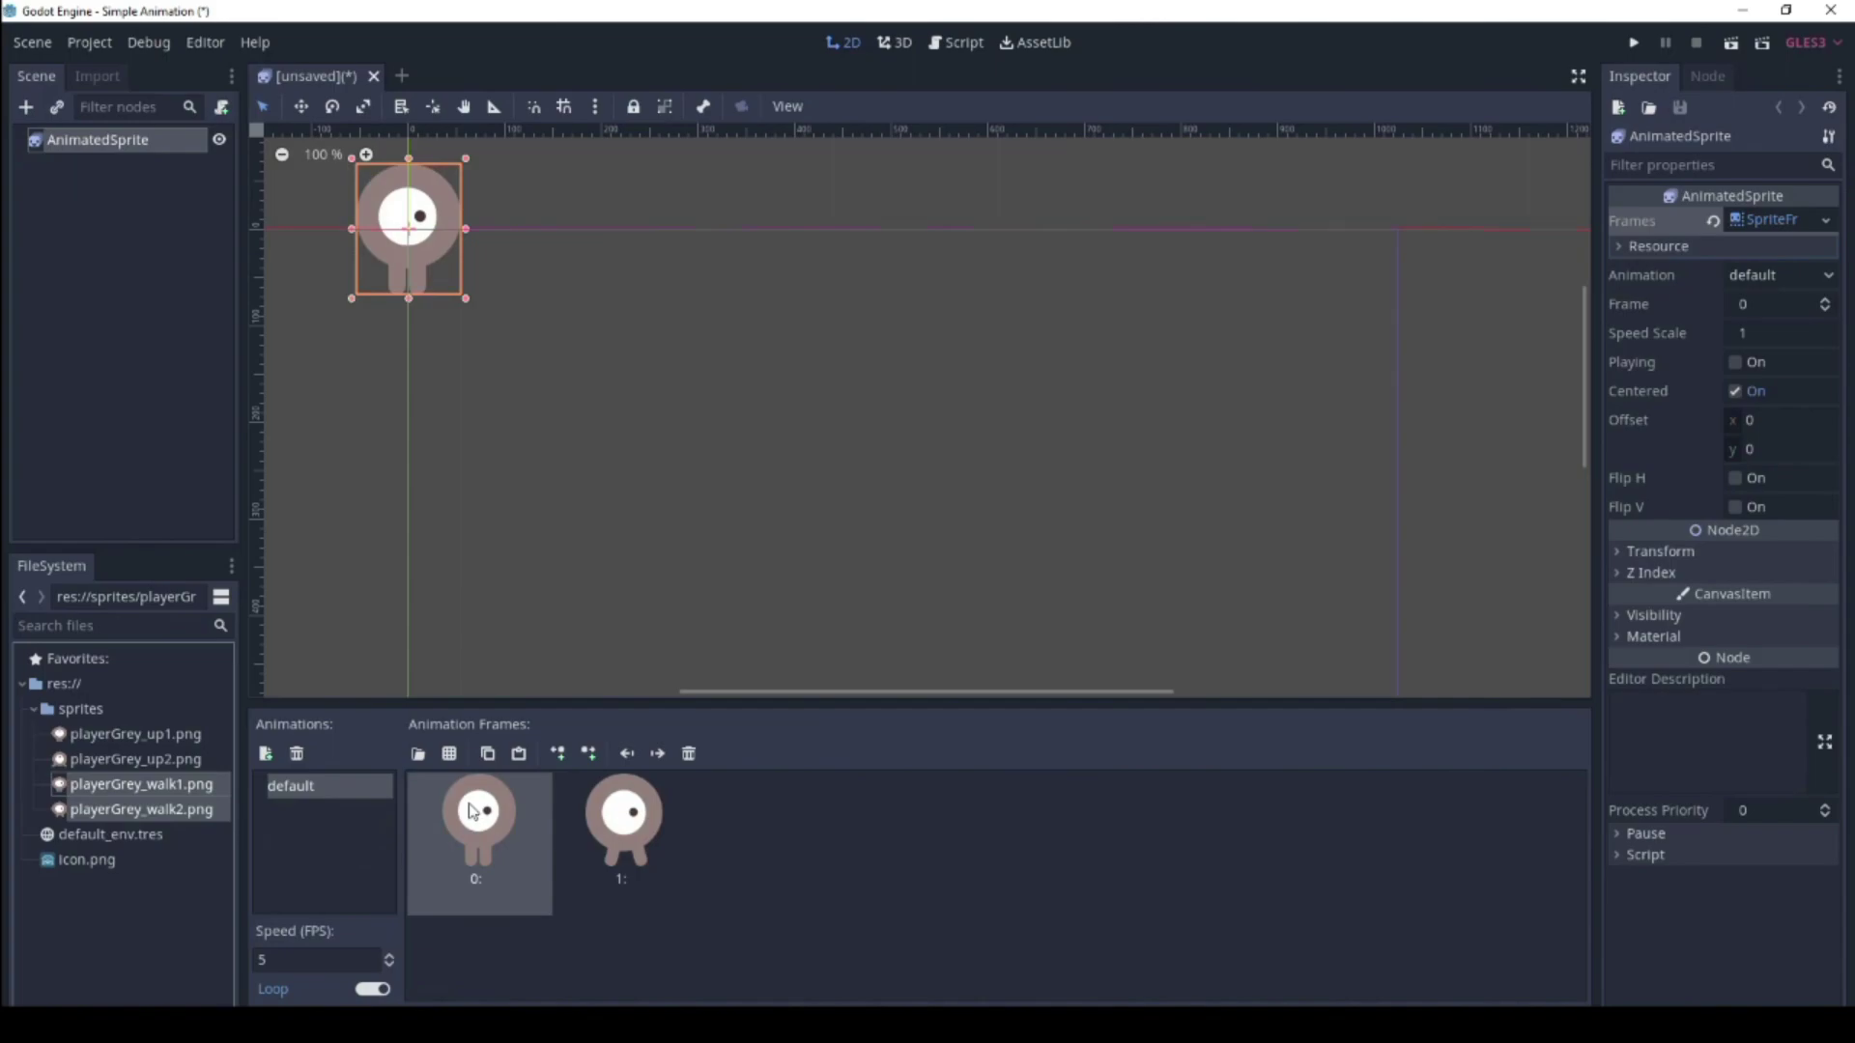
double_click(311, 796)
type("walk")
key("Return")
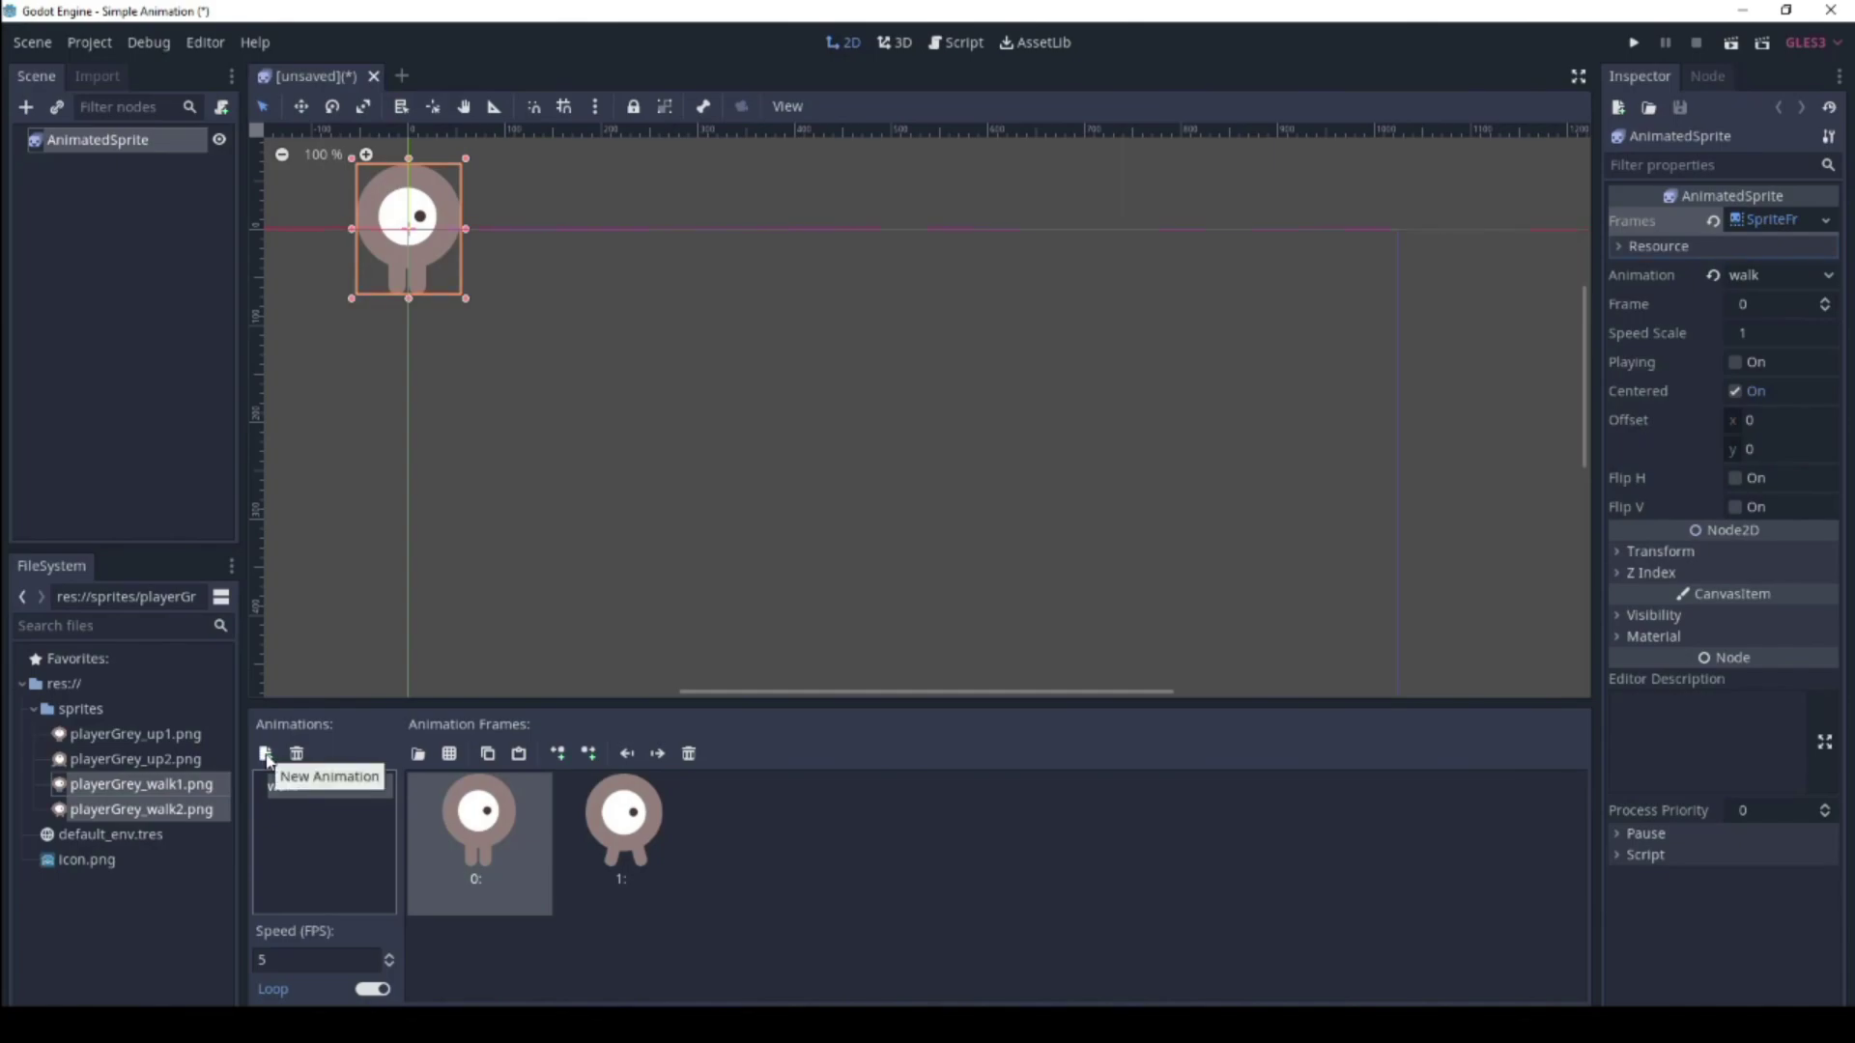
- Add a second animation named 'fly' holding the playerGrey_up1 and up2 frames
left_click(267, 755)
left_click(332, 786)
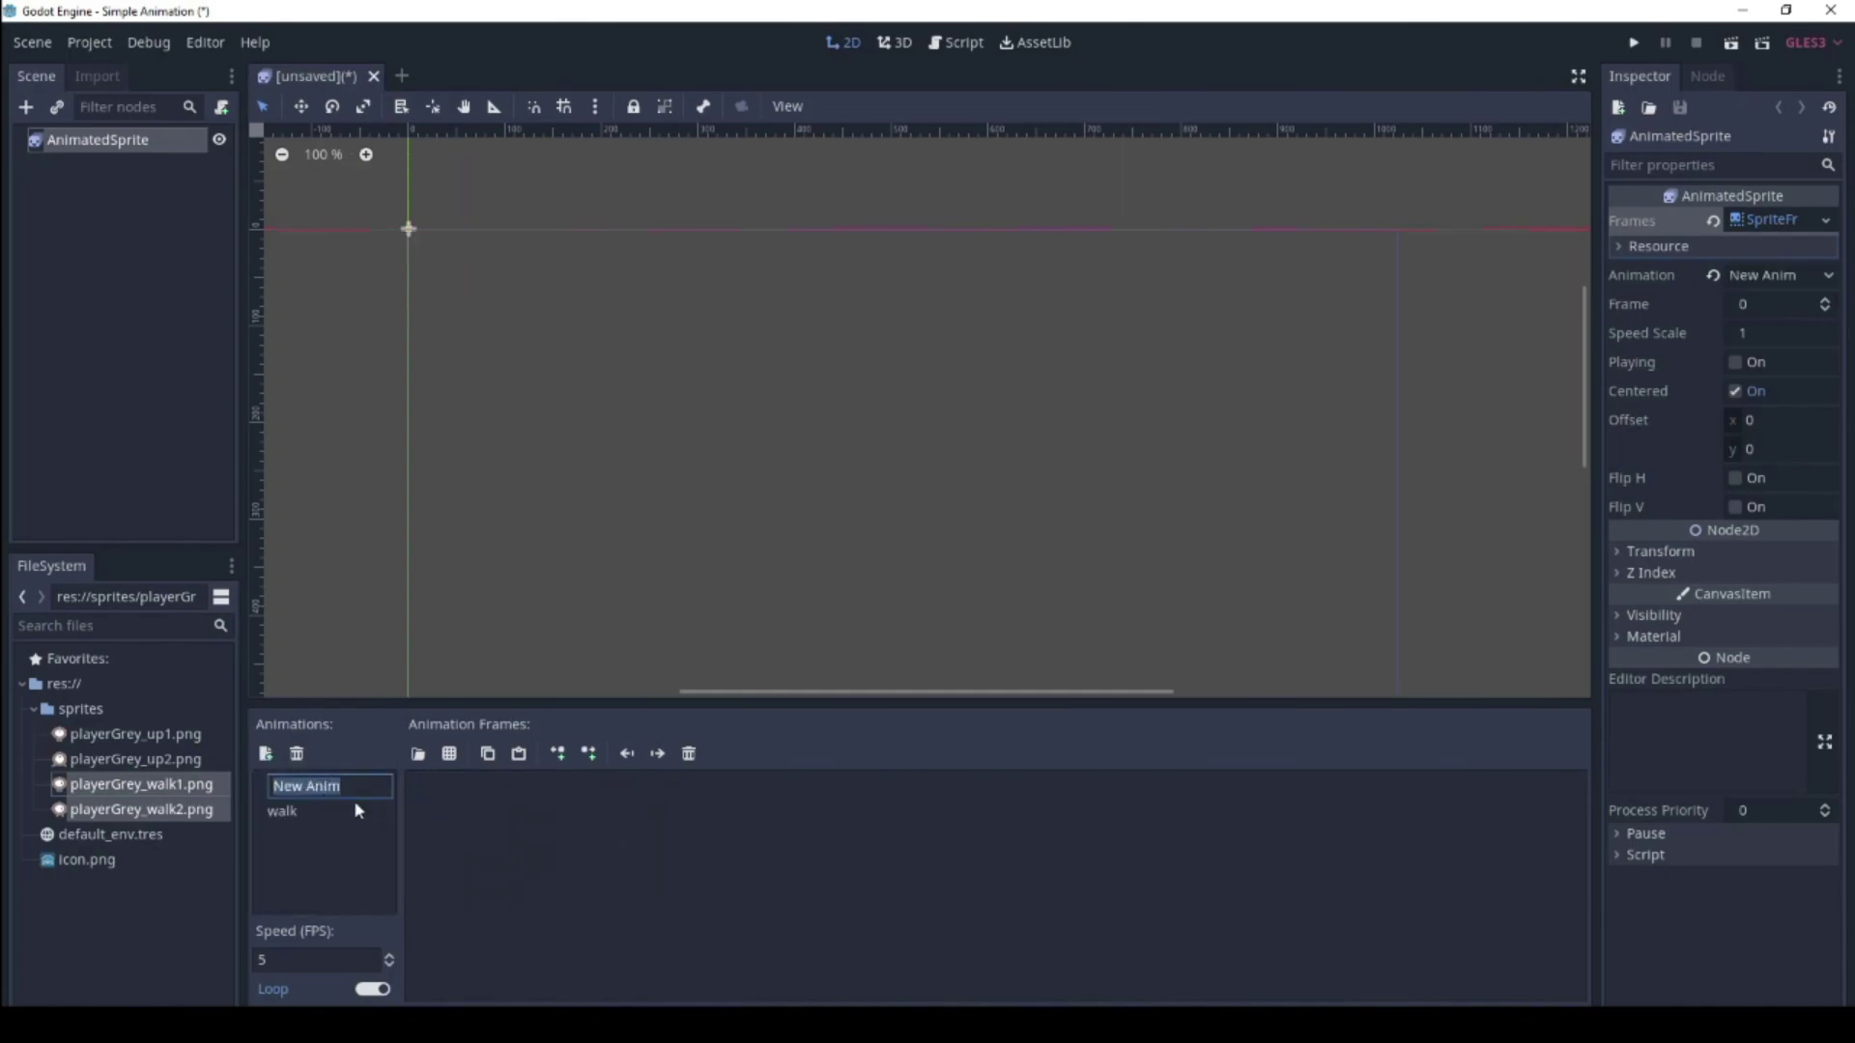
type("fly")
key("Return")
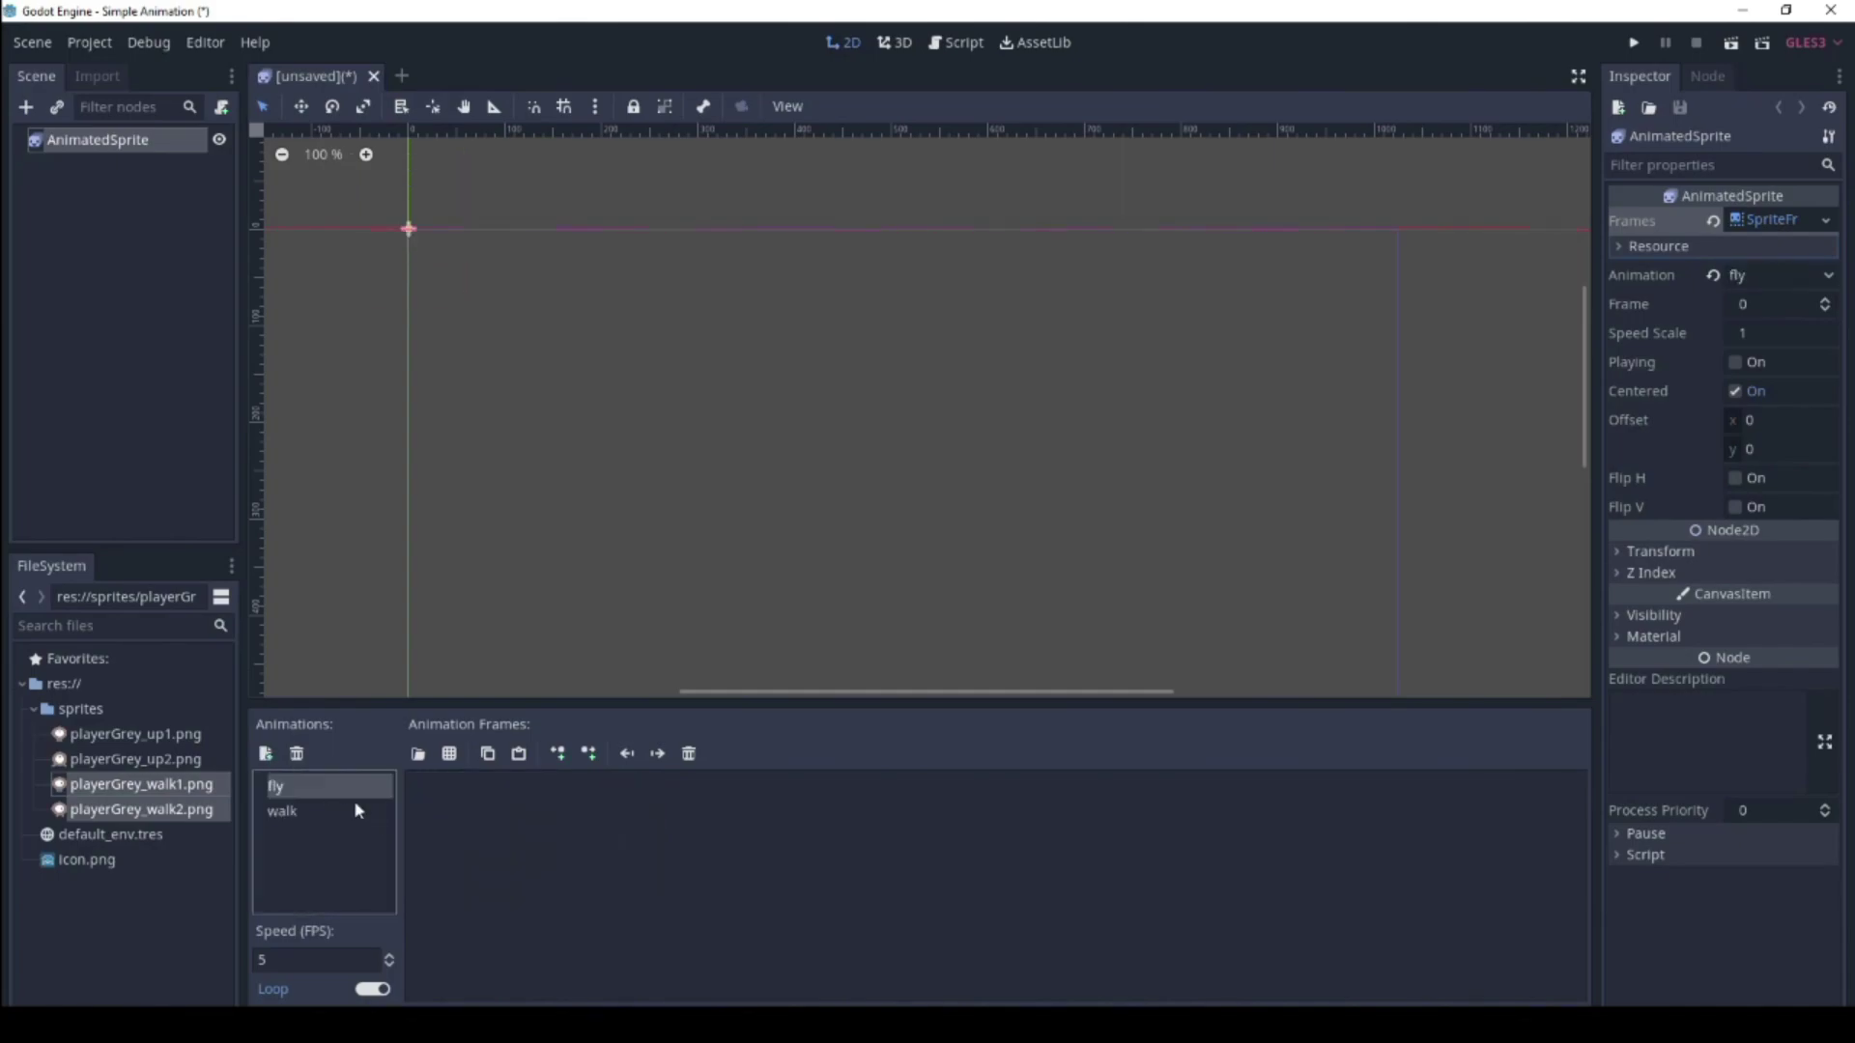
left_click(113, 745)
left_click(129, 763, "shift")
left_click_drag(131, 747, 451, 826)
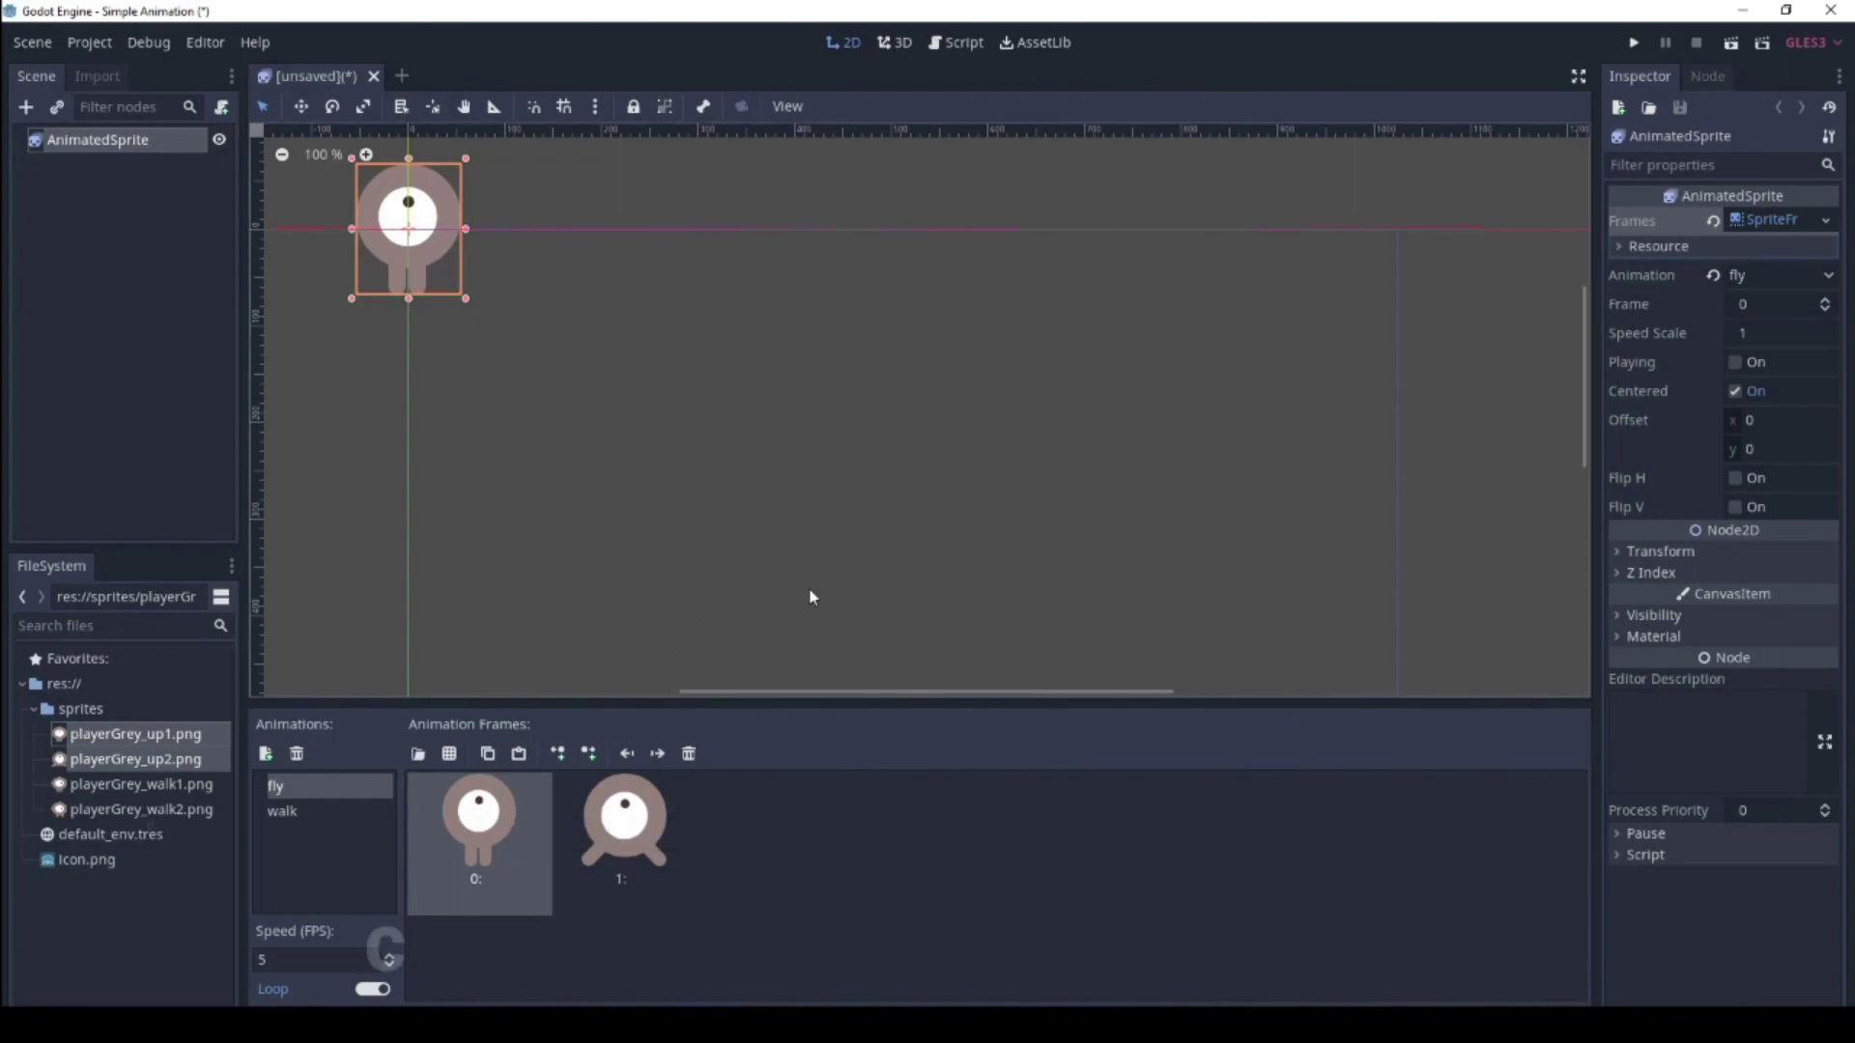
- Rename the AnimatedSprite node to 'Player'
left_click(126, 151)
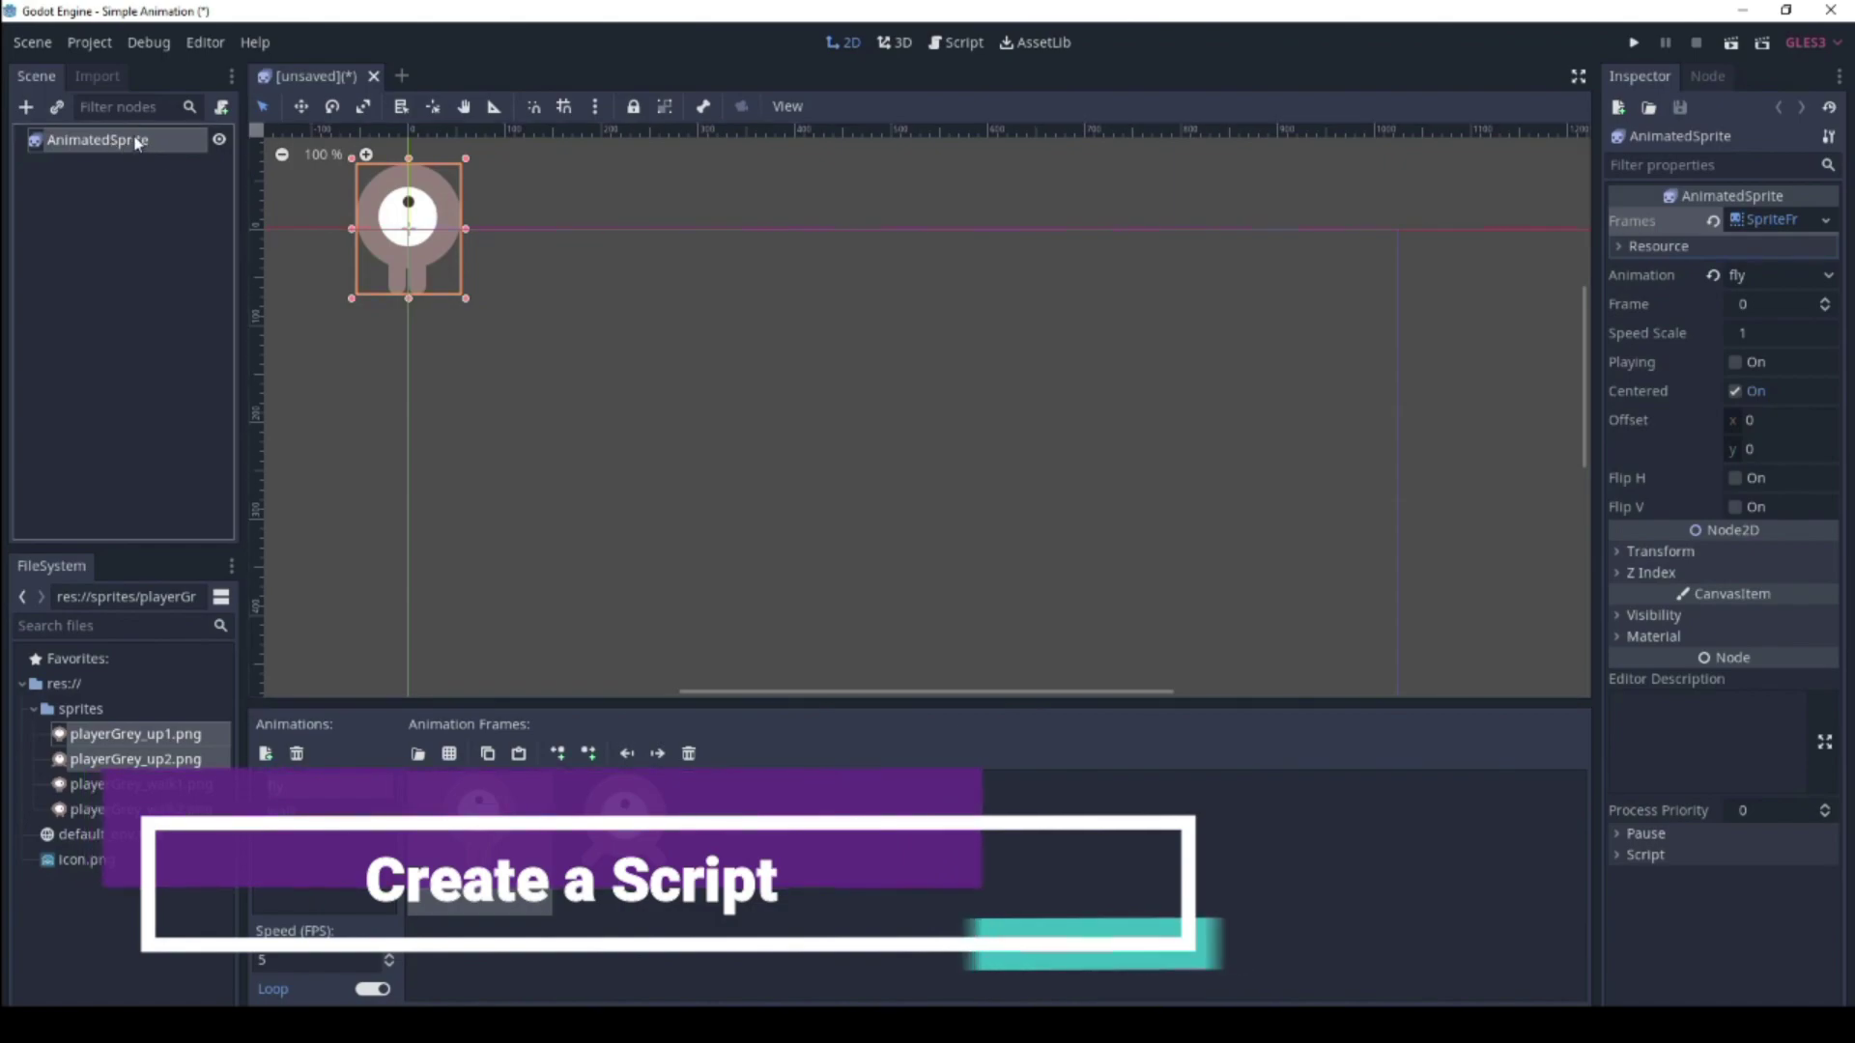
double_click(127, 151)
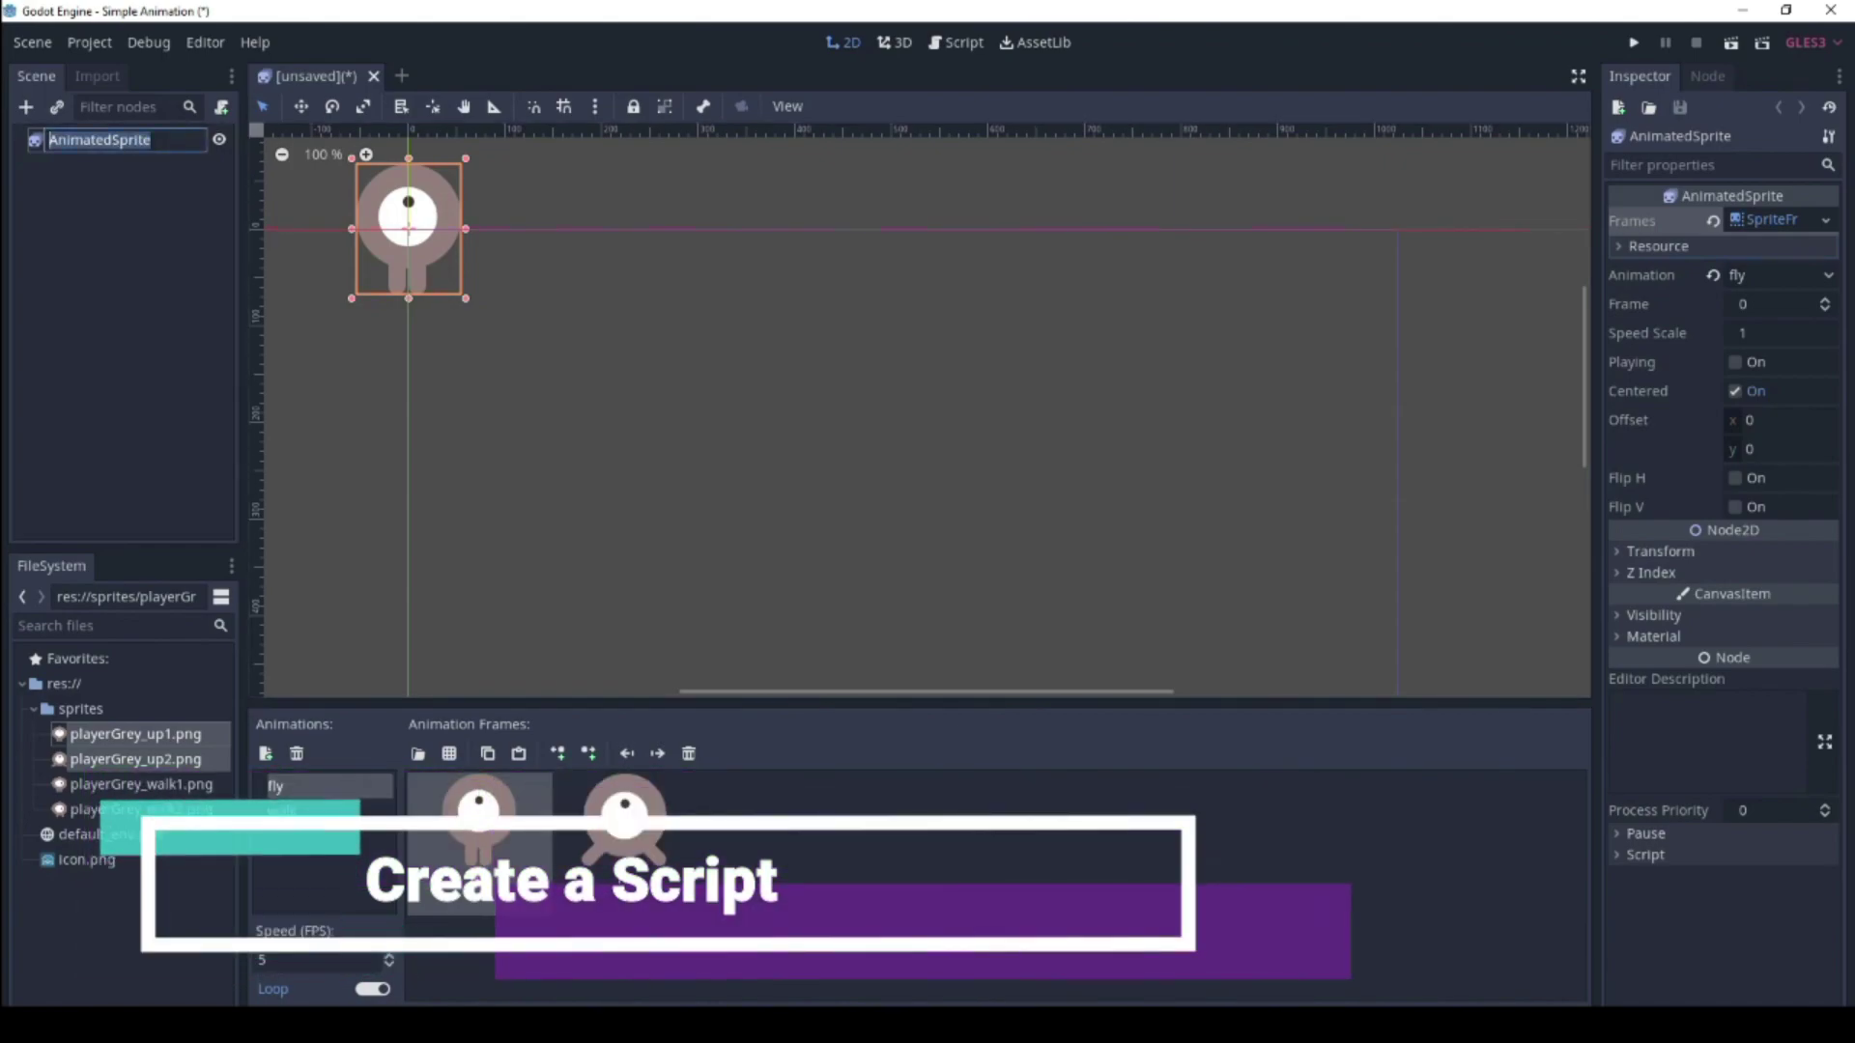
type("Player")
key("Return")
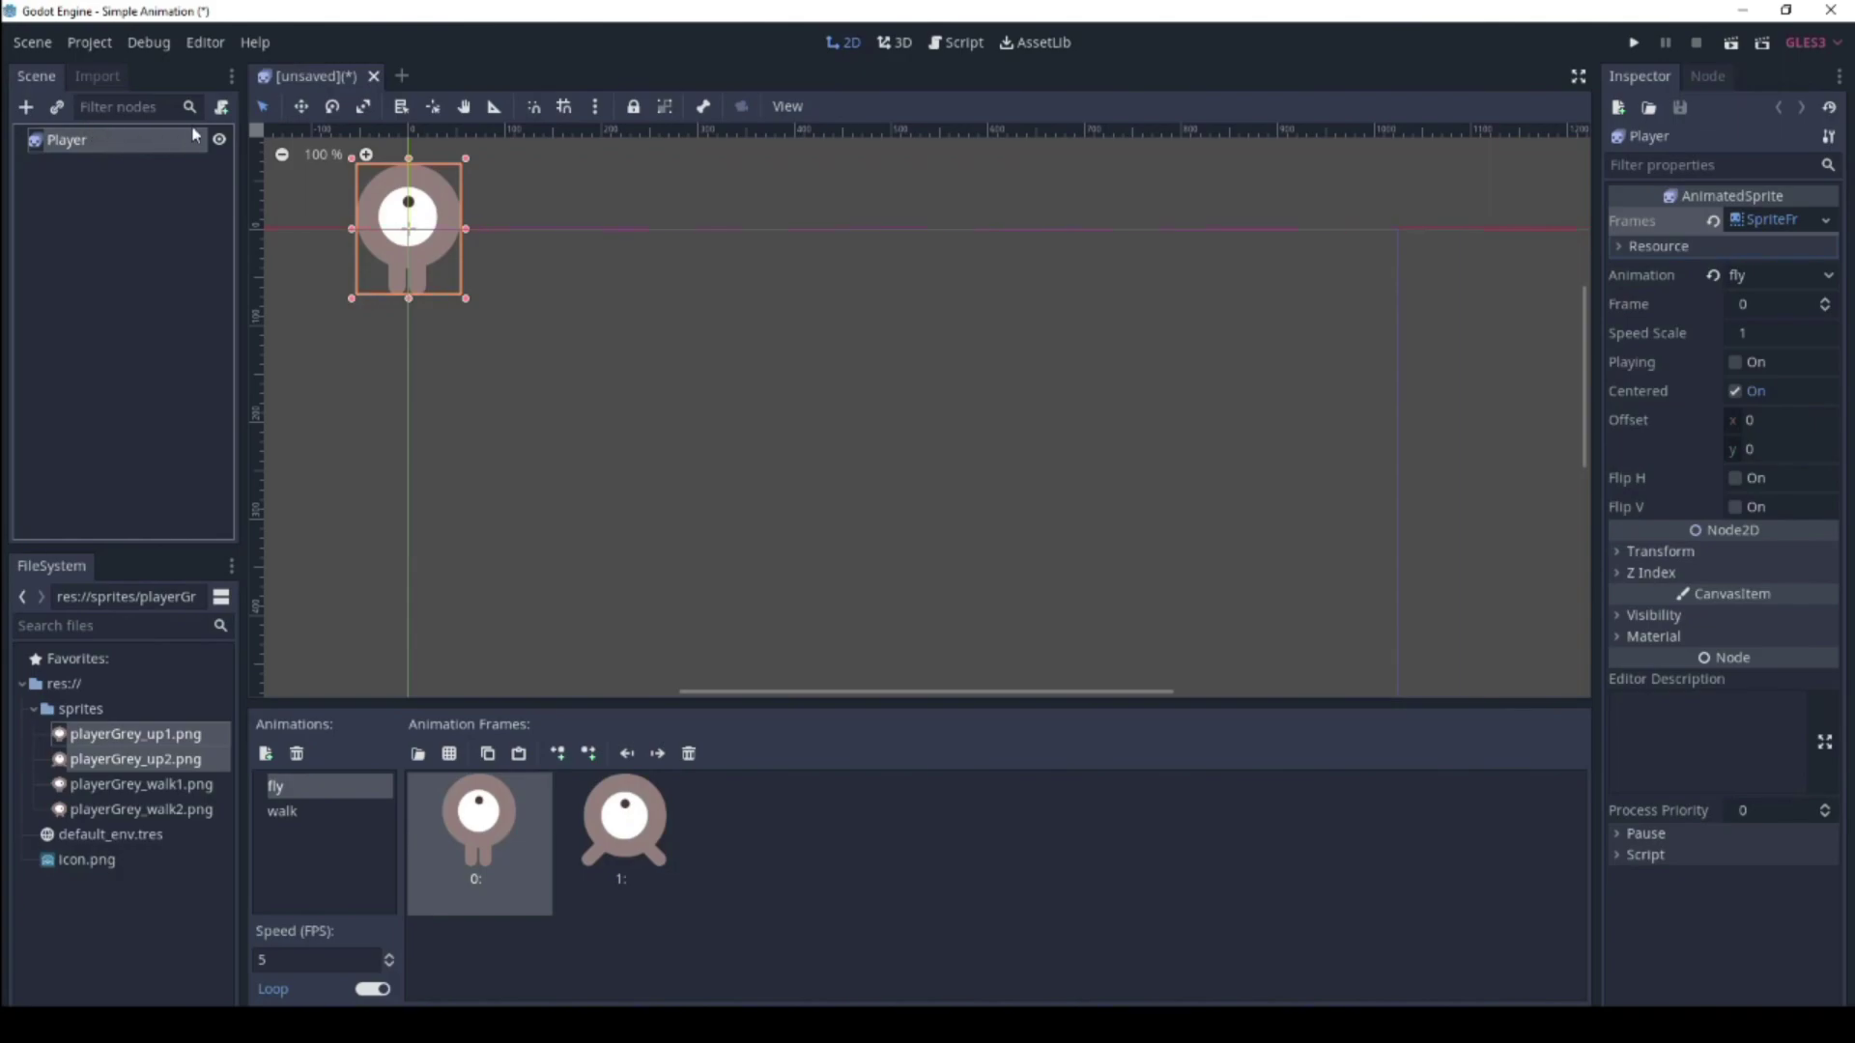
- Attach a new Player.gd script and delete its example member-variable comment lines
left_click(221, 109)
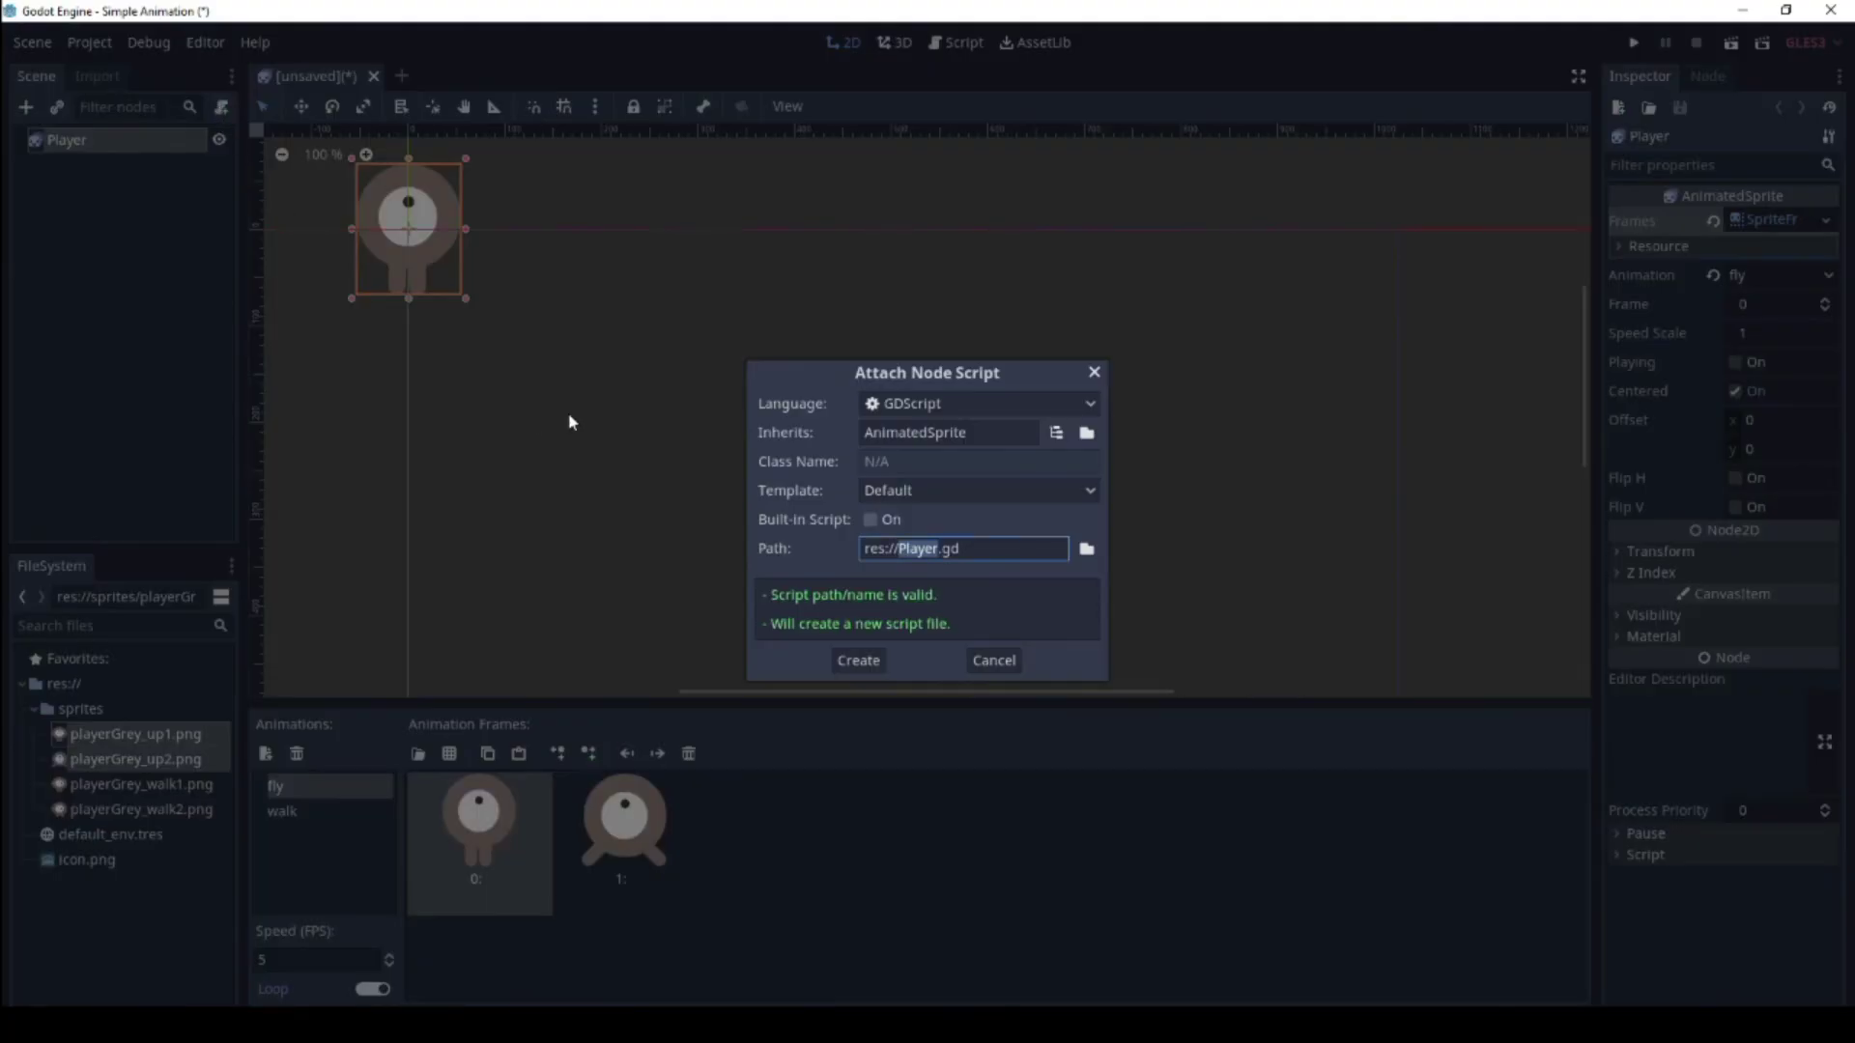
left_click(860, 658)
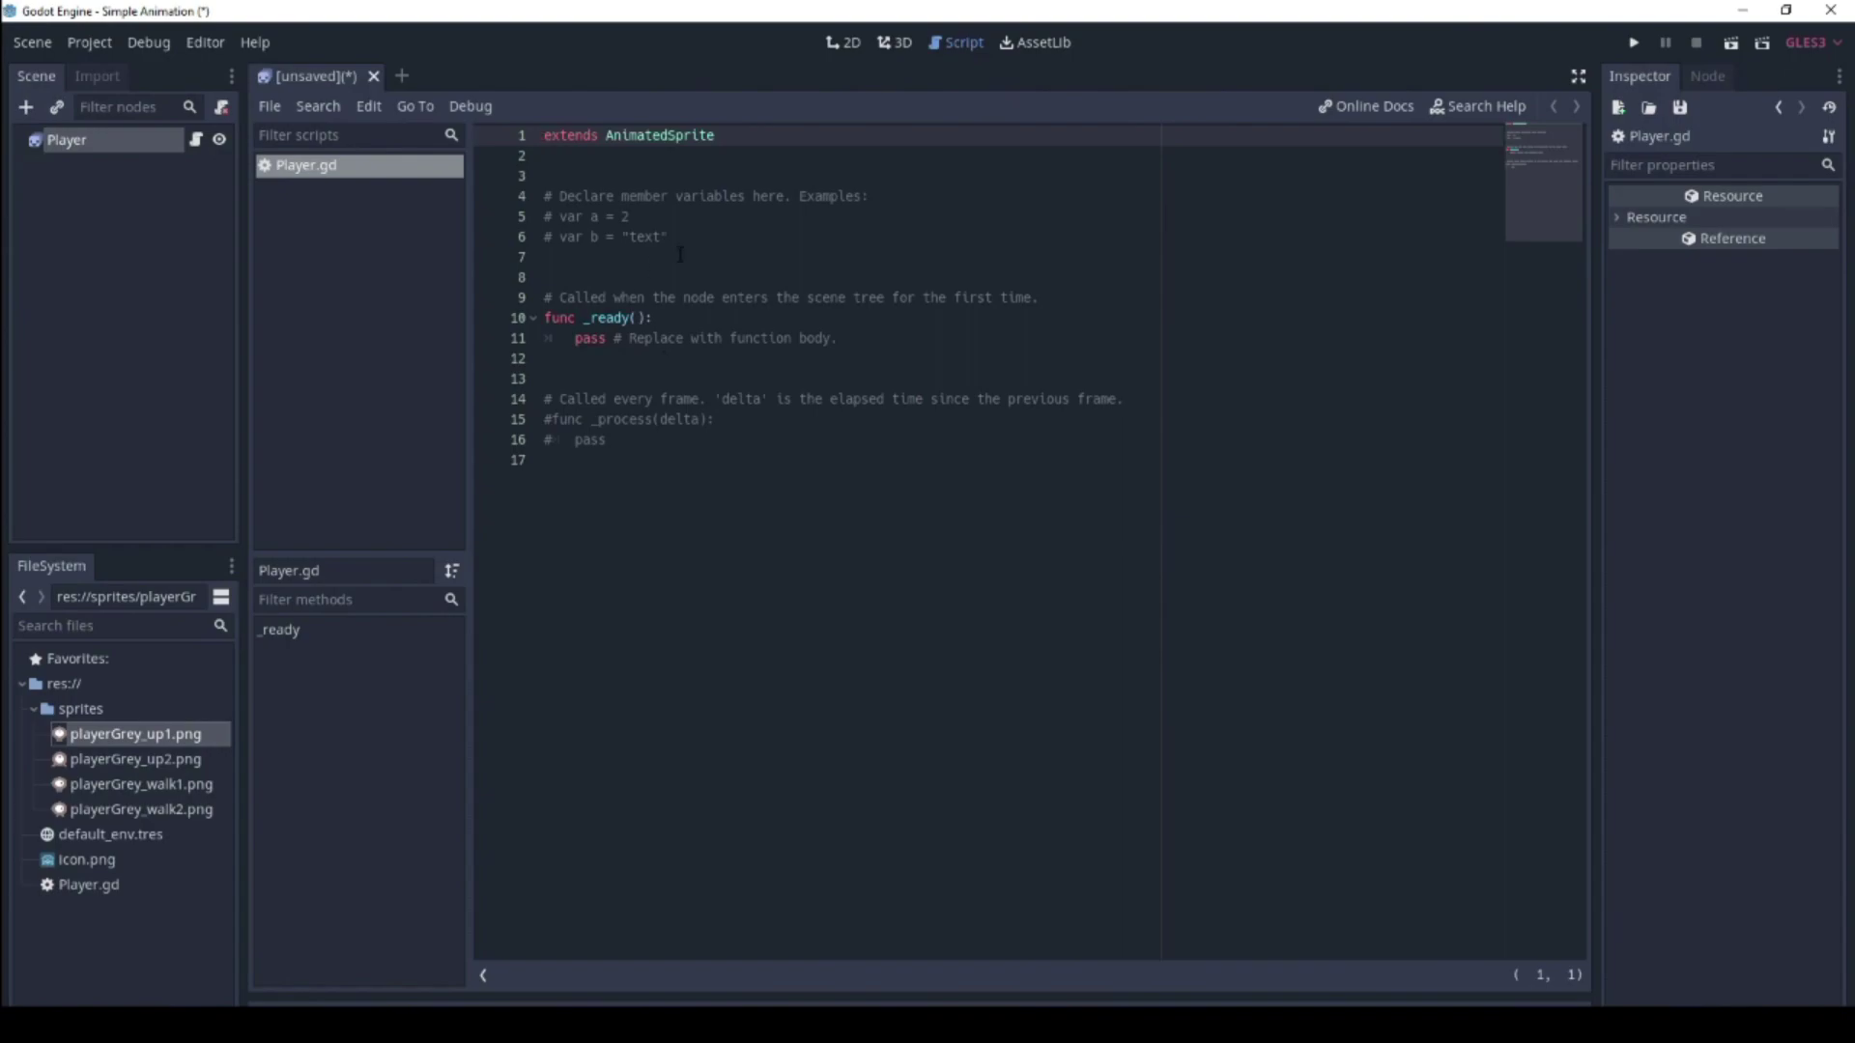
left_click_drag(680, 254, 547, 177)
key("BackSpace")
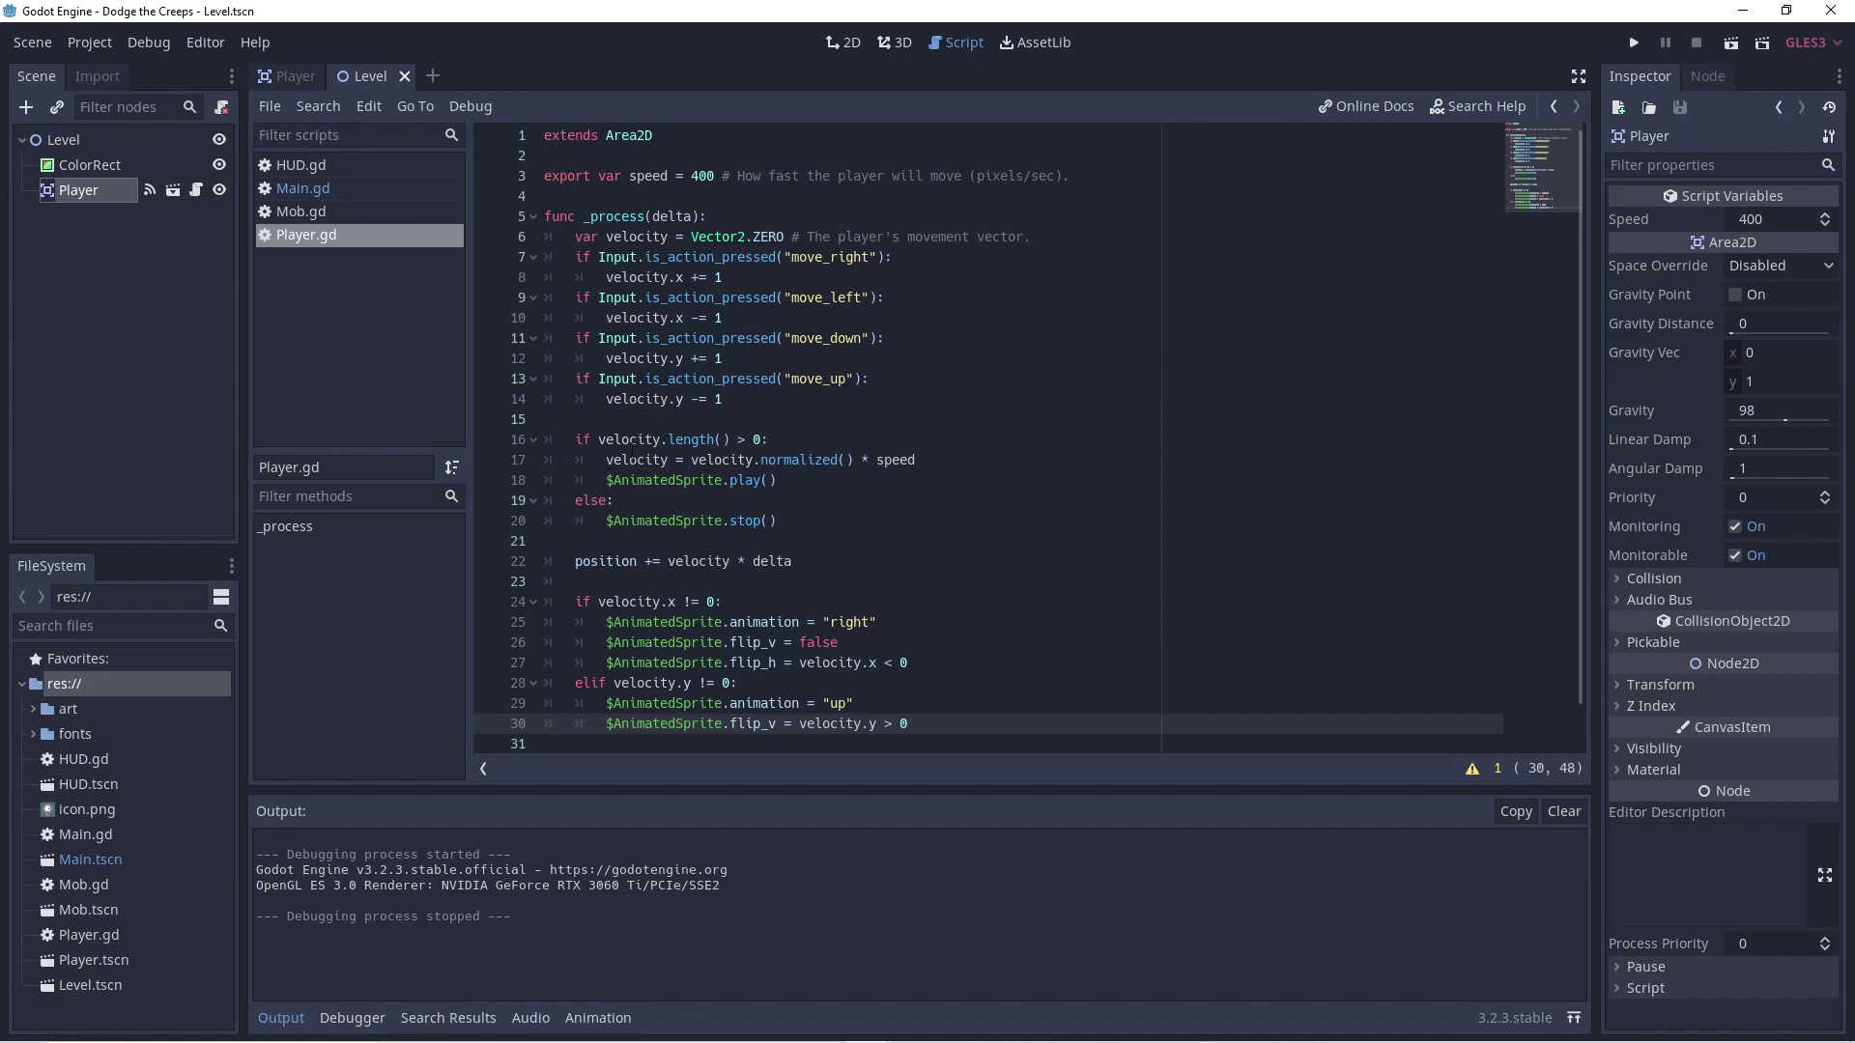
- Run the game with F6 and move the player left, right and down
scroll(978, 499, "down", 1)
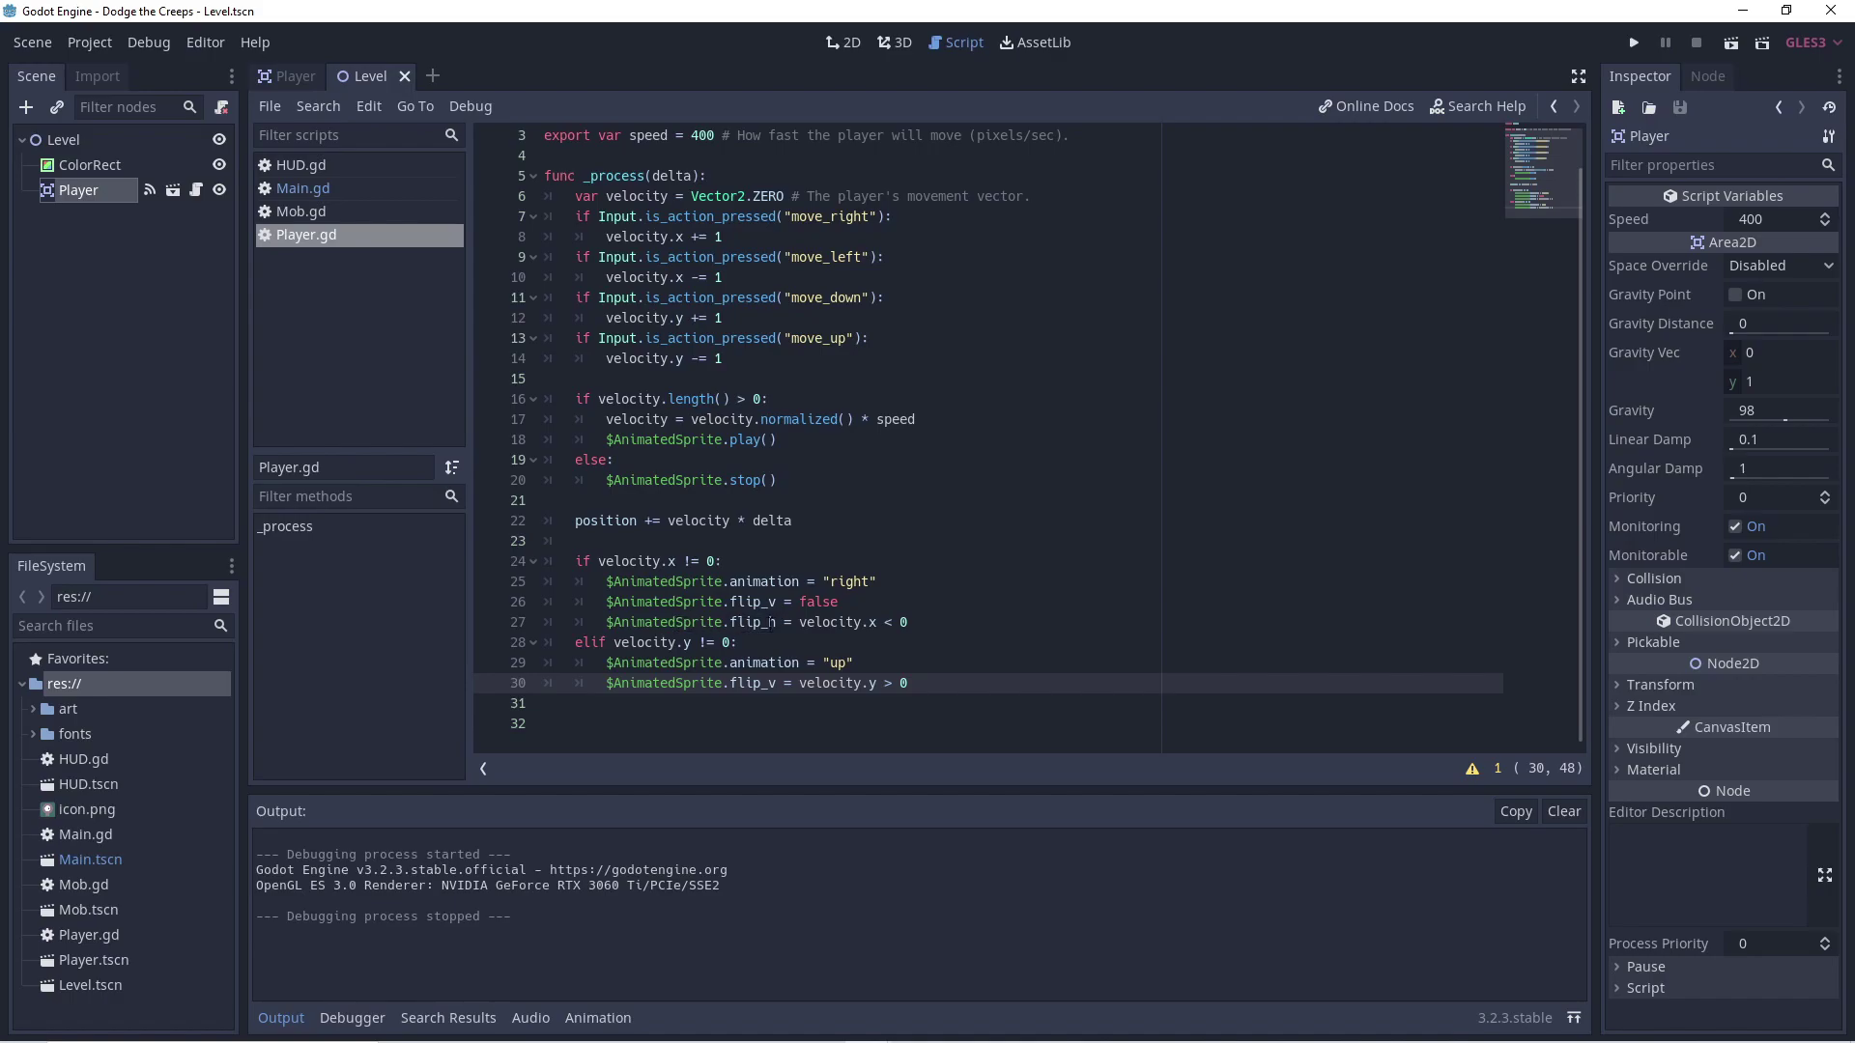
key("F6")
key("Left")
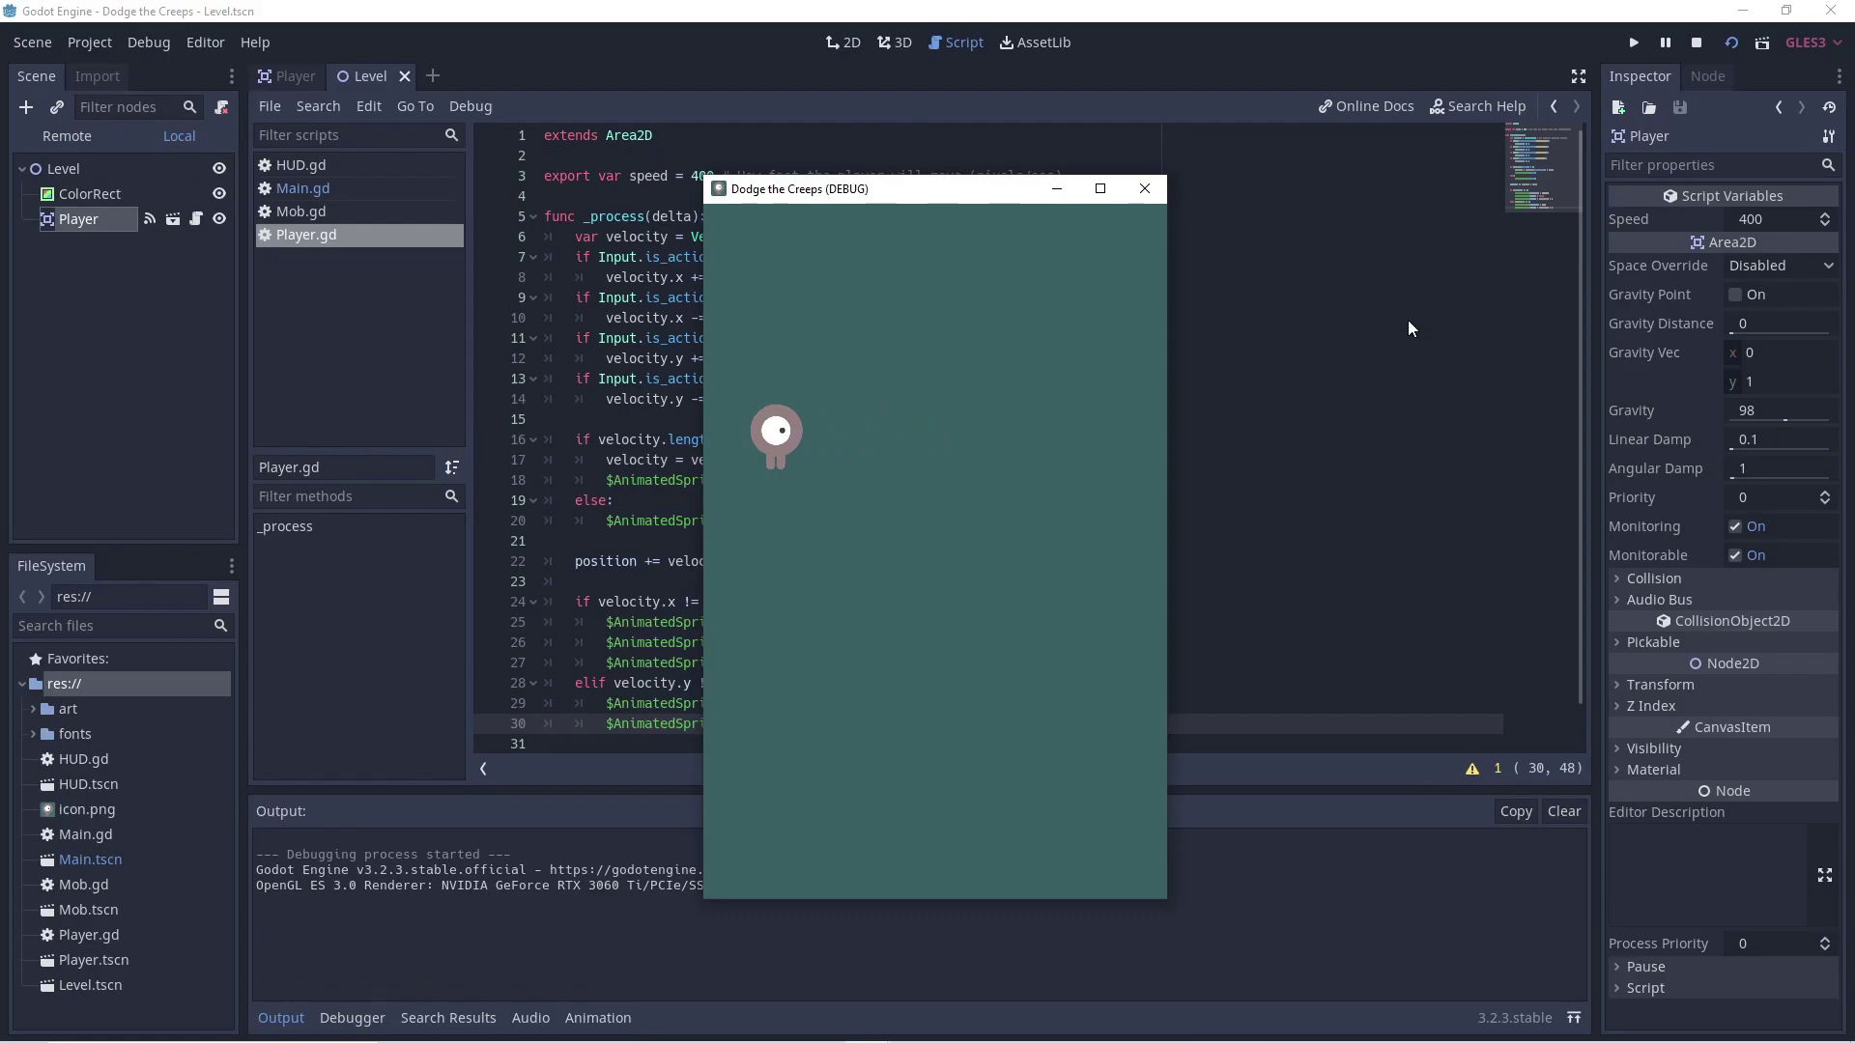
key("Right")
key("Down")
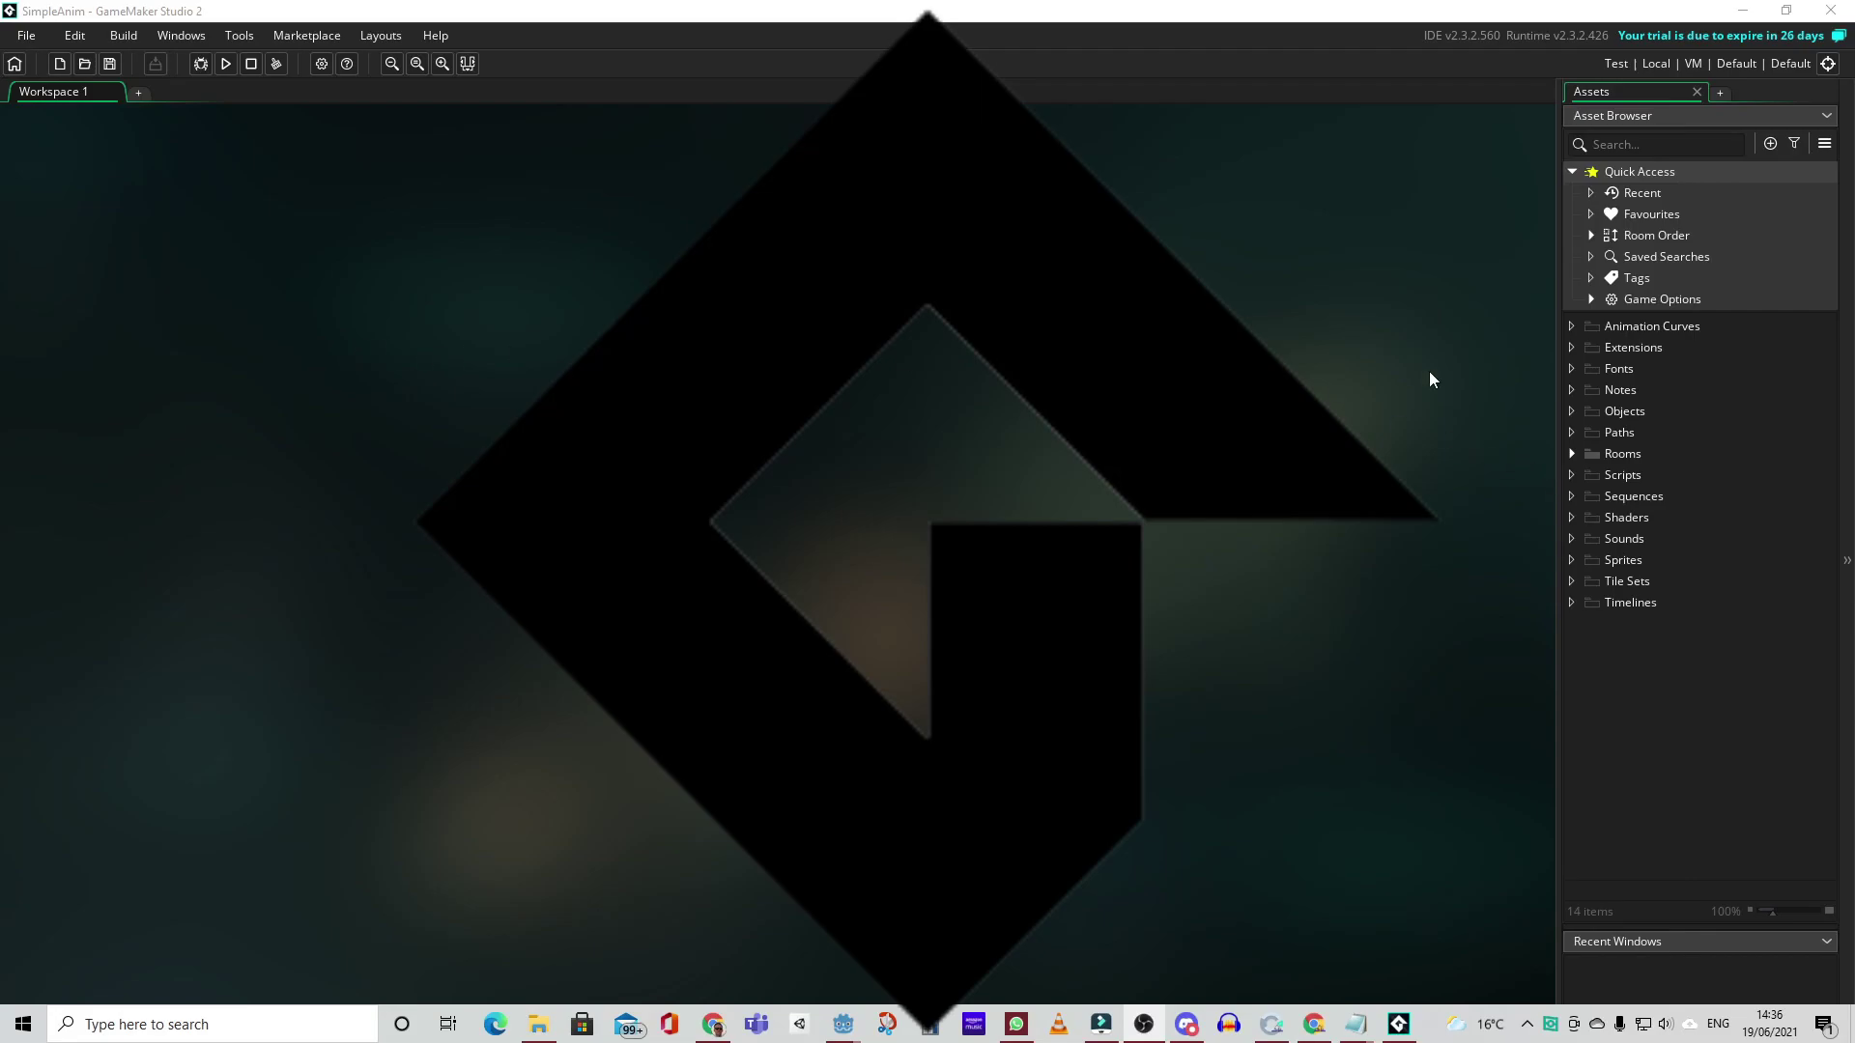
- Create Room1 and set its Background layer colour to RGB 56, 95, 97 (385F61)
left_click(1621, 461)
key("alt+r")
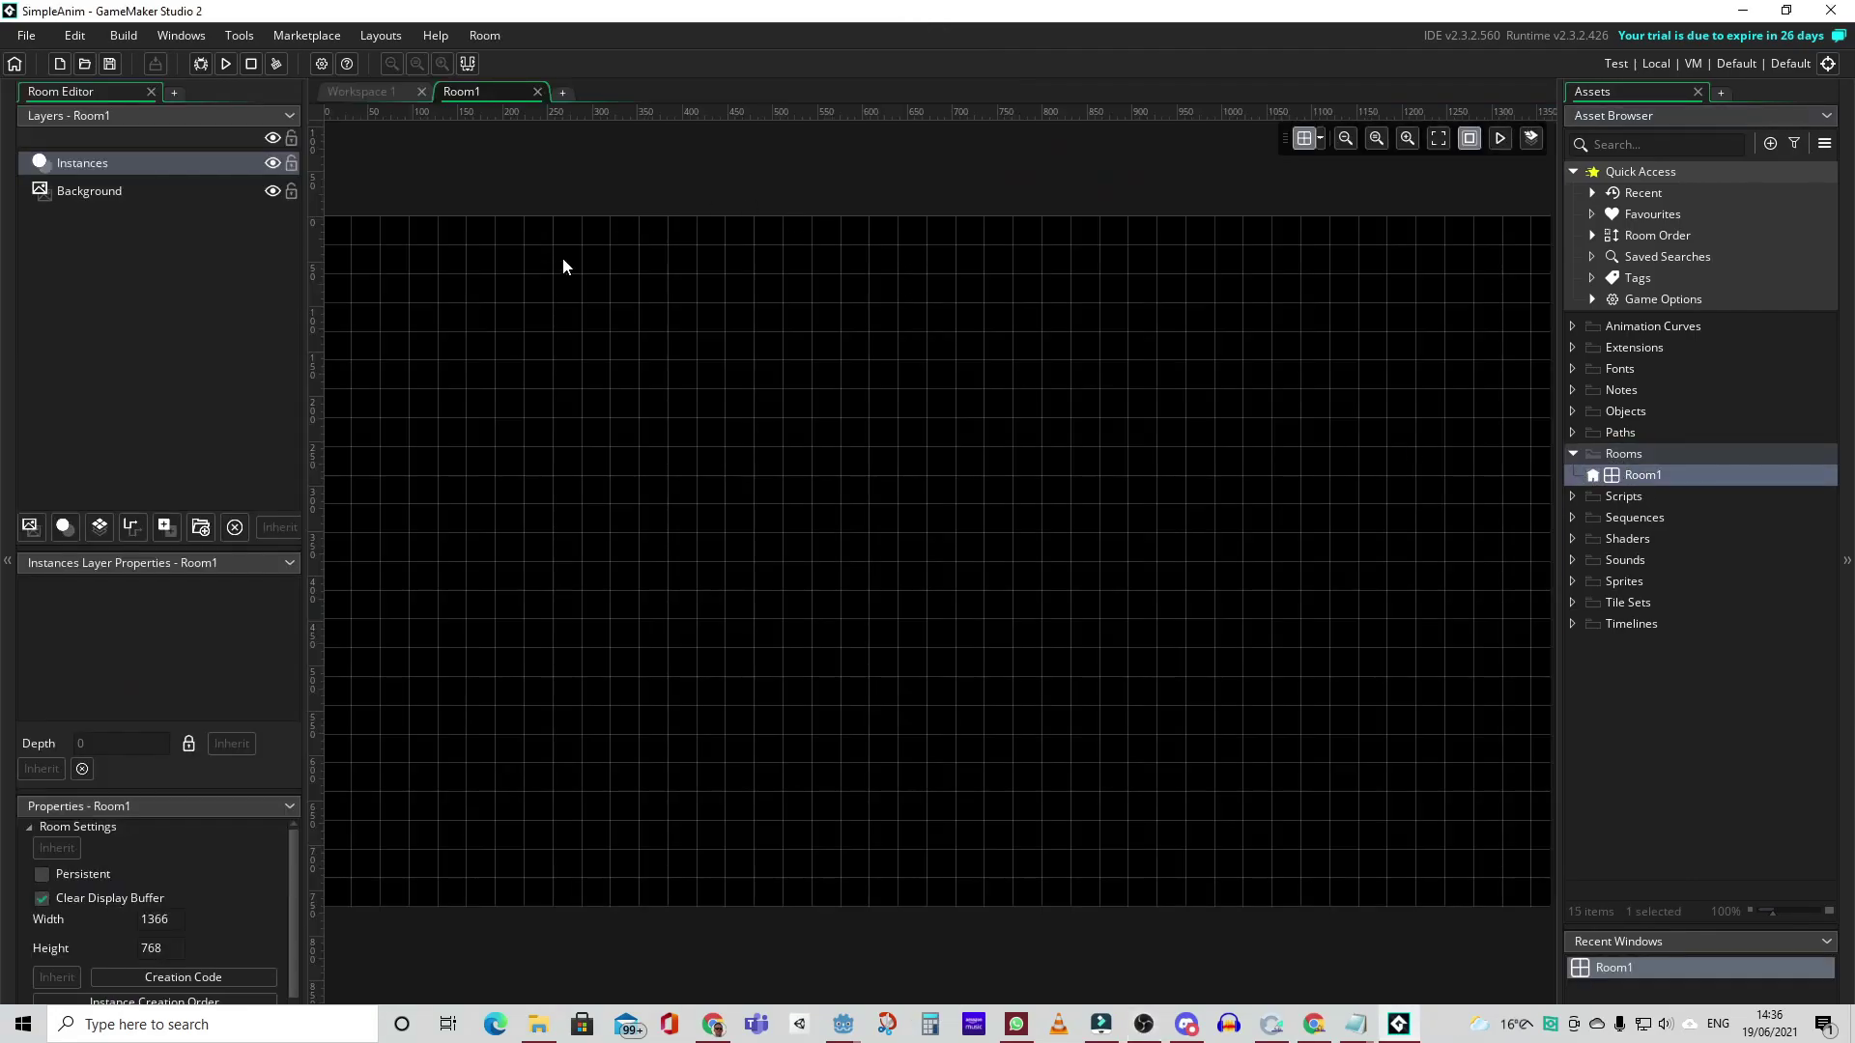
left_click(91, 194)
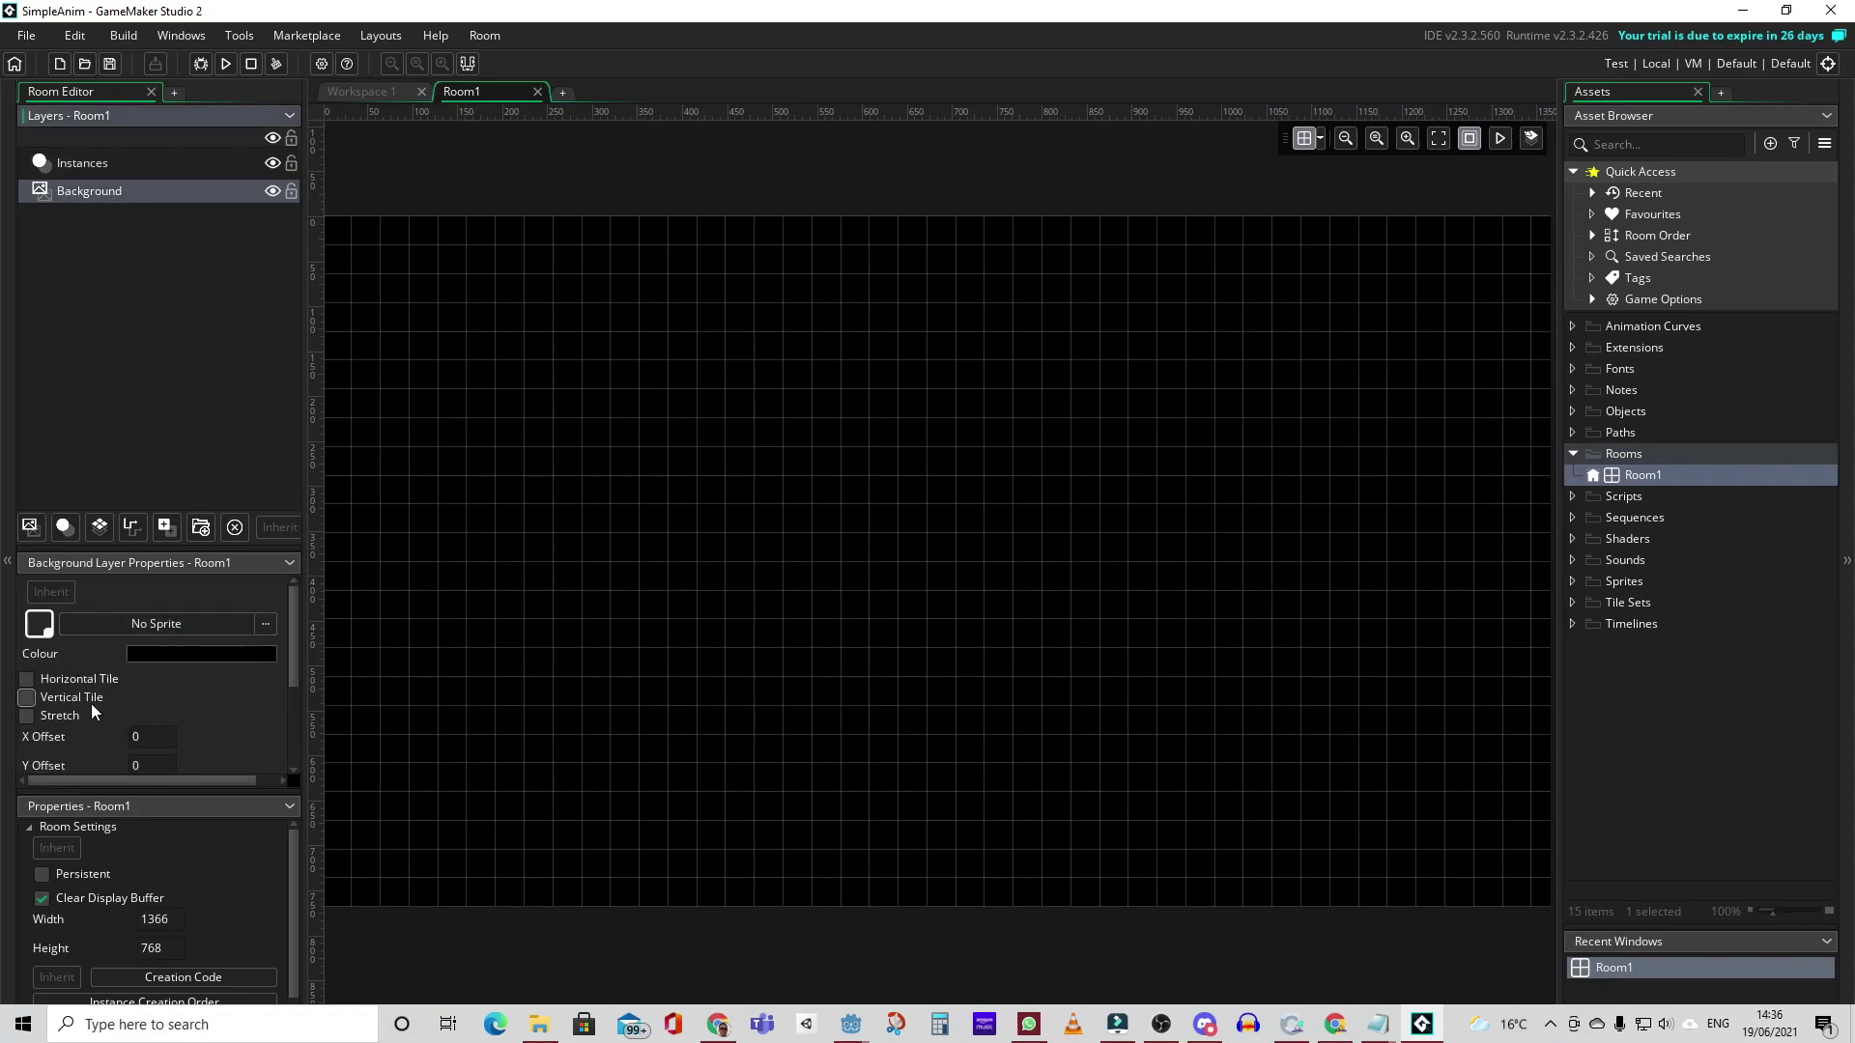
left_click(164, 655)
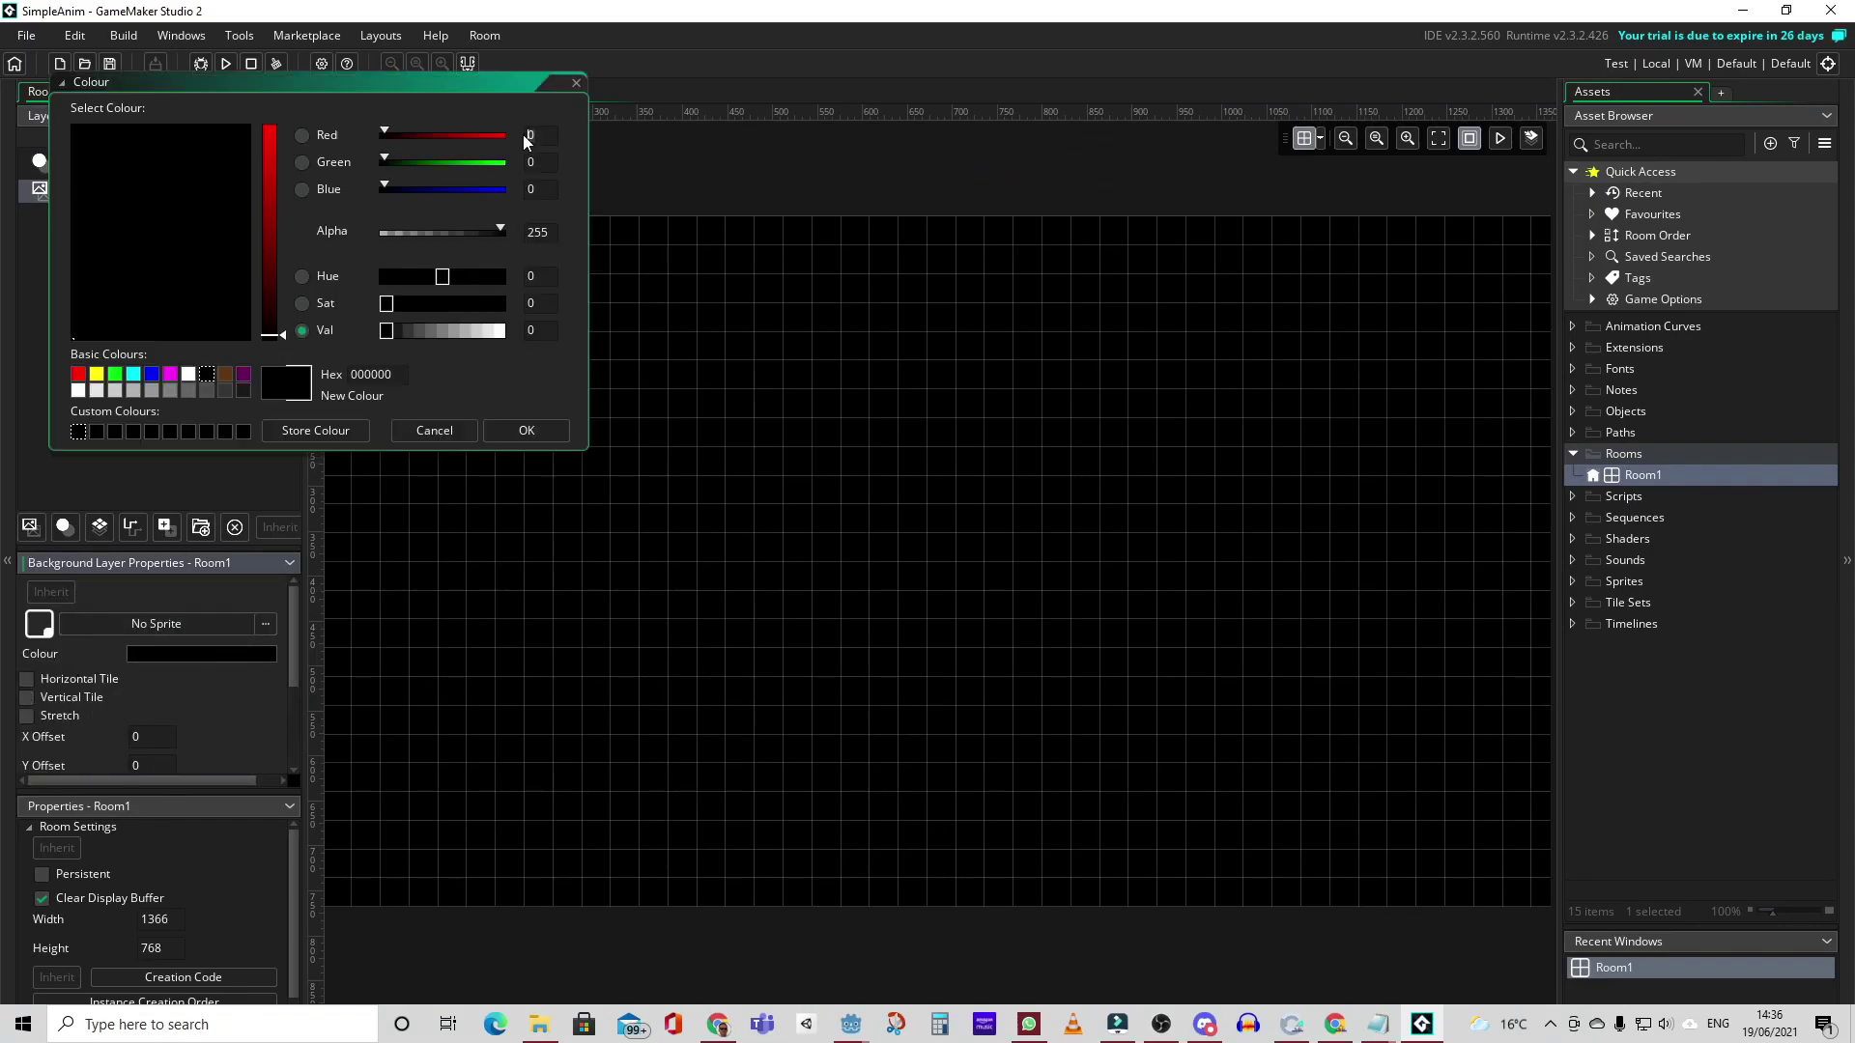
double_click(533, 134)
type("56")
left_click(531, 162)
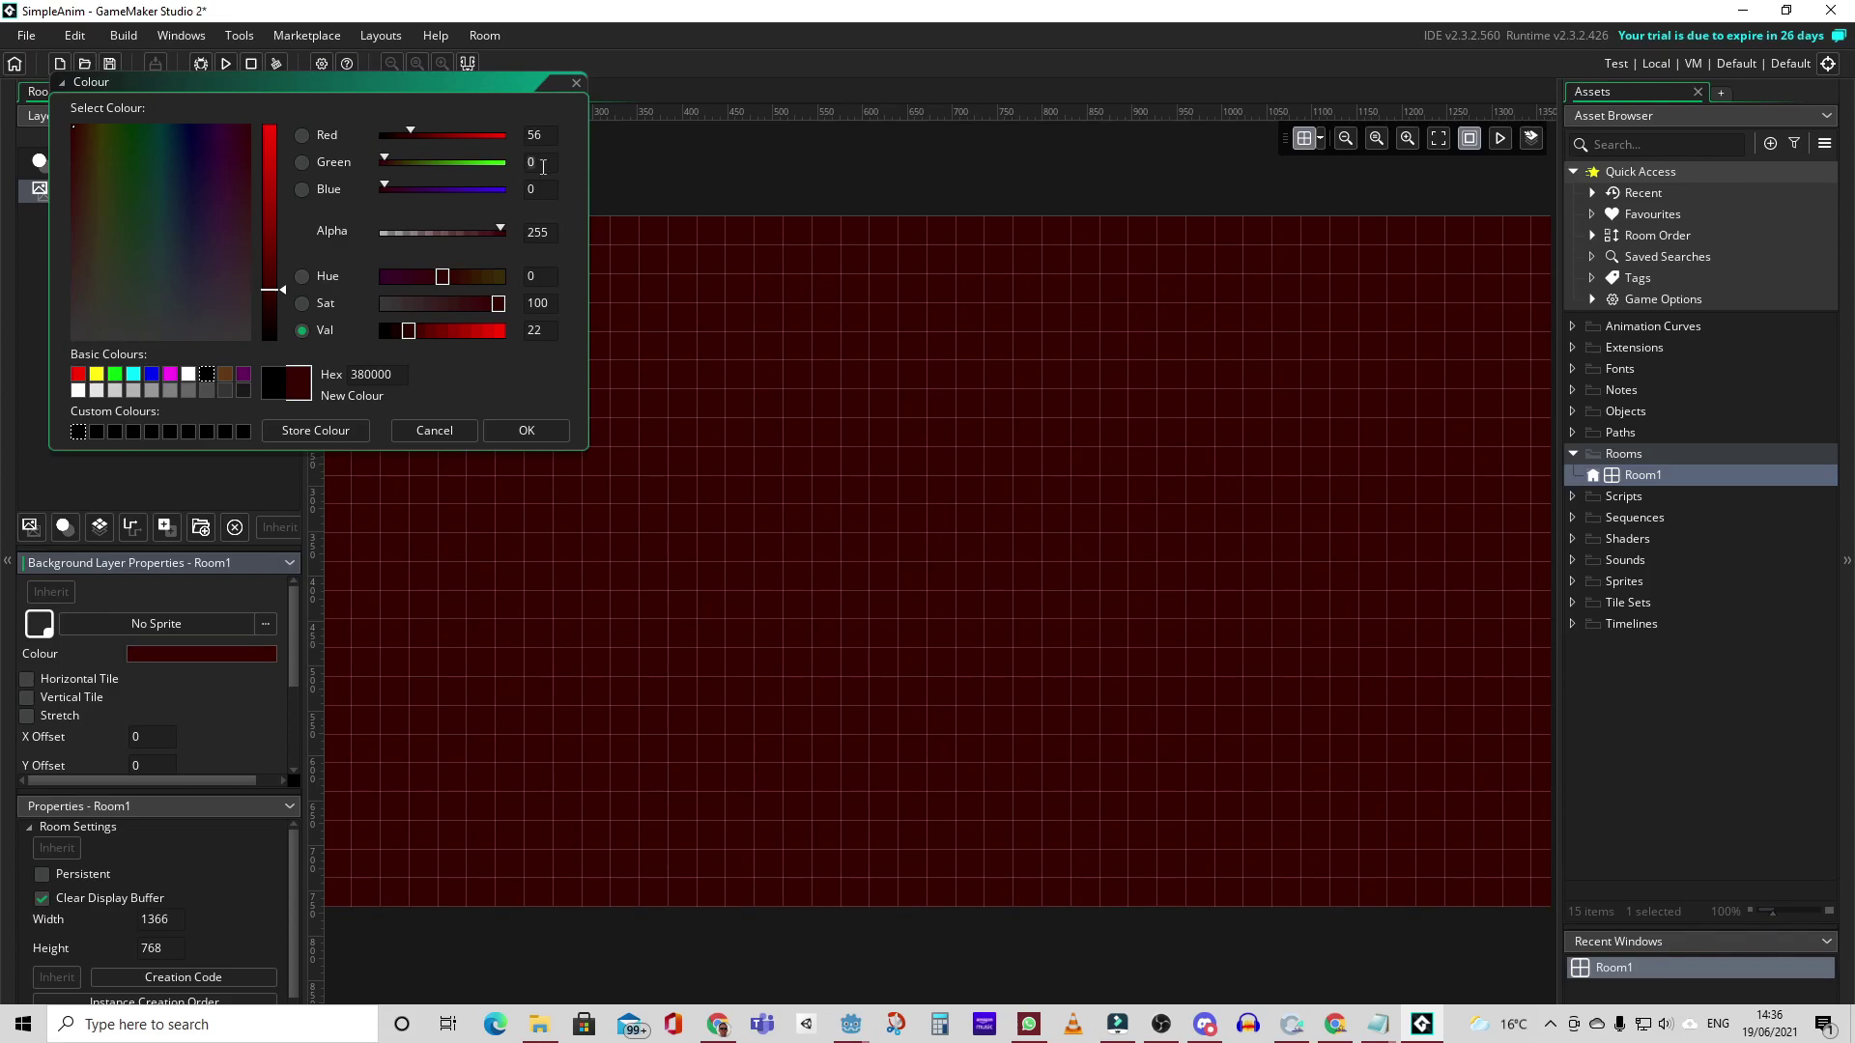
type("95")
key("Tab")
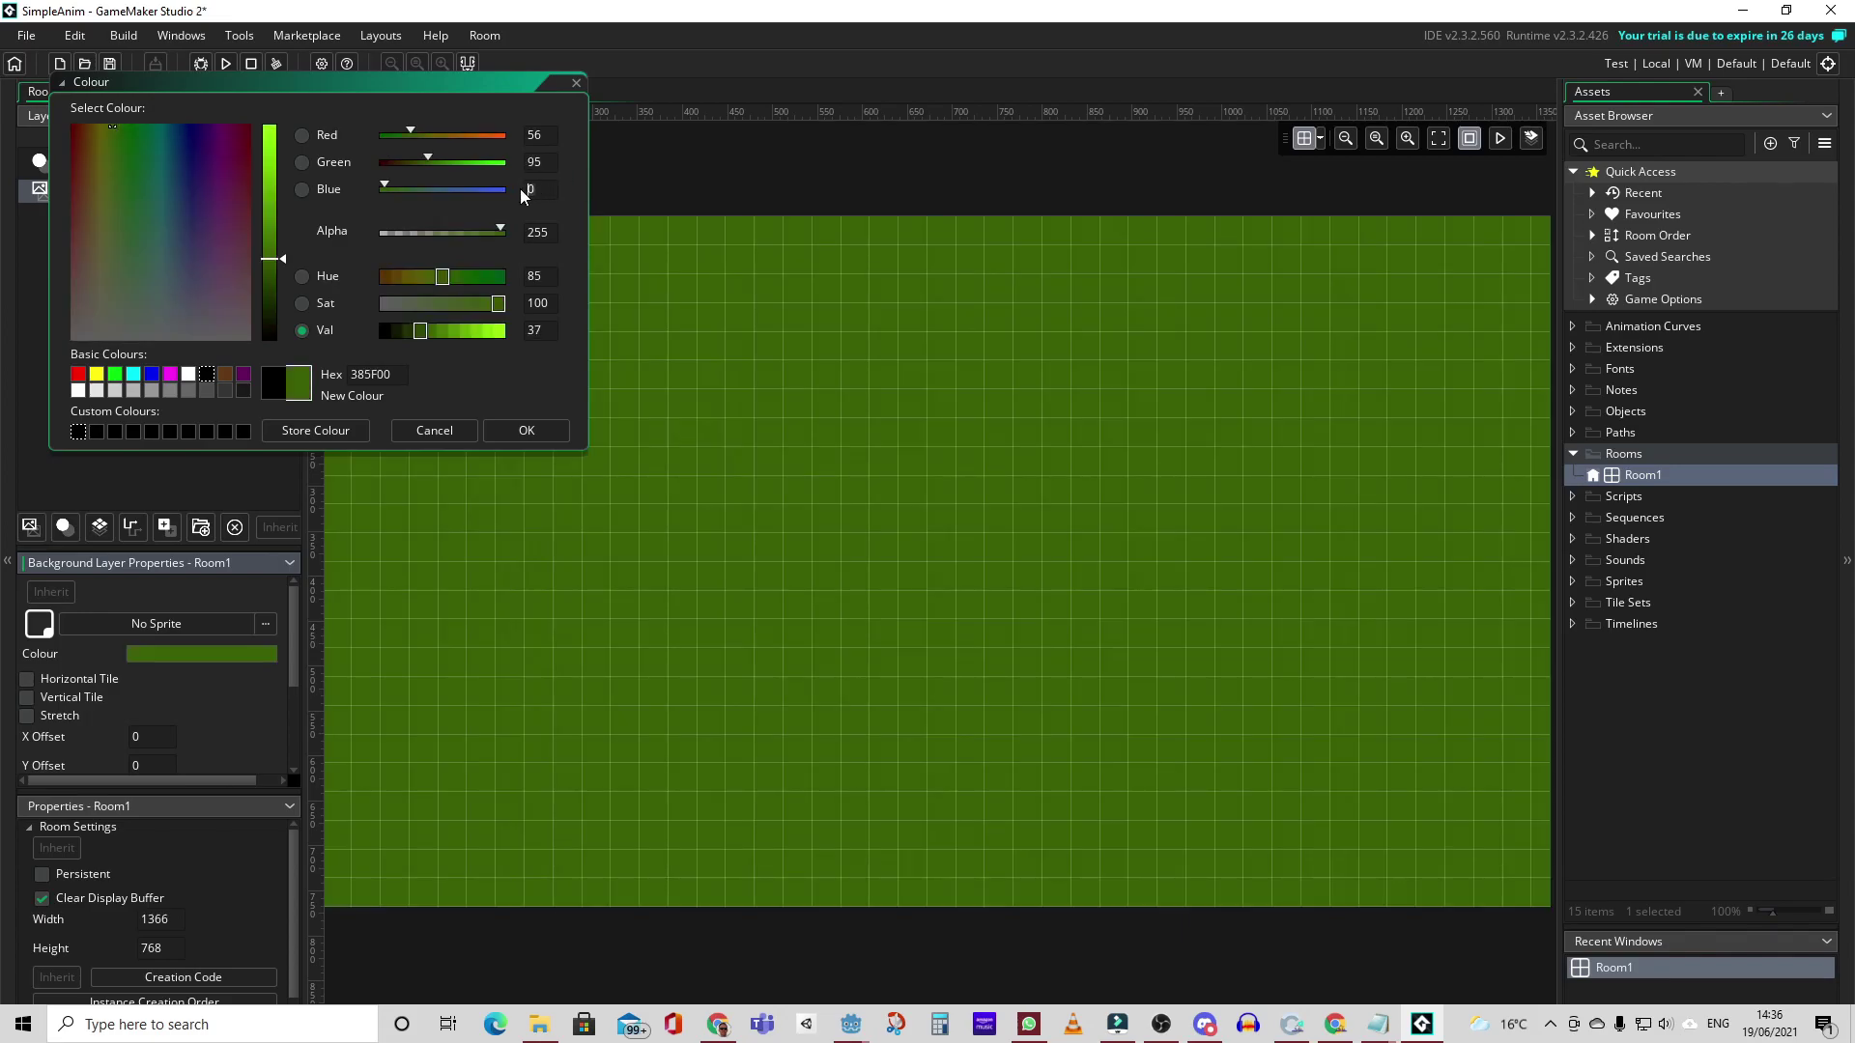
key("Tab")
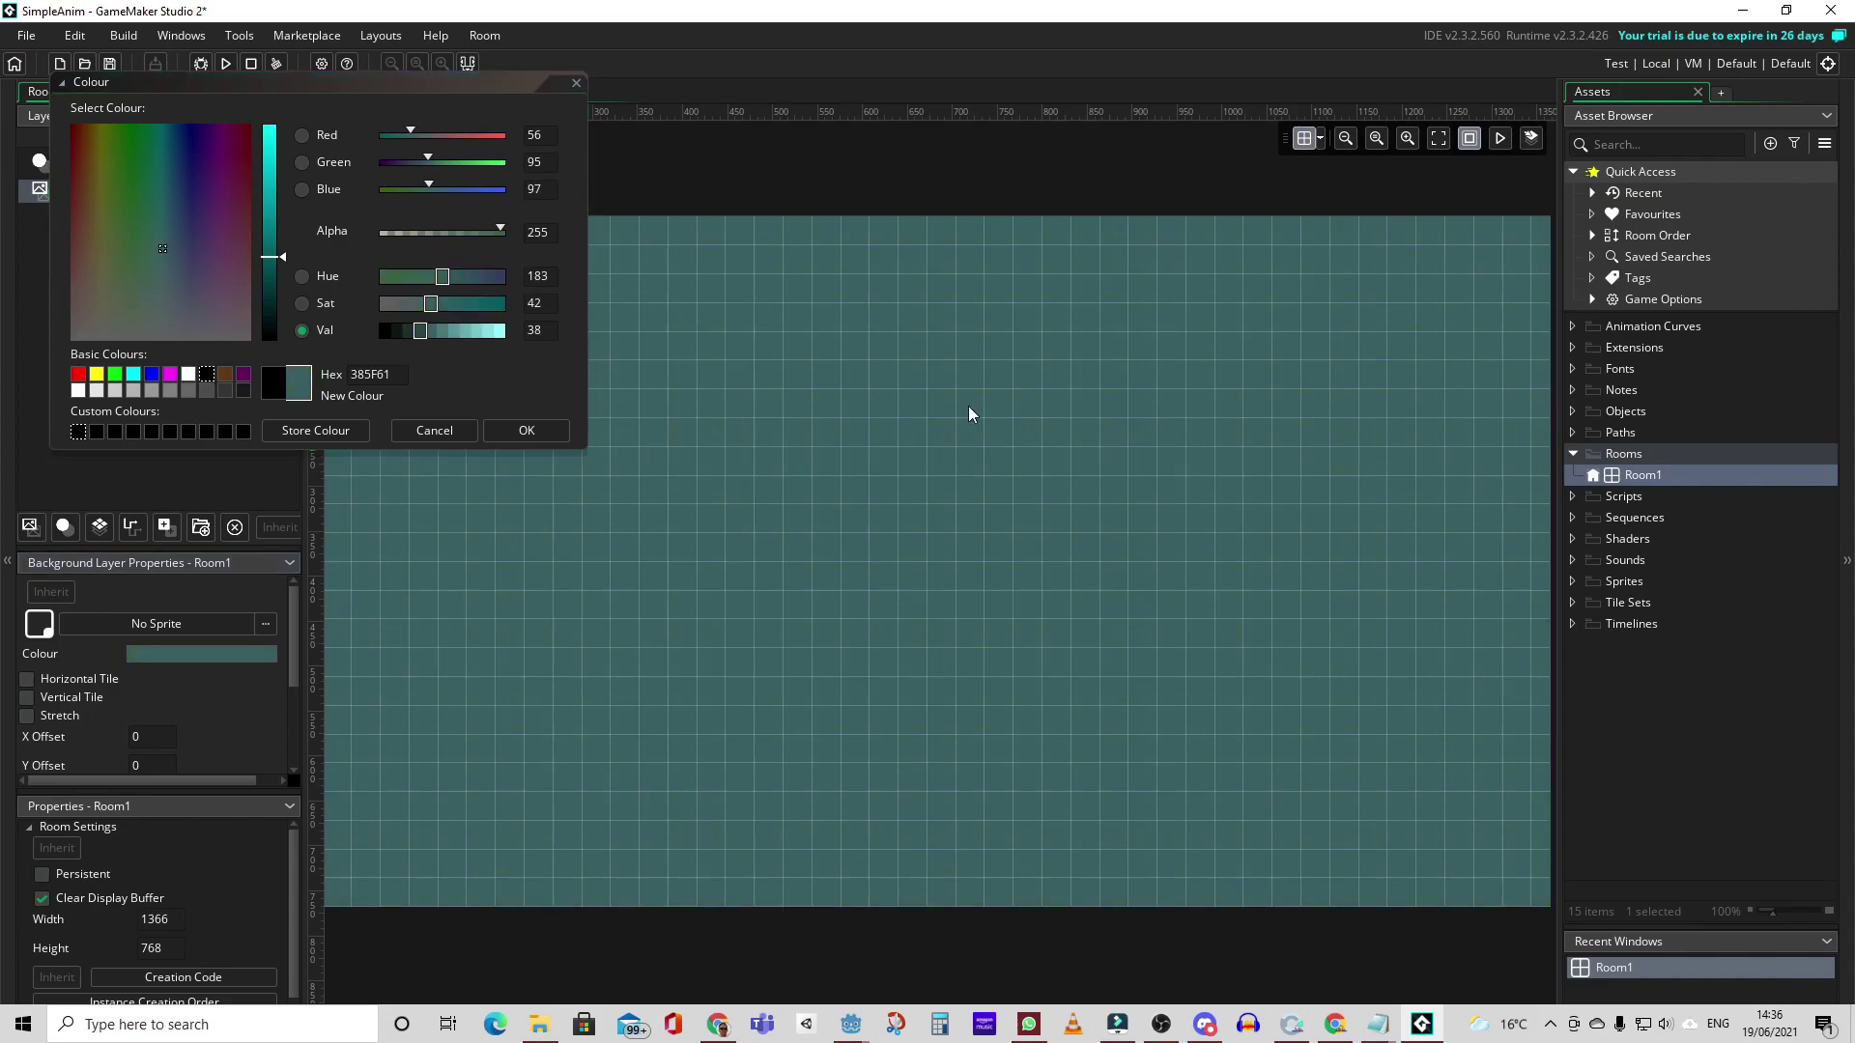
- Create a new sprite in the Sprites folder named 'idle'
left_click(1569, 583)
right_click(1642, 584)
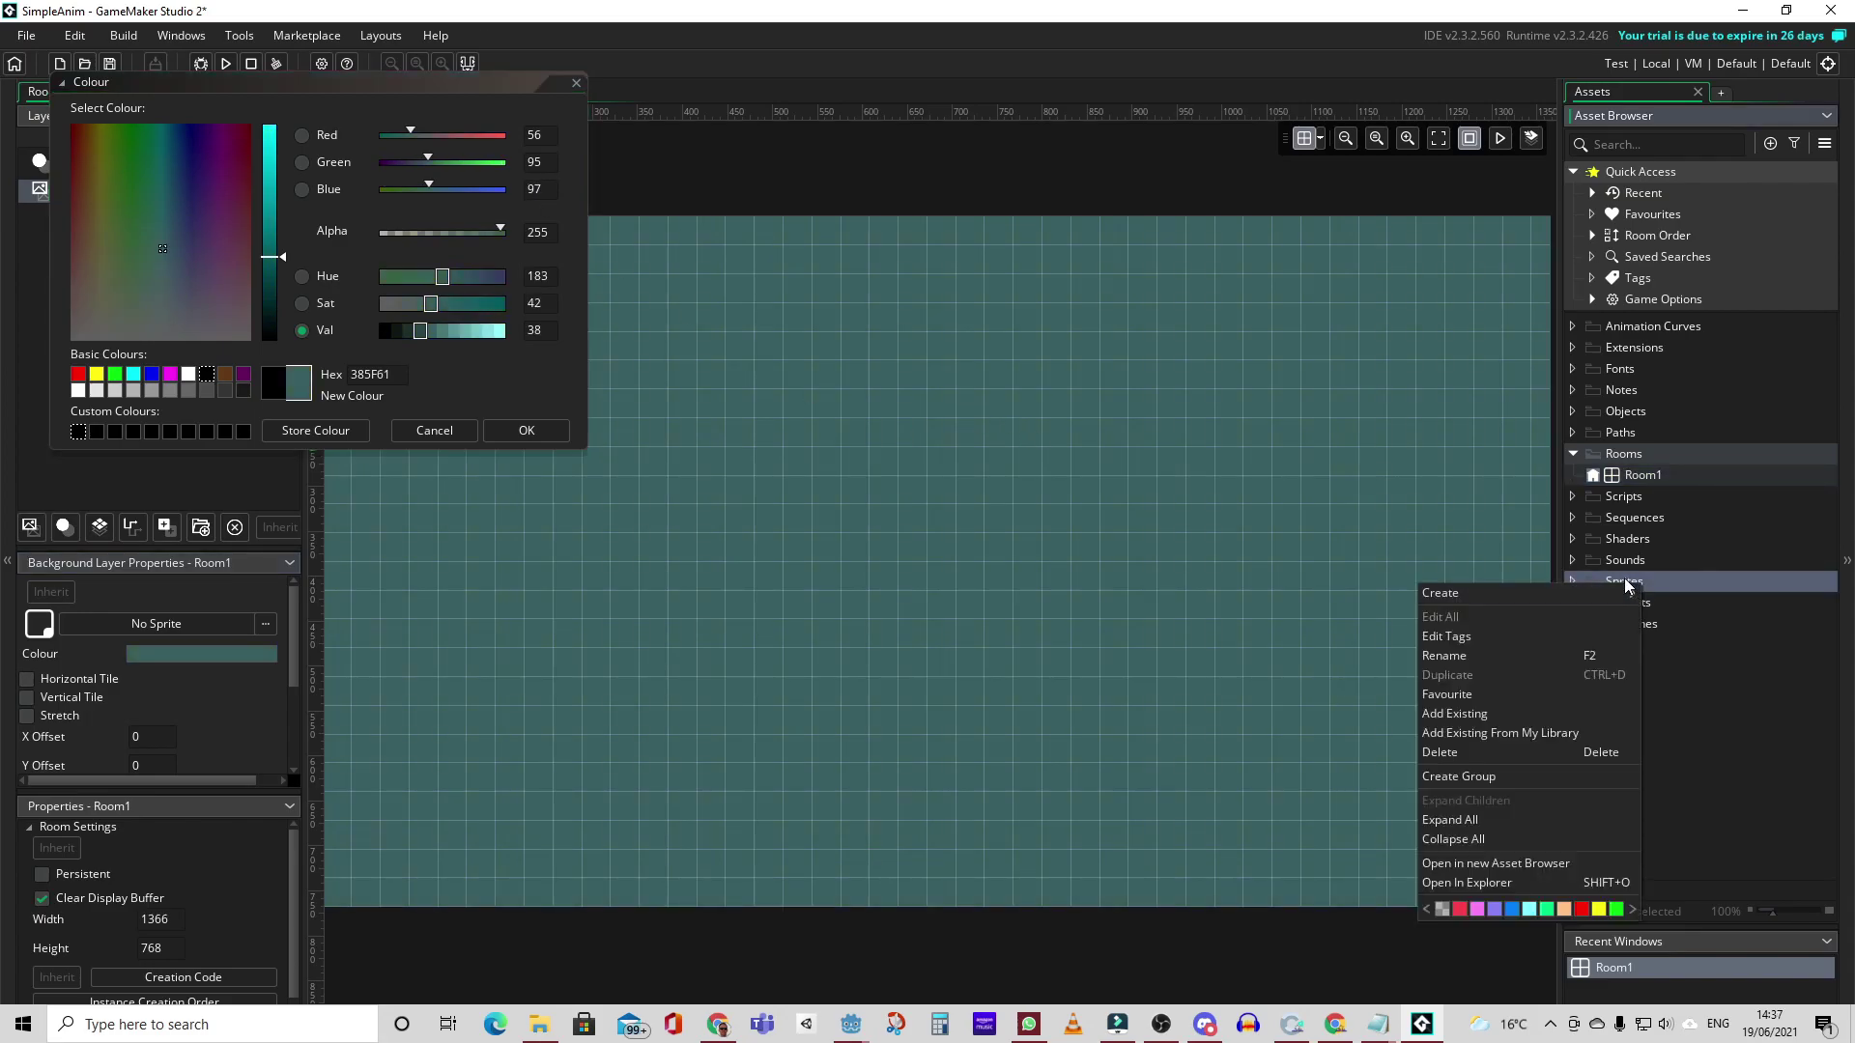
mouse_move(1552, 590)
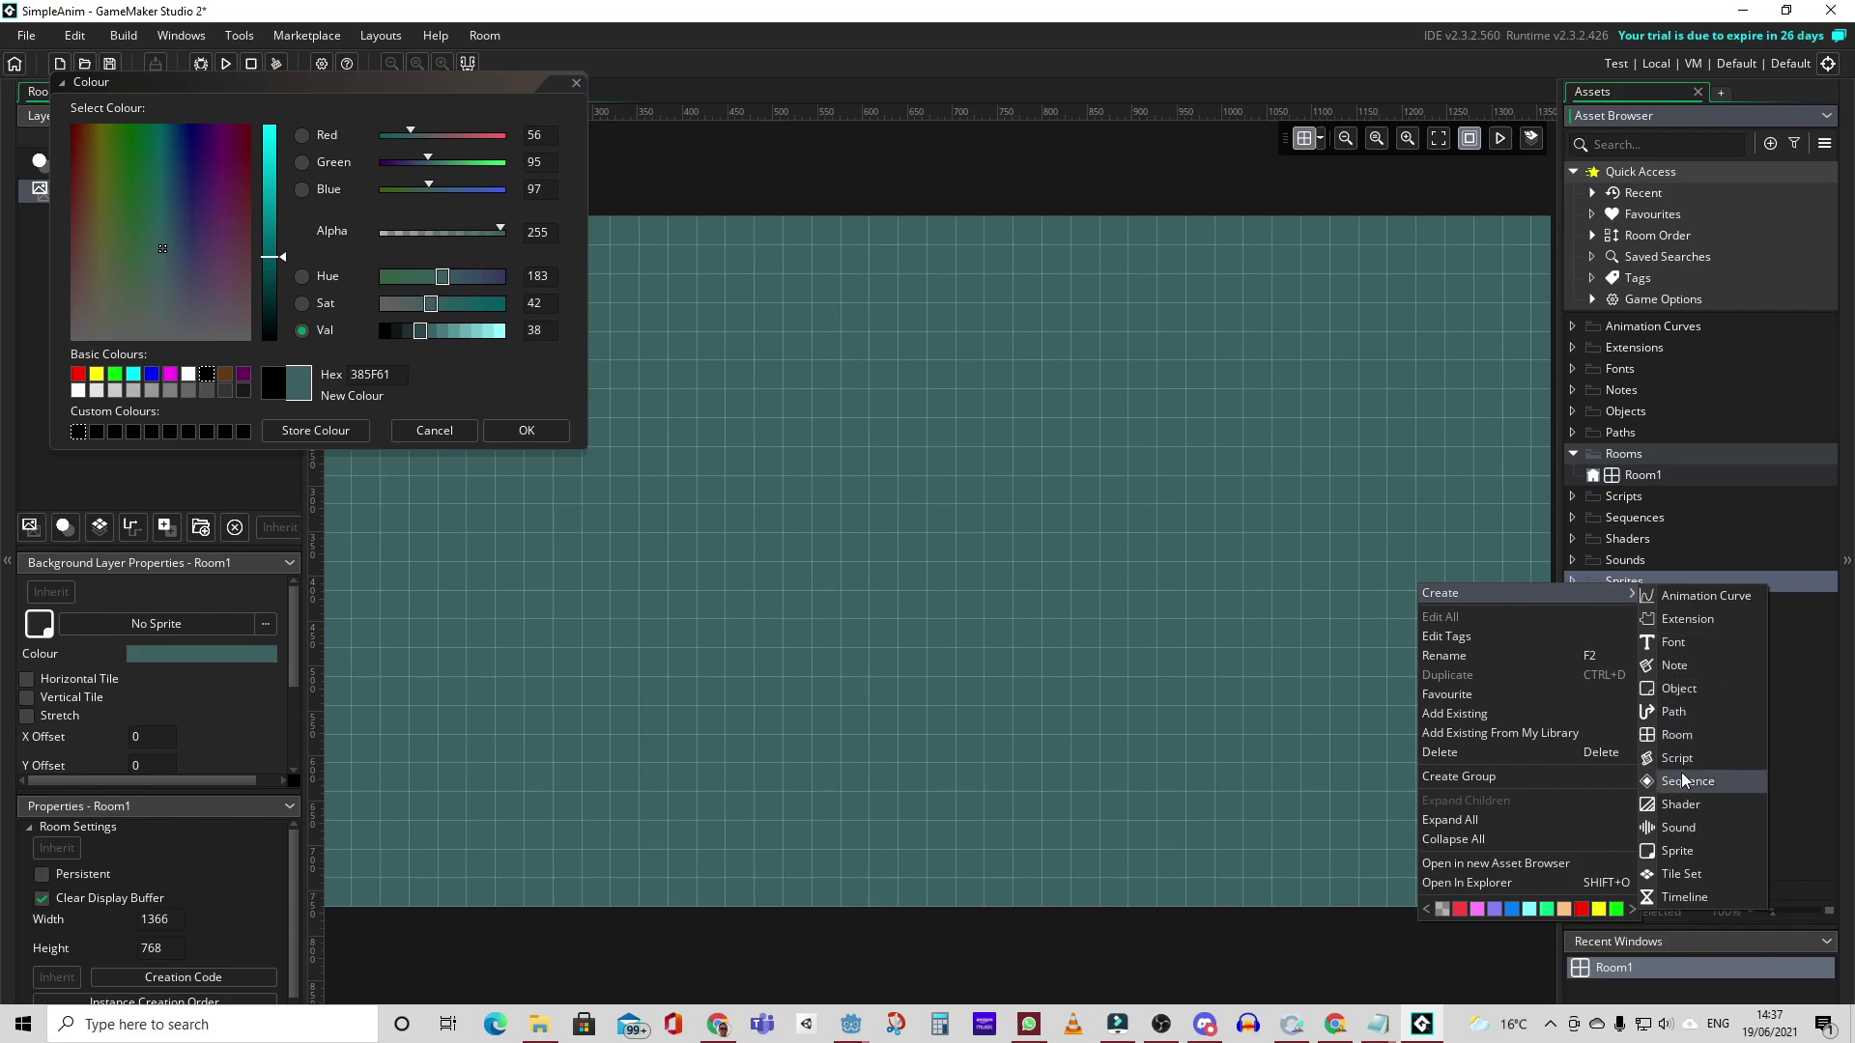
left_click(1689, 850)
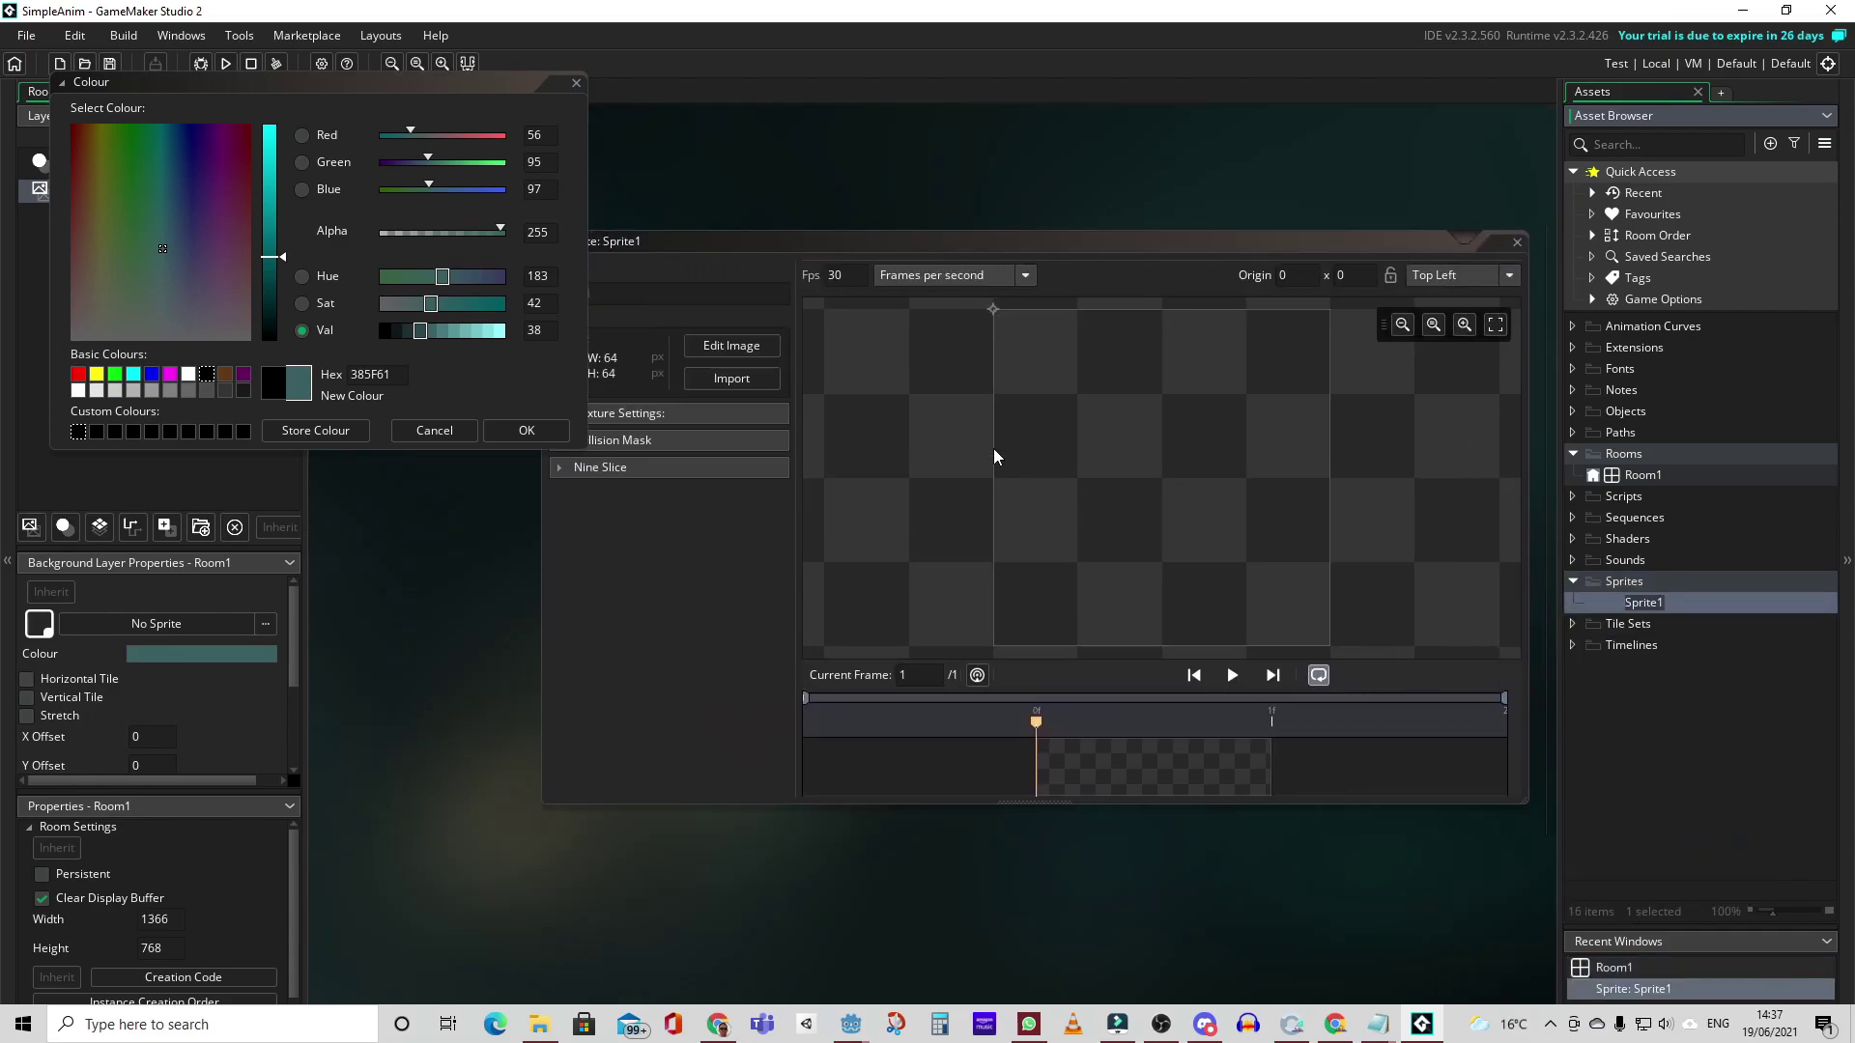
double_click(562, 292)
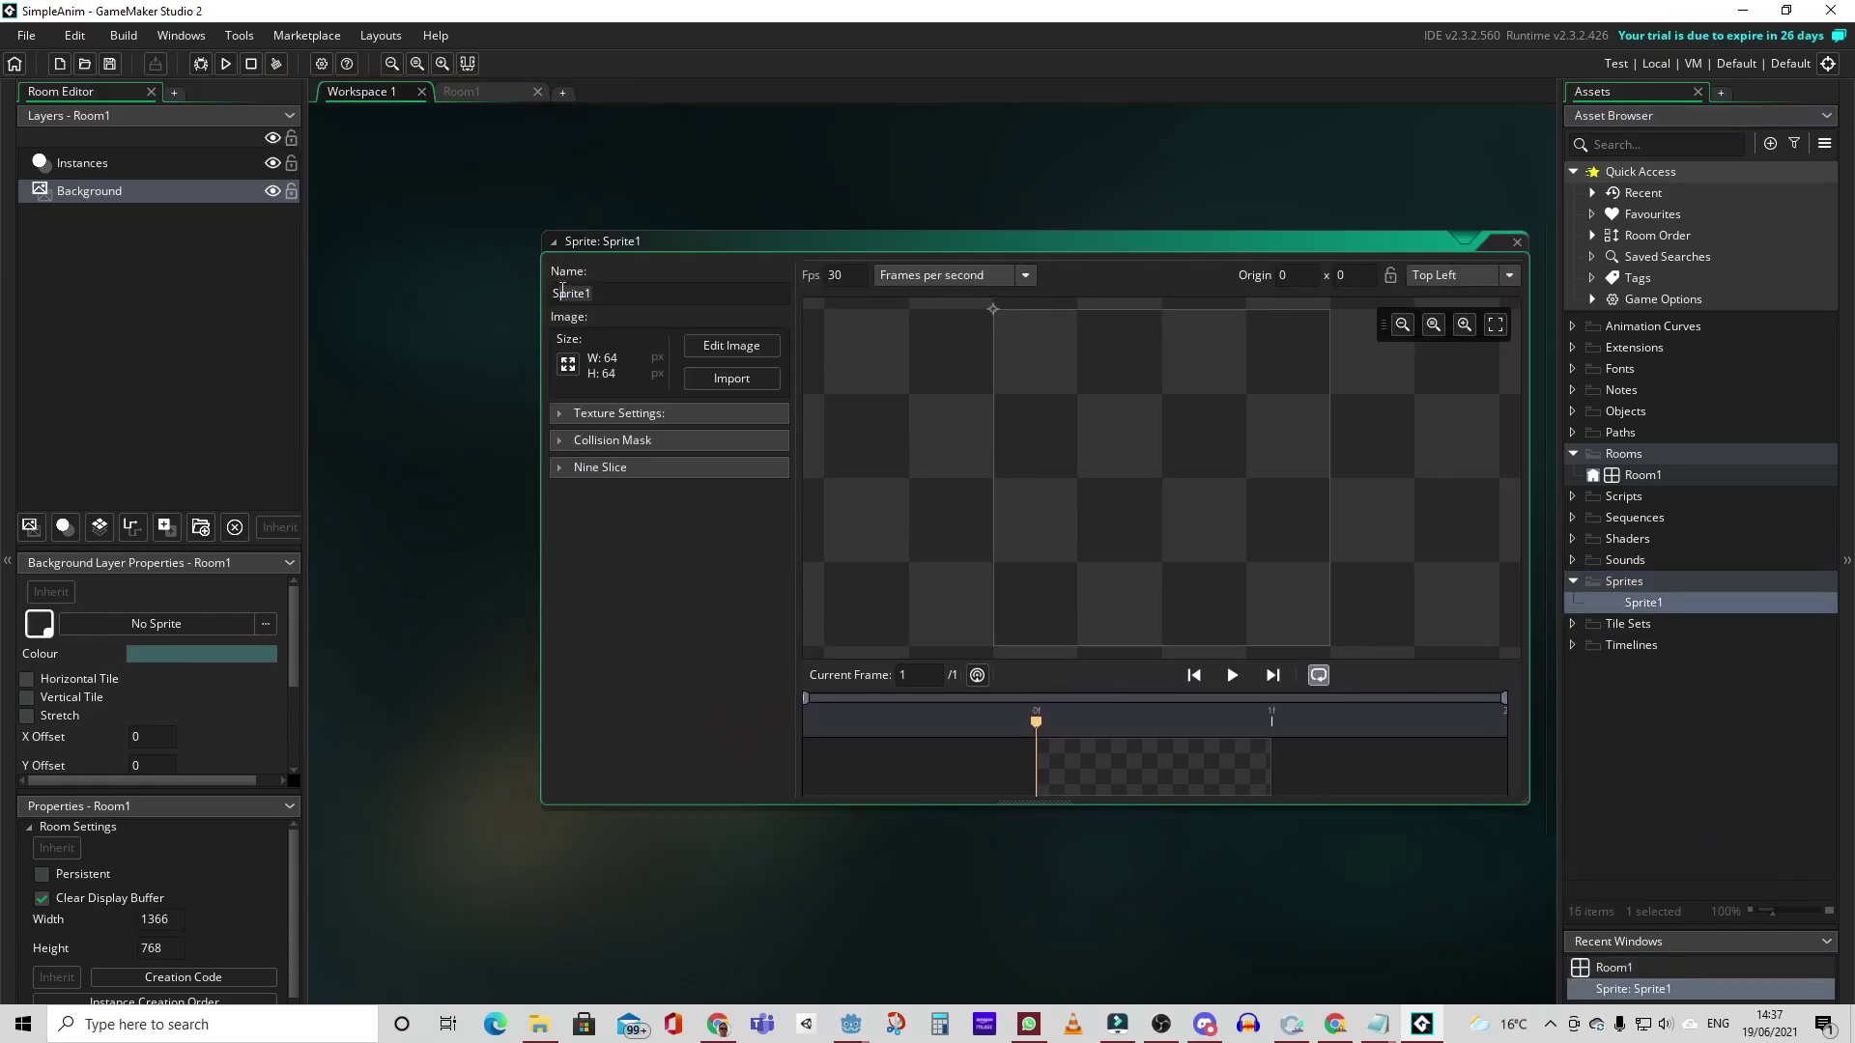
type("idle")
- Import playerGrey_walk1 into the idle sprite and set its origin to Middle Centre
left_click(745, 380)
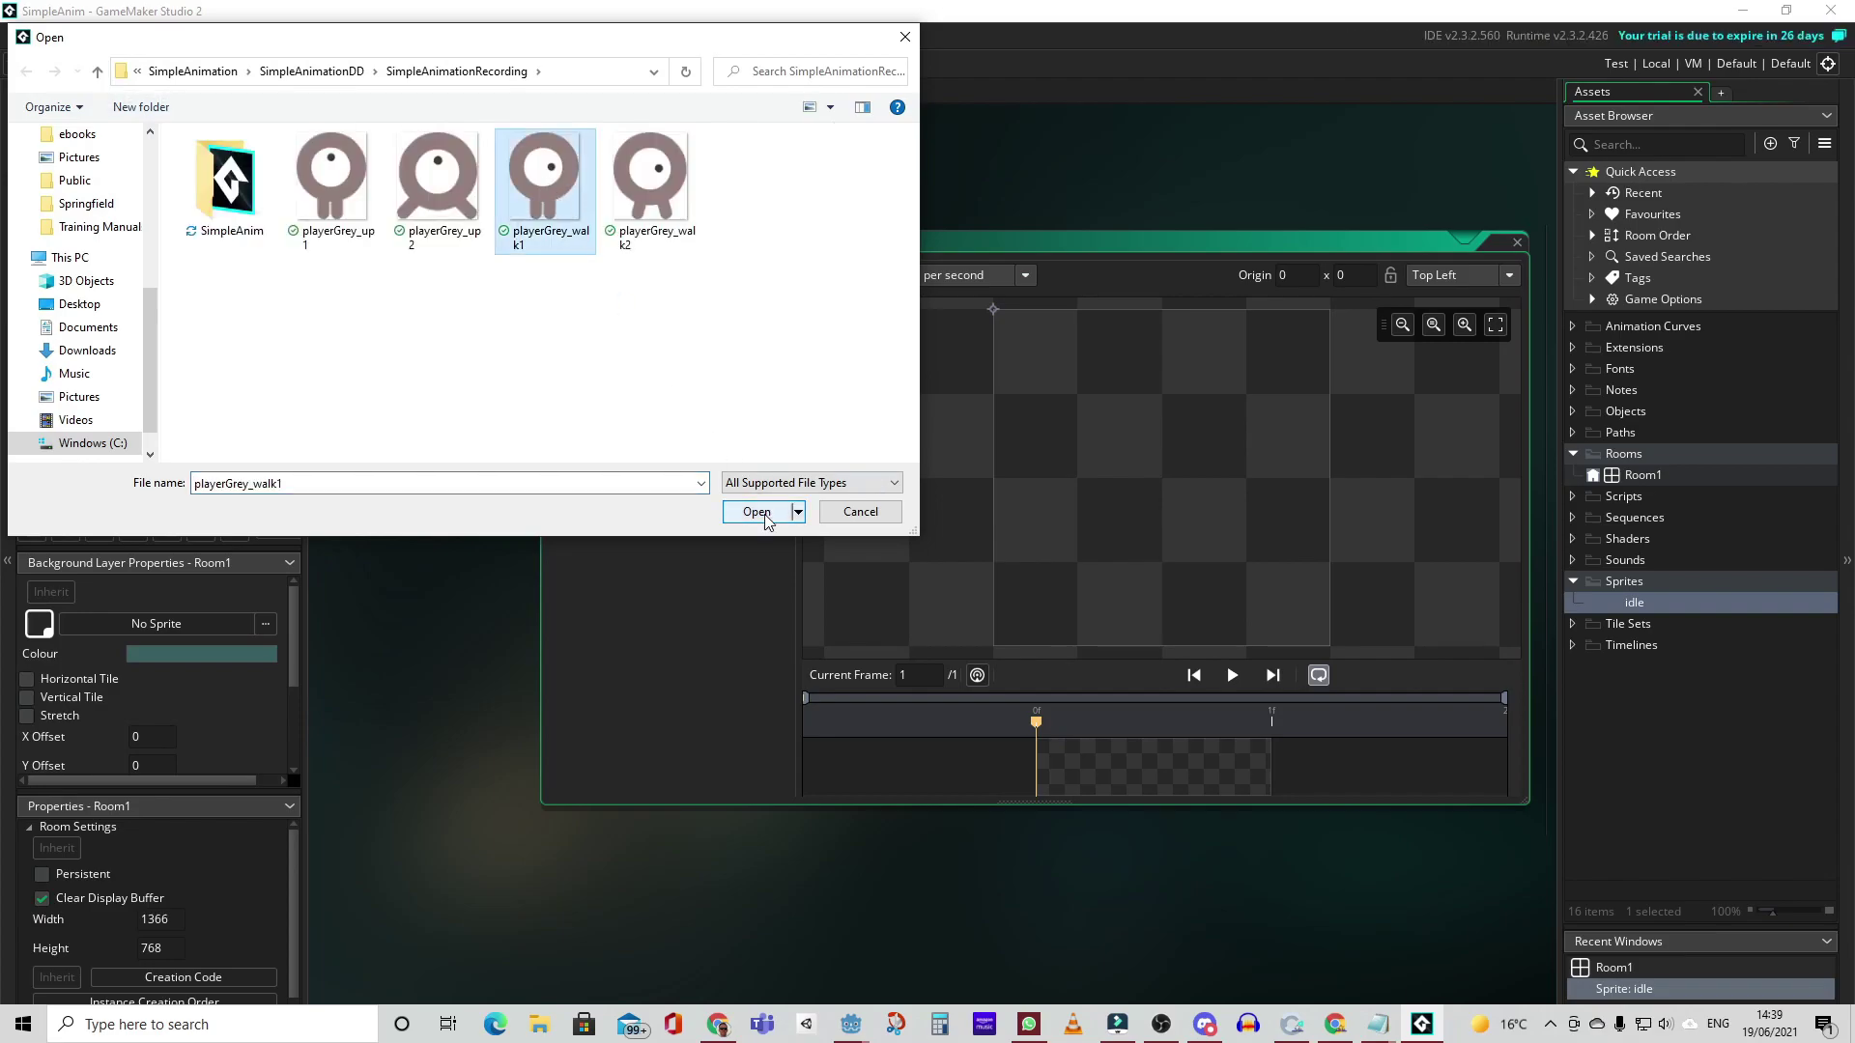
left_click(764, 513)
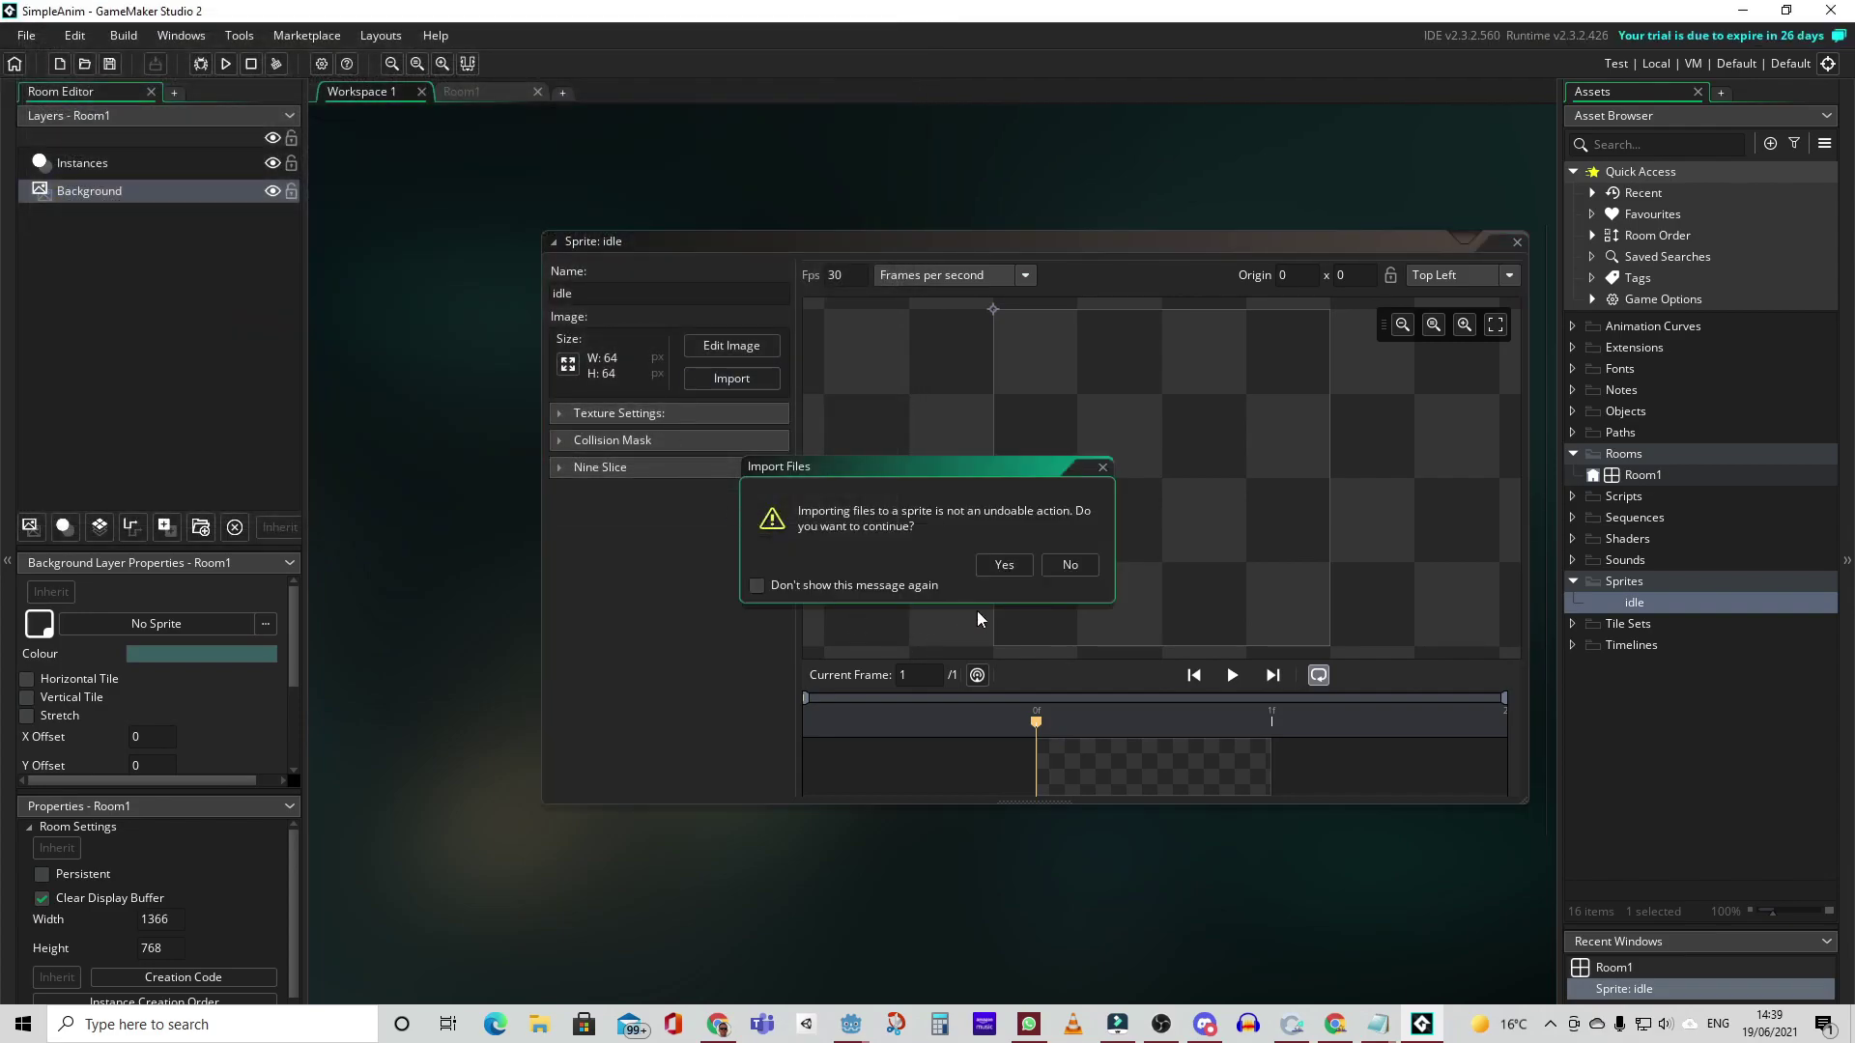
left_click(1004, 566)
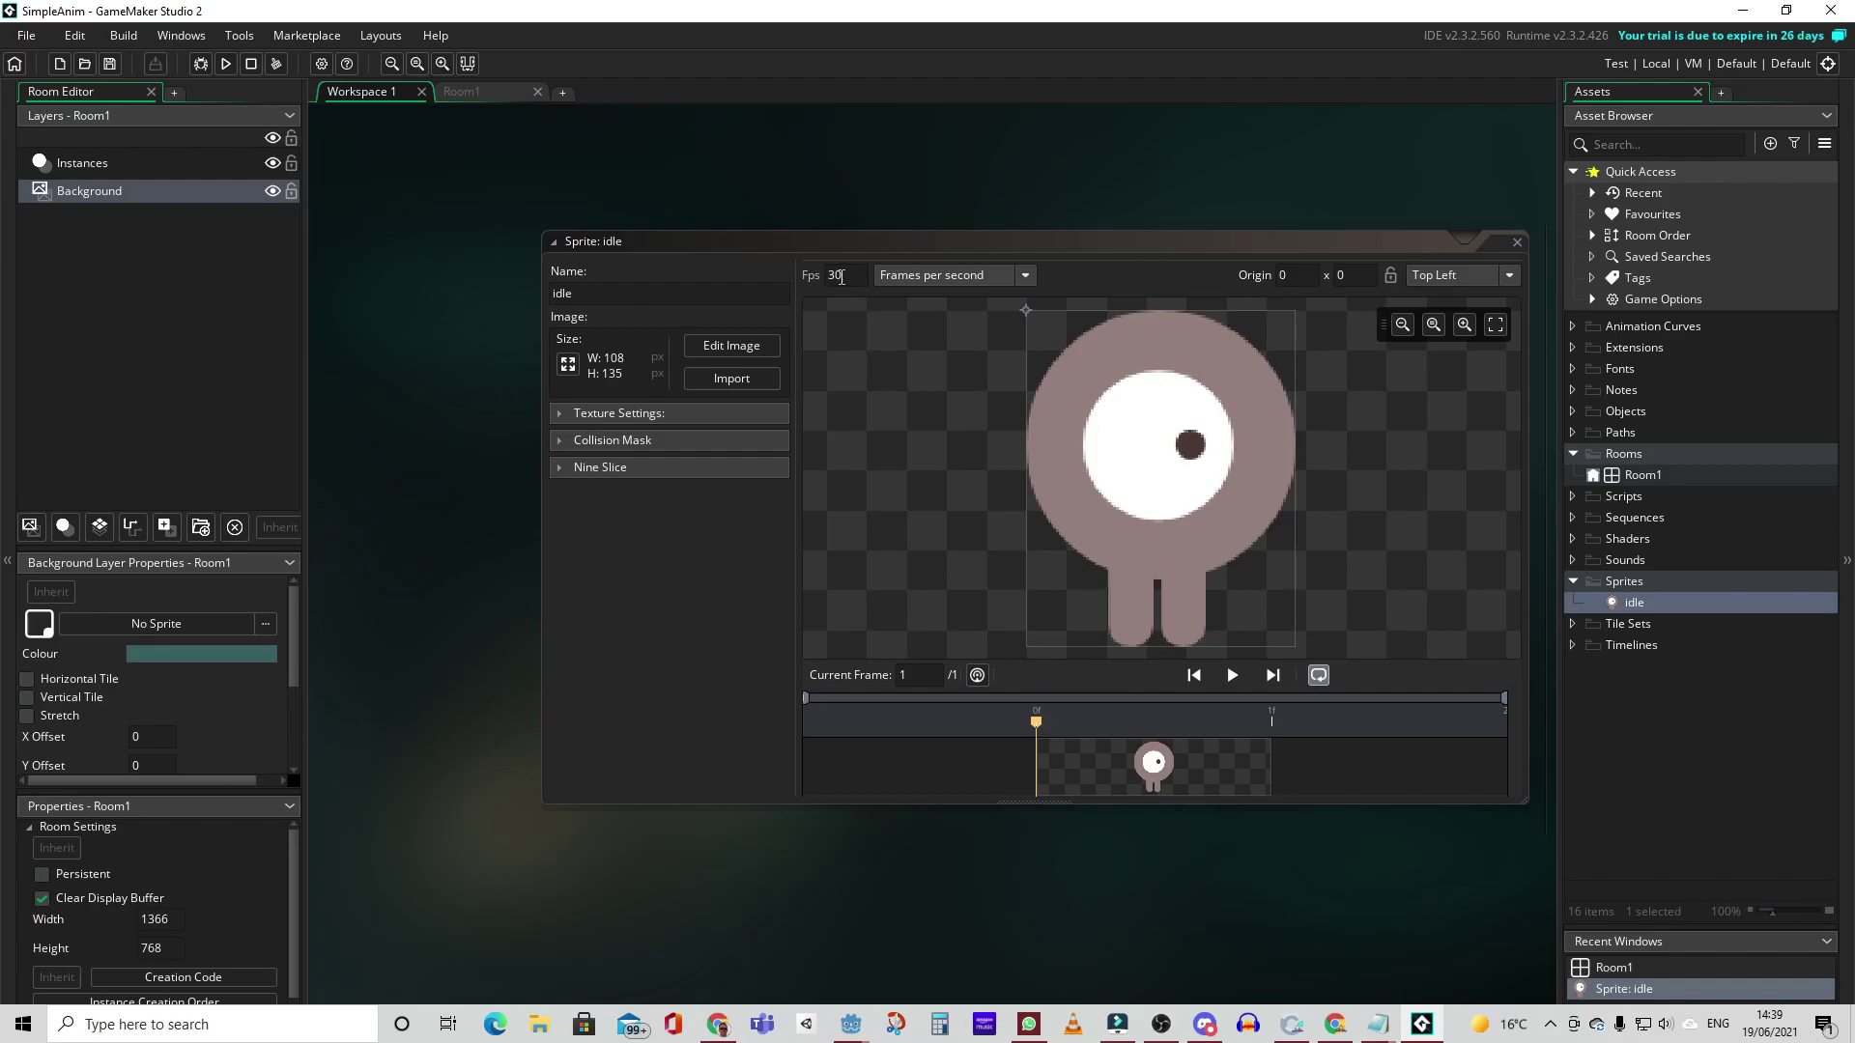
left_click(1500, 276)
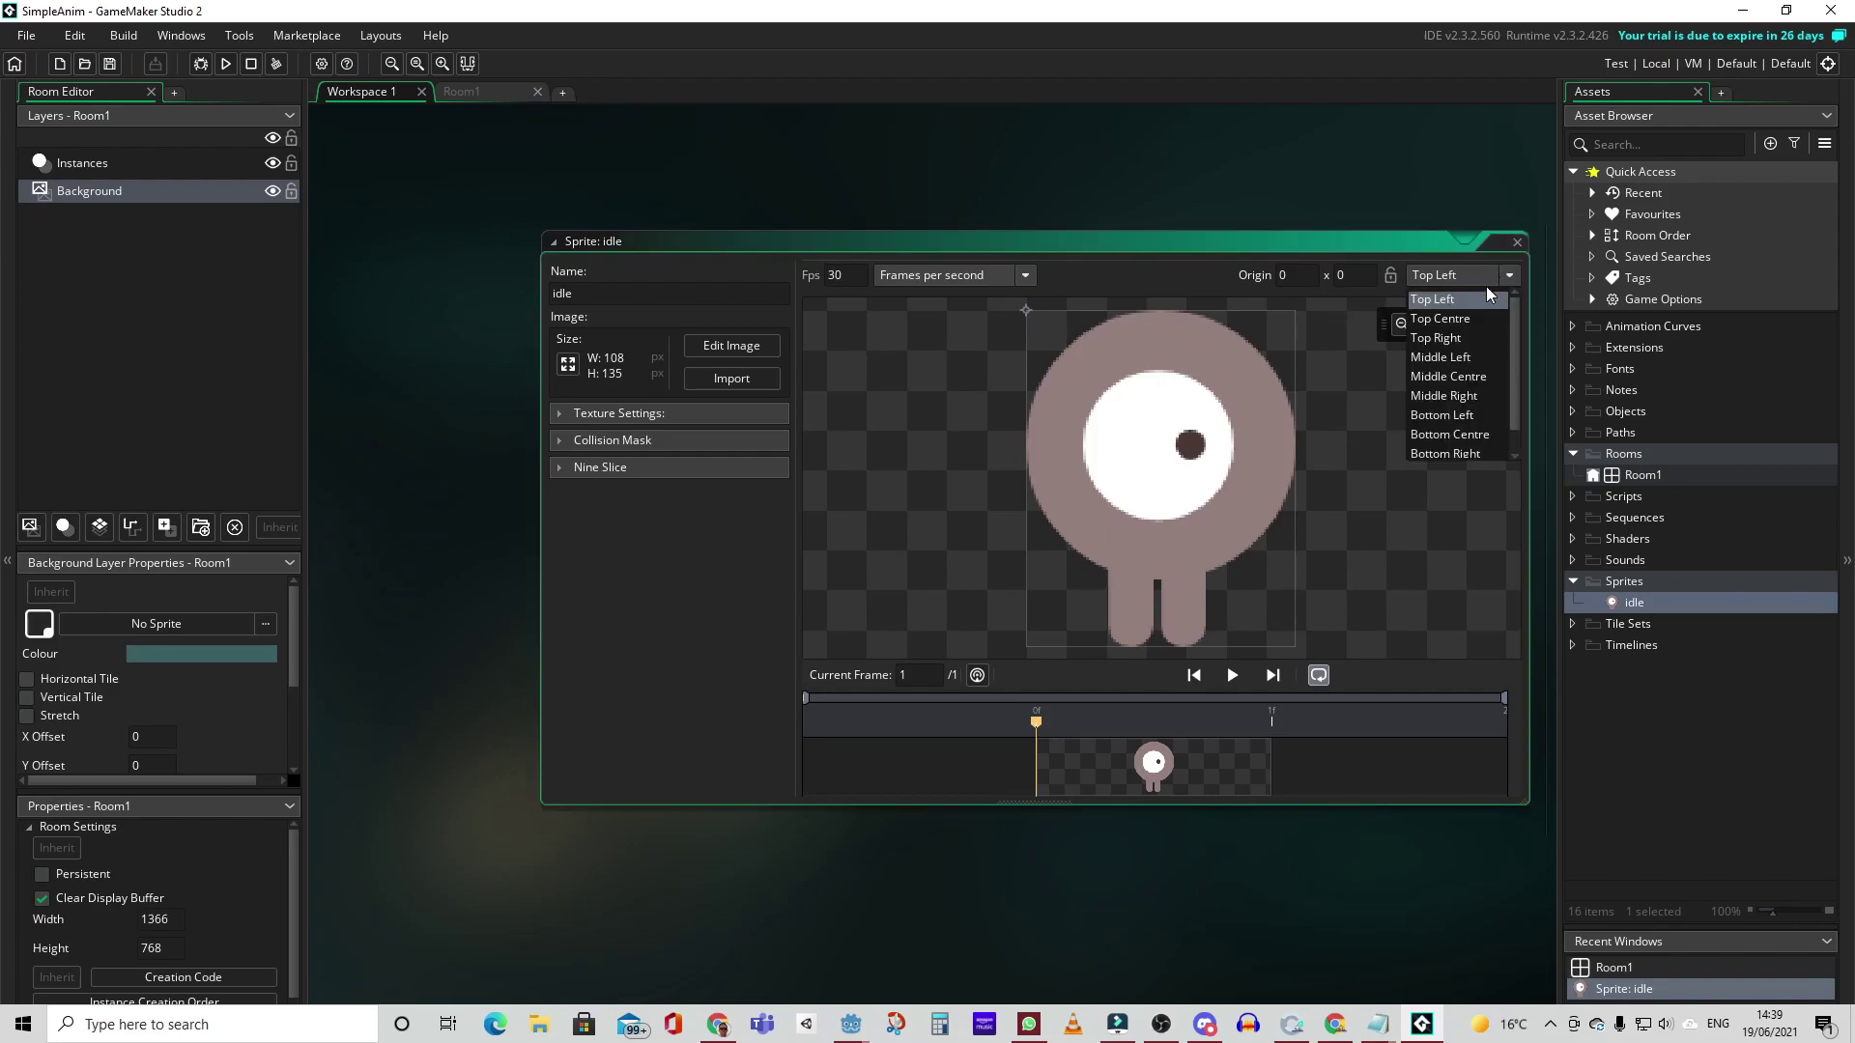
left_click(1455, 378)
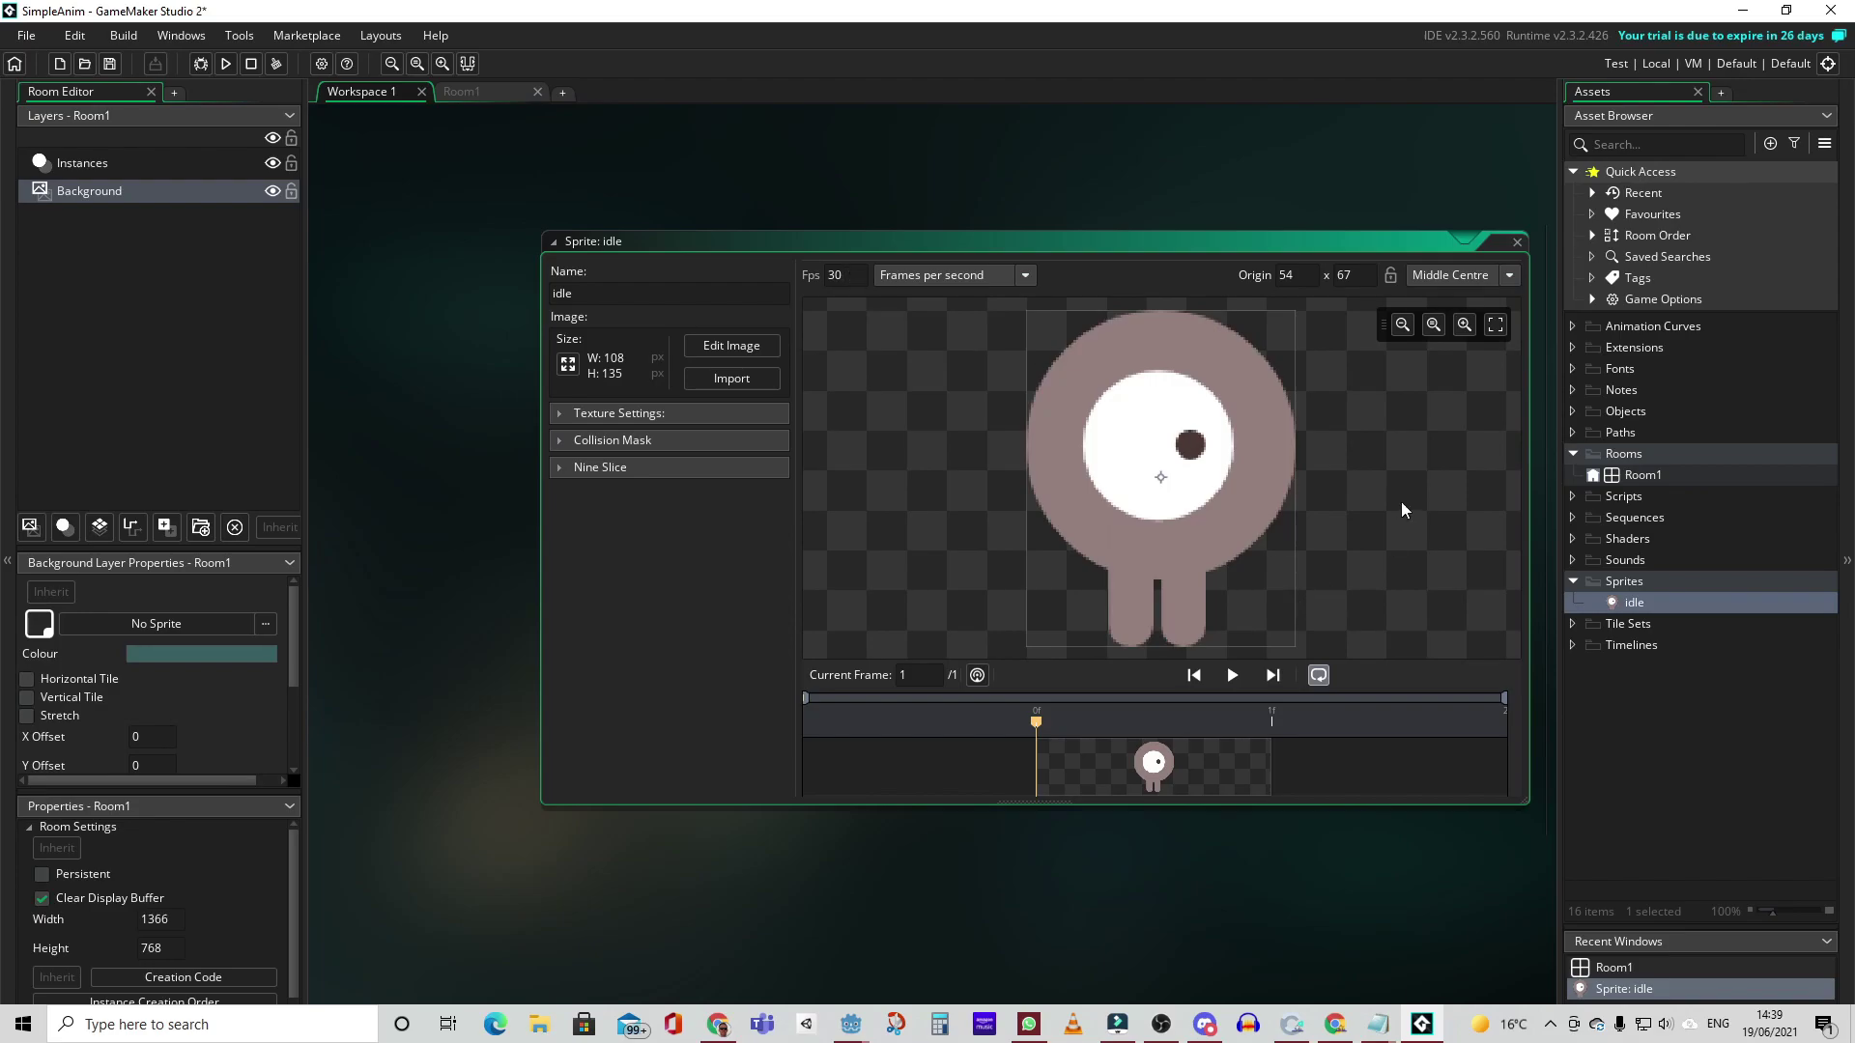
left_click(1517, 242)
- Create another new sprite and name it 'walk'
right_click(1625, 583)
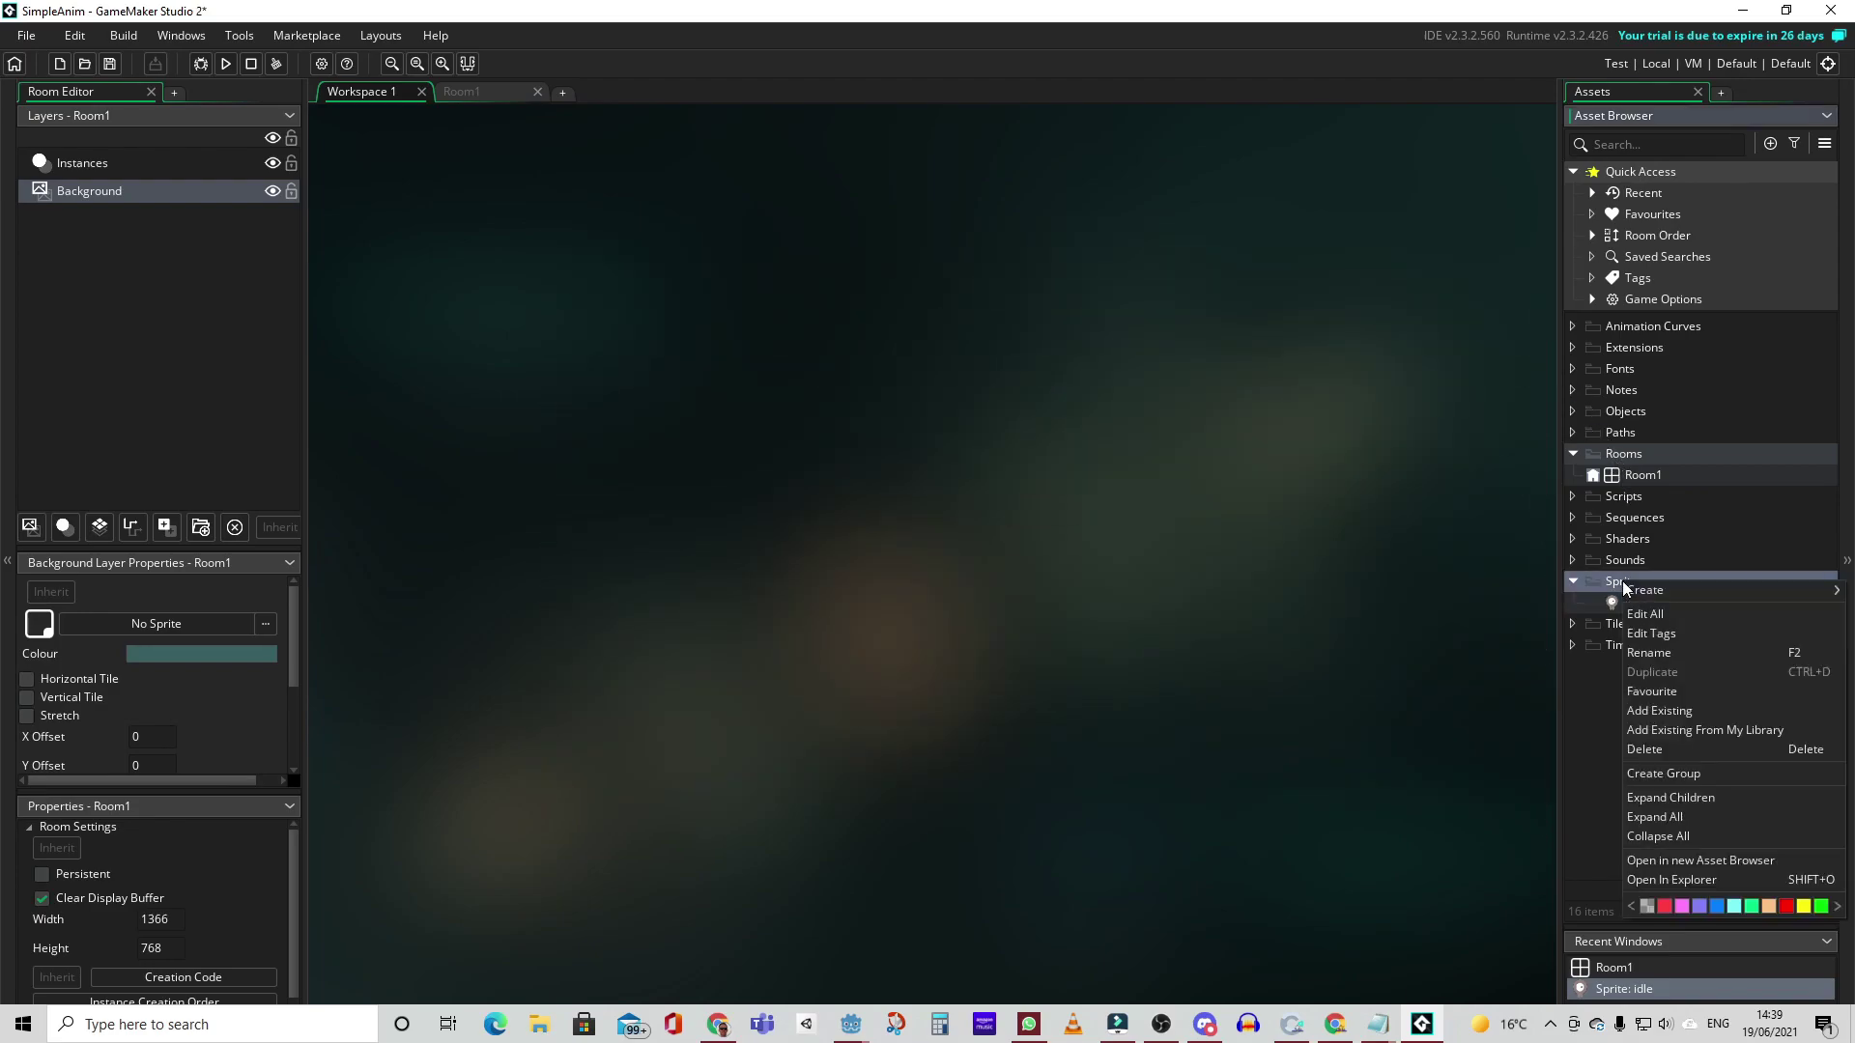
mouse_move(1657, 591)
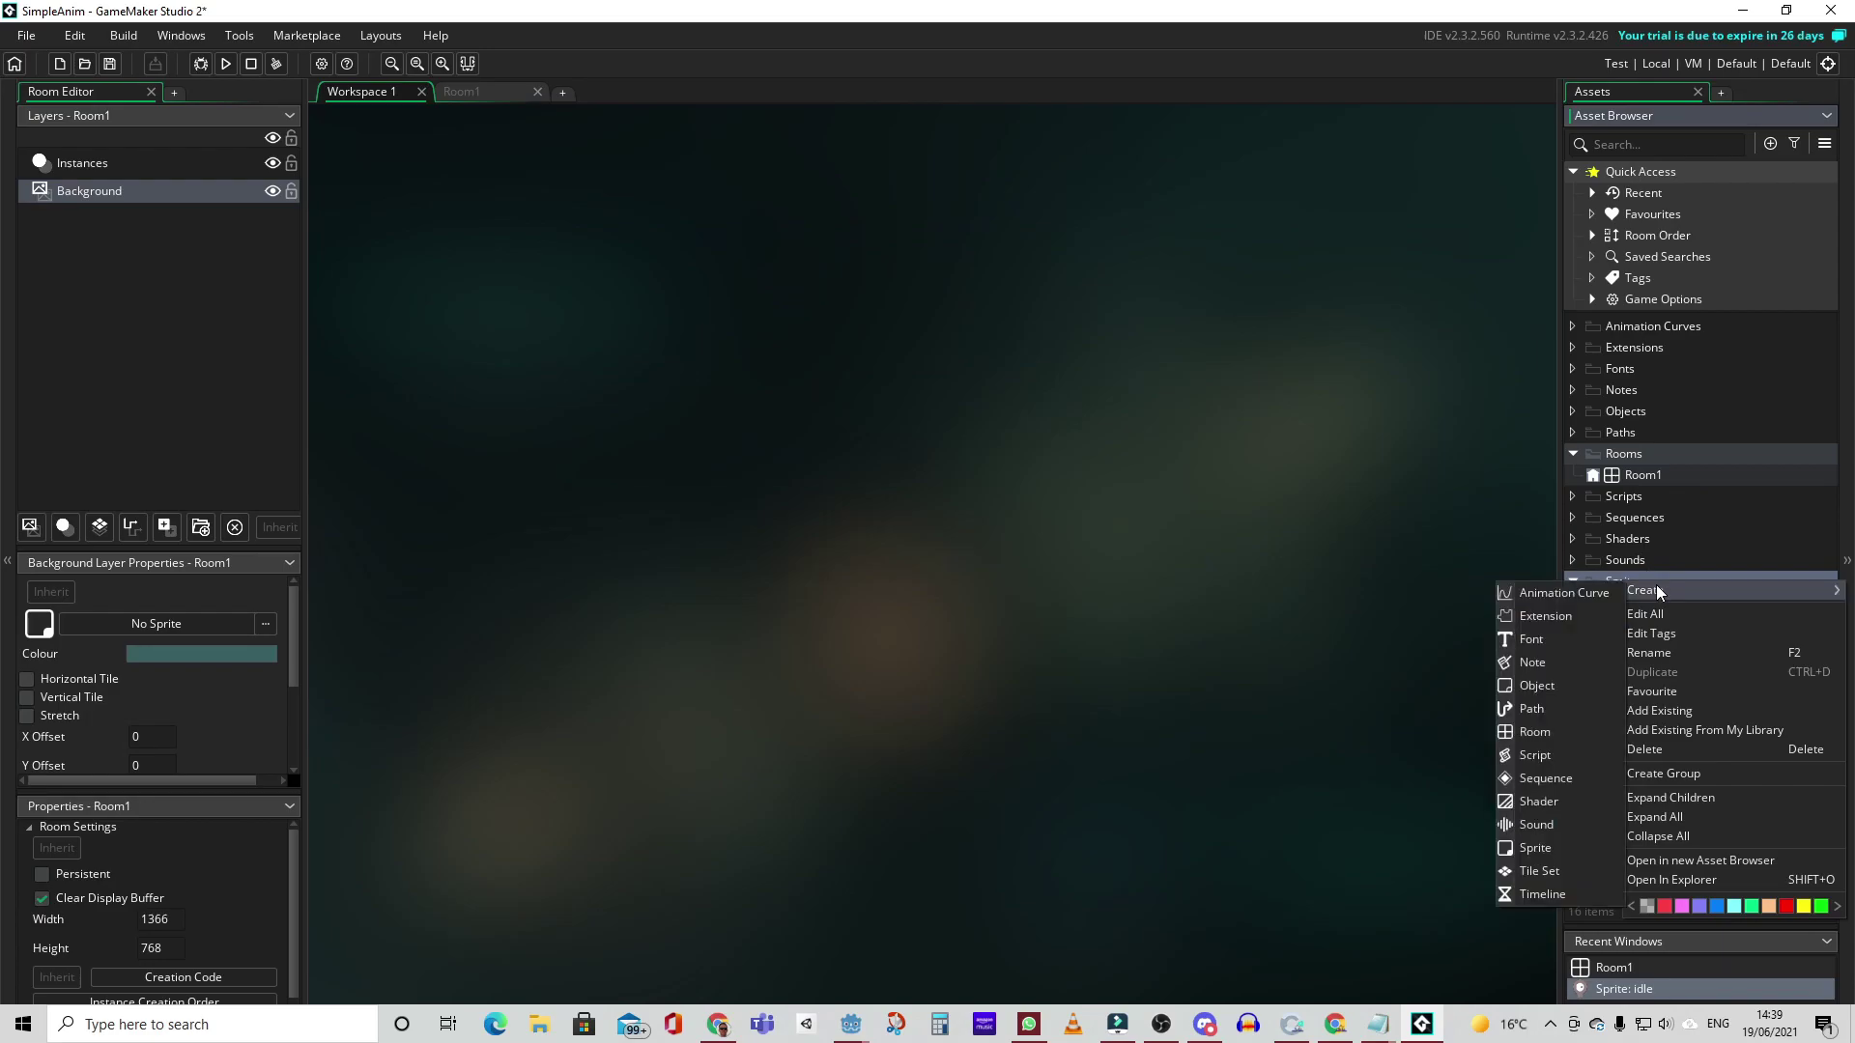
left_click(1536, 848)
left_click(587, 293)
key("BackSpace")
key("BackSpace")
key("BackSpace")
key("BackSpace")
key("BackSpace")
key("BackSpace")
key("BackSpace")
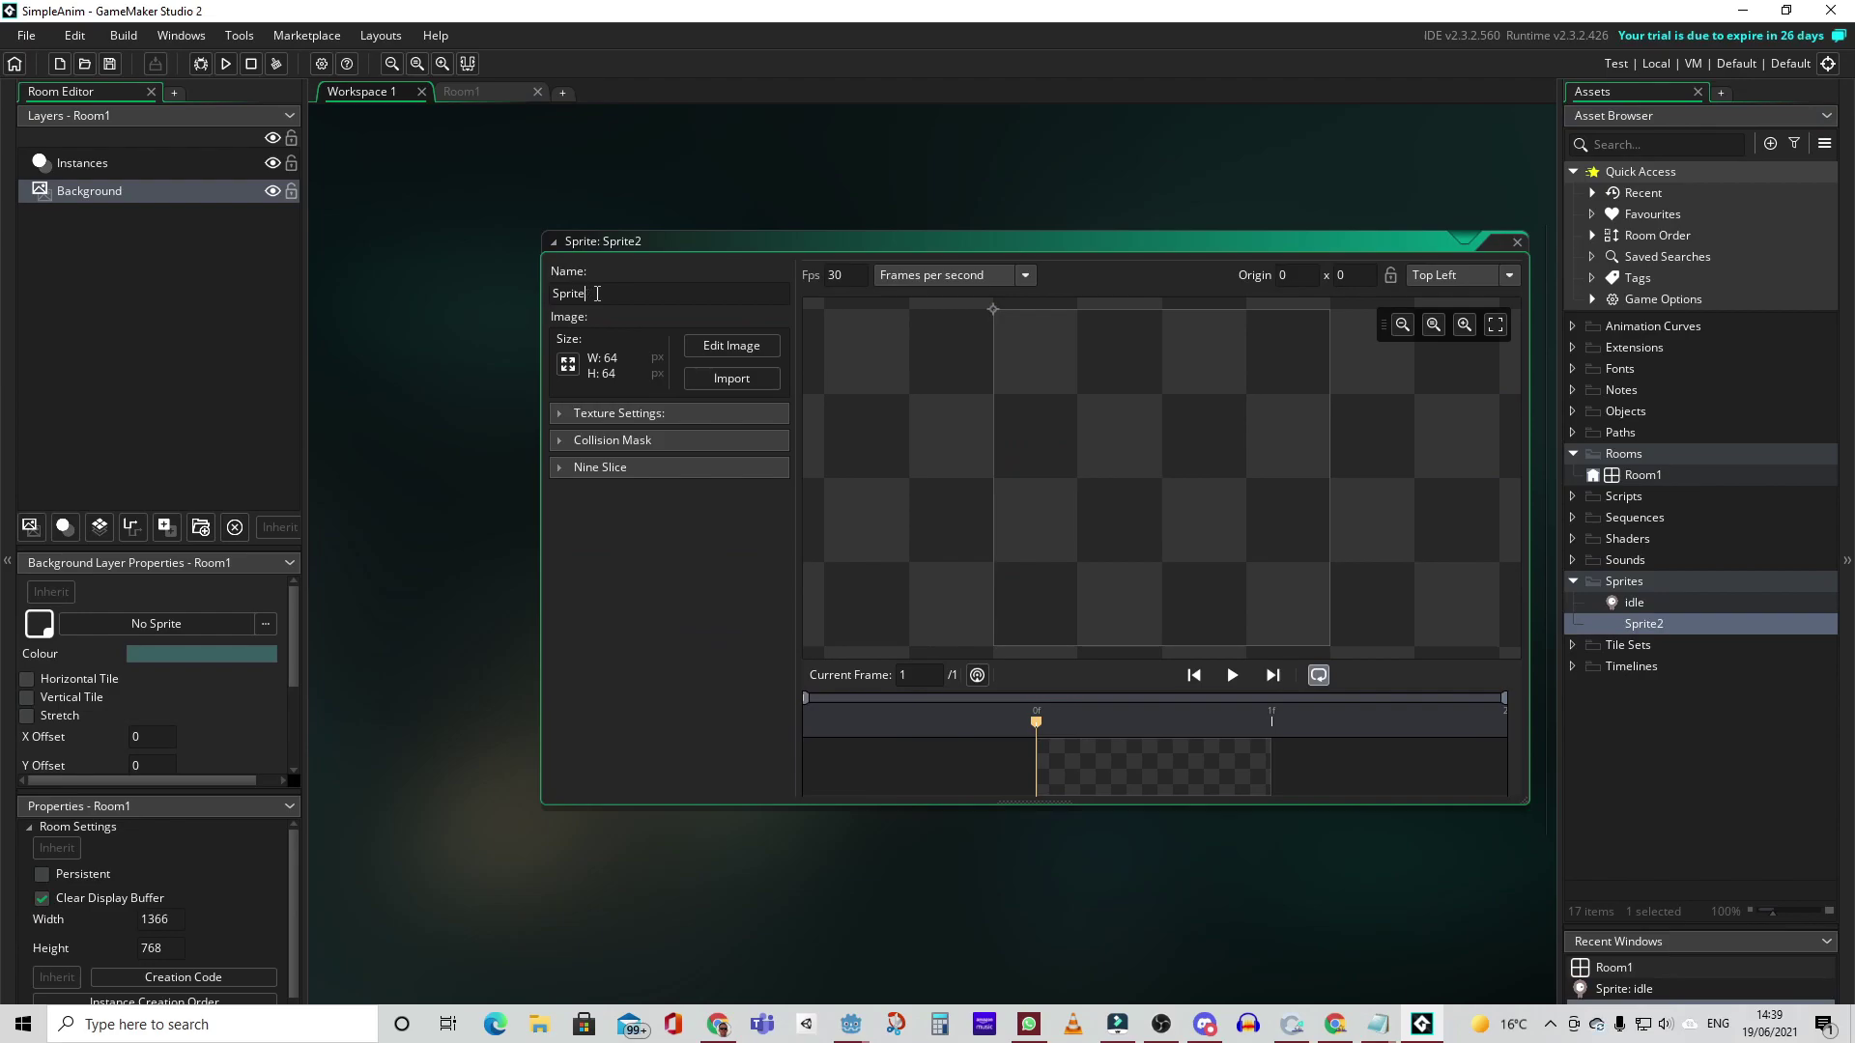
type("walk")
- Import playerGrey_walk1 and walk2 as frames, keeping image size, and save the project
left_click(725, 378)
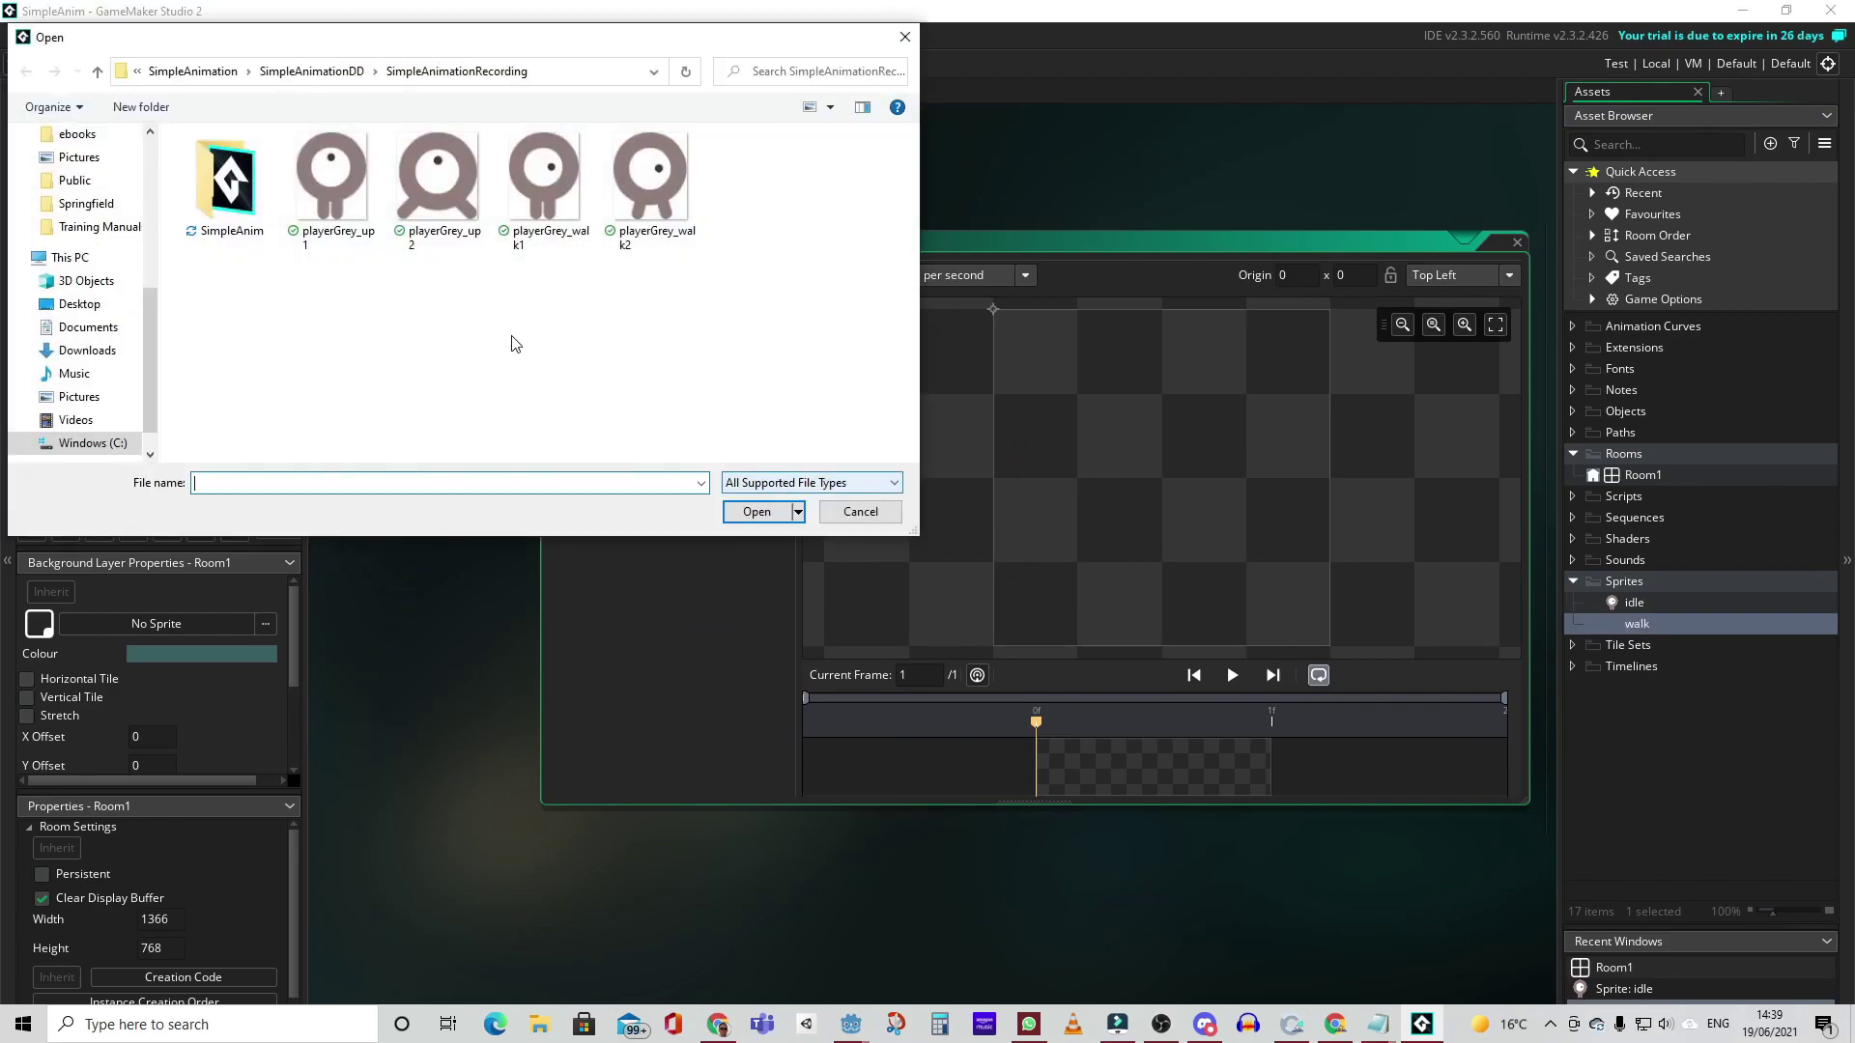
left_click(546, 200)
left_click(649, 179, "shift")
left_click(756, 512)
left_click(1005, 564)
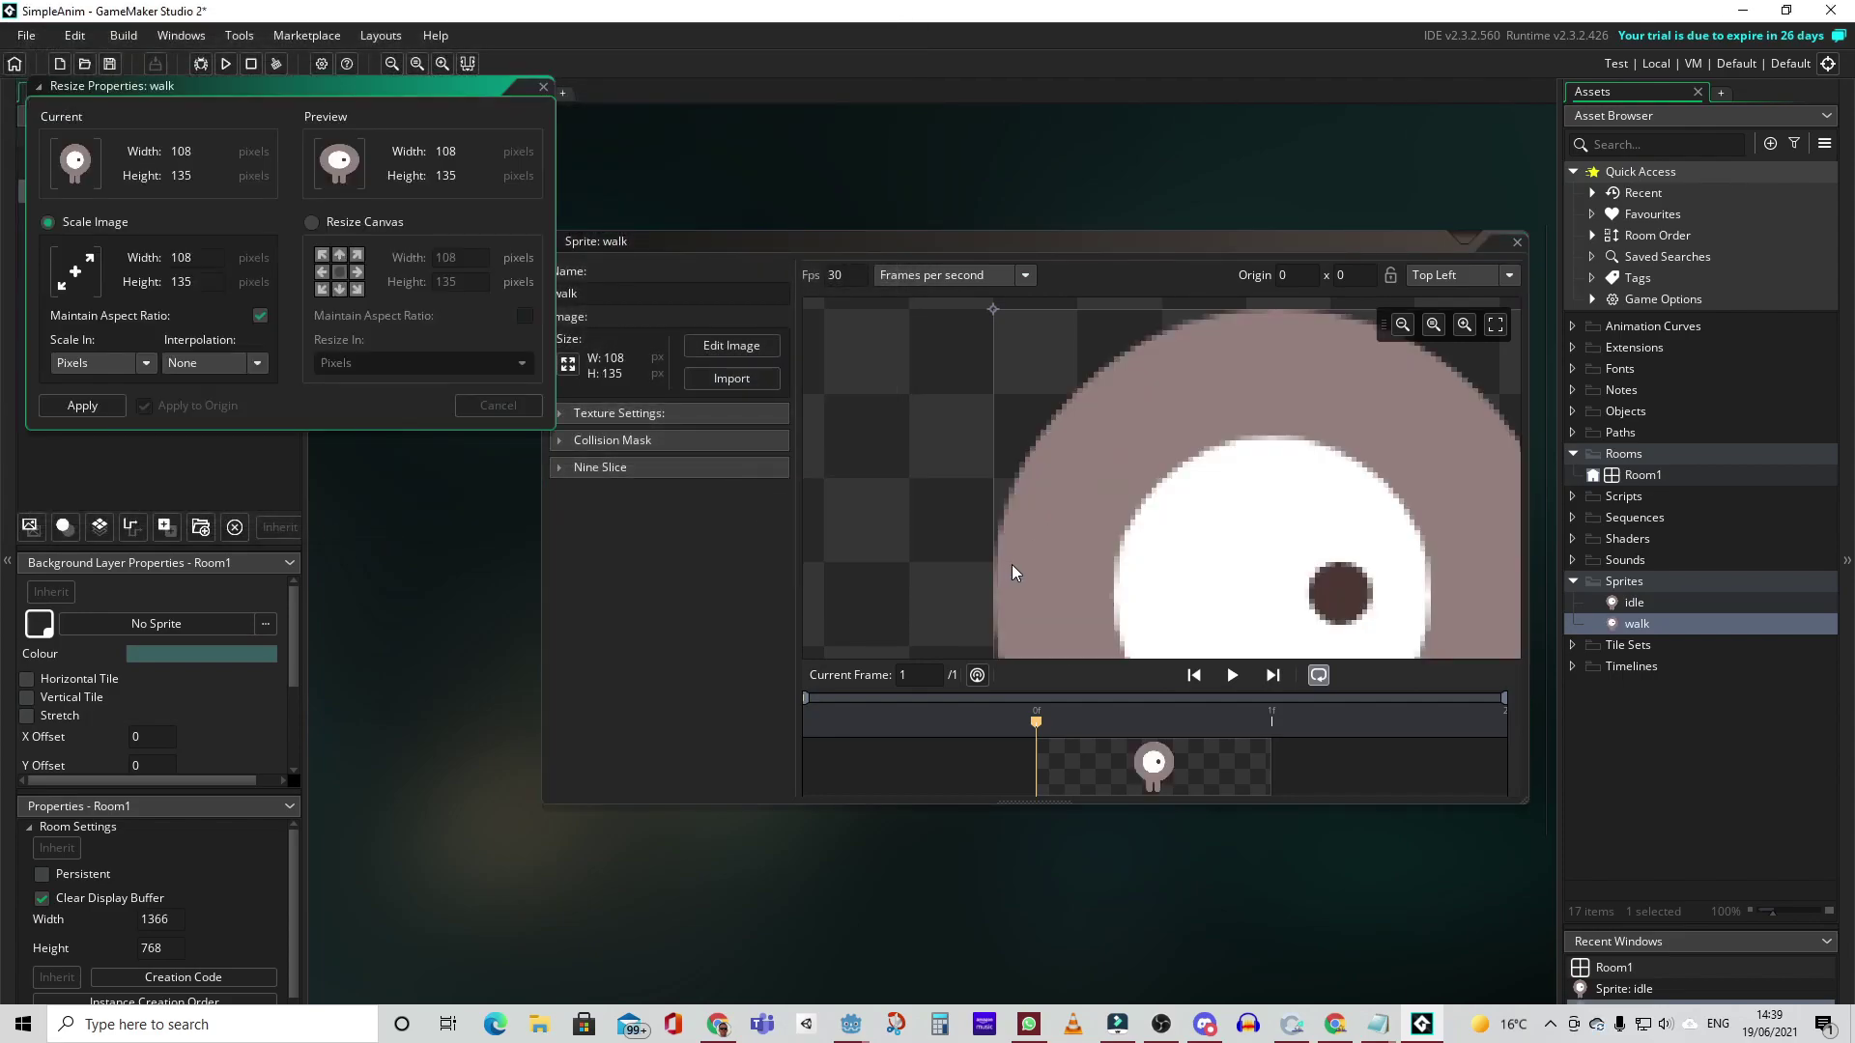
left_click(79, 406)
left_click(1111, 720)
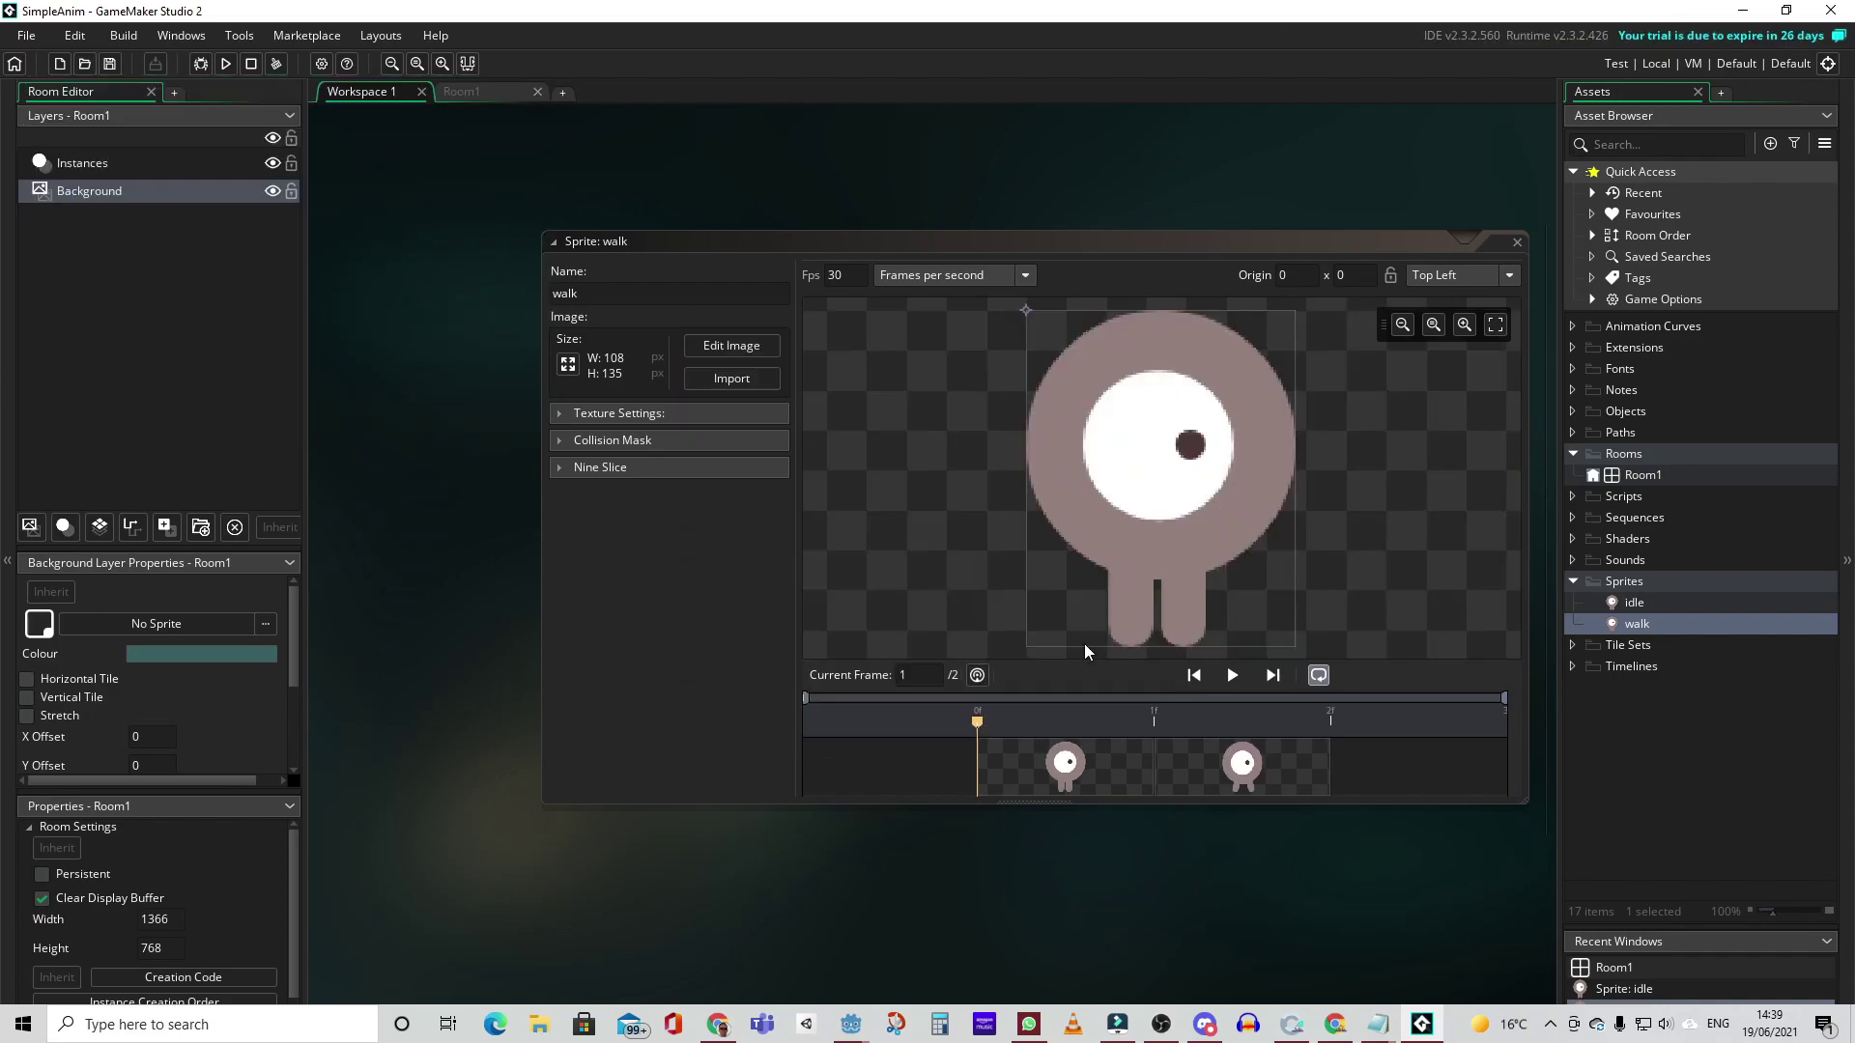
- Set the walk sprite to 5 fps, preview it, and centre its origin
left_click(851, 274)
double_click(831, 272)
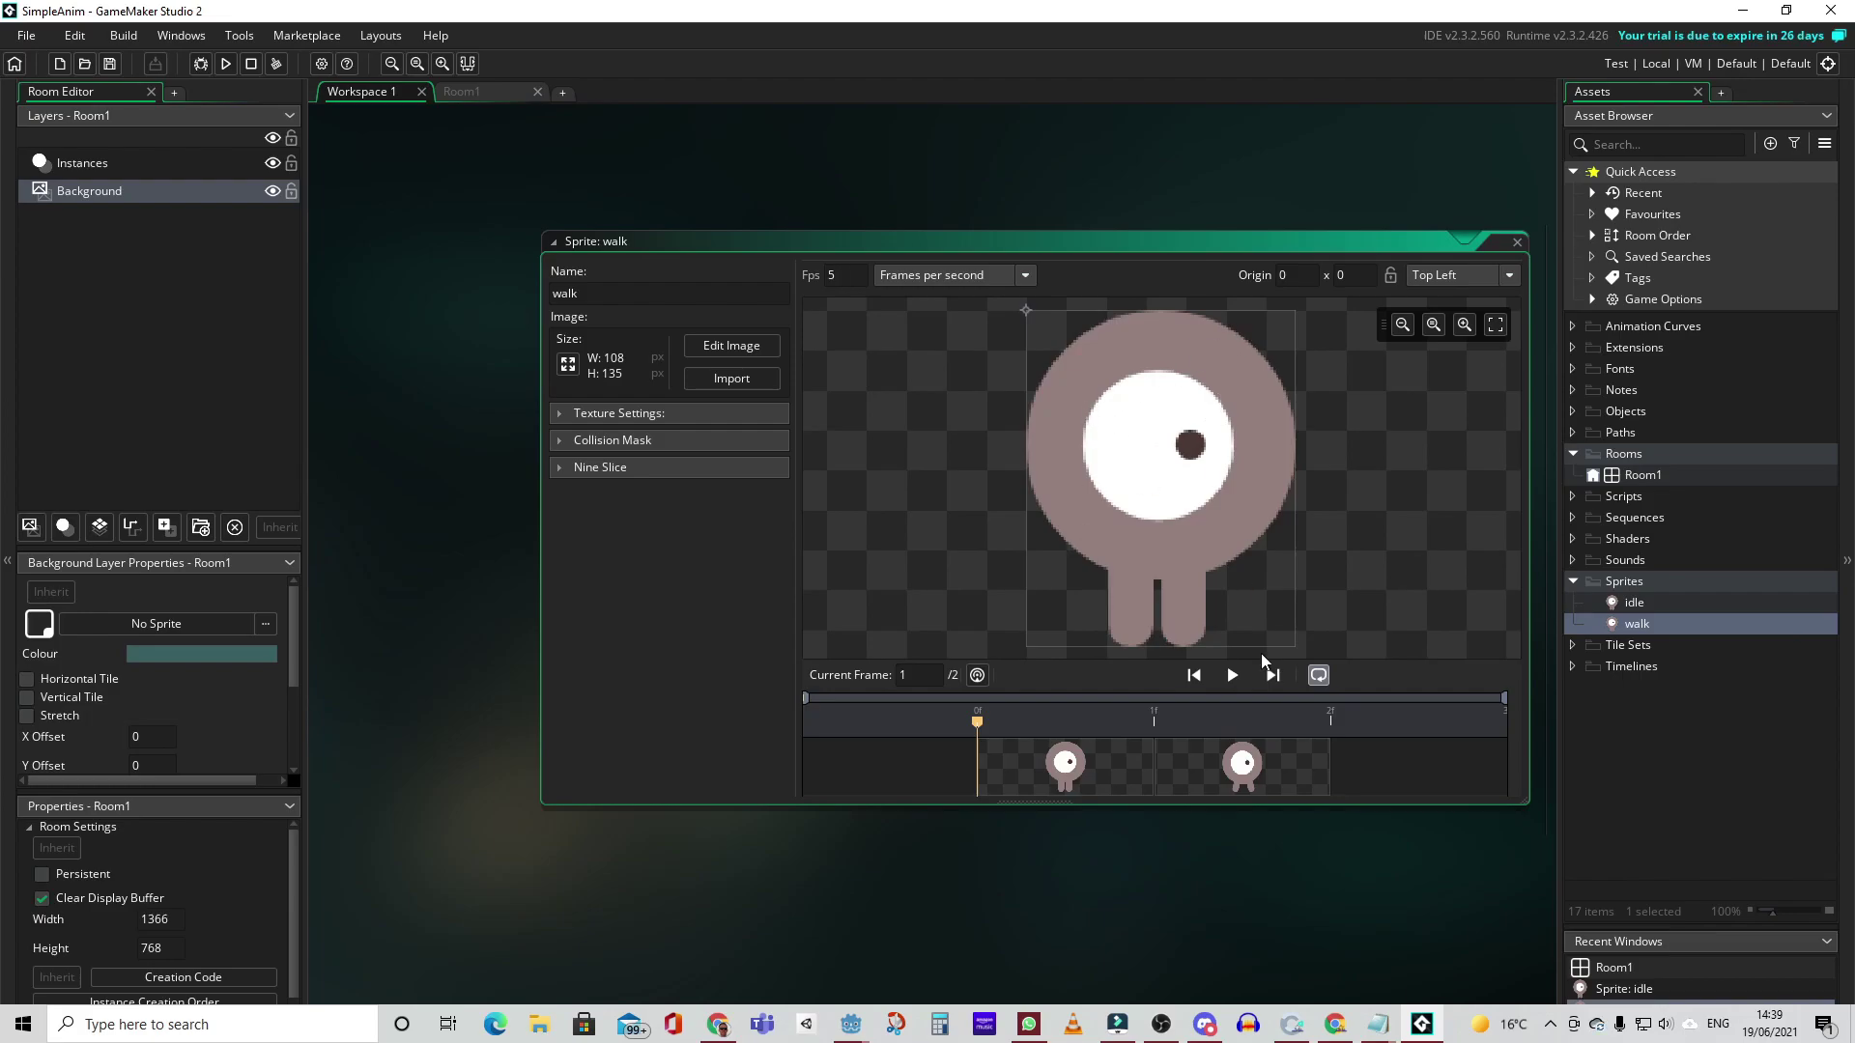
left_click(1231, 675)
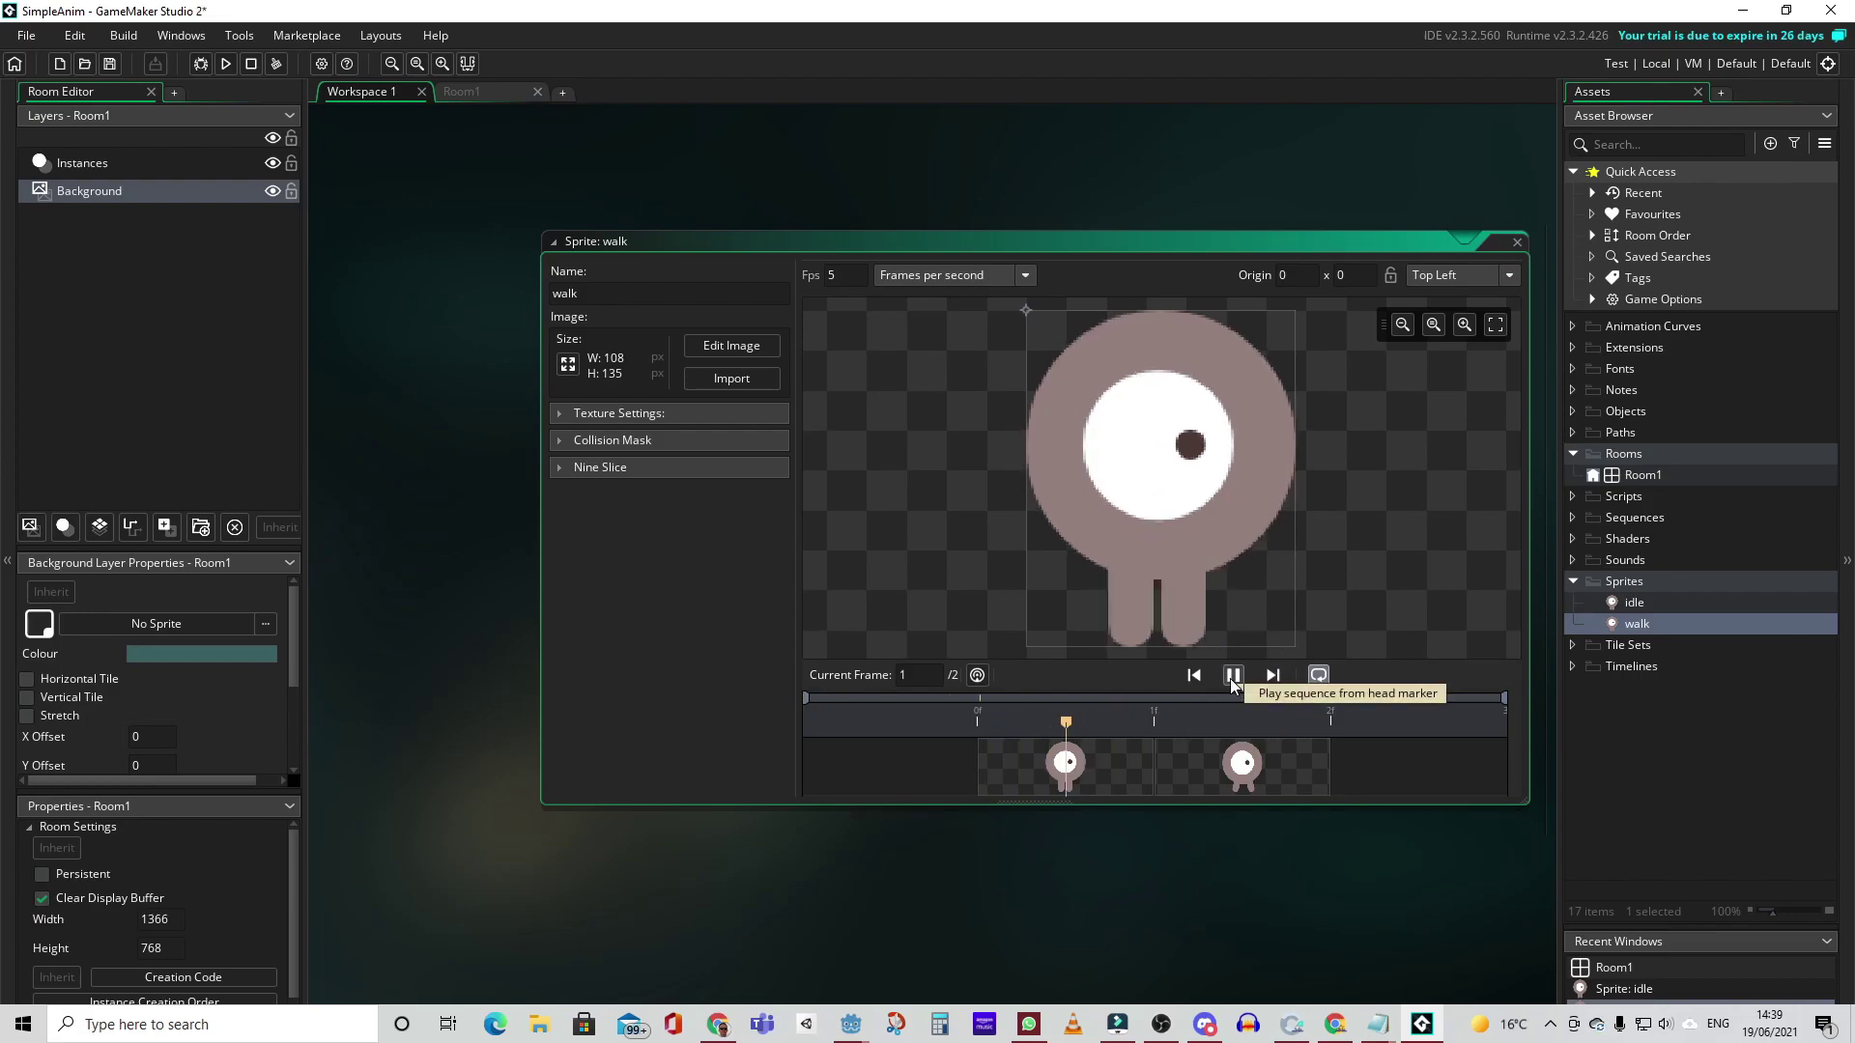
left_click(1454, 277)
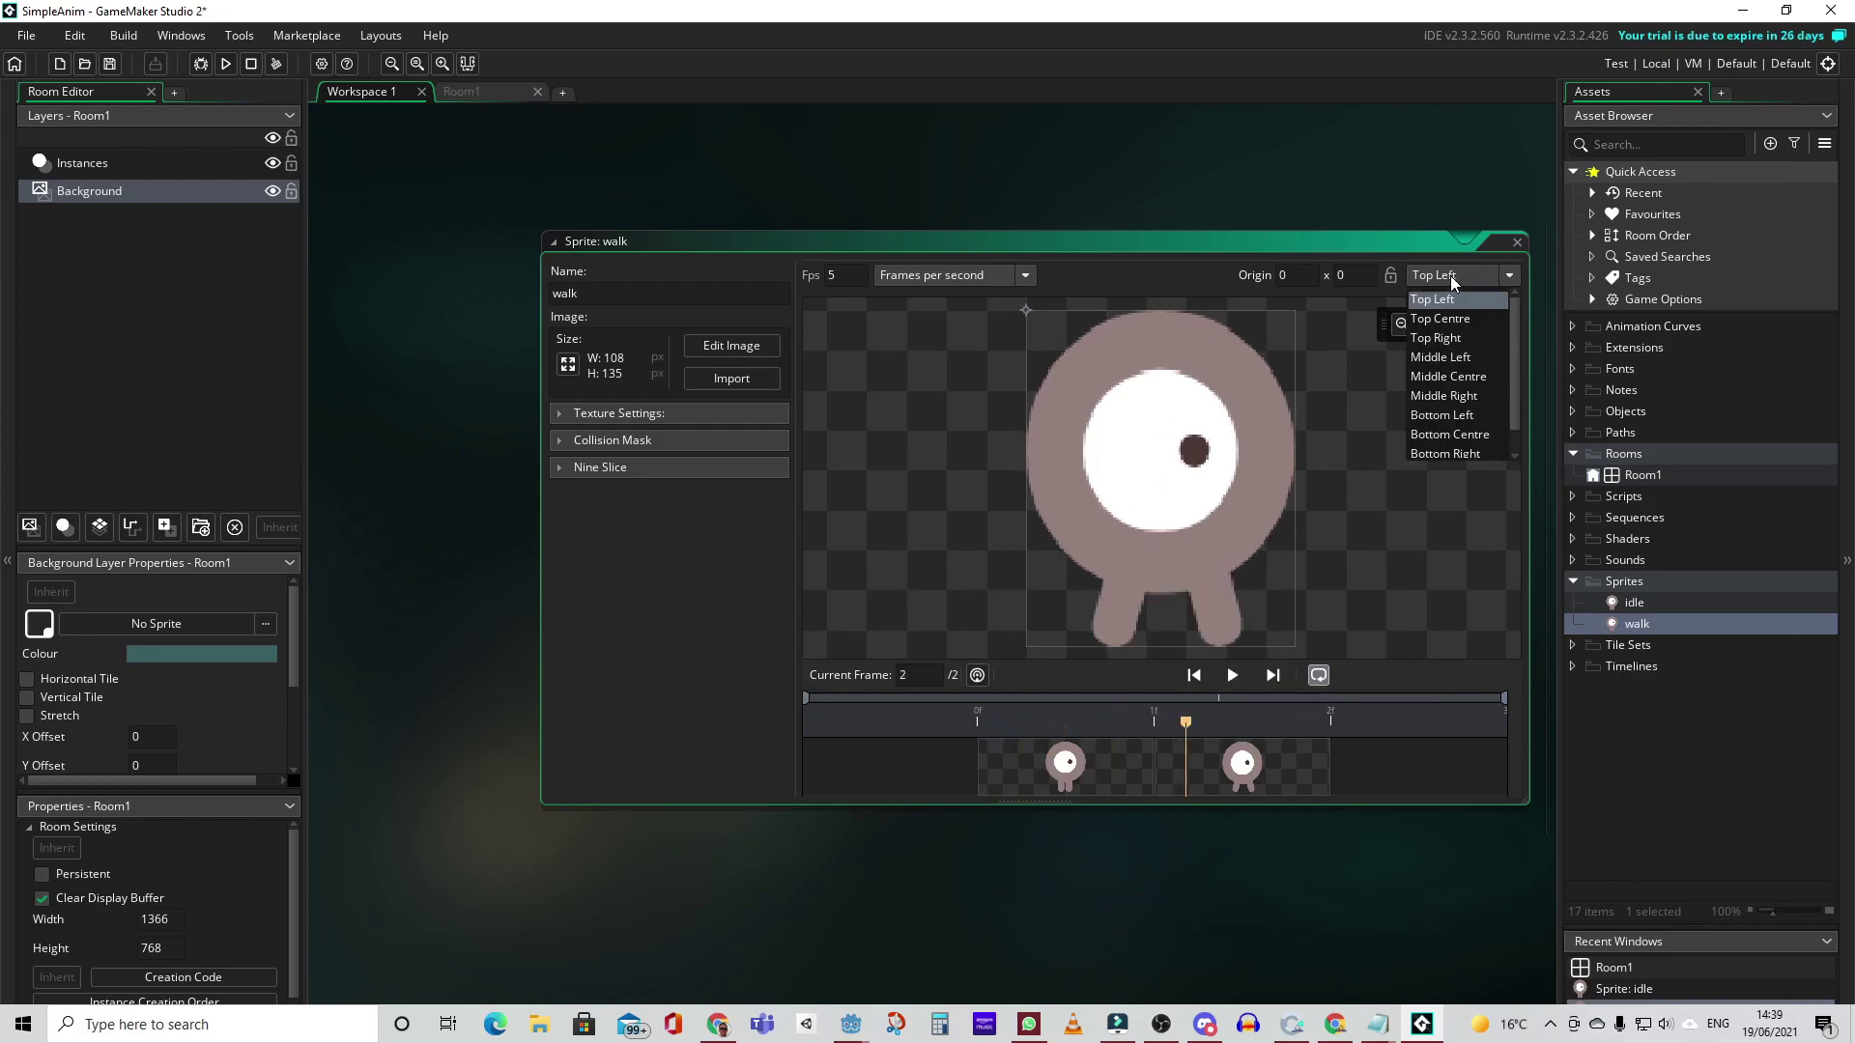
left_click(1452, 377)
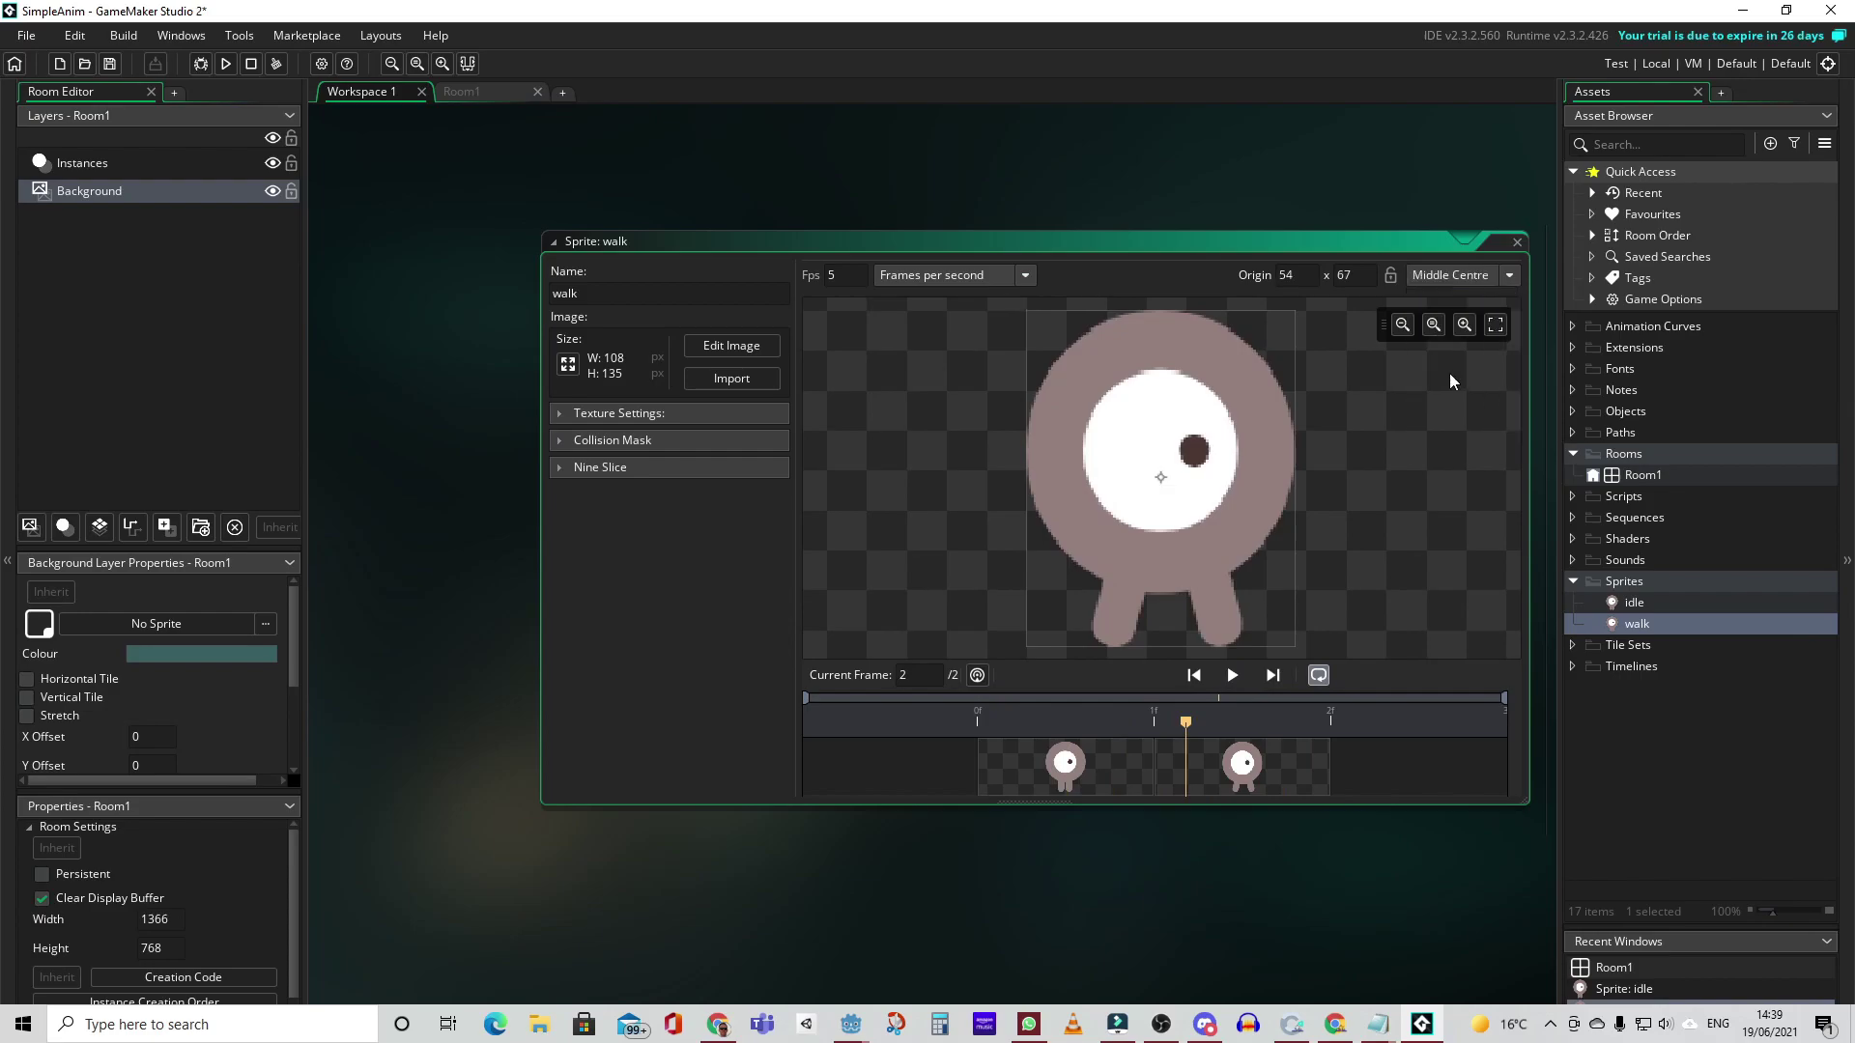
- Close the walk sprite and create a third sprite for the up animation
left_click(1517, 244)
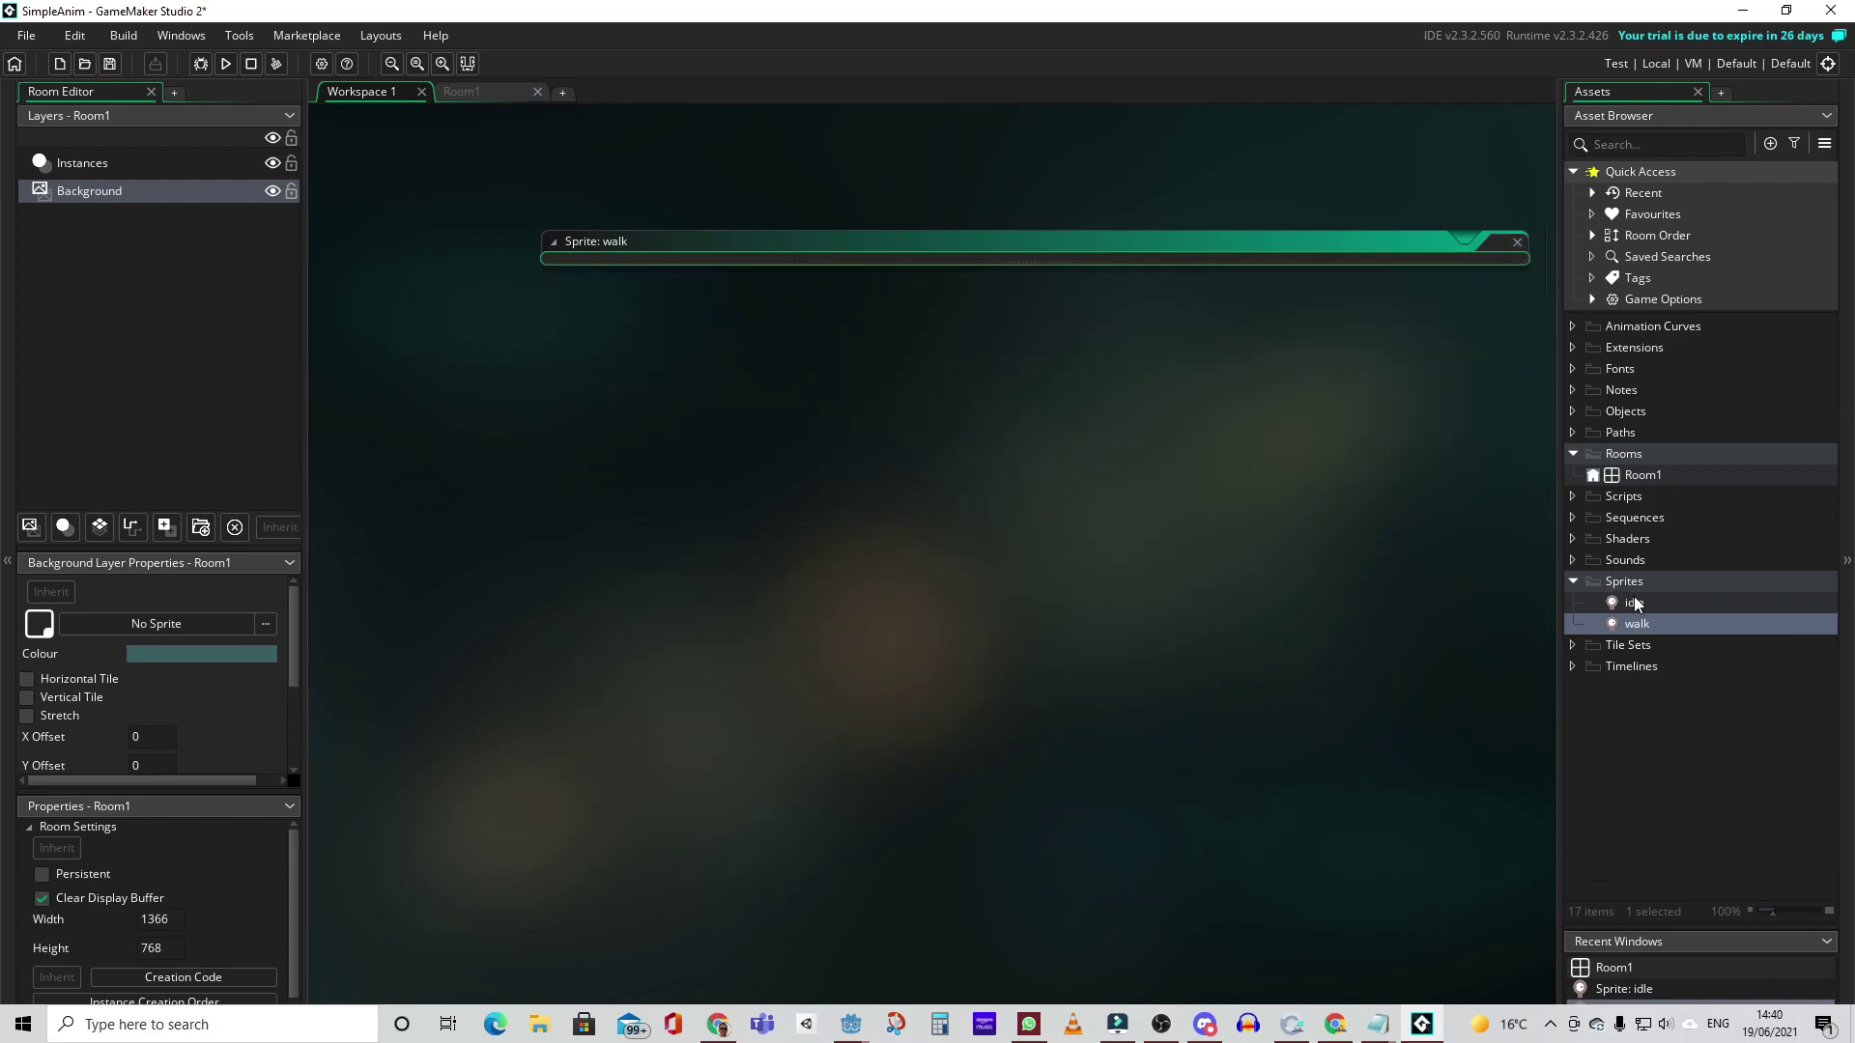
right_click(1628, 584)
mouse_move(1633, 587)
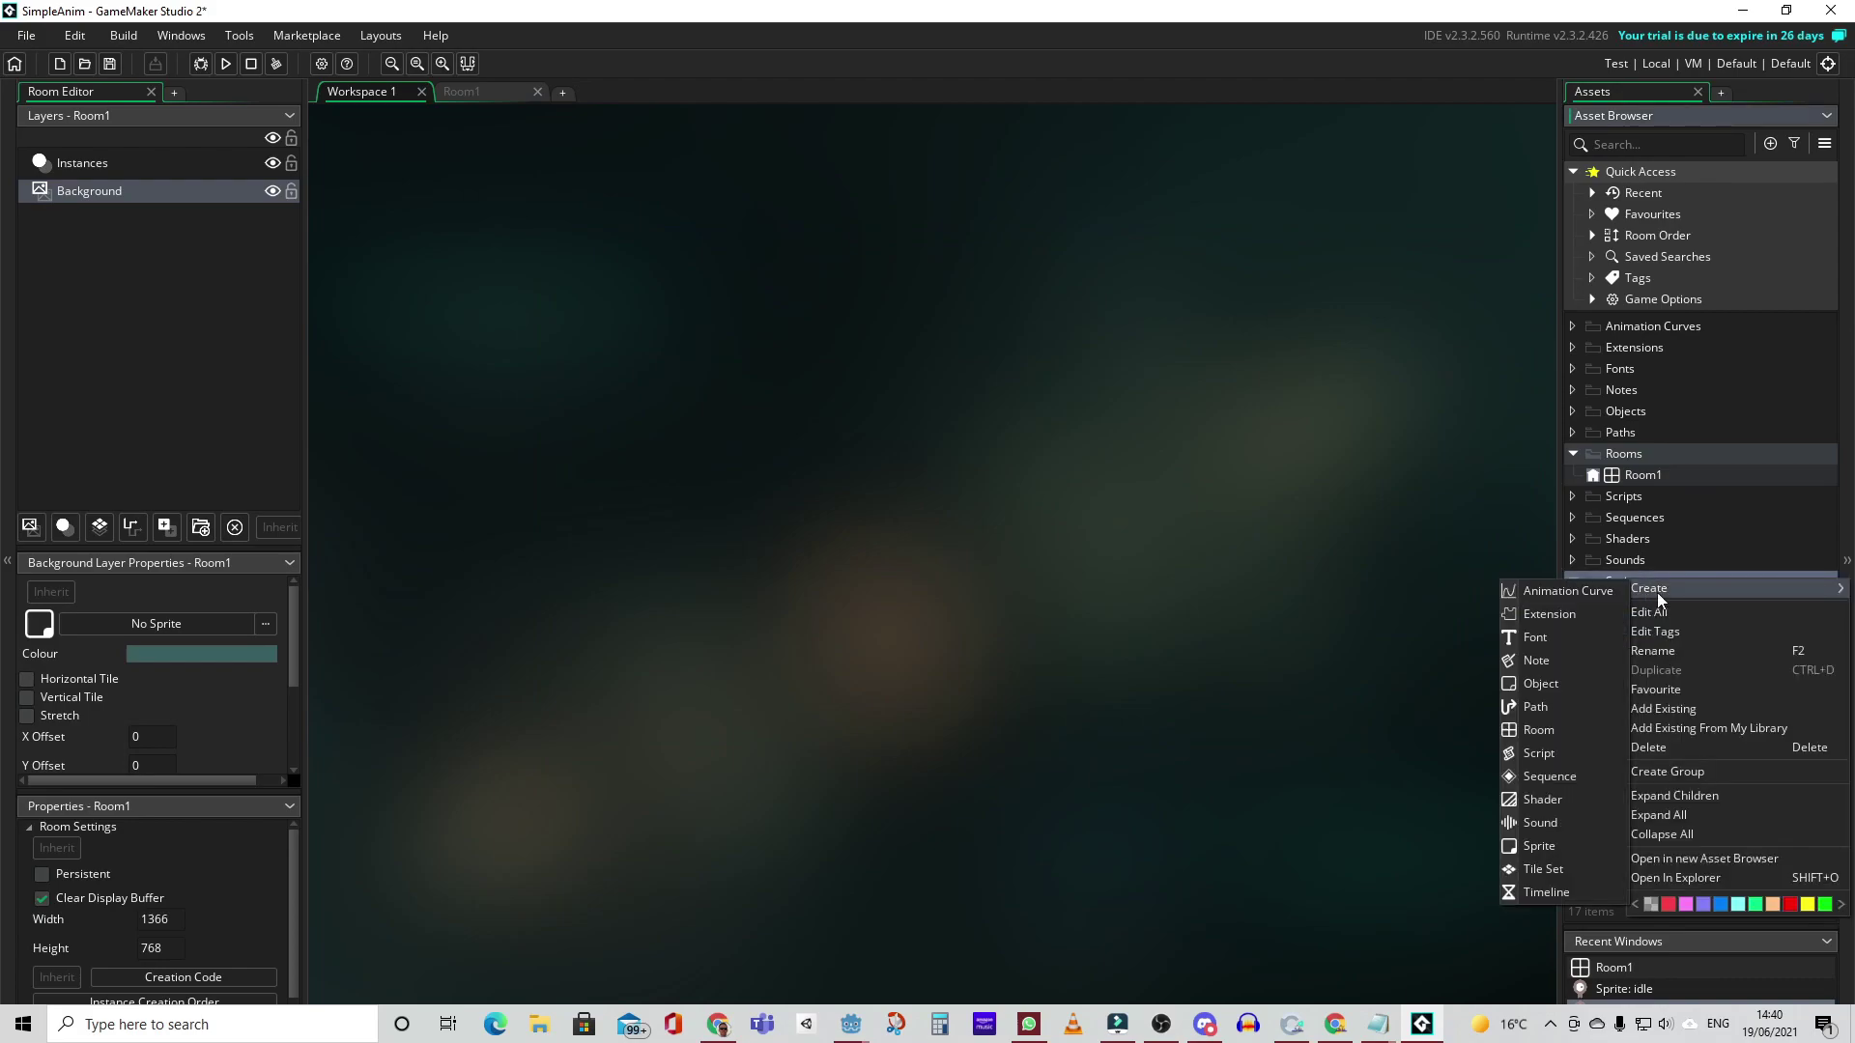
left_click(1565, 848)
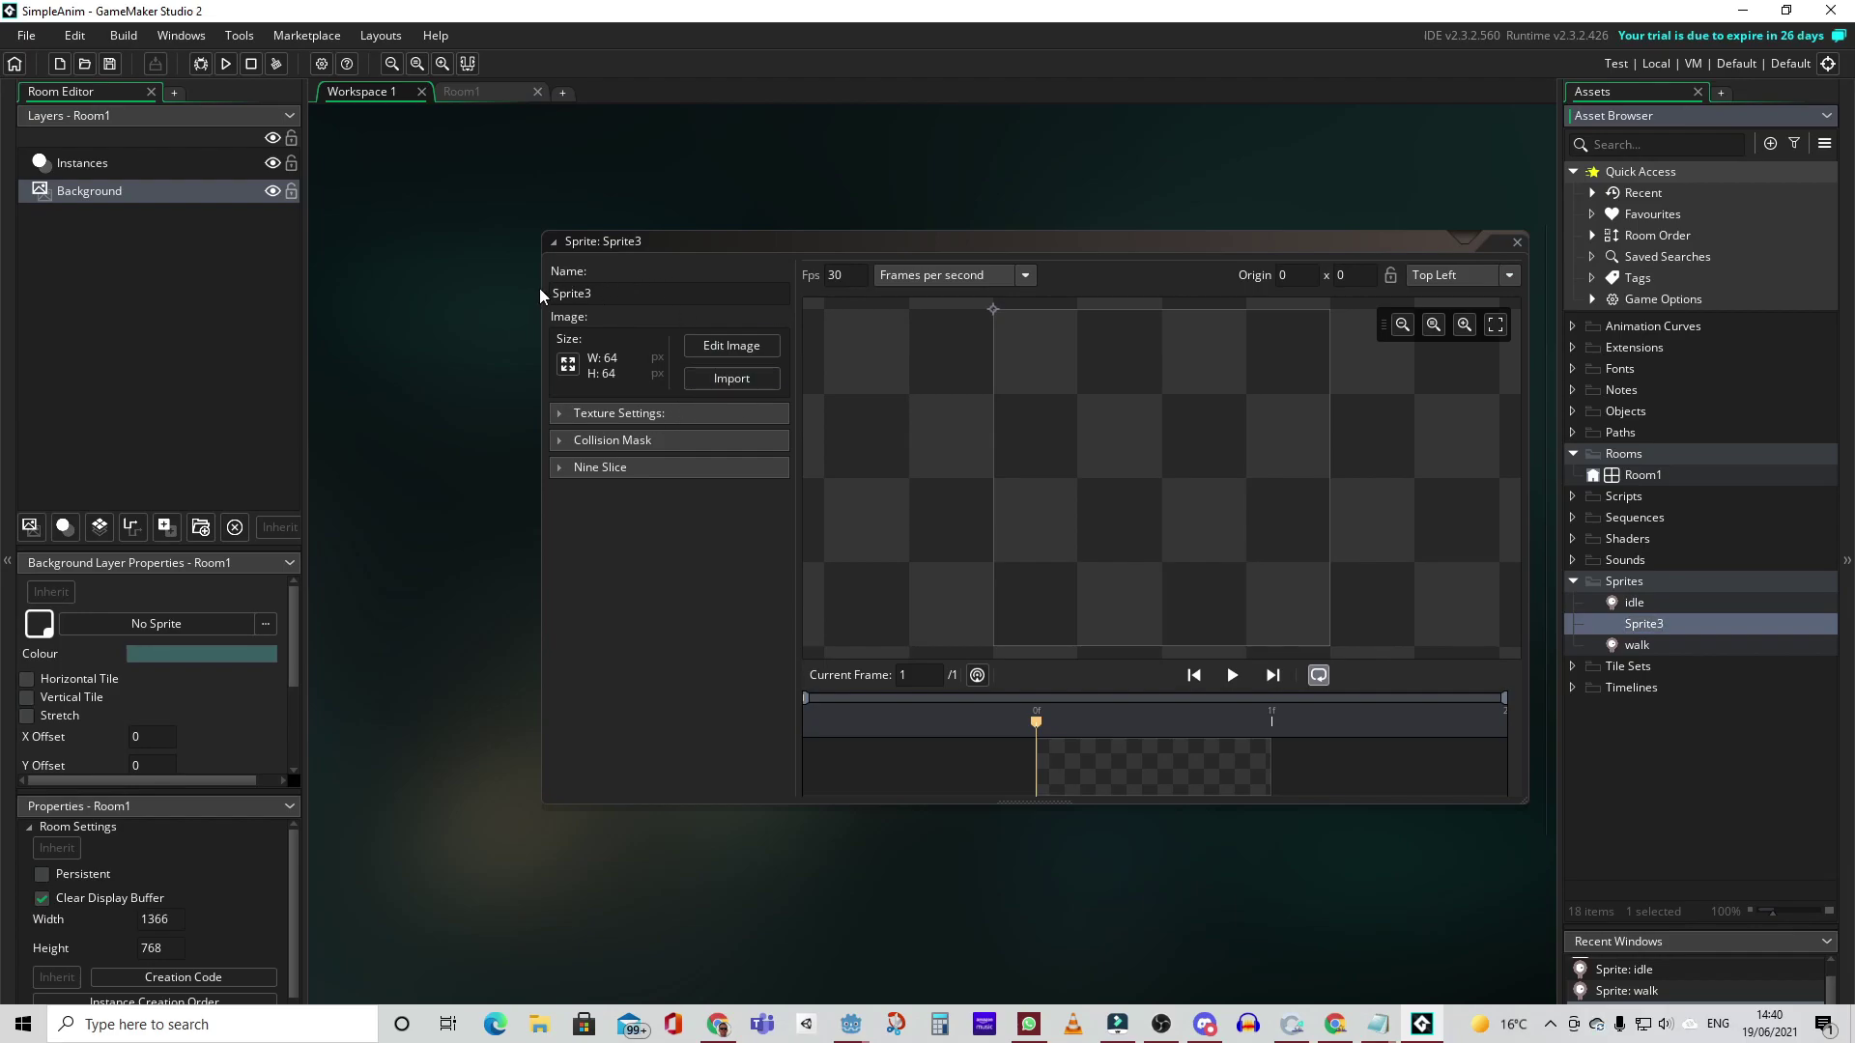
left_click(636, 288)
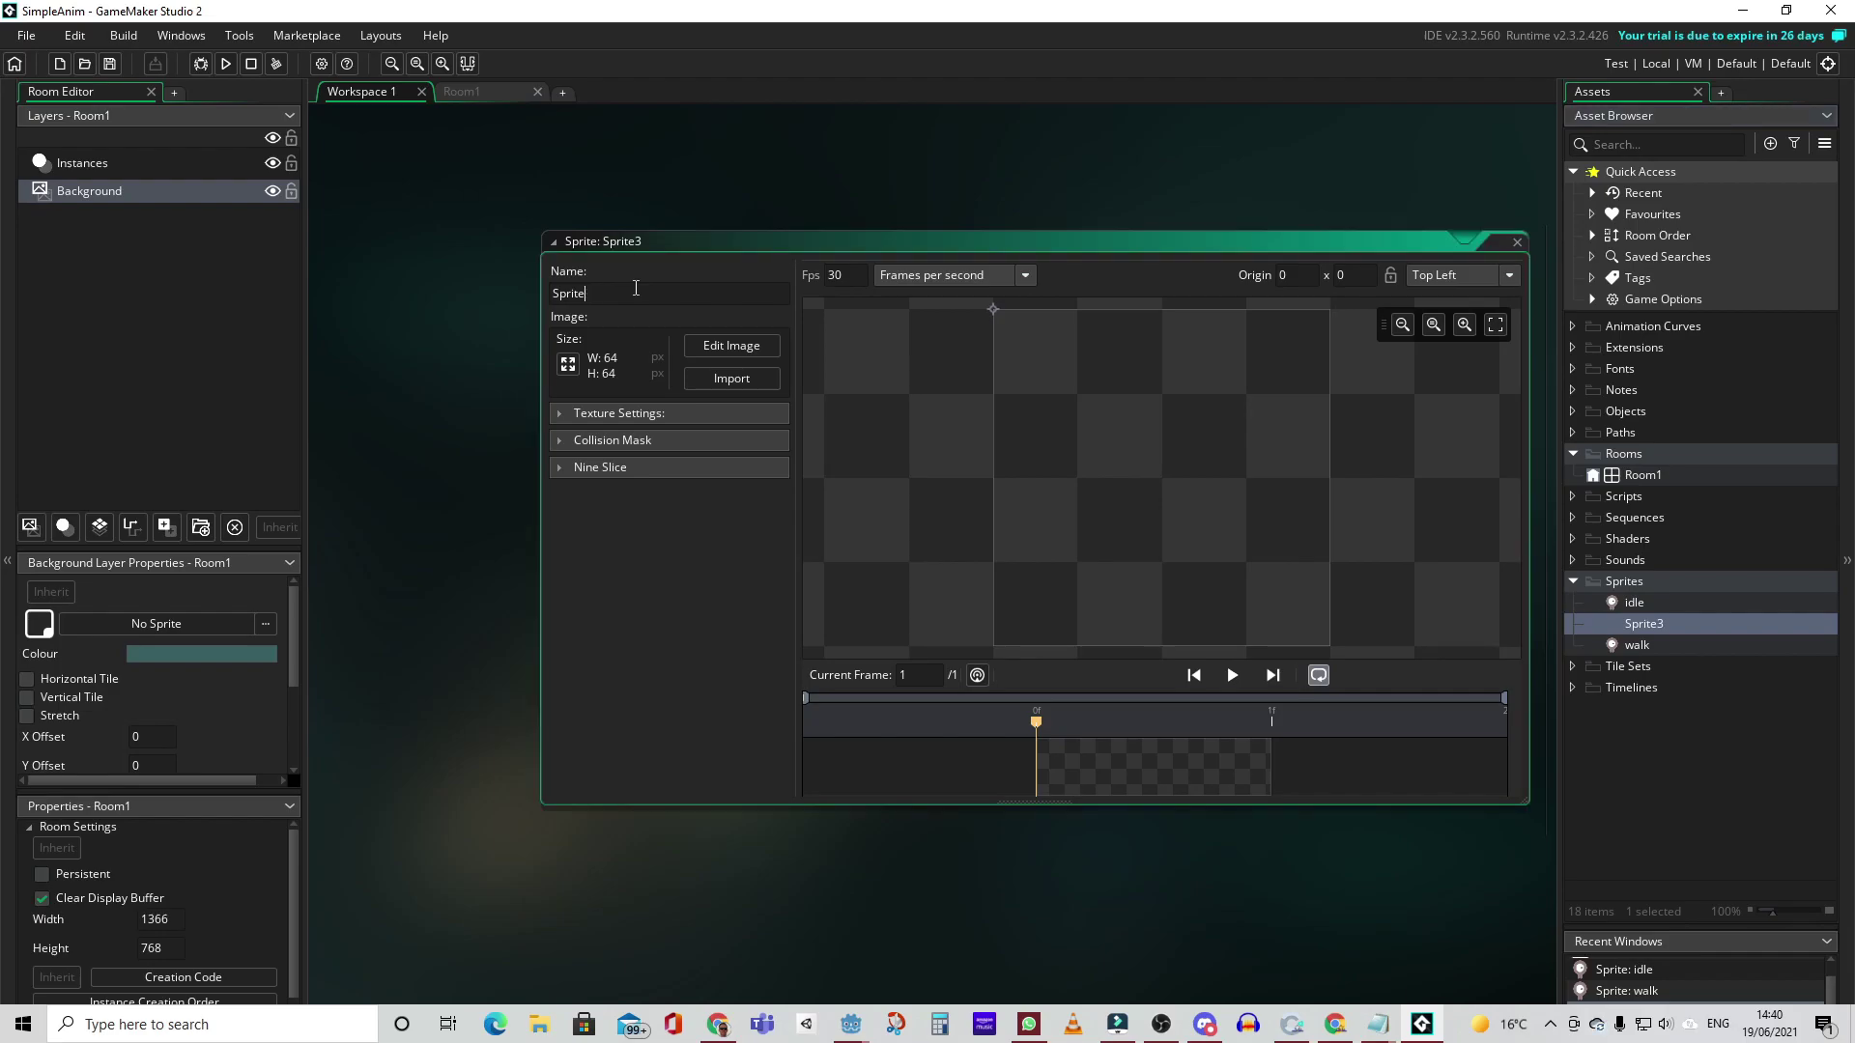
key("BackSpace")
key("BackSpace")
key("BackSpace")
key("BackSpace")
key("BackSpace")
key("BackSpace")
- Import playerGrey_up1 and up2 as frames, keeping image size, and save the project
left_click(731, 378)
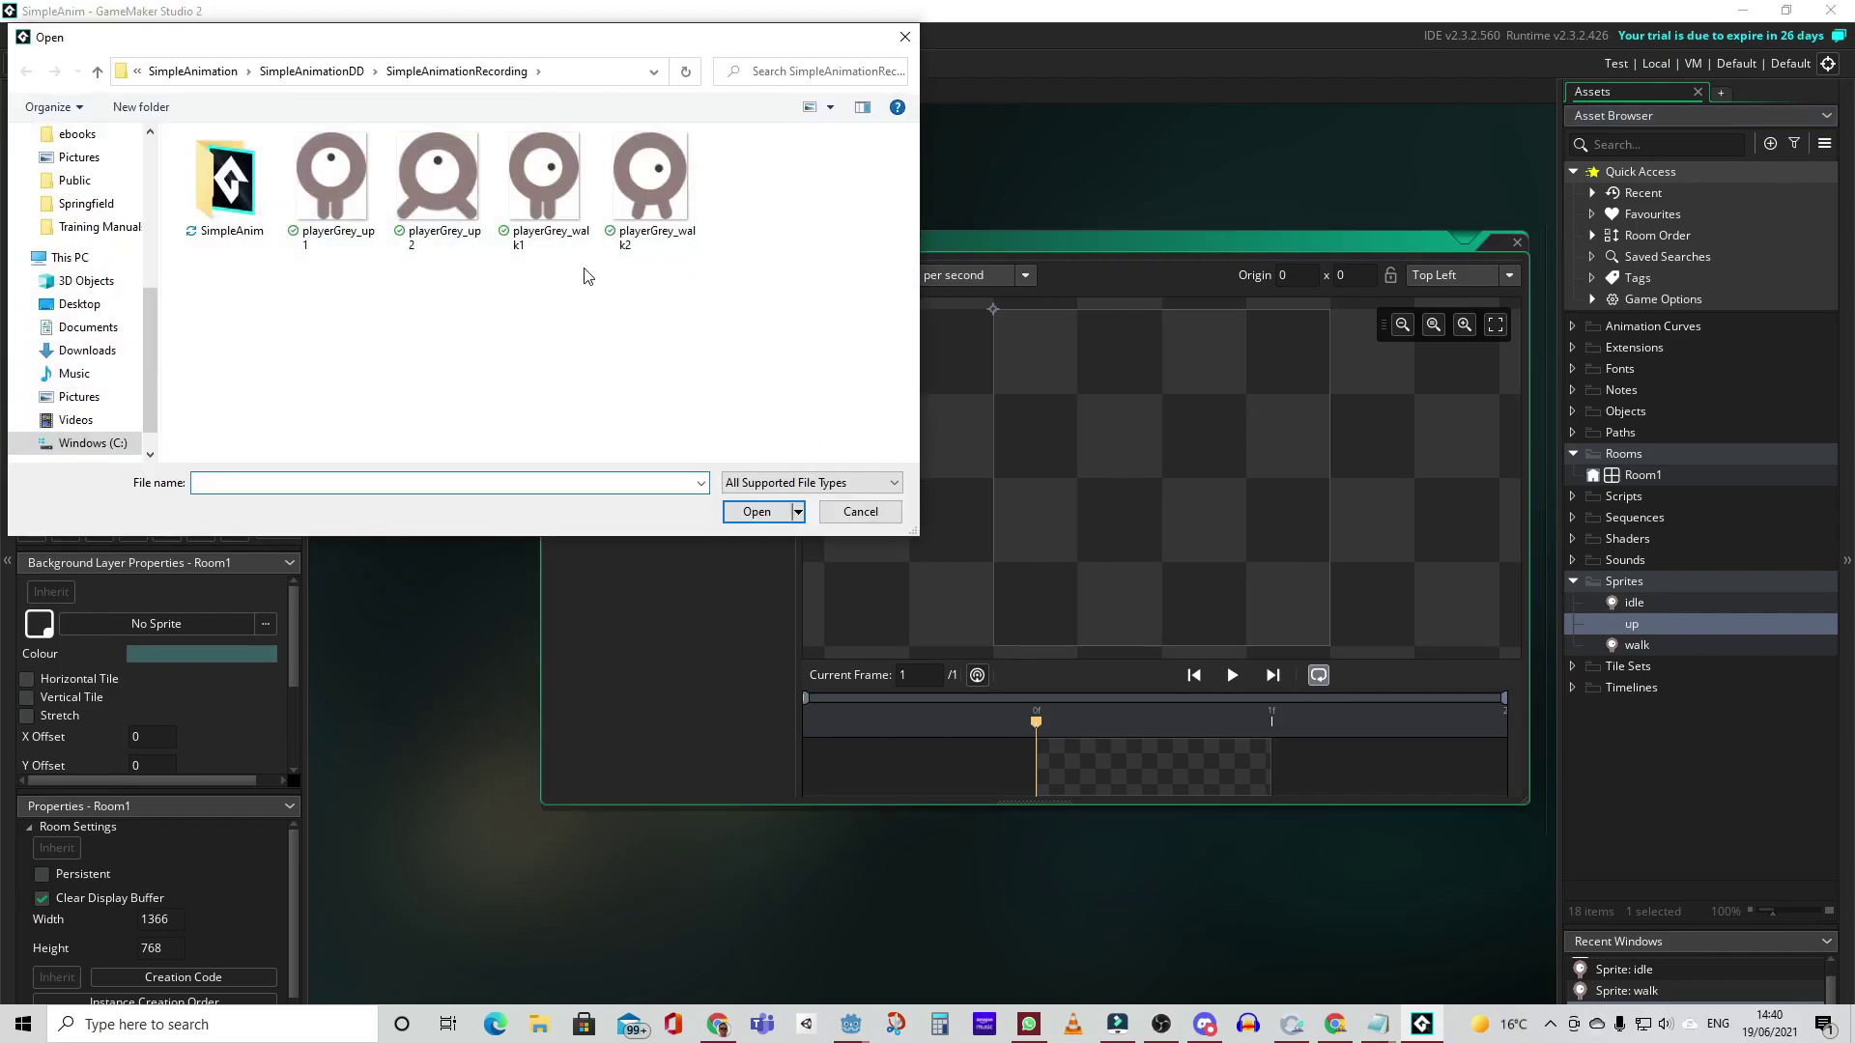
left_click(357, 198)
left_click(437, 193, "ctrl")
left_click(756, 513)
left_click(998, 563)
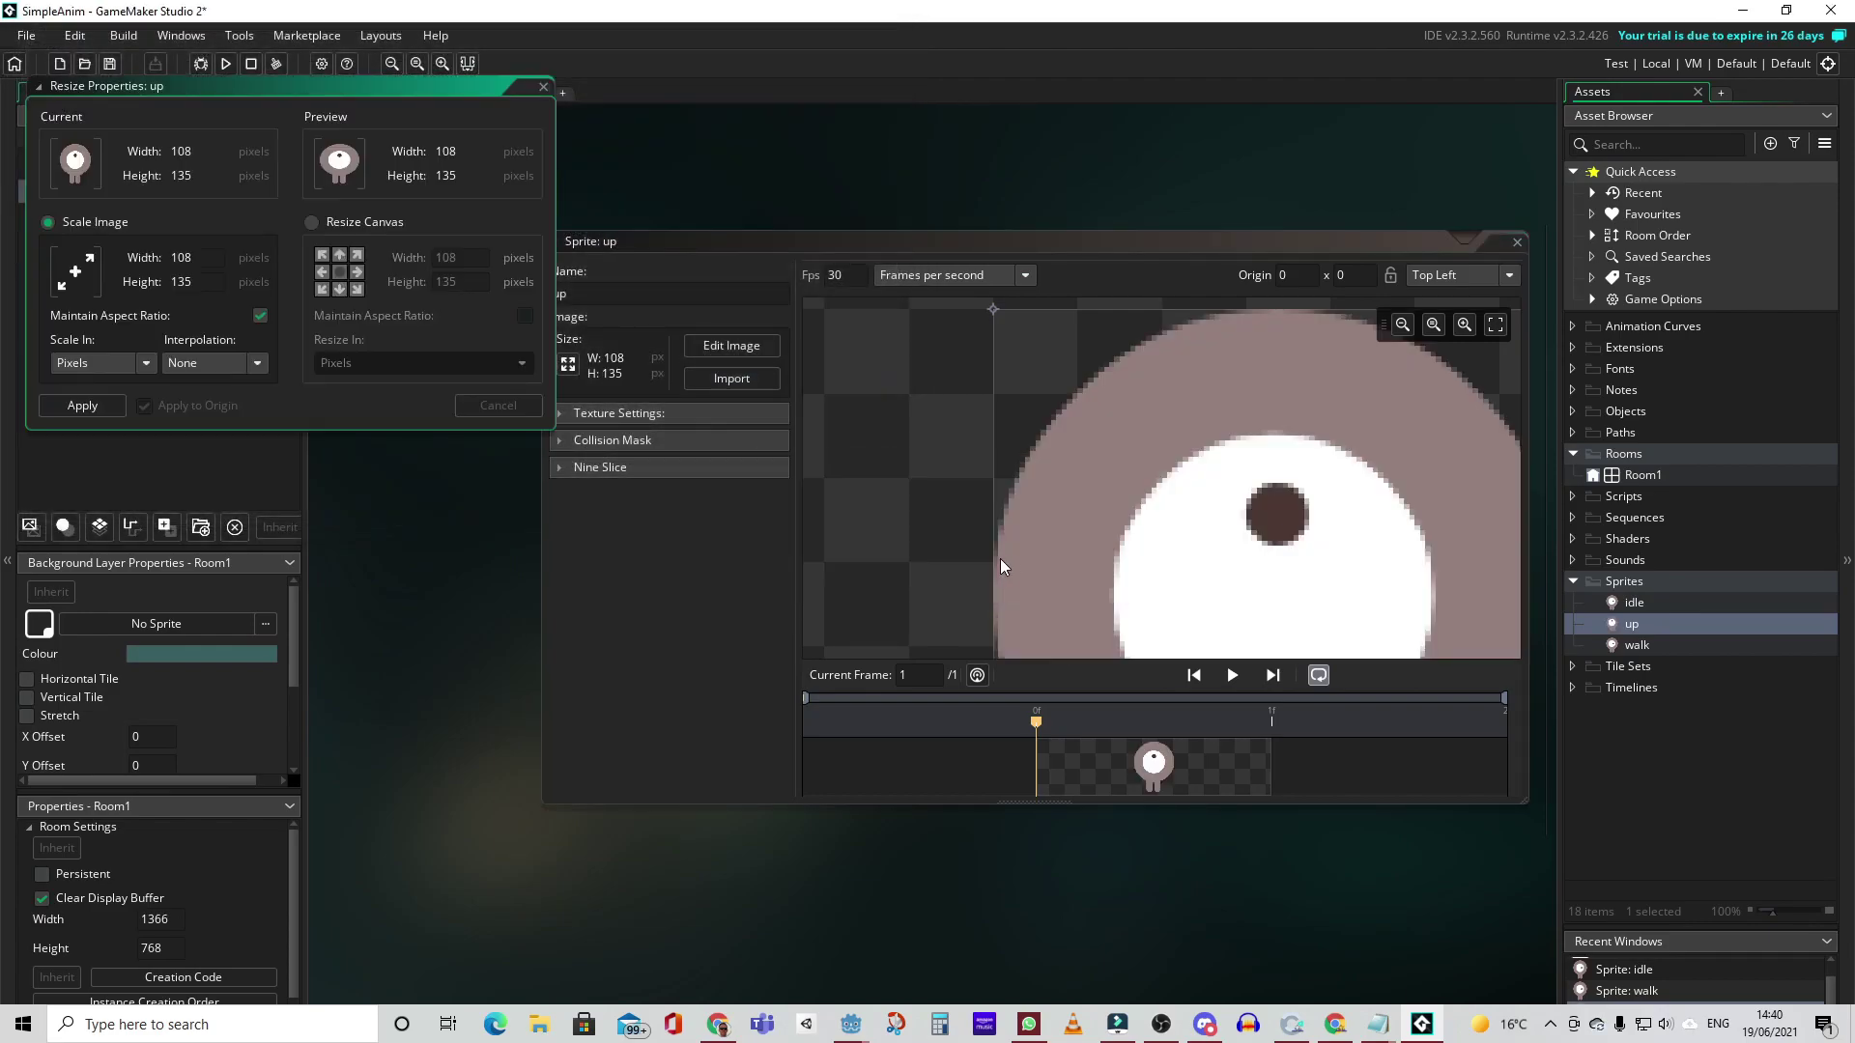
left_click(79, 405)
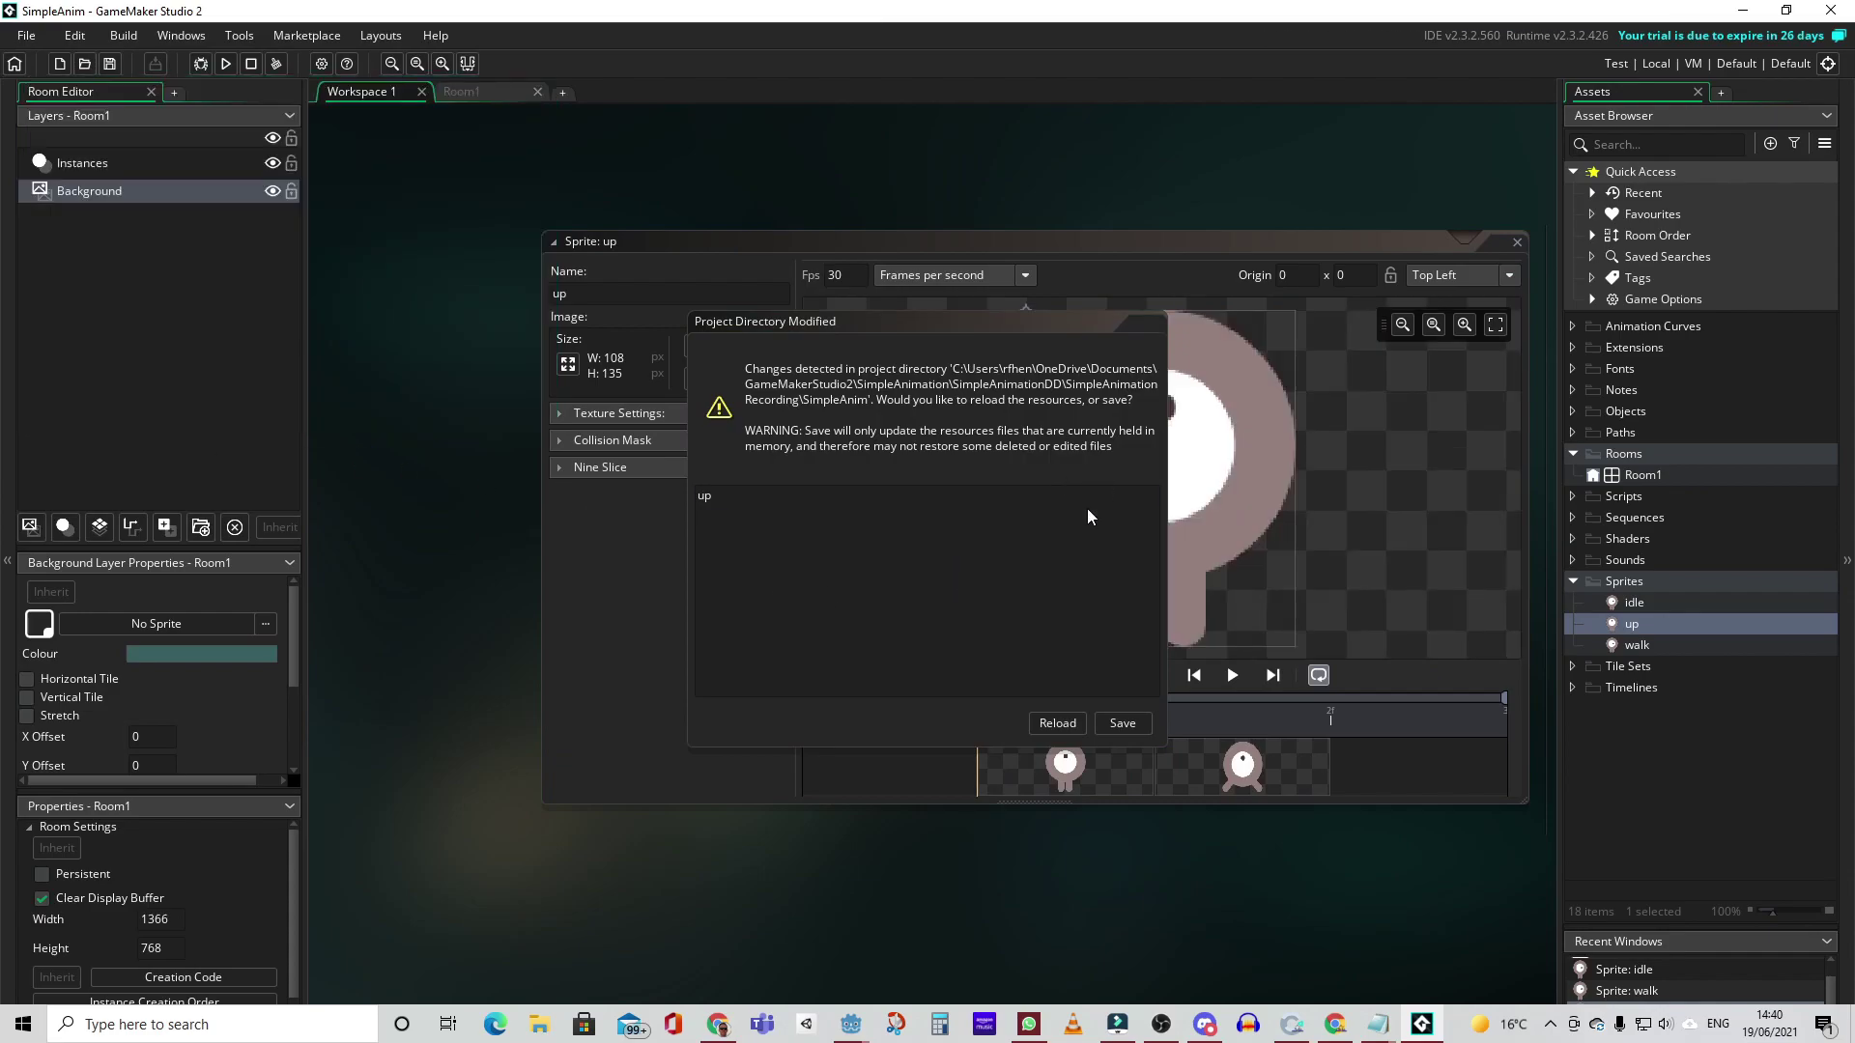
left_click(1121, 724)
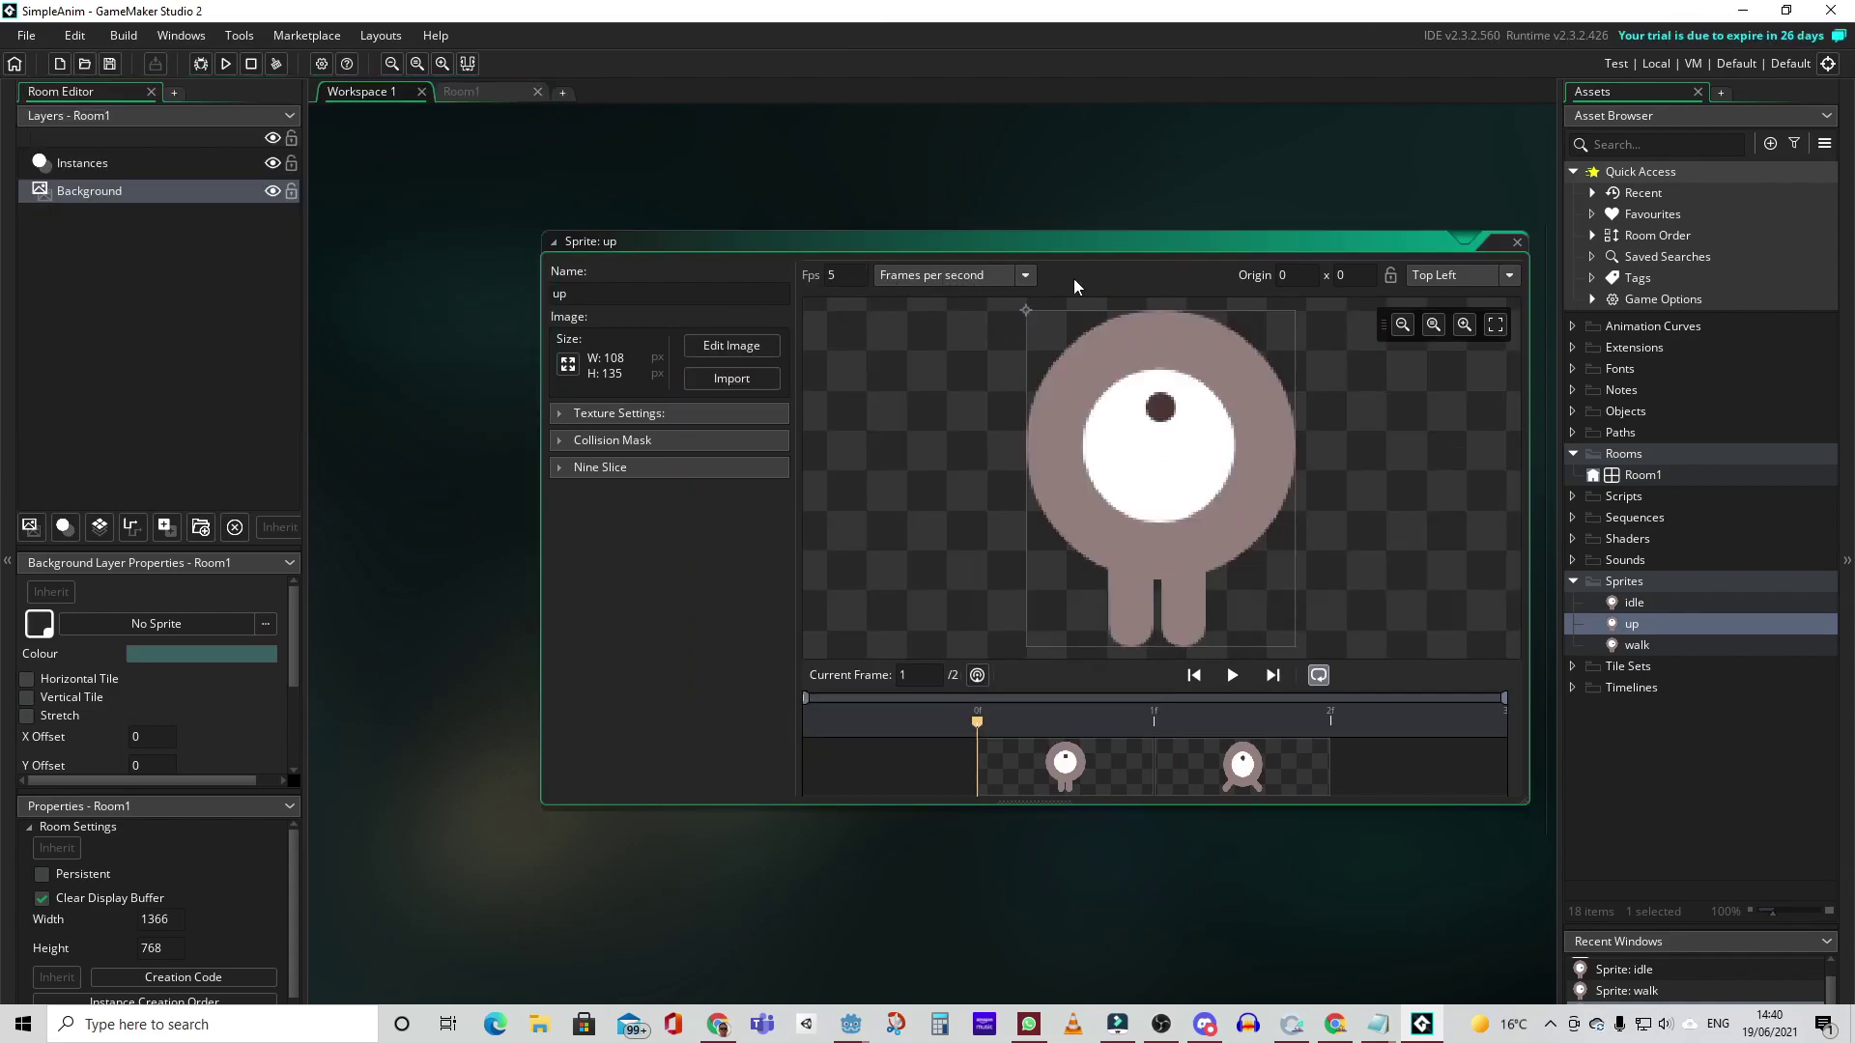
- Set the up sprite's origin to Middle Centre and close its editor
left_click(1453, 280)
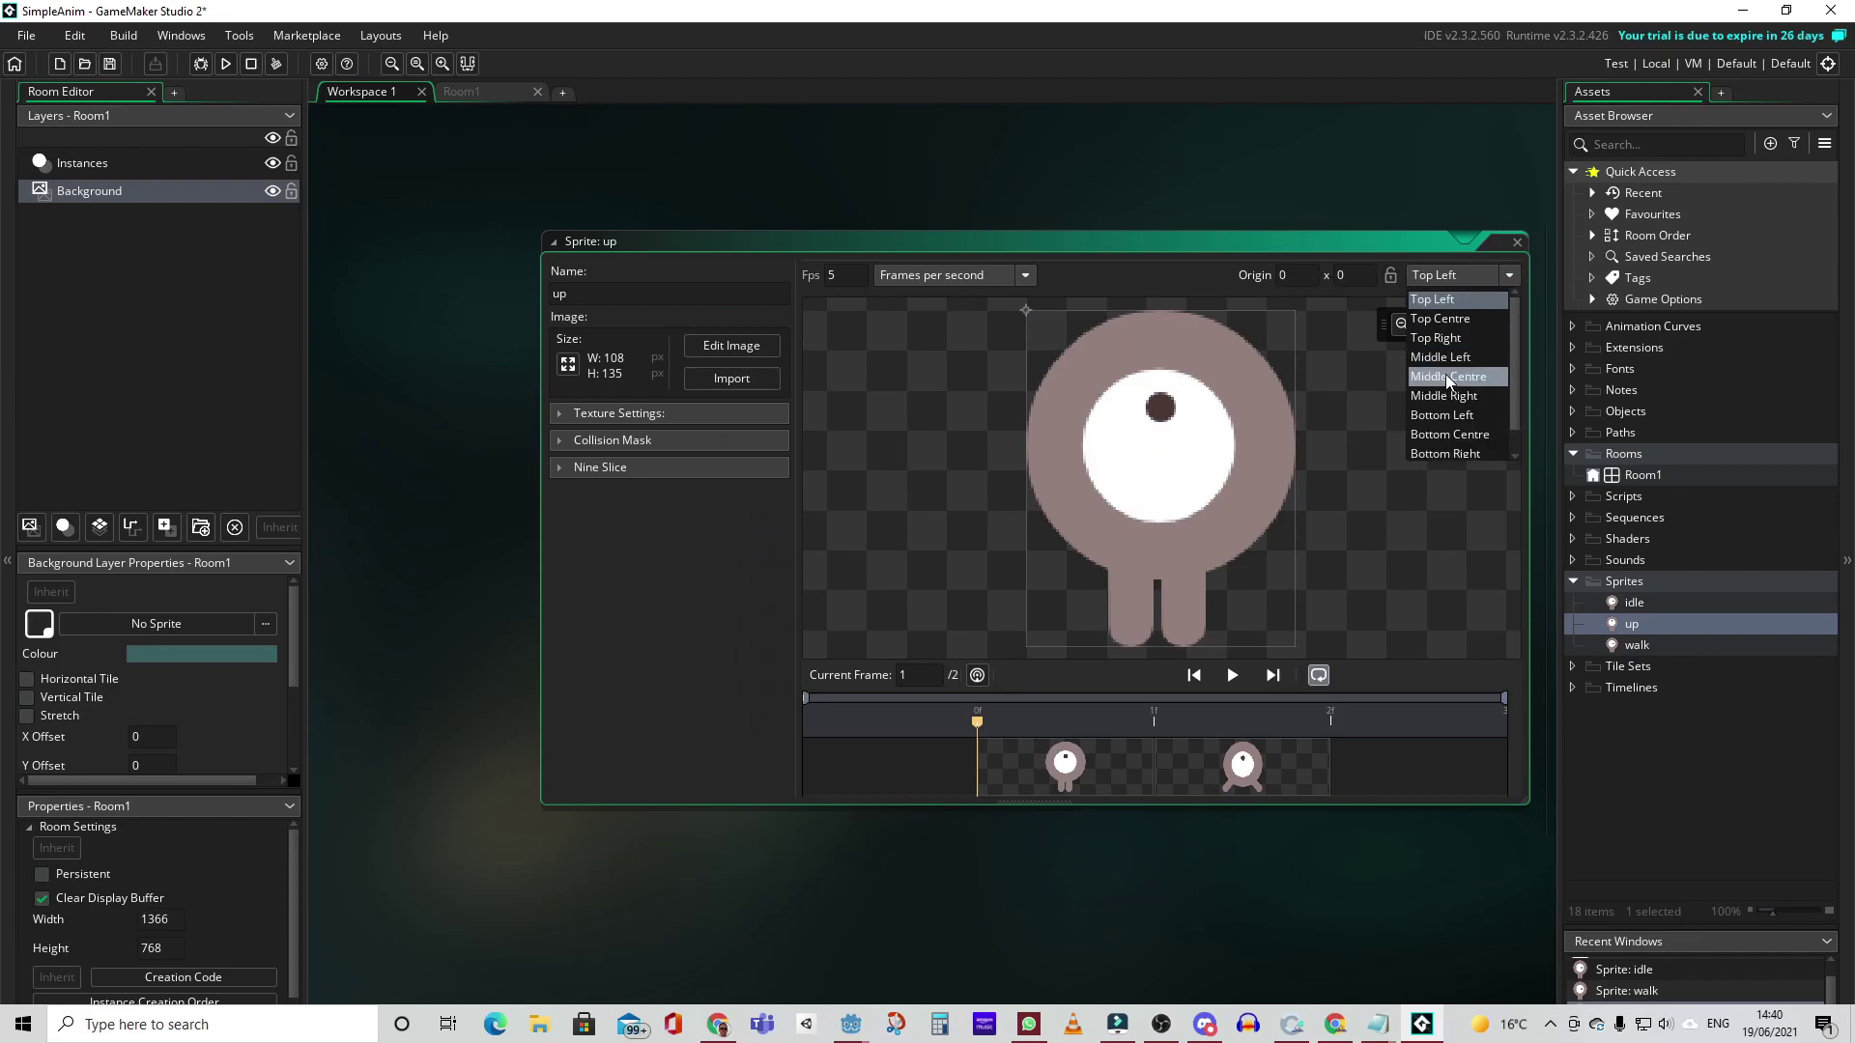
left_click(1445, 373)
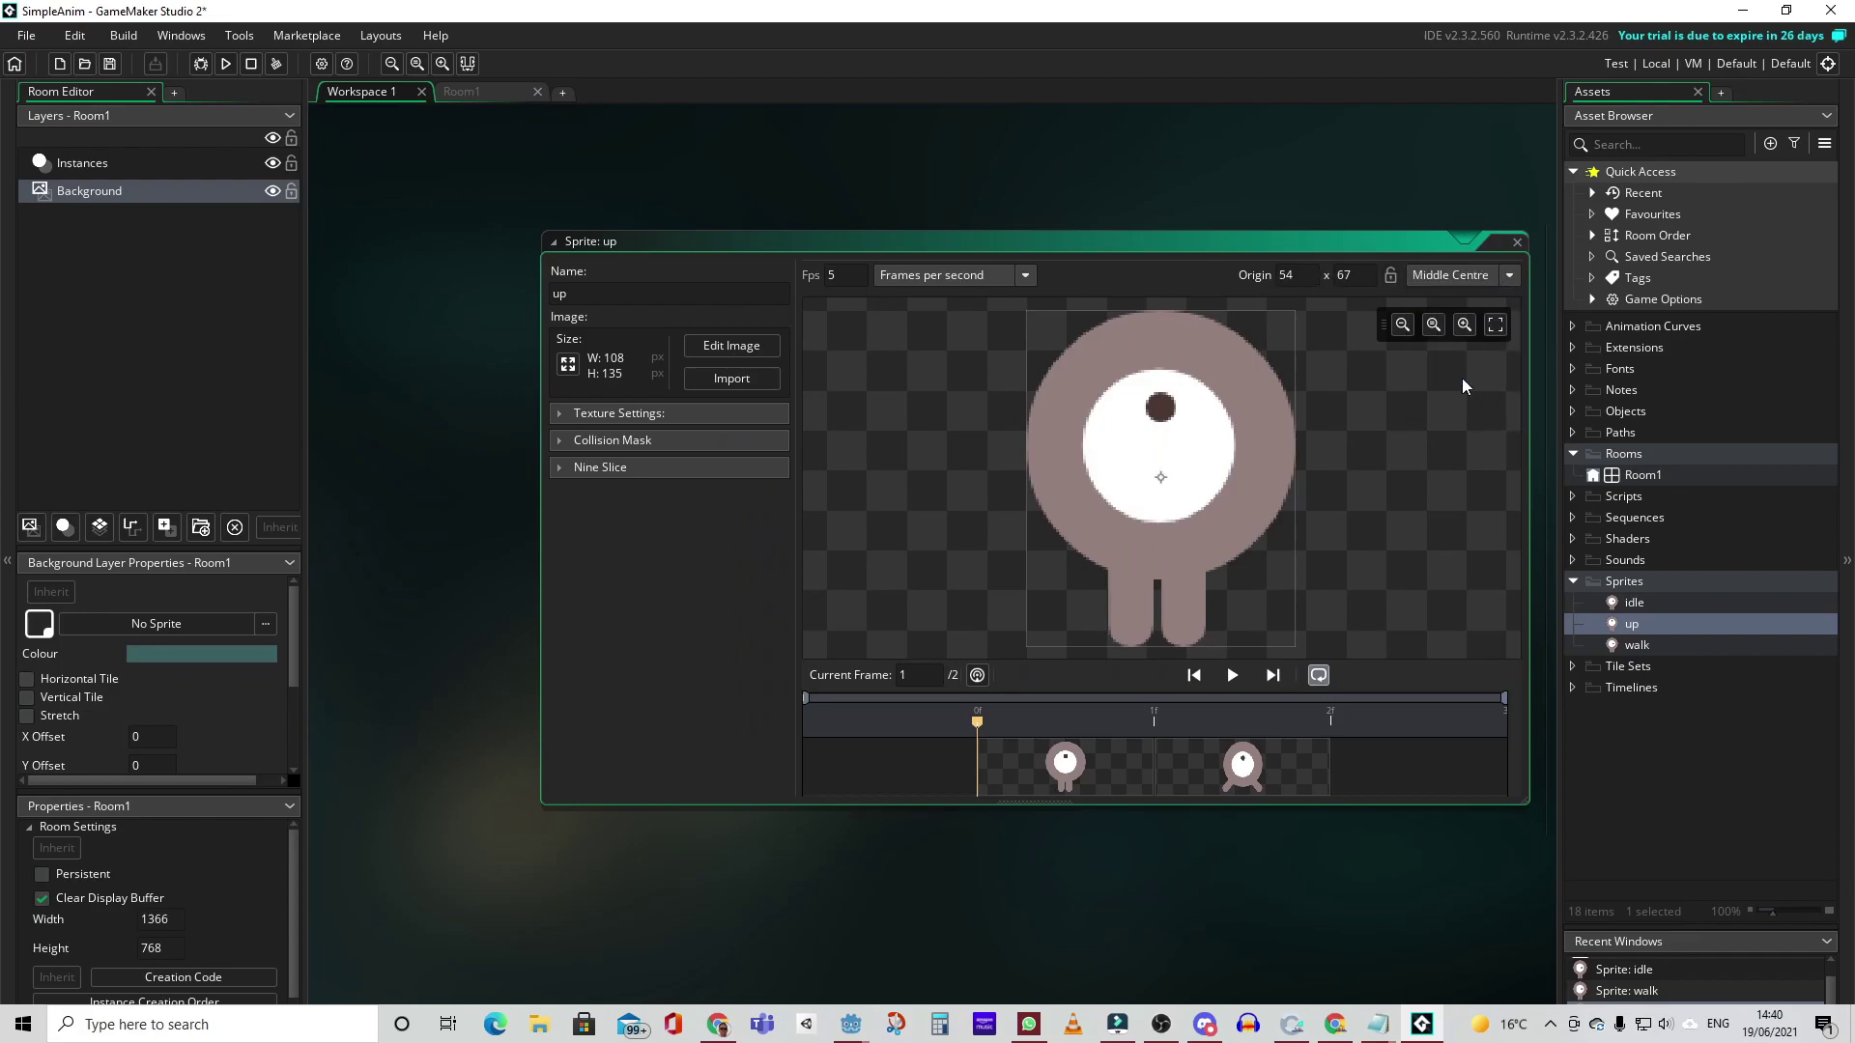
left_click(1516, 241)
- Create a new object in the Objects folder named 'ObjPlayer'
right_click(1629, 415)
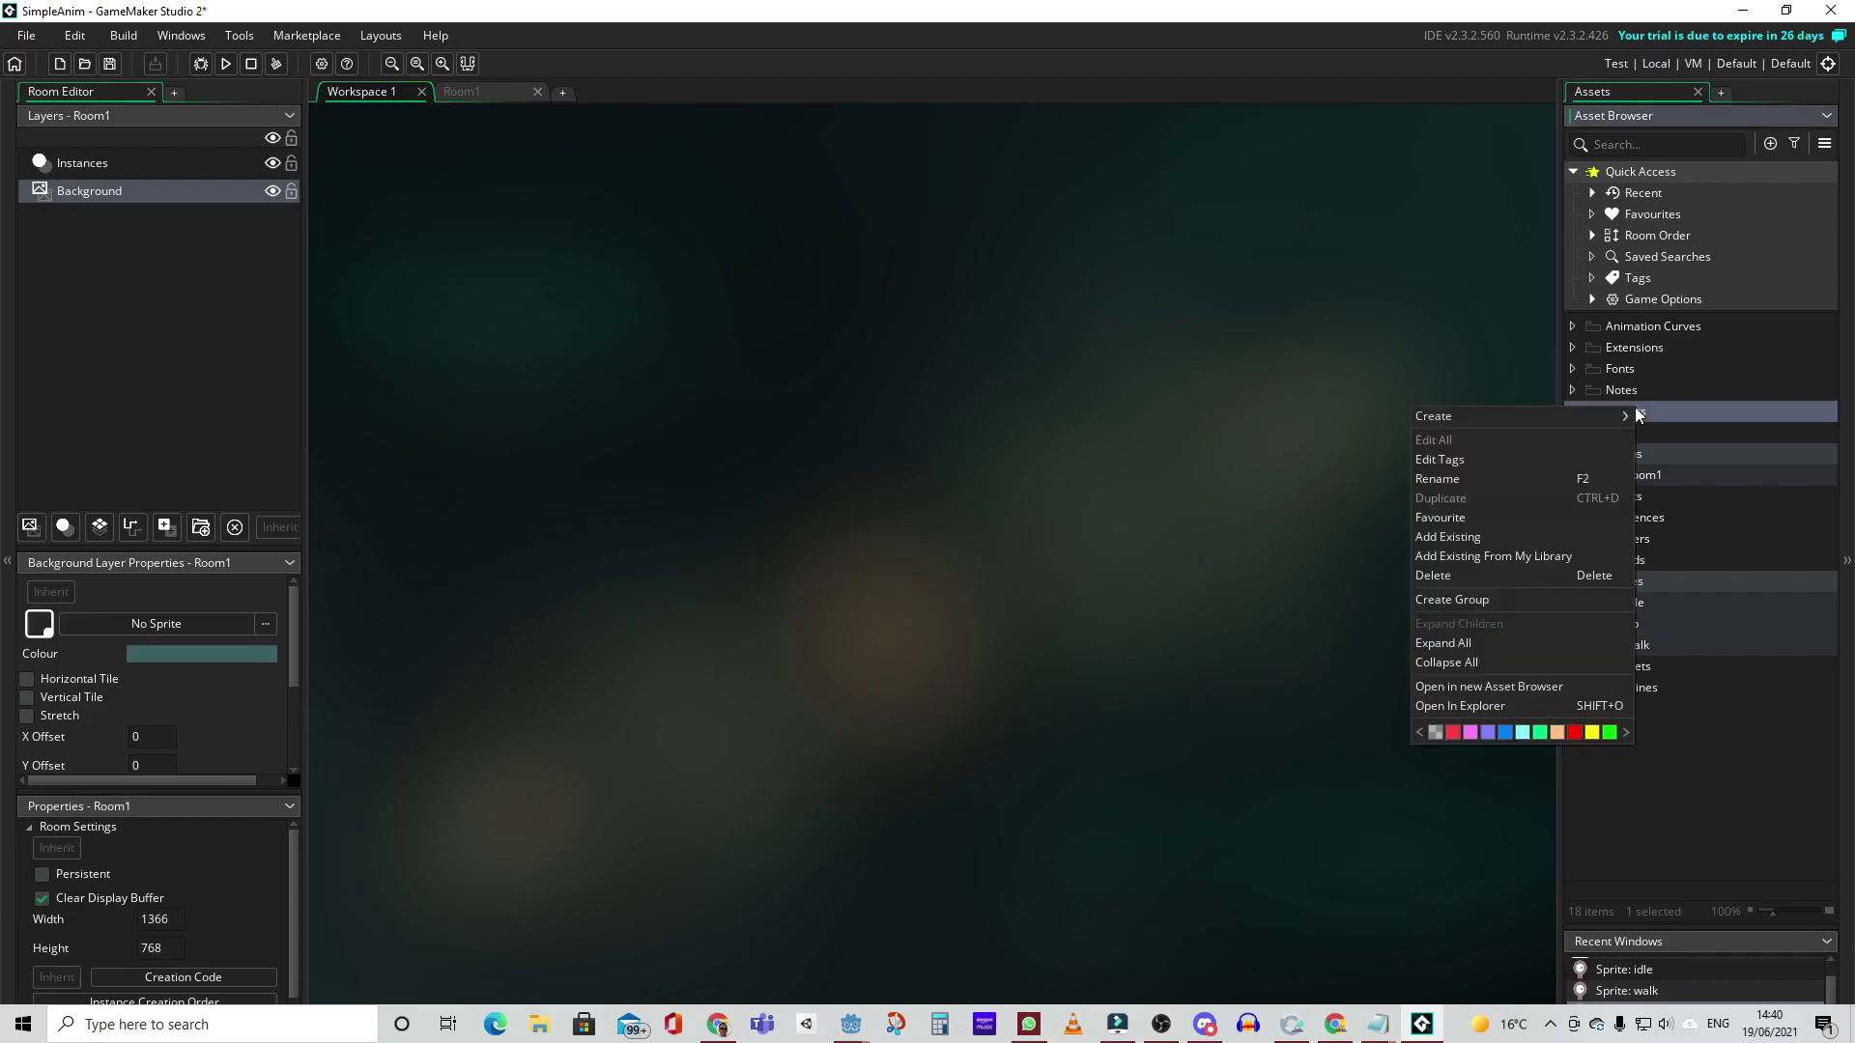
mouse_move(1584, 417)
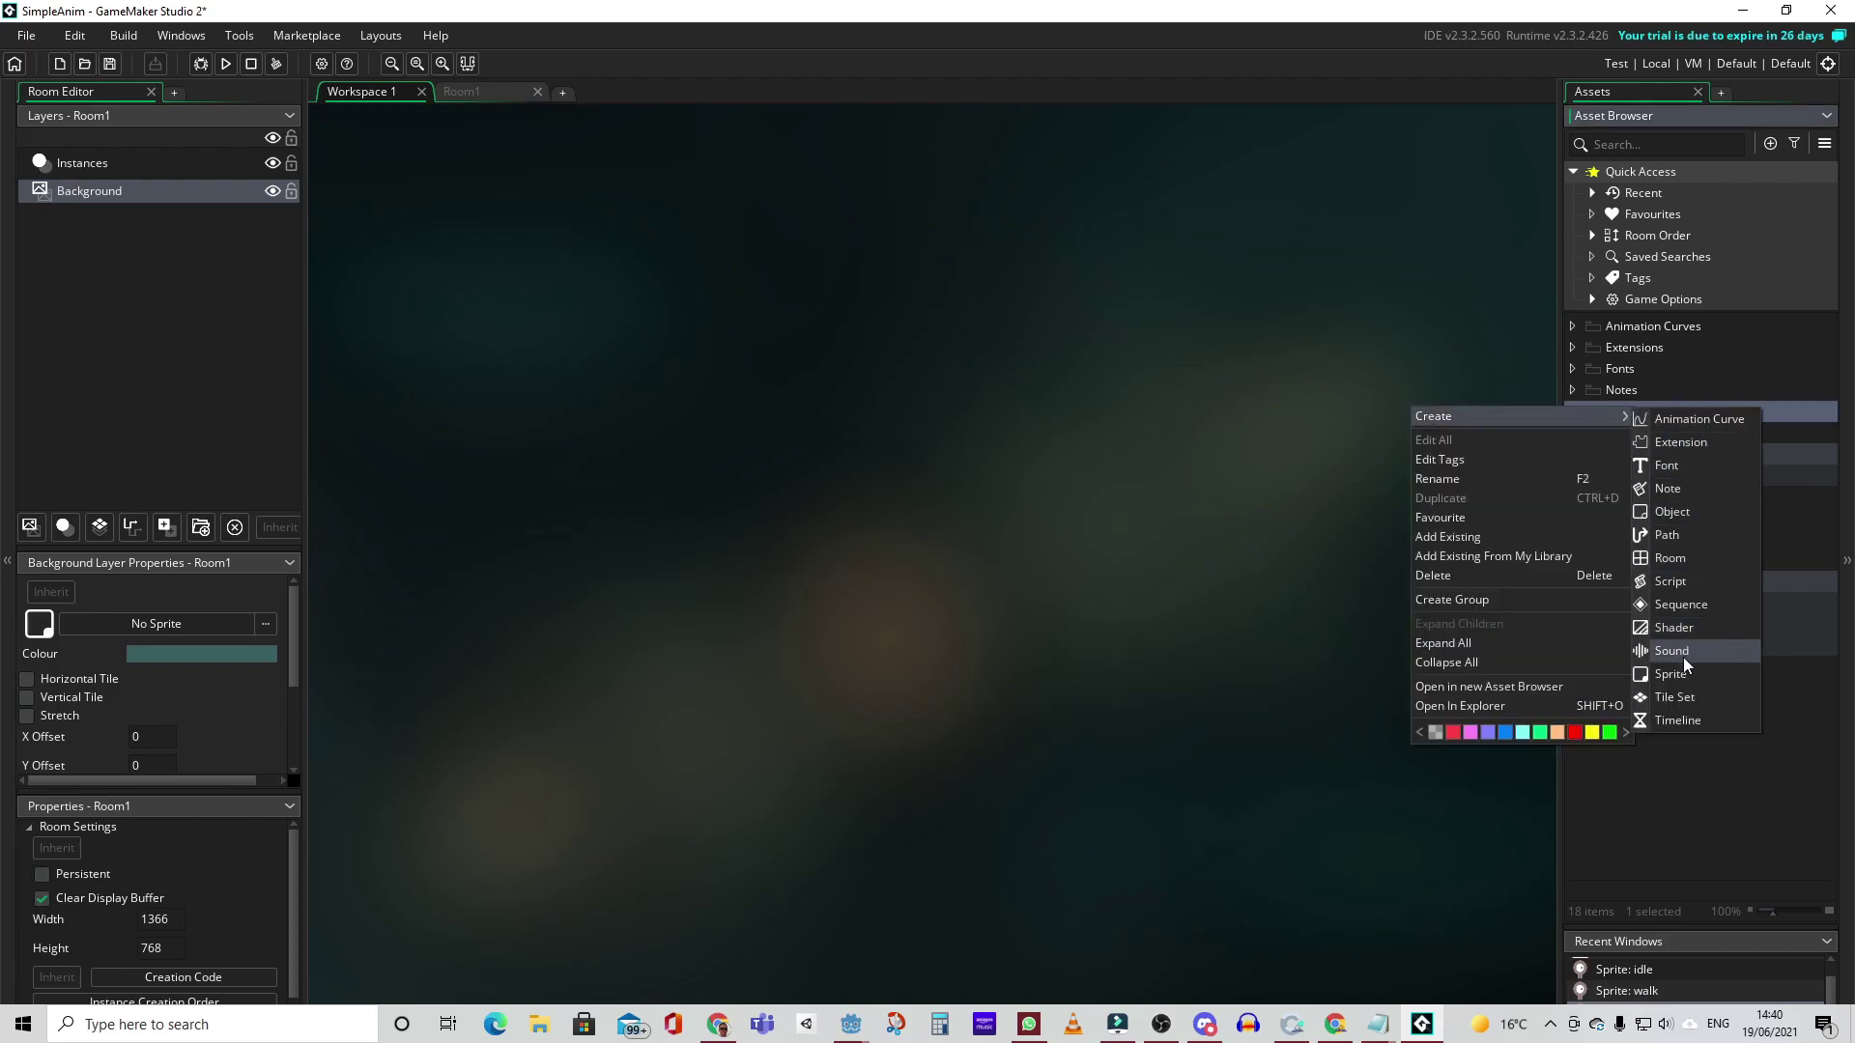
left_click(1690, 515)
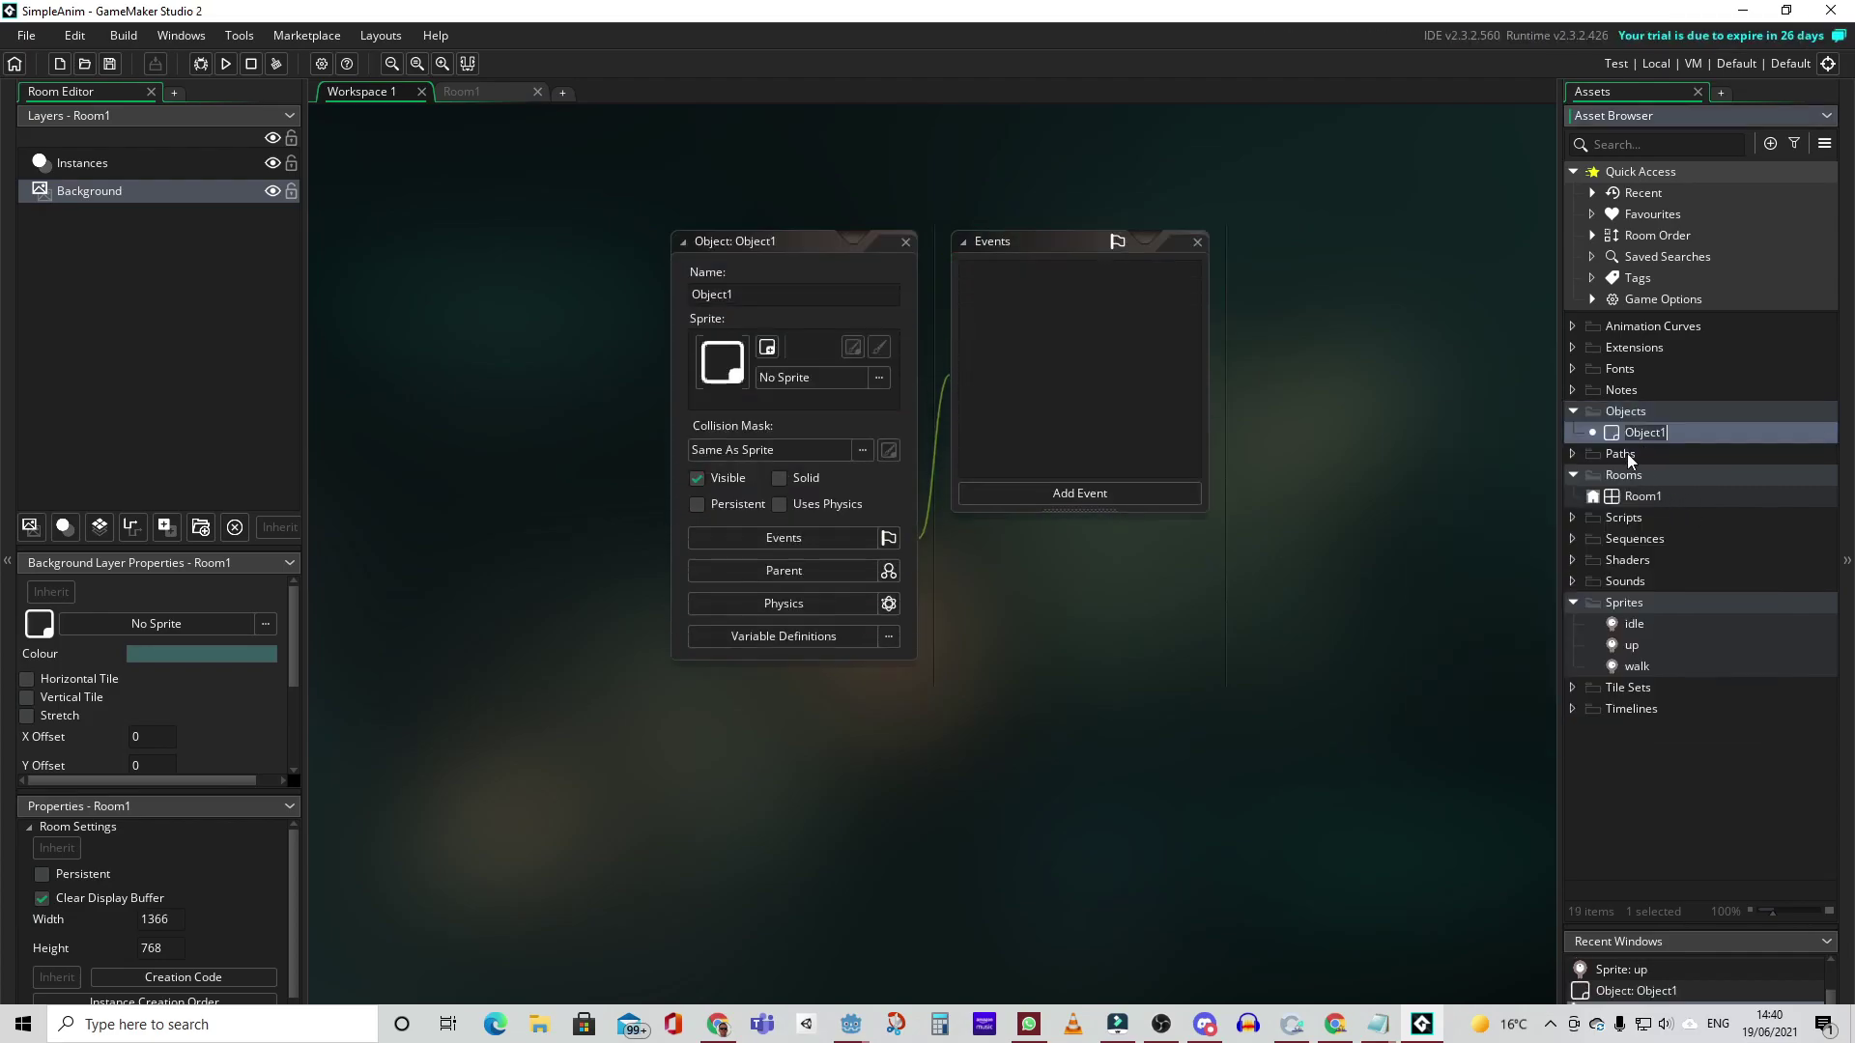
double_click(741, 296)
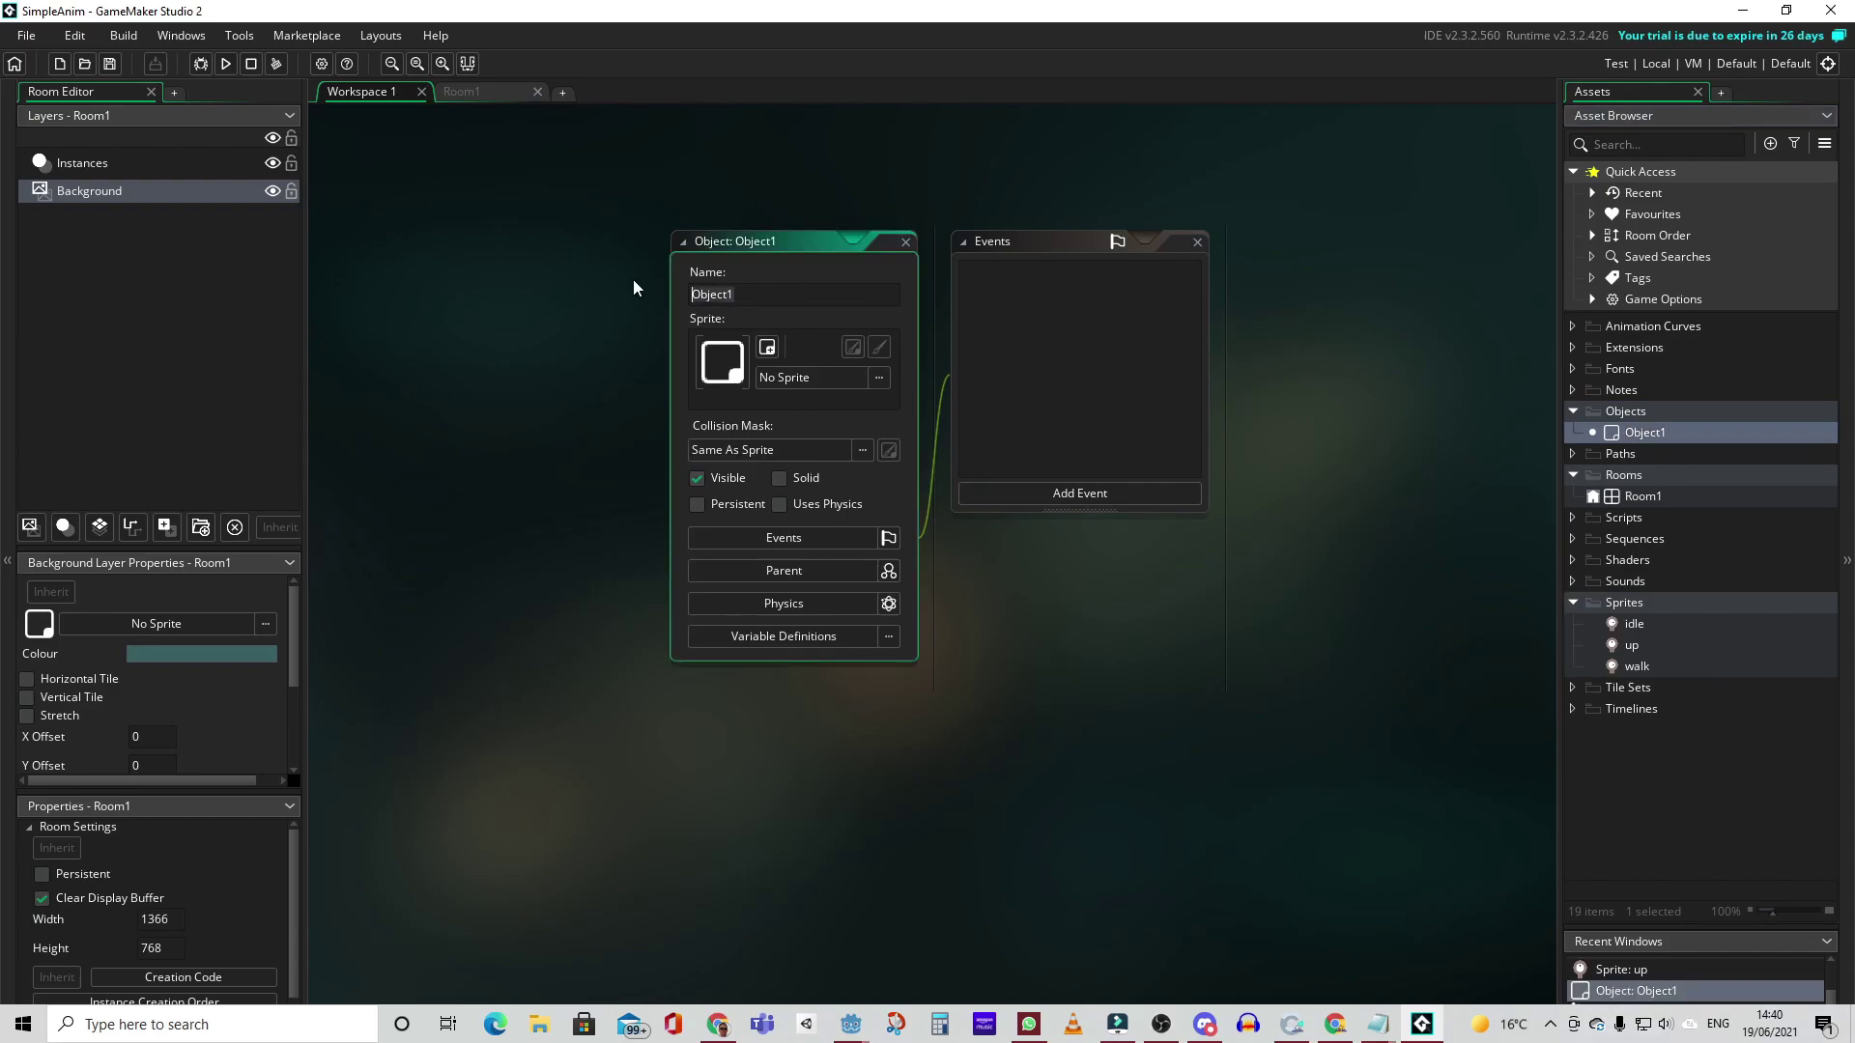
type("ObjPlayer")
key("Return")
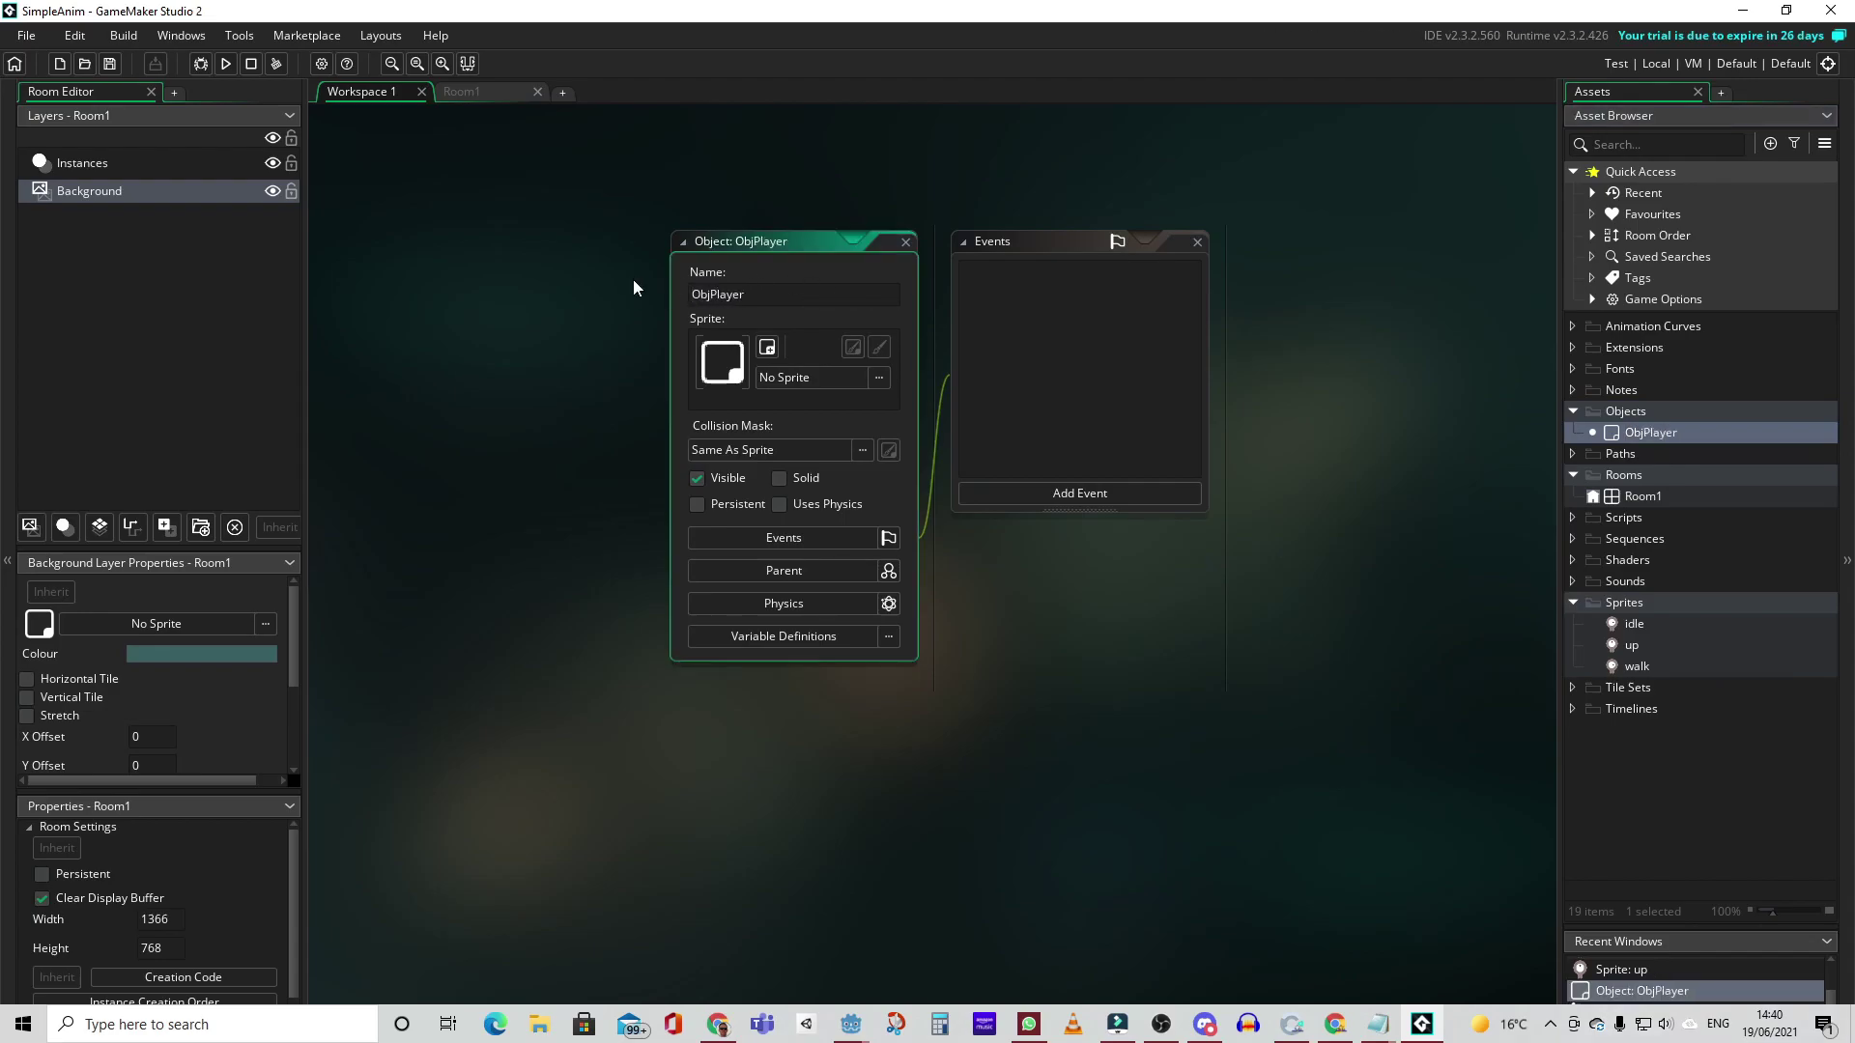
- Assign the idle sprite to ObjPlayer
left_click(842, 377)
left_click(825, 472)
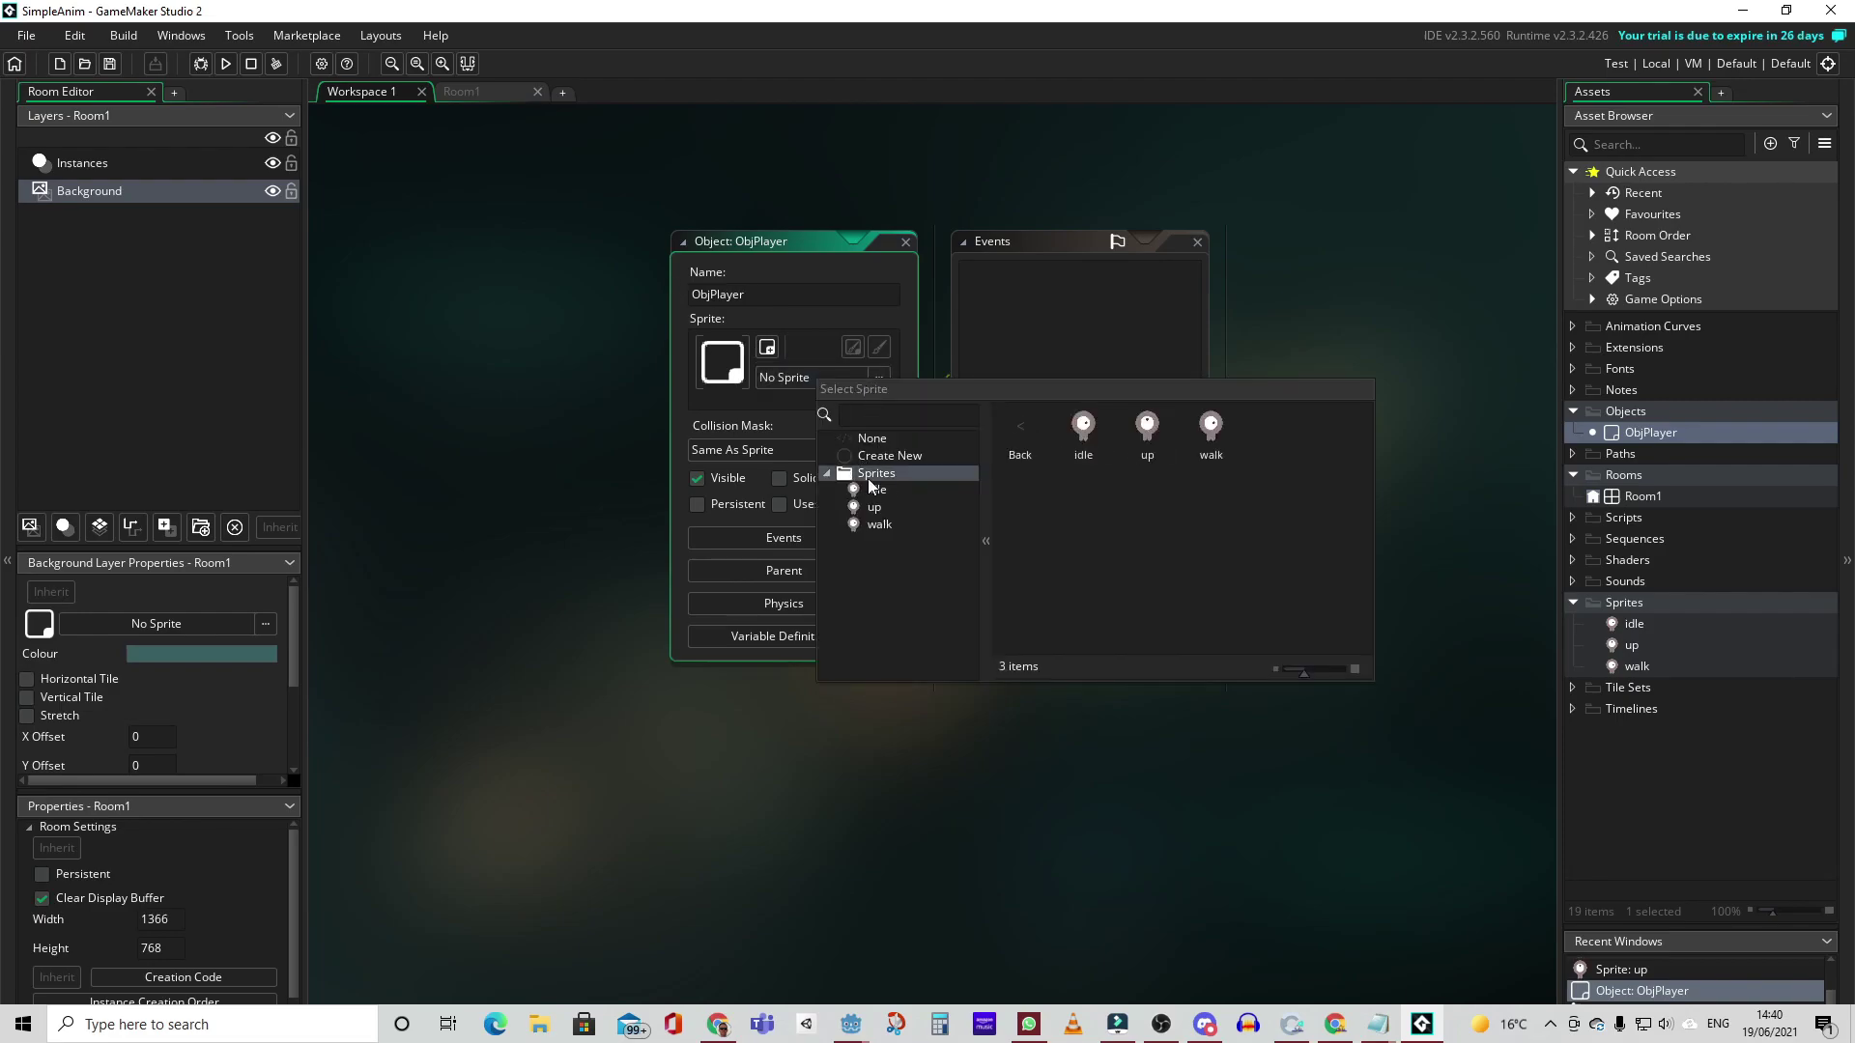
left_click(1094, 437)
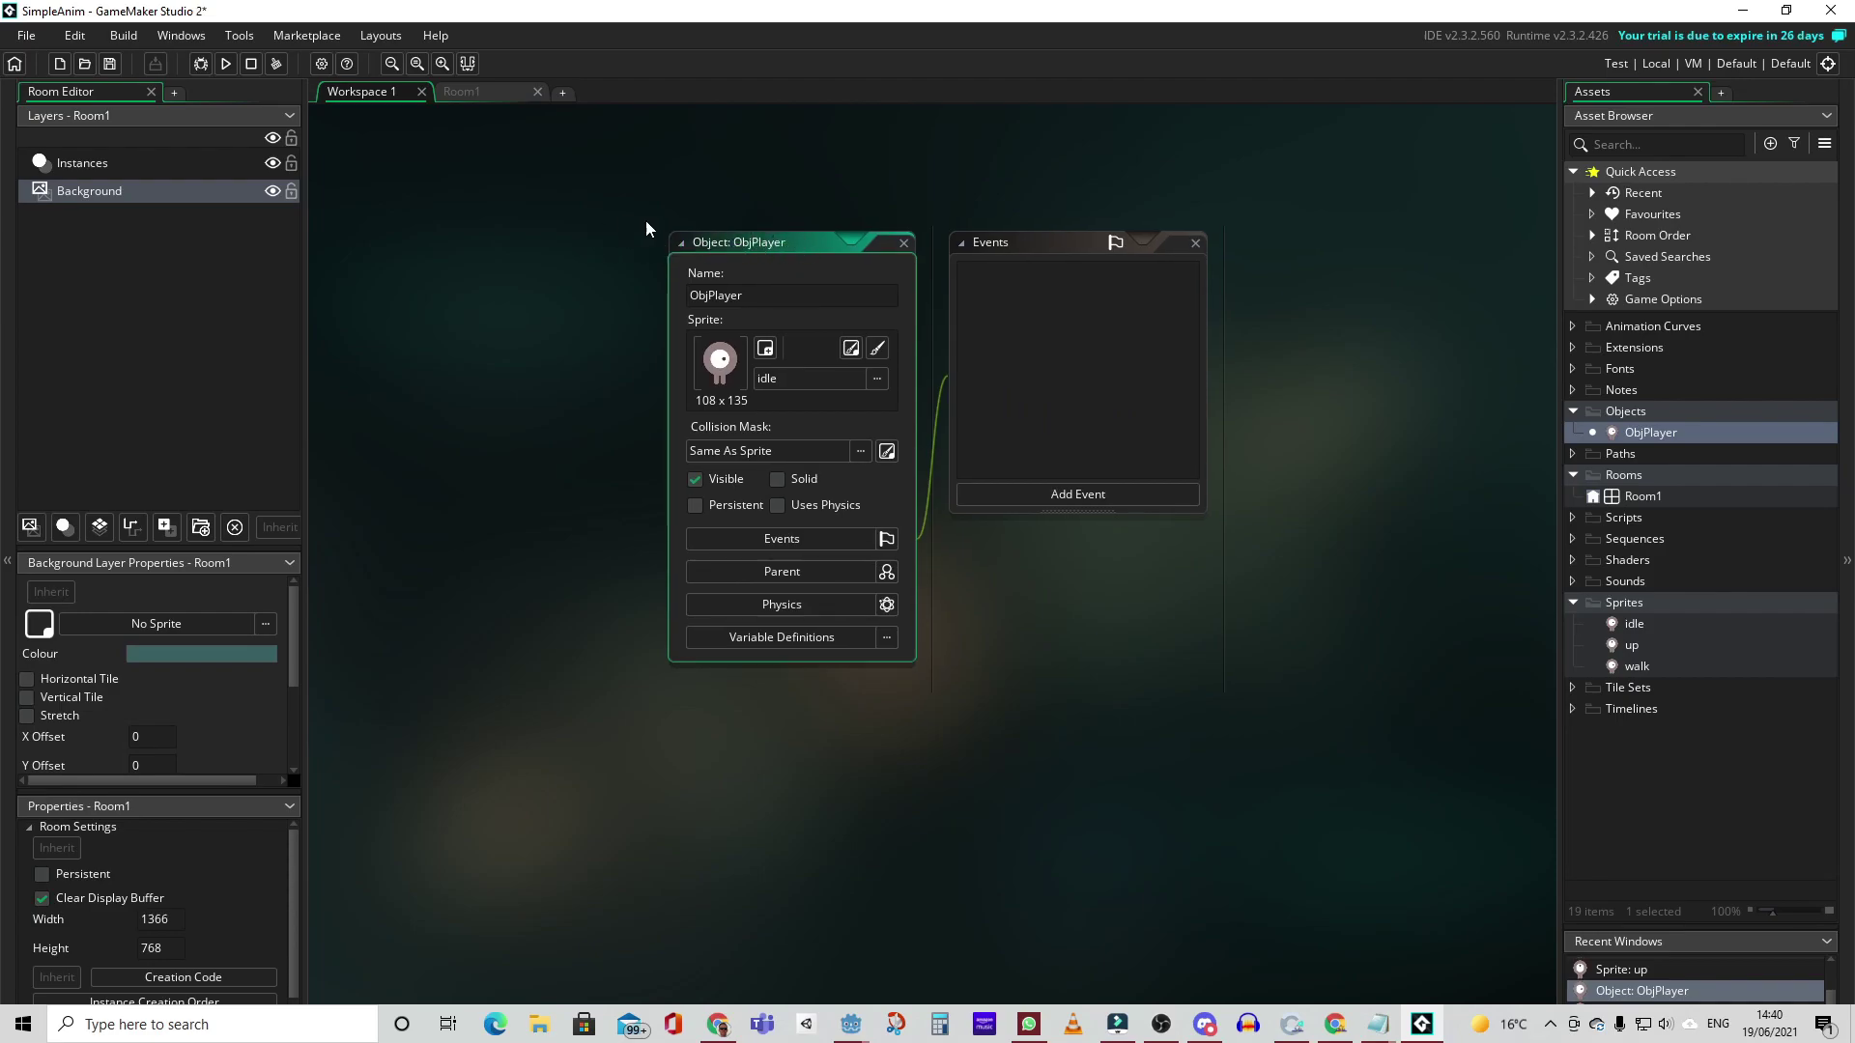
- Add a Create event to ObjPlayer
middle_click_drag(809, 201, 520, 184)
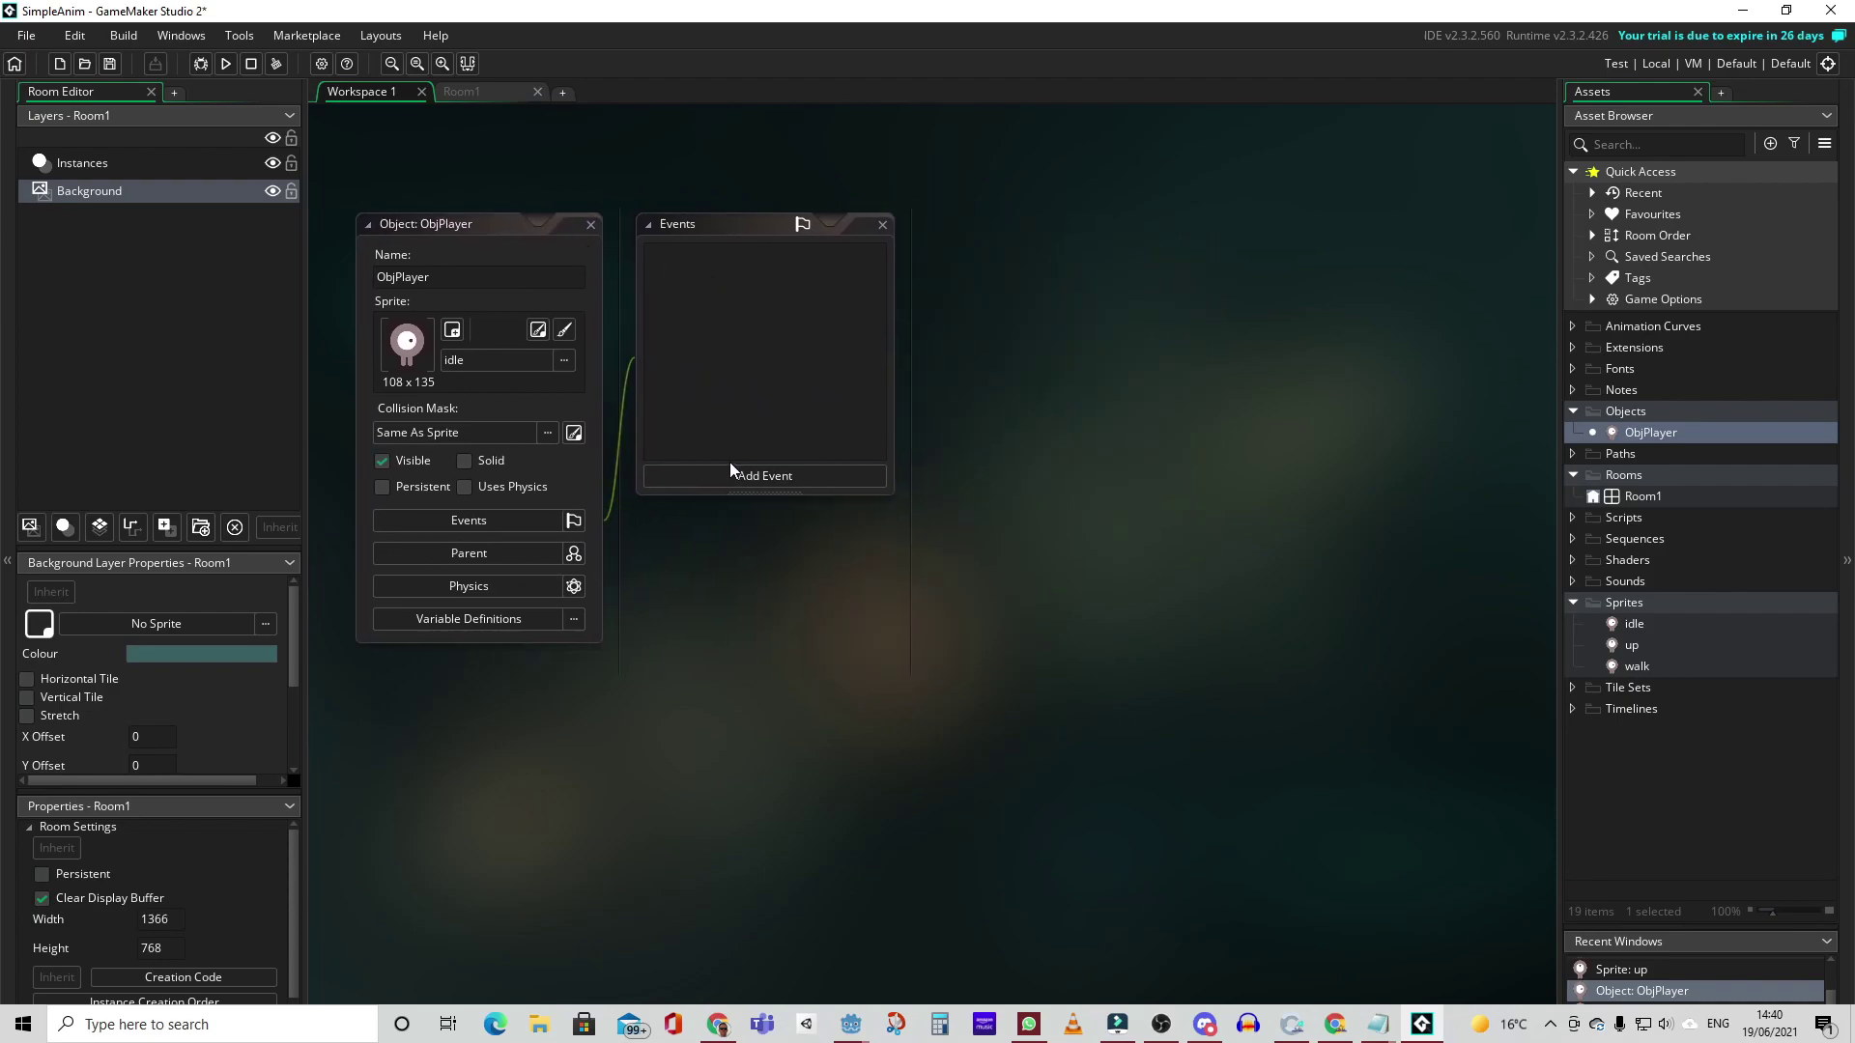
left_click(755, 475)
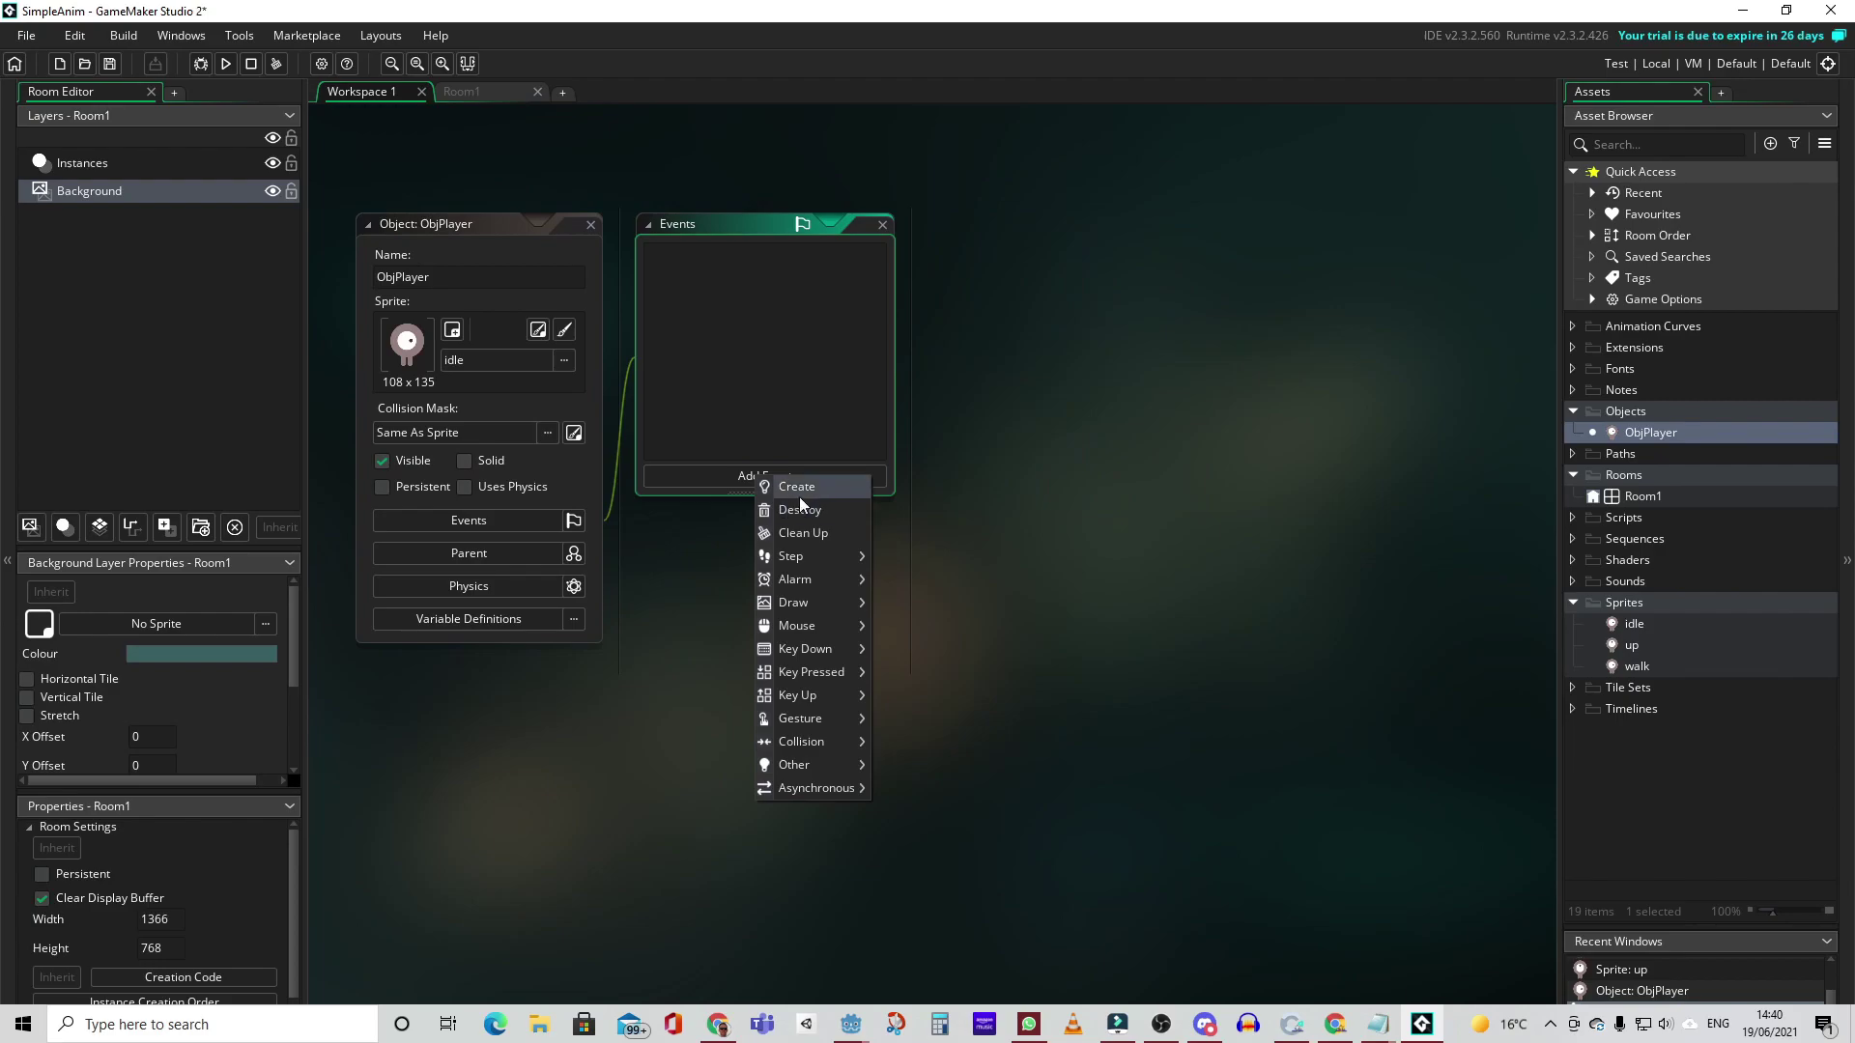
left_click(798, 488)
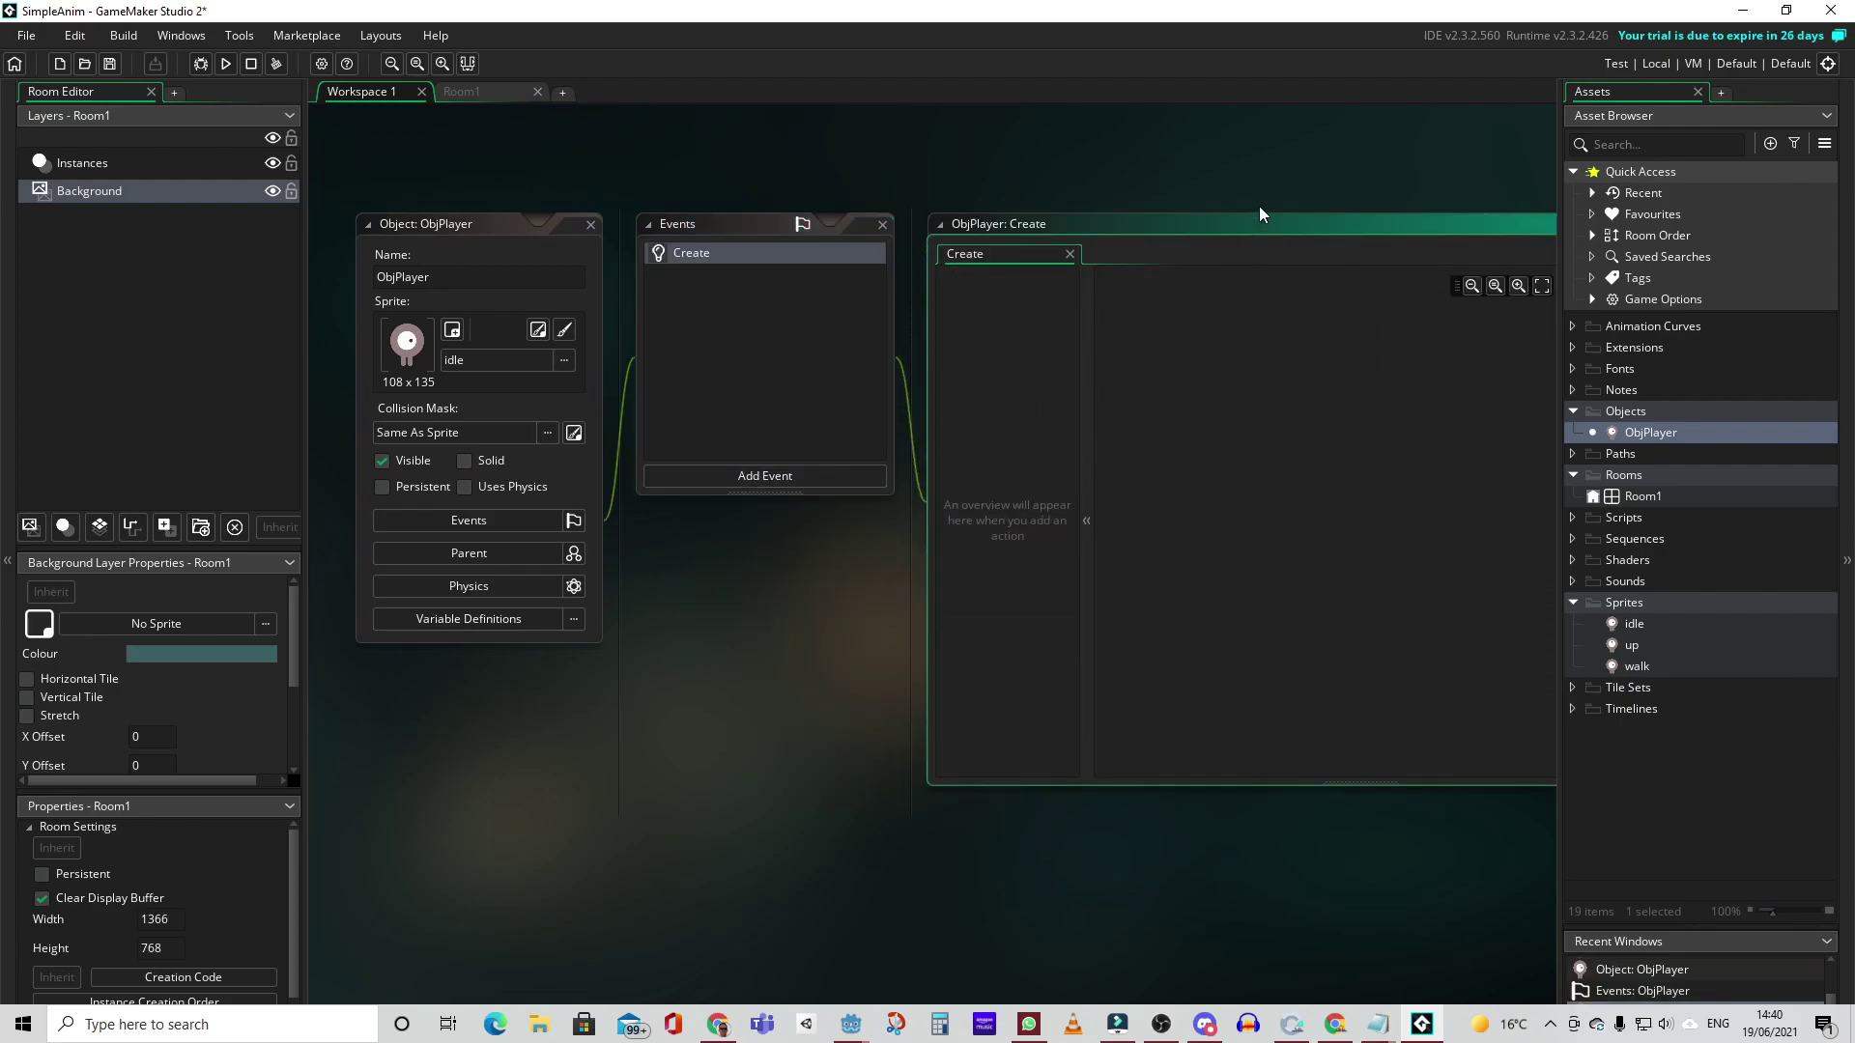
- Add a Set Sprite action to the Create event using the idle sprite
middle_click_drag(1260, 206, 856, 235)
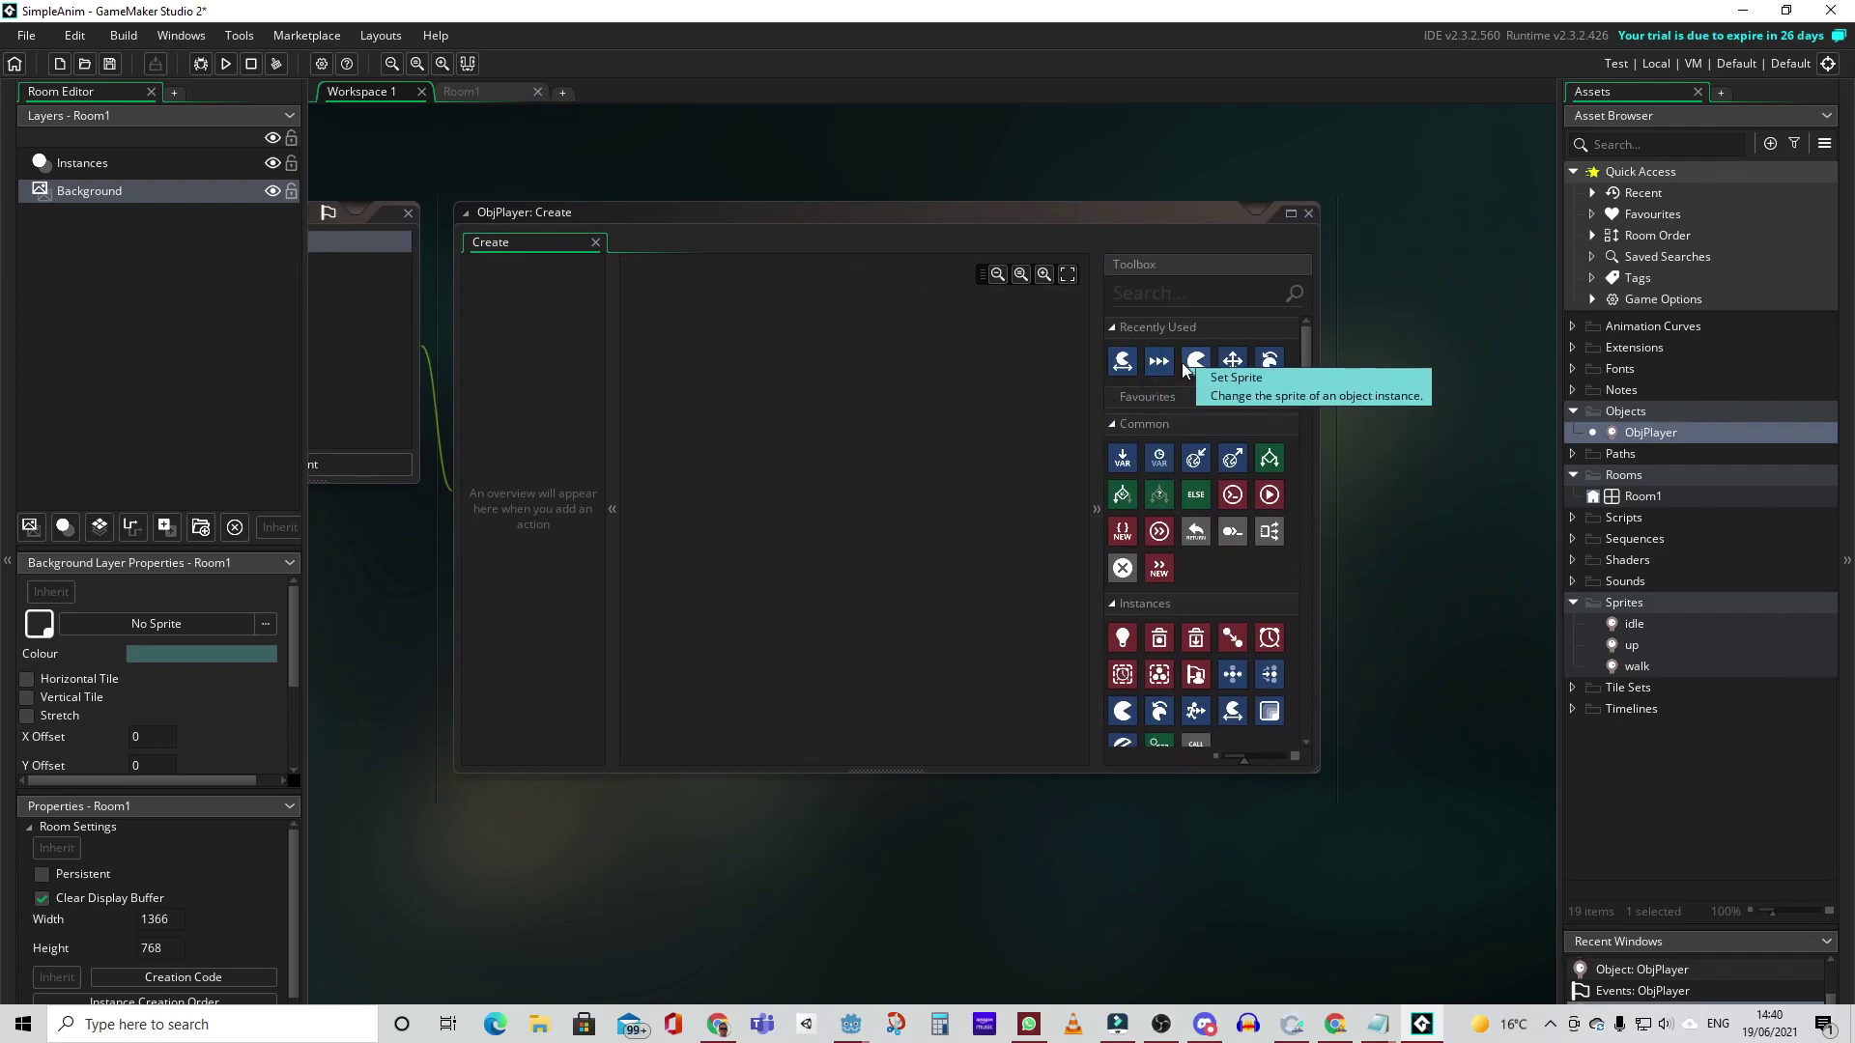
left_click_drag(1196, 361, 720, 340)
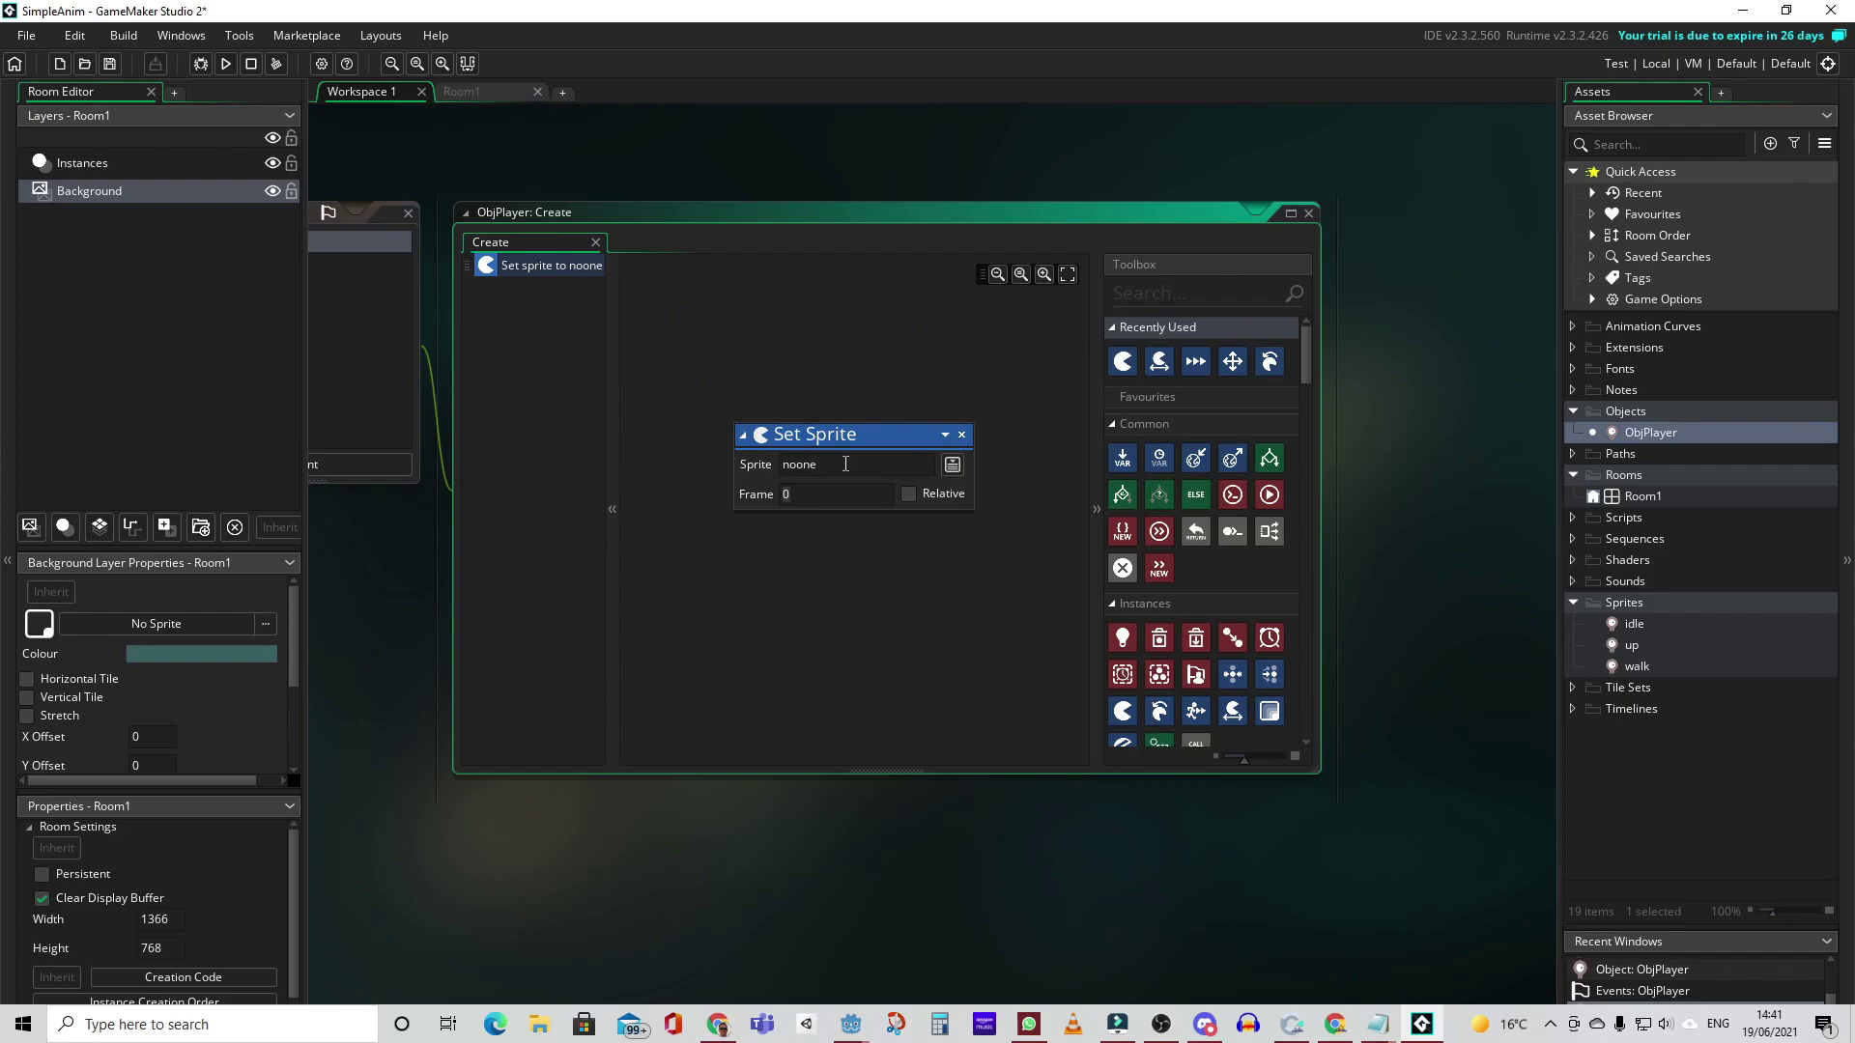
left_click(952, 463)
double_click(974, 548)
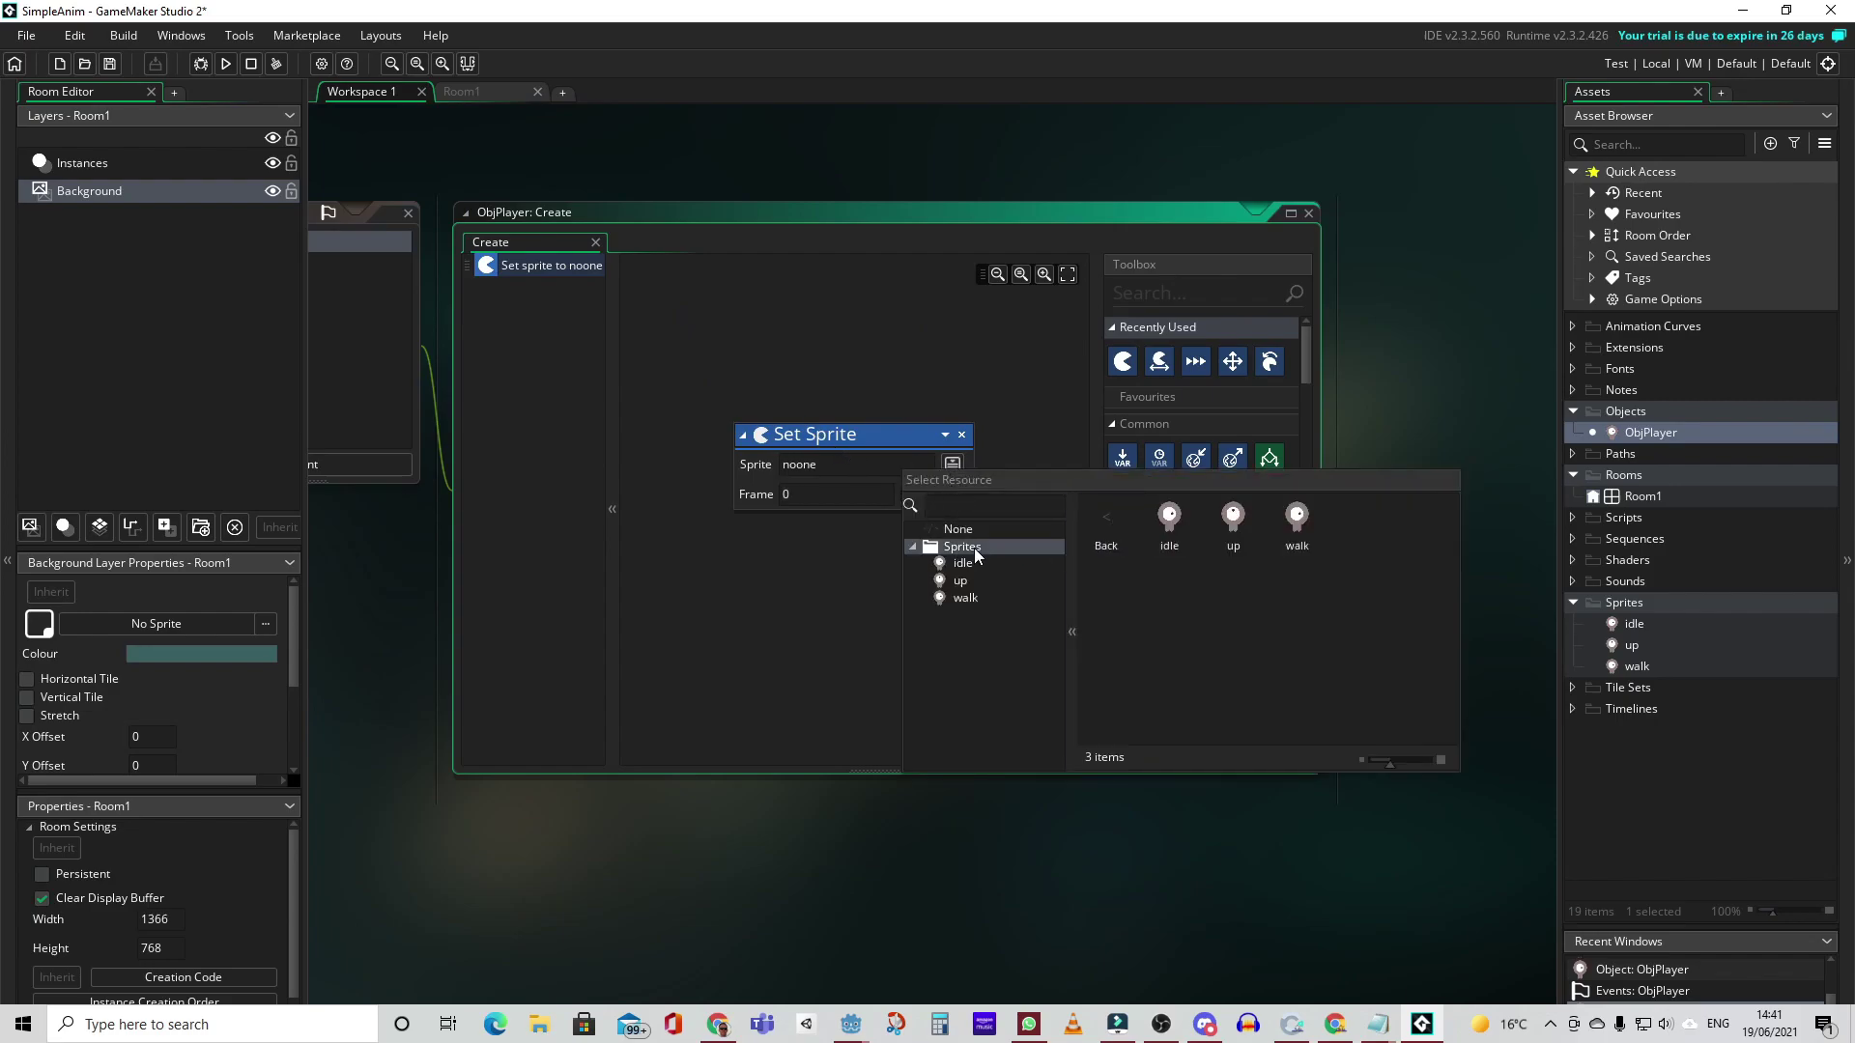
double_click(1170, 521)
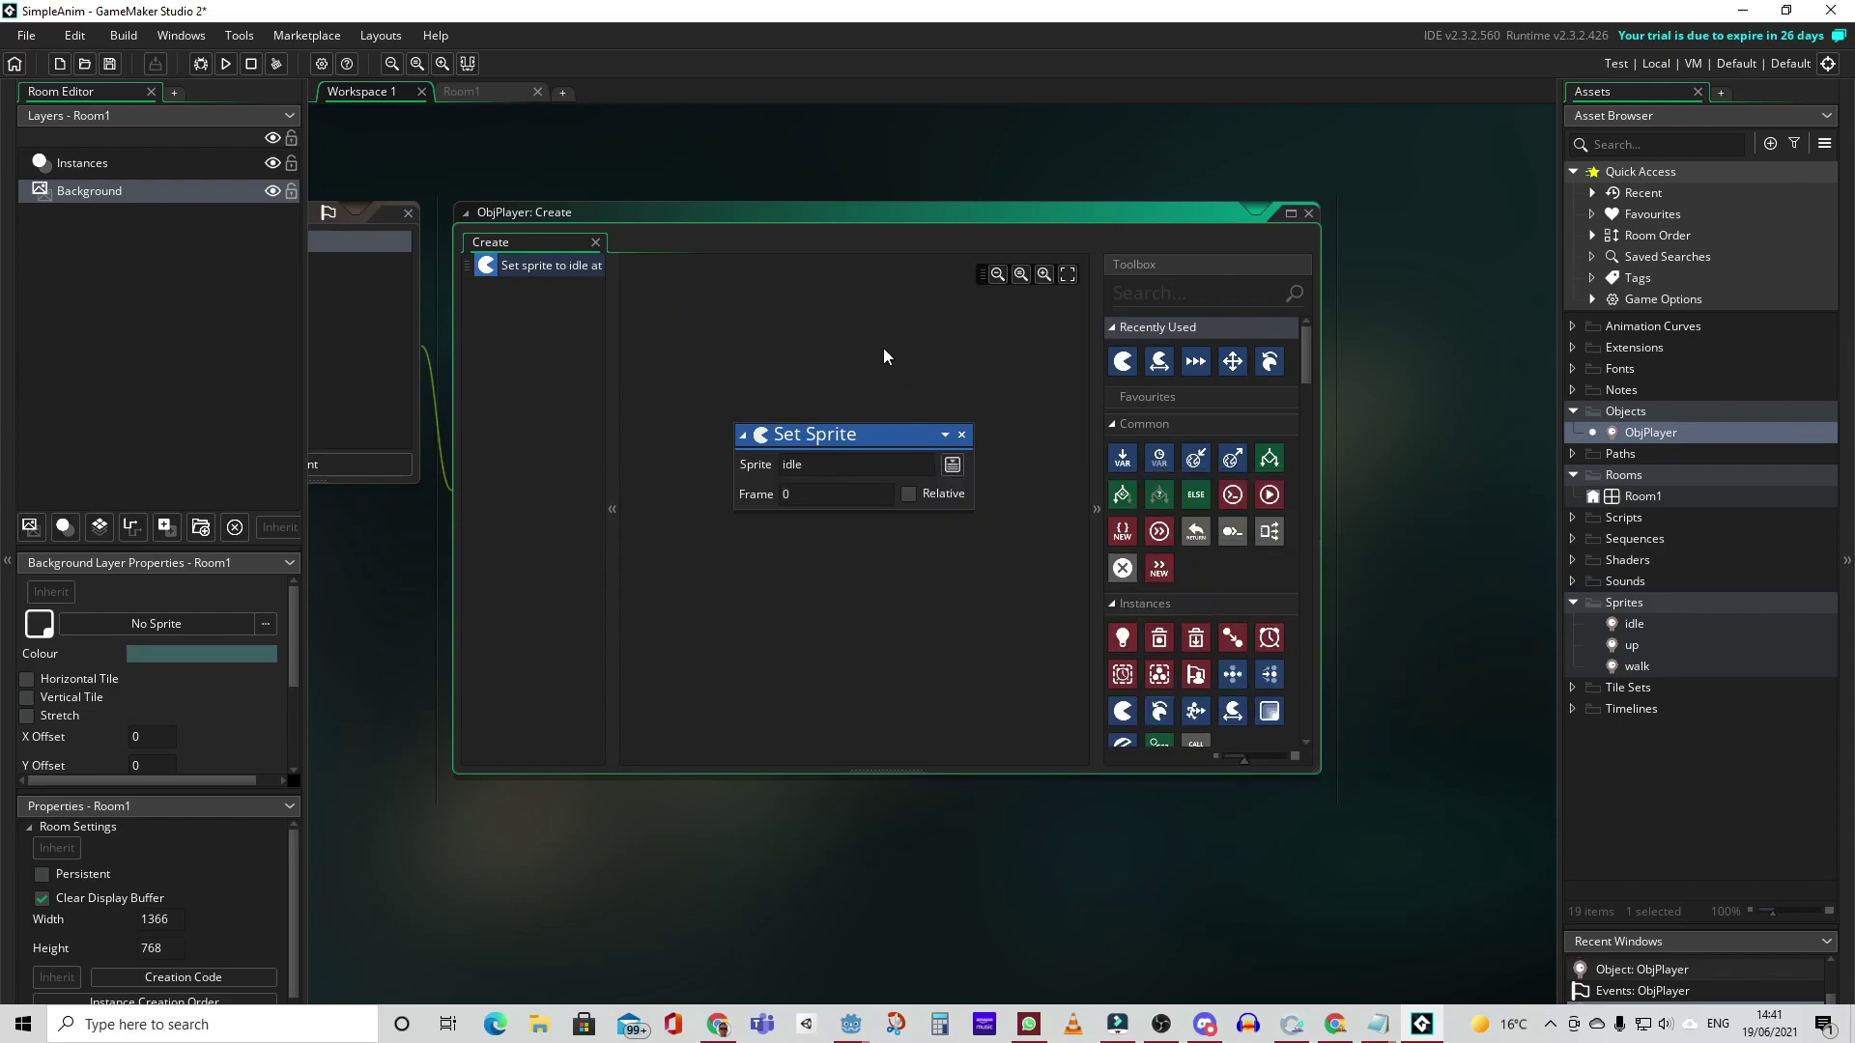
left_click_drag(732, 208, 1165, 199)
- Add a Key Down Right event to ObjPlayer that sets the sprite to walk, relative
left_click(739, 455)
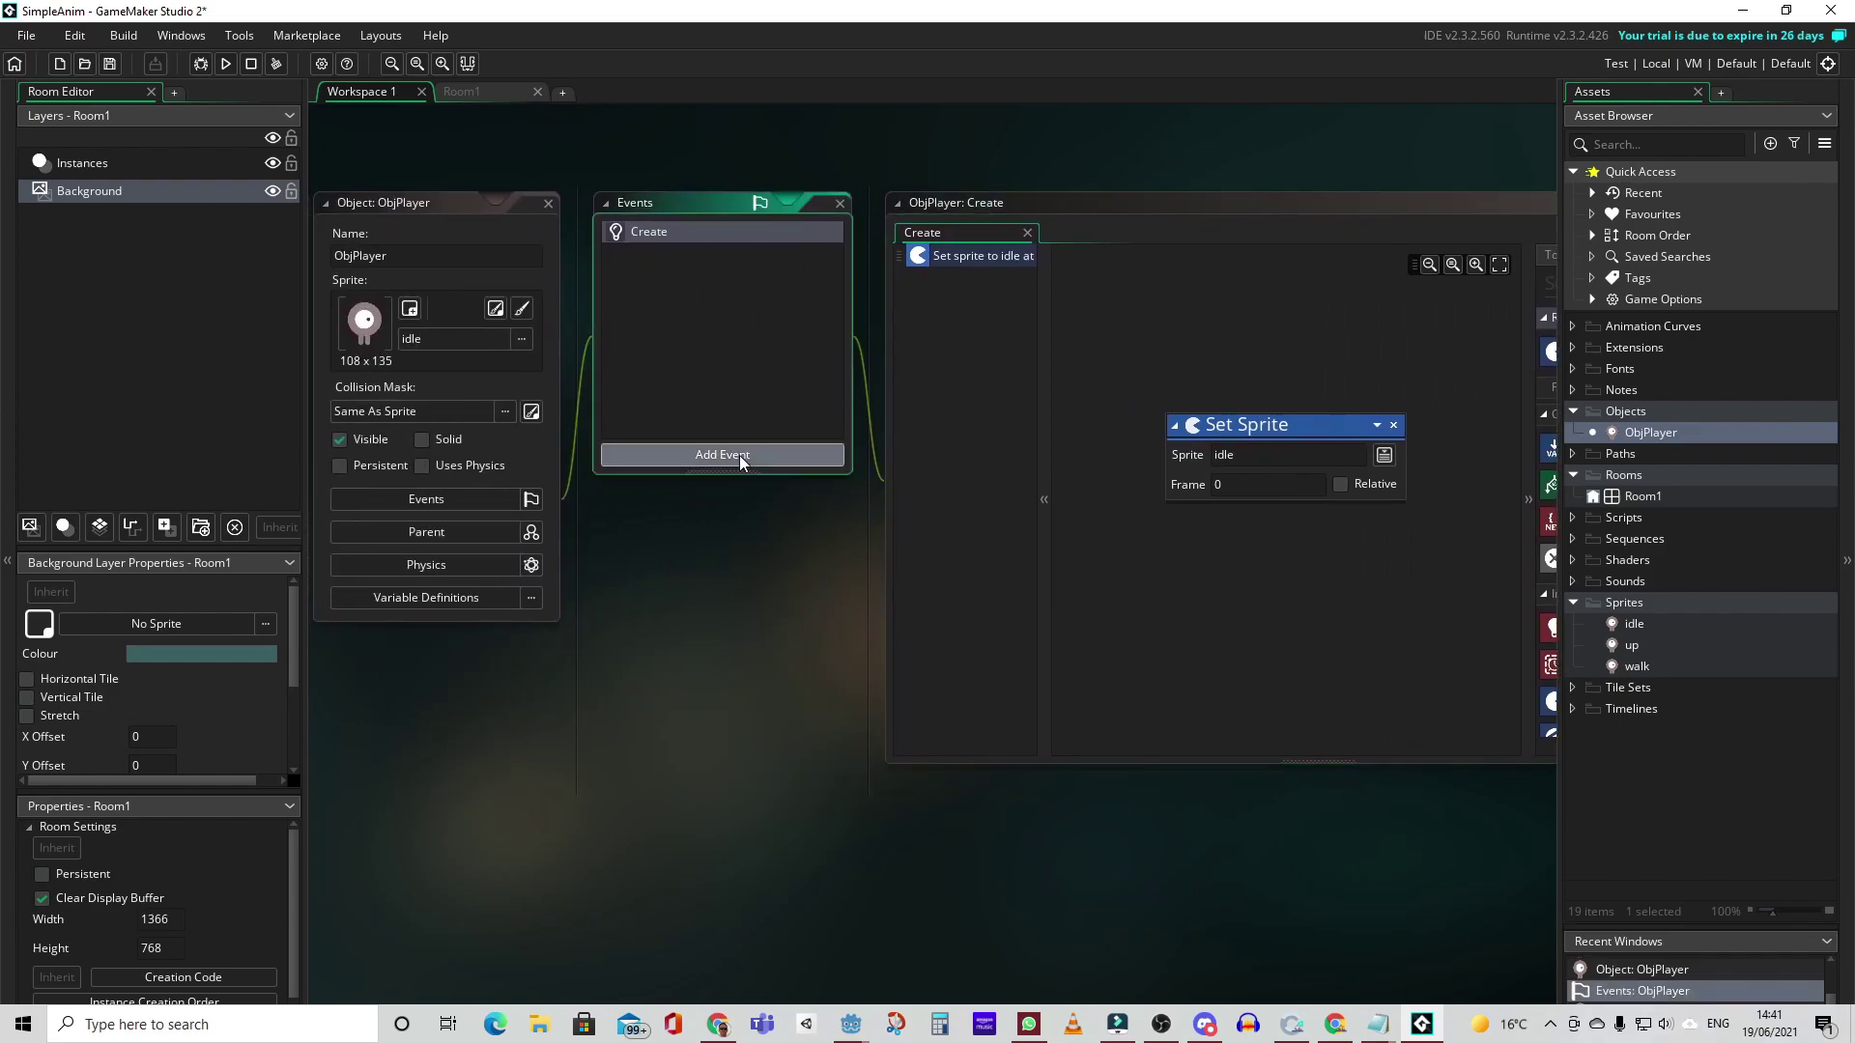
mouse_move(791, 645)
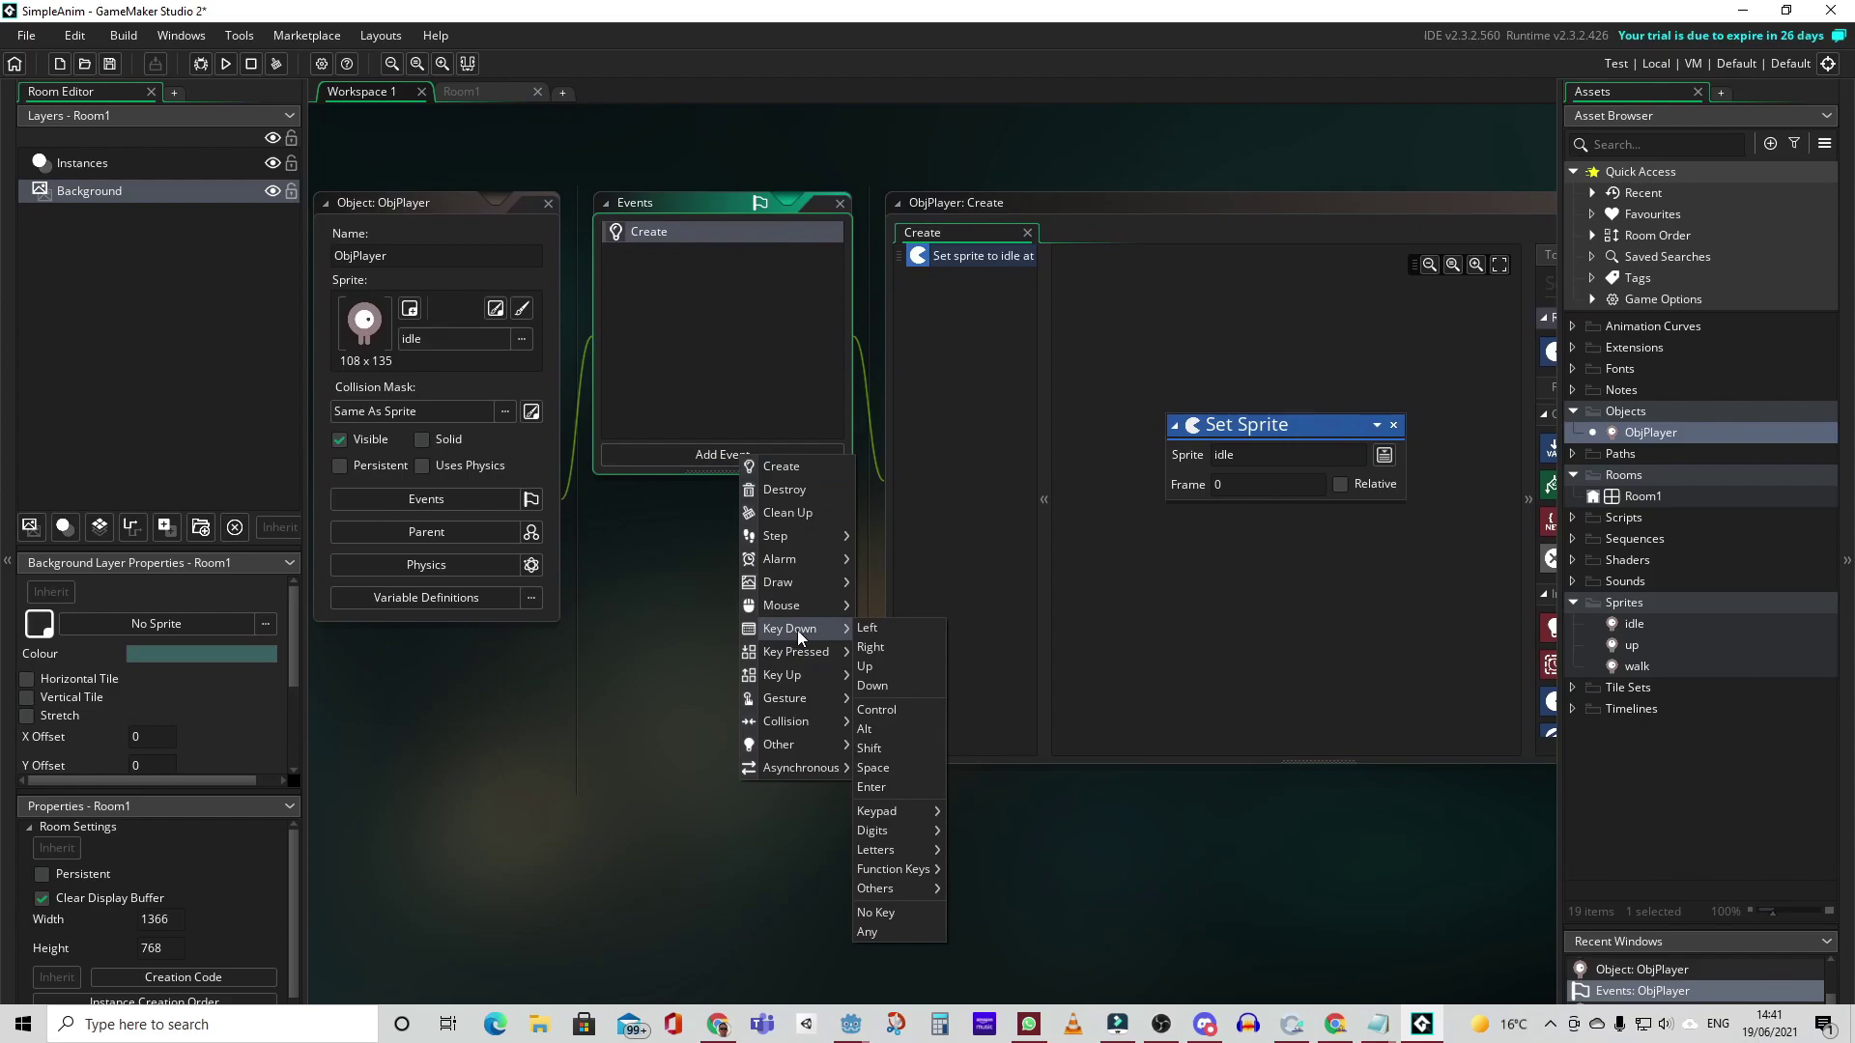
left_click(872, 647)
middle_click_drag(1222, 209, 943, 182)
left_click_drag(1275, 325, 840, 303)
left_click(1103, 425)
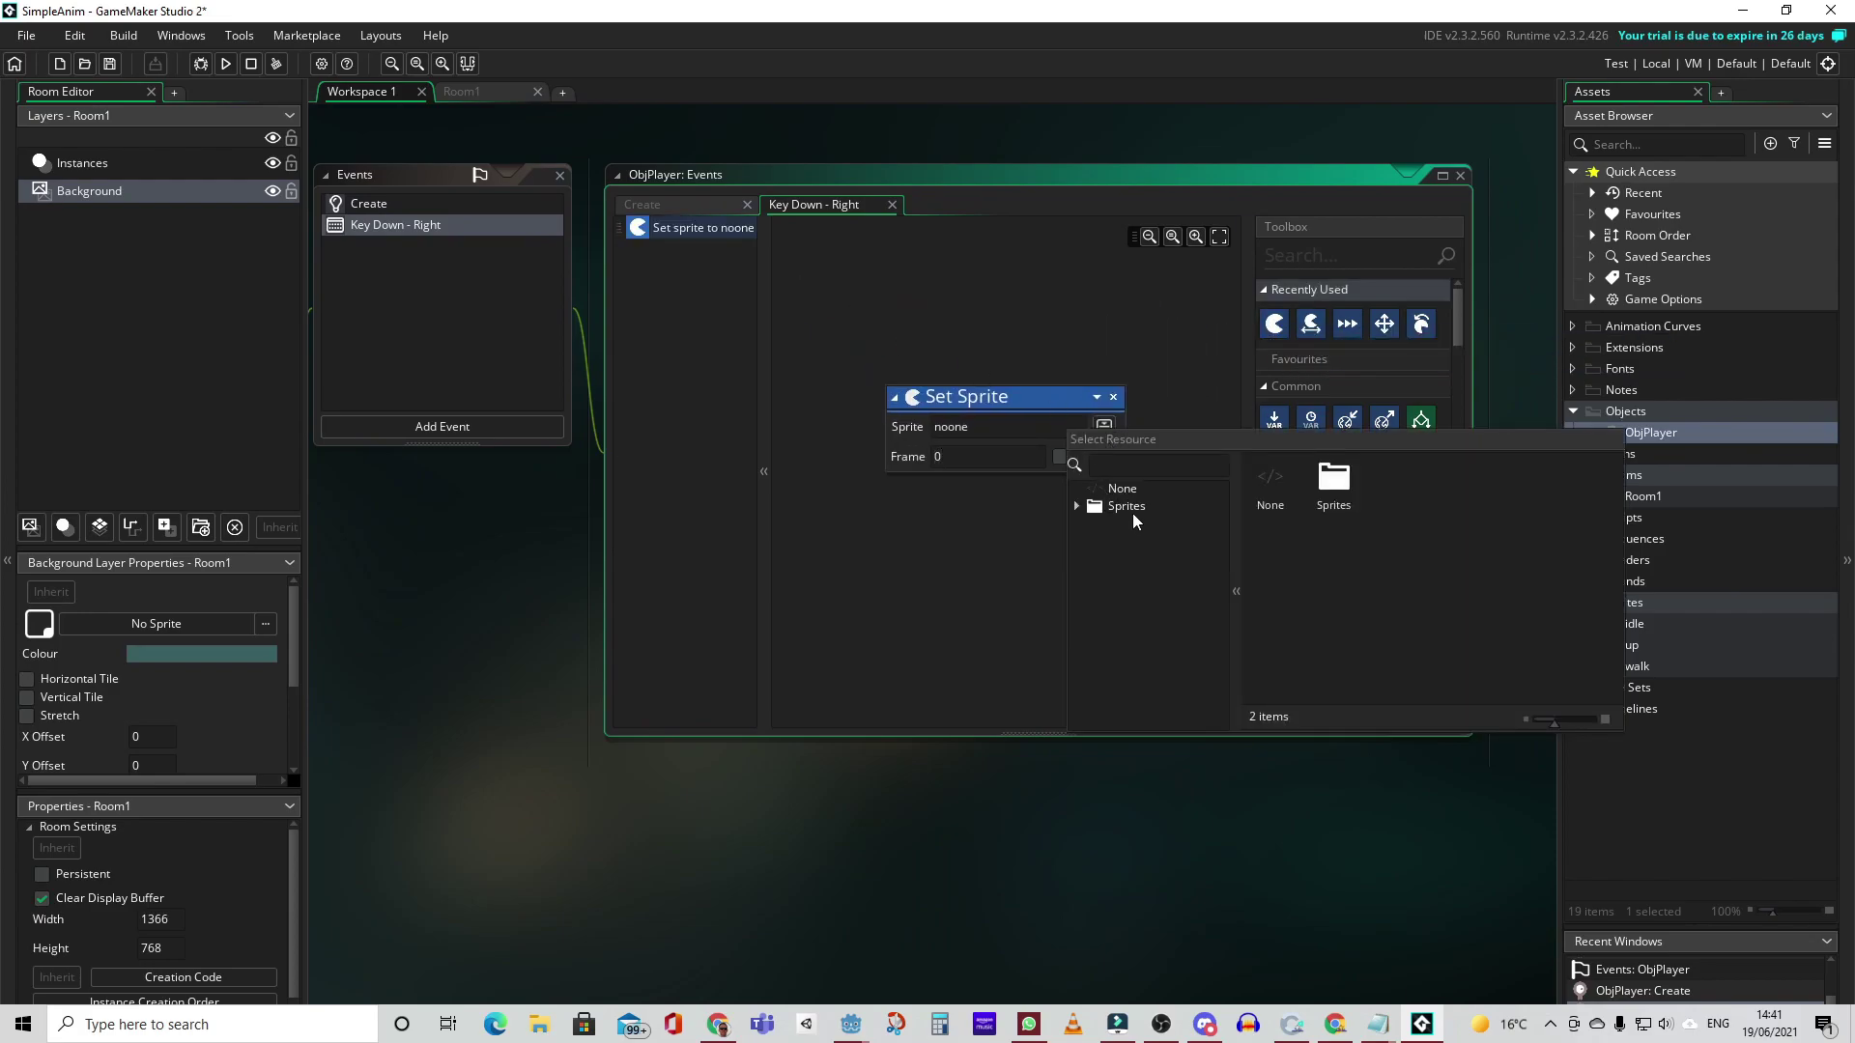
left_click(1118, 507)
left_click(1457, 494)
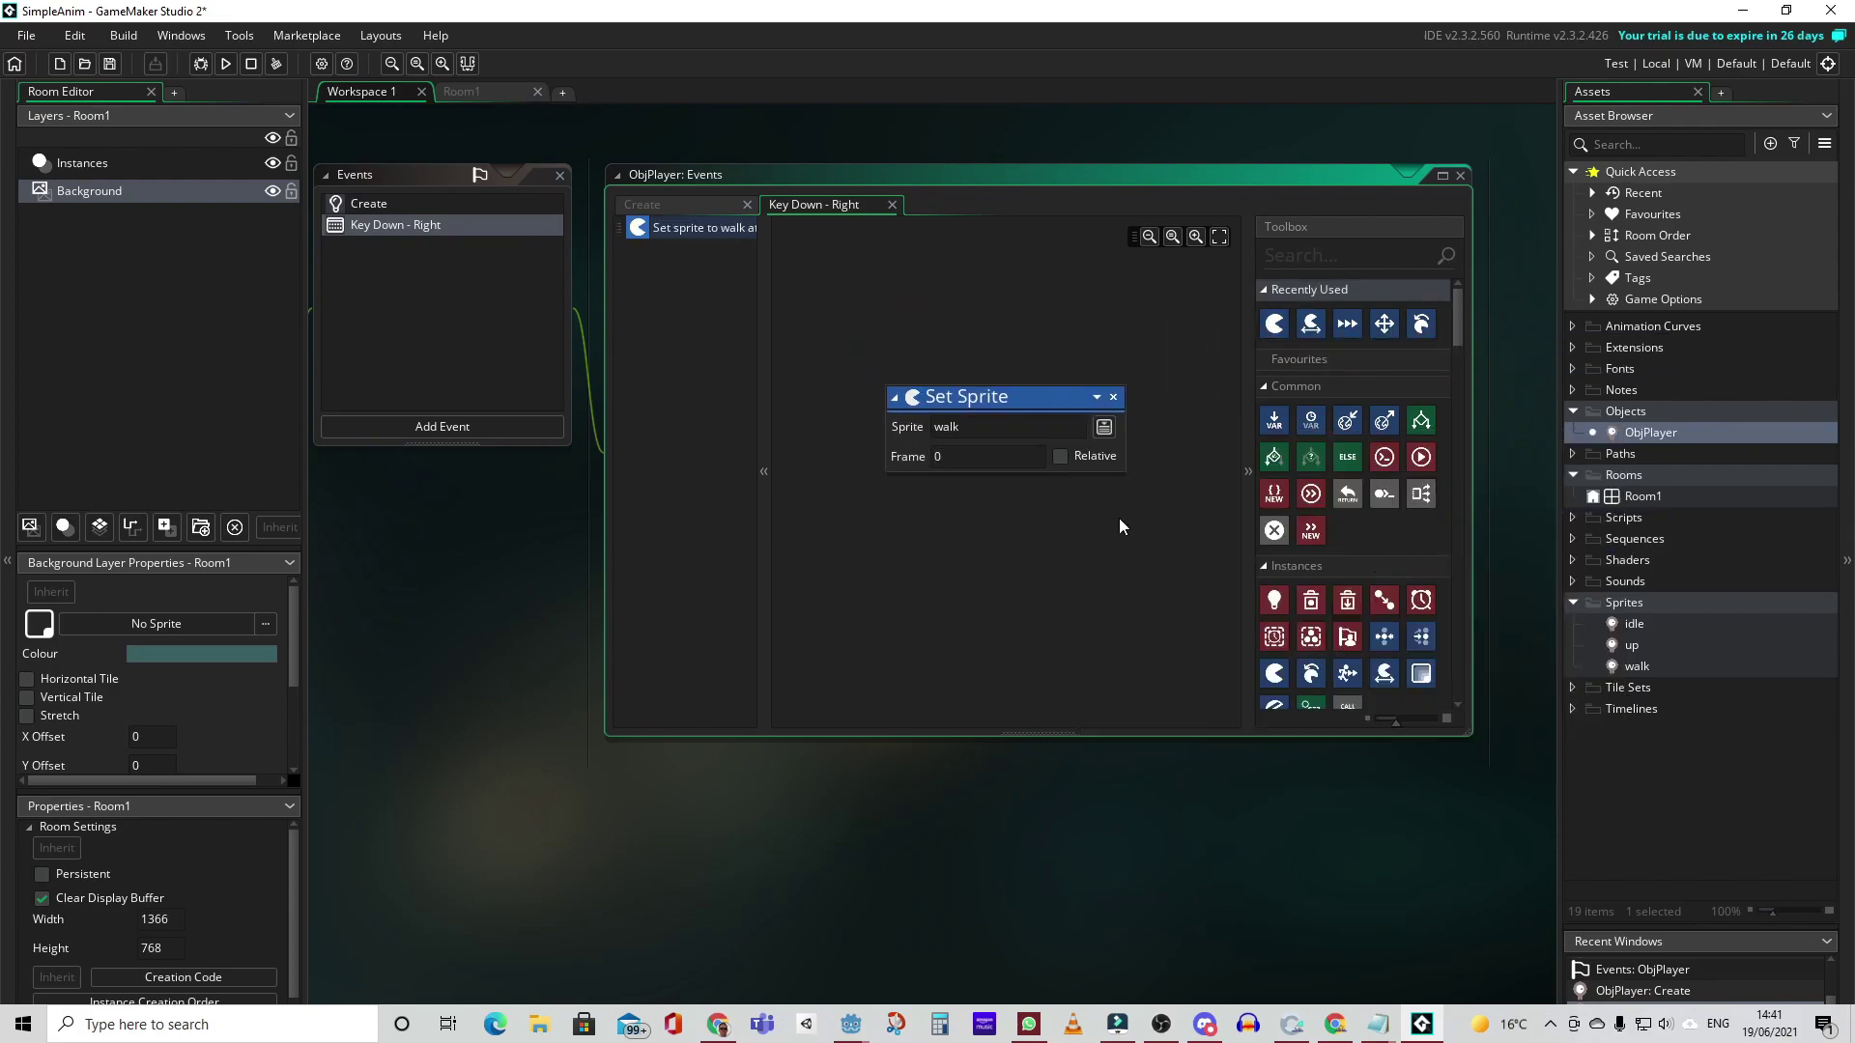
left_click(1060, 456)
- Add speed 5, a fixed right direction and instance scale 1,1 to the Right event
left_click_drag(1347, 324, 966, 495)
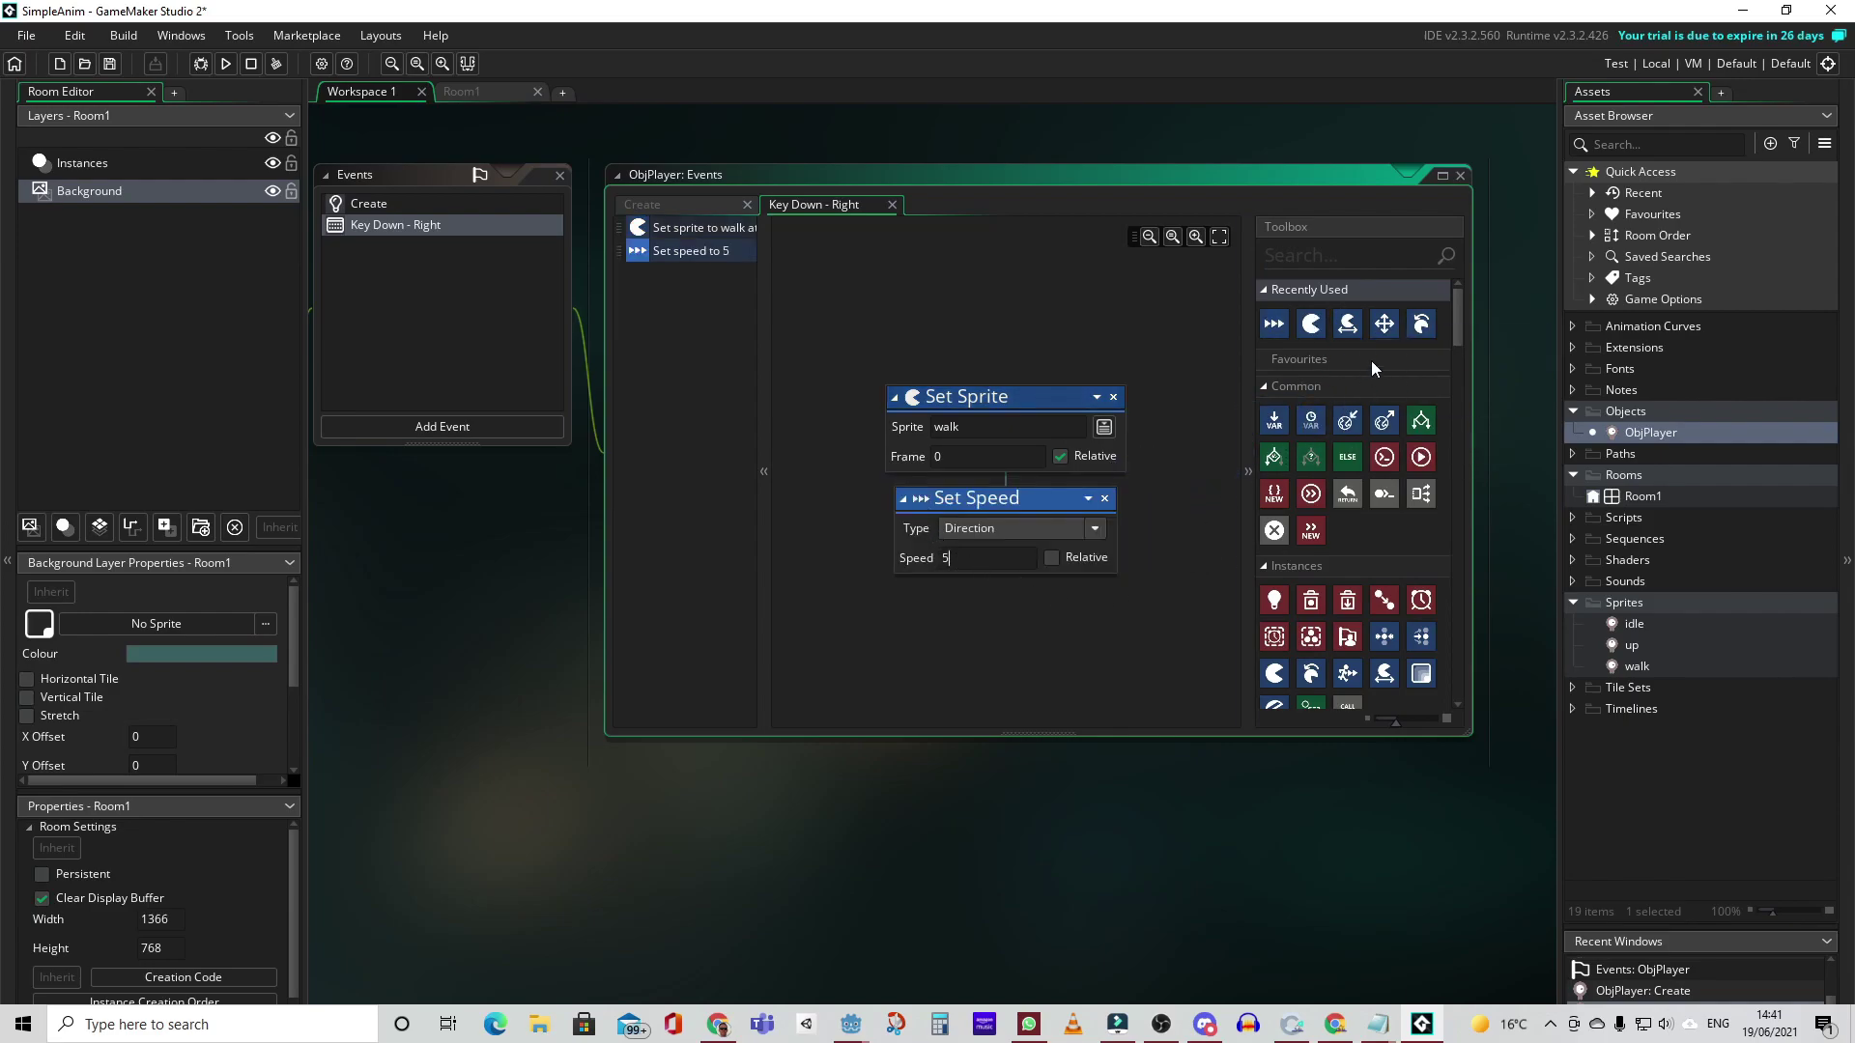
left_click_drag(1386, 328, 990, 649)
left_click(1007, 655)
scroll(1195, 530, "down", 1)
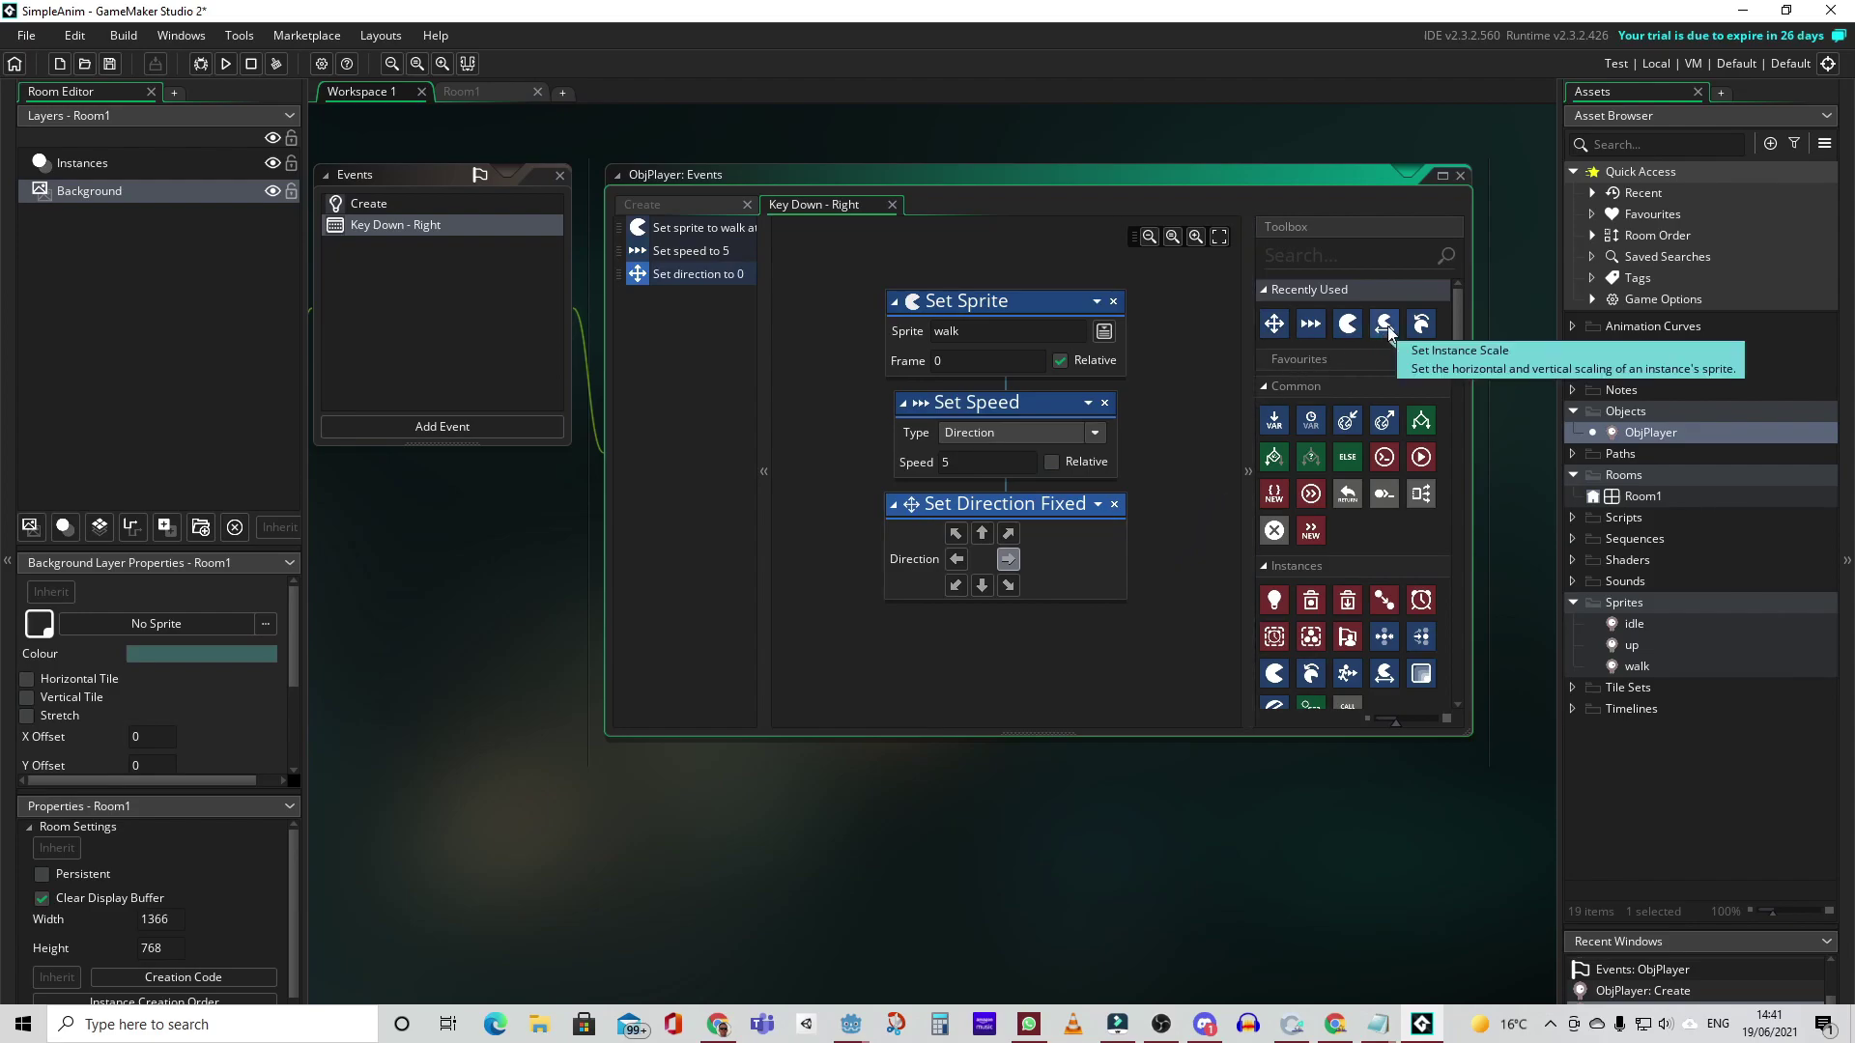
left_click_drag(1384, 328, 908, 630)
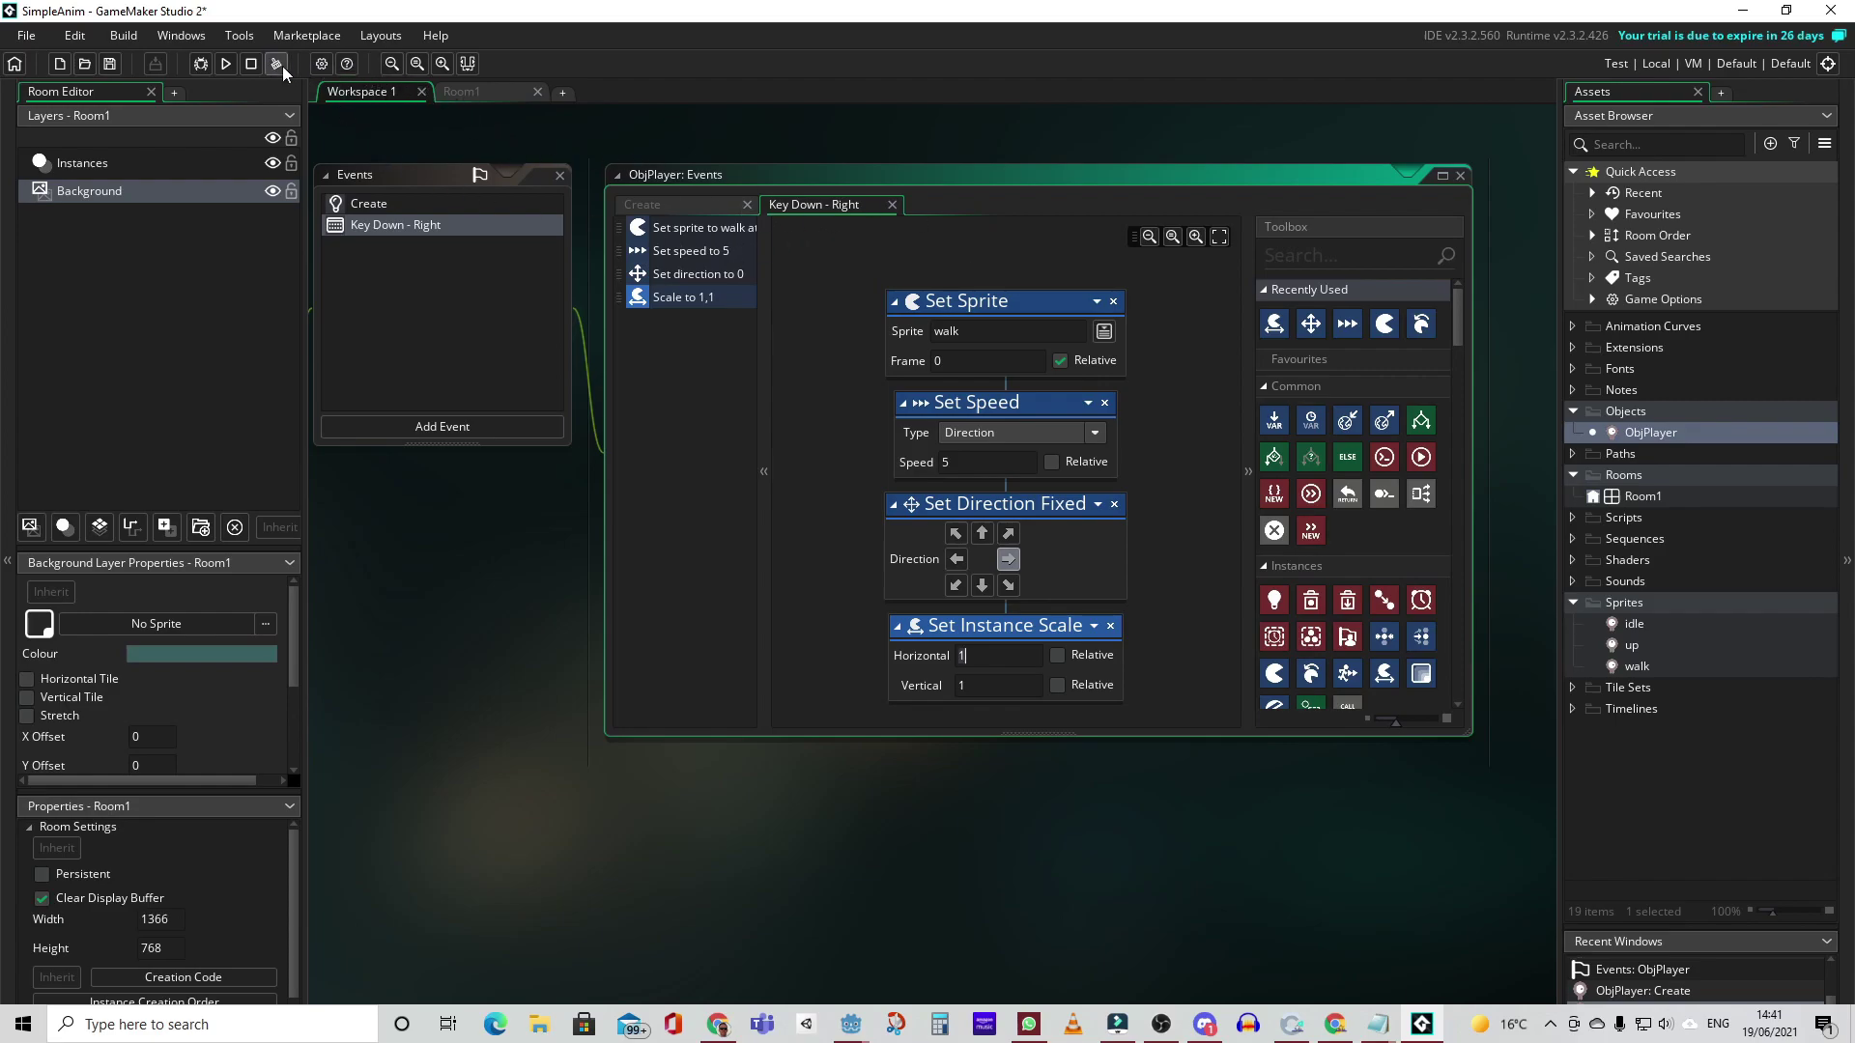
- Add a Key Down Left event with a Set Sprite action using walk
left_click(444, 426)
mouse_move(510, 600)
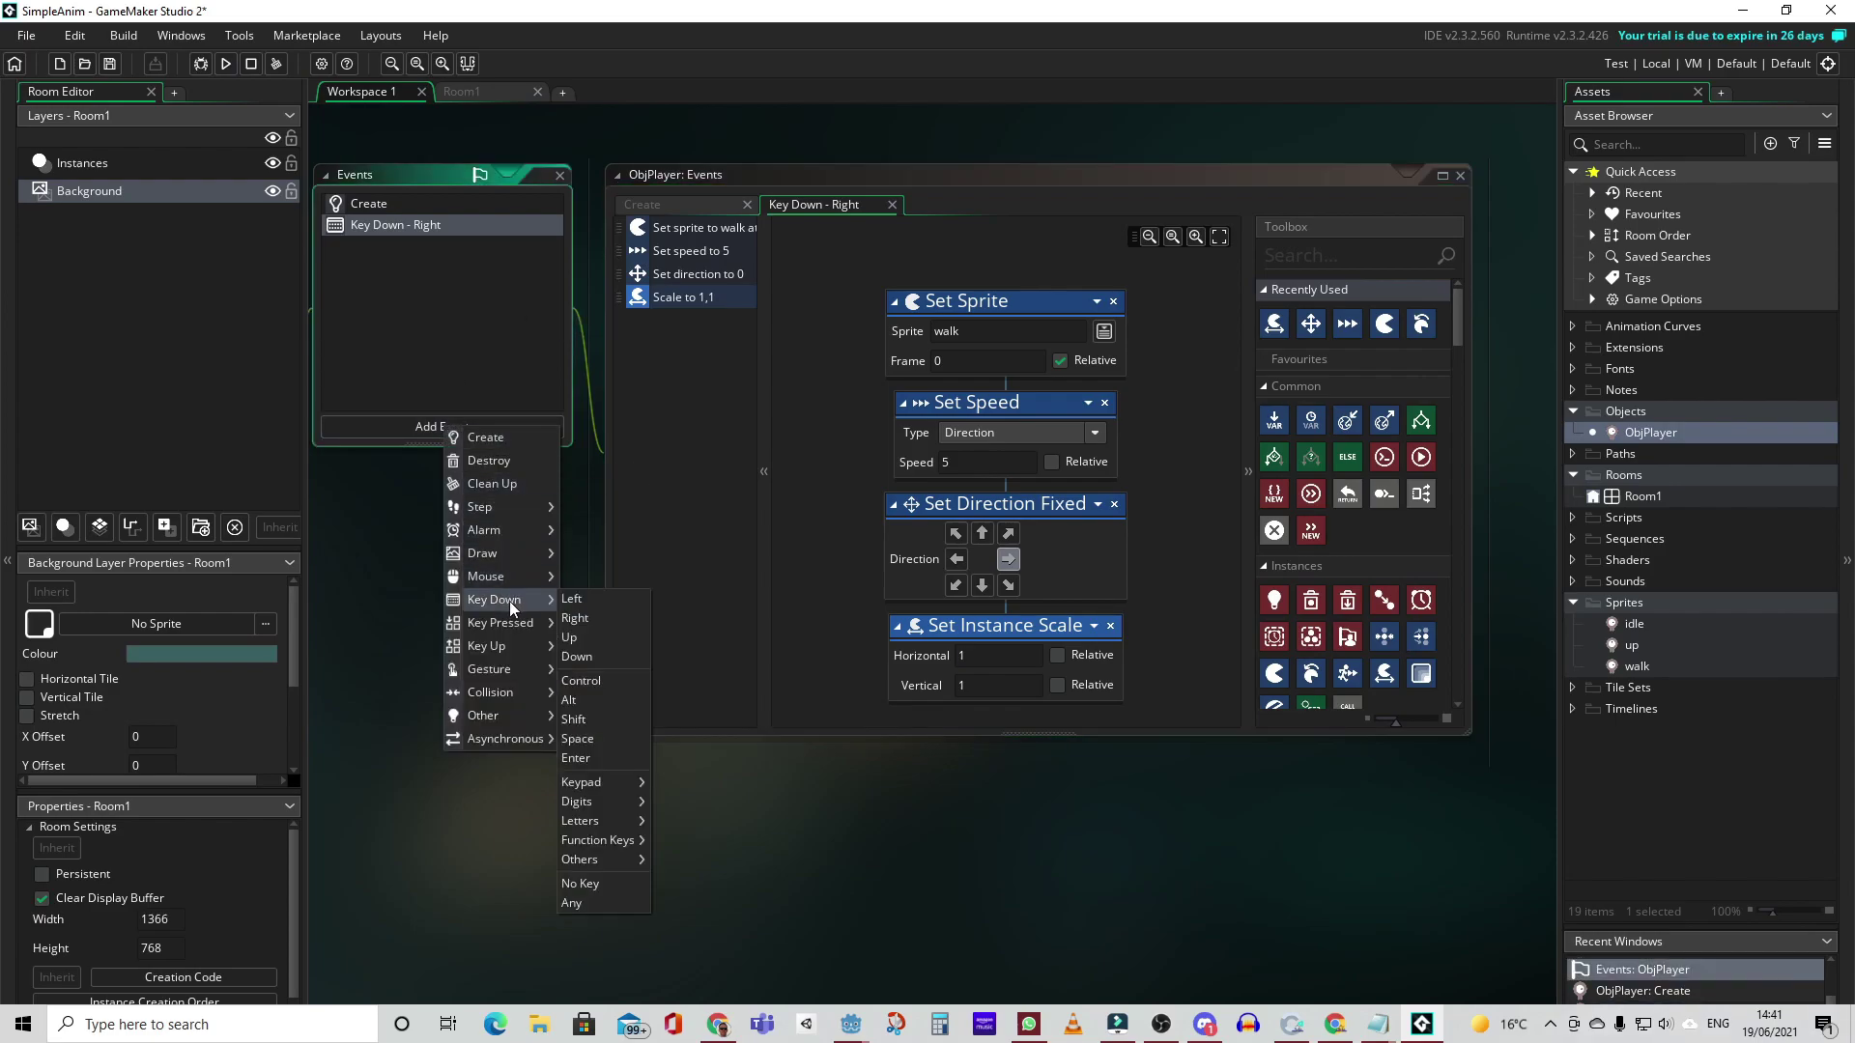
left_click(579, 607)
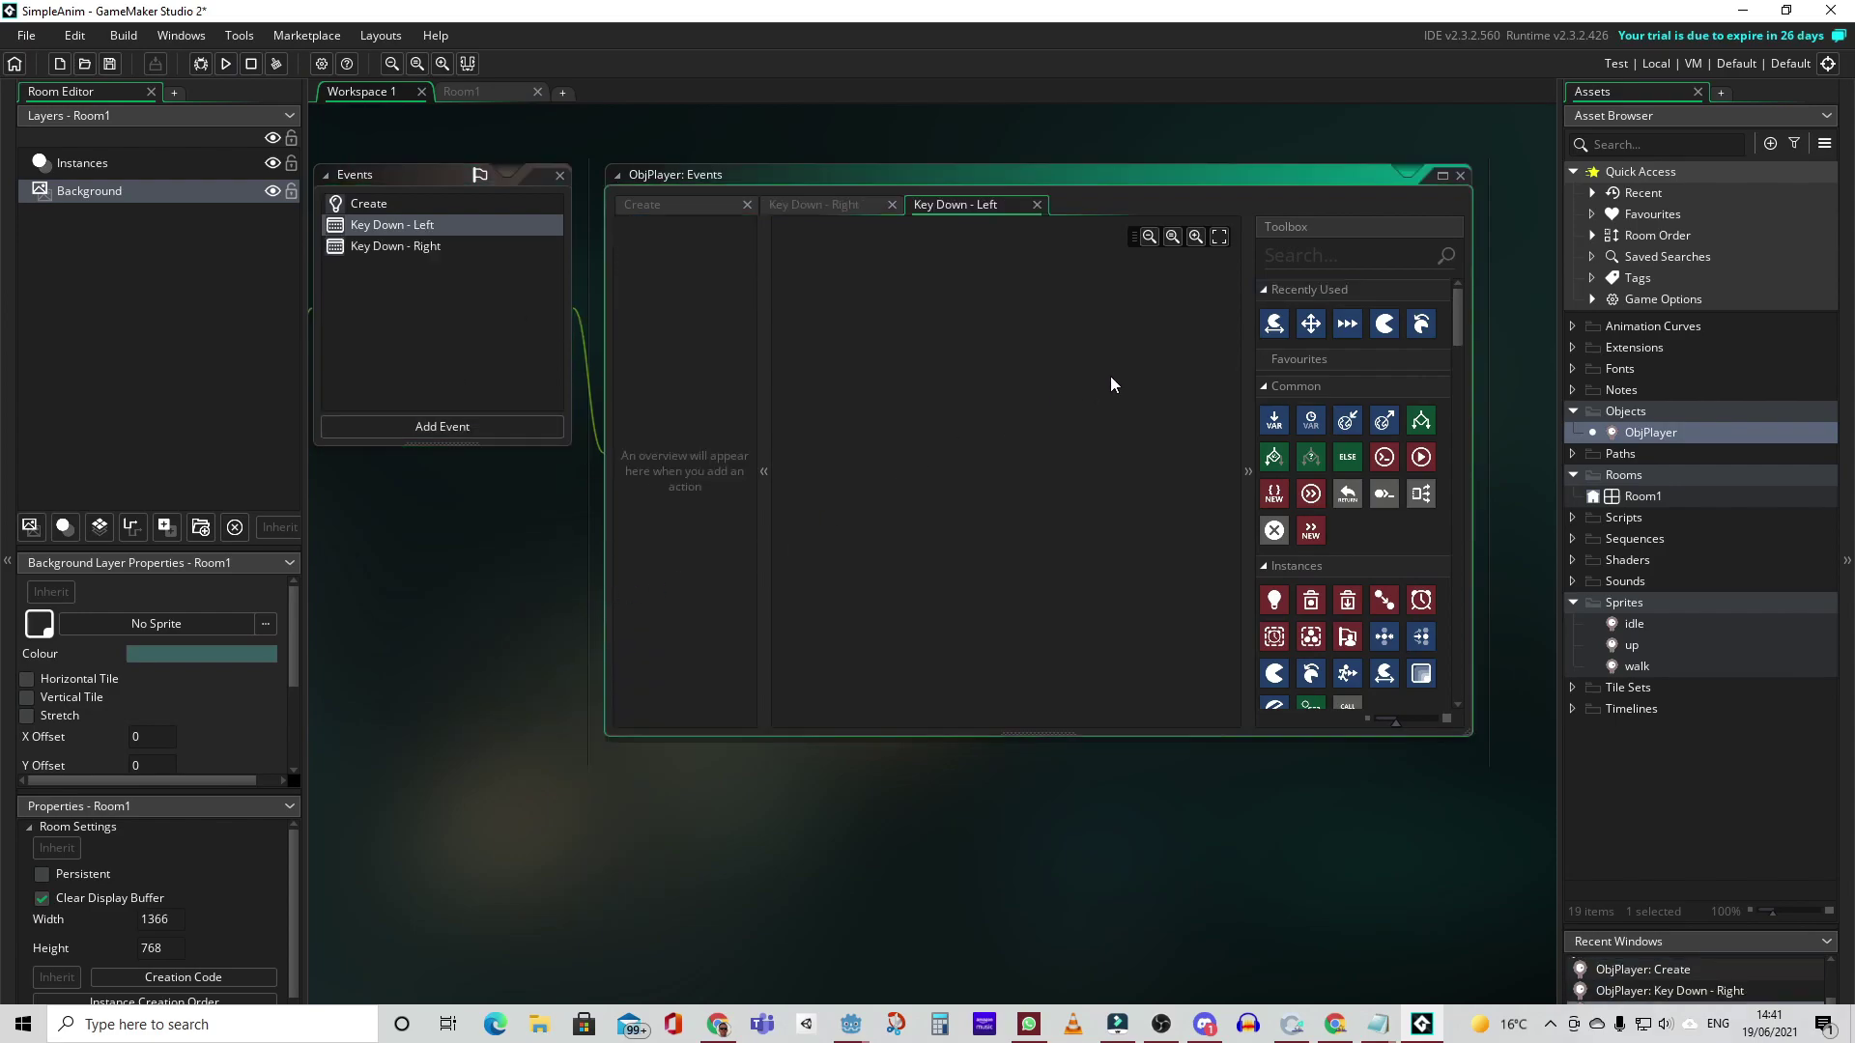
left_click_drag(1385, 324, 889, 391)
left_click(1104, 425)
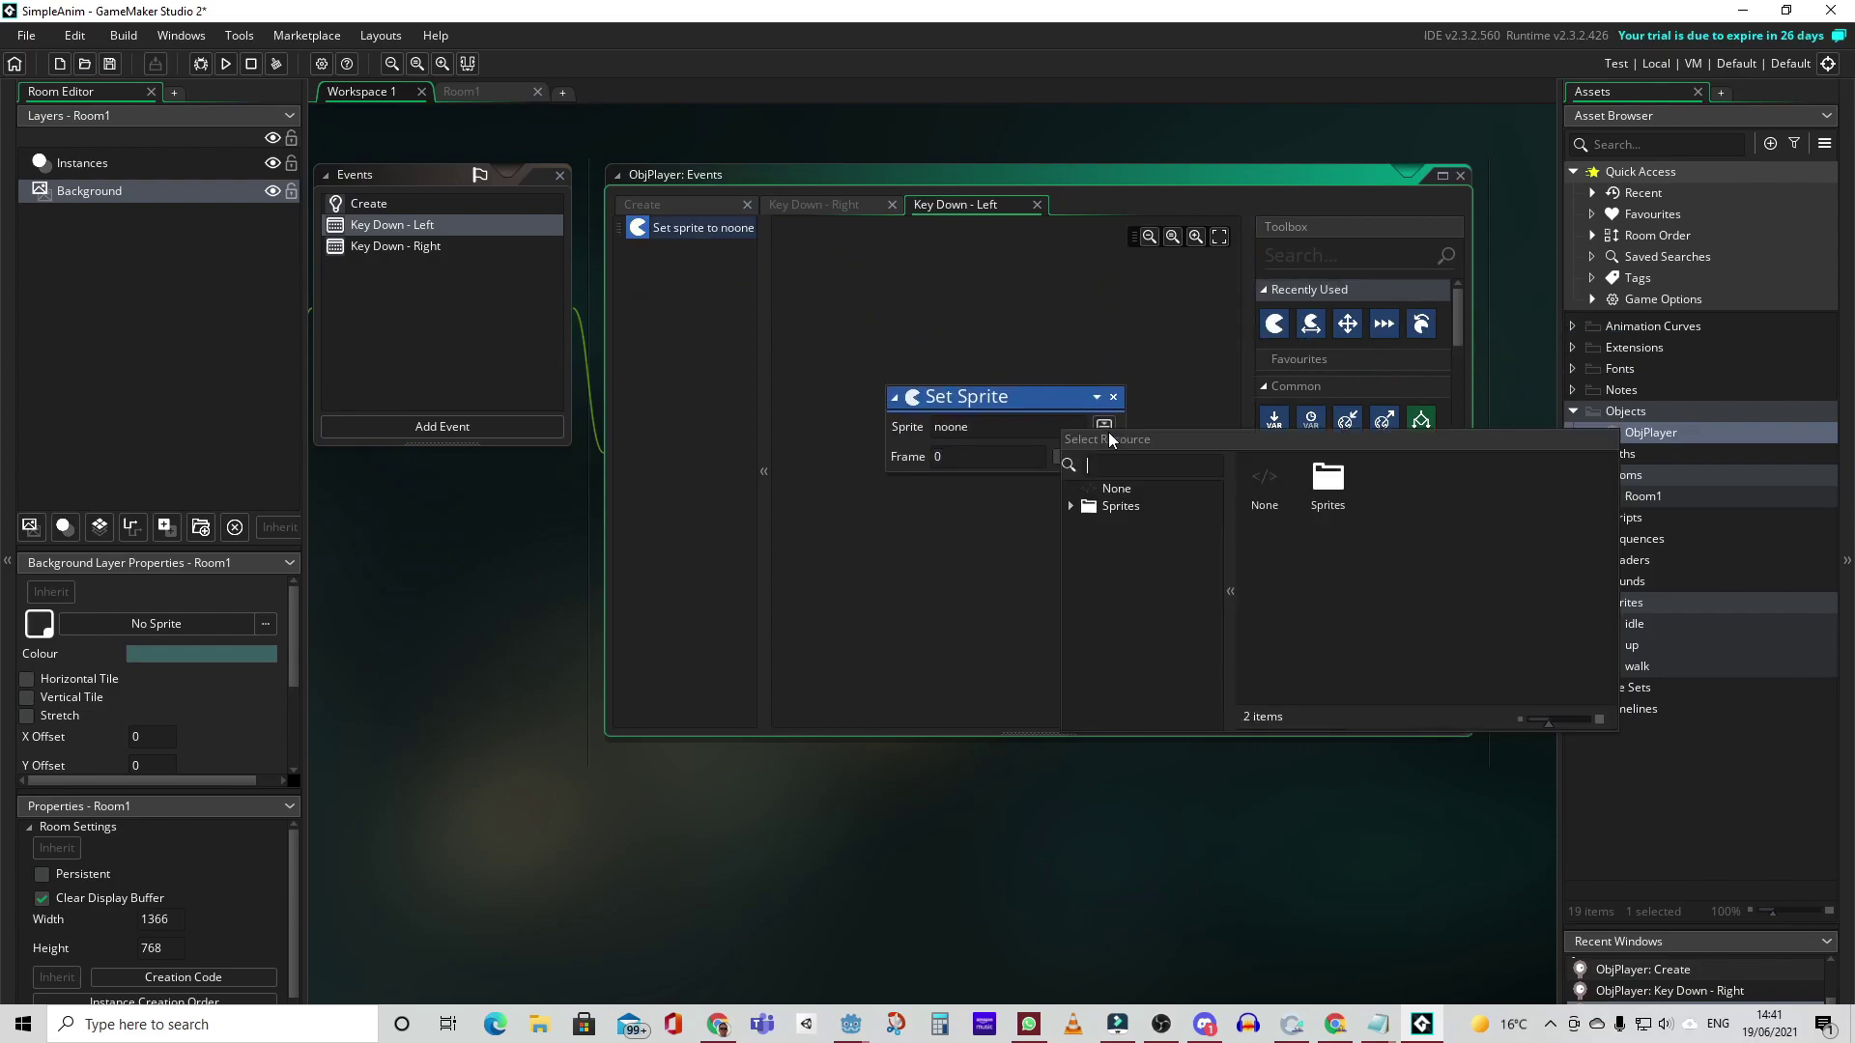
double_click(1138, 508)
double_click(1449, 487)
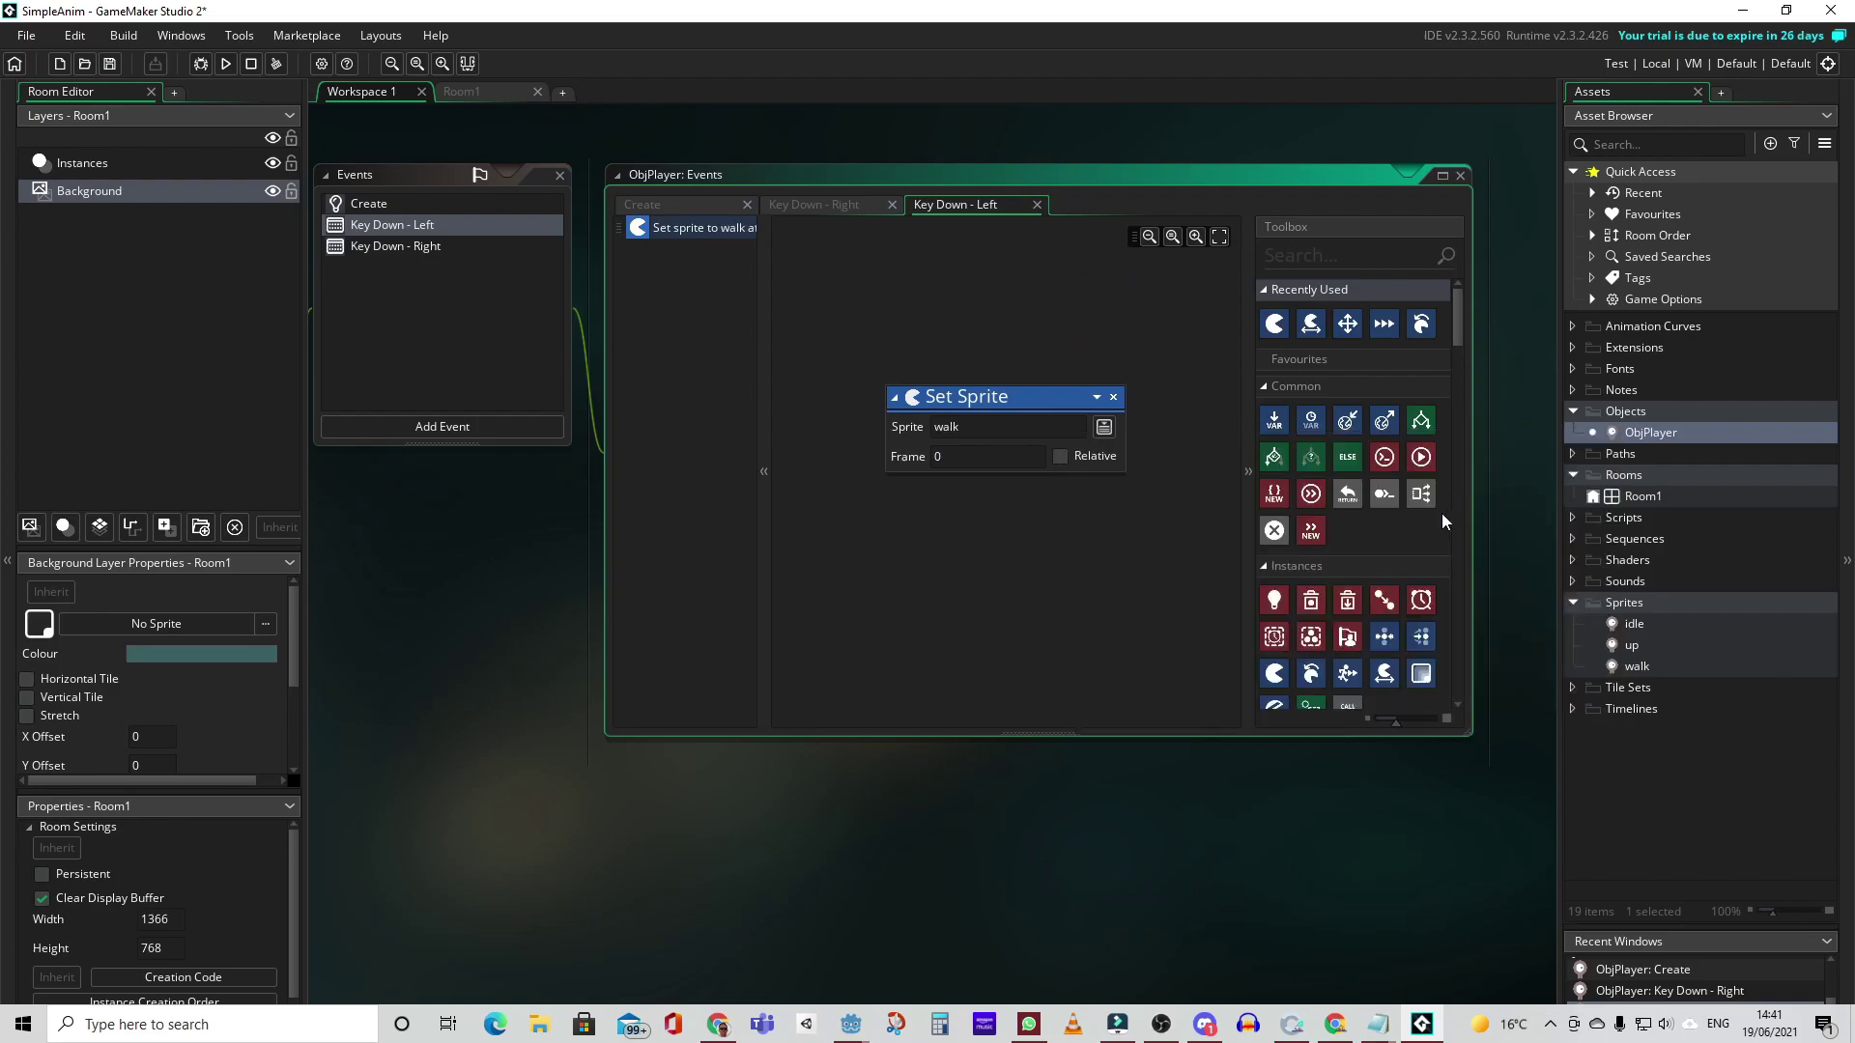
- Add horizontal scale -1 and speed 5, make the frame relative, and add a fixed direction action
left_click_drag(1311, 324, 919, 502)
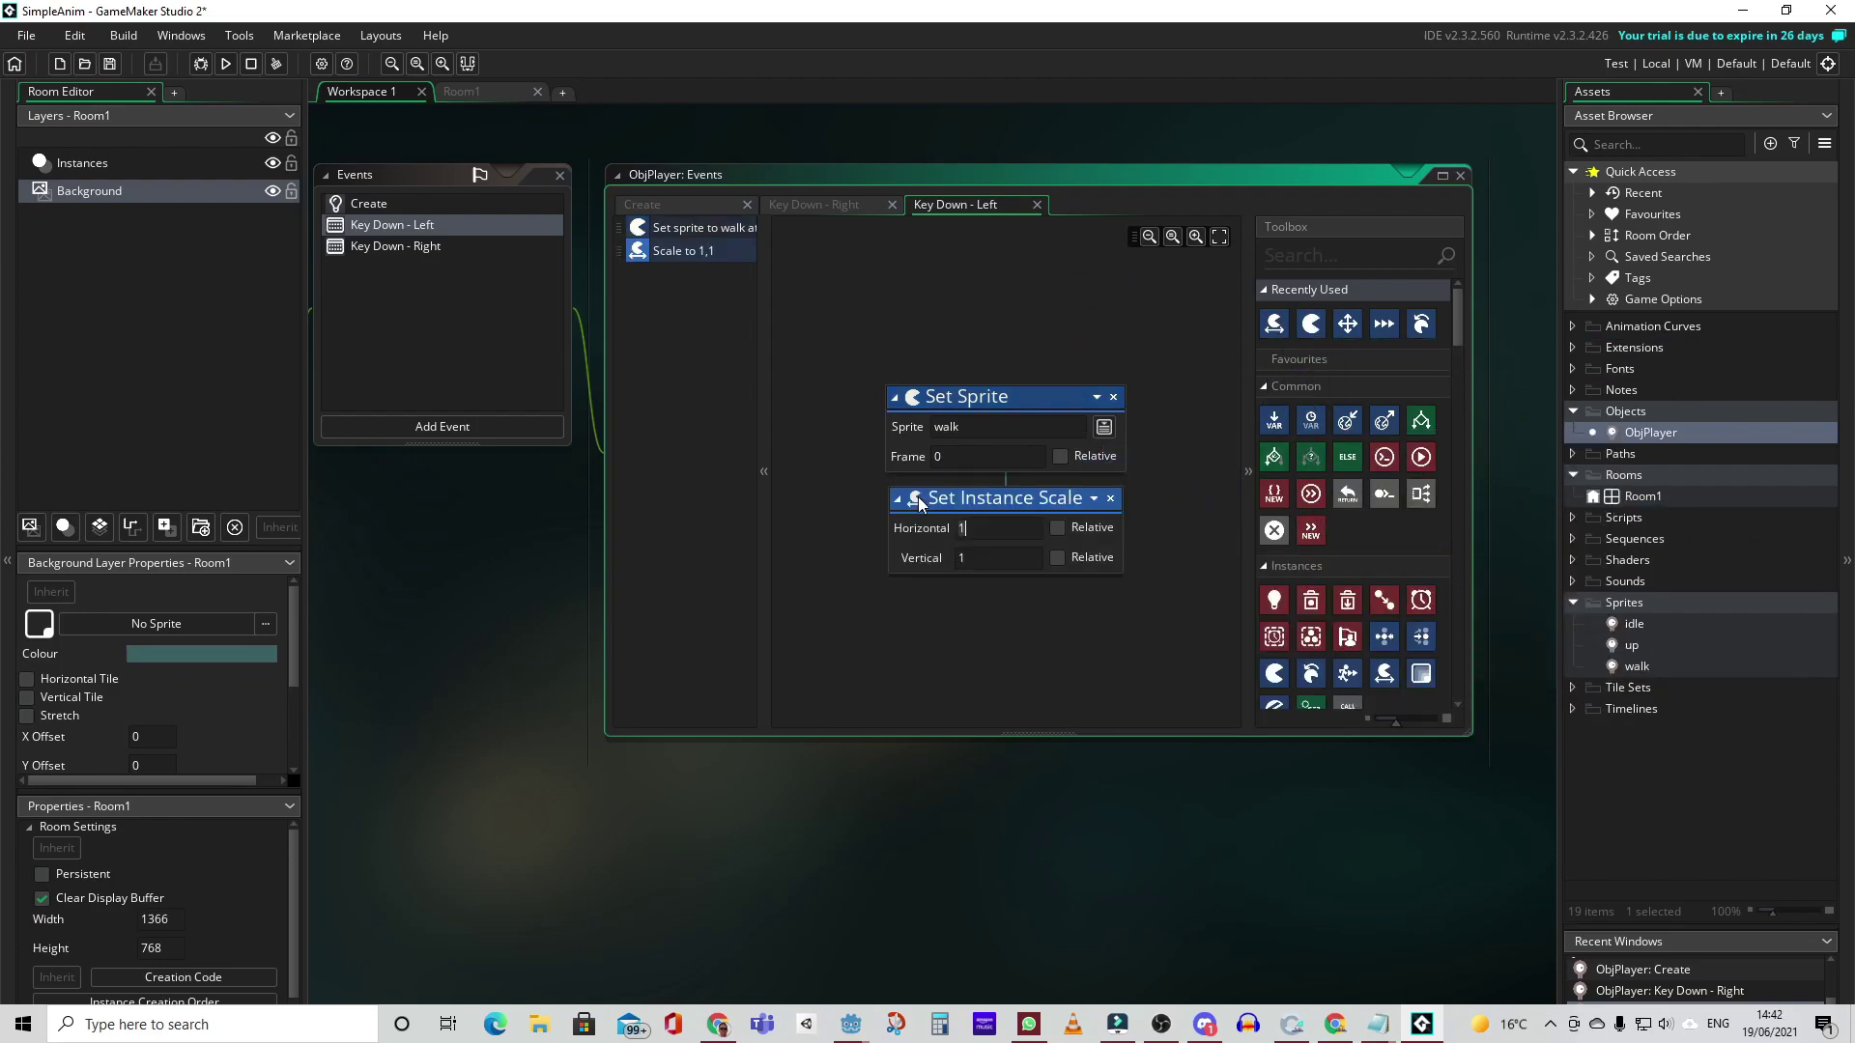
left_click(959, 529)
type("-")
left_click_drag(1384, 324, 935, 628)
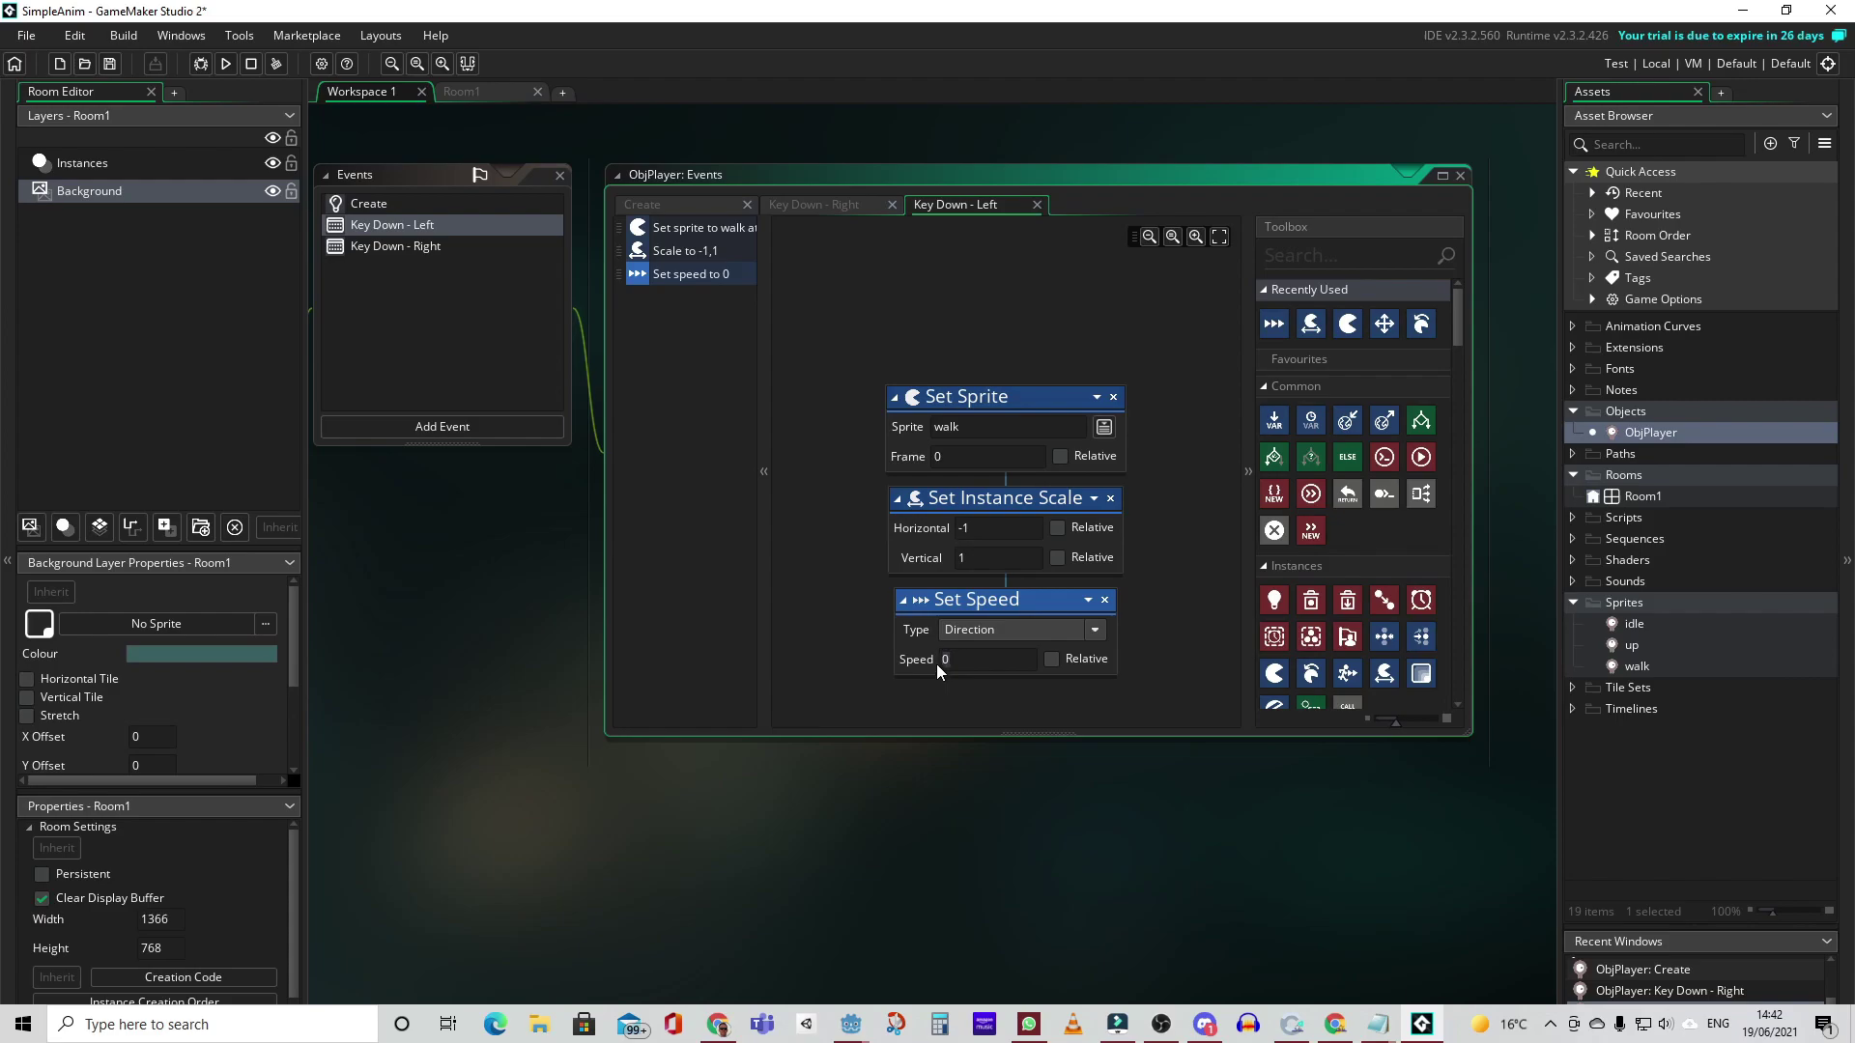
left_click(1059, 457)
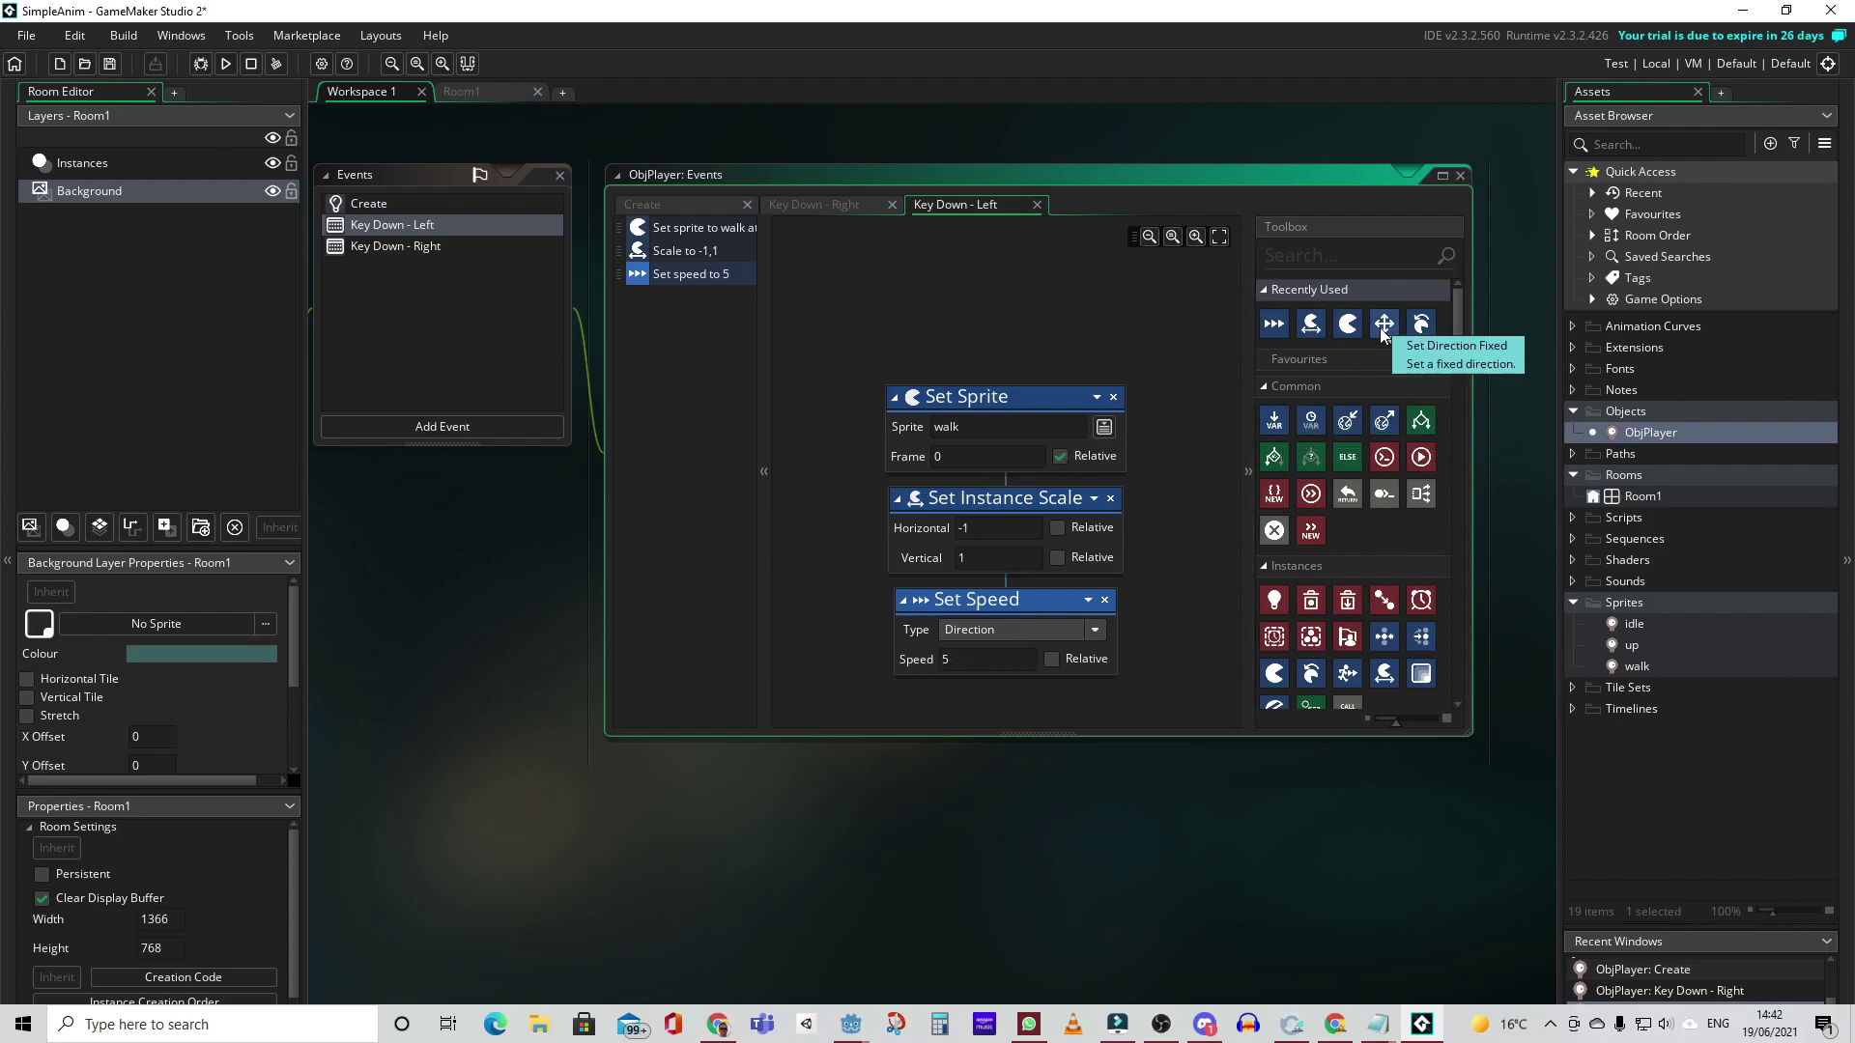
left_click_drag(1384, 329, 884, 469)
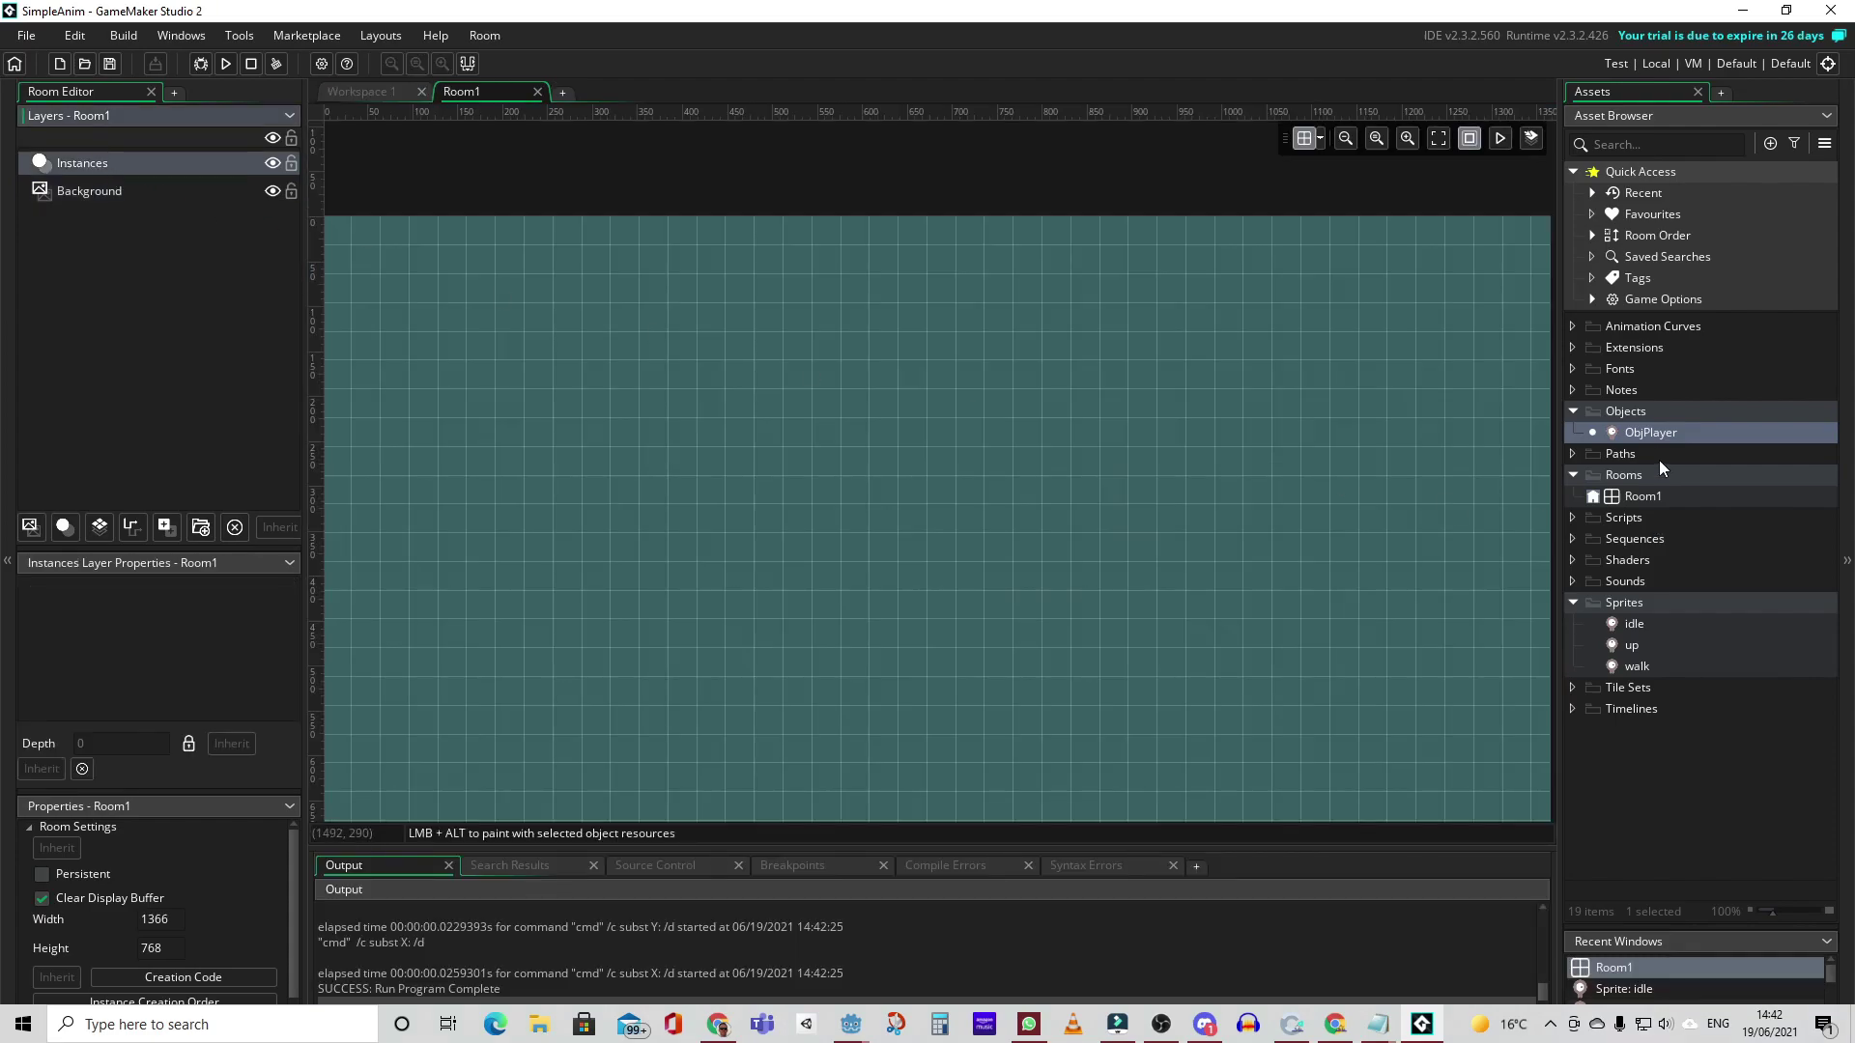
left_click_drag(1643, 431, 1003, 499)
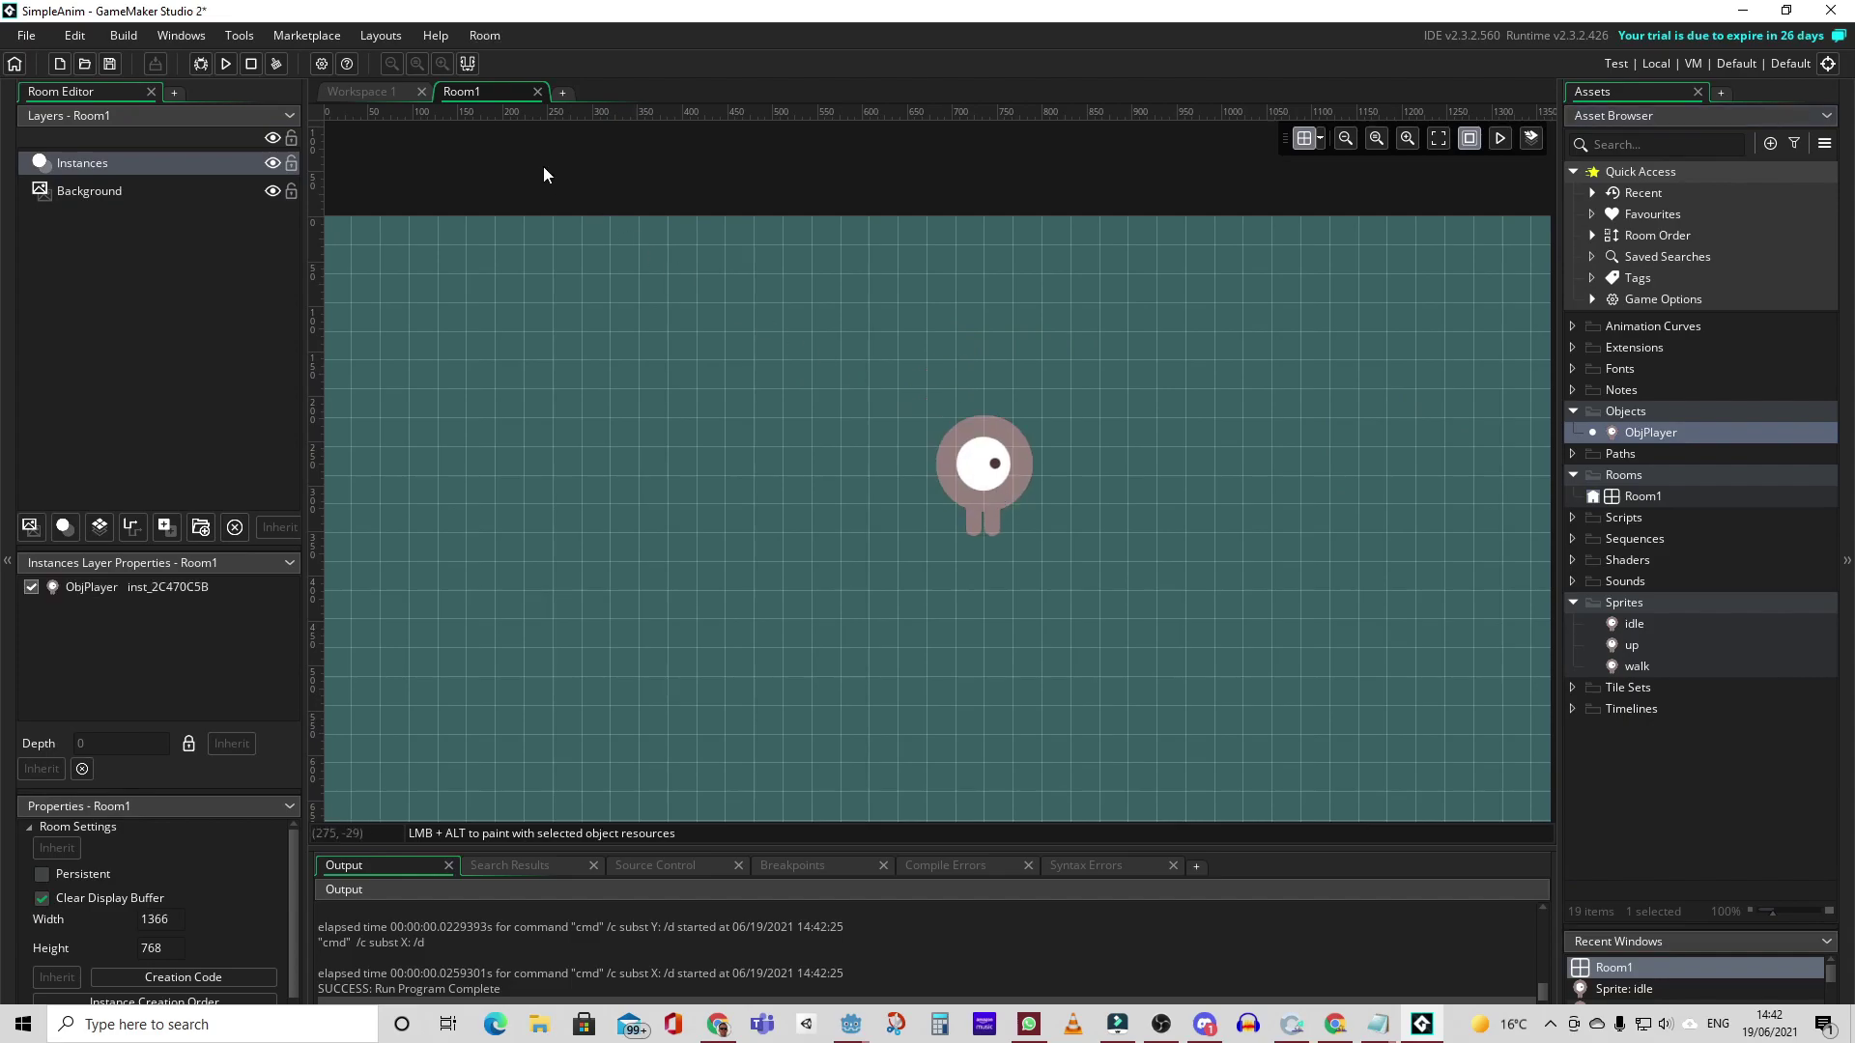
left_click(226, 63)
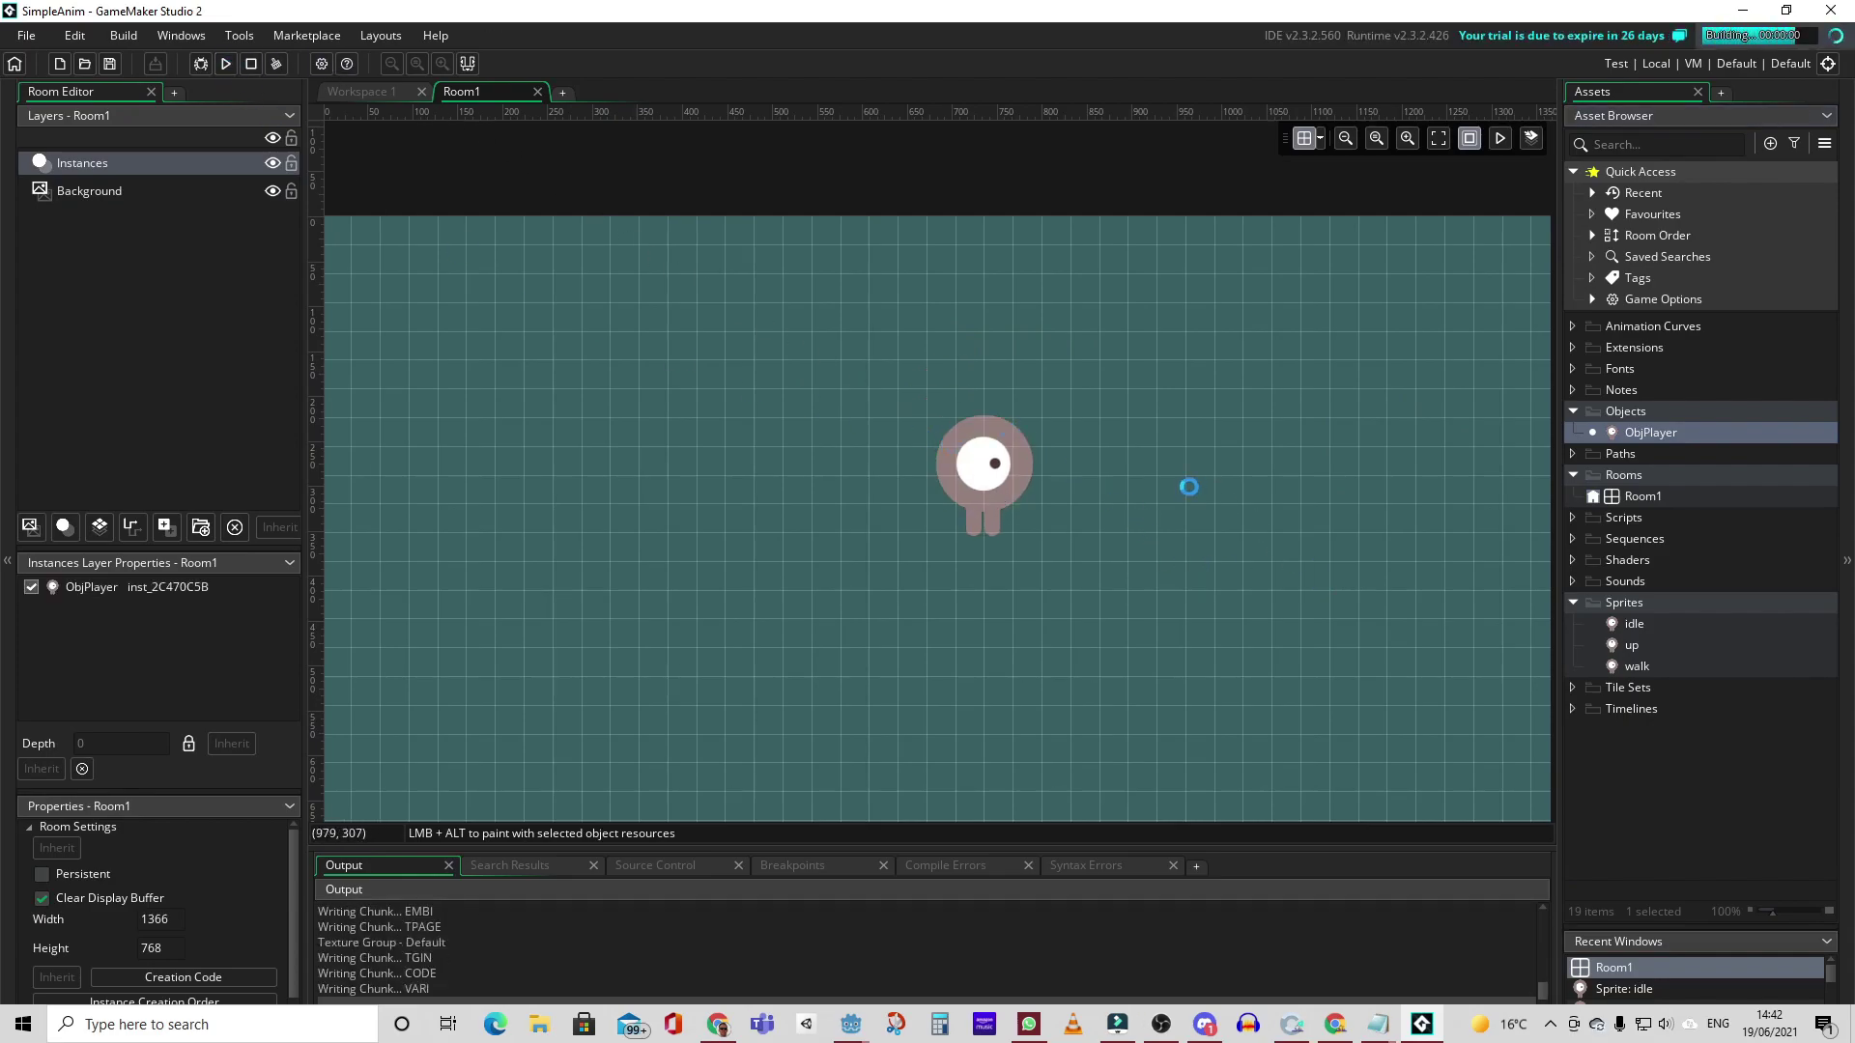
key("Left")
key("Right")
key("Right")
key("Left")
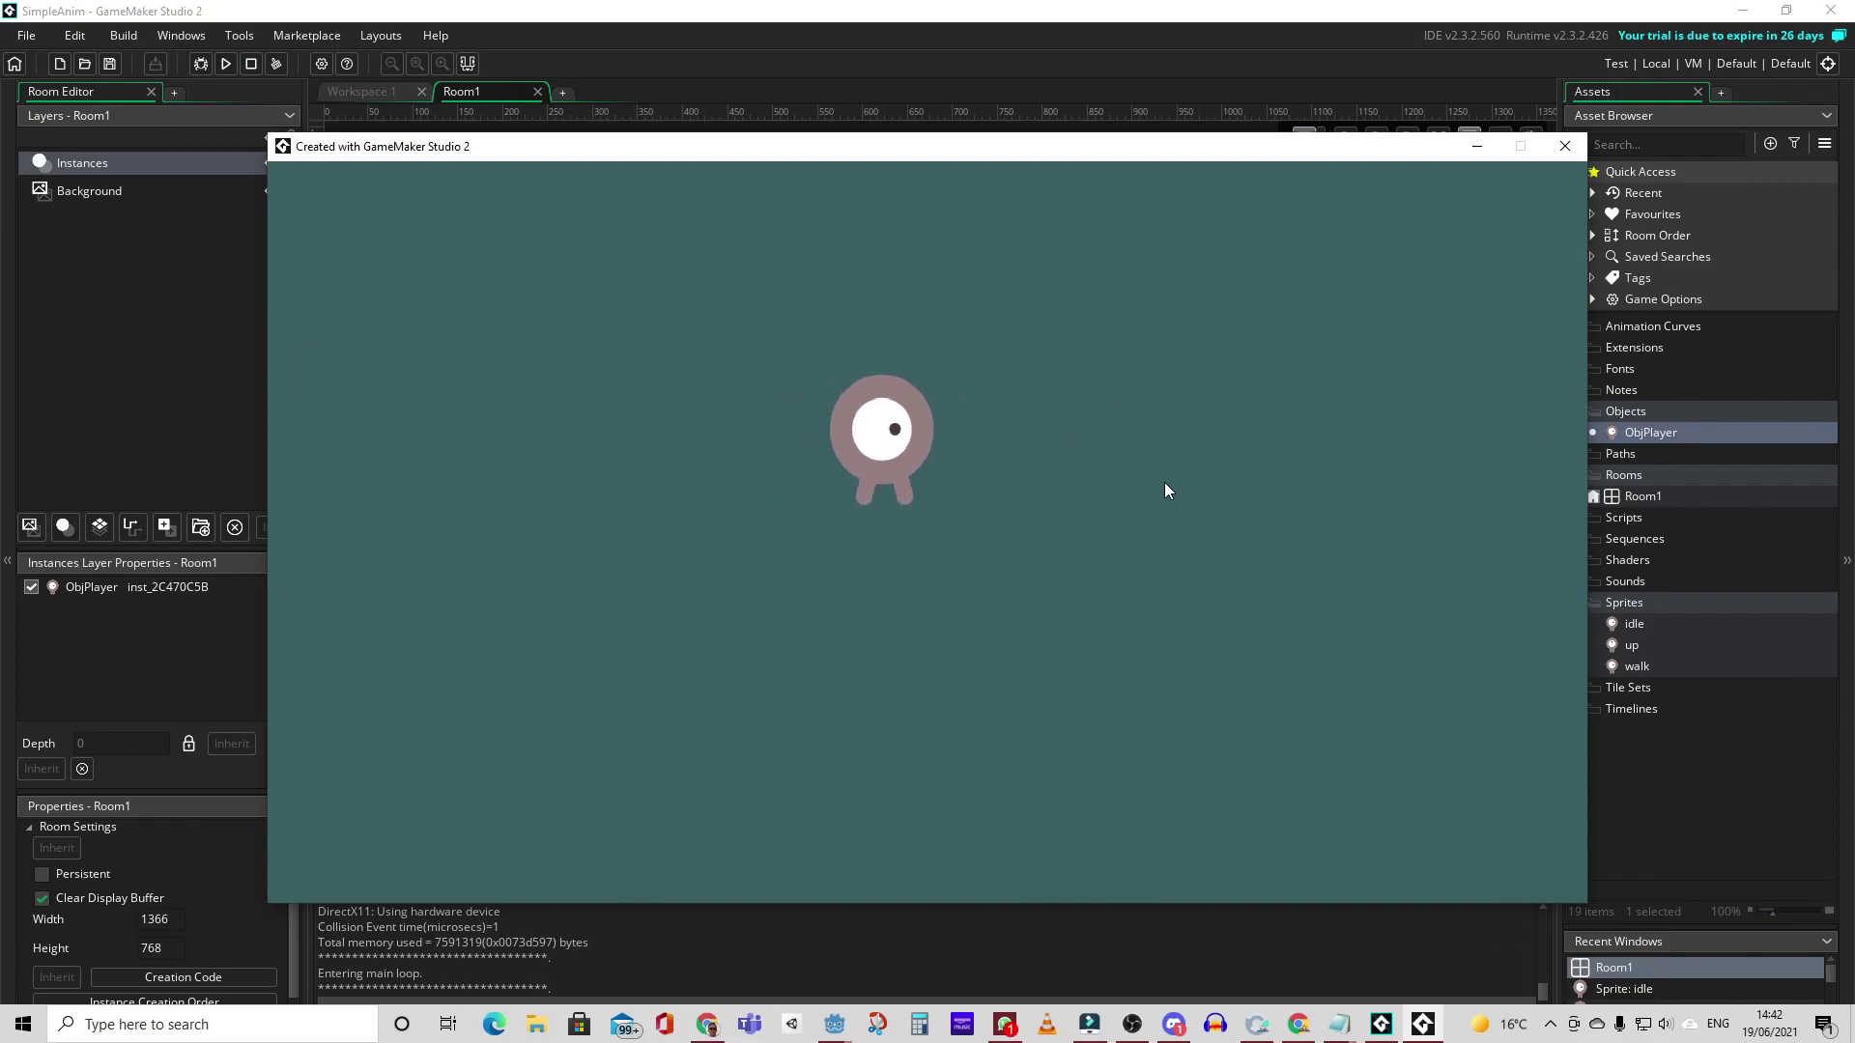
key("Right")
key("Left")
left_click(1566, 155)
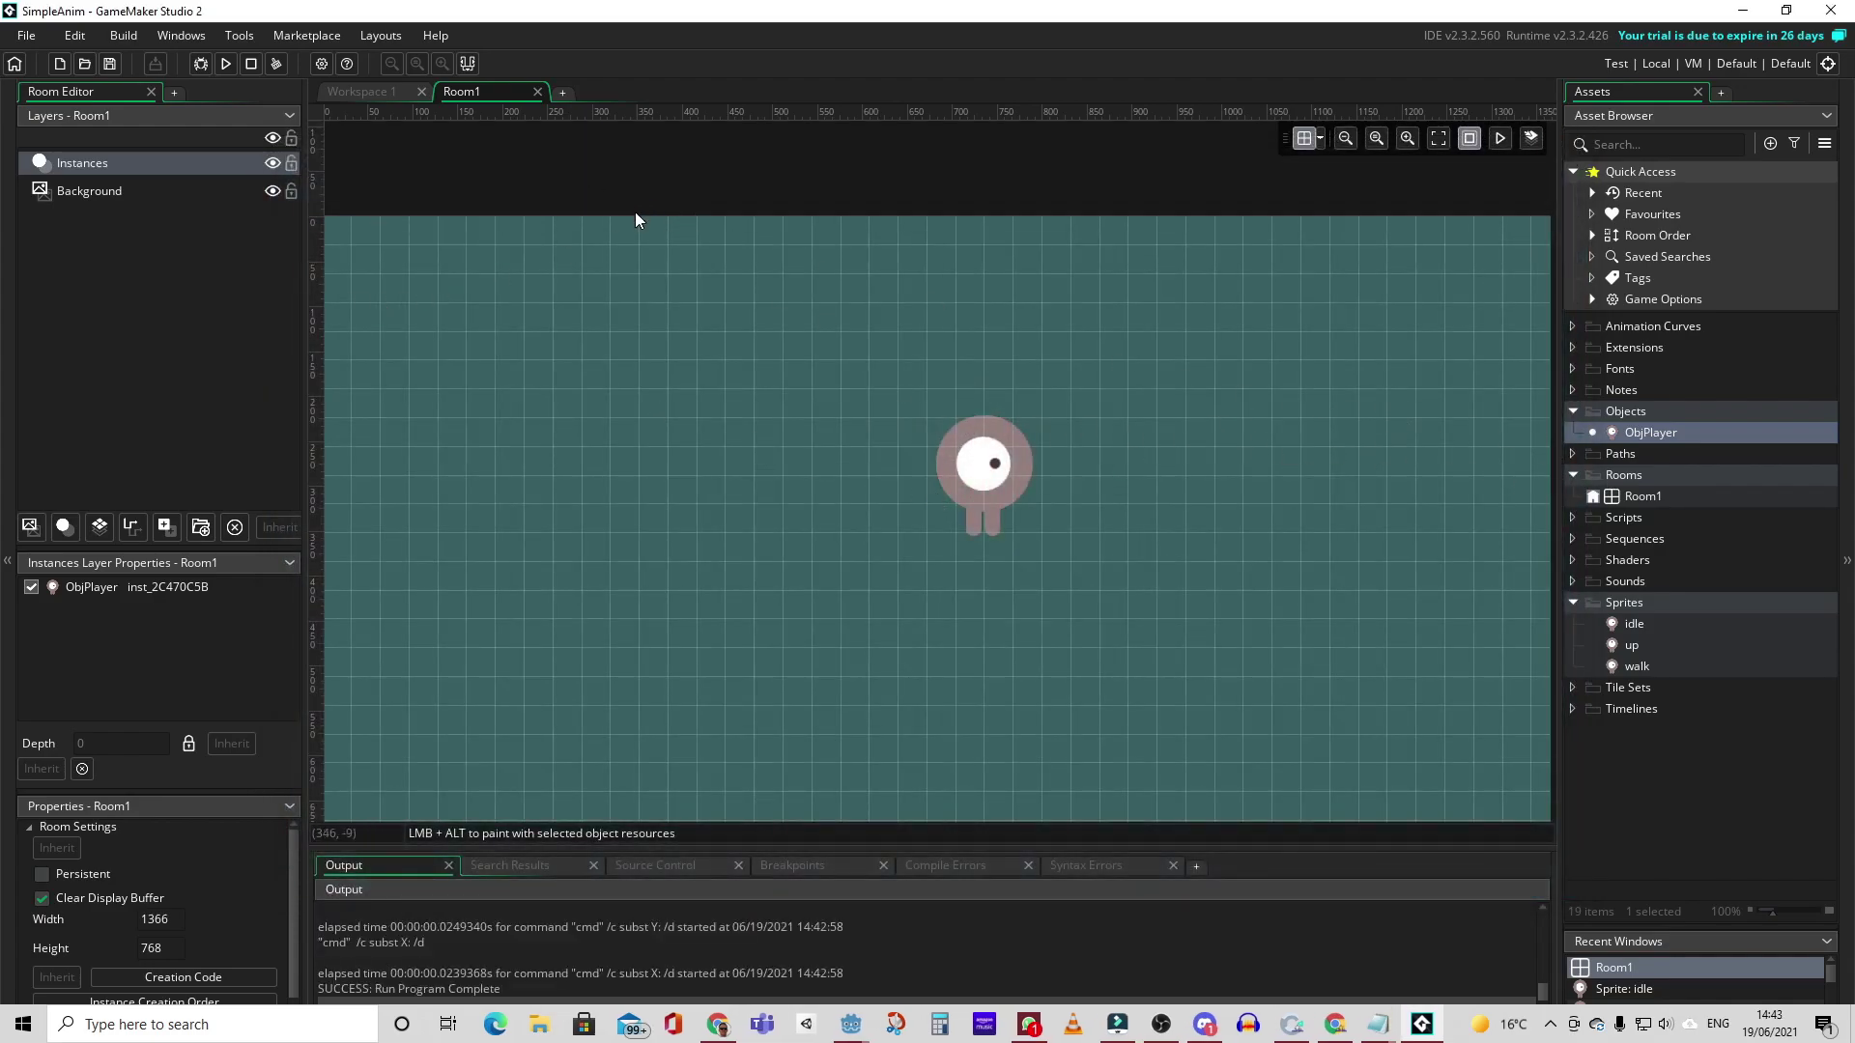
- Add a Key Down No Key event that sets ObjPlayer's sprite to idle and speed 0
left_click(360, 91)
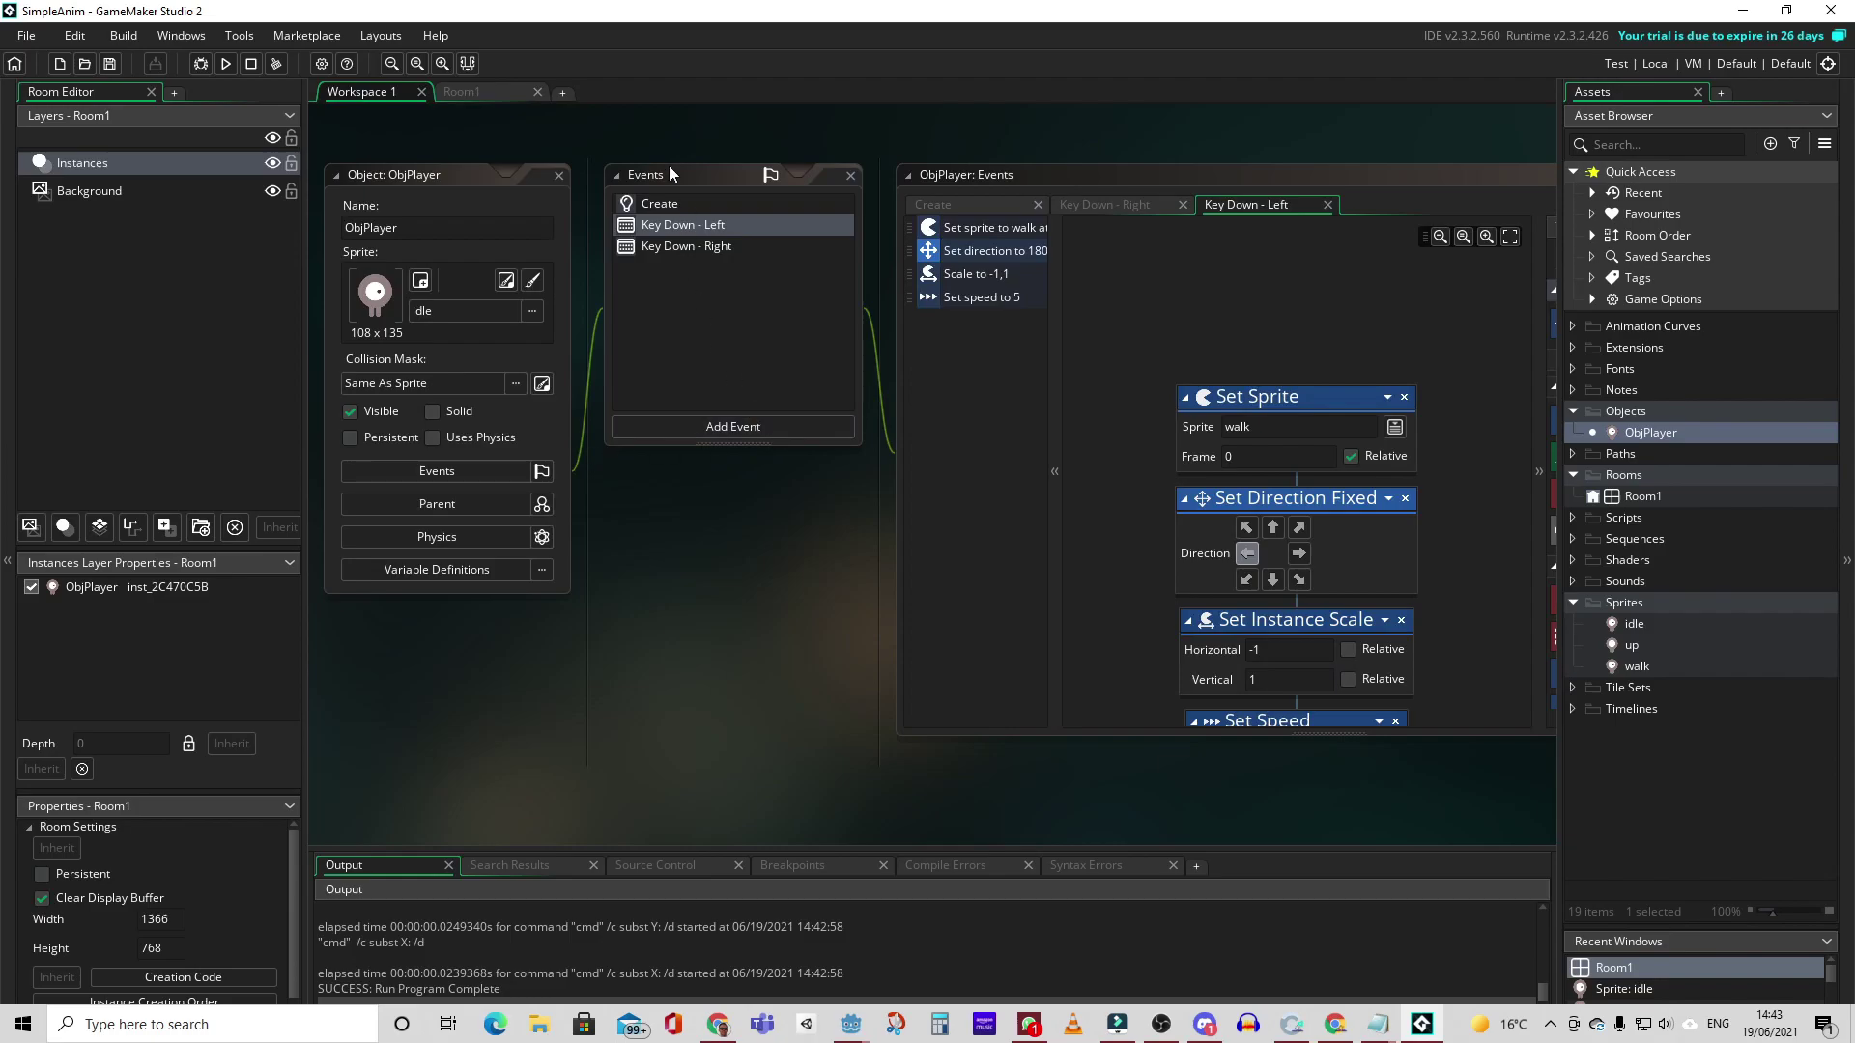
left_click(701, 431)
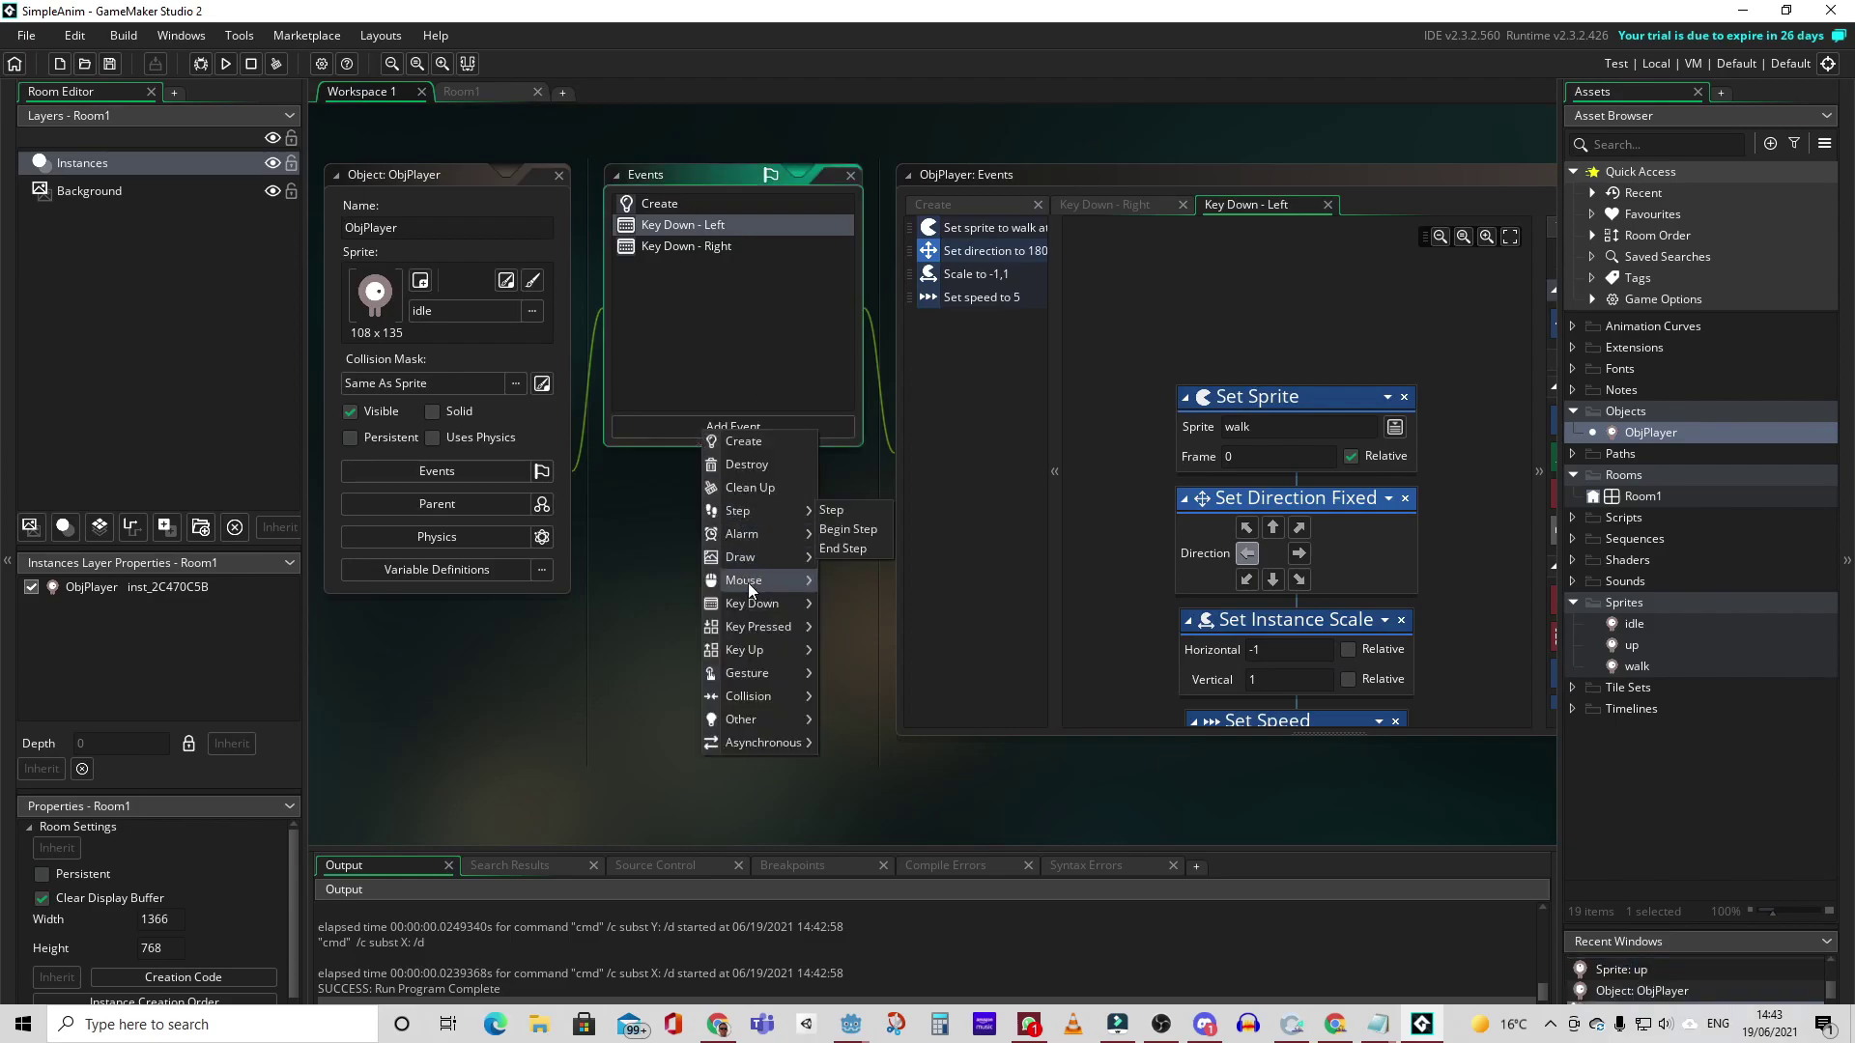
mouse_move(757, 605)
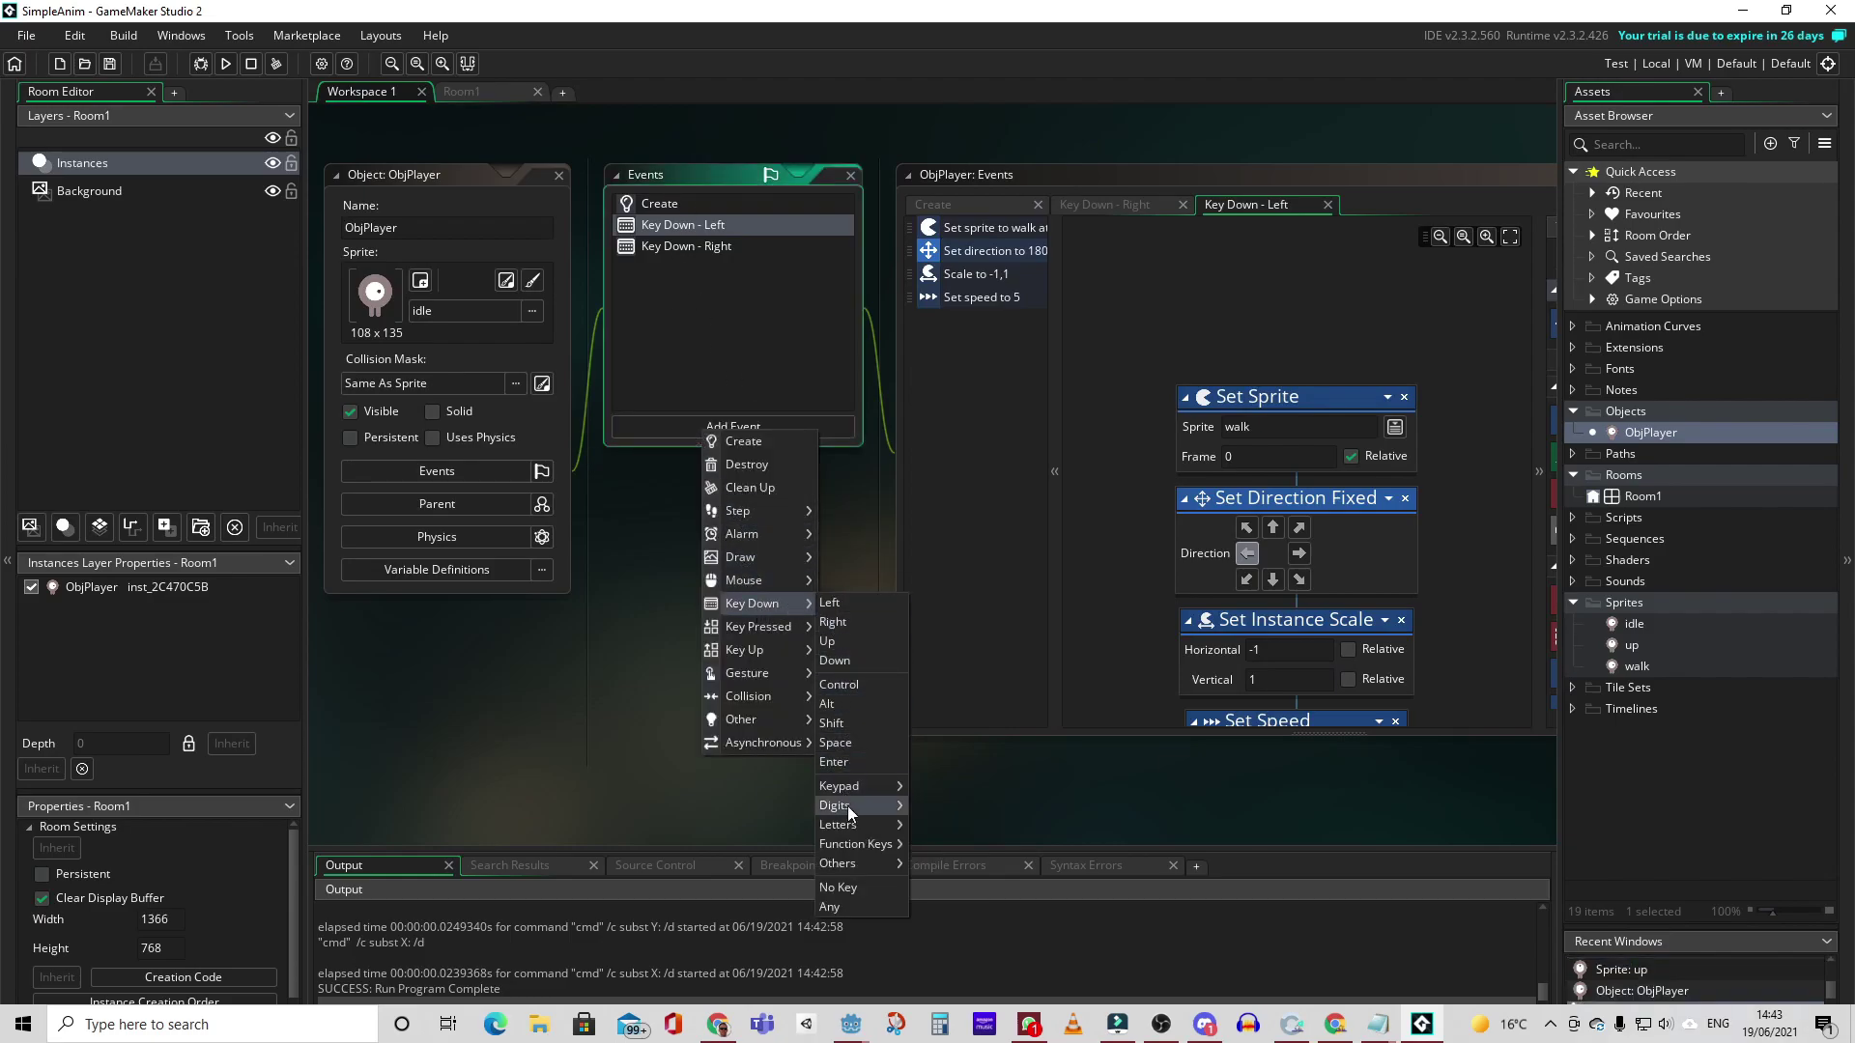
left_click(836, 887)
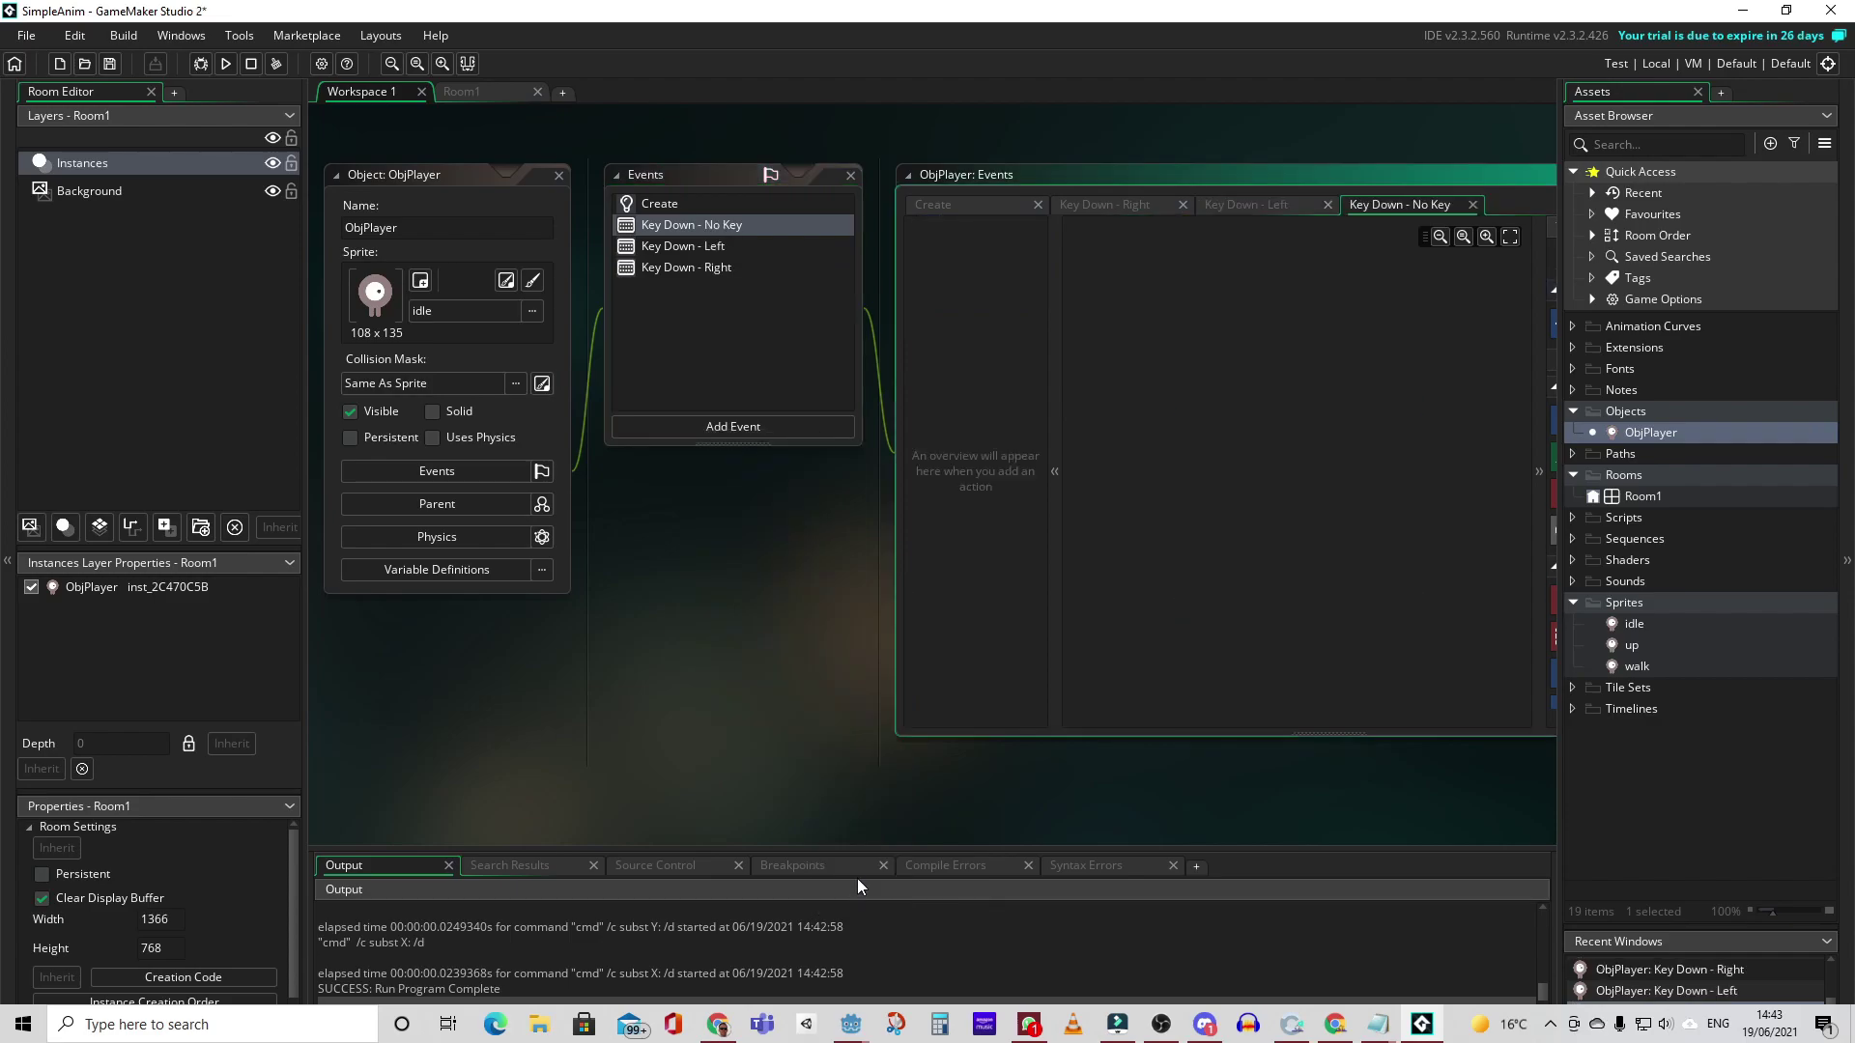
left_click(1201, 174)
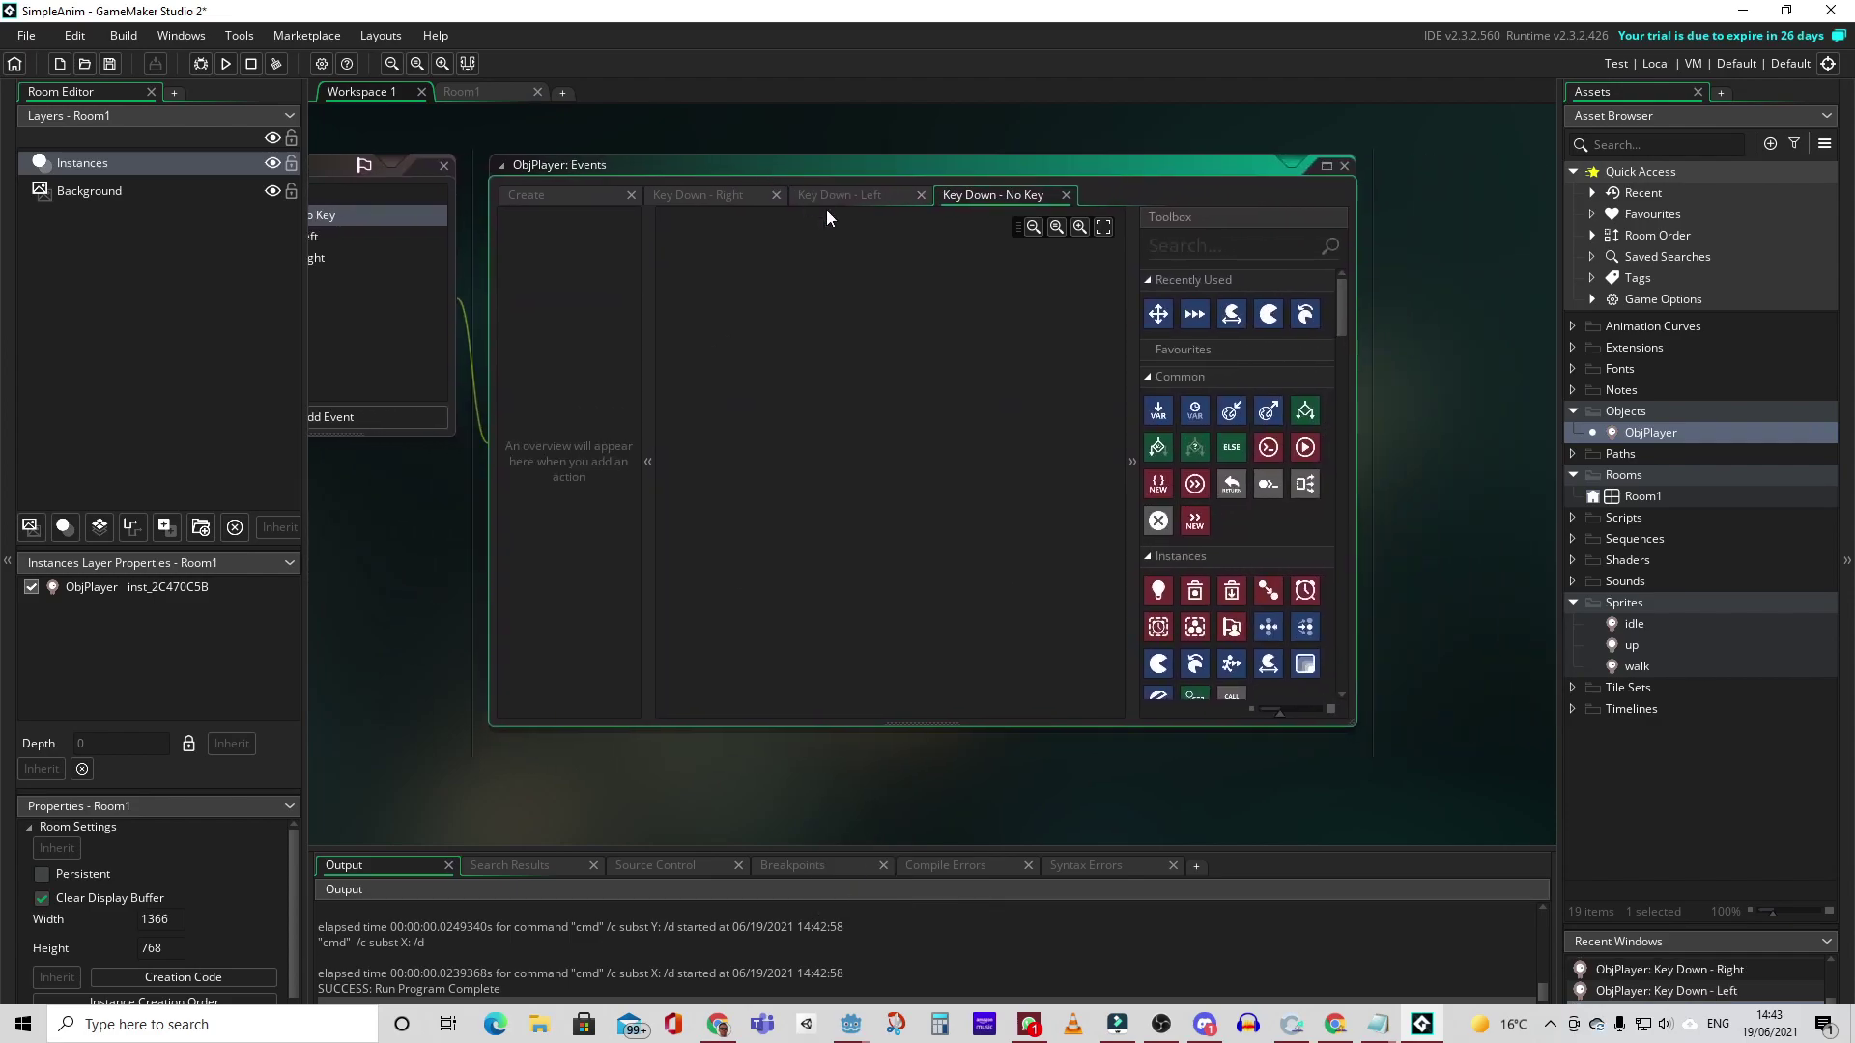
left_click_drag(1268, 313, 965, 356)
left_click(987, 416)
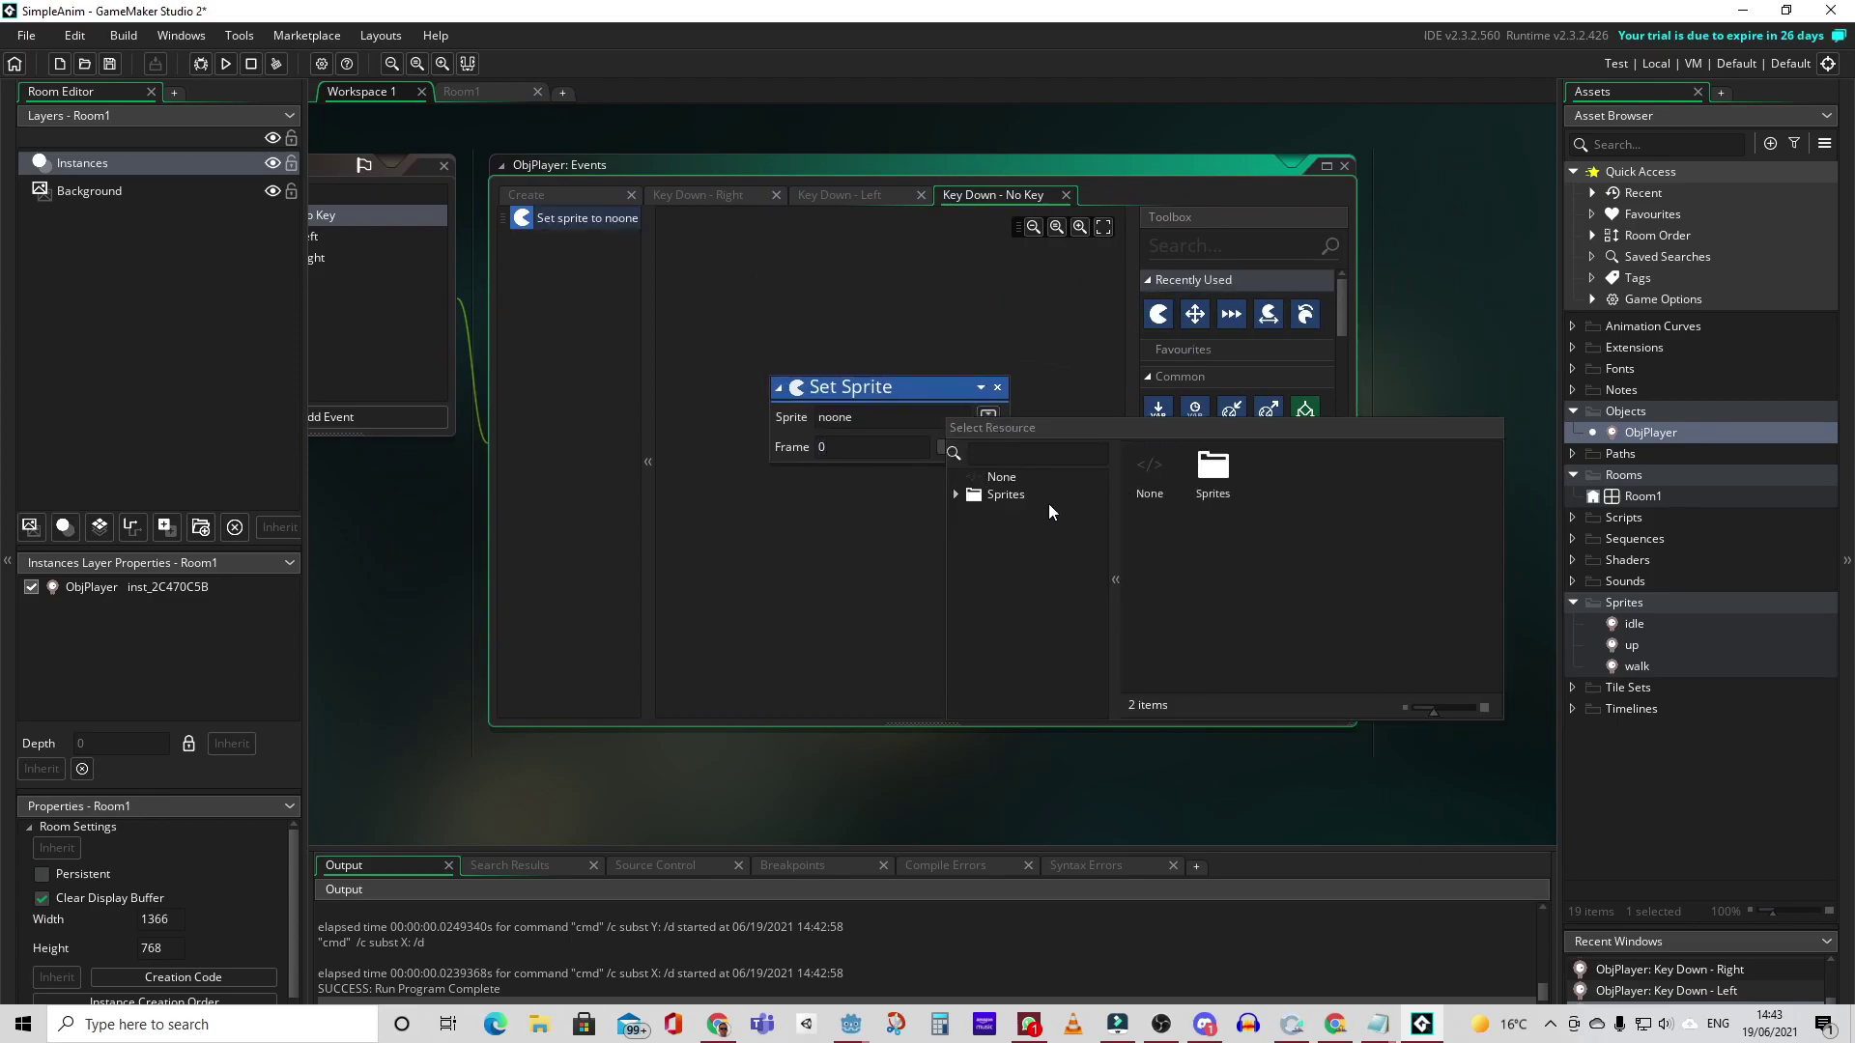
left_click(1044, 499)
double_click(1216, 478)
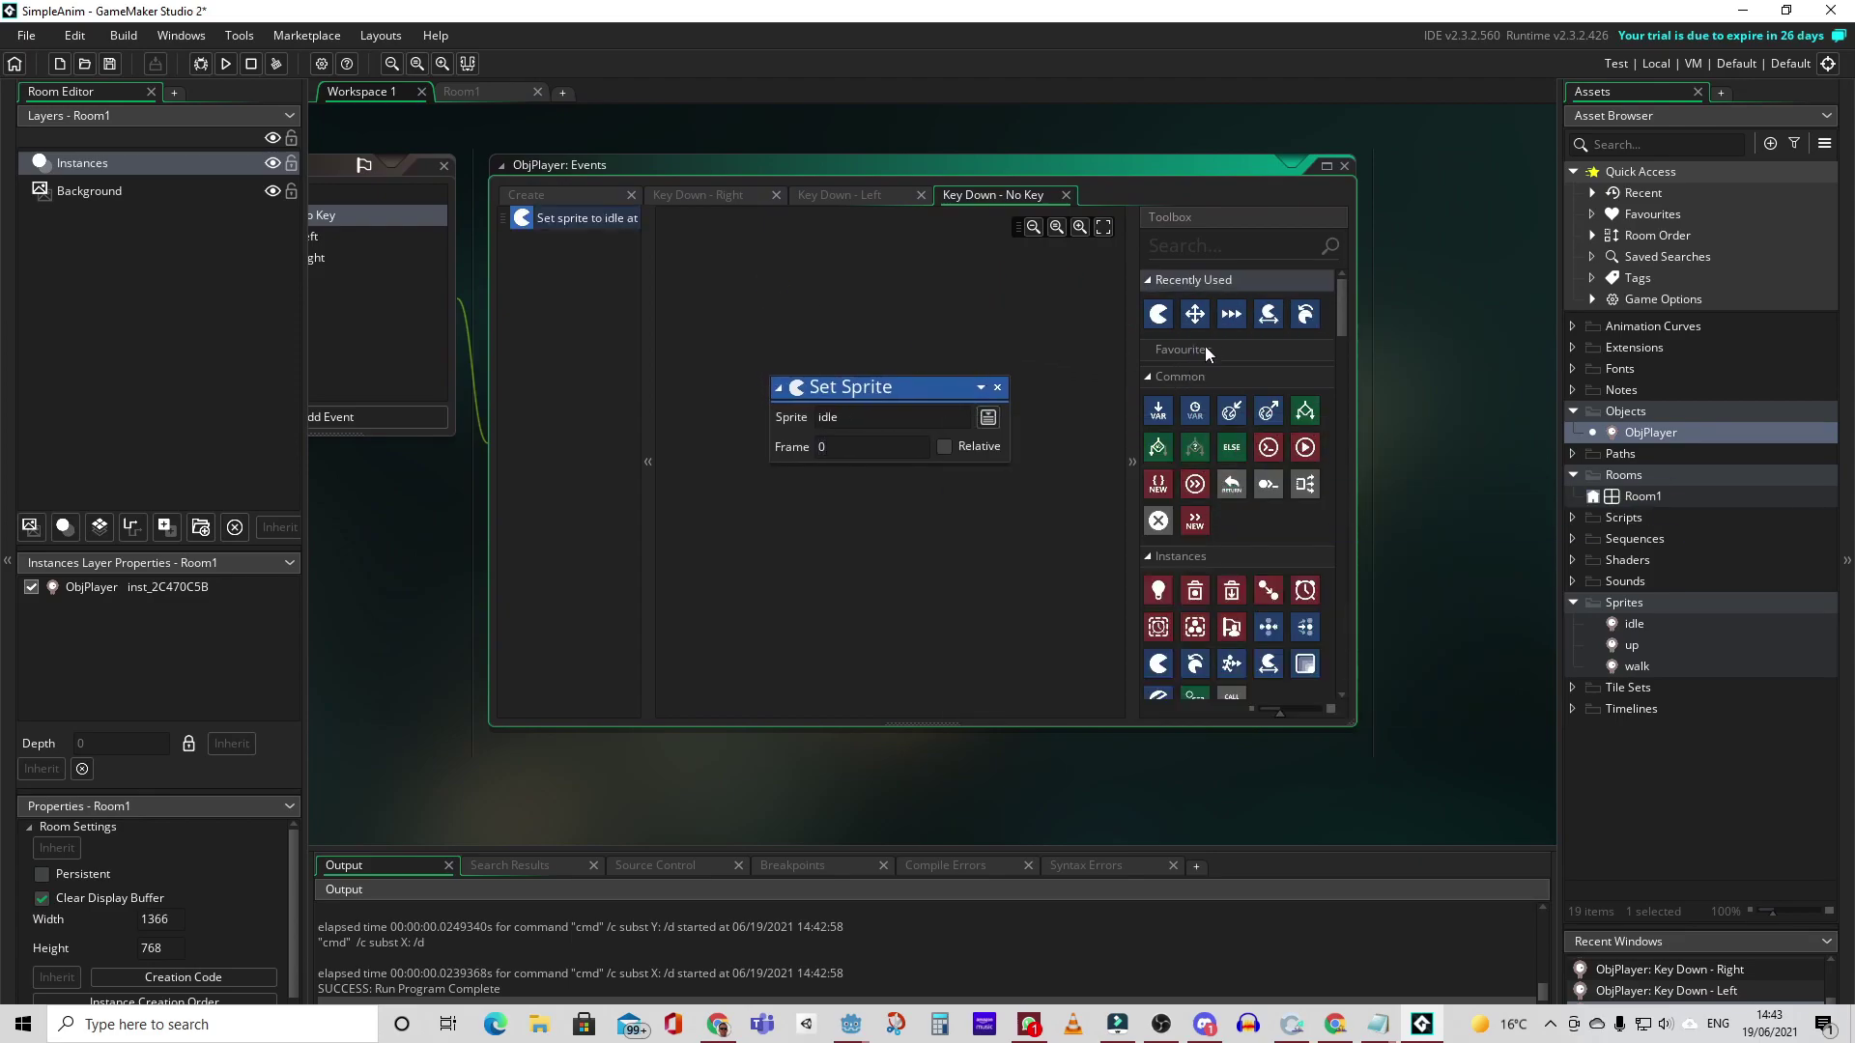
left_click_drag(1231, 314, 876, 556)
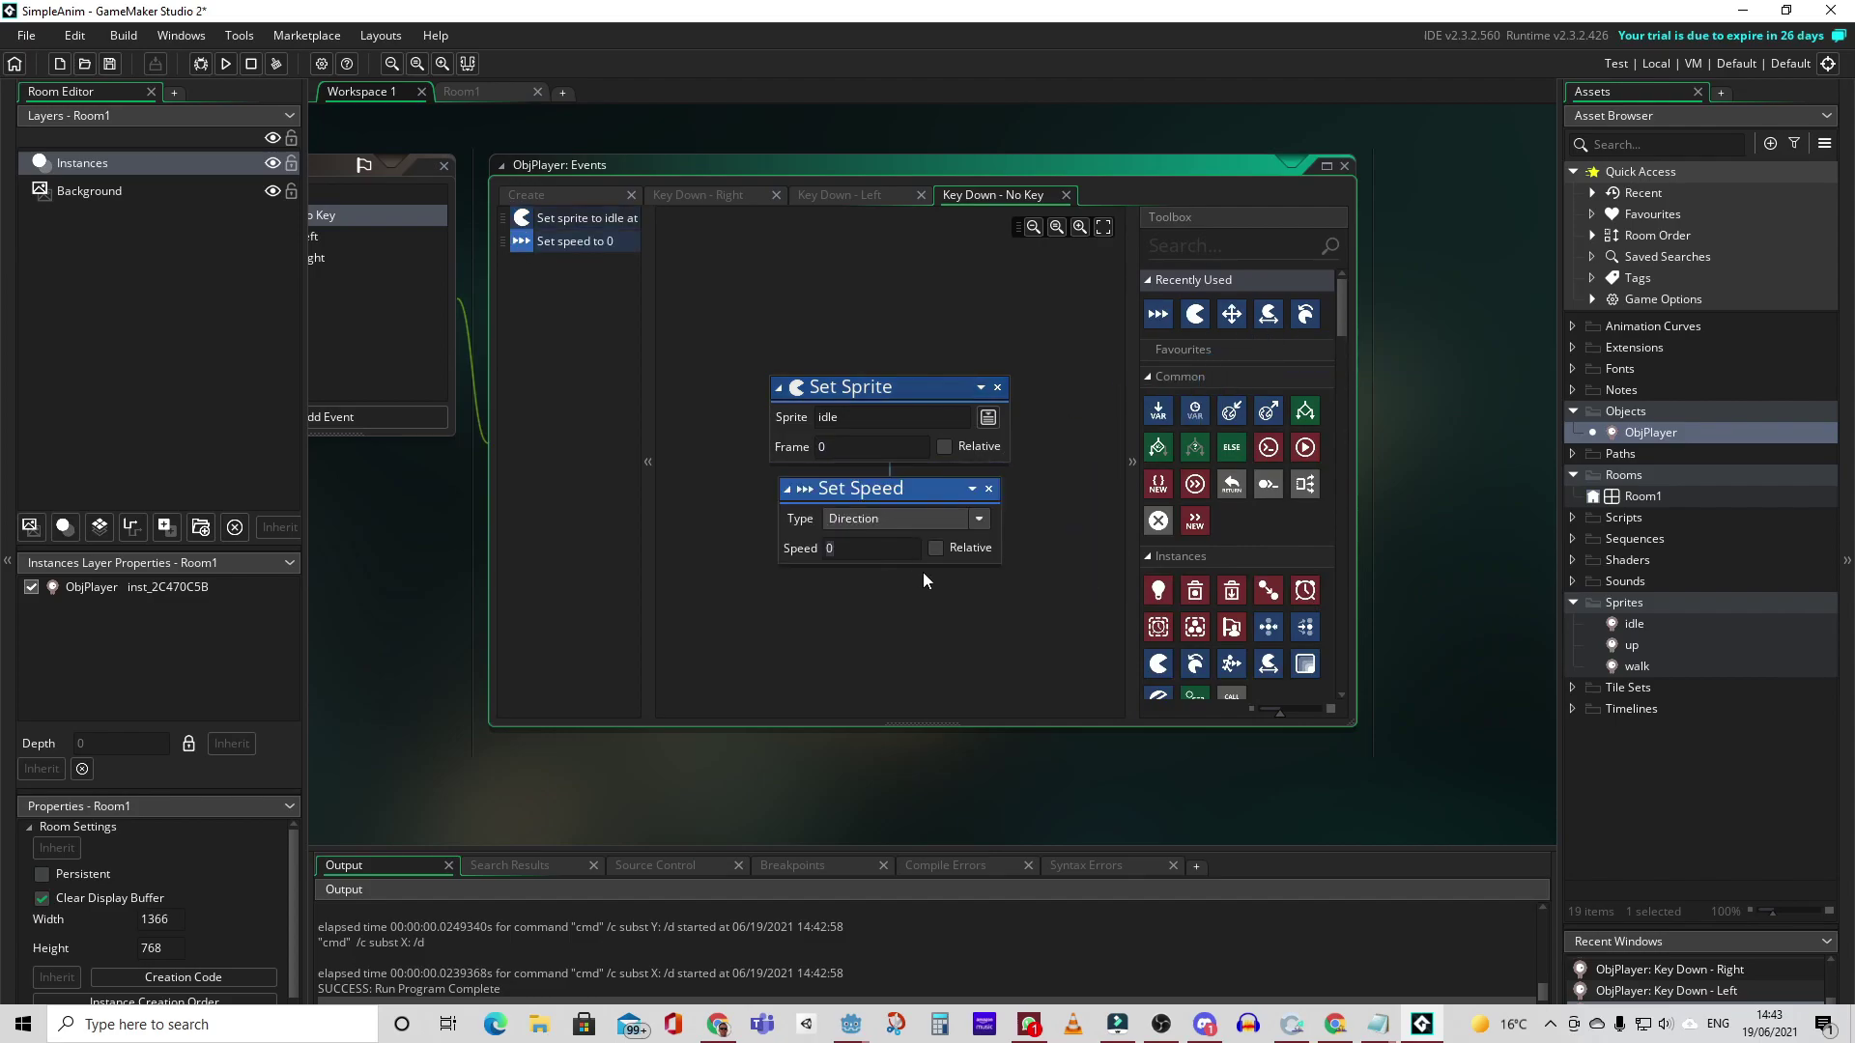
- Run the game with F5 and test walking left and right, then standing idle
key("F5")
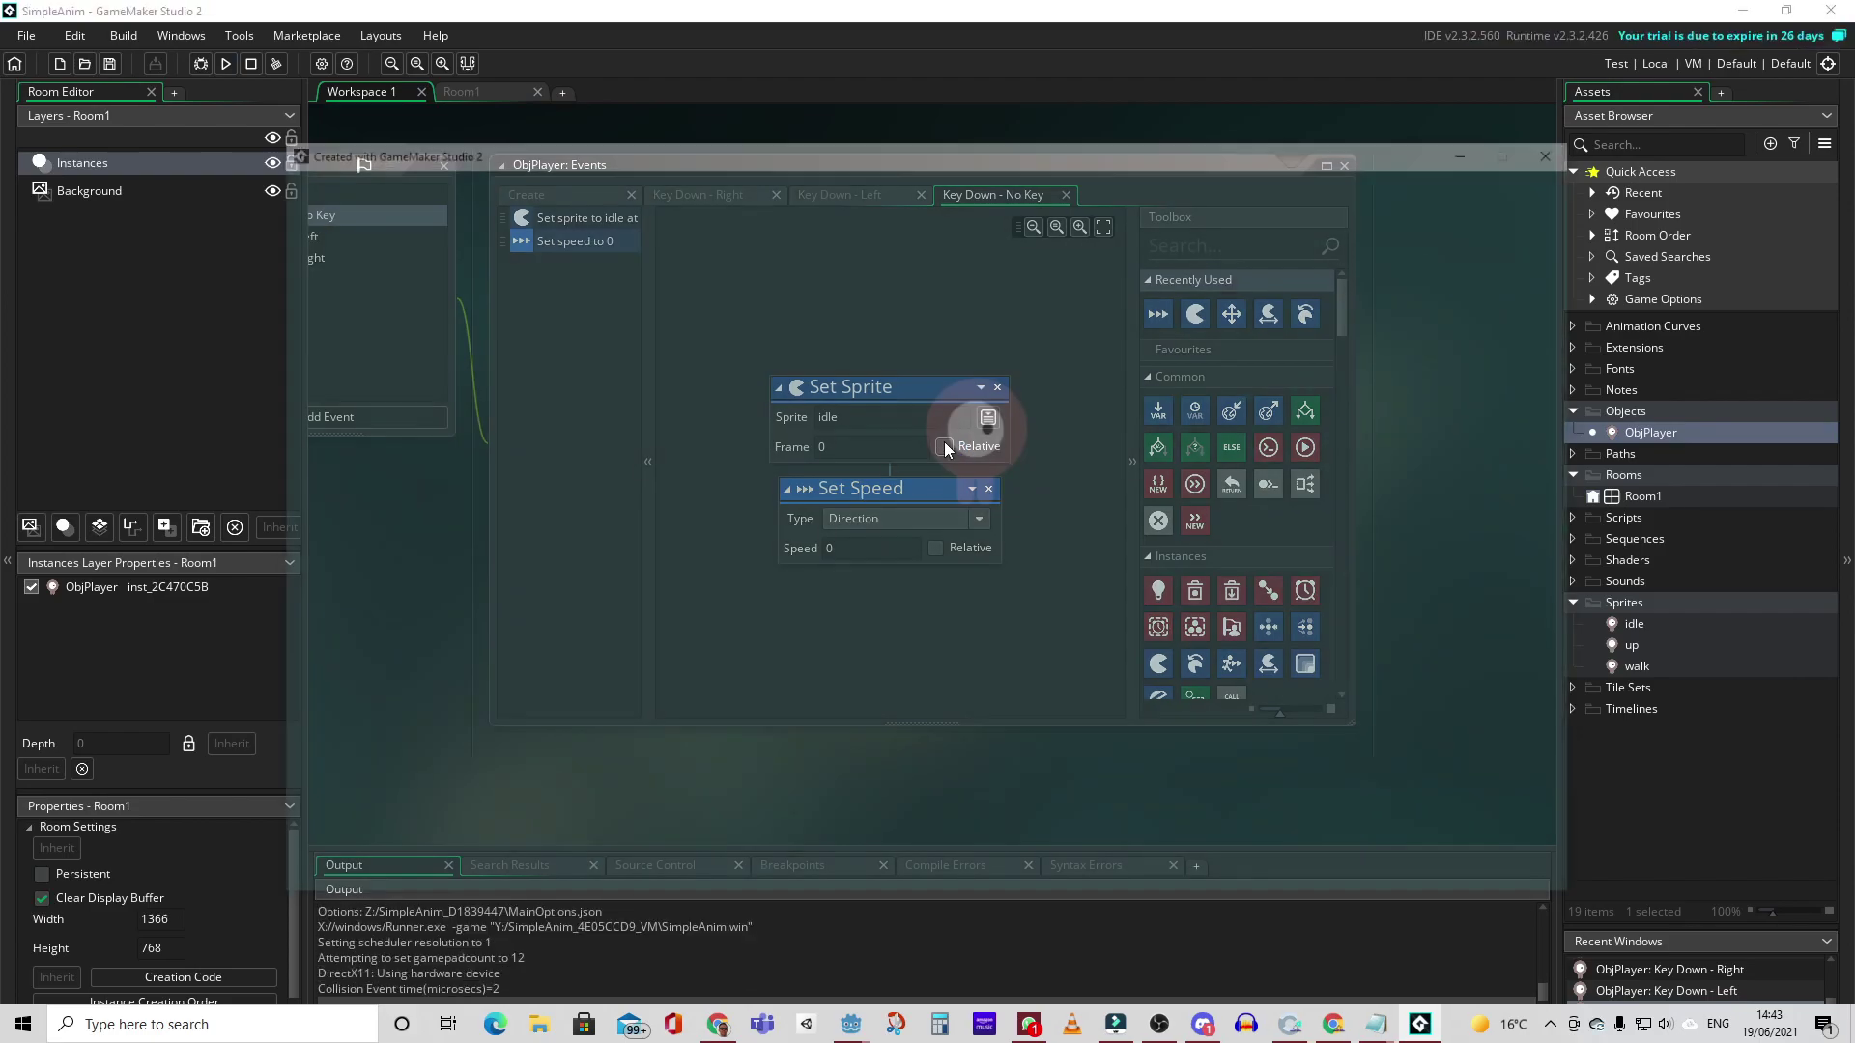
key("Left")
key("Right")
key("Left")
key("Right")
key("Left")
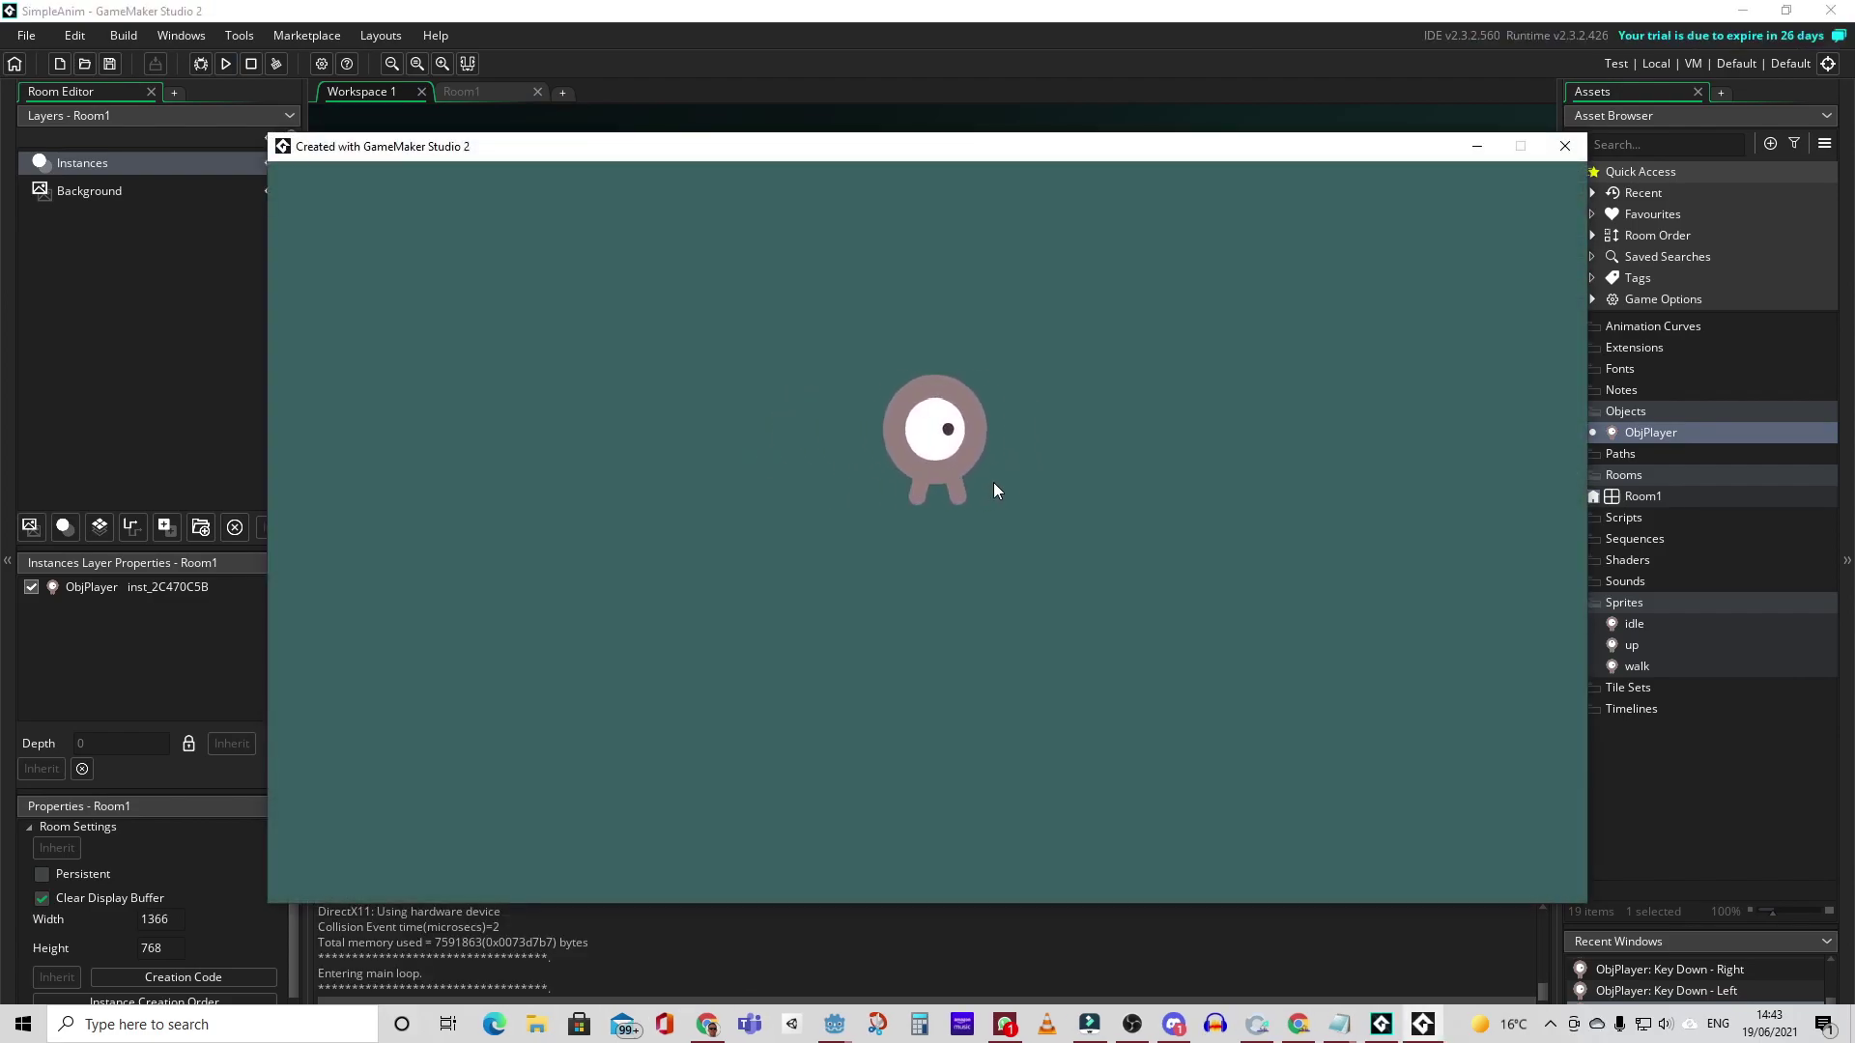
key("Left")
left_click(1559, 147)
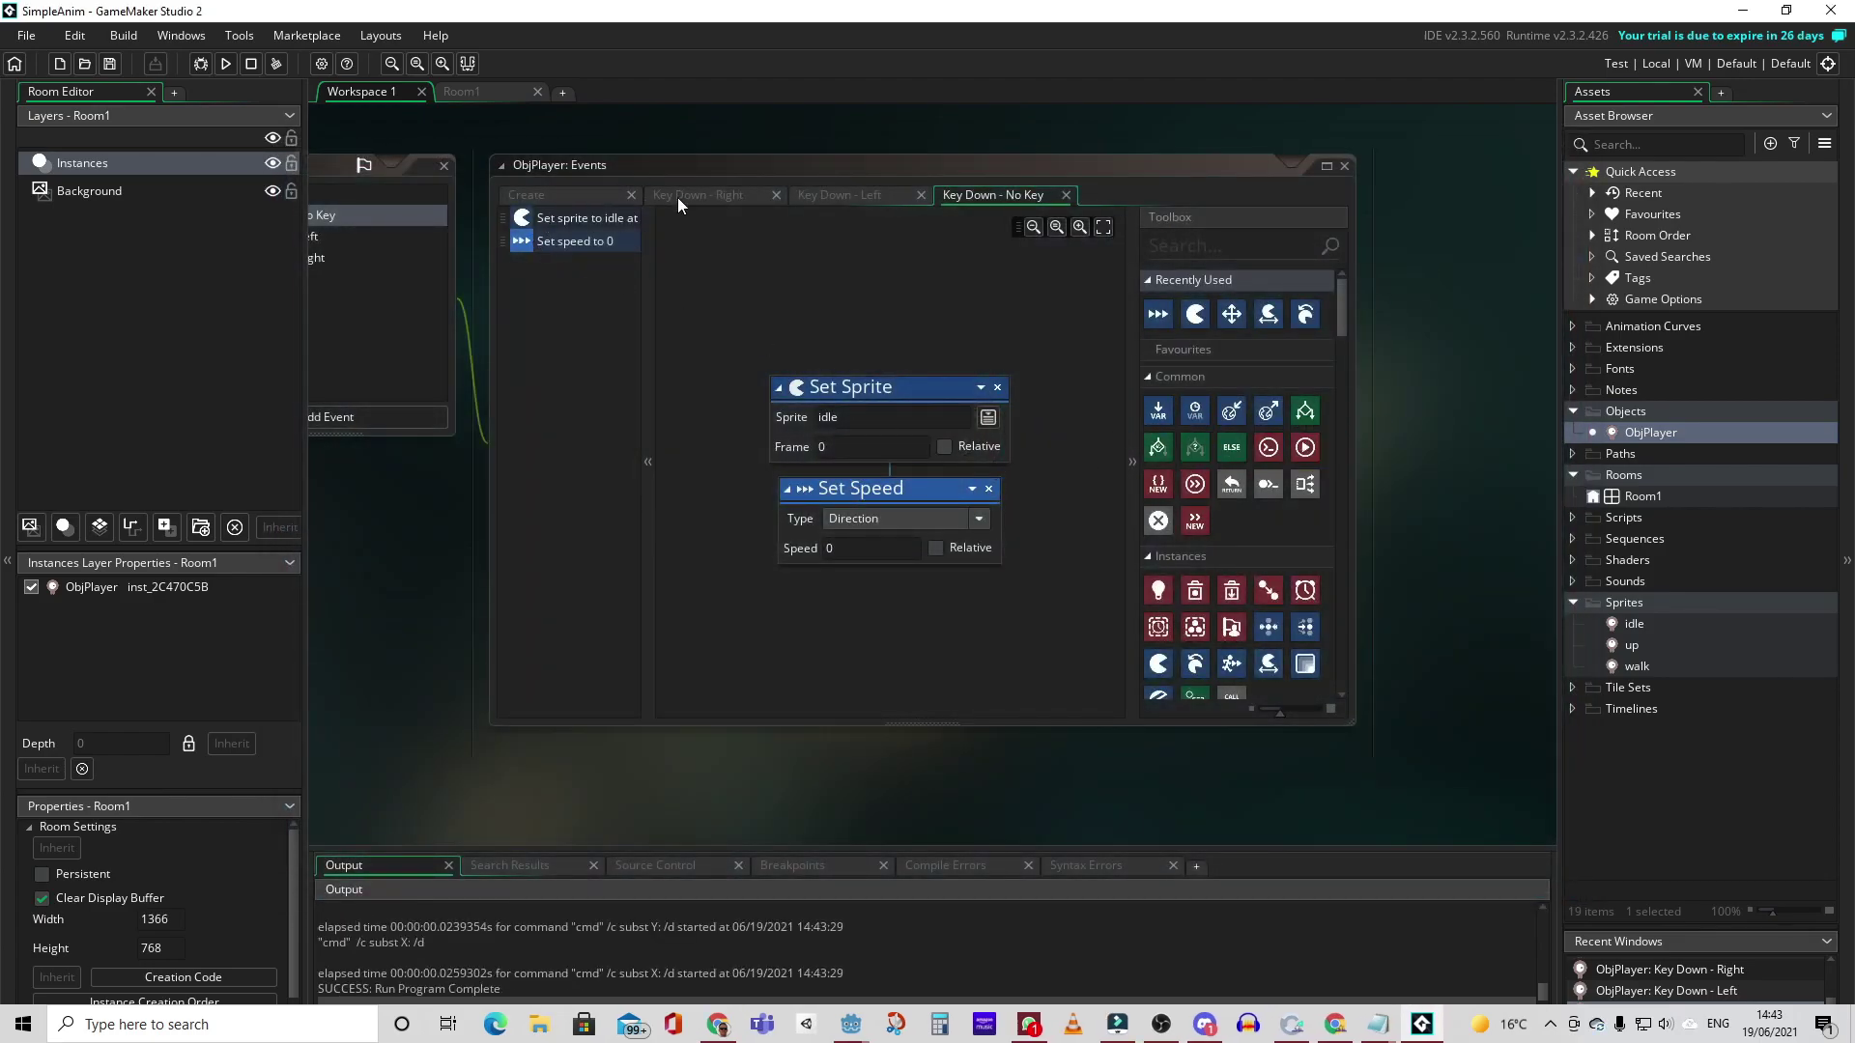
- Add a Key Down Up event with a Set Sprite action using the up sprite
middle_click_drag(698, 160, 1179, 245)
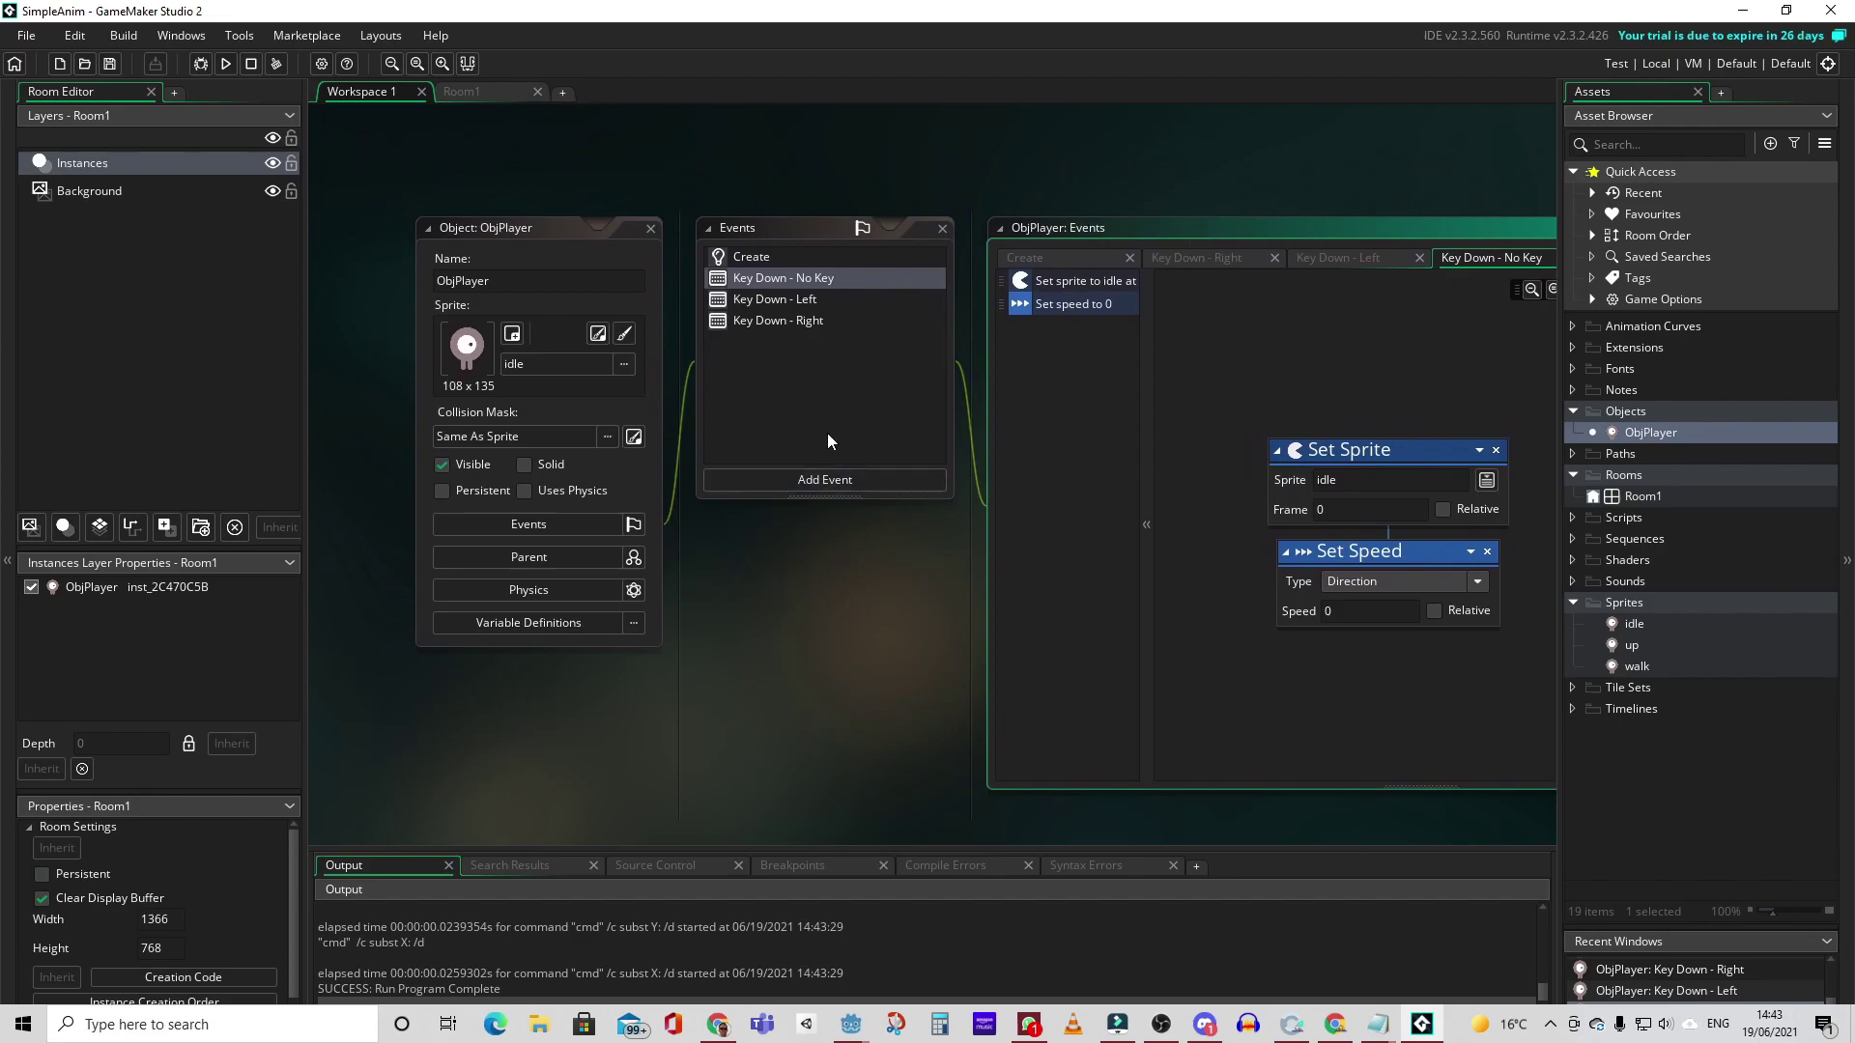
left_click(797, 479)
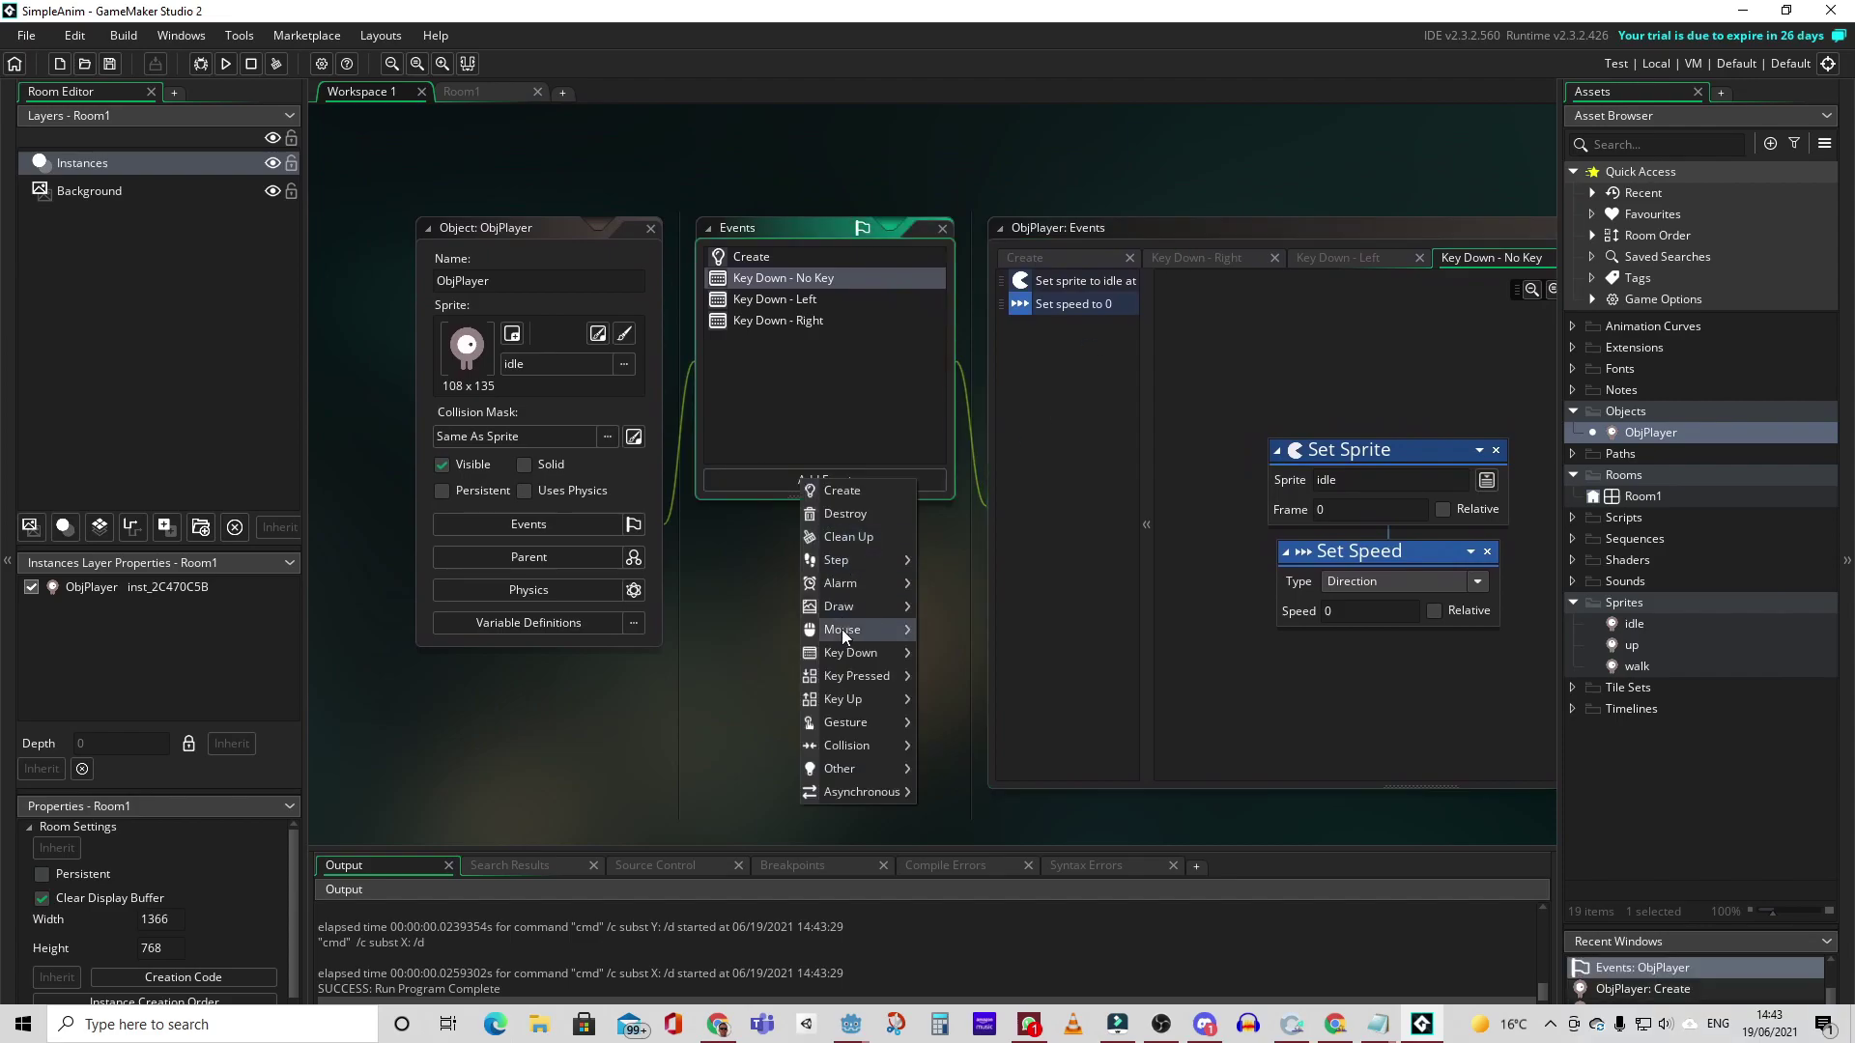
mouse_move(860, 653)
left_click(952, 697)
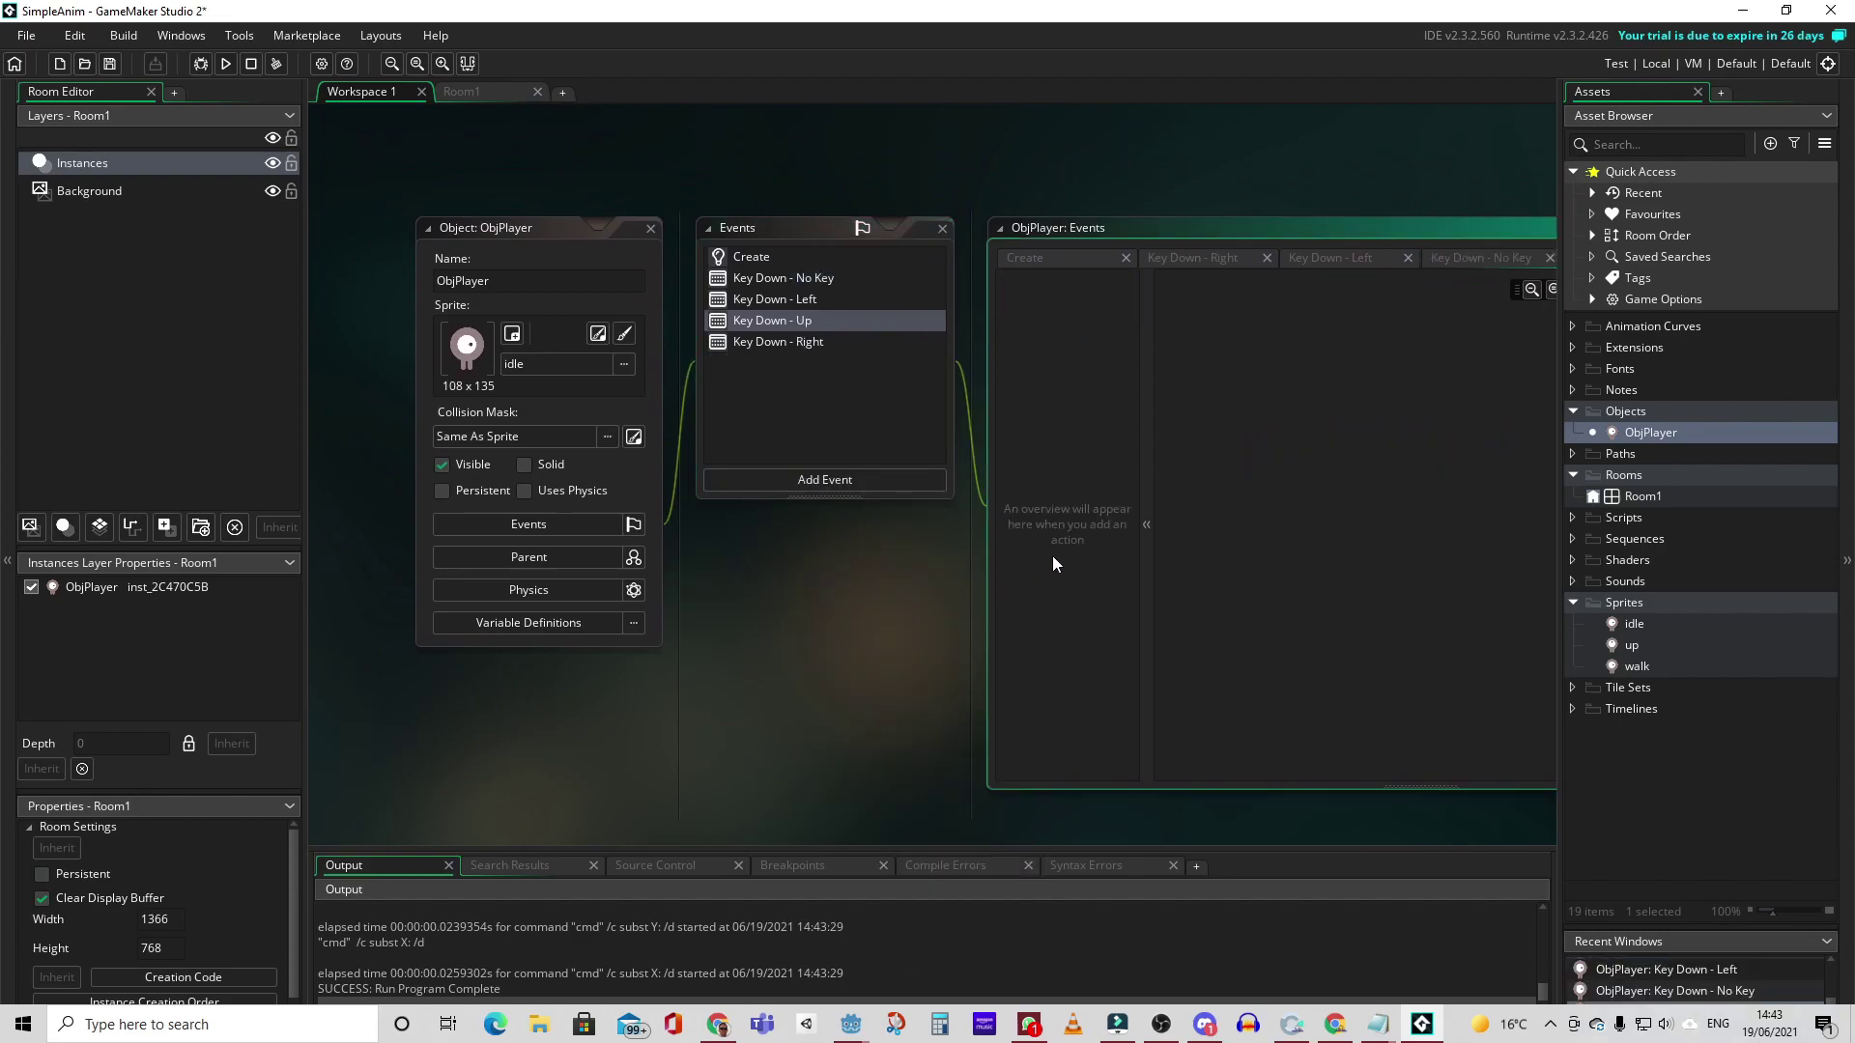
left_click_drag(1232, 230, 837, 183)
left_click_drag(1309, 349, 927, 423)
left_click(1092, 454)
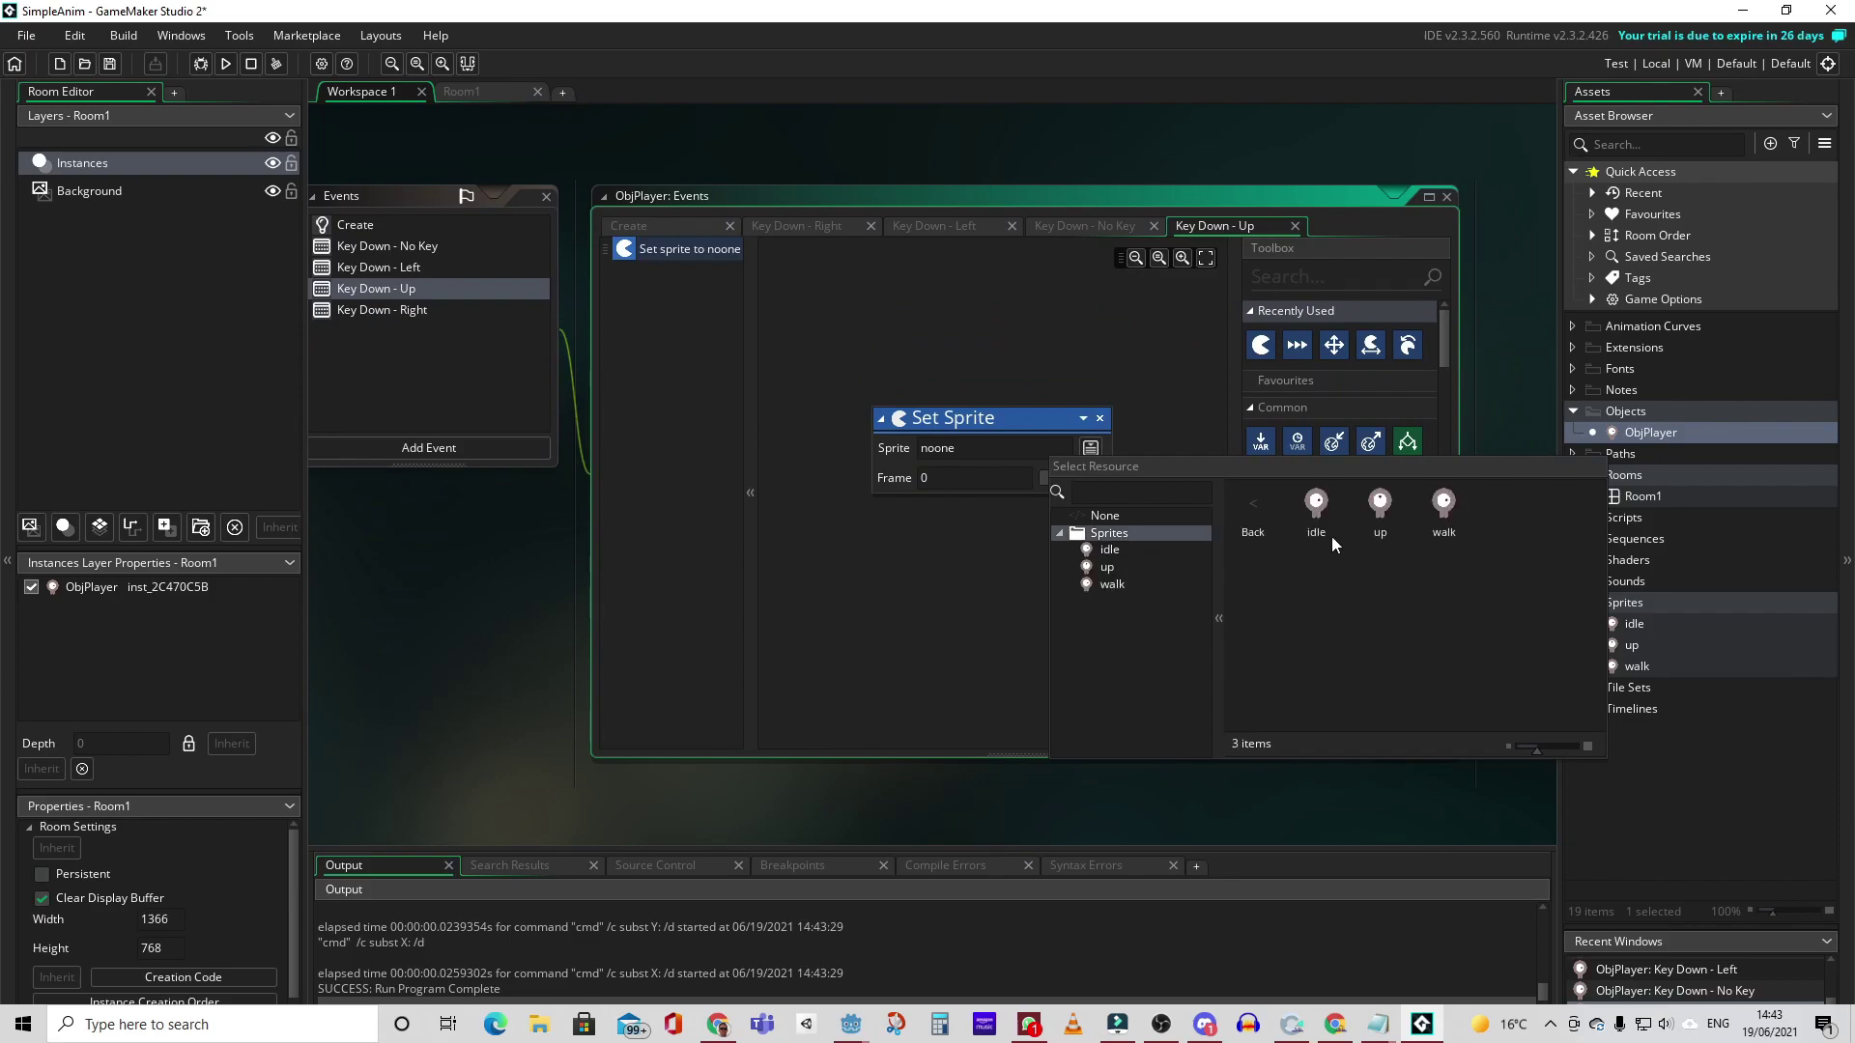
left_click(1378, 510)
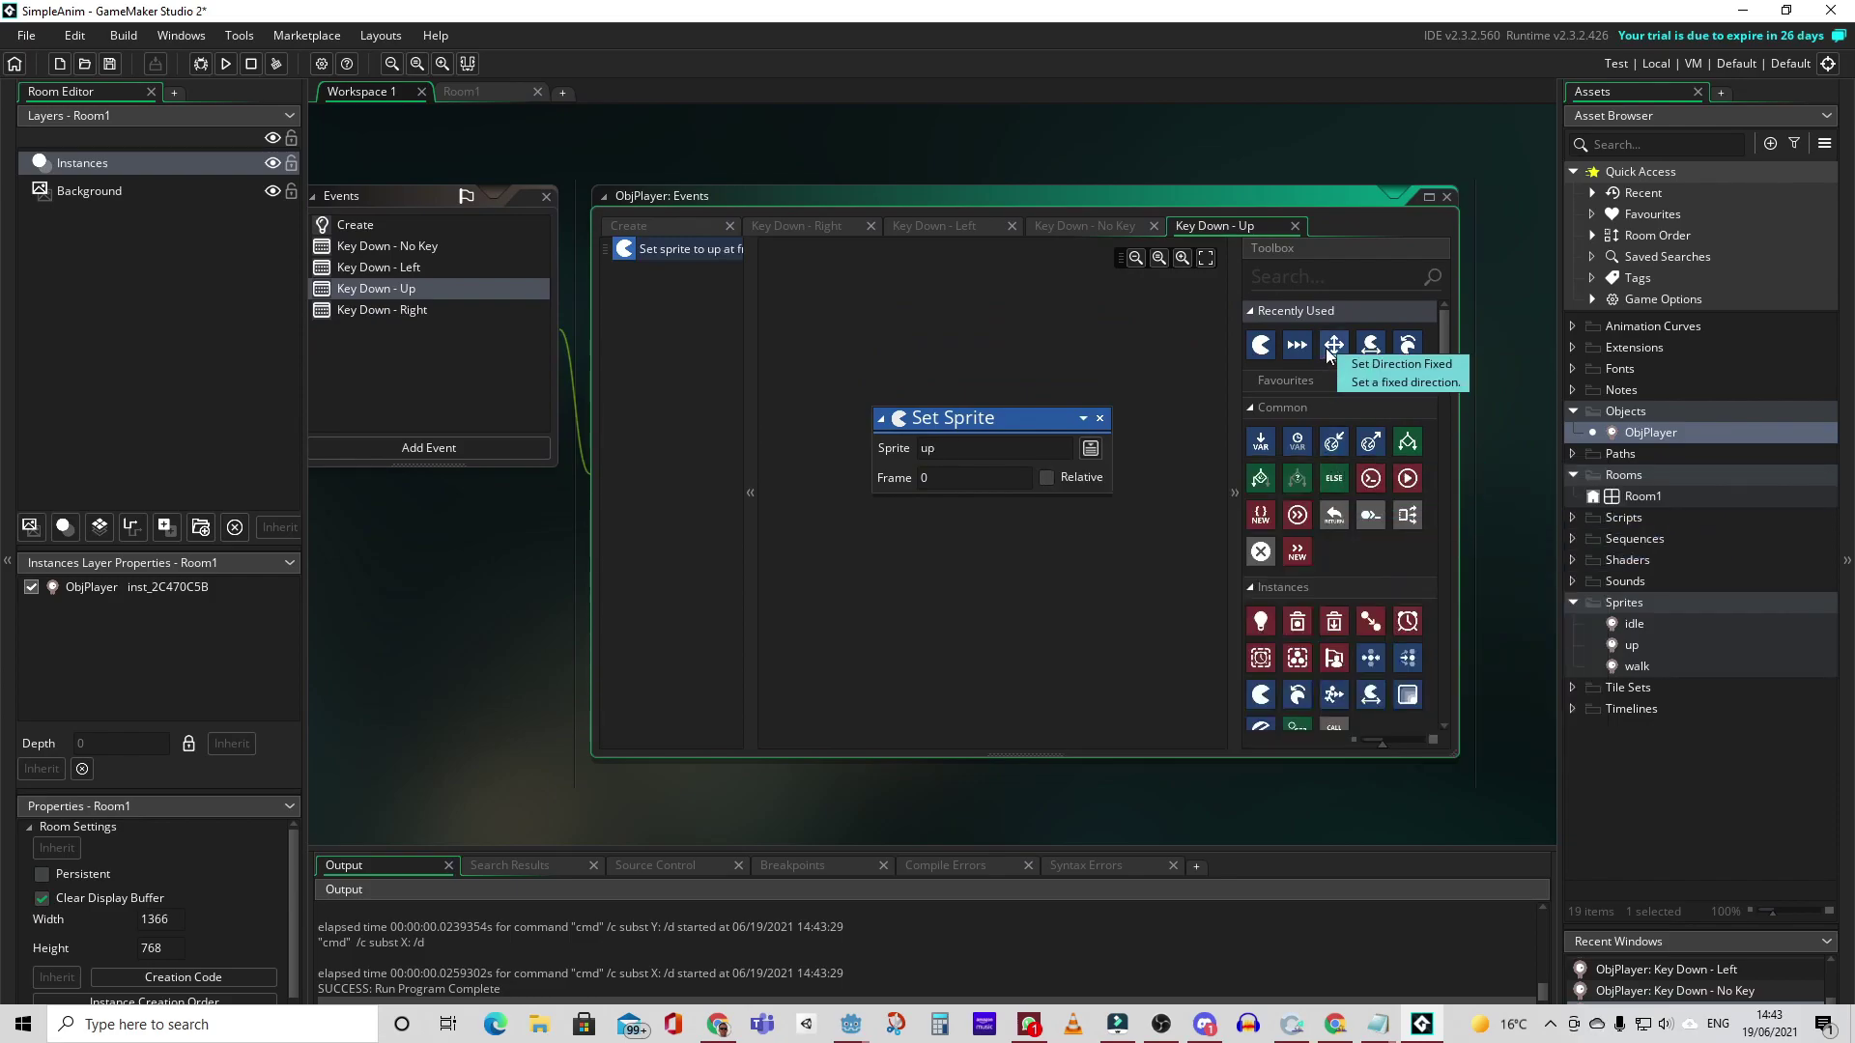
- Add a fixed upward direction, speed 5 and instance scale 1,1 to the Up event
left_click_drag(1334, 345, 985, 572)
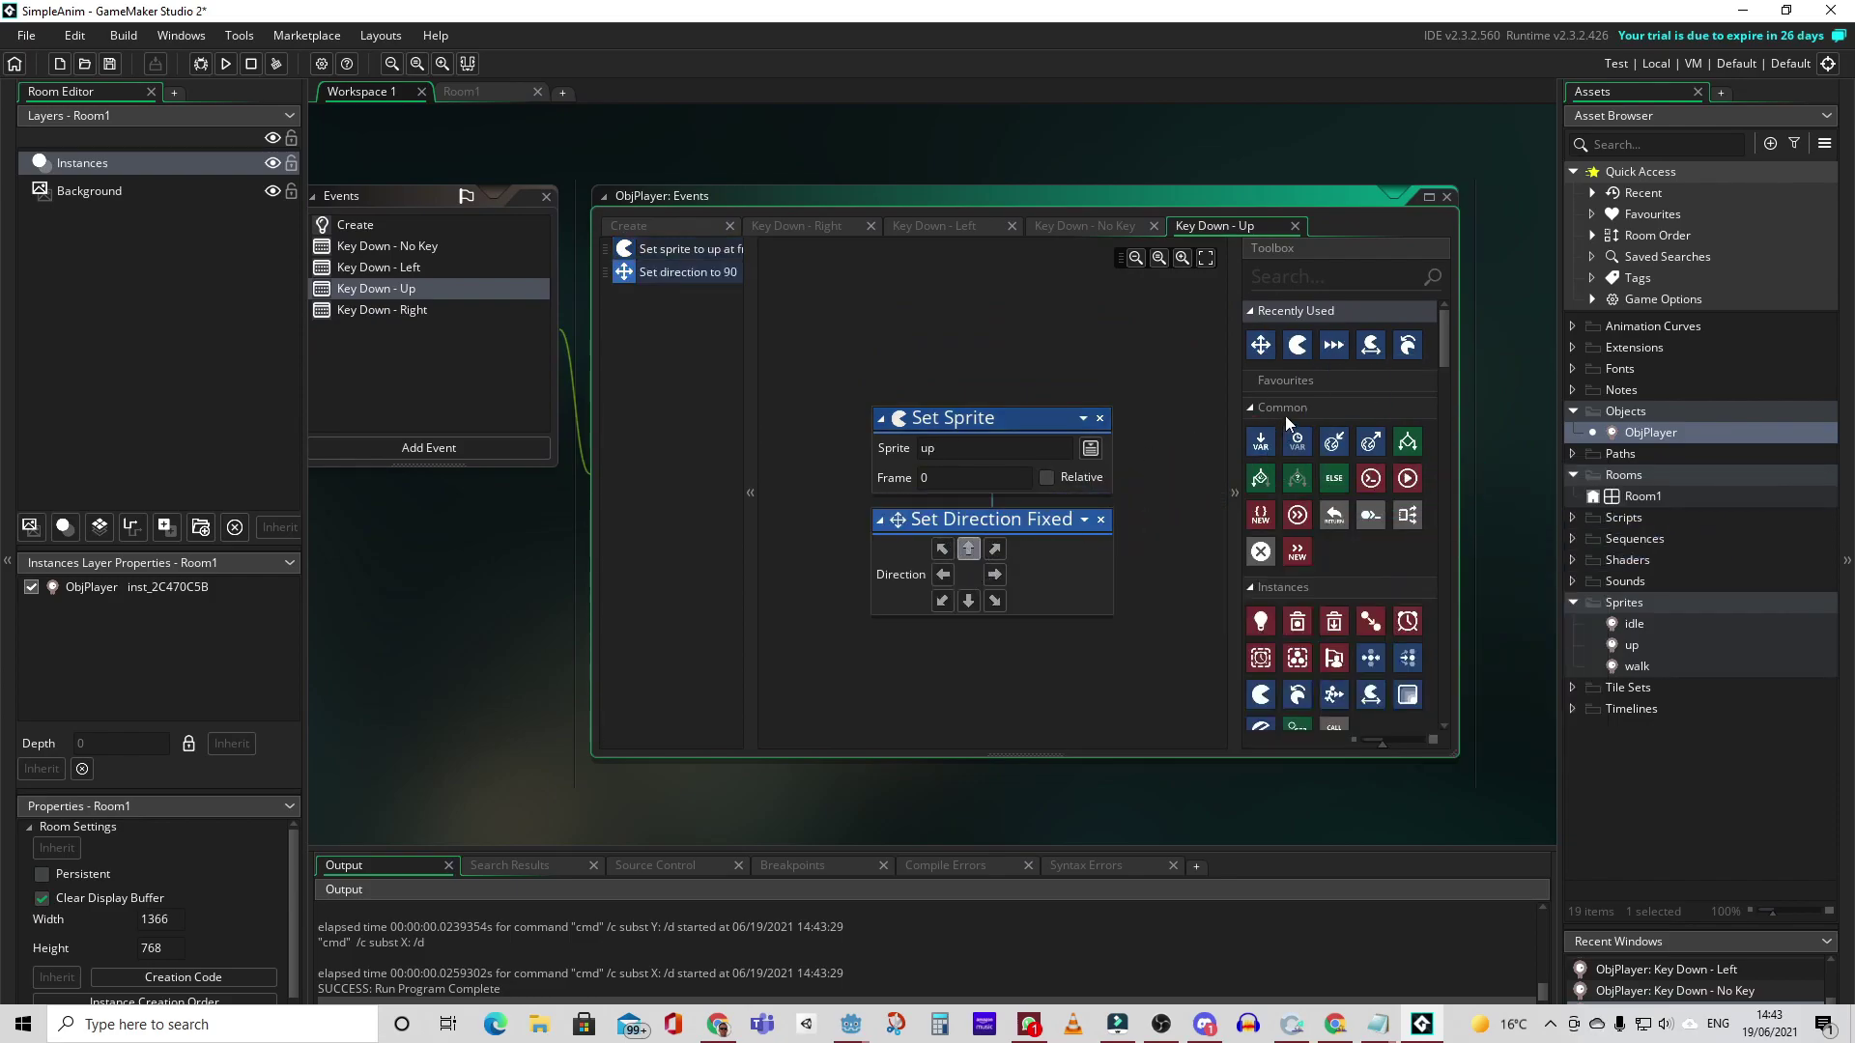
left_click_drag(1334, 345, 880, 641)
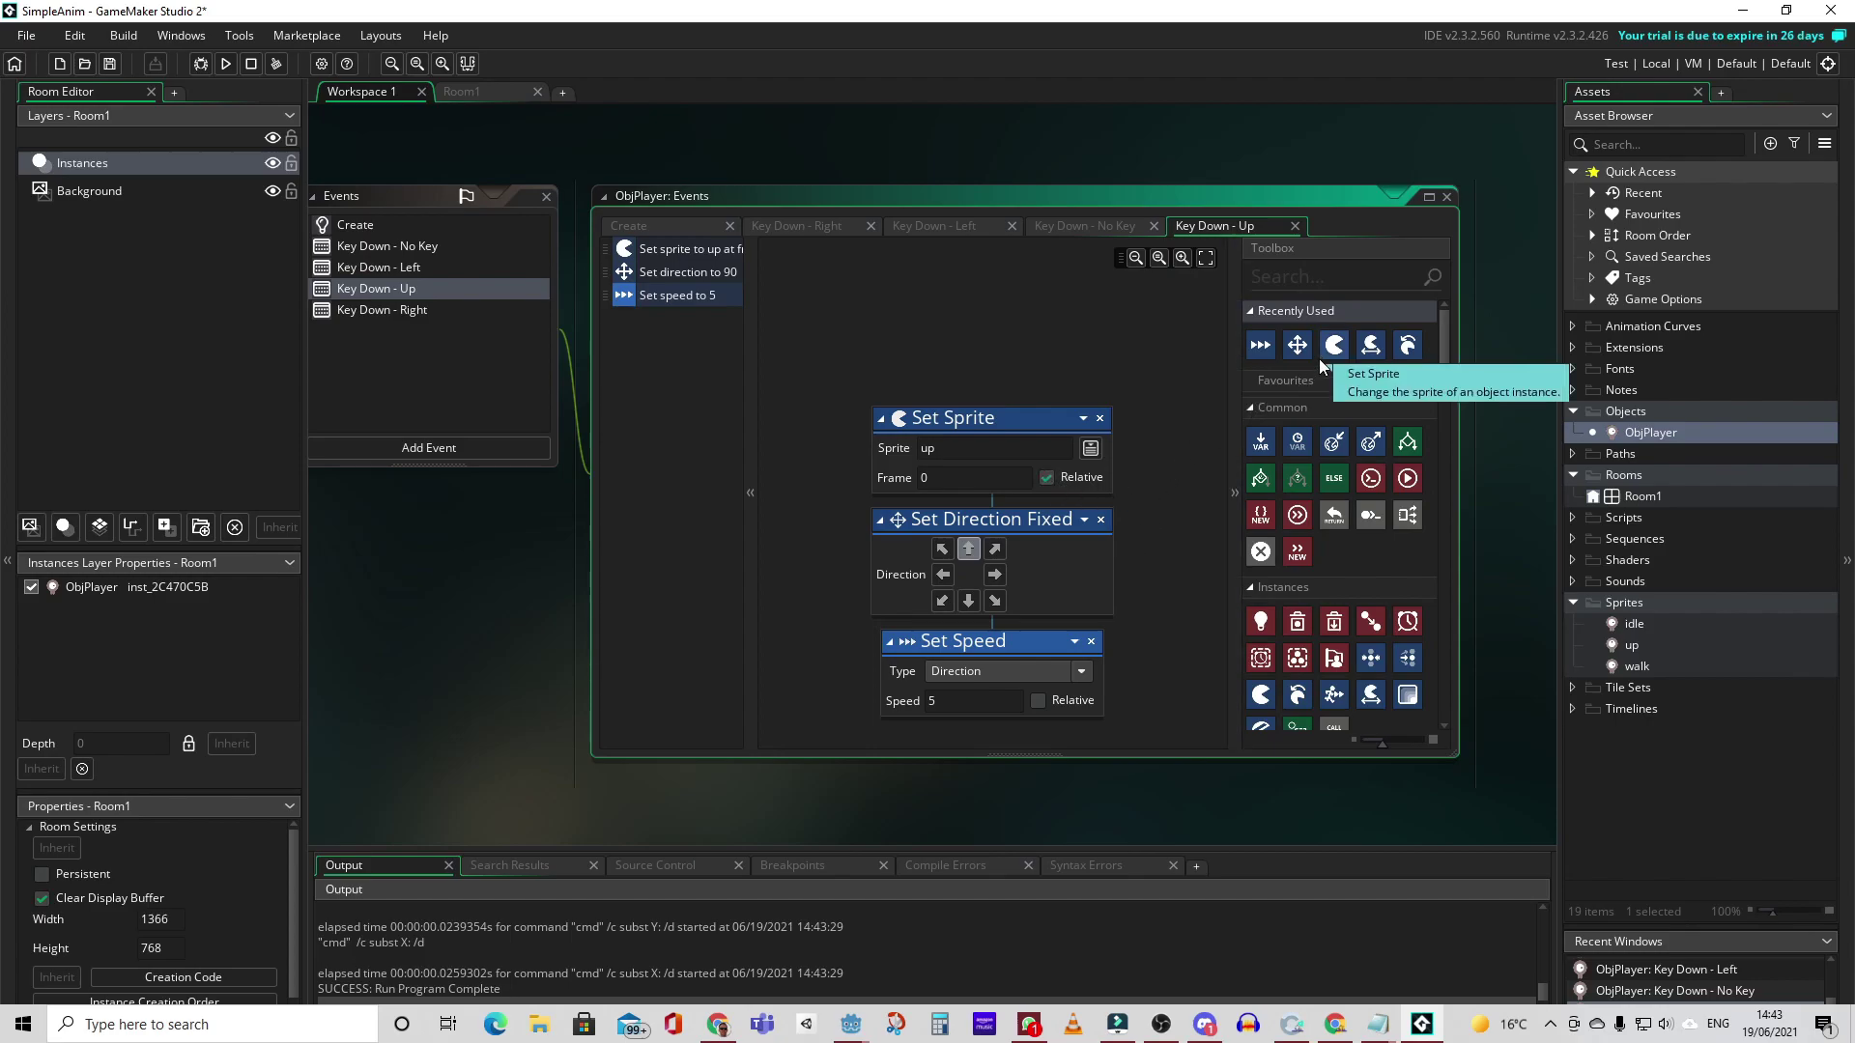
left_click_drag(1373, 351, 897, 705)
scroll(908, 686, "down", 2)
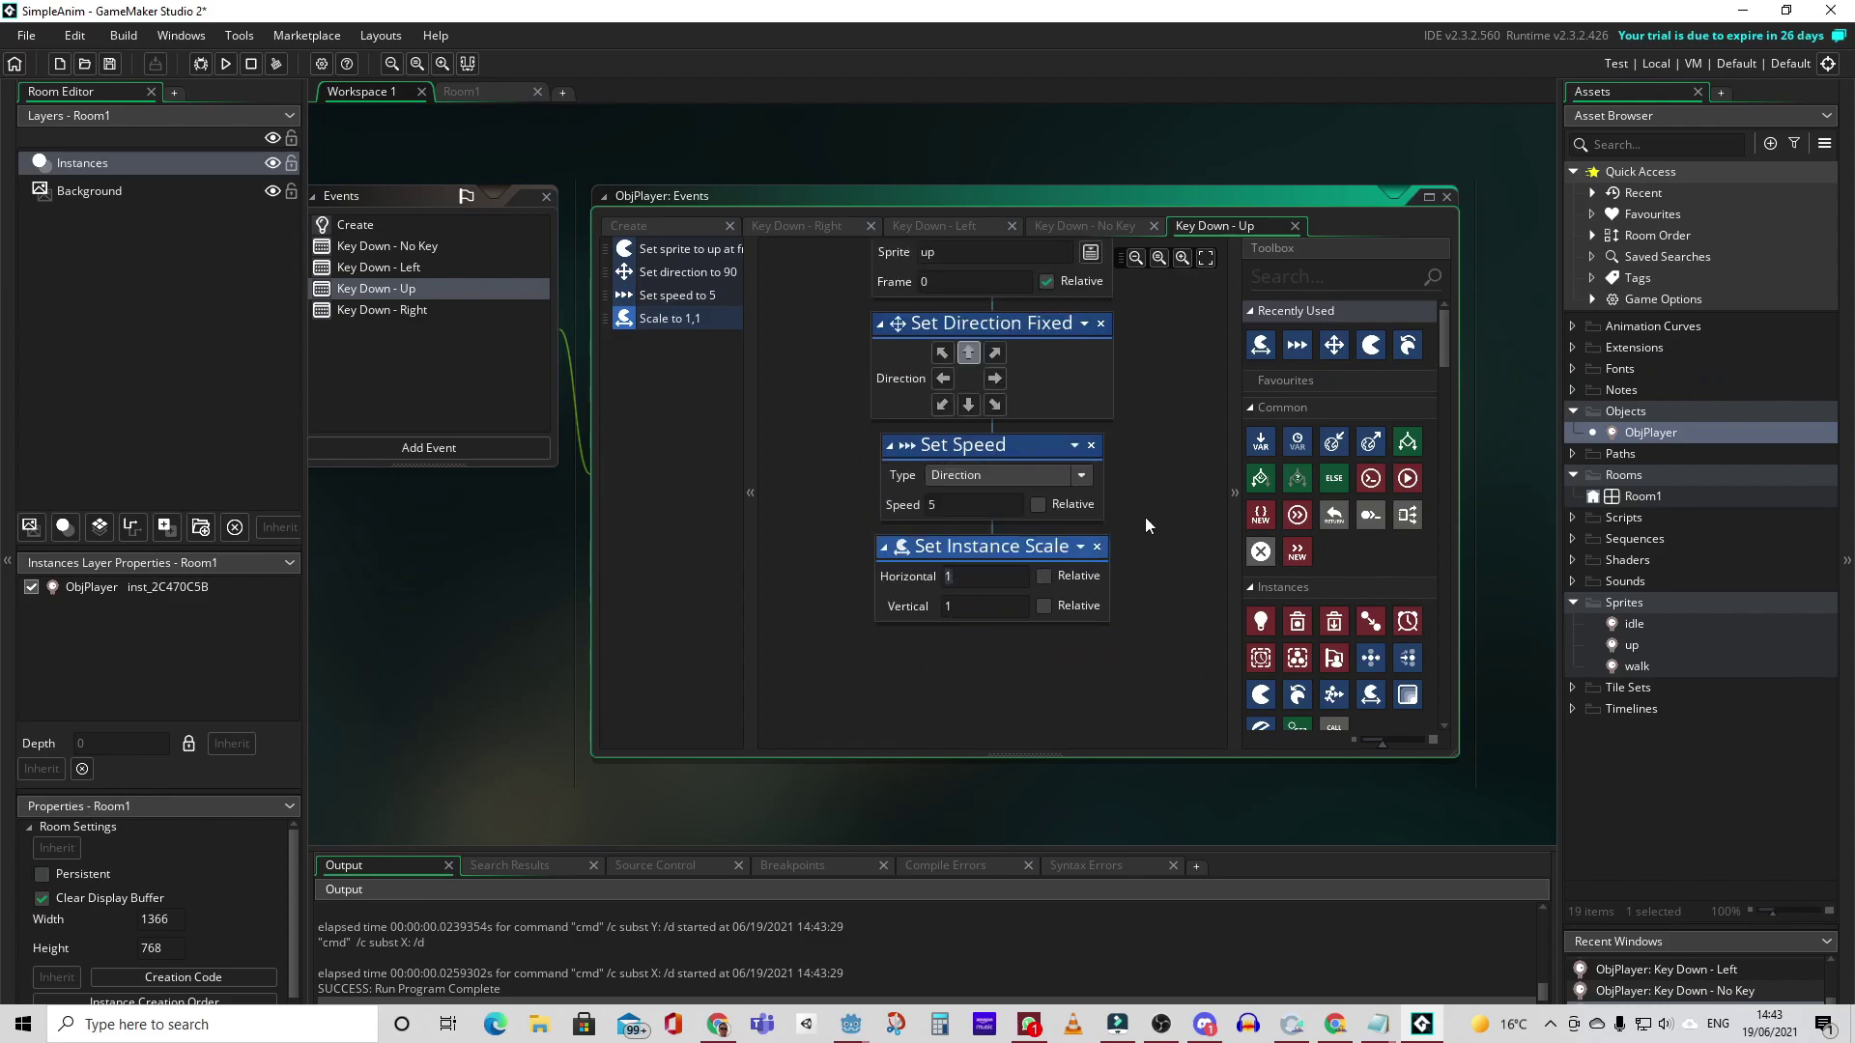
scroll(1147, 514, "up", 2)
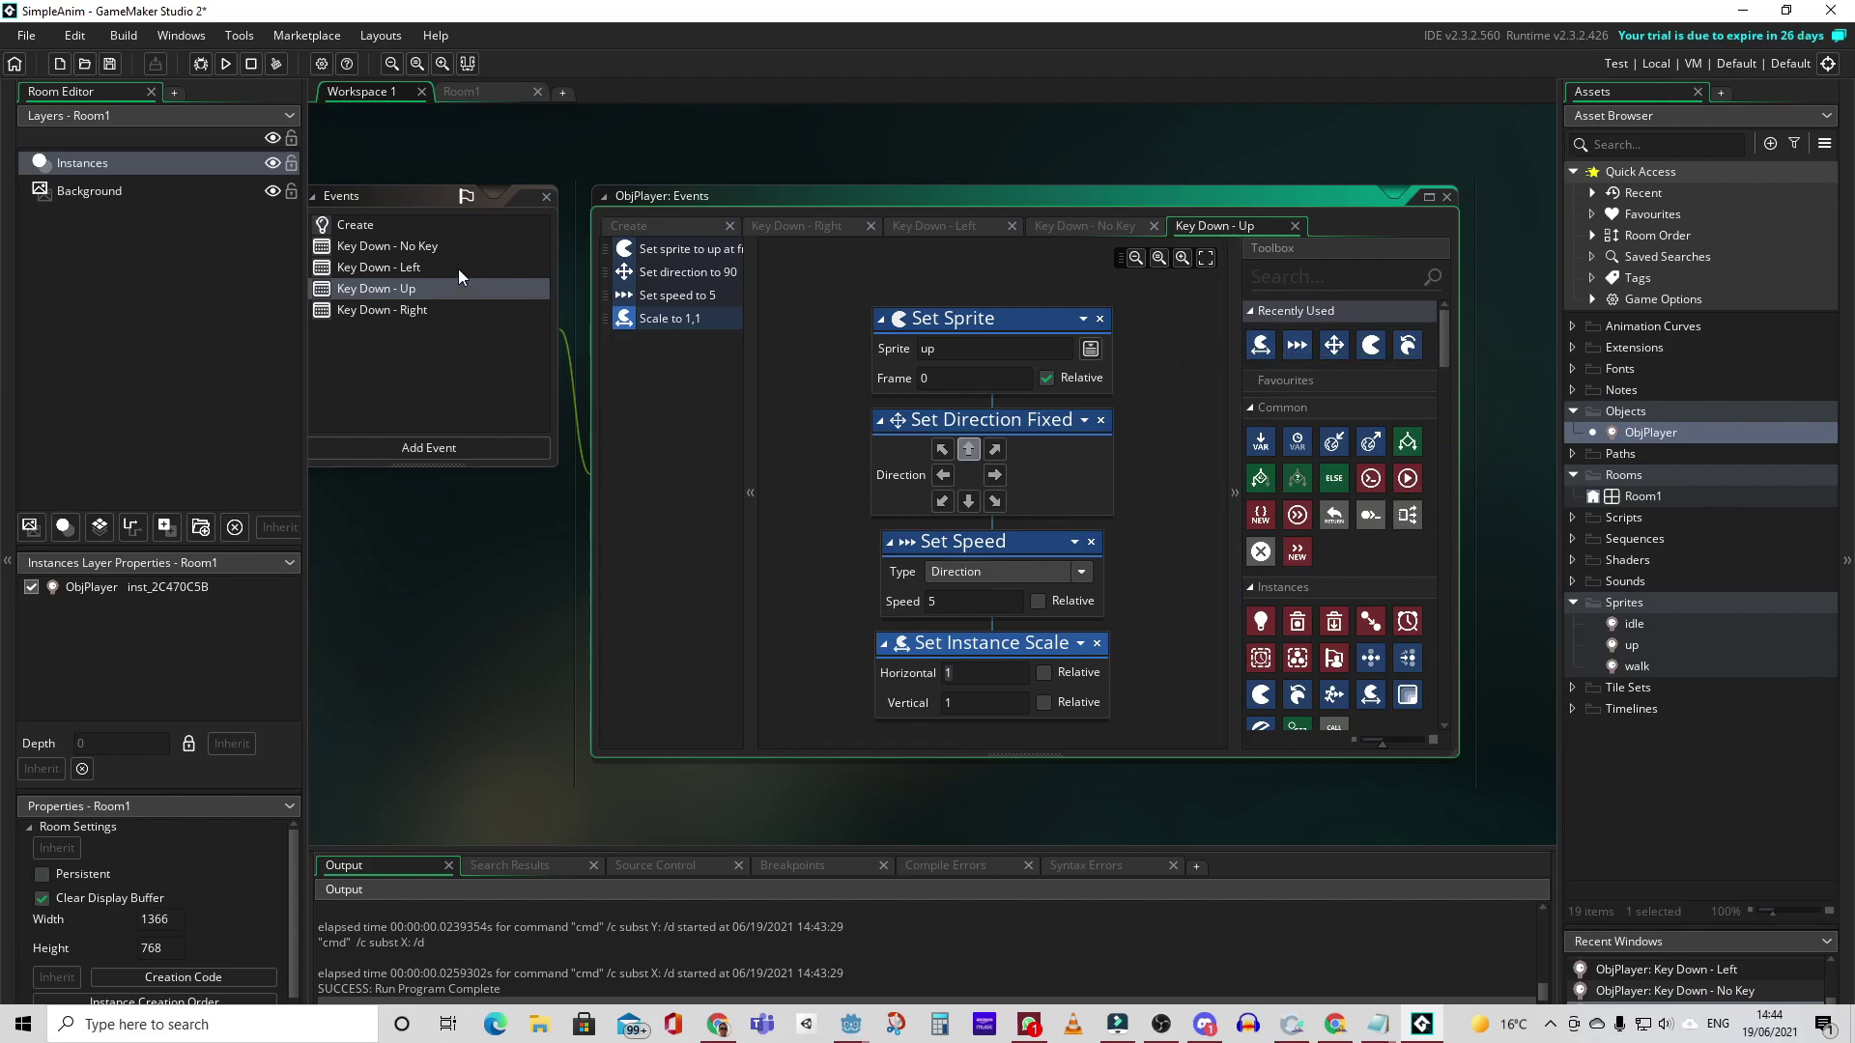
- Add a Key Down Down event whose Set Sprite action uses the up sprite
left_click(392, 446)
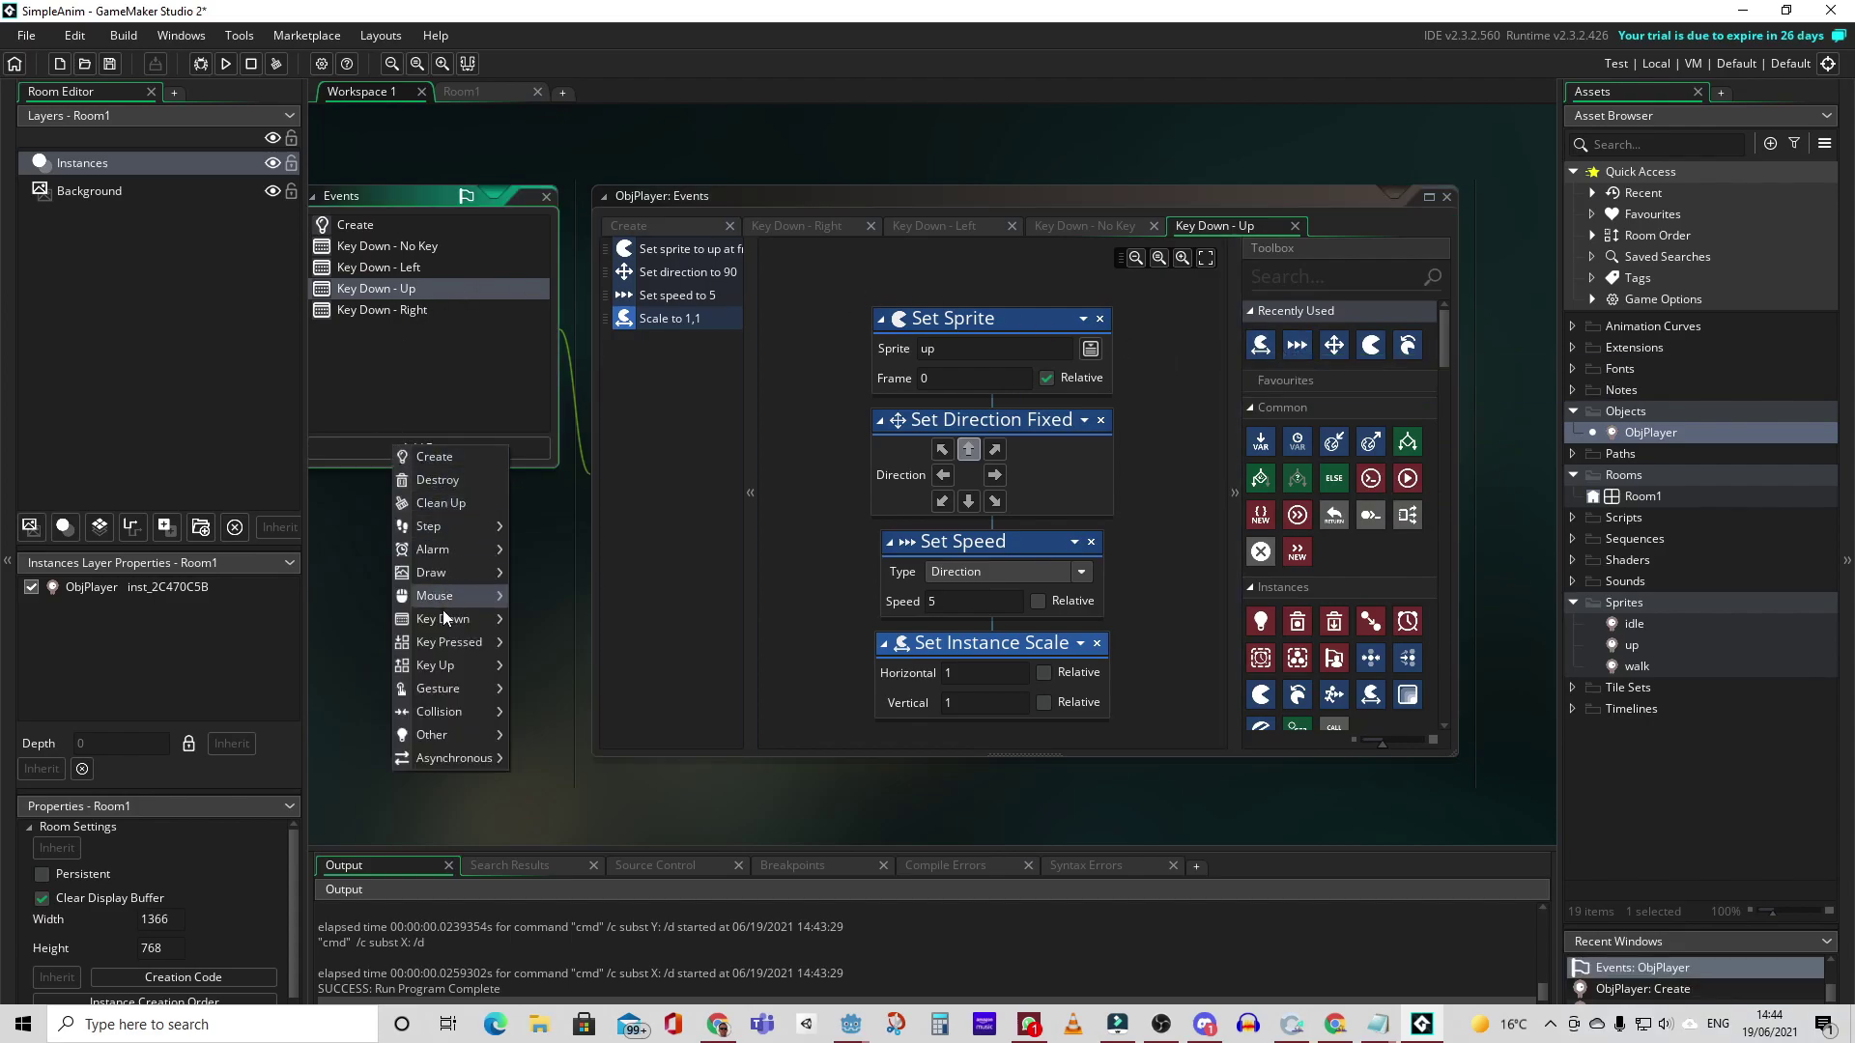
mouse_move(449, 618)
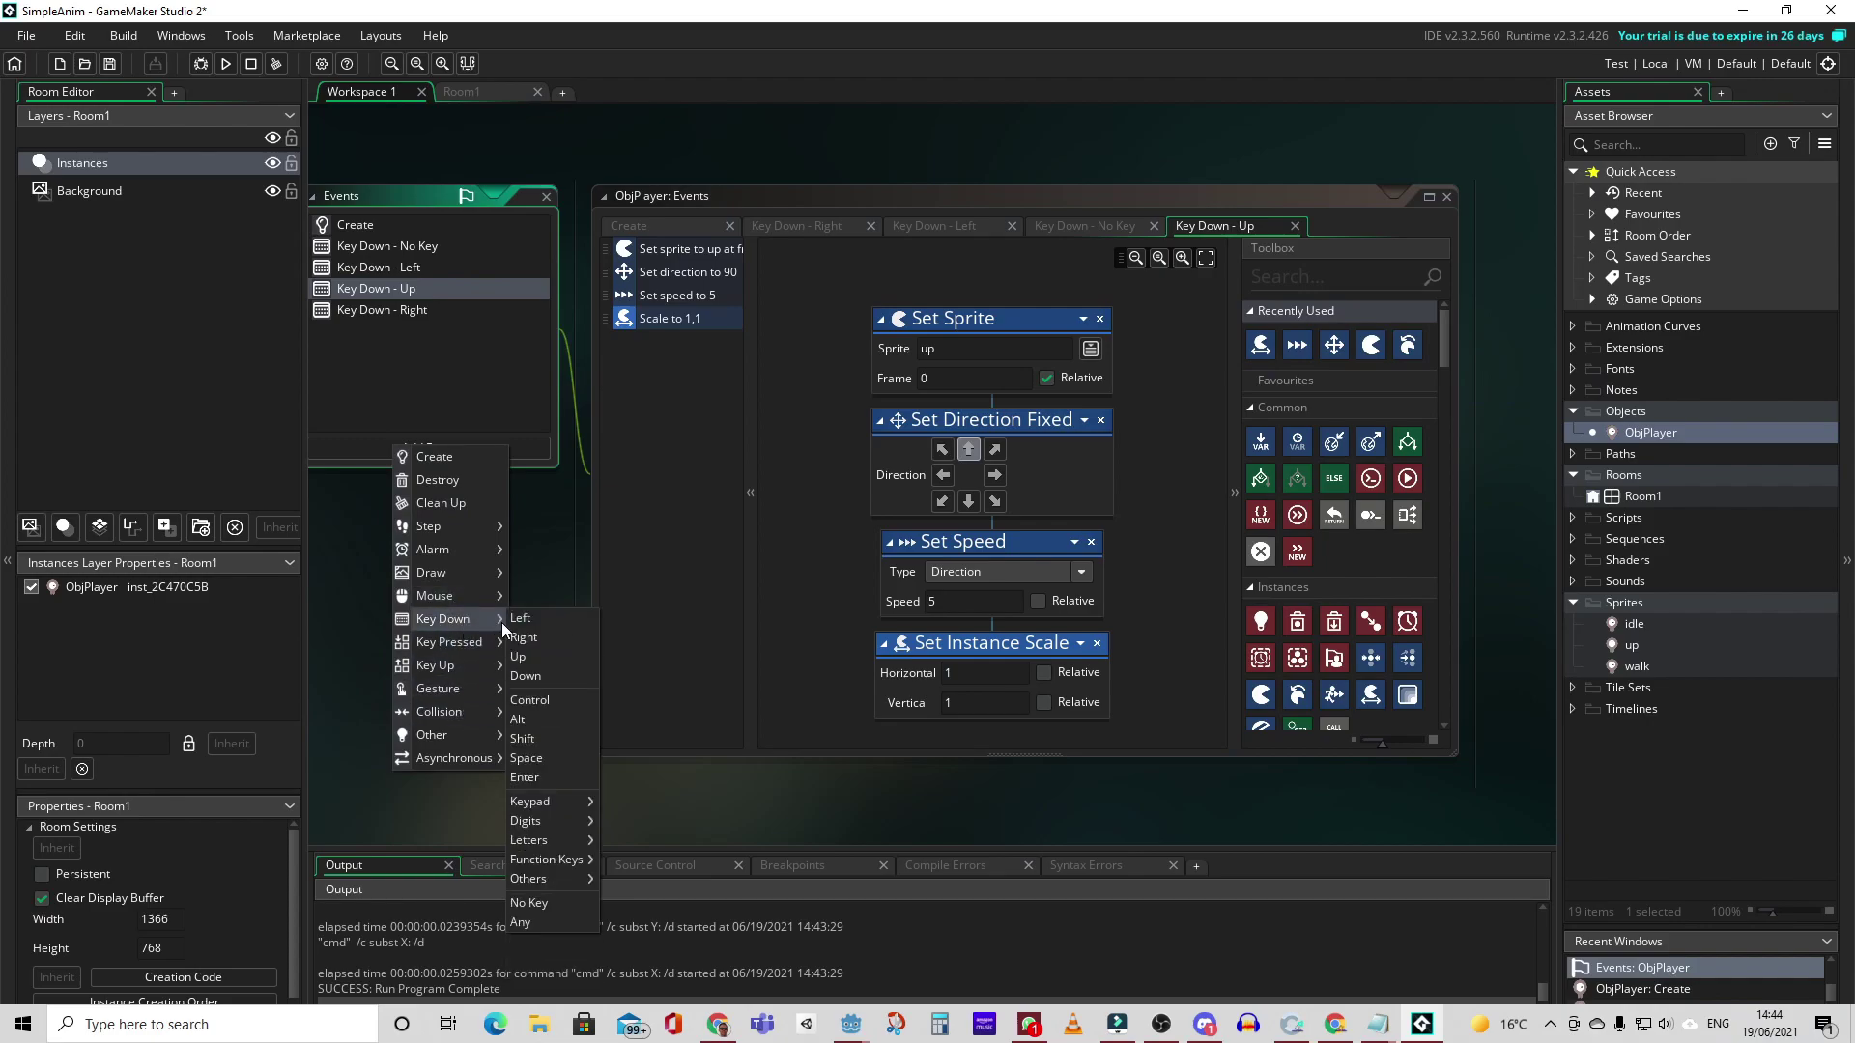
left_click(529, 675)
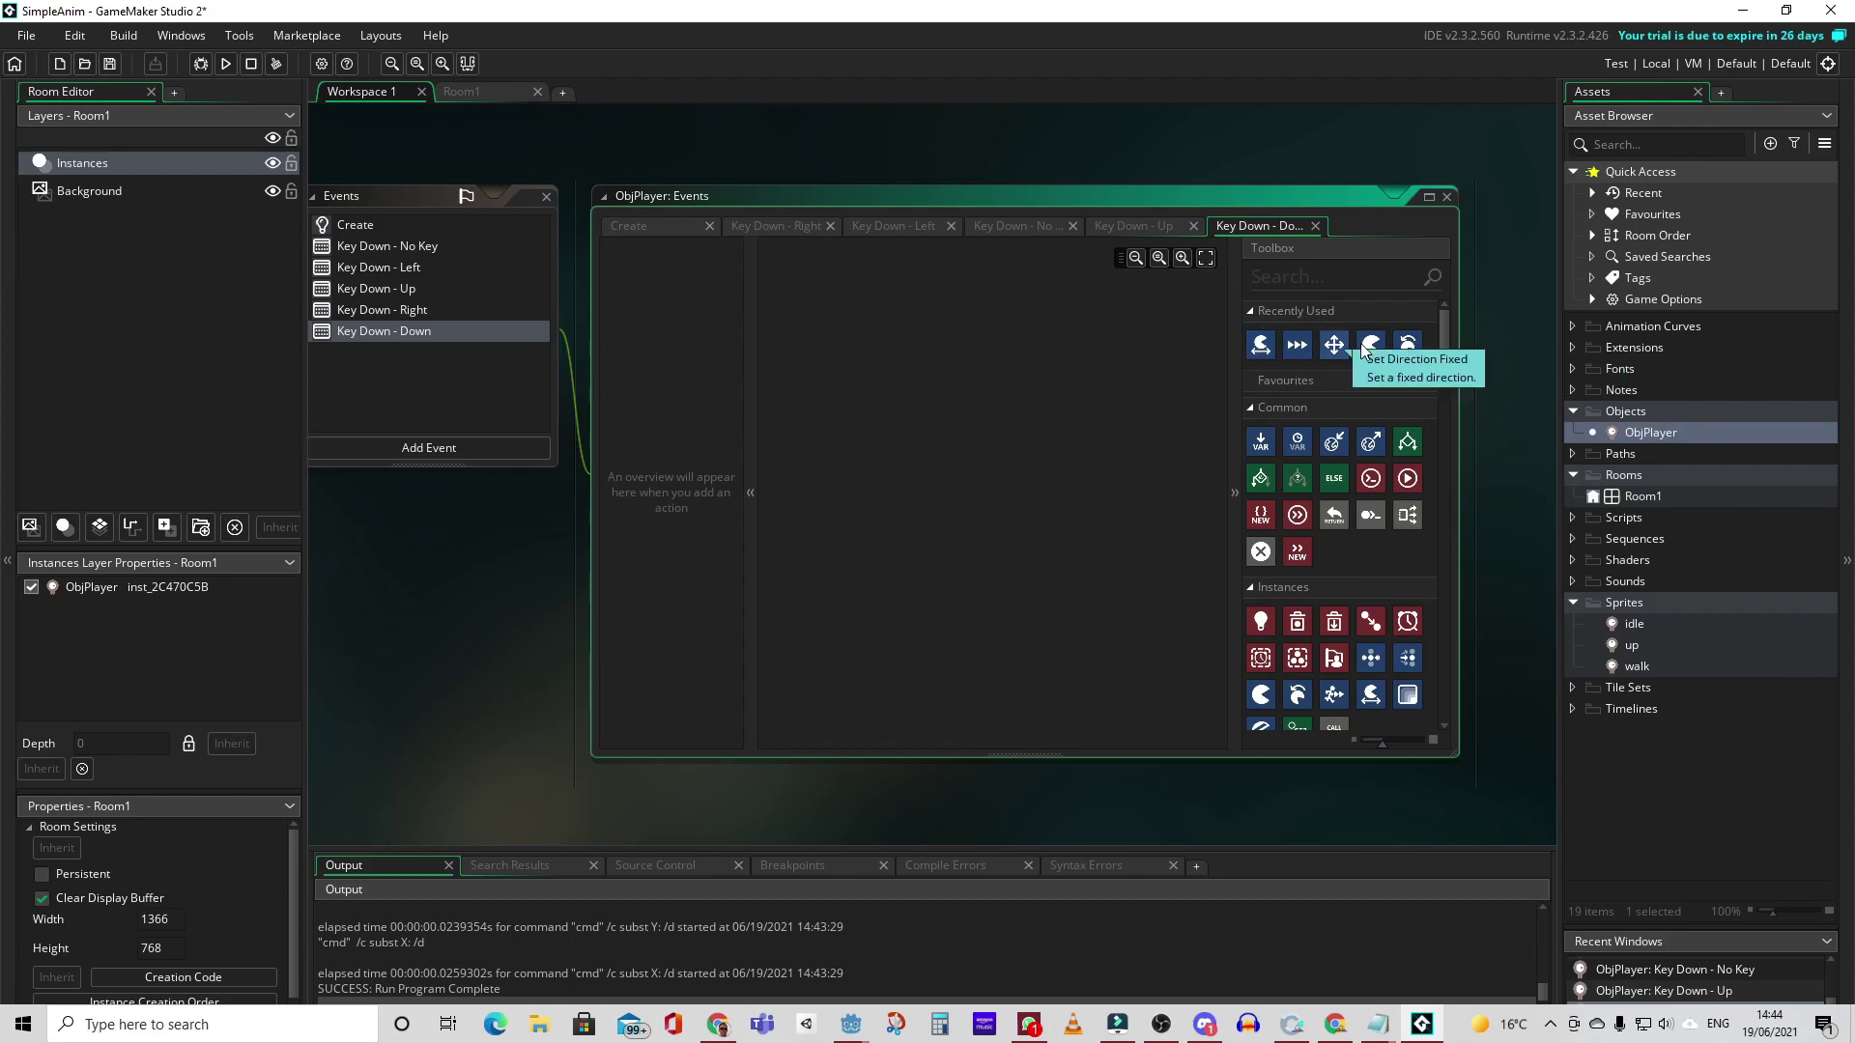
left_click_drag(1370, 345, 867, 404)
left_click(1091, 448)
double_click(1126, 522)
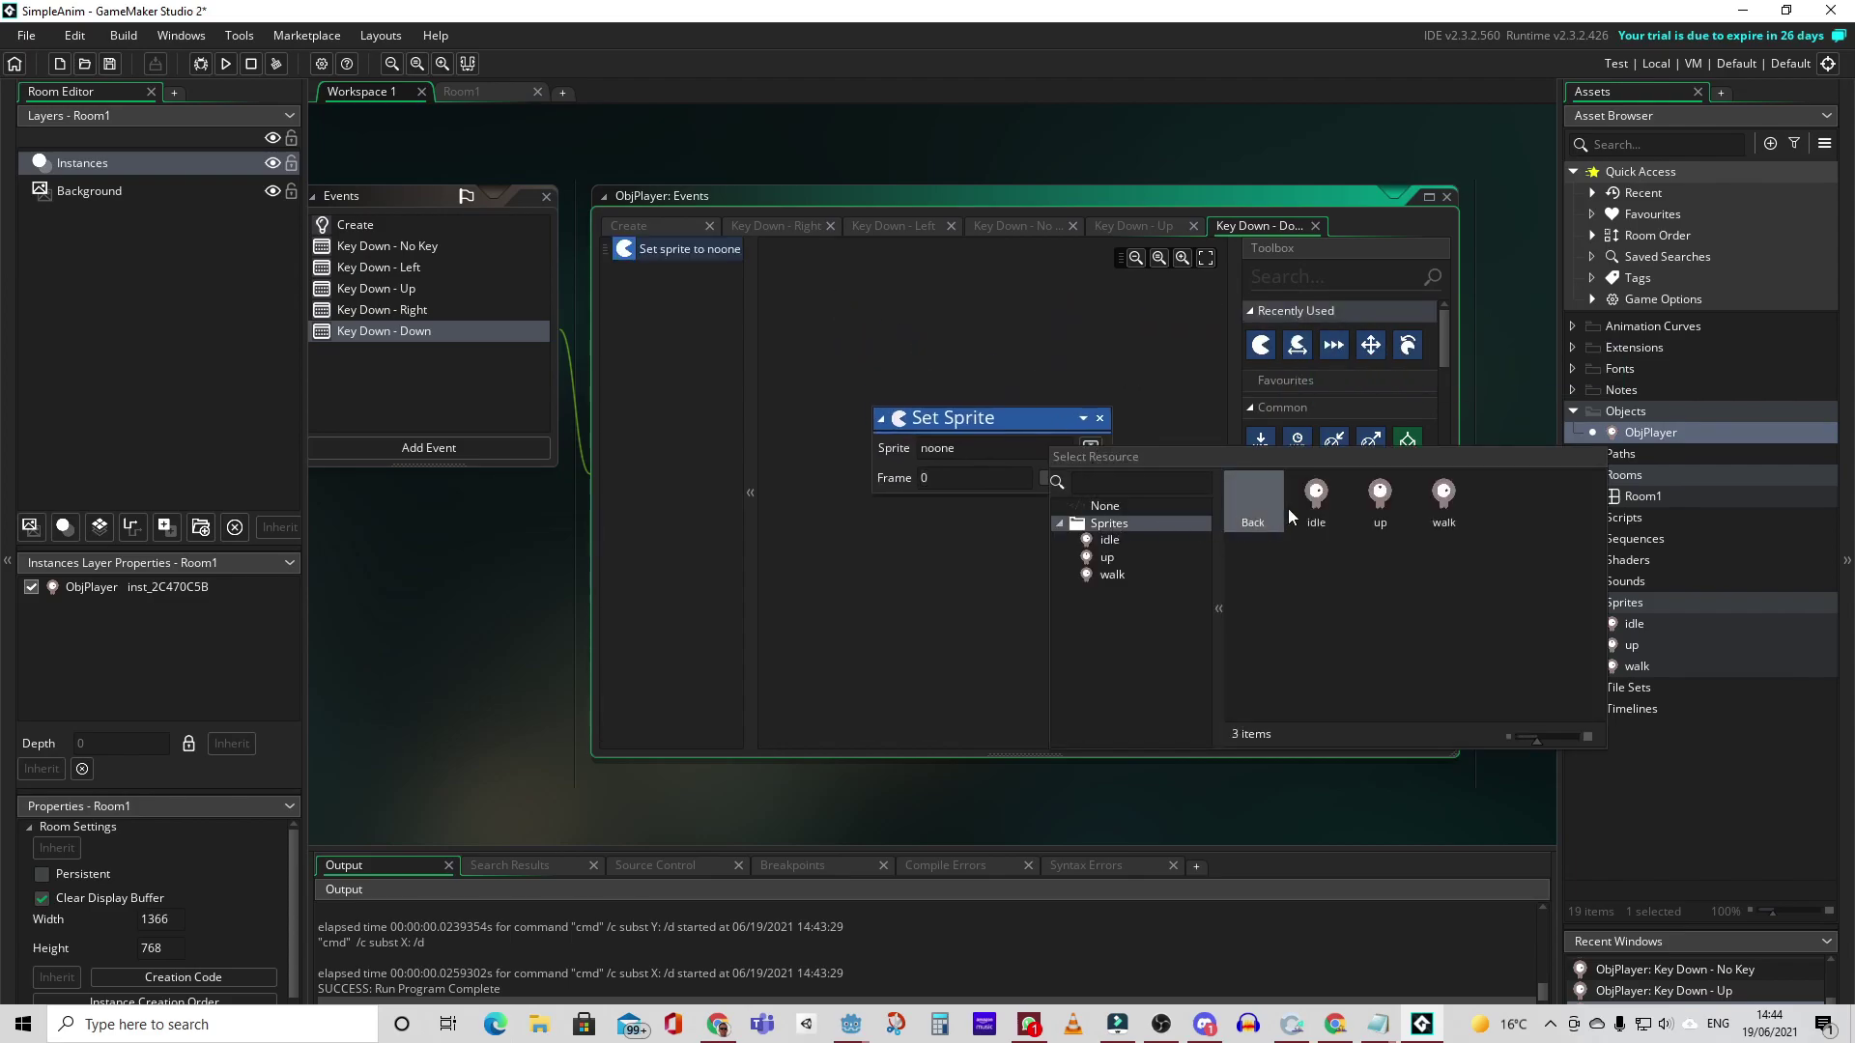
double_click(1372, 500)
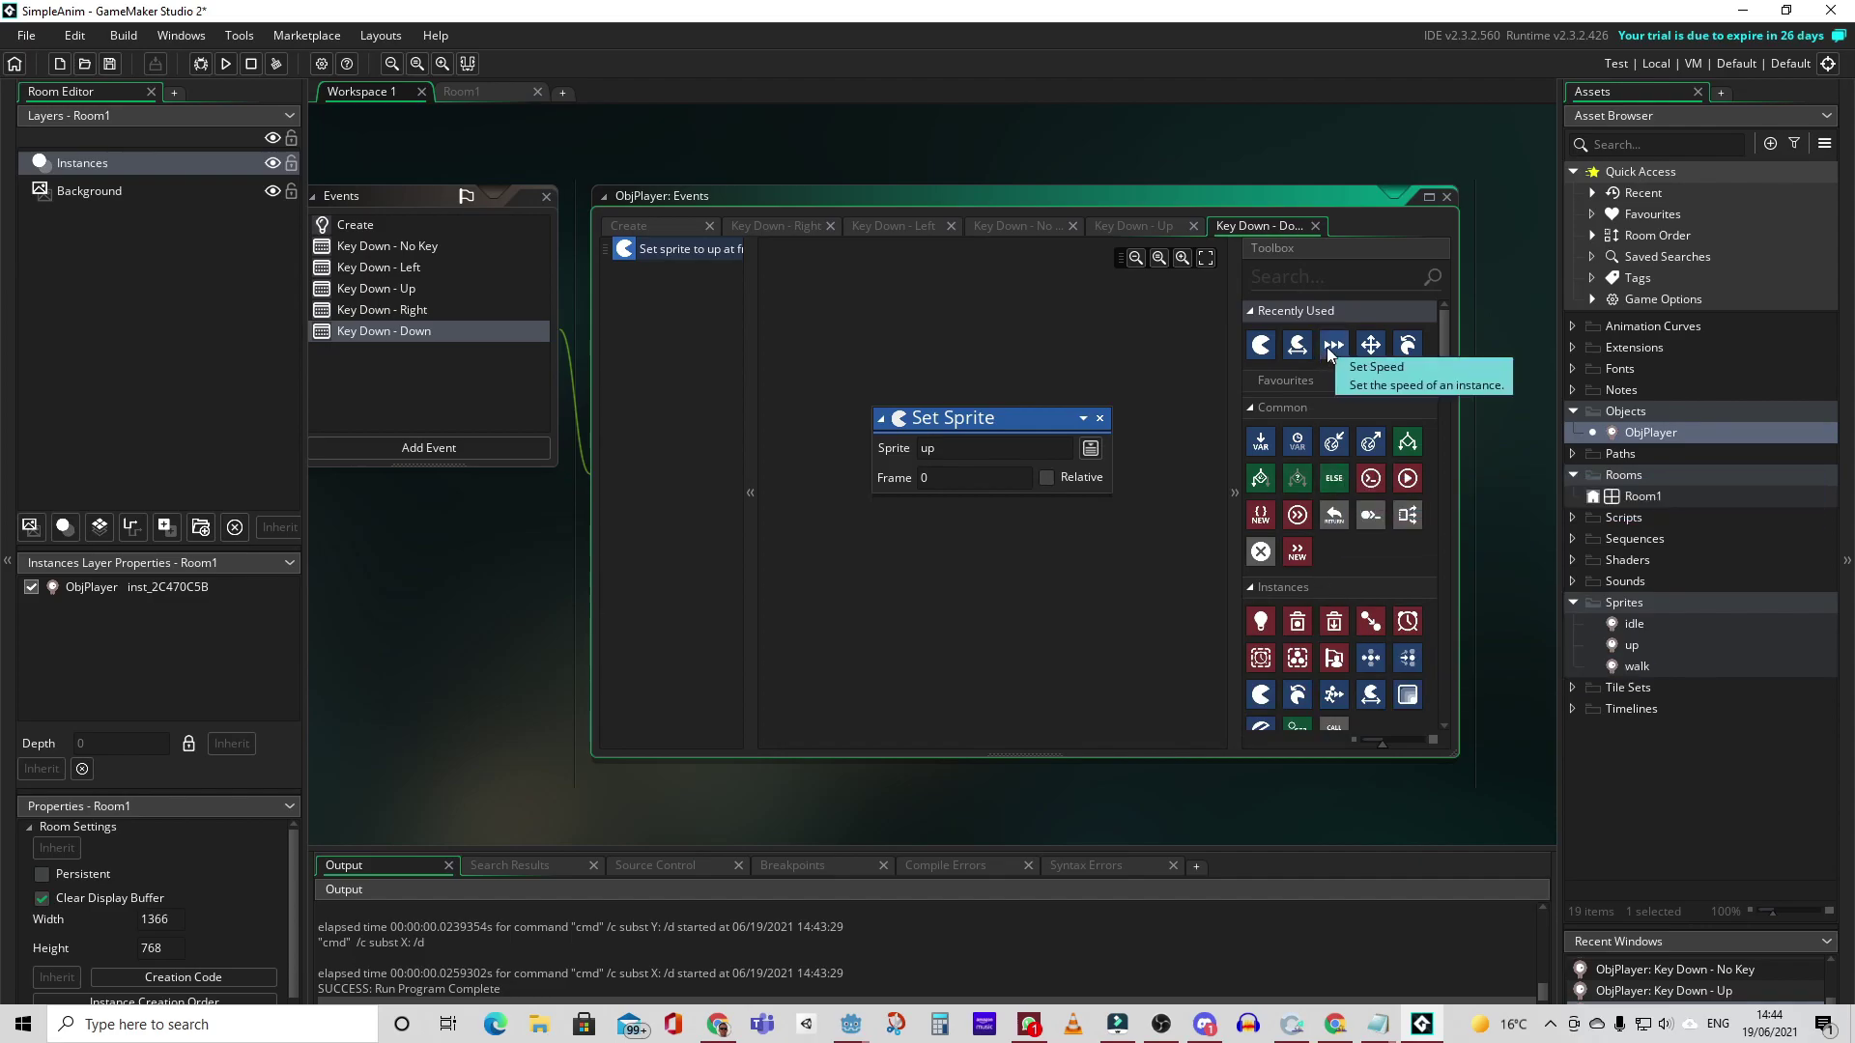
- Add vertical scale -1, speed 5 and a fixed downward direction to the Down event
left_click_drag(1301, 346, 963, 547)
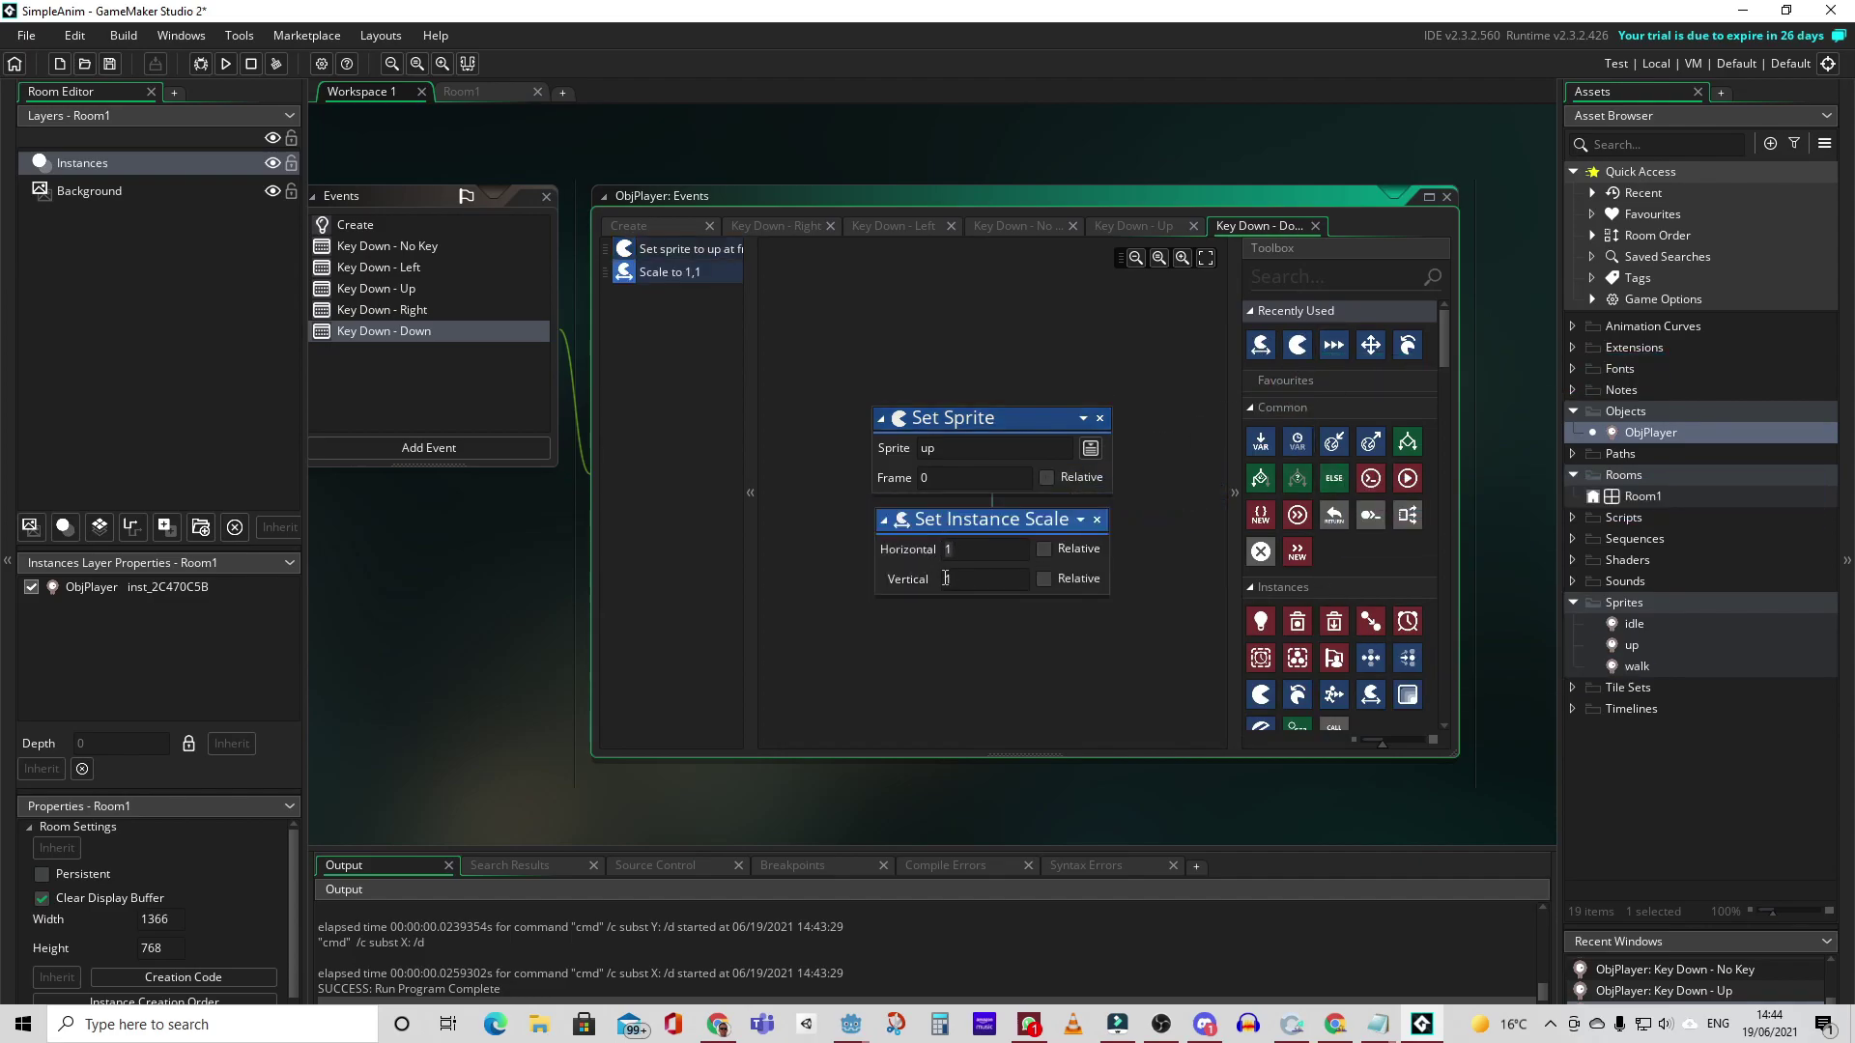
type("-1")
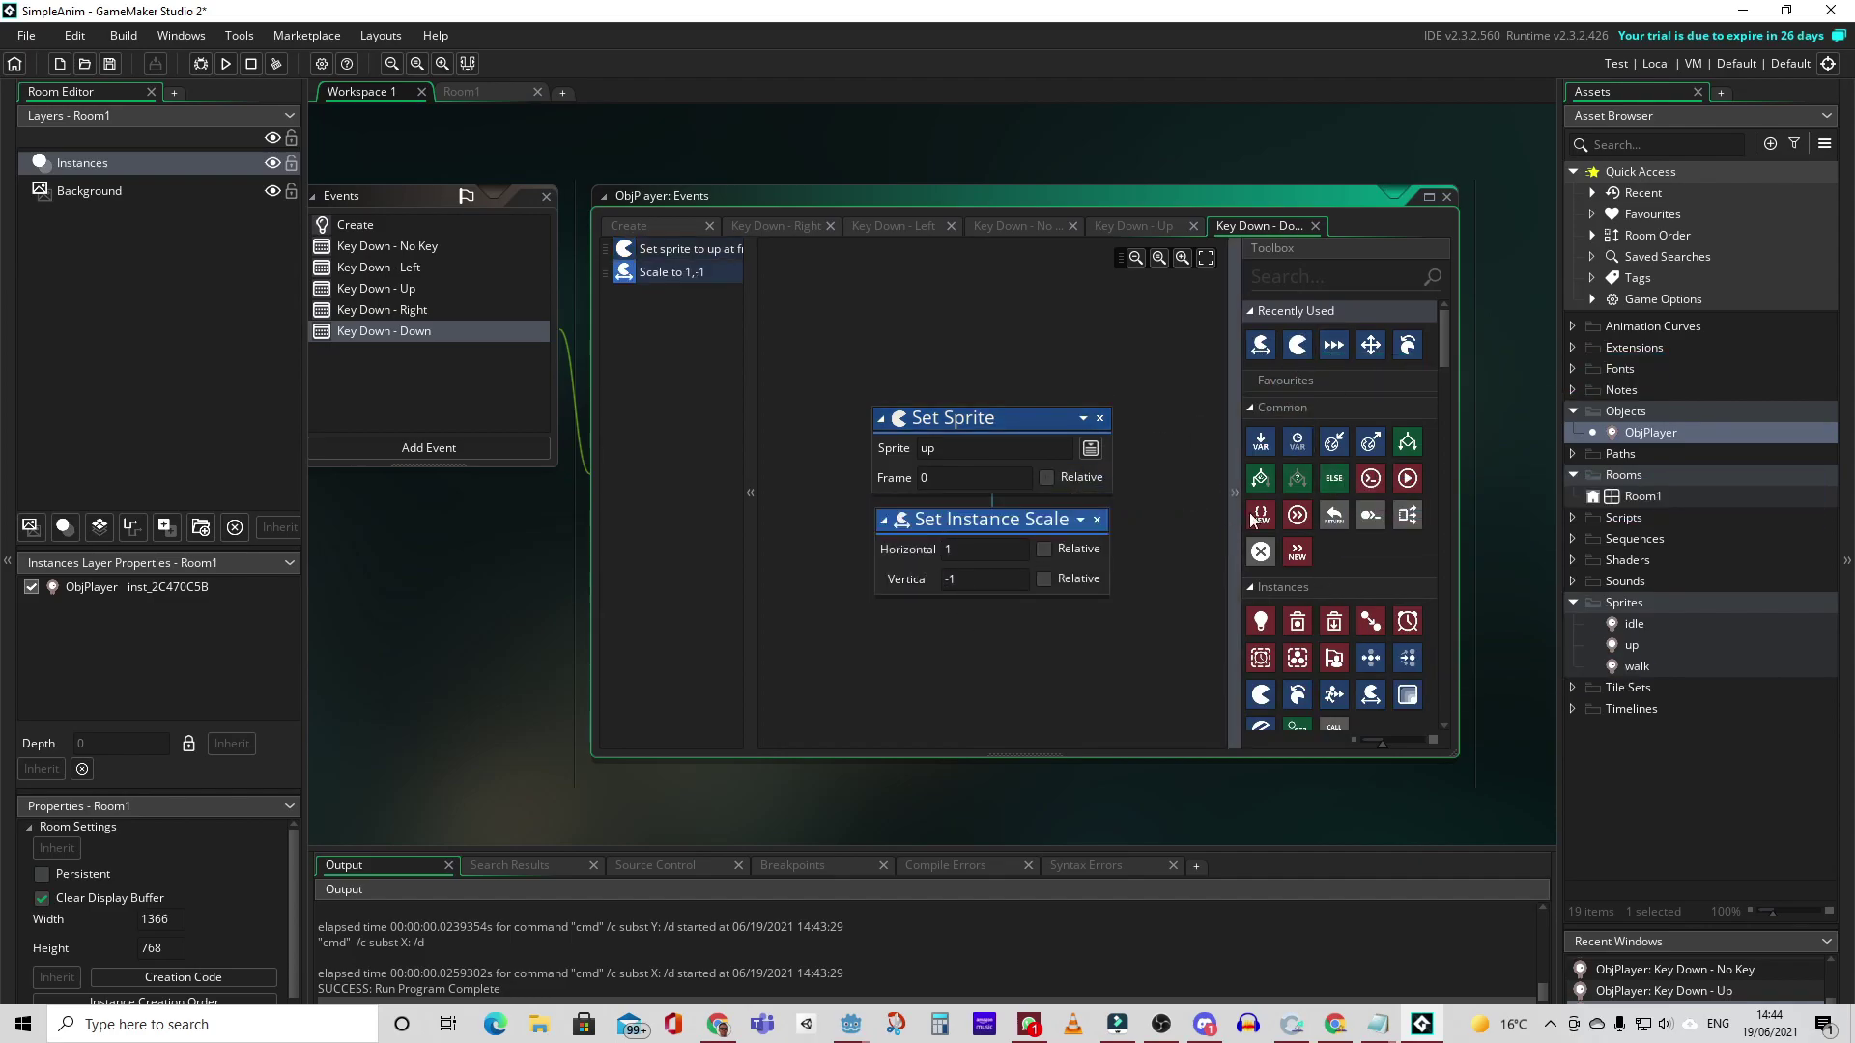
left_click_drag(1334, 348, 1039, 560)
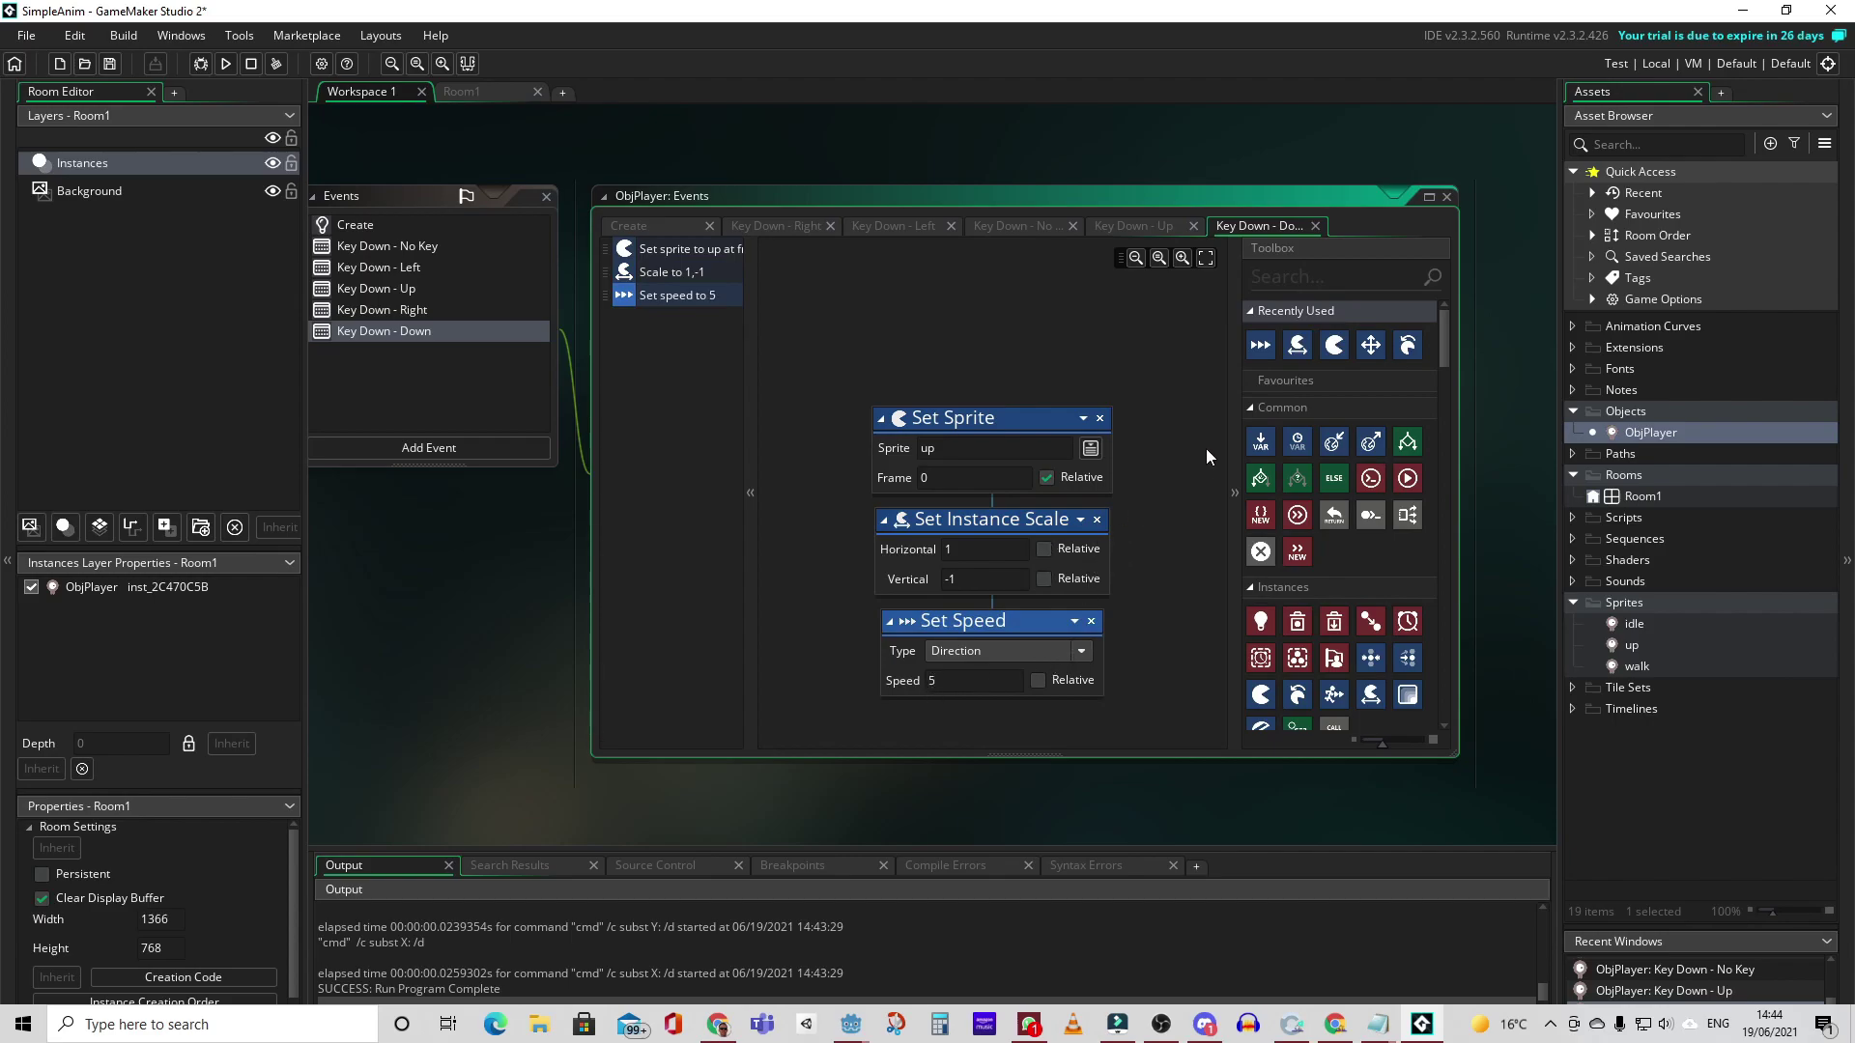
left_click_drag(1370, 345, 908, 694)
scroll(926, 688, "down", 1)
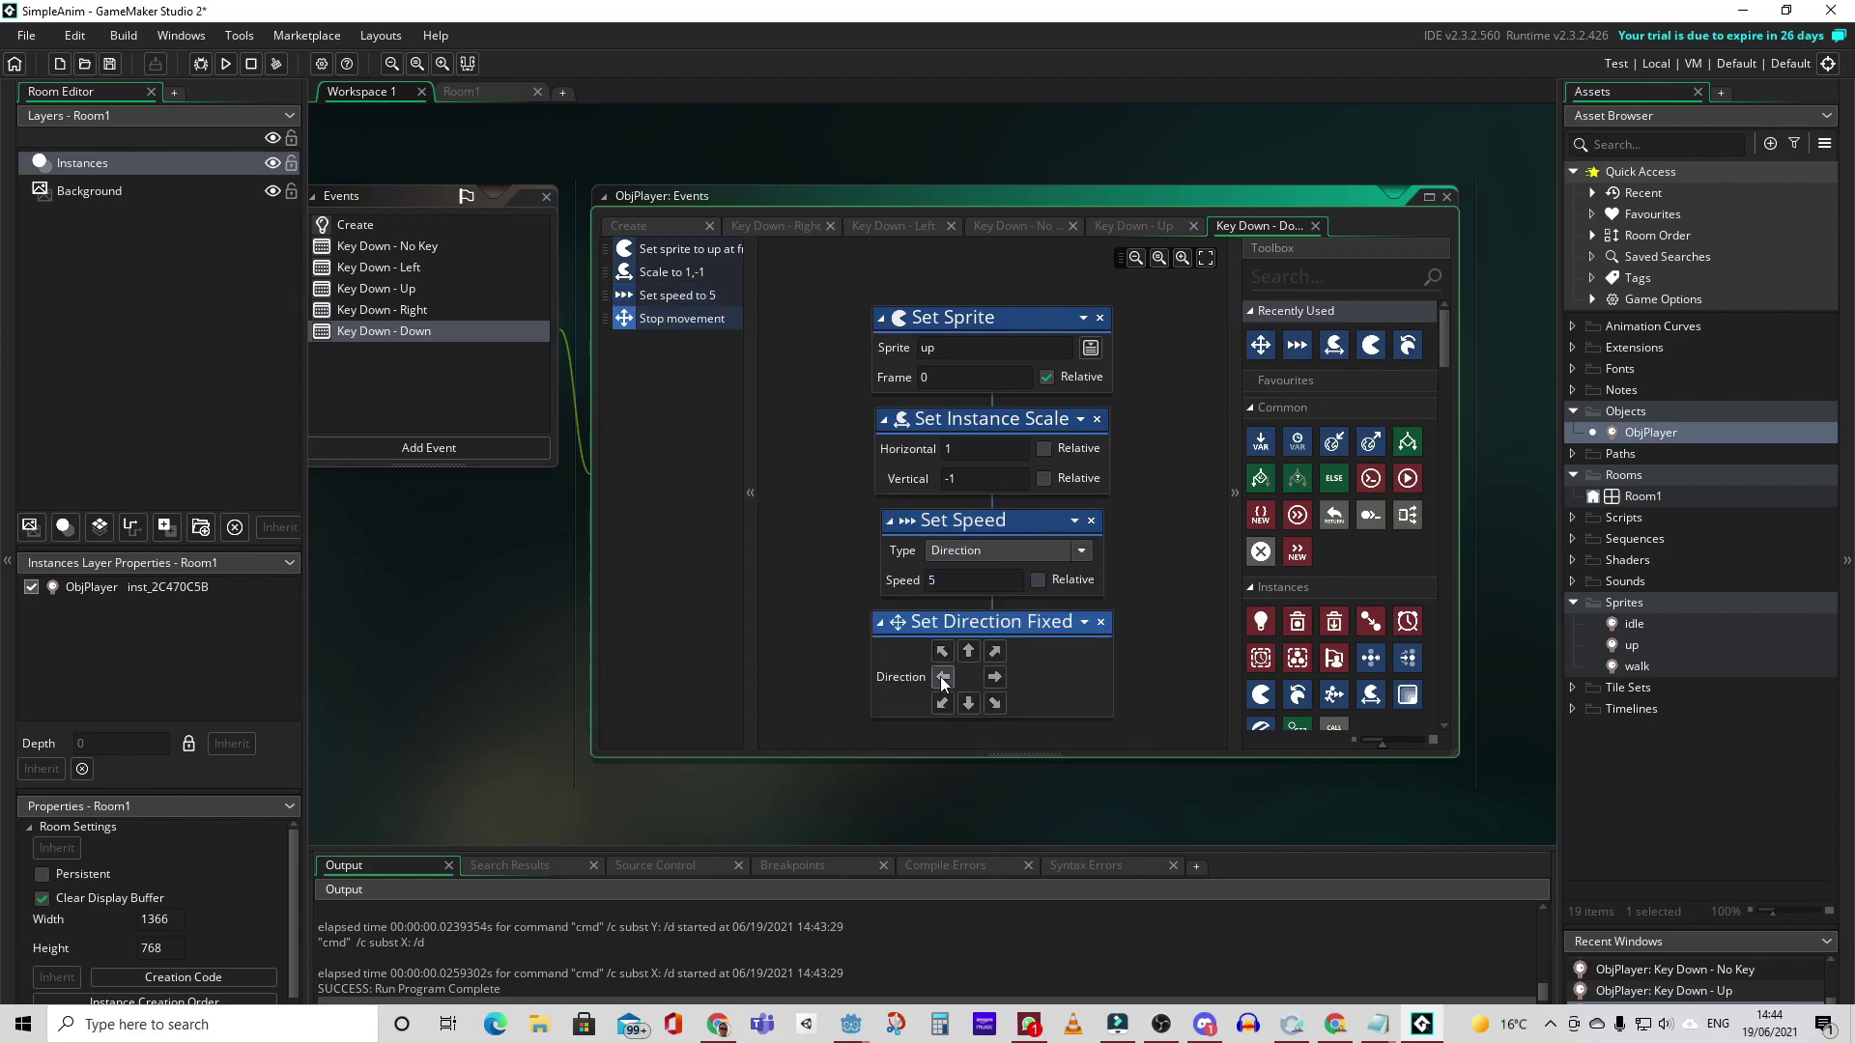
left_click(968, 703)
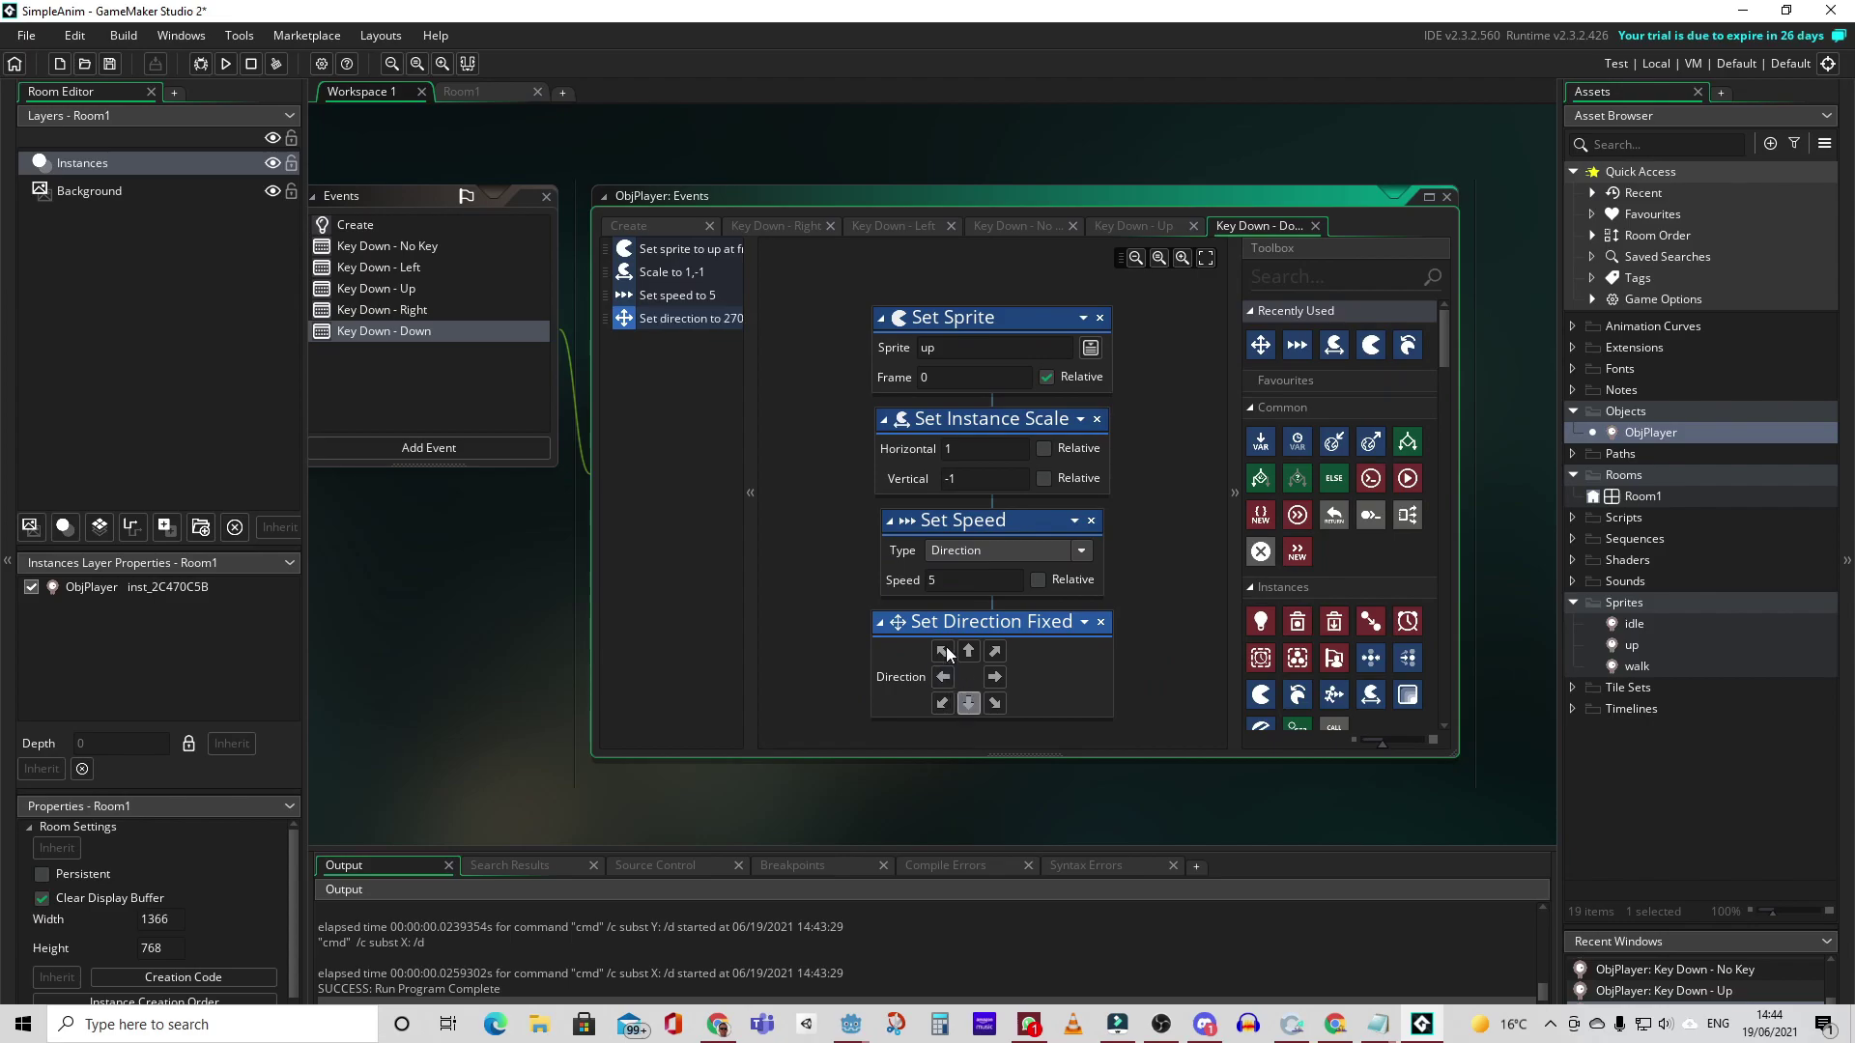
- Run the game and test left, right, up and down movement, including the downward flip
left_click(227, 63)
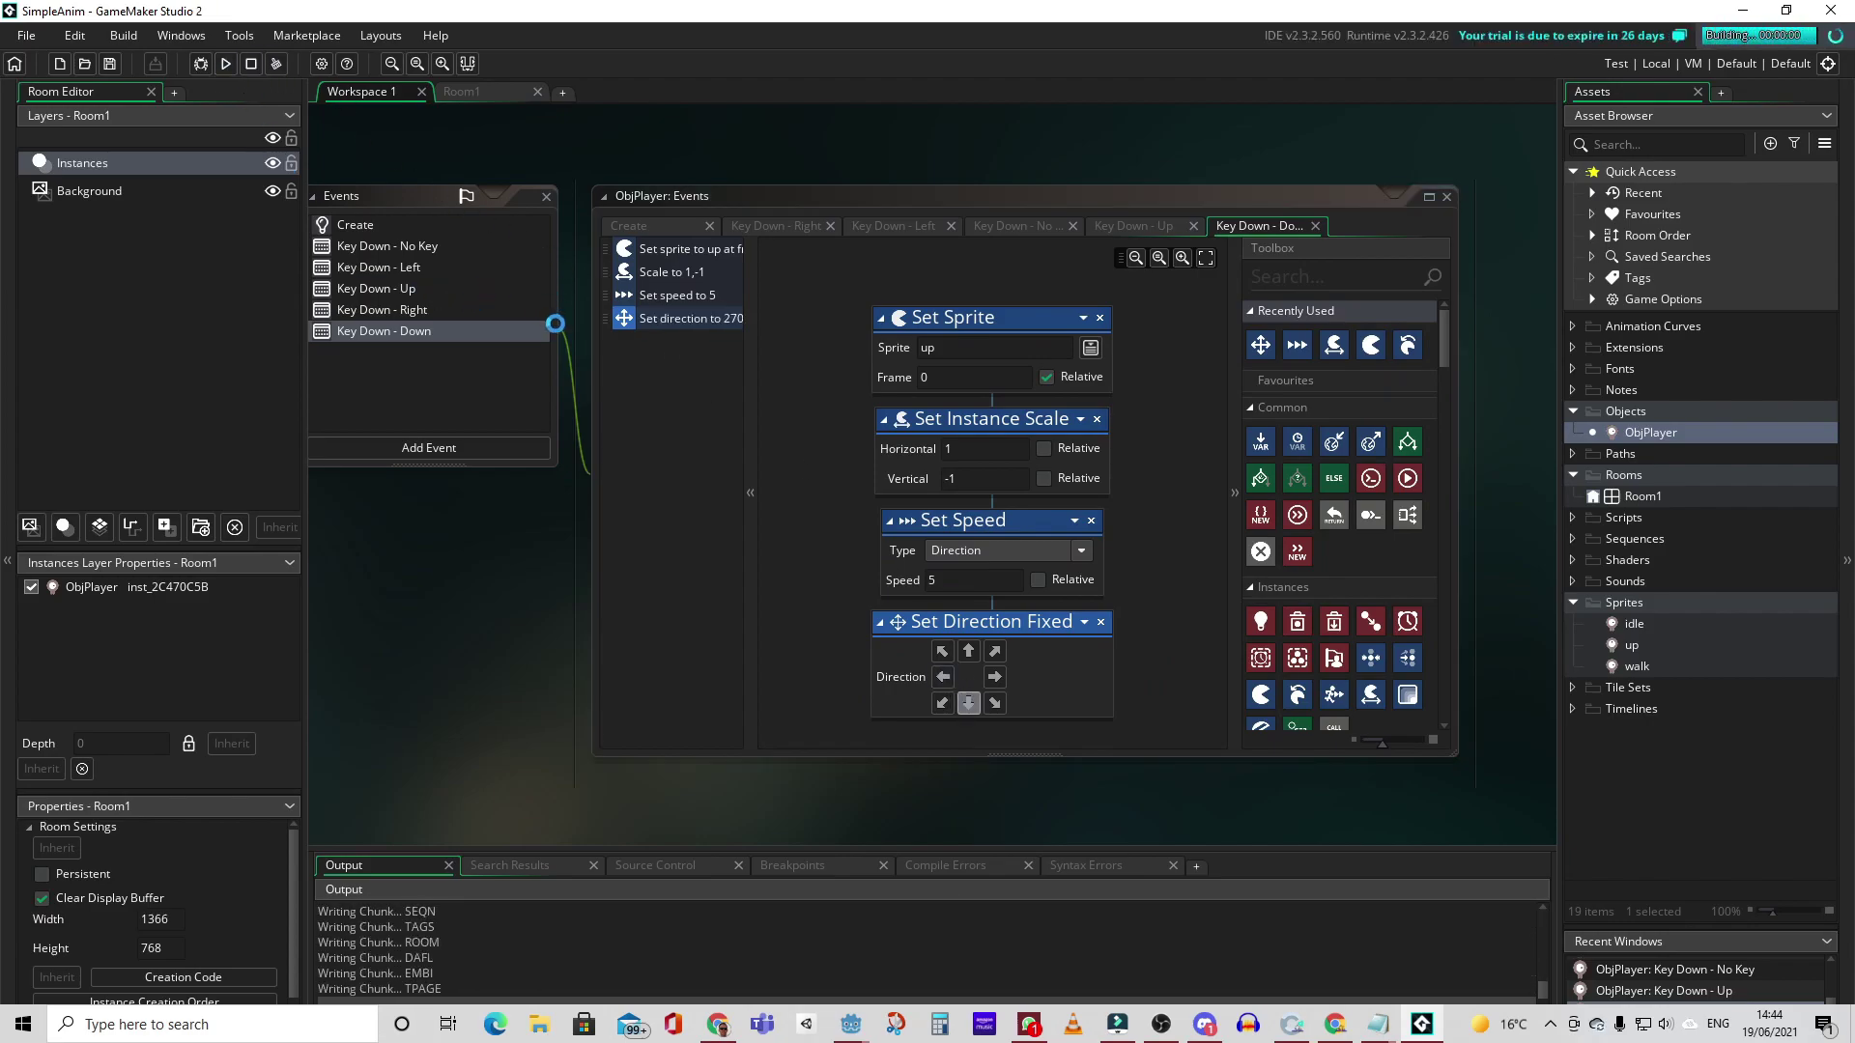
key("Left")
key("Right")
key("Up")
key("Down")
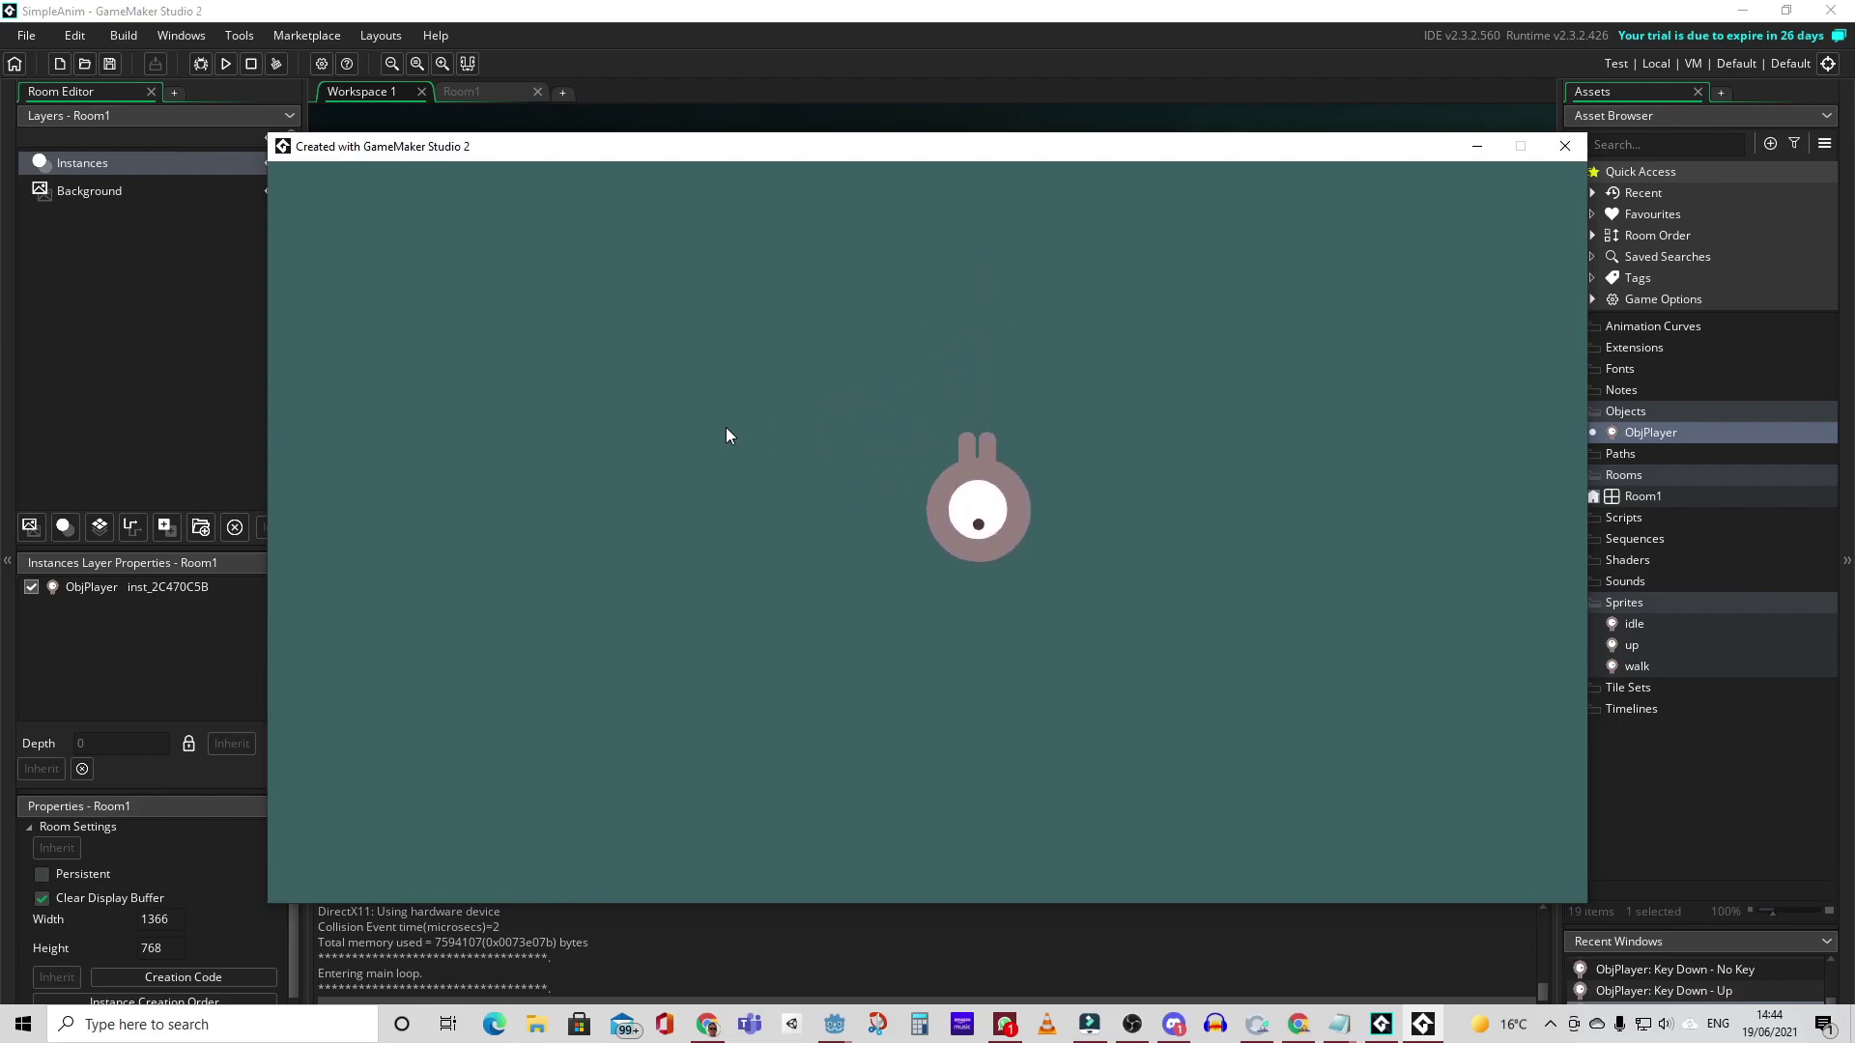
key("Up")
key("Left")
key("Right")
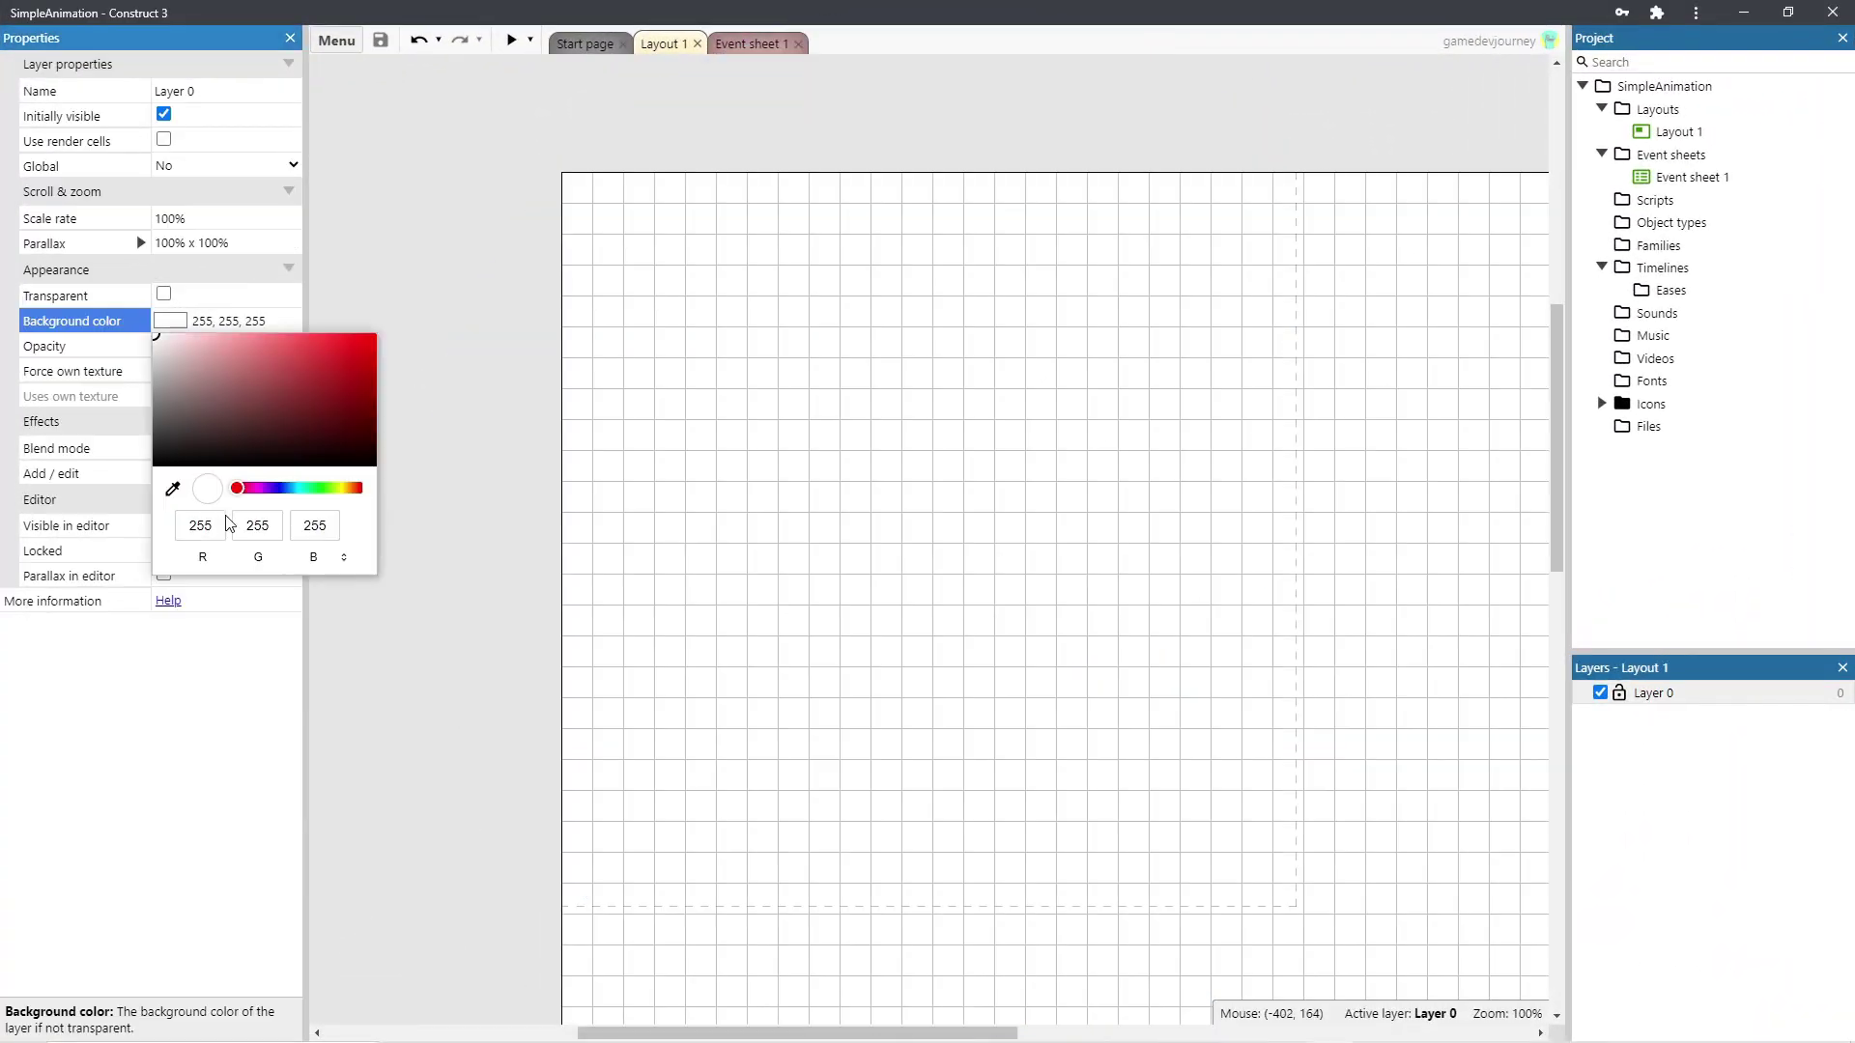
- Set Layer 0's background colour to R 56, G 95, B 97
double_click(214, 533)
type("56")
double_click(263, 533)
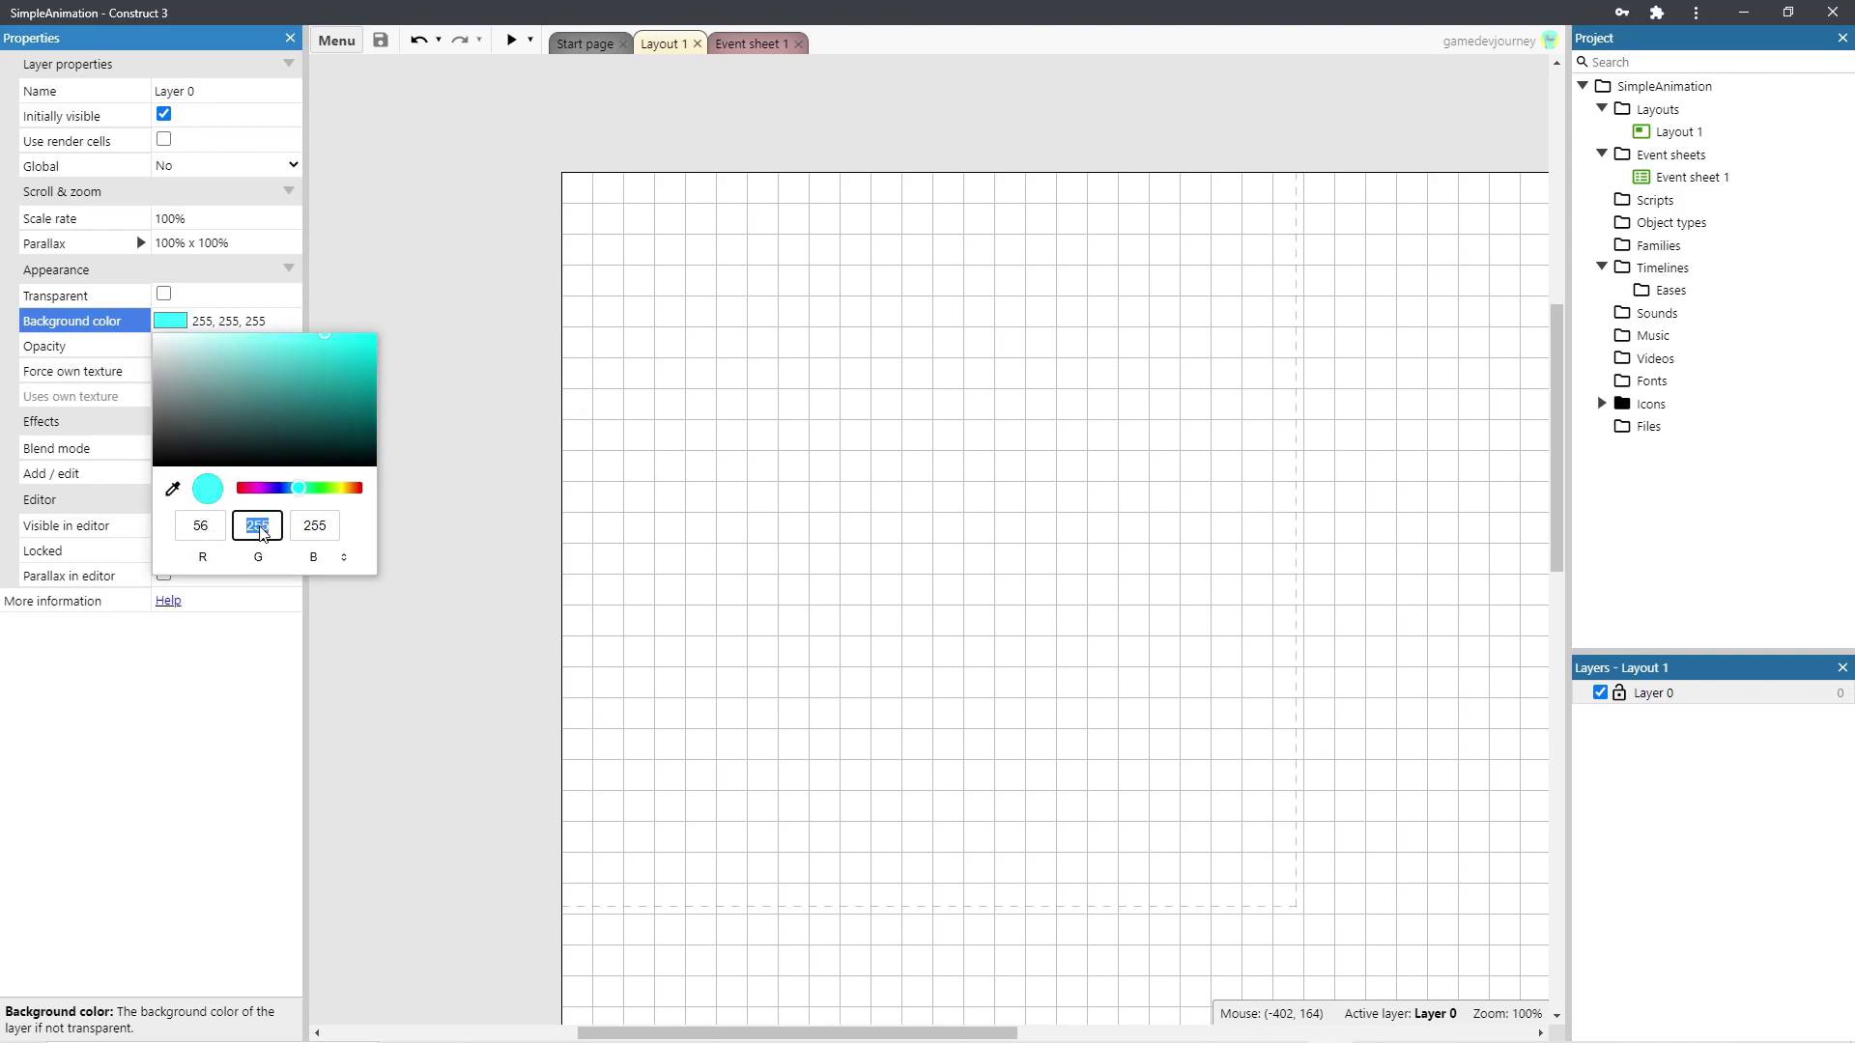
type("95")
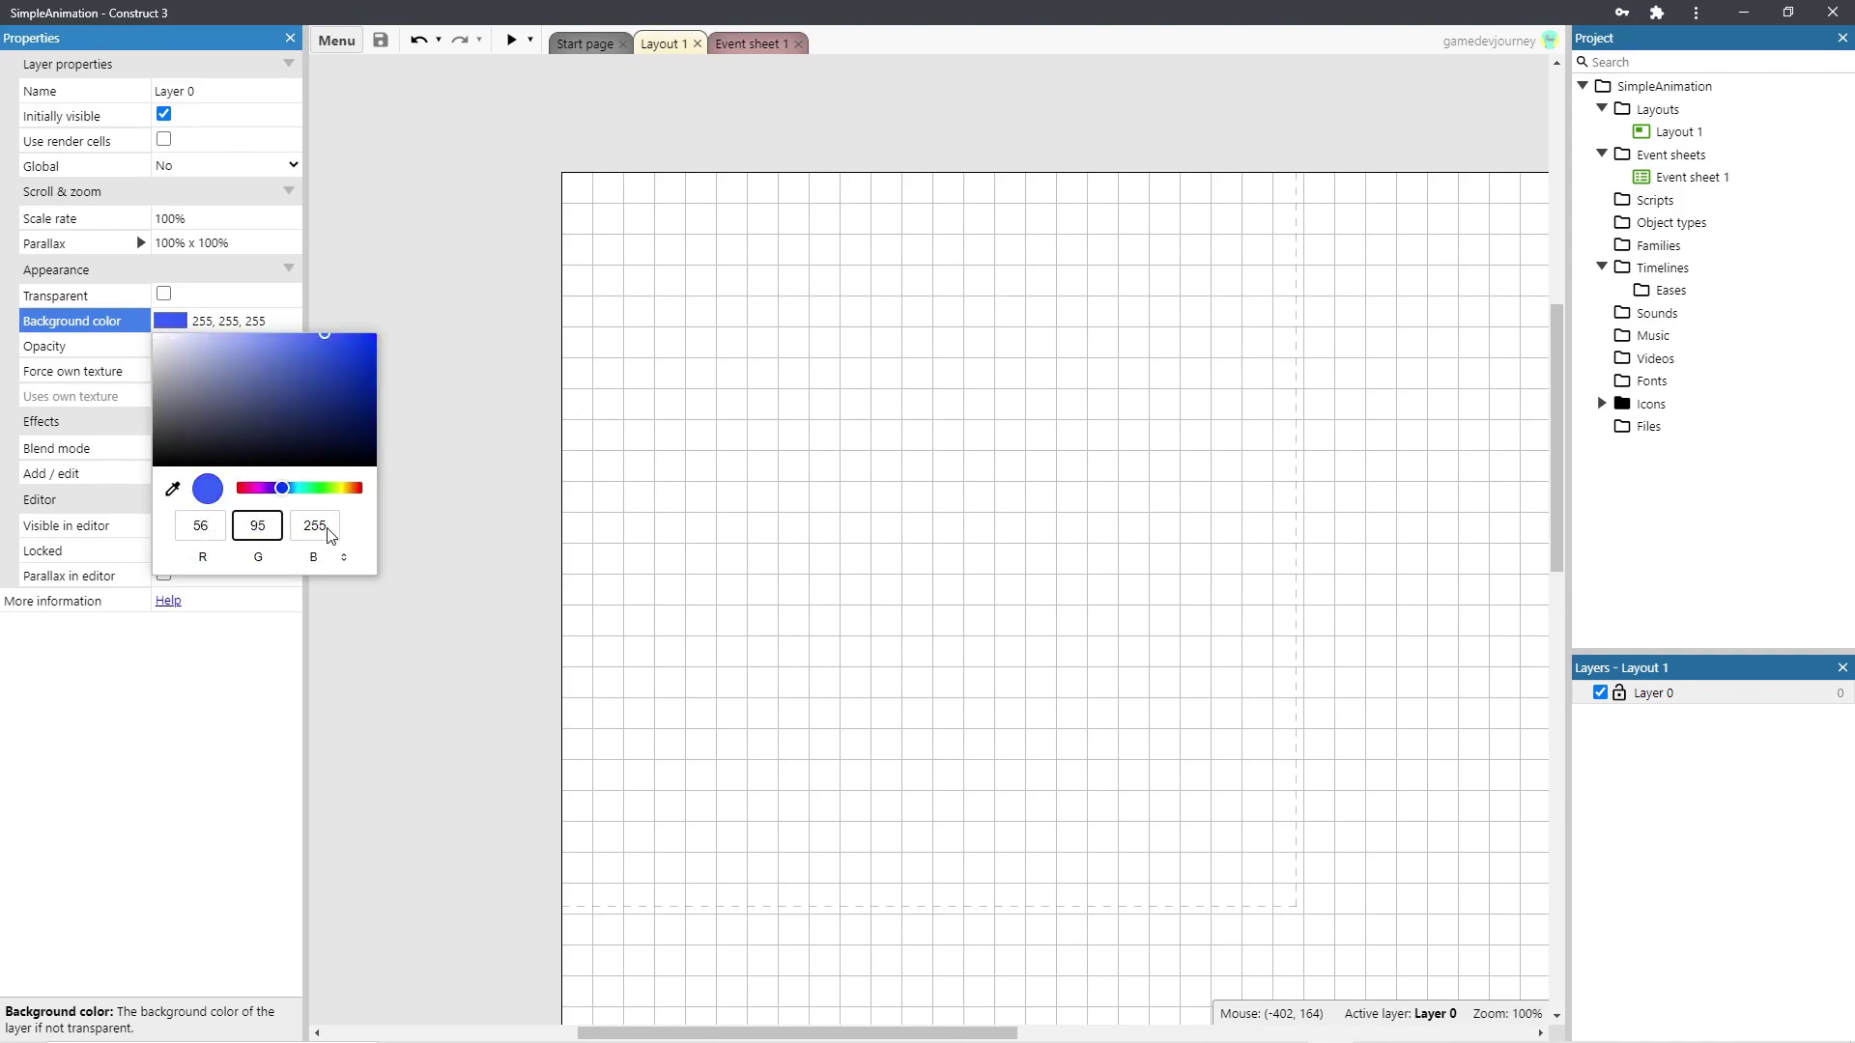
double_click(323, 536)
type("97")
key("Return")
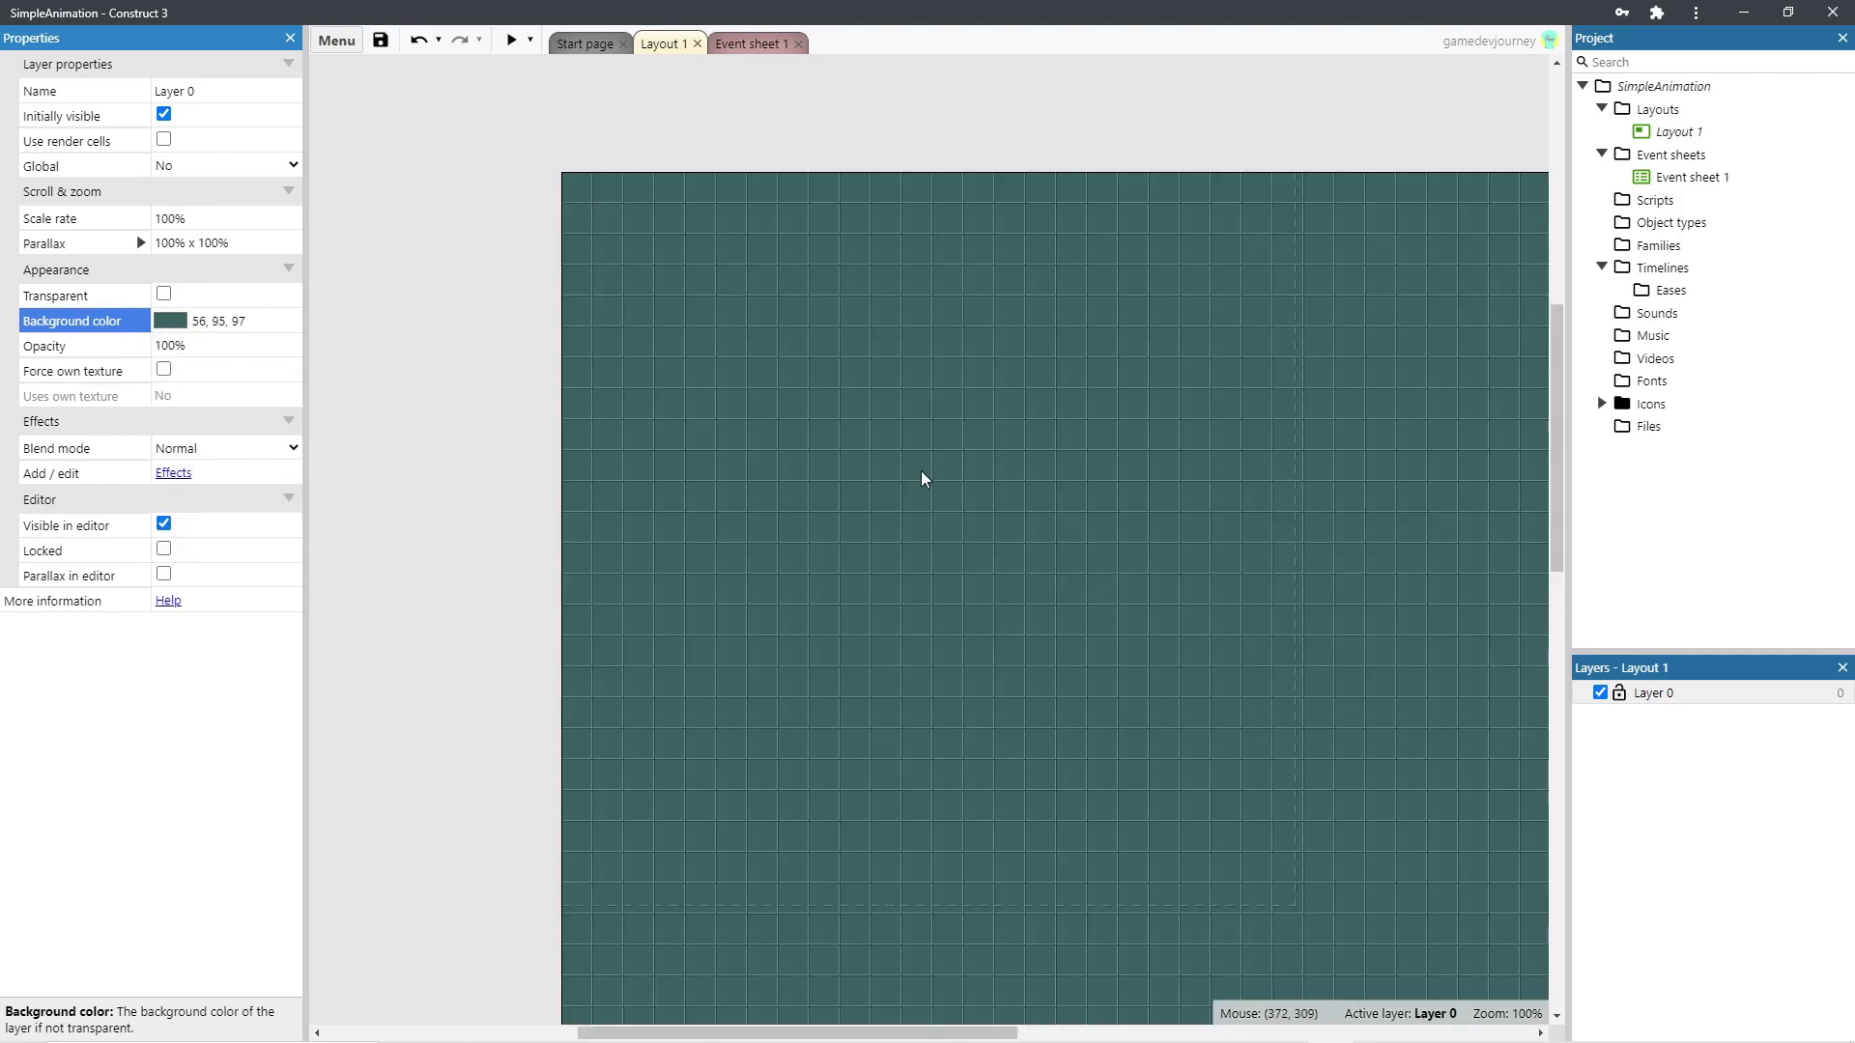
- Insert a Sprite on the layout, load the idle grey player image, and name the animation idle
double_click(884, 477)
type("s")
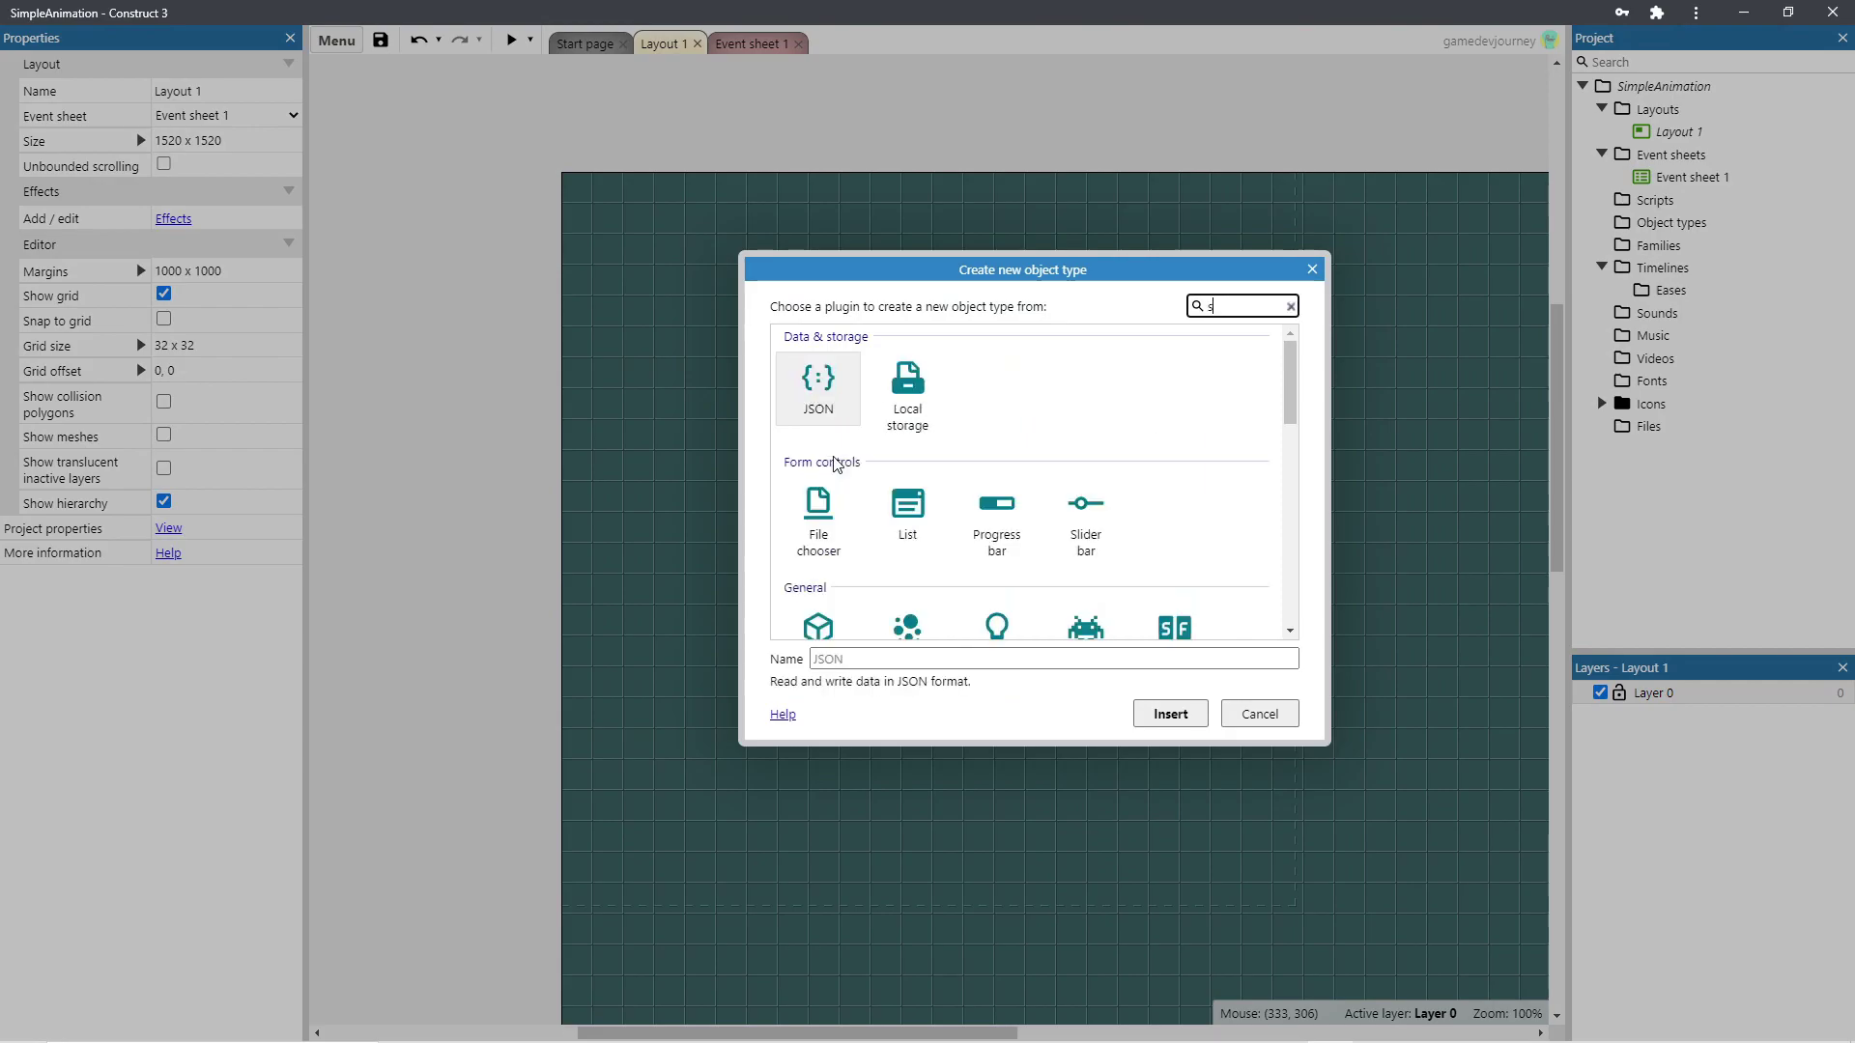
type("pr")
key("Return")
left_click(832, 456)
left_click(369, 89)
left_click(863, 280)
left_click(763, 542)
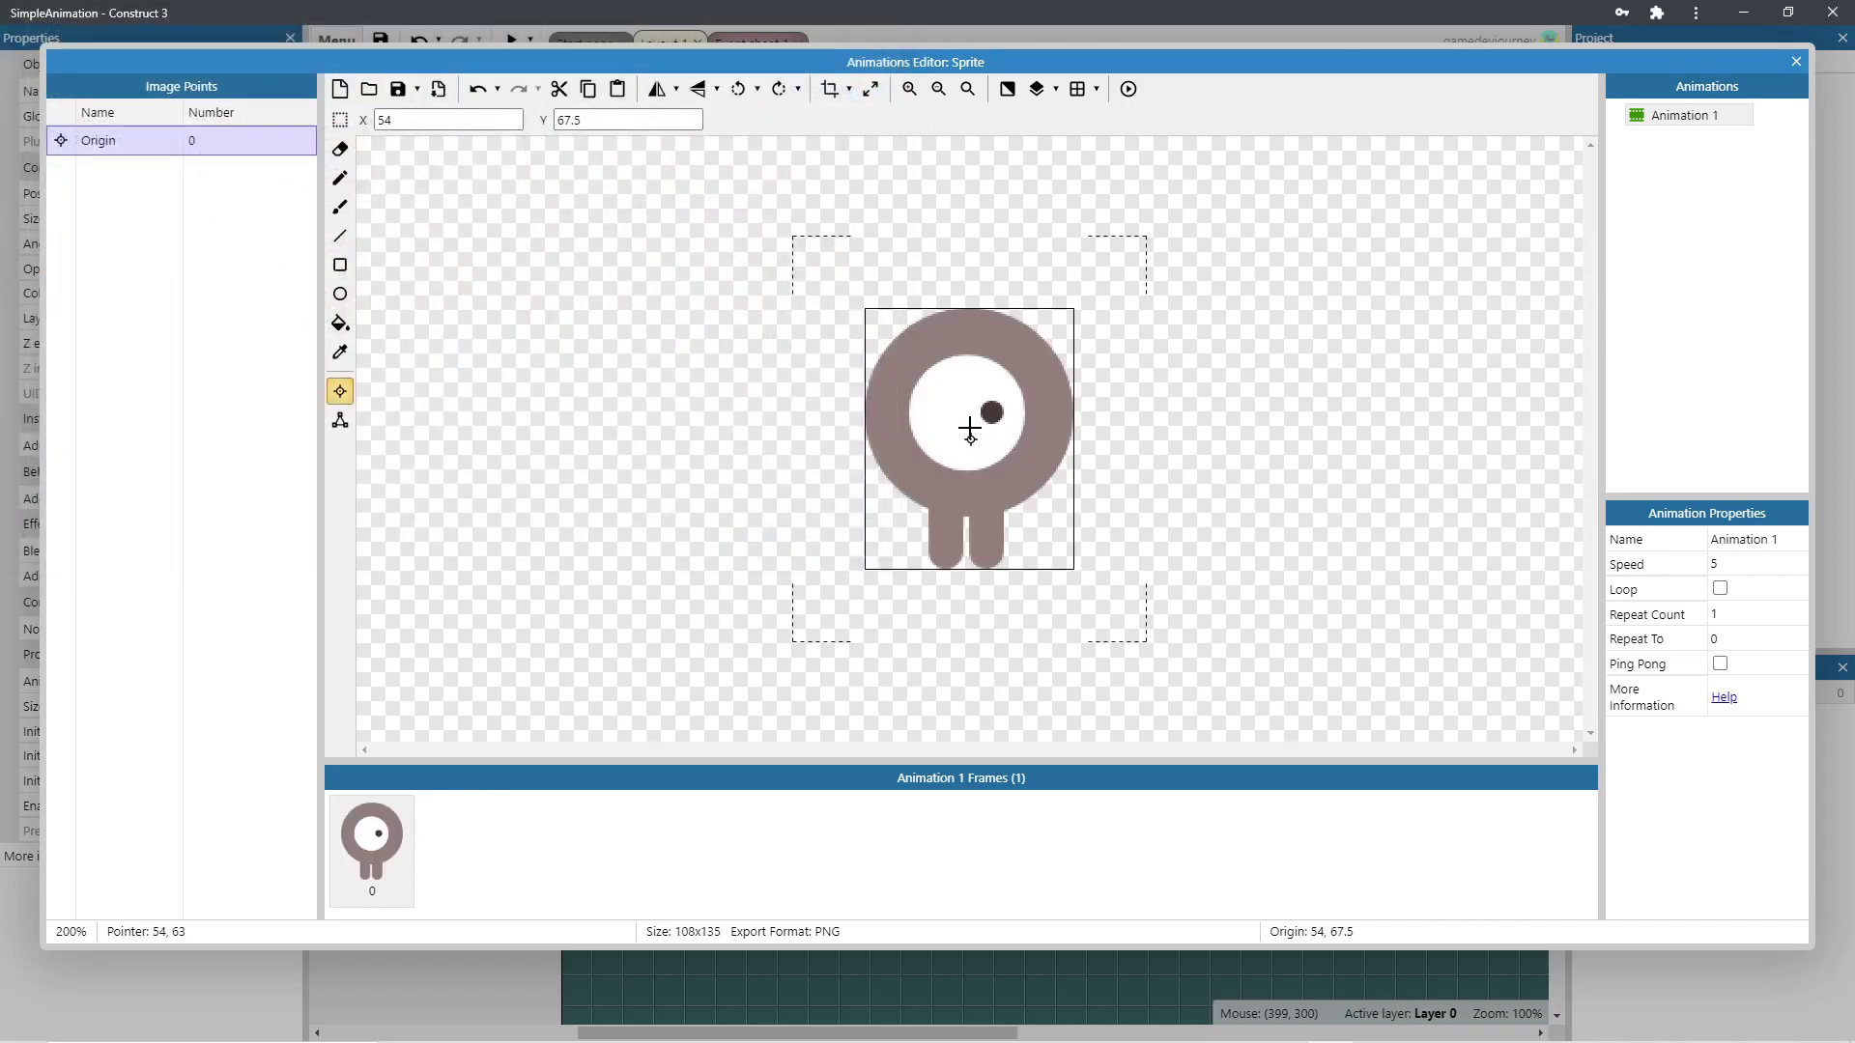
left_click(1697, 118)
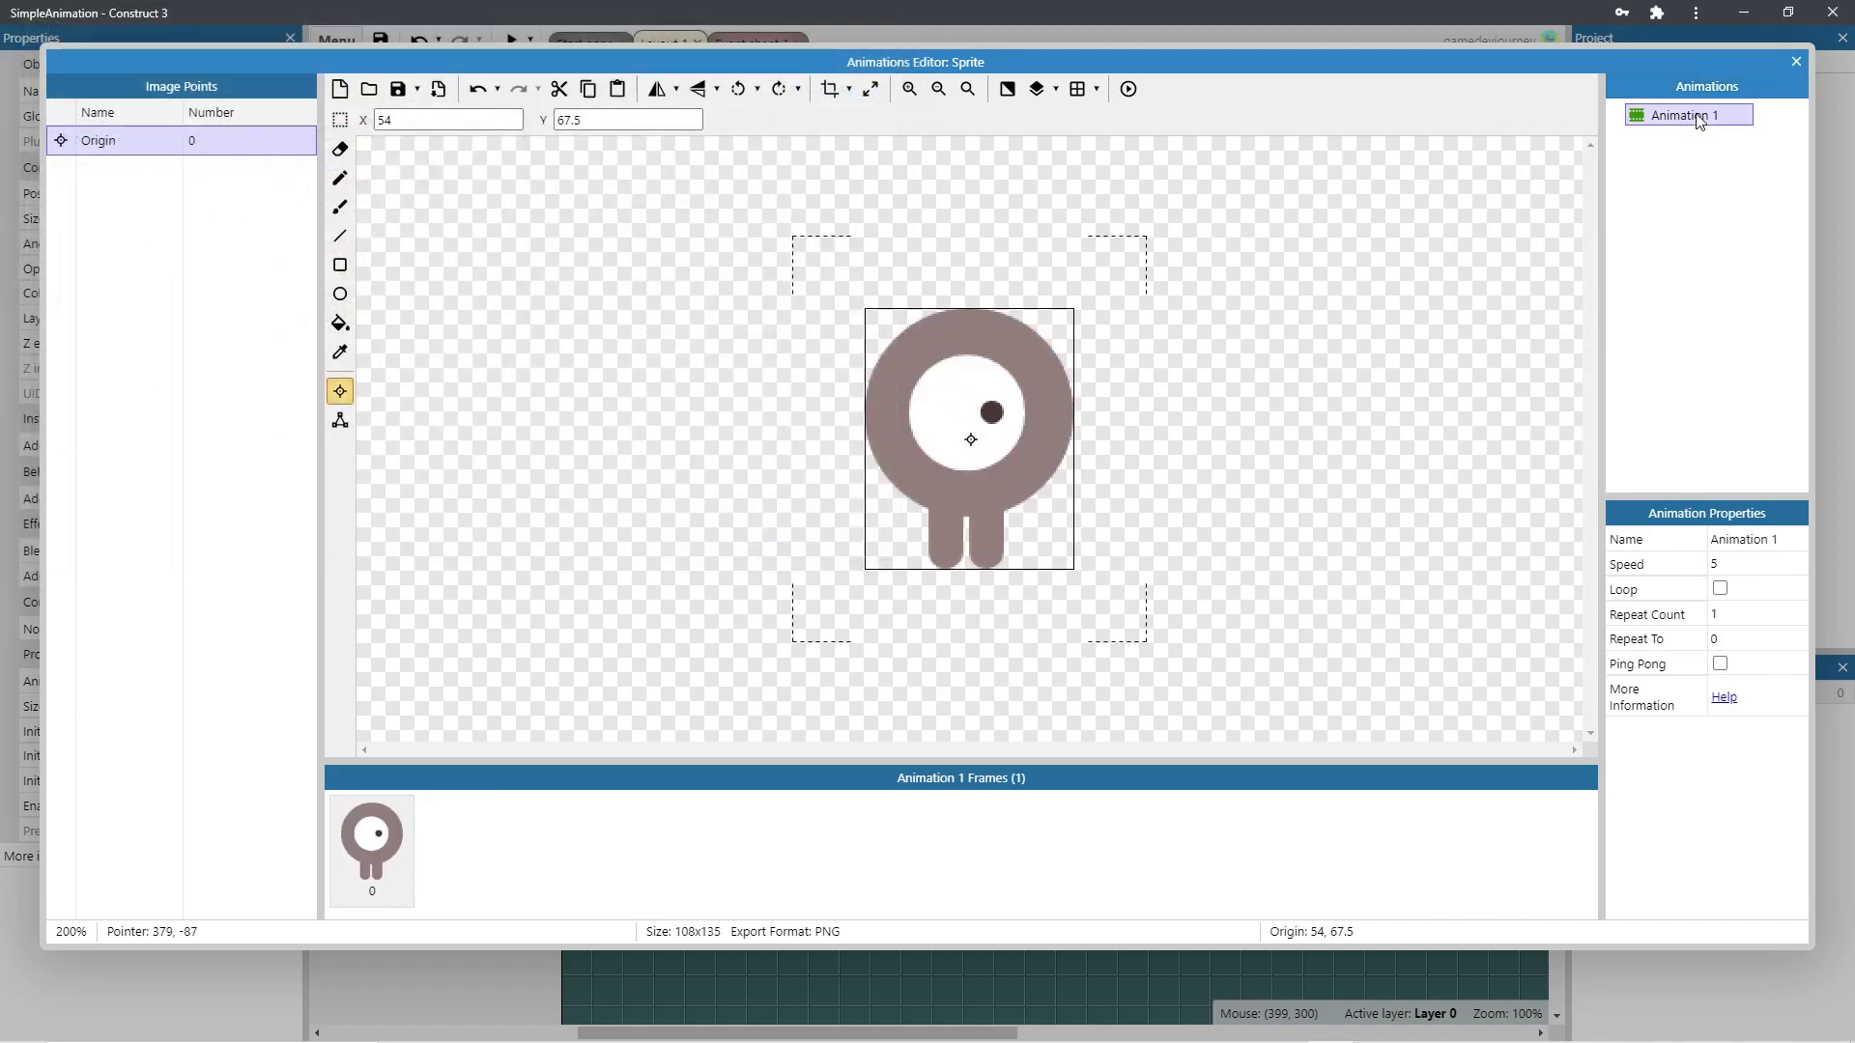
left_click(1698, 118)
key("BackSpace")
type("idle")
key("Return")
- Add a looping walk animation with frames playerGrey_walk1 and playerGrey_walk2
right_click(1680, 145)
left_click(1702, 166)
left_click(1683, 143)
type("walk")
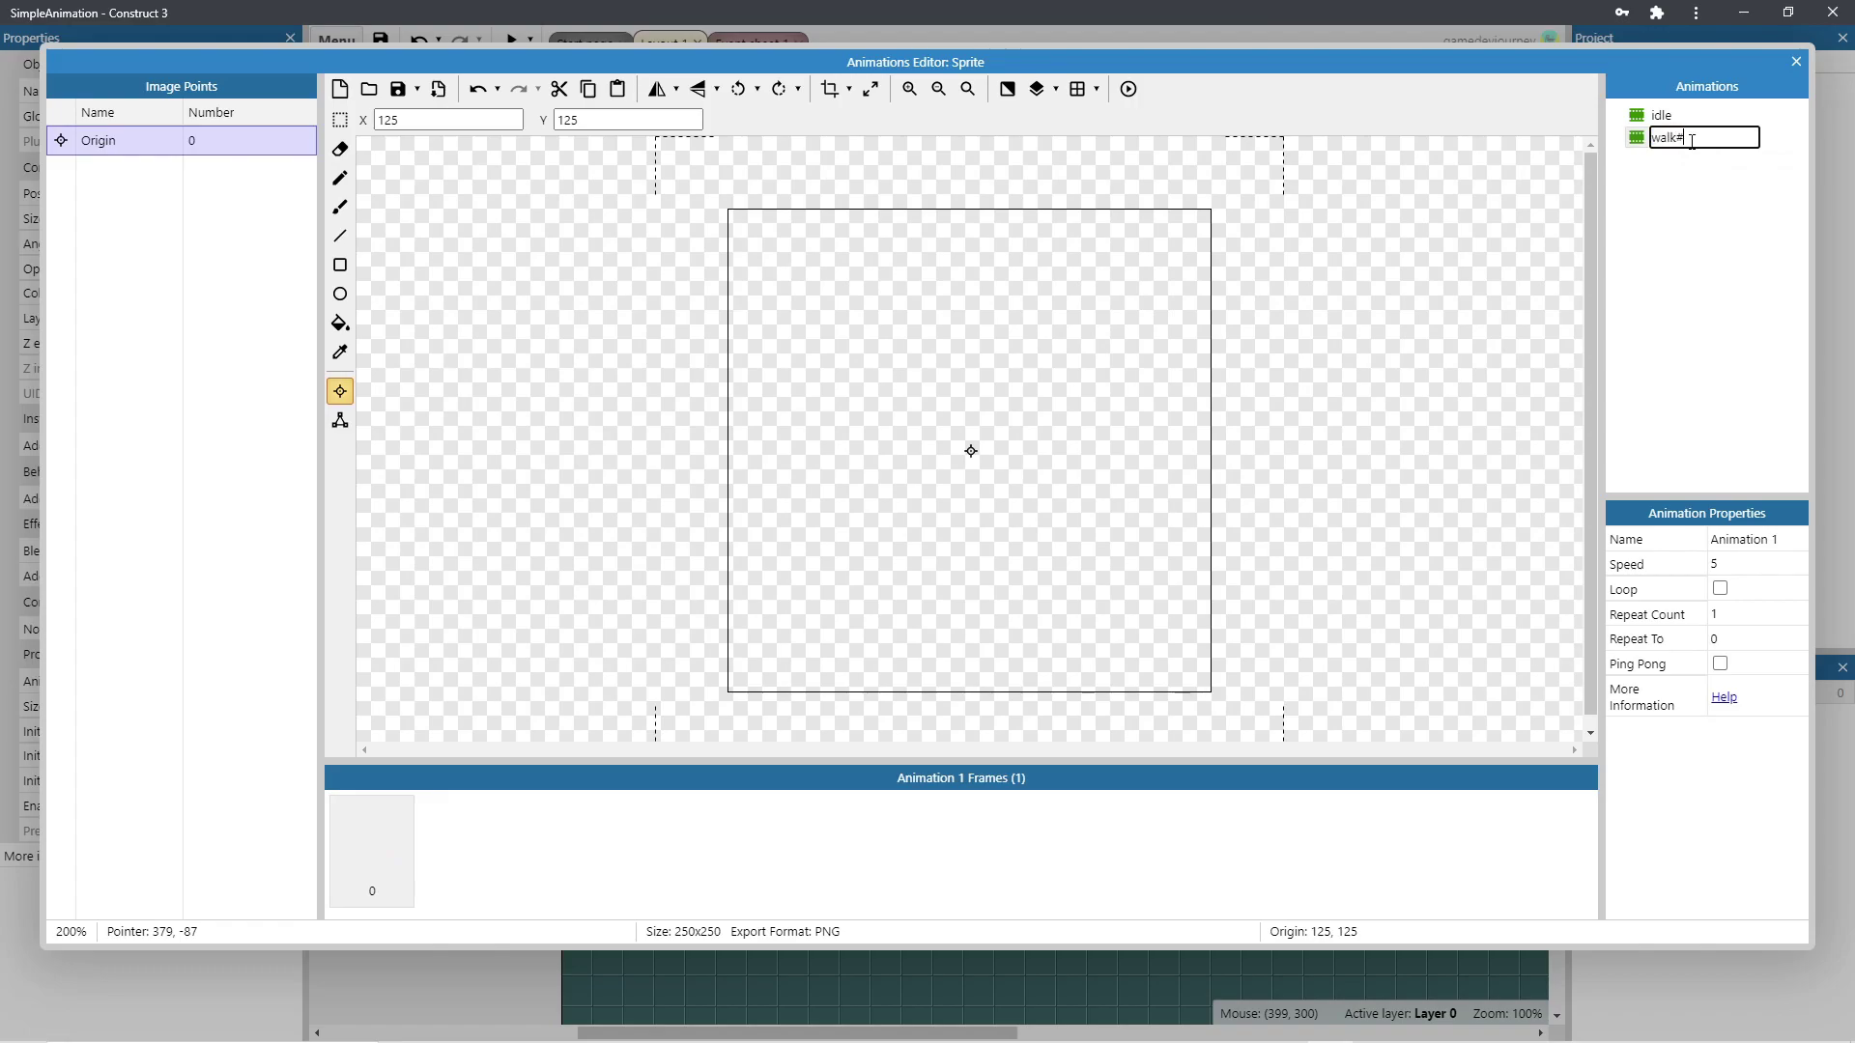
key("Return")
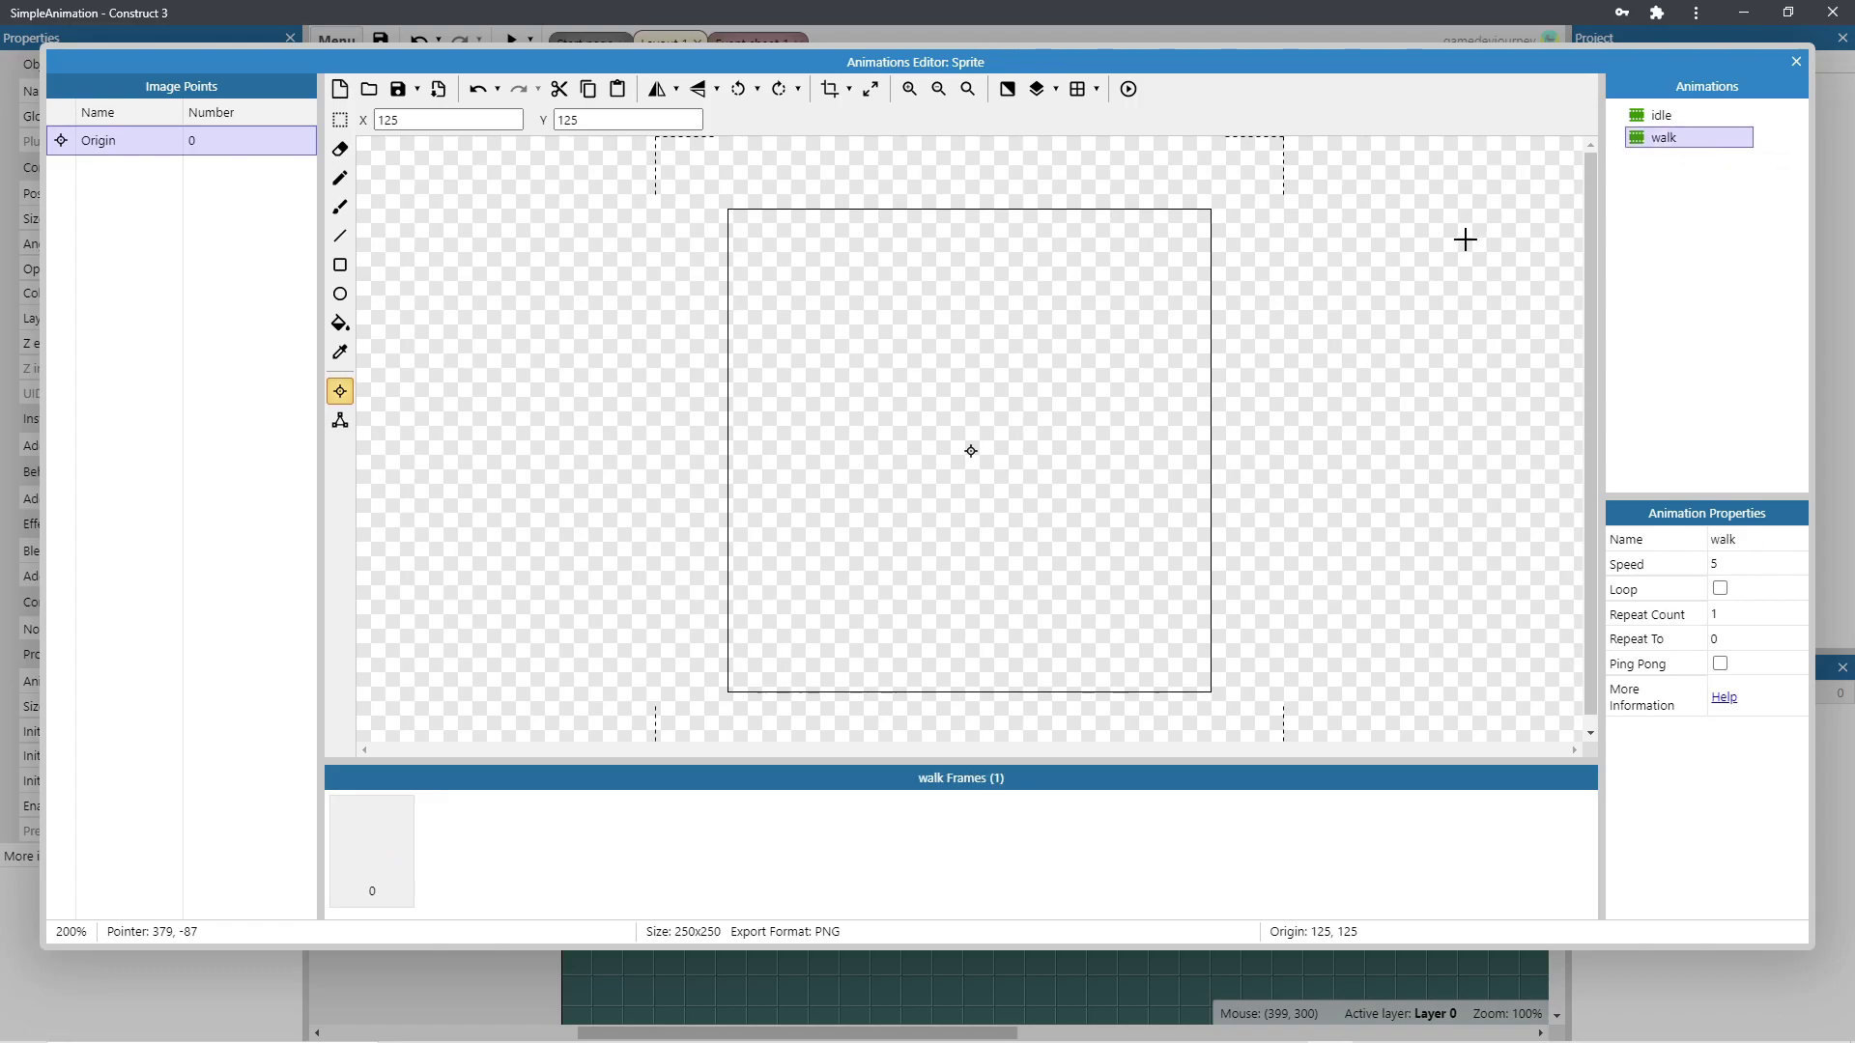
left_click(368, 89)
left_click(863, 285)
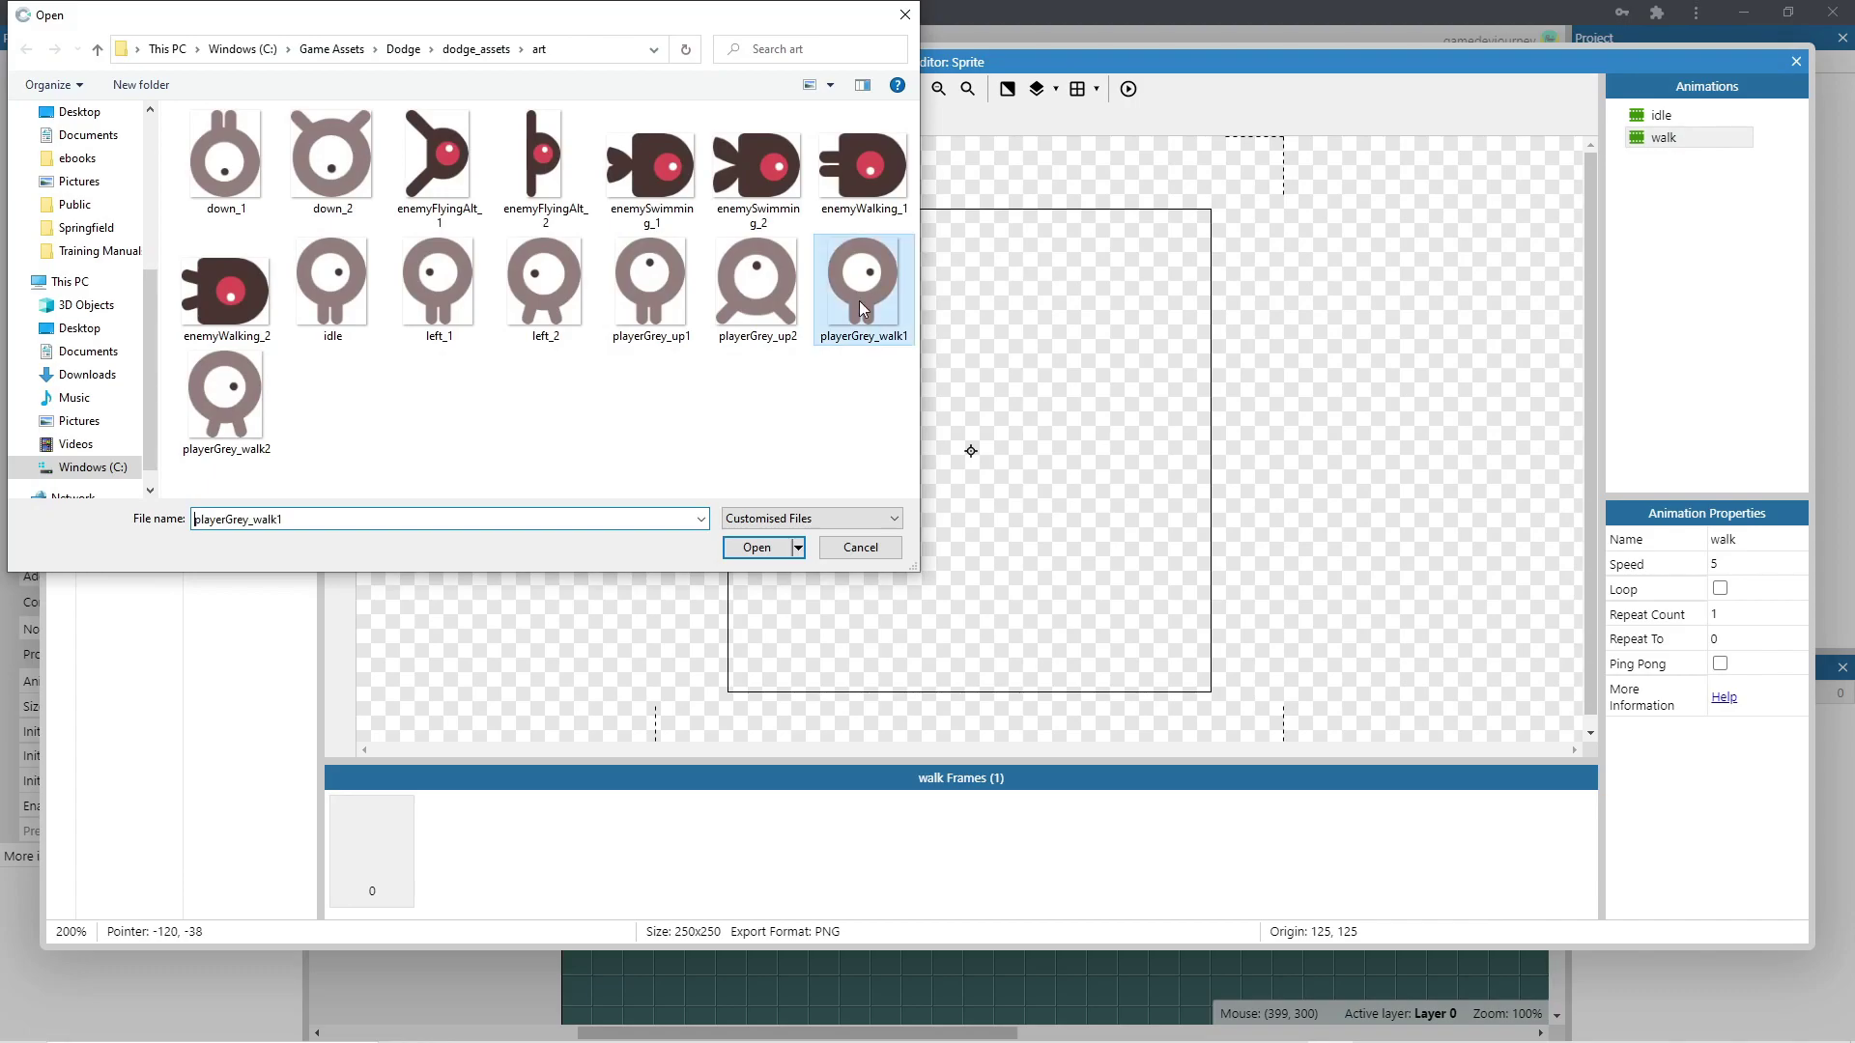
left_click(225, 396, "ctrl")
left_click(756, 548)
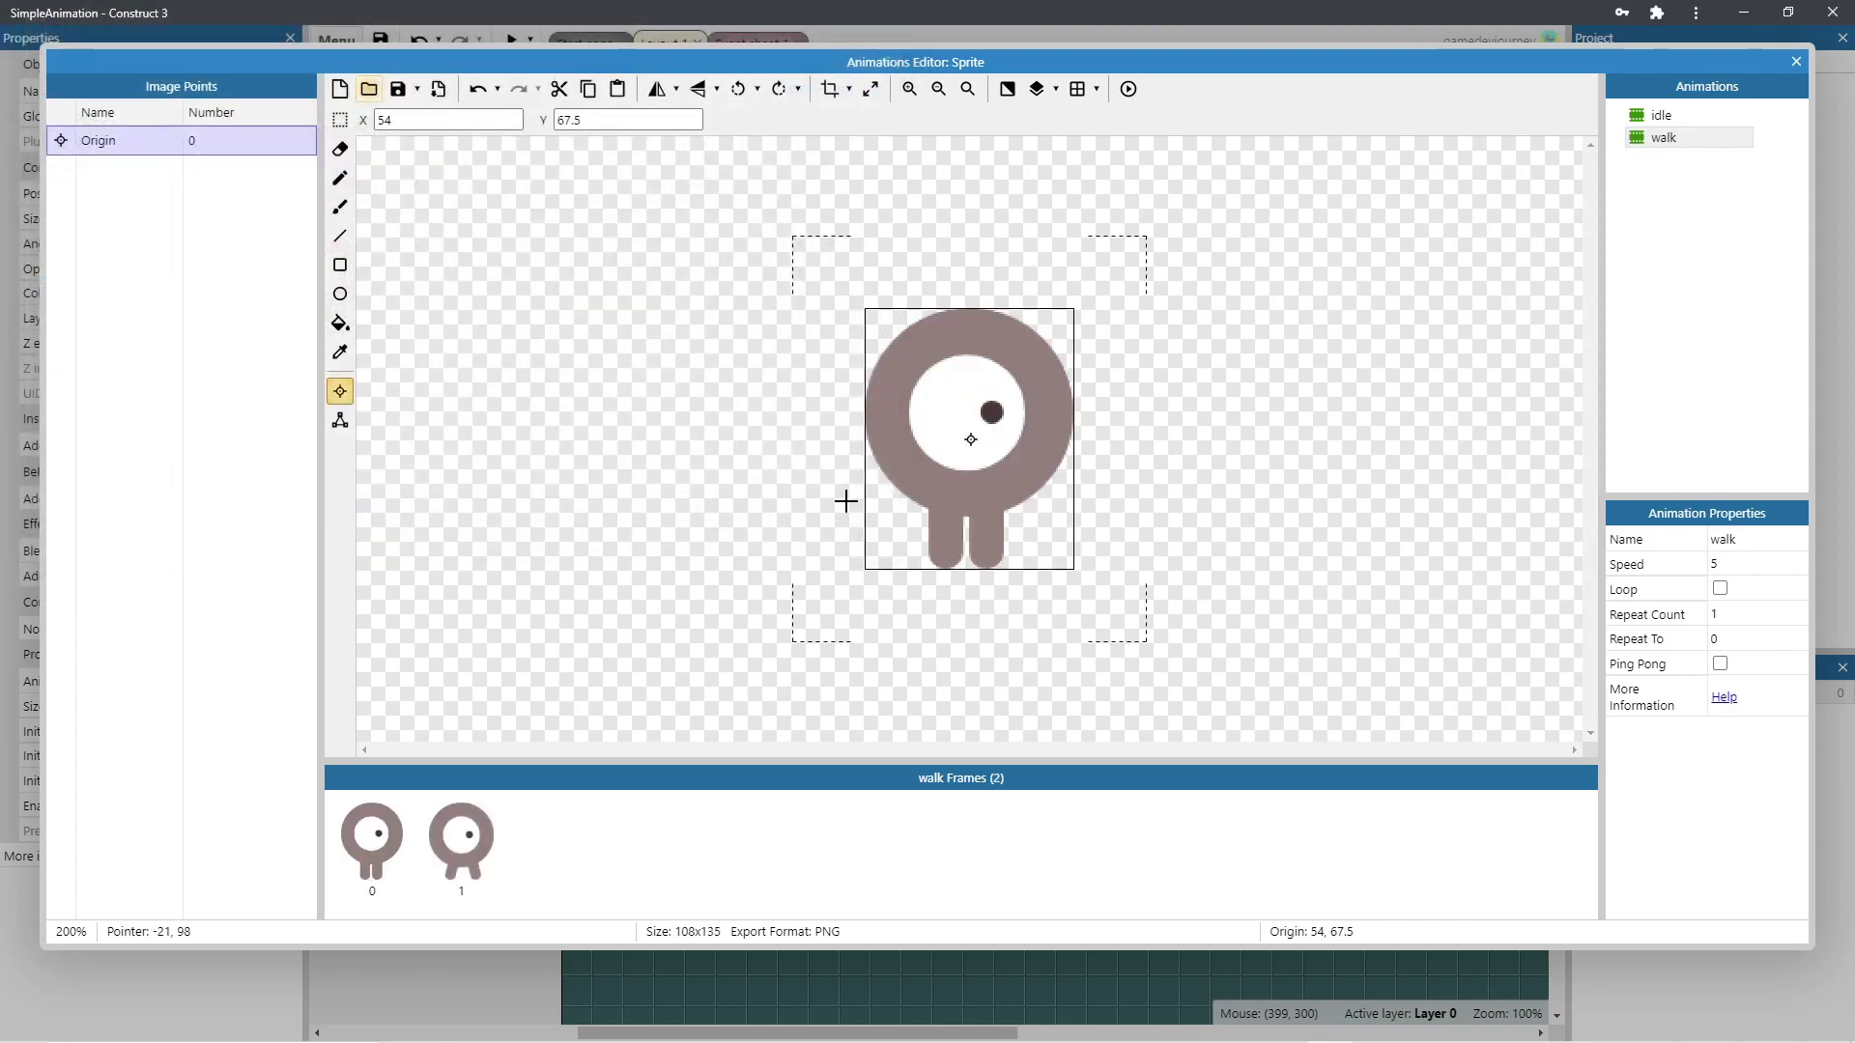
left_click(1720, 589)
- Add a fly animation and select the playerGrey_up1 and playerGrey_up2 images
right_click(1656, 165)
left_click(1701, 183)
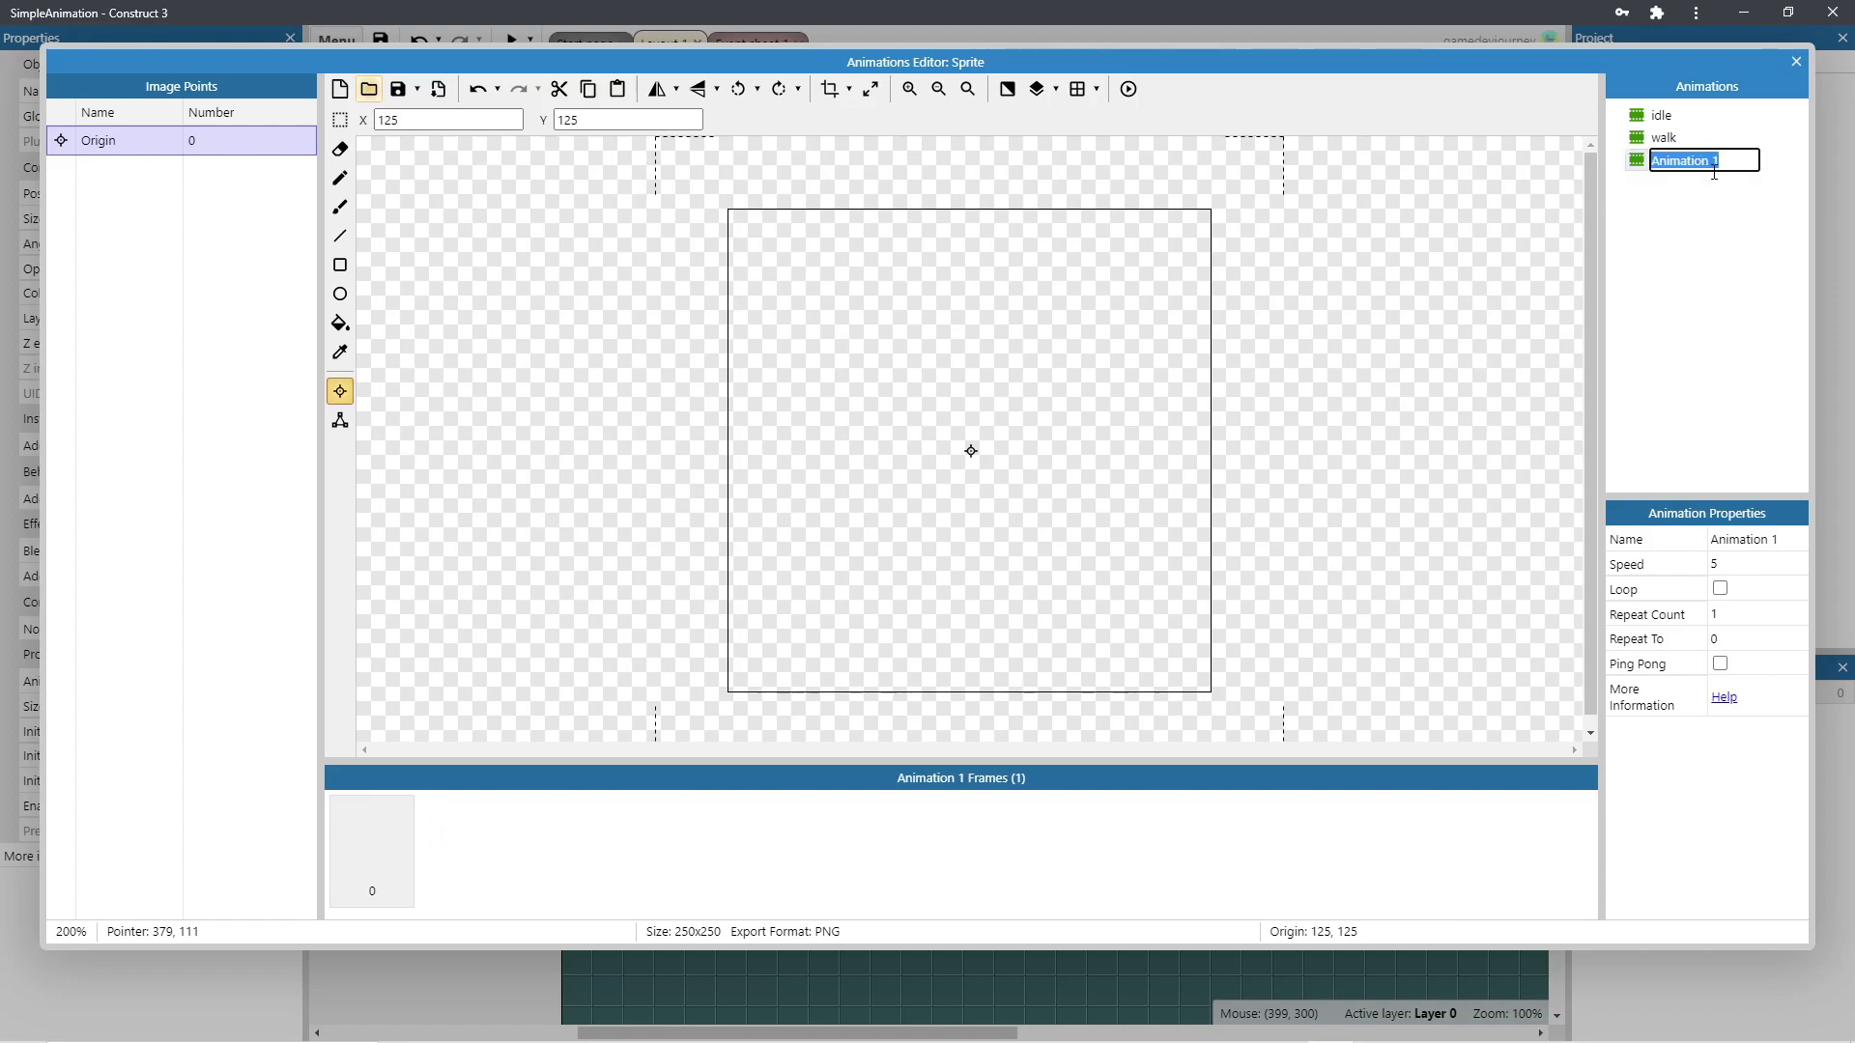
type("fly")
key("Return")
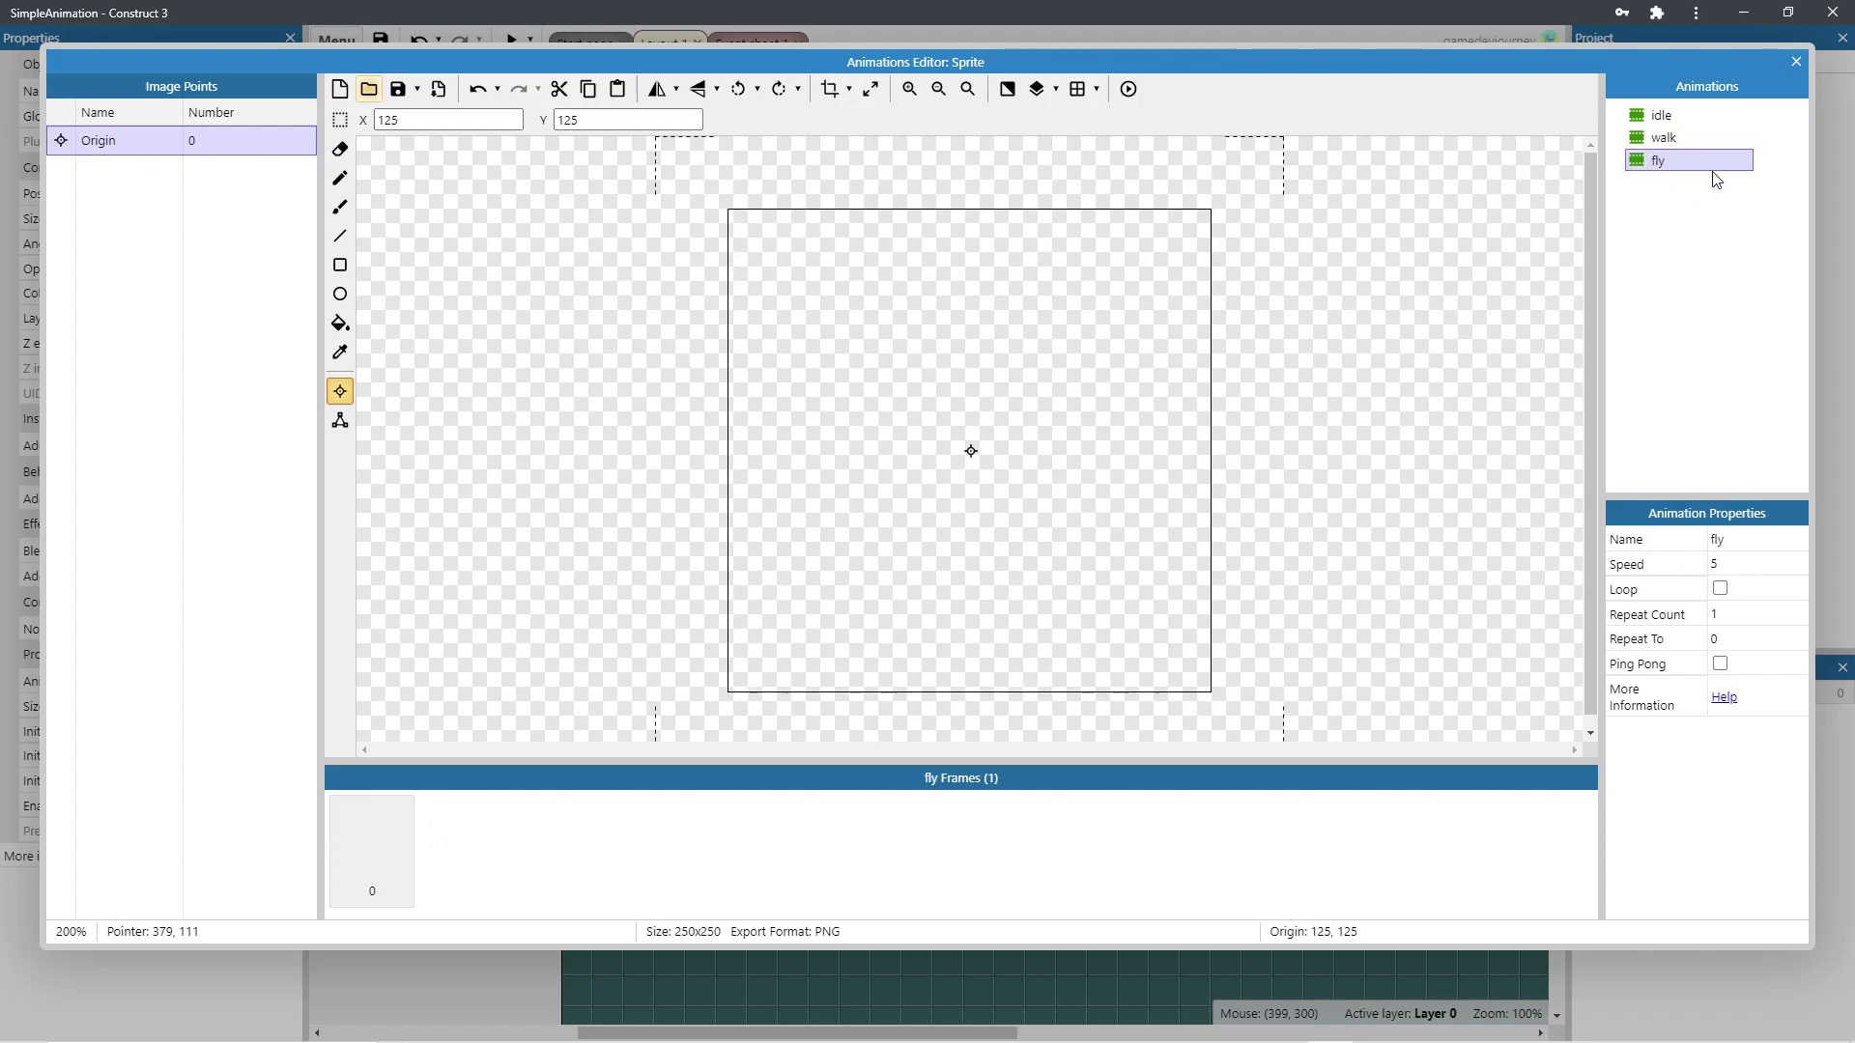
left_click(368, 89)
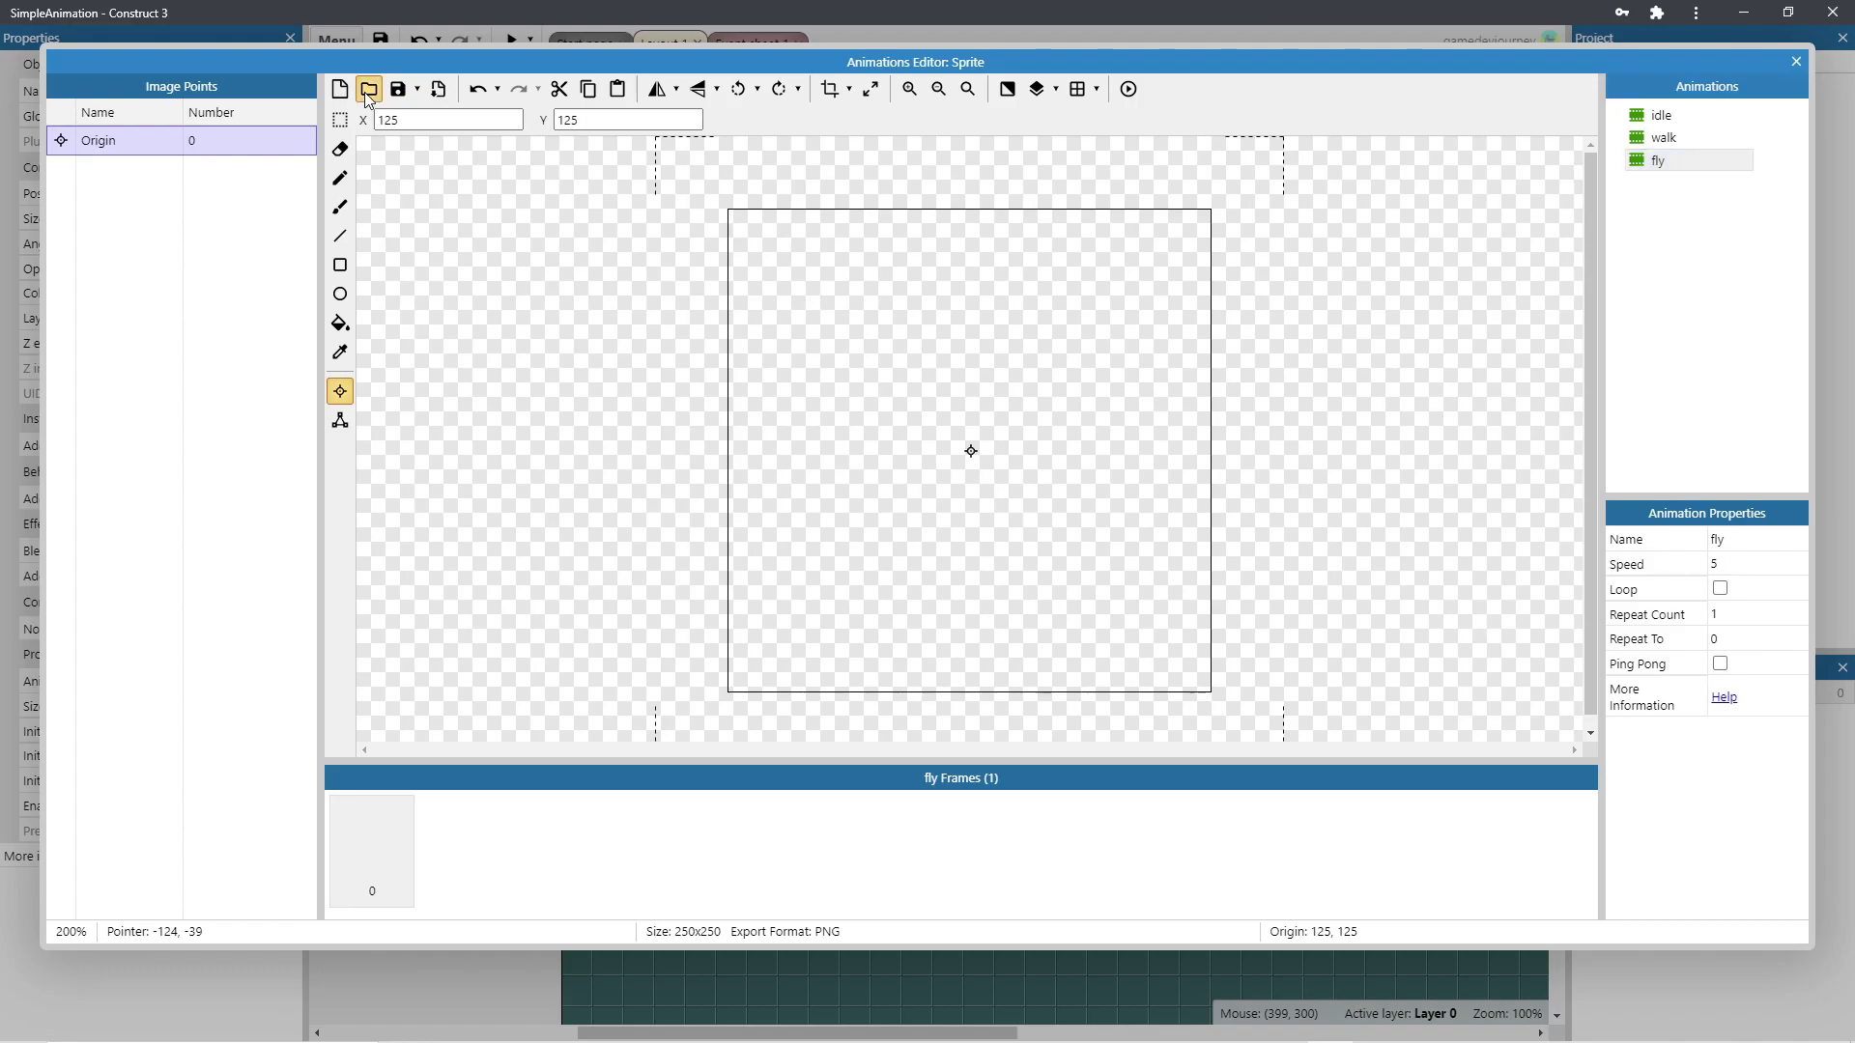
left_click(650, 285)
left_click(756, 285, "ctrl")
- Load the up images as fly frames, then give the sprite the 8 Direction behaviour
left_click(757, 547)
key("Escape")
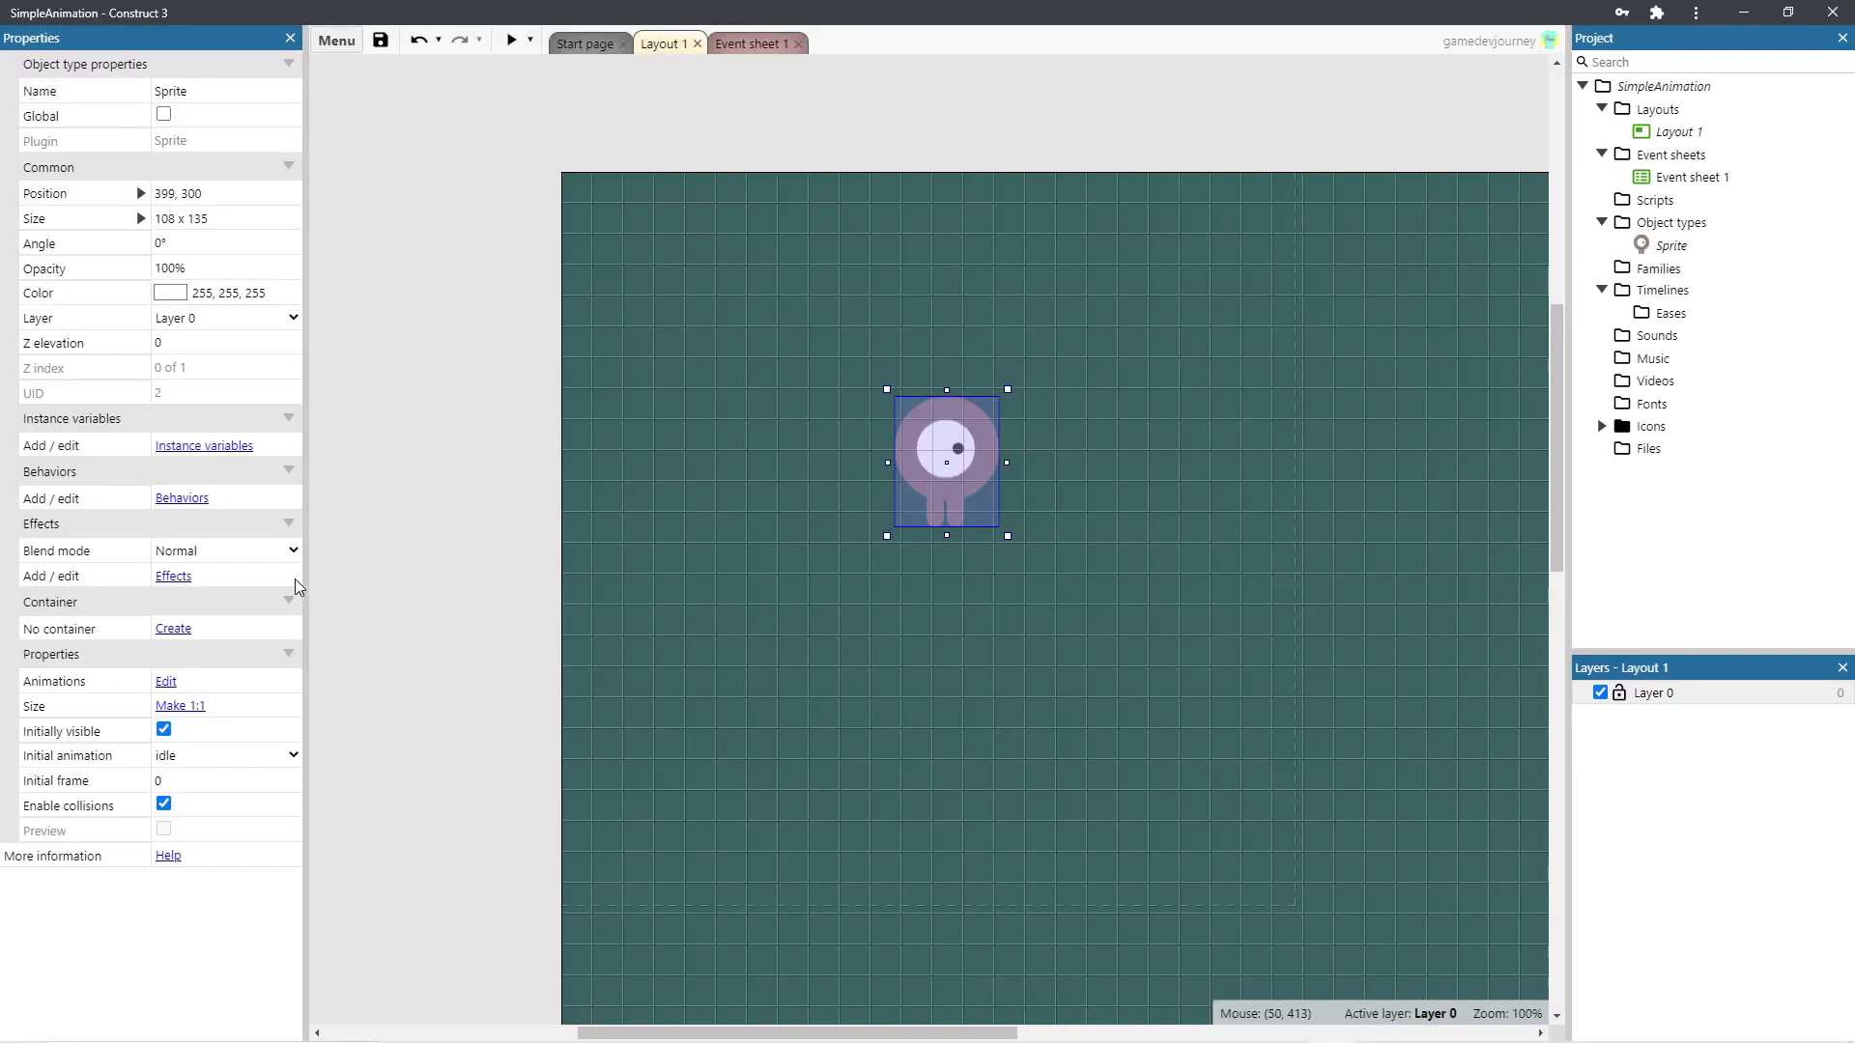
left_click(180, 499)
left_click(923, 459)
scroll(754, 566, "down", 3)
left_click(715, 580)
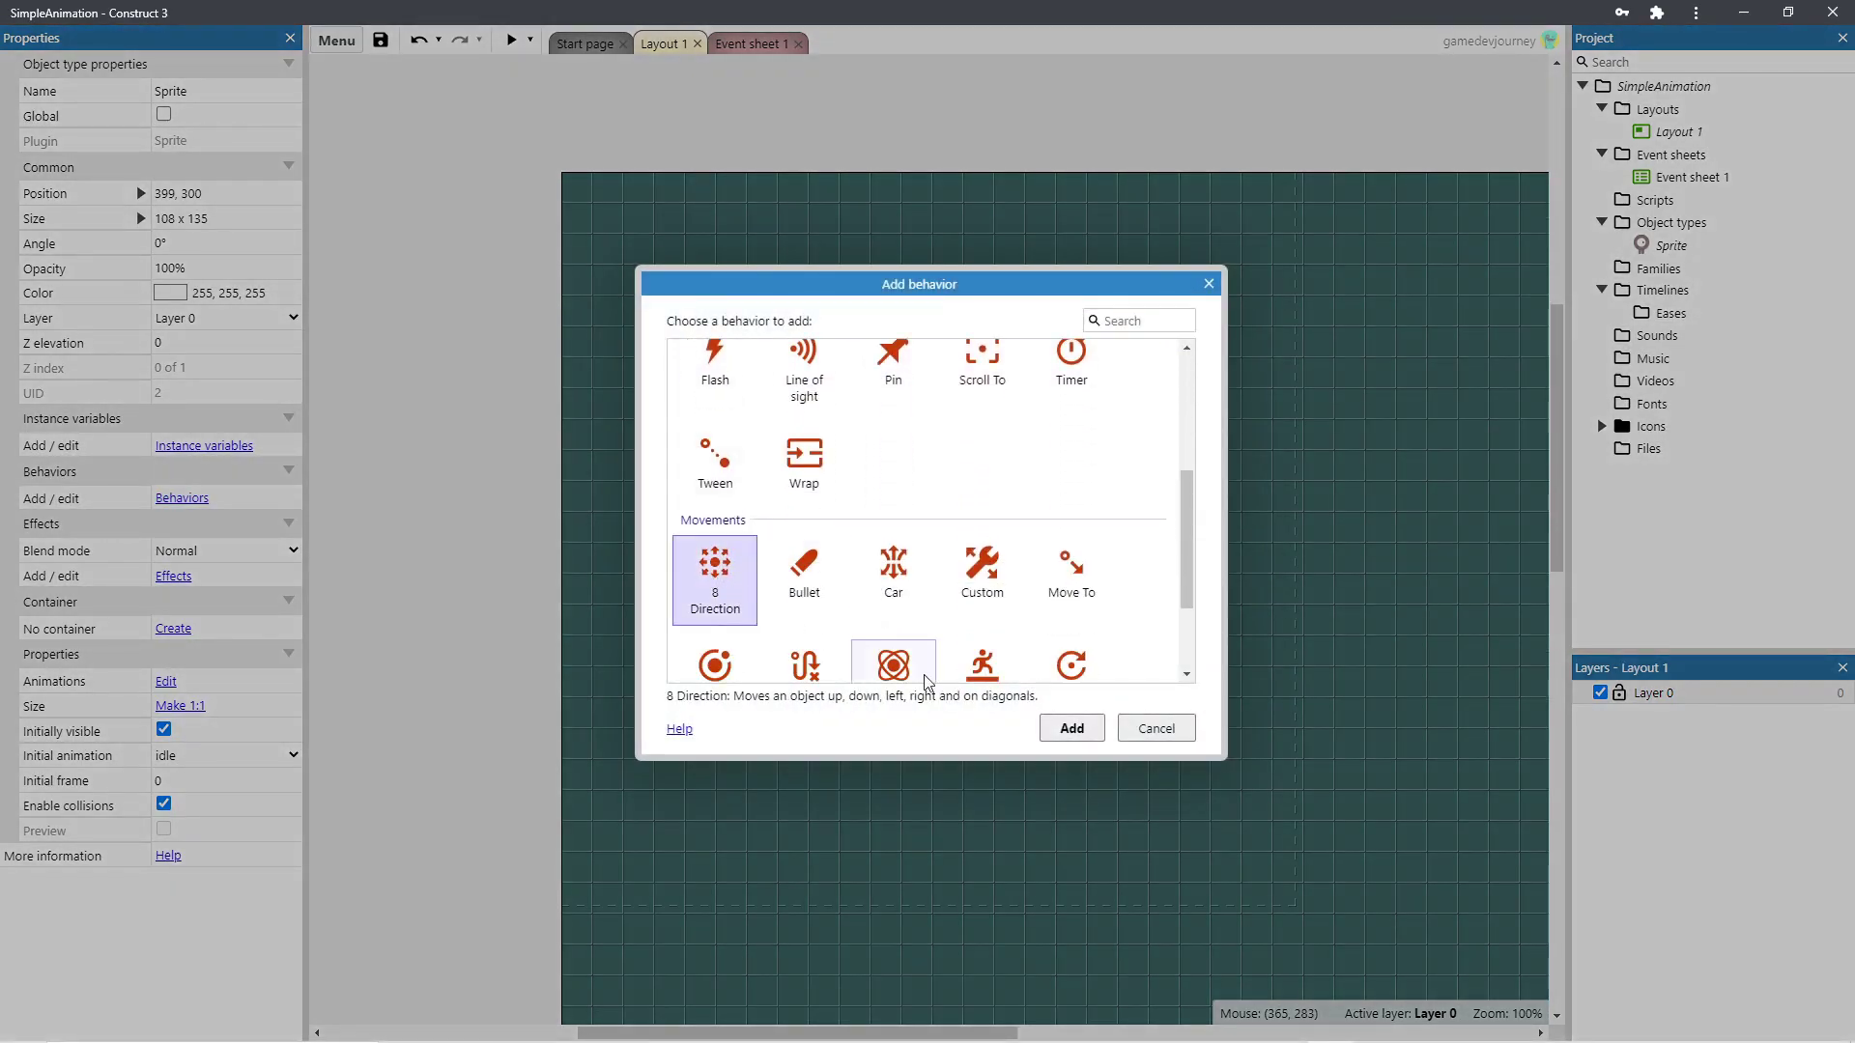
left_click(1072, 729)
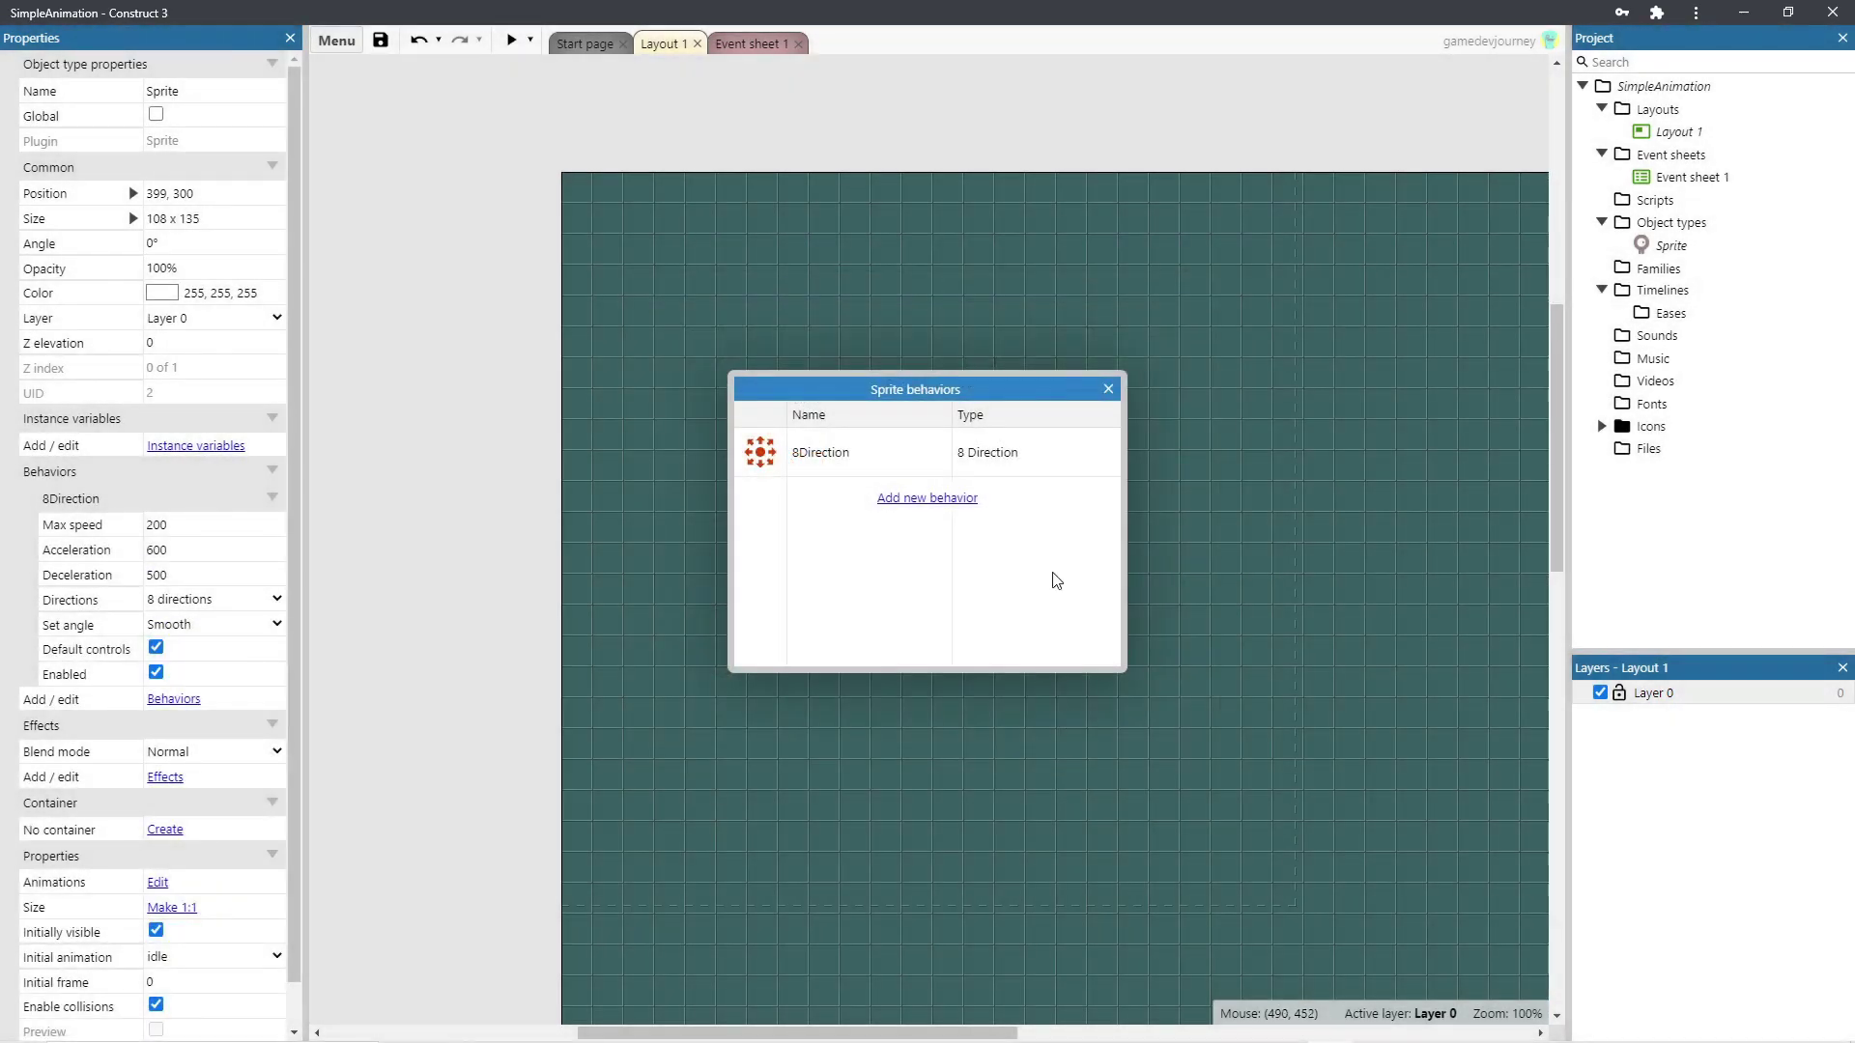
left_click(1109, 390)
- Insert a Keyboard object into the project using the 'key' search
double_click(1103, 527)
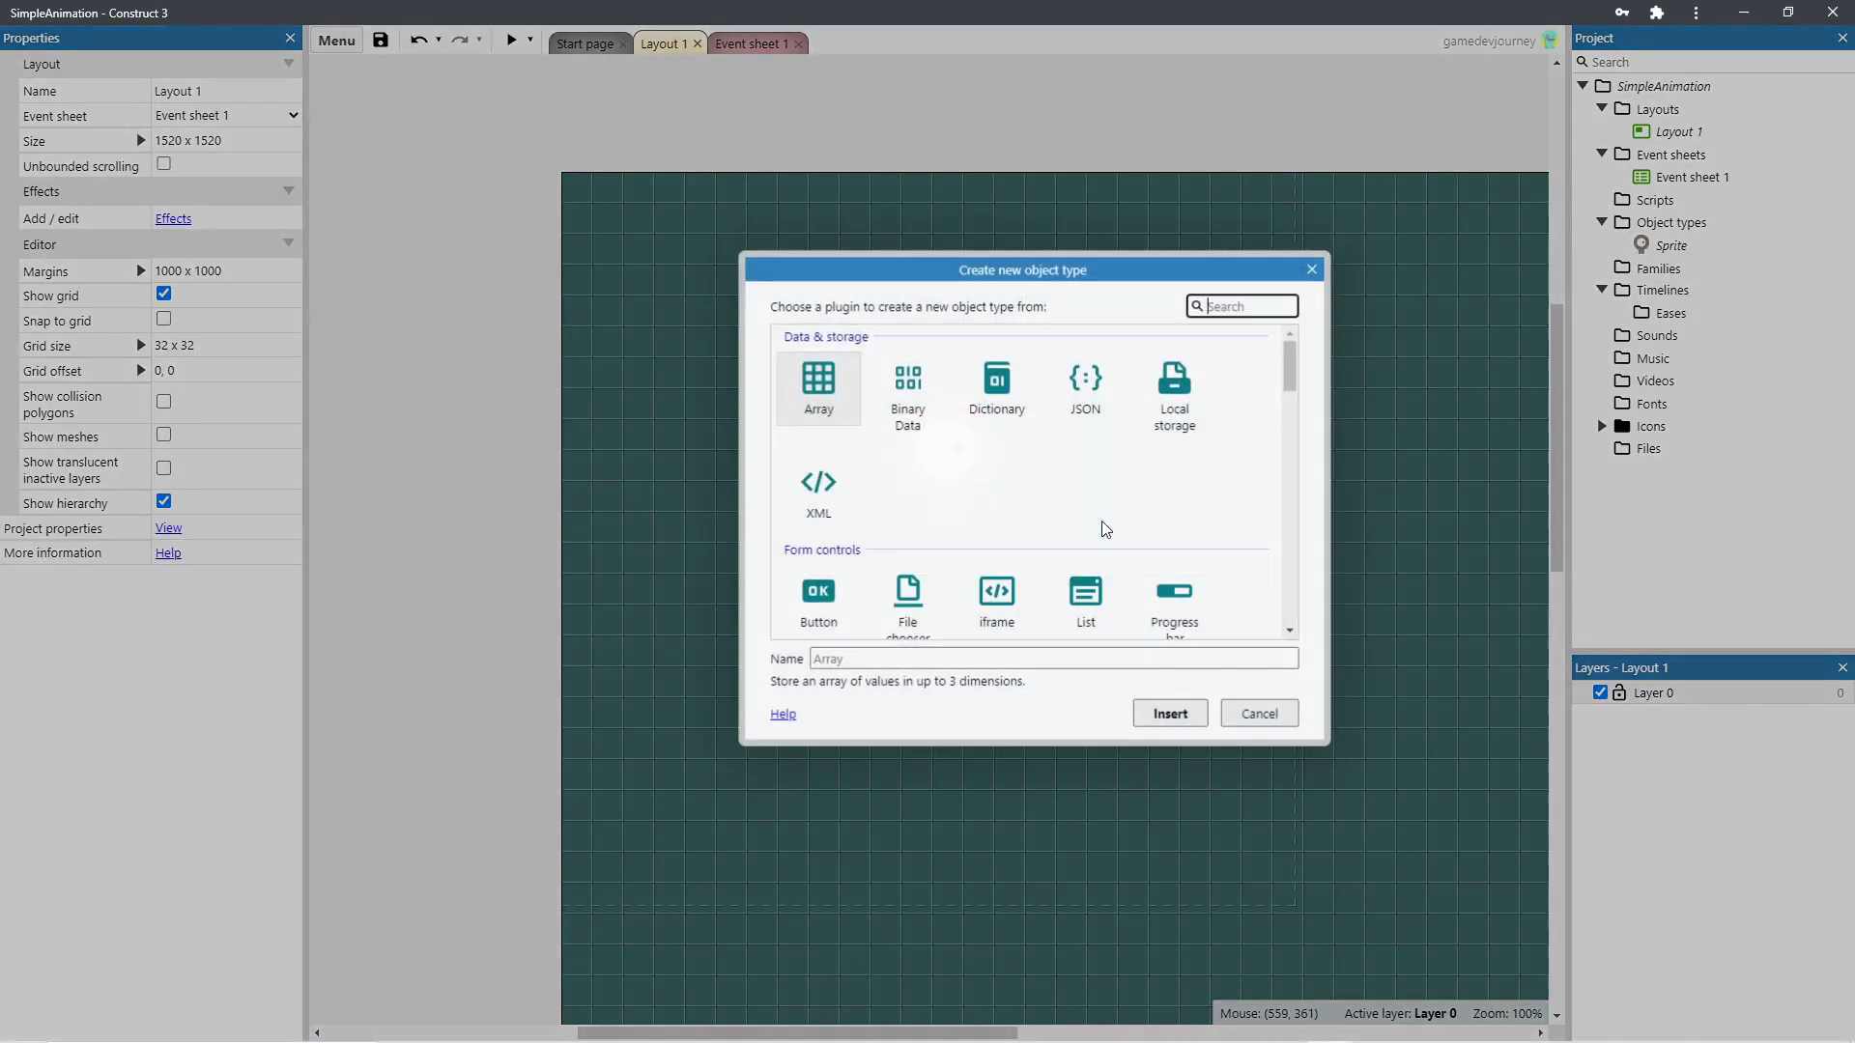
type("key")
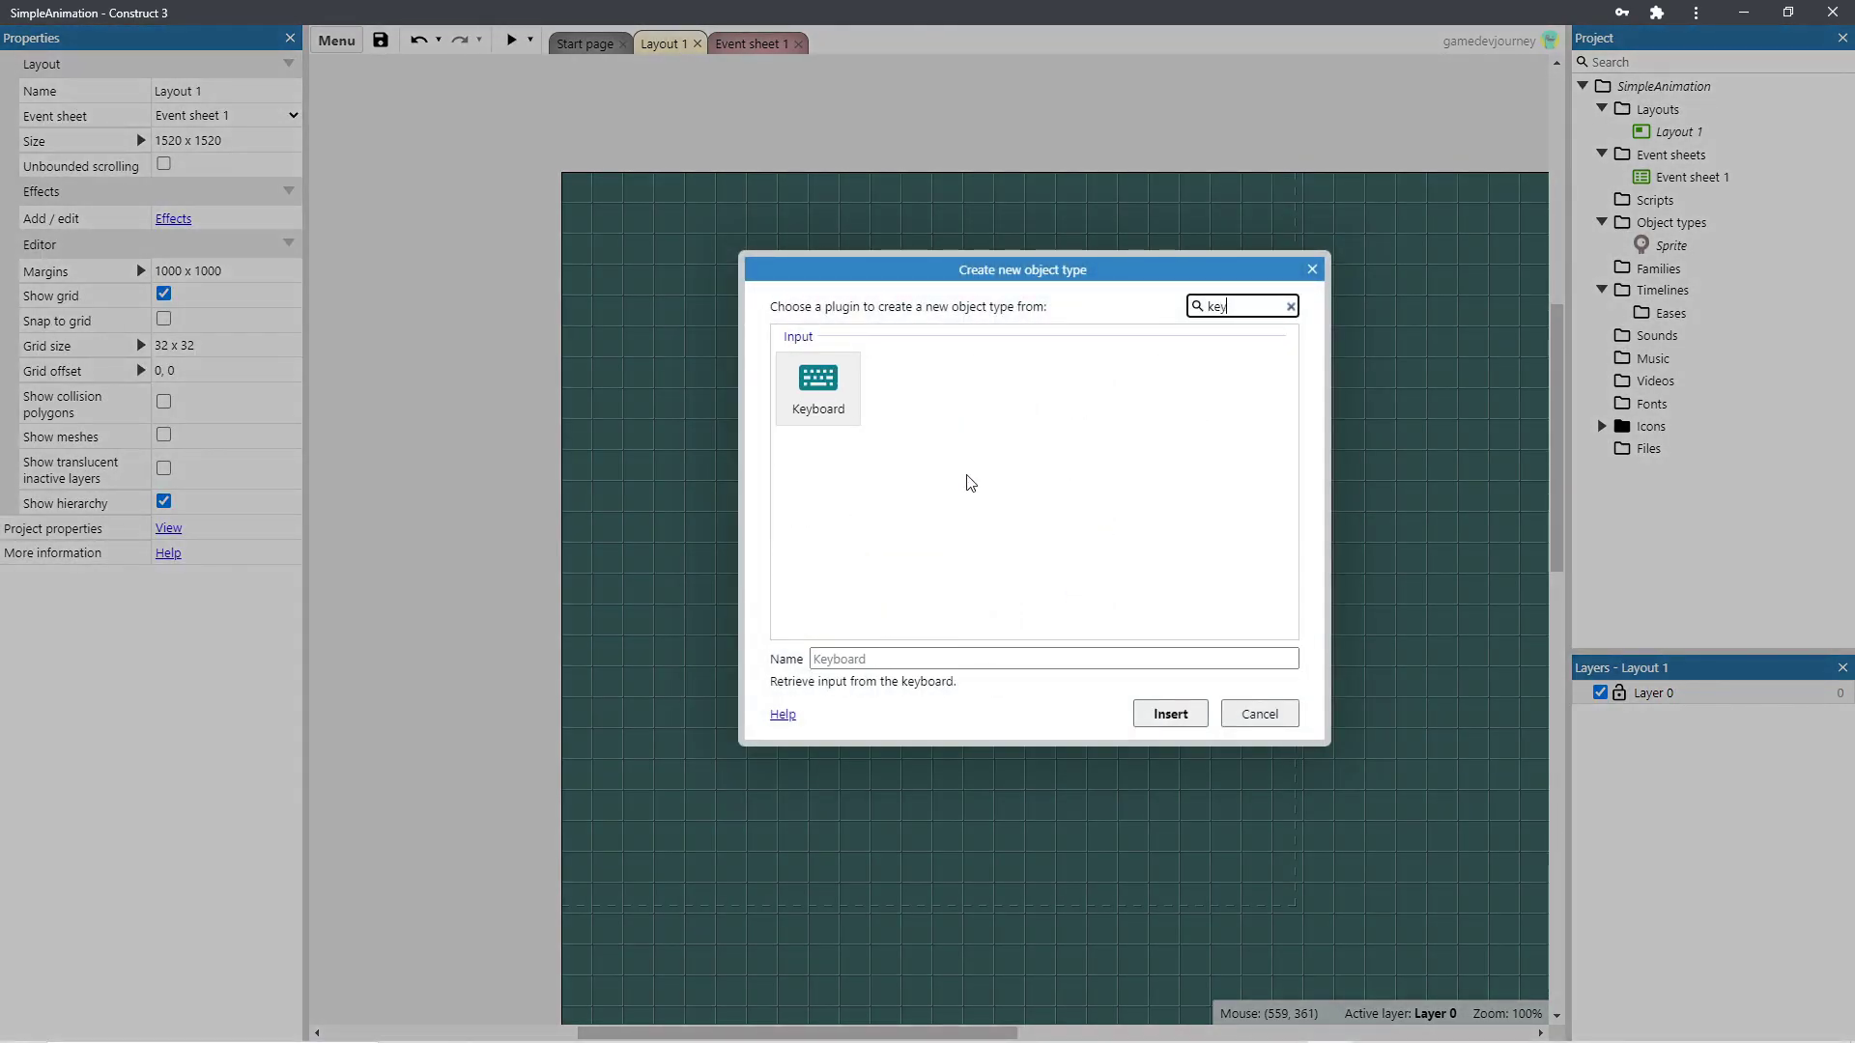
left_click(1159, 716)
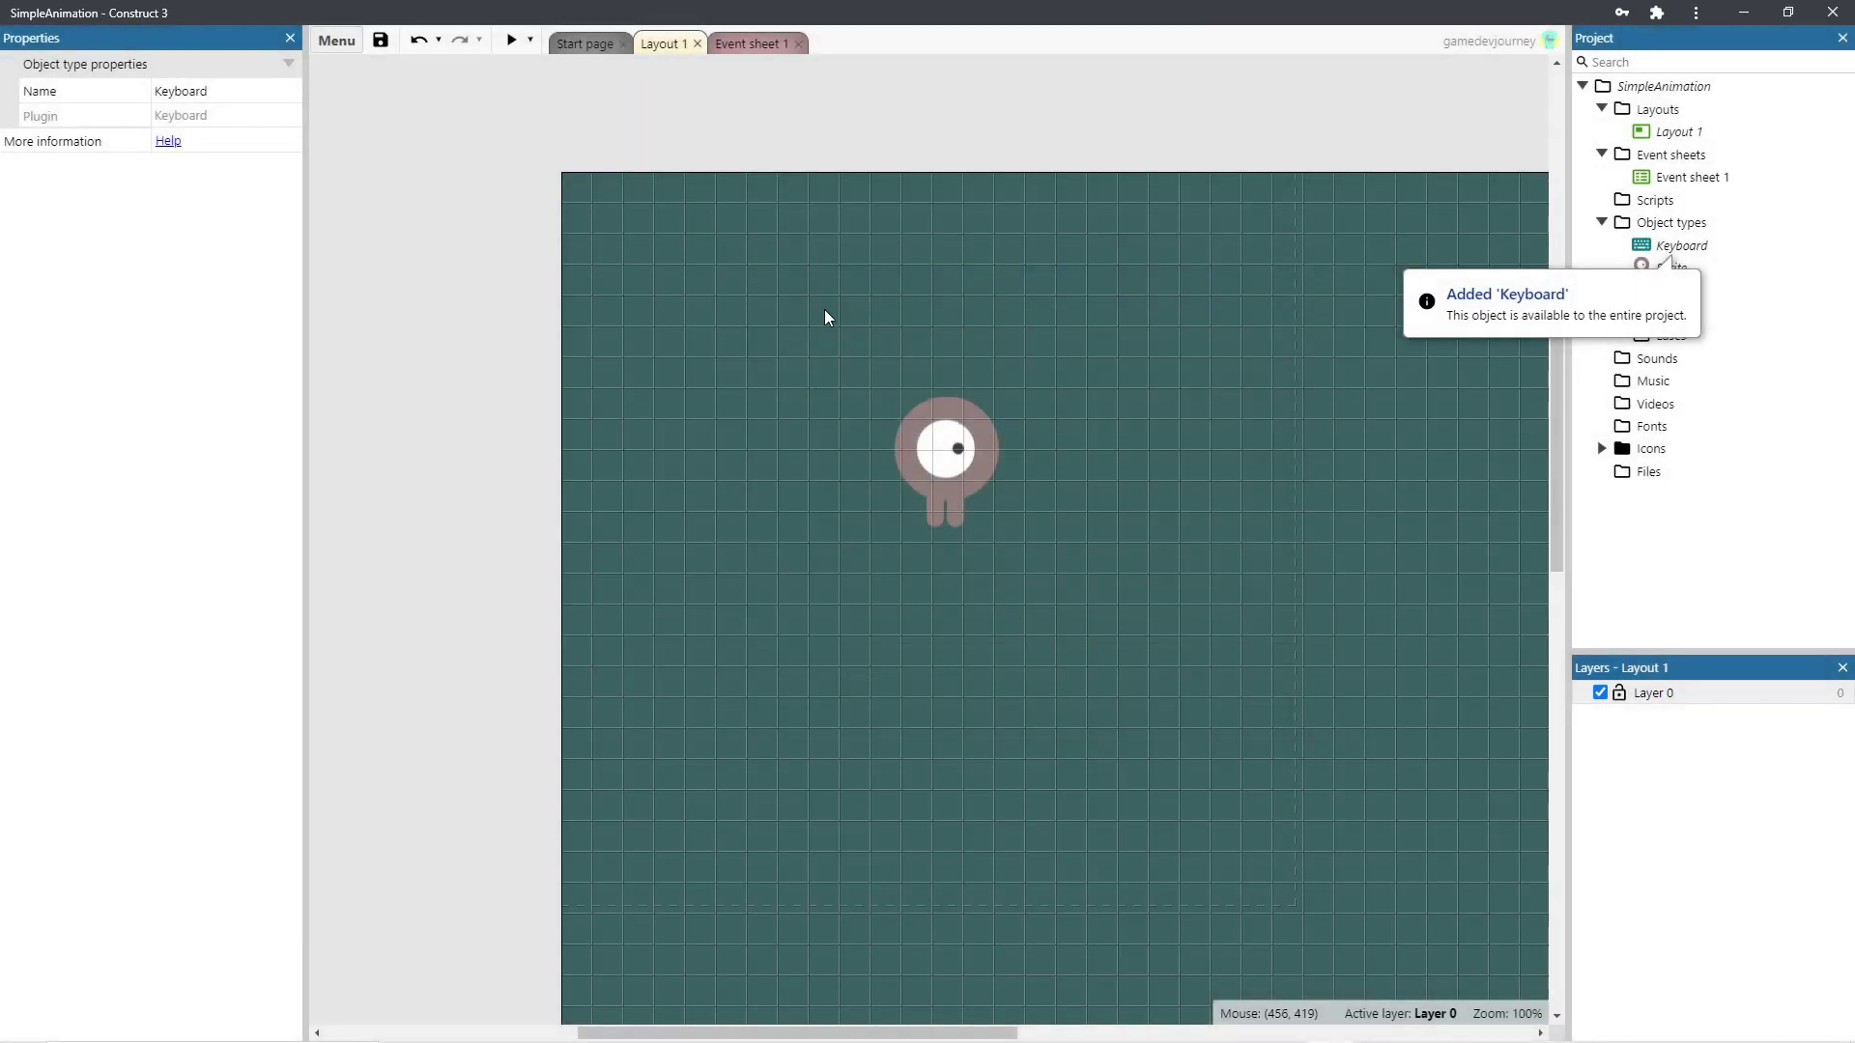
left_click(699, 274)
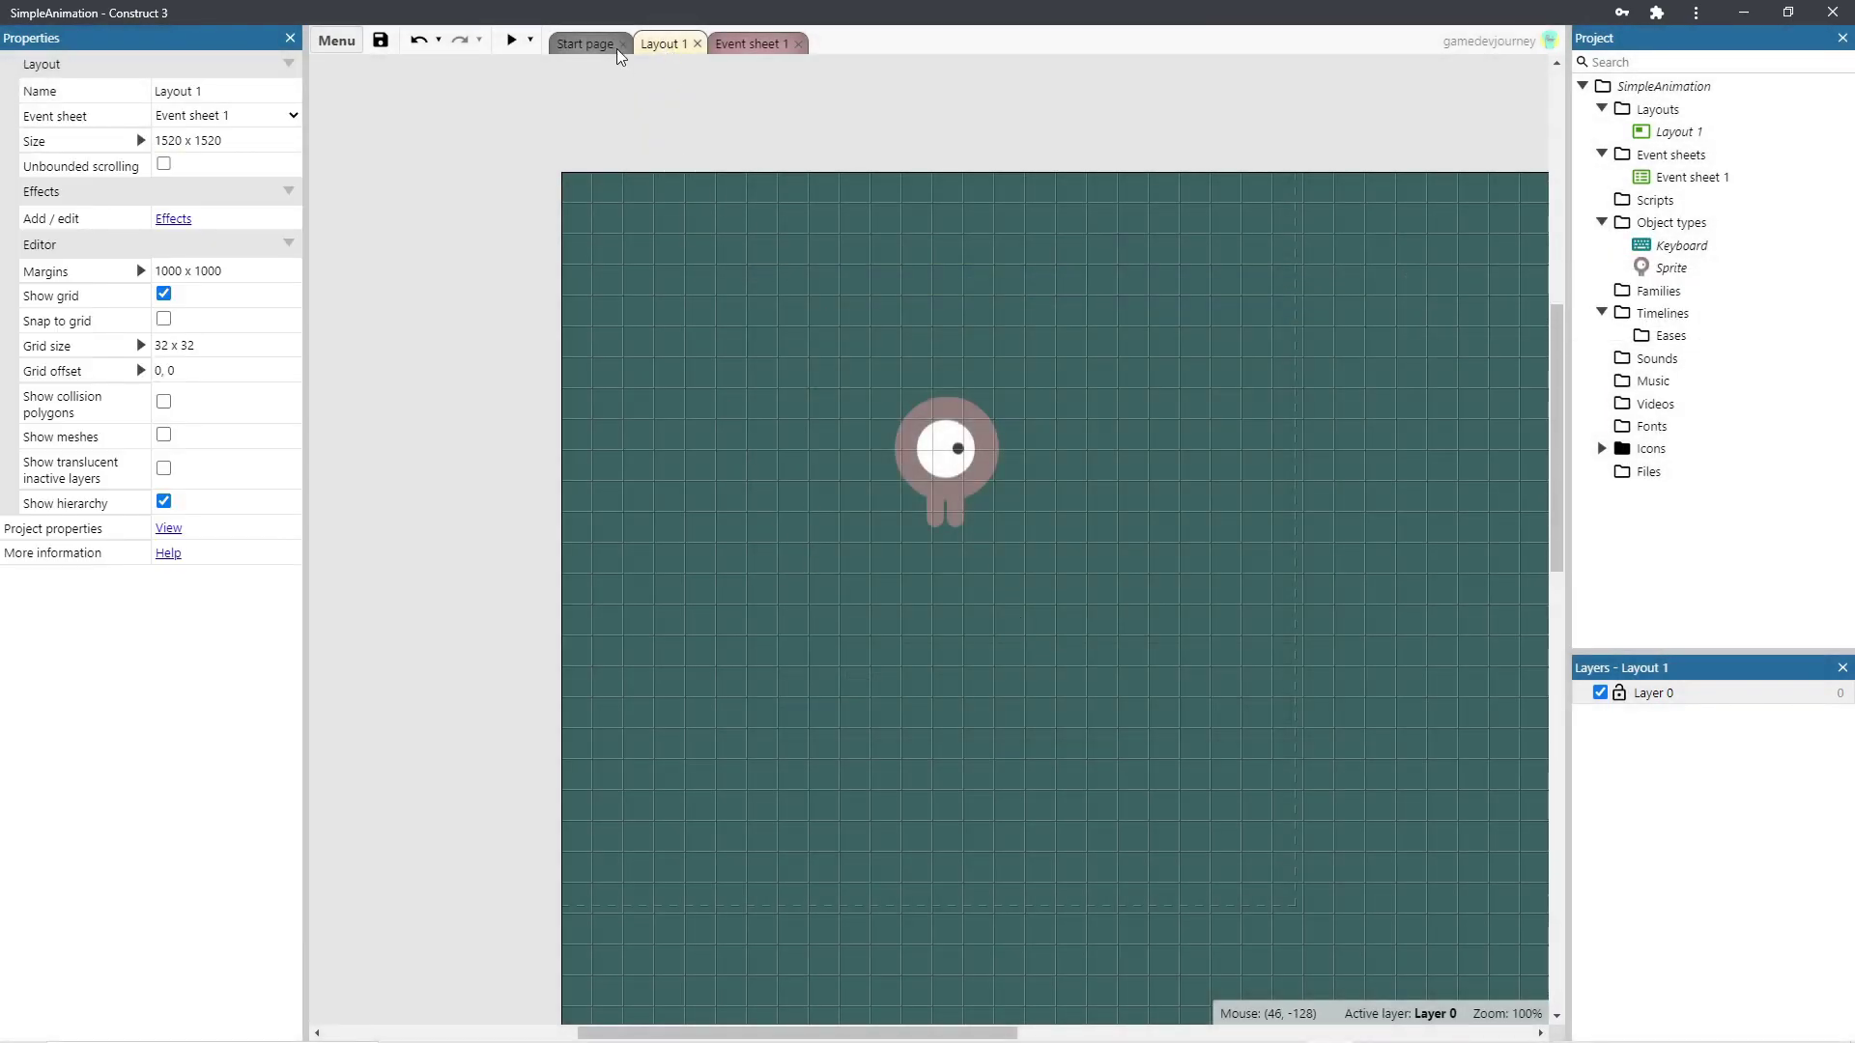
- On the event sheet, add a Keyboard 'Key is down' event for the Right arrow key
left_click(749, 45)
double_click(812, 516)
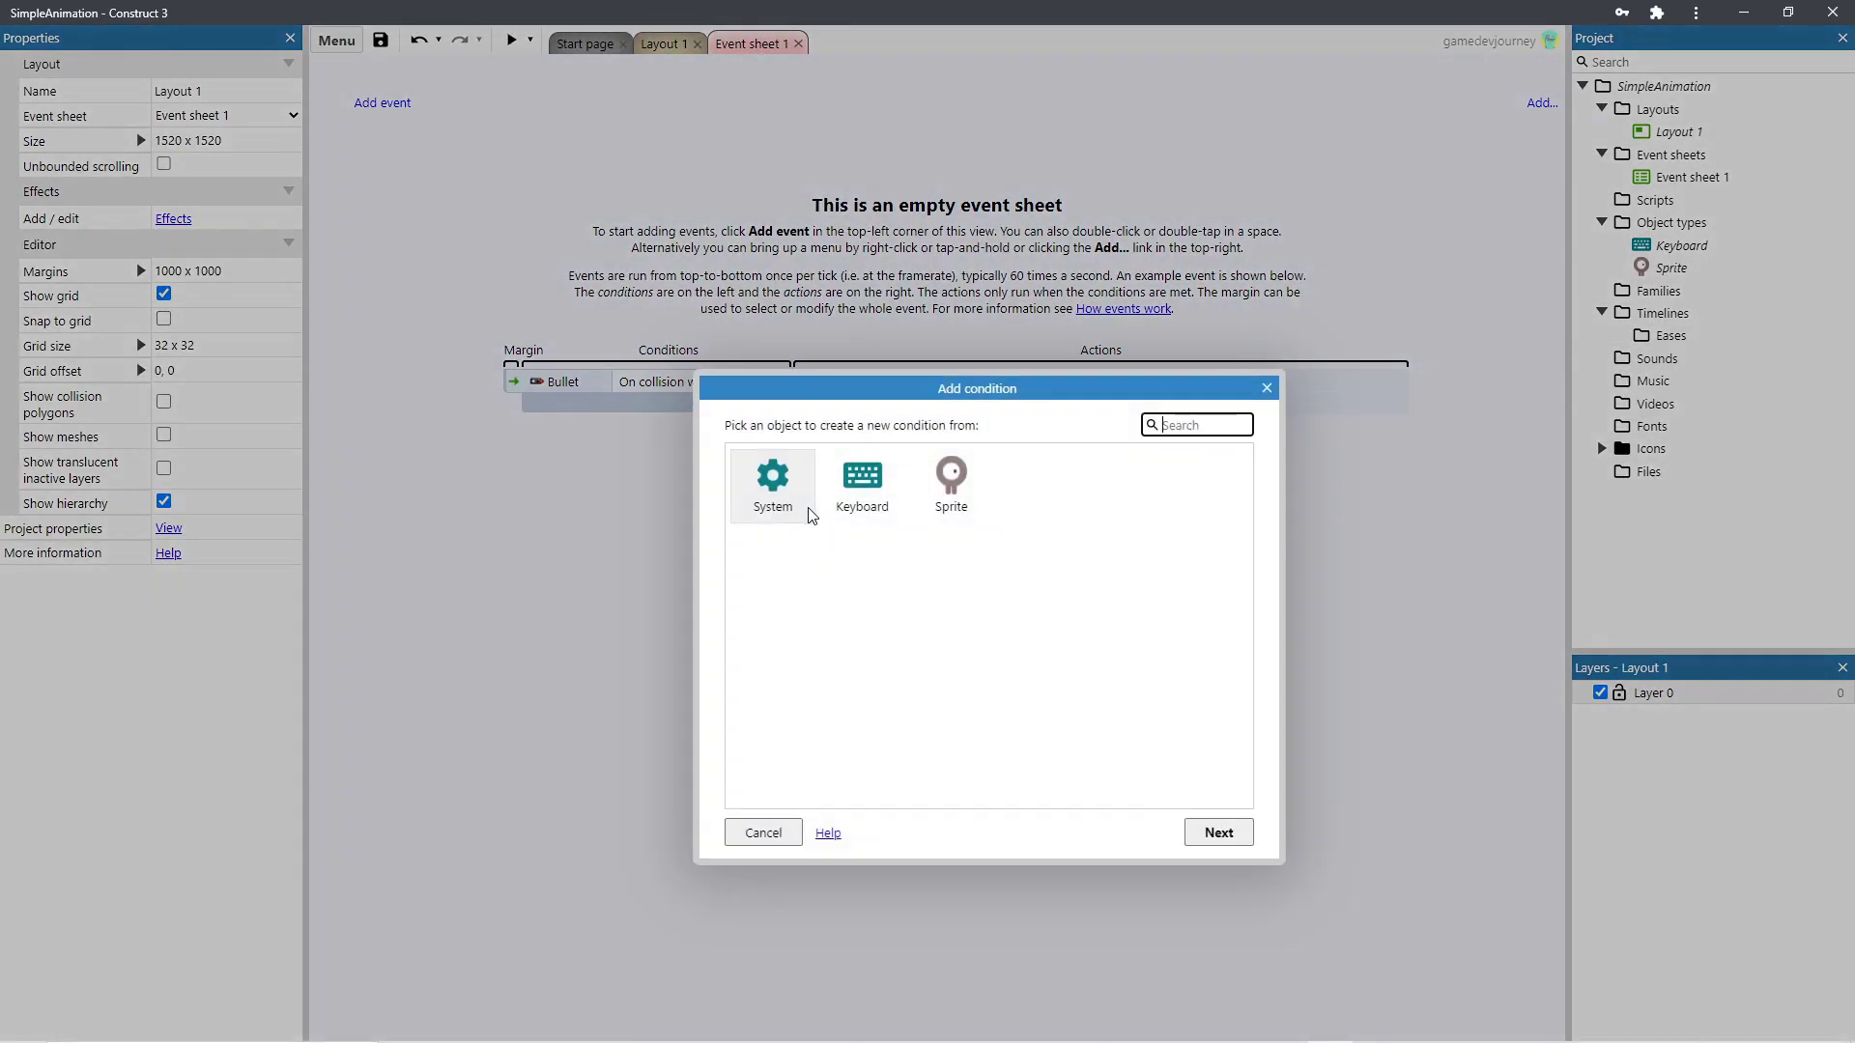
double_click(861, 478)
double_click(824, 500)
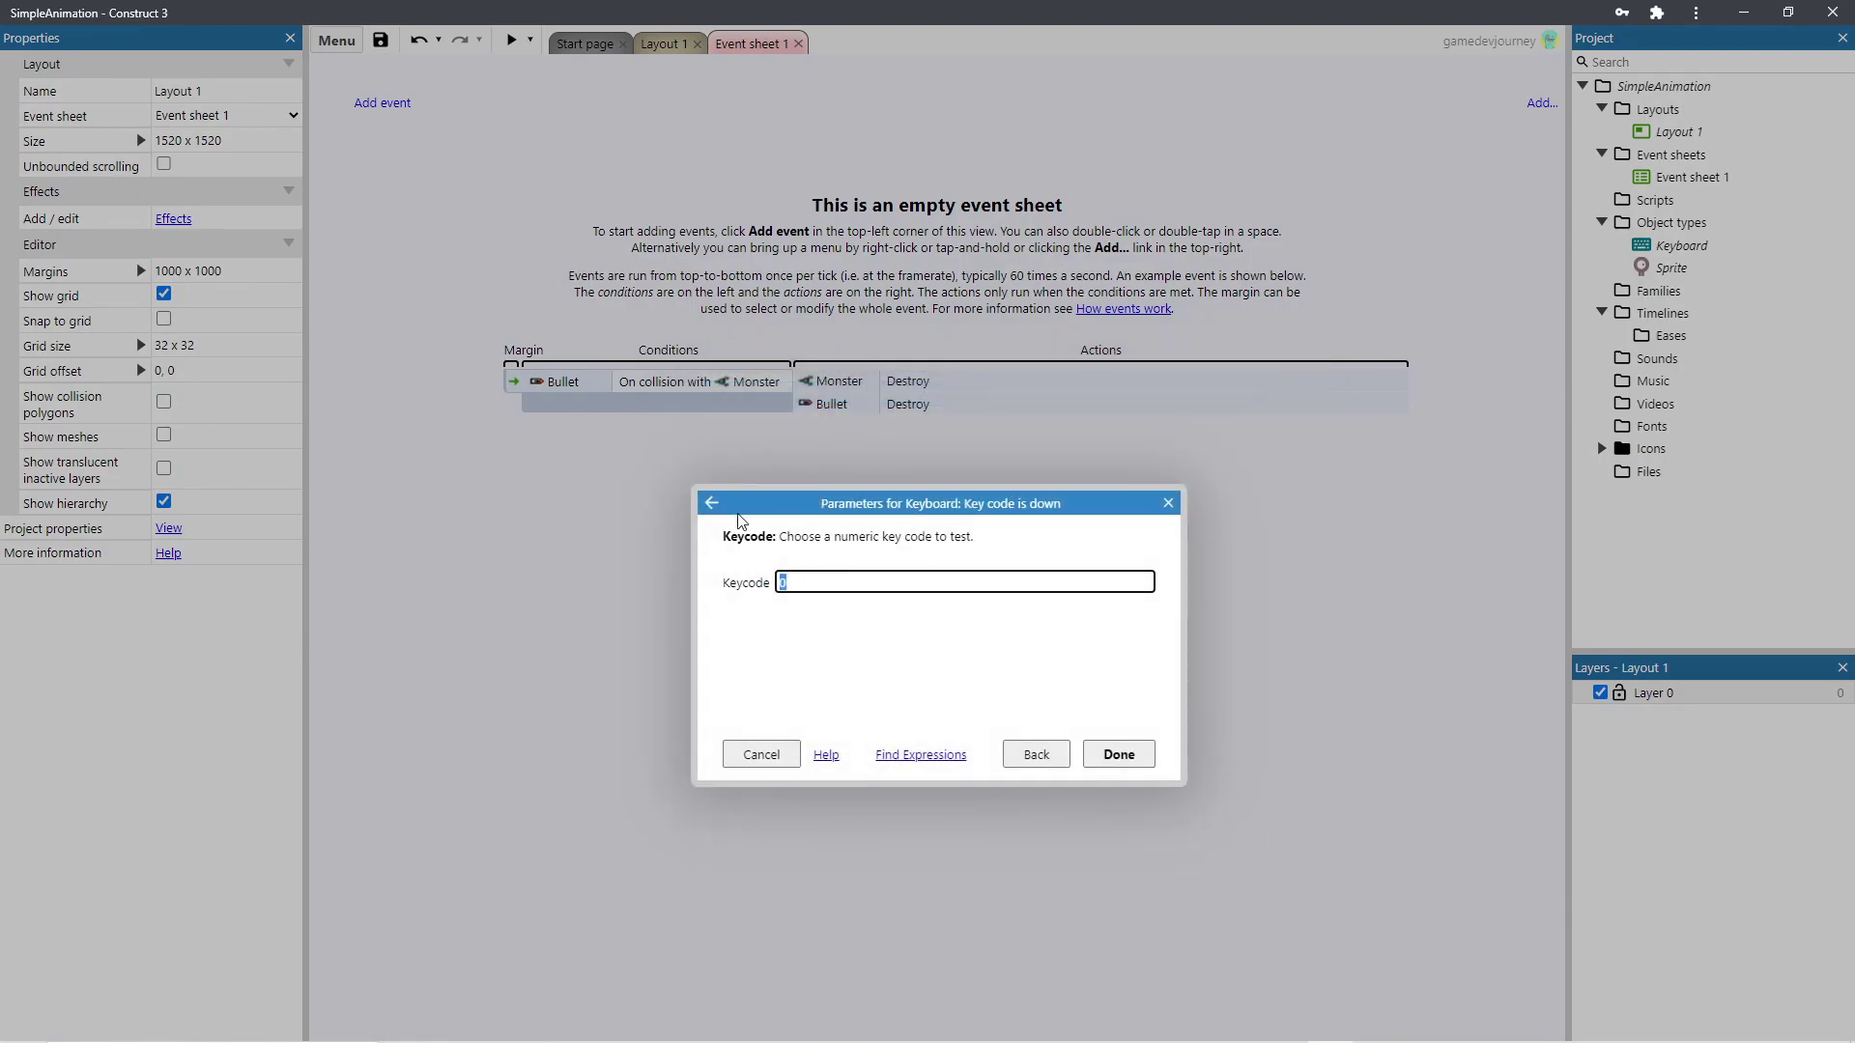
left_click(712, 503)
double_click(831, 576)
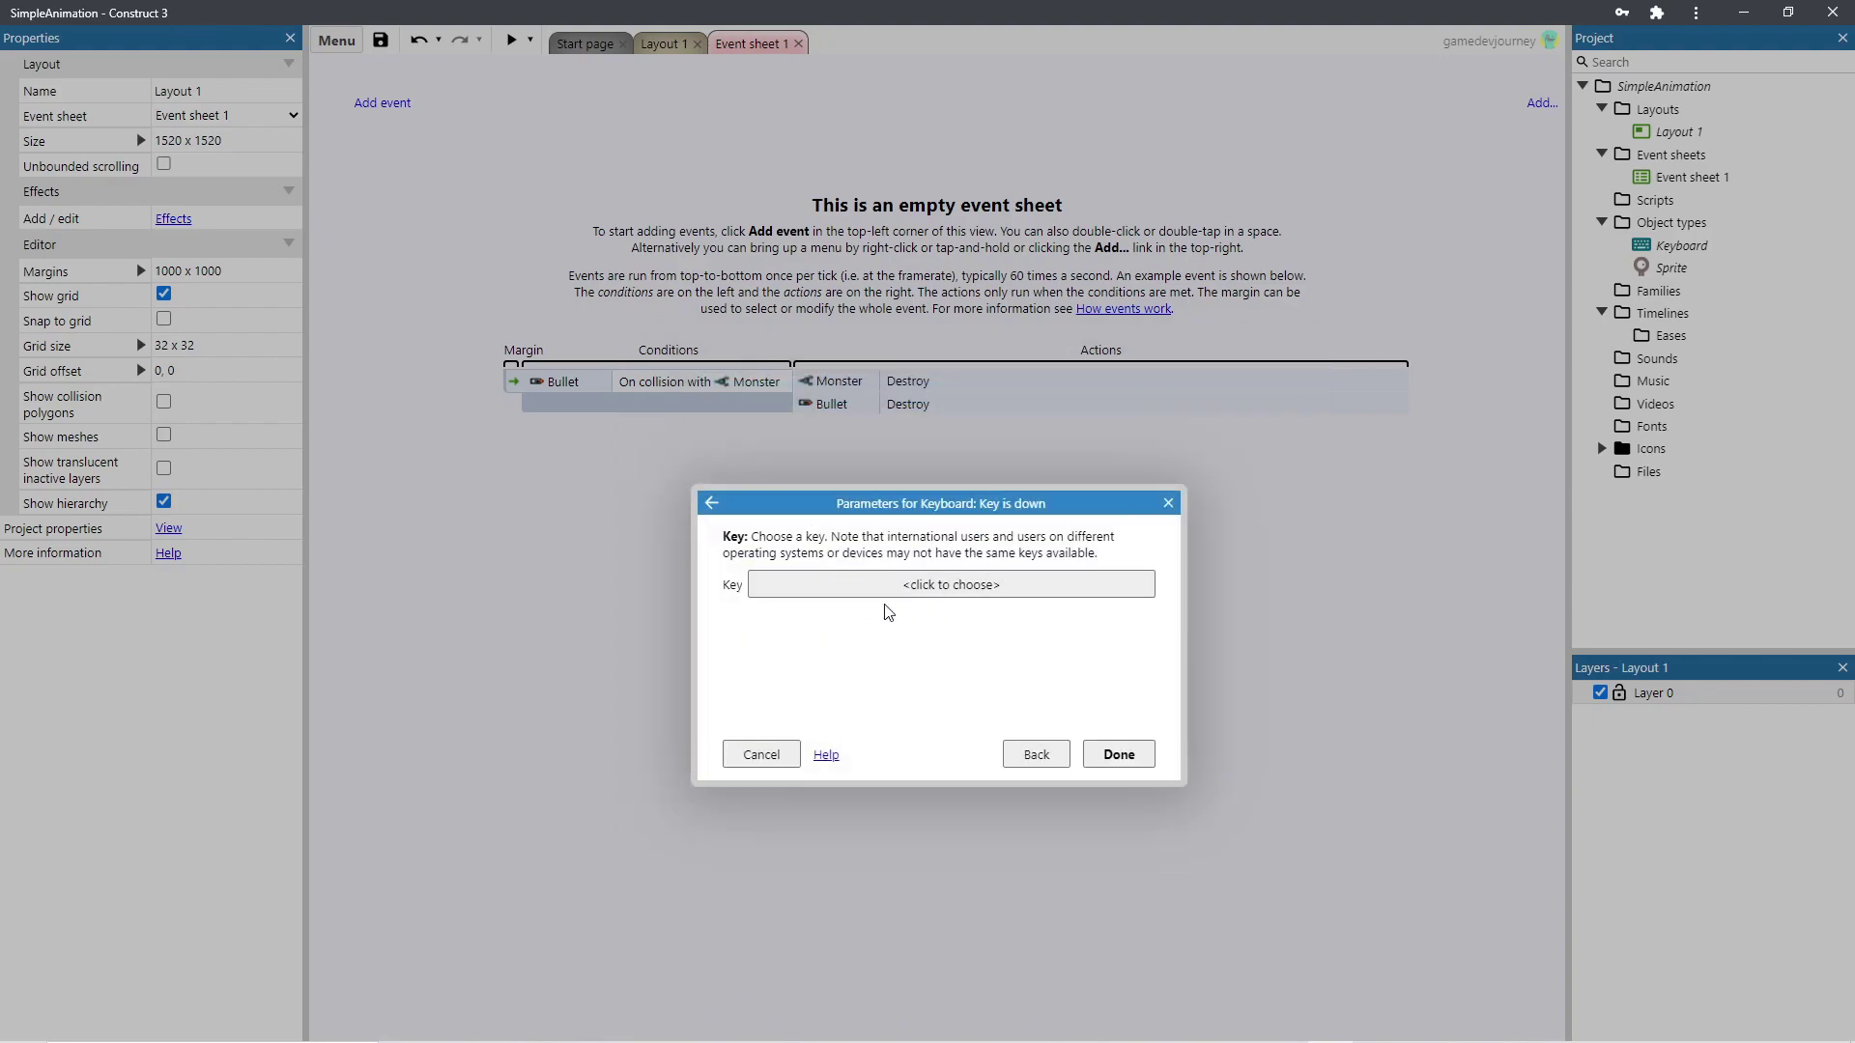
left_click(909, 588)
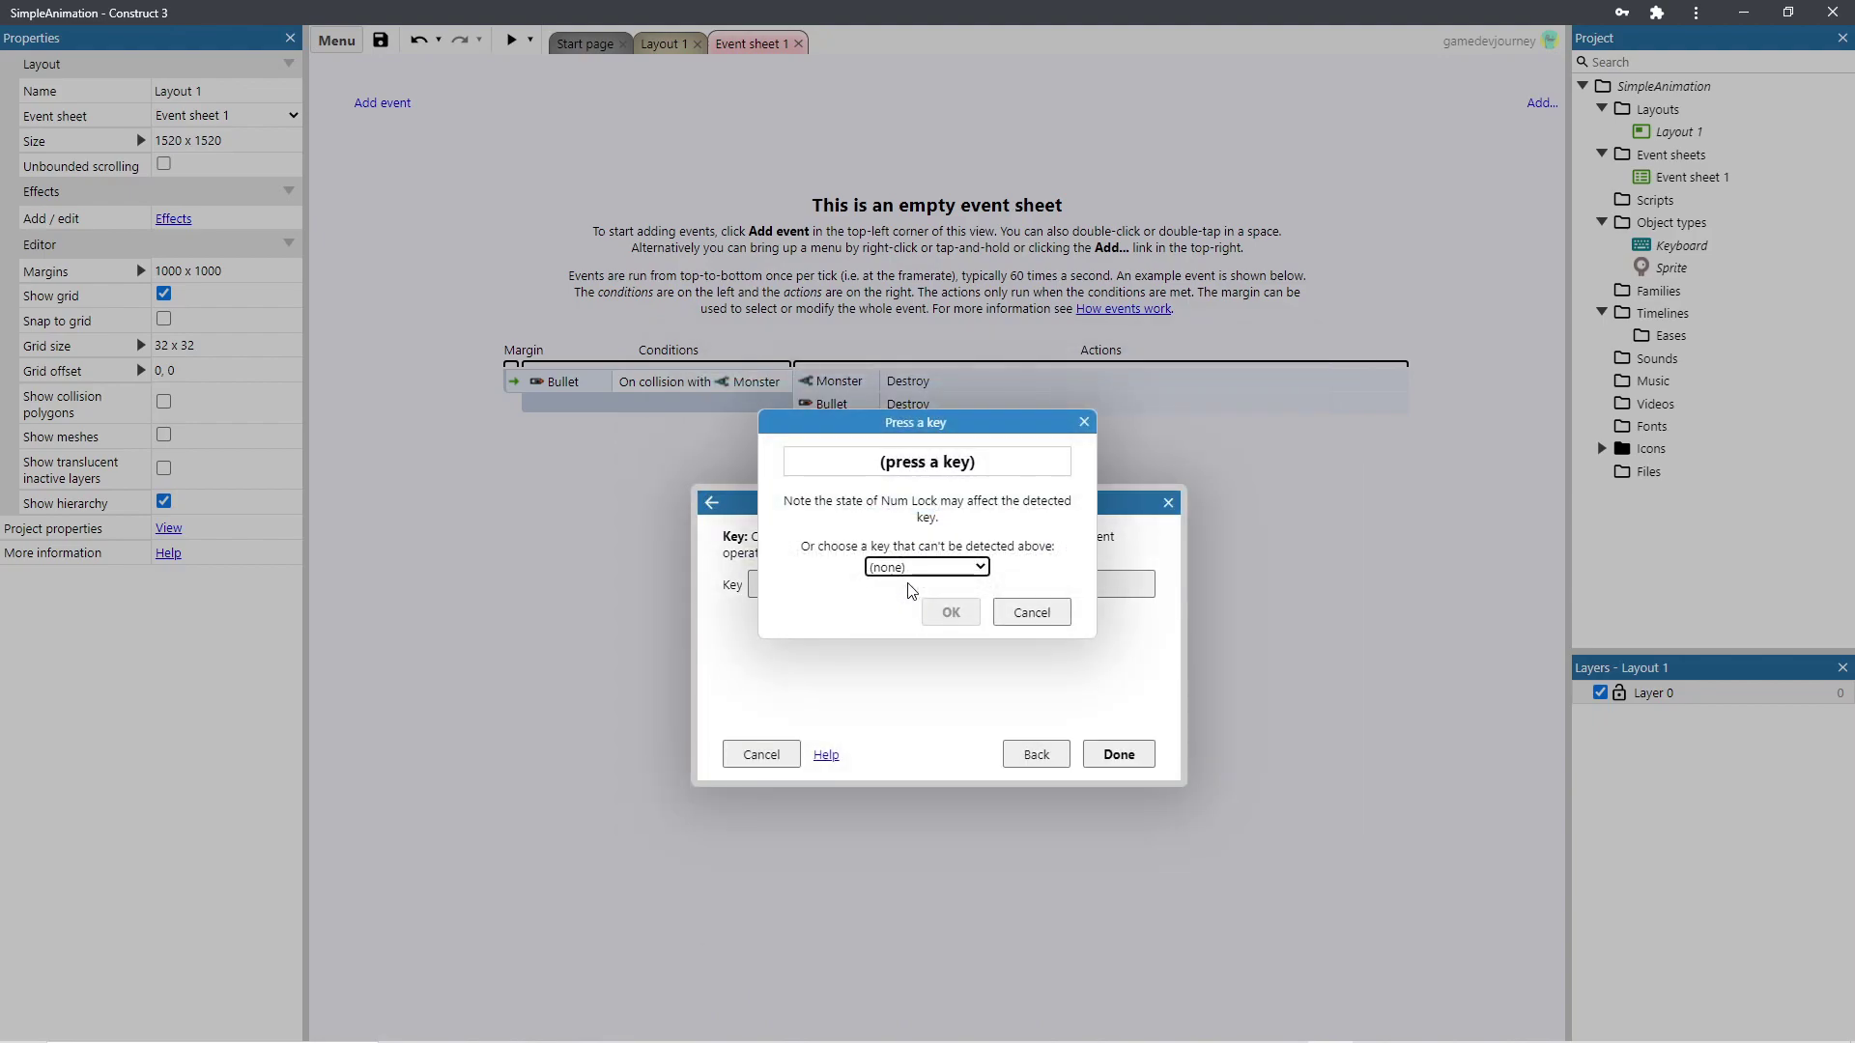
key("Right")
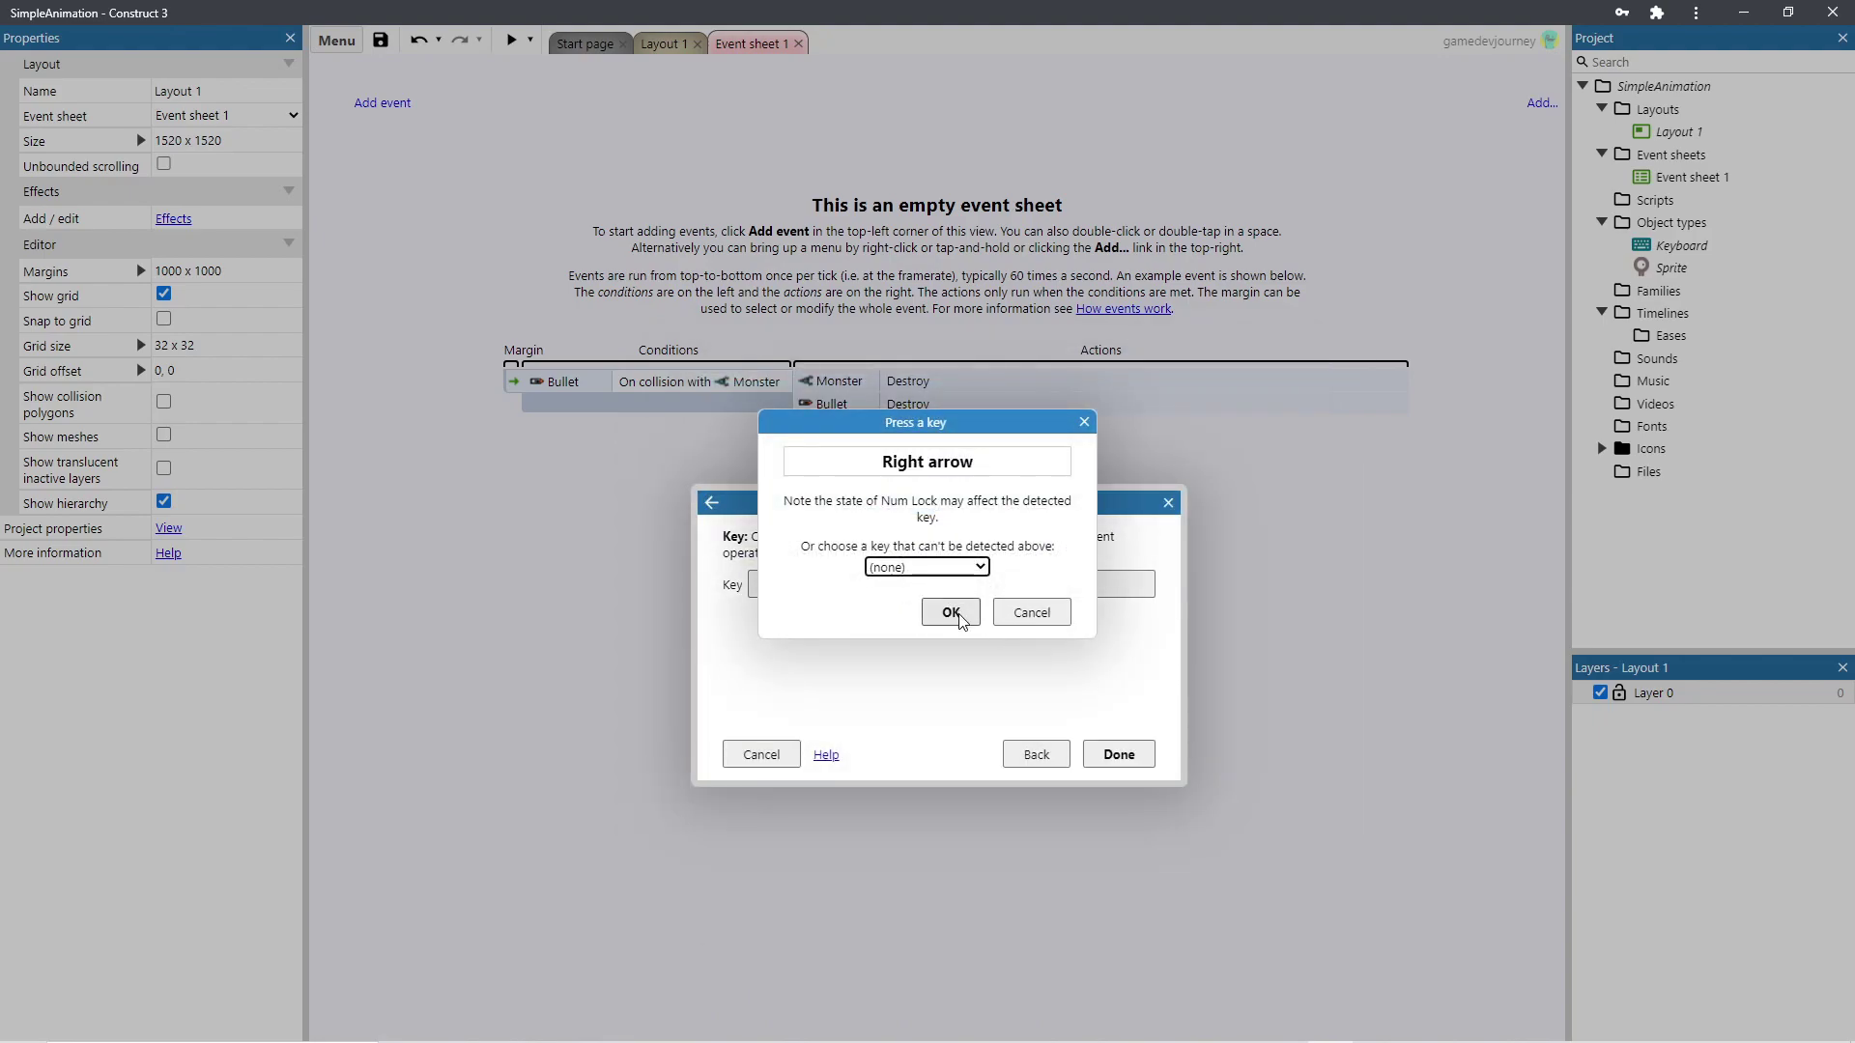
left_click(935, 608)
left_click(1102, 758)
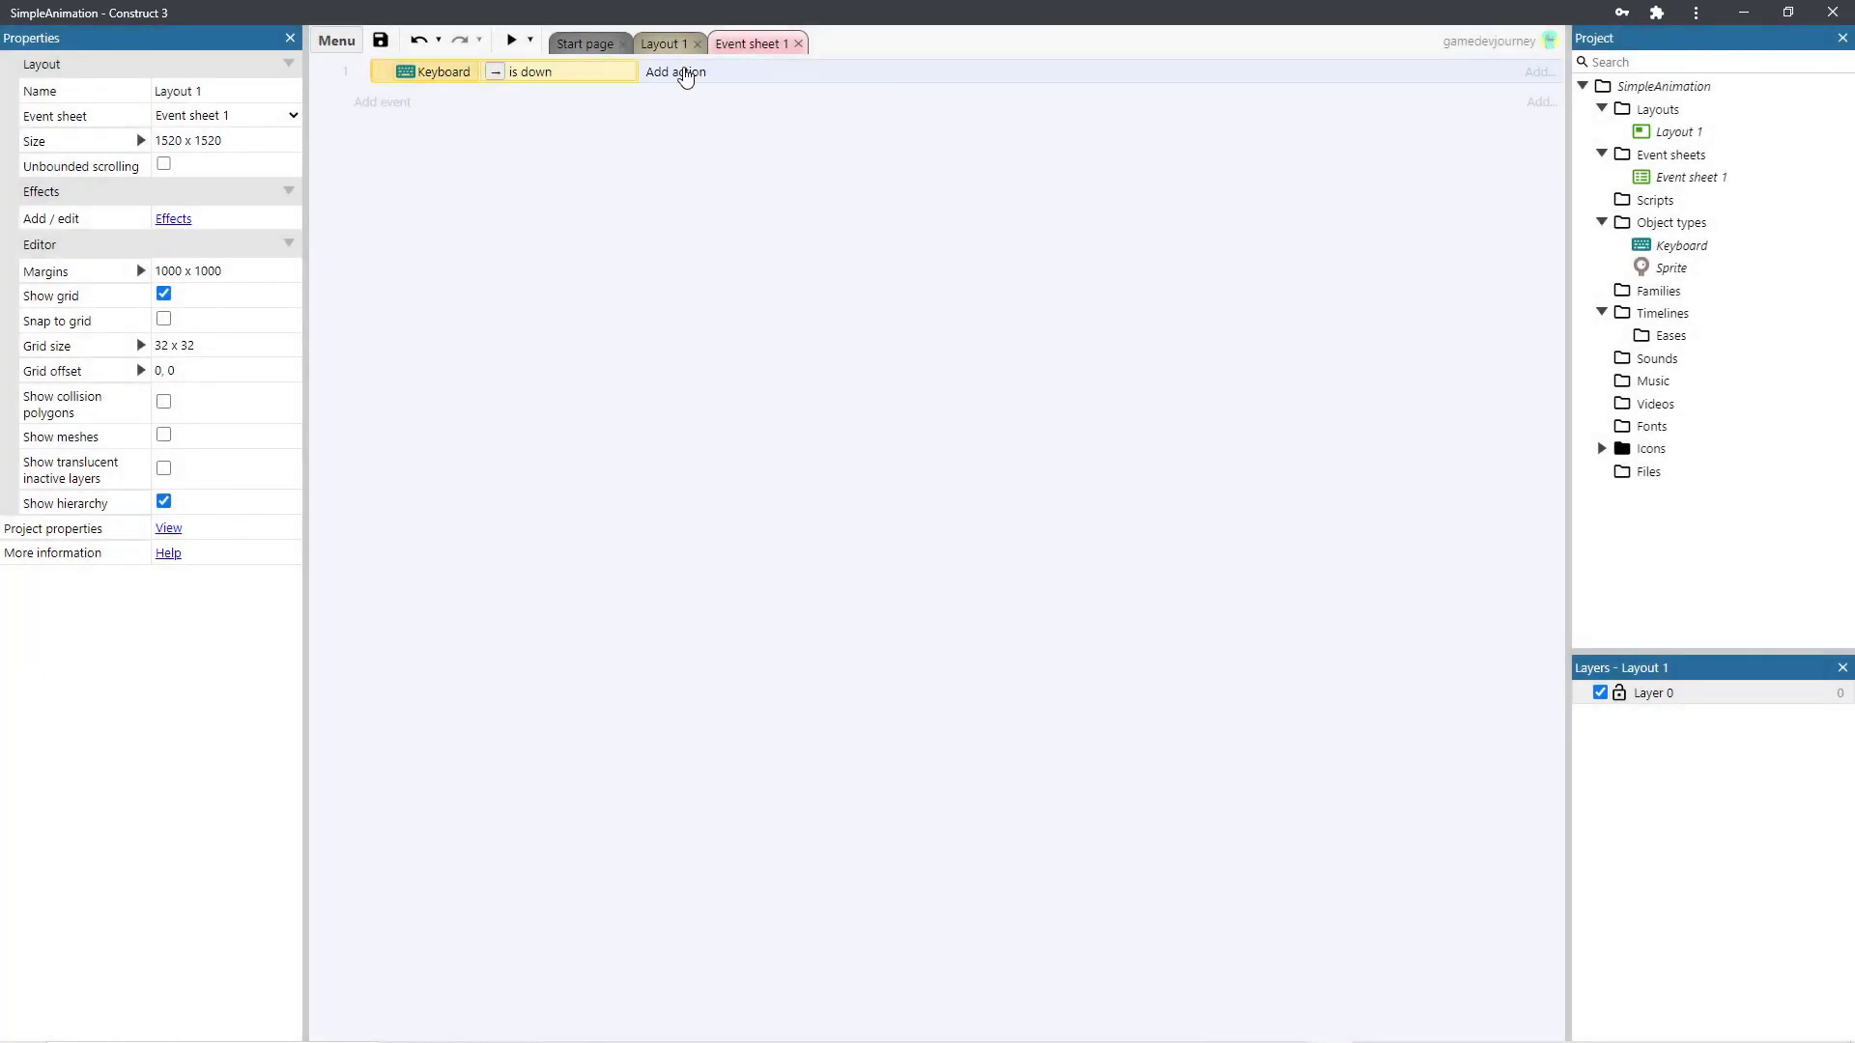
- Give that event a Sprite action setting the animation to "walk"
left_click(690, 72)
double_click(862, 480)
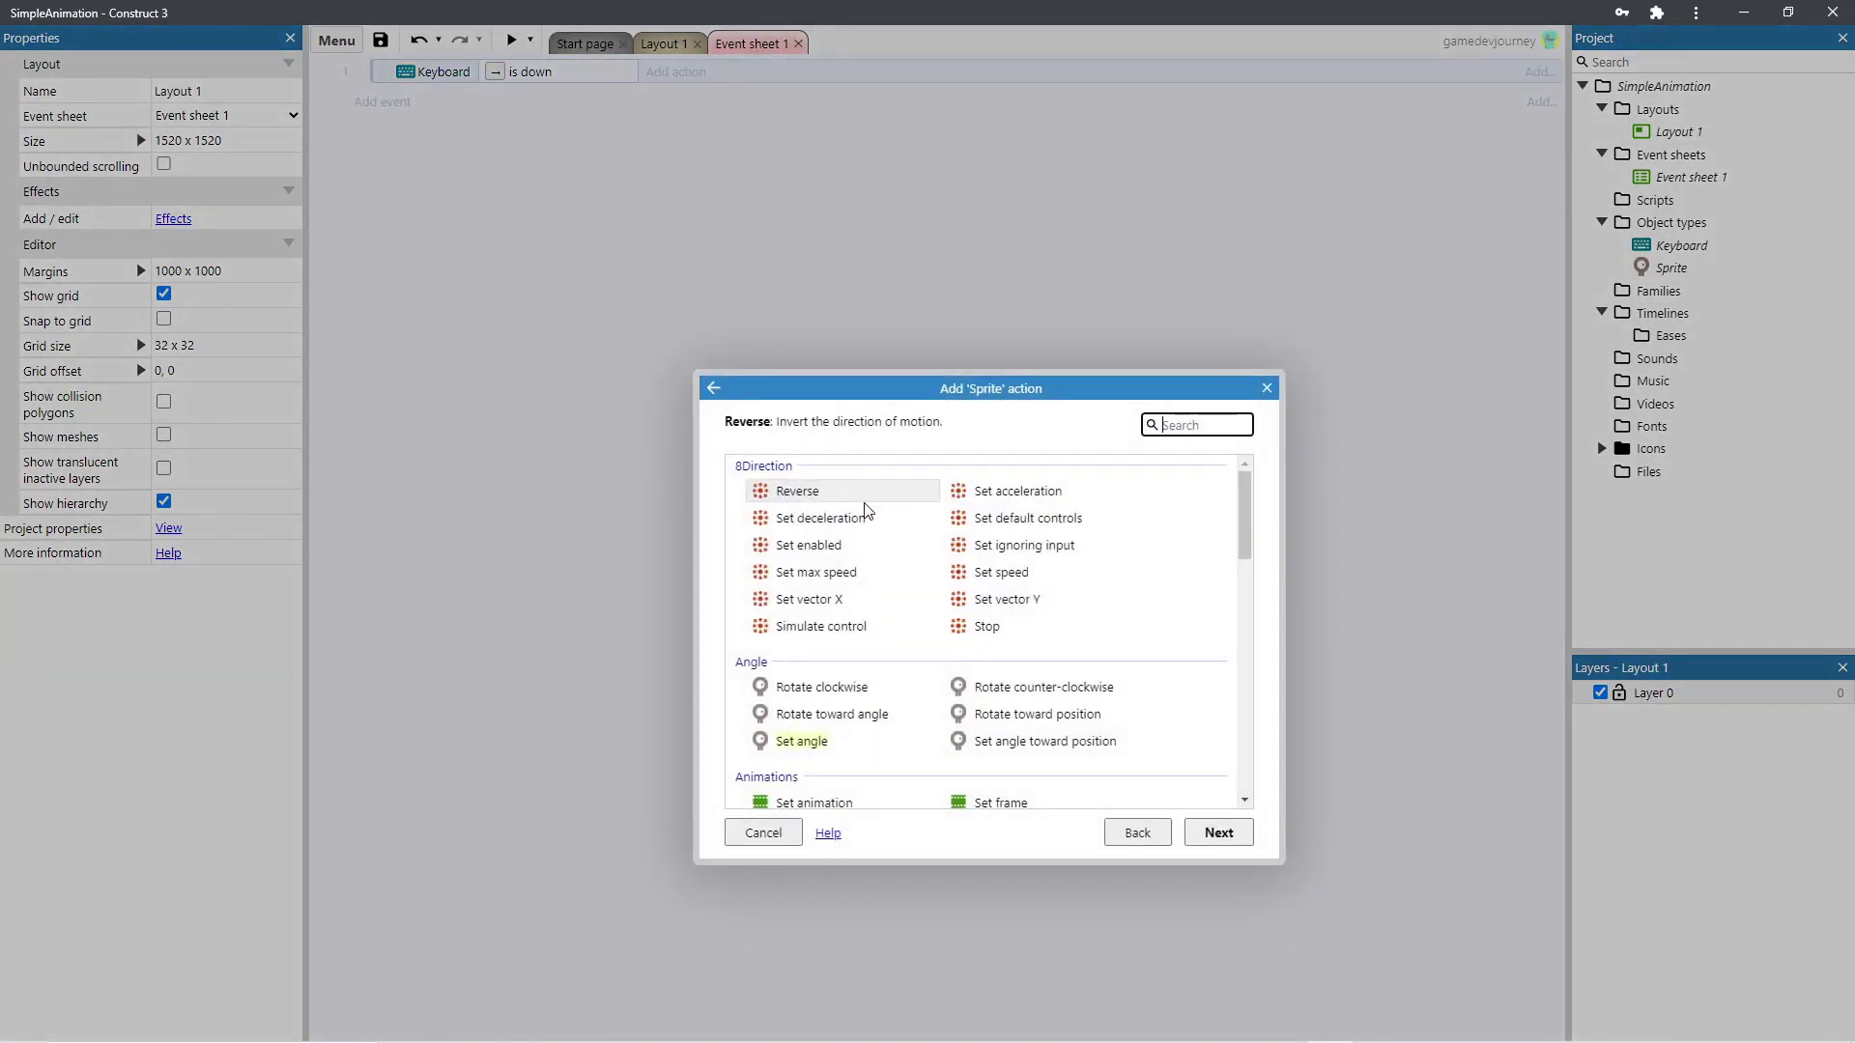
scroll(851, 541, "down", 4)
double_click(814, 513)
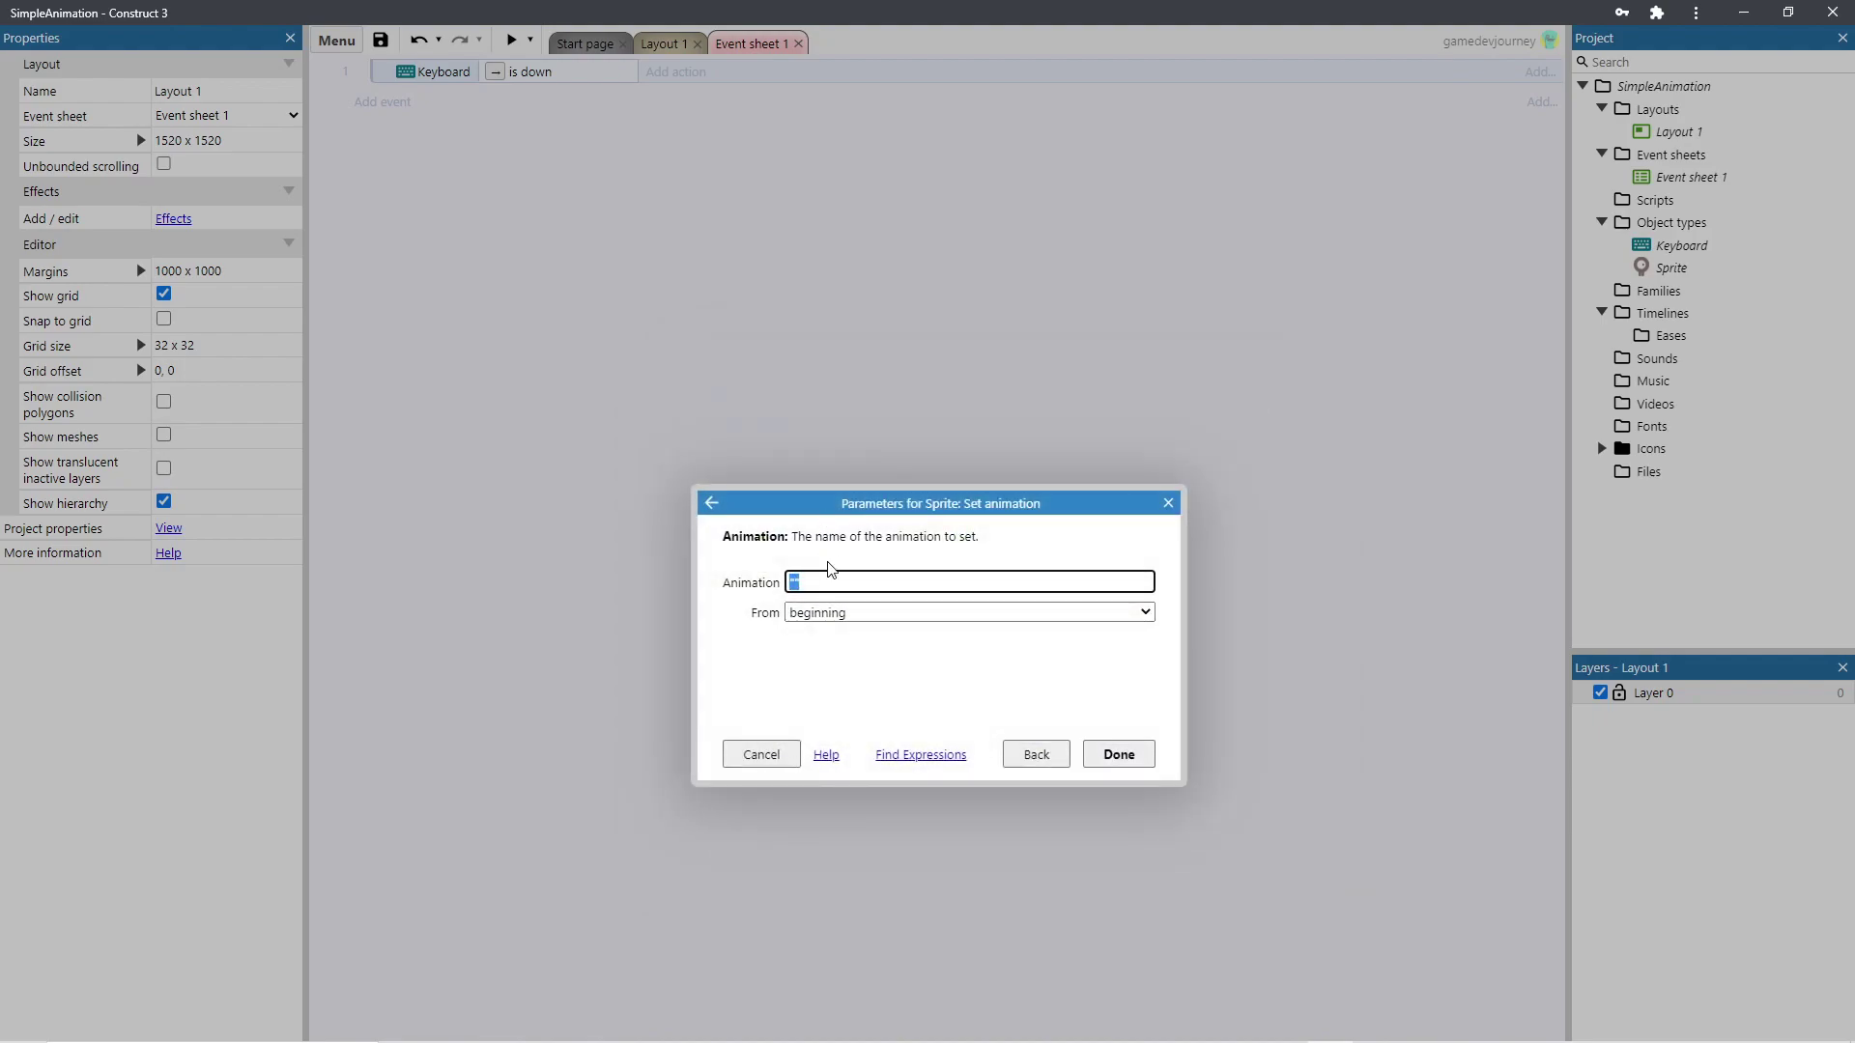
left_click(793, 583)
left_click(1120, 753)
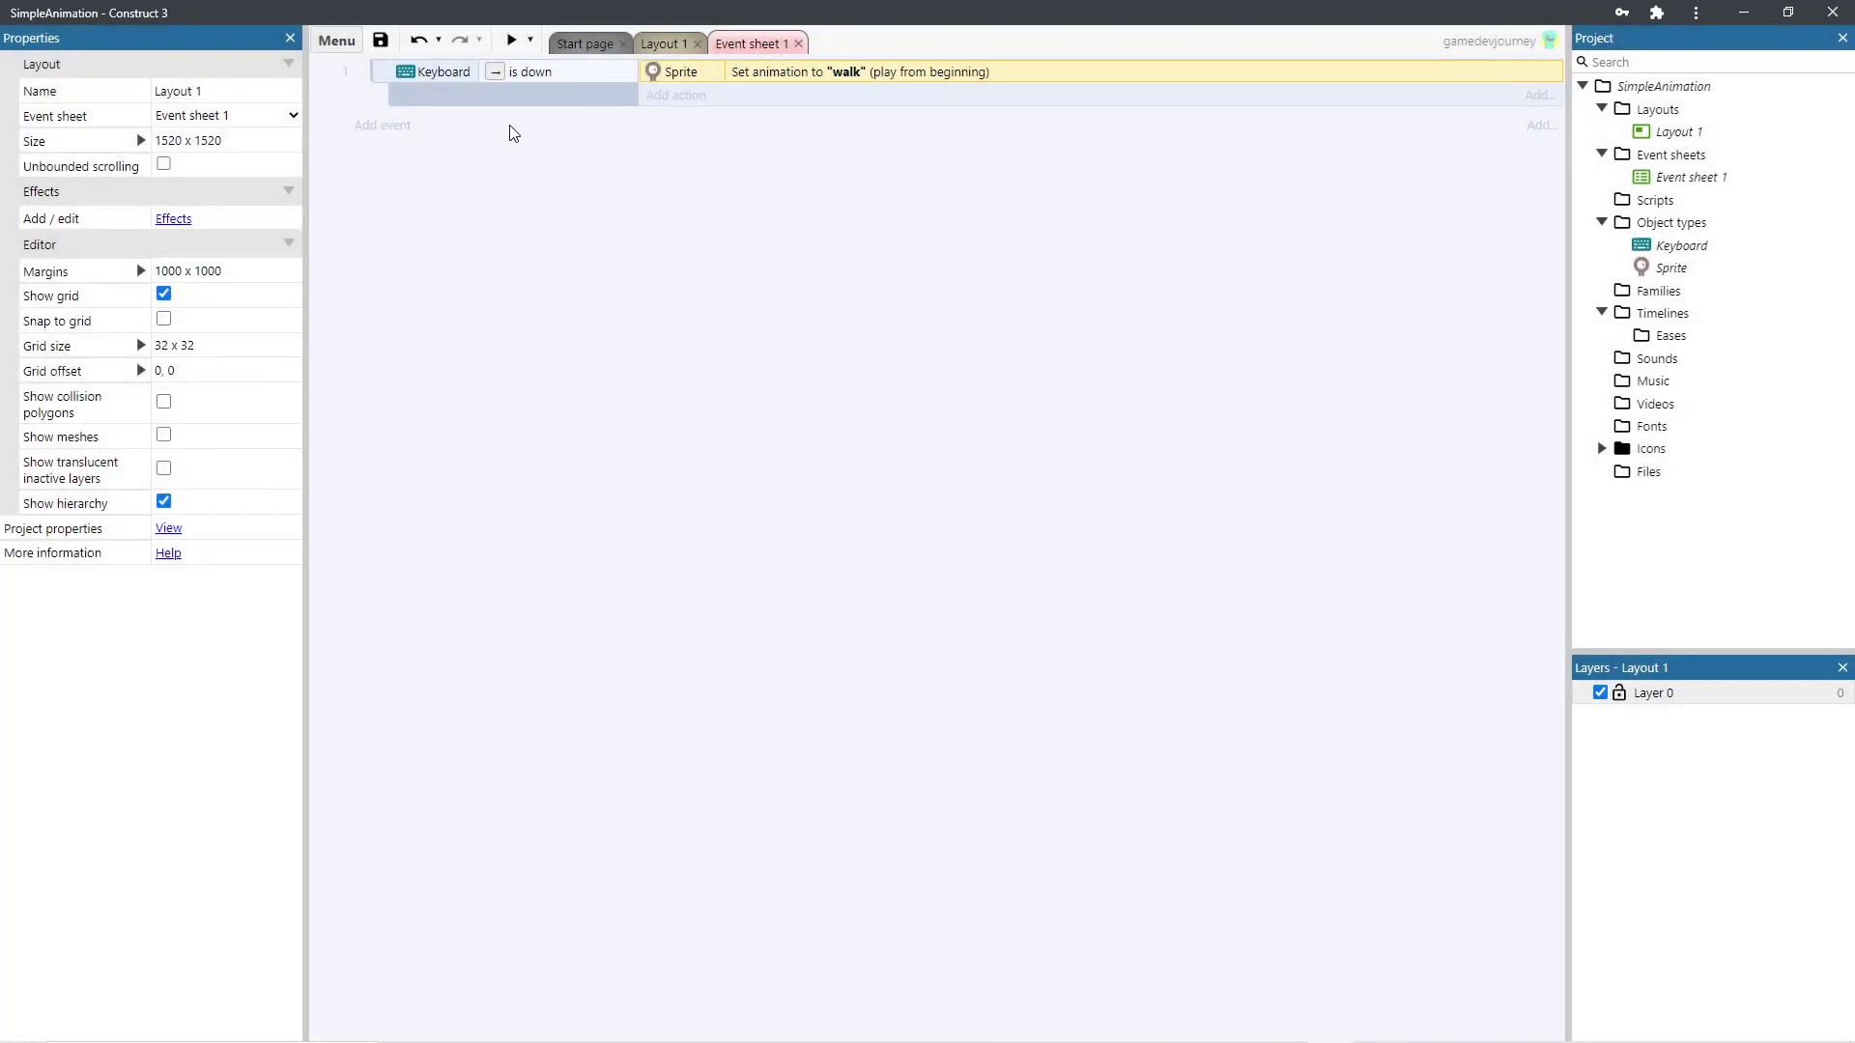
- Add a second Keyboard 'Key is down' event for the Left arrow key
left_click(439, 134)
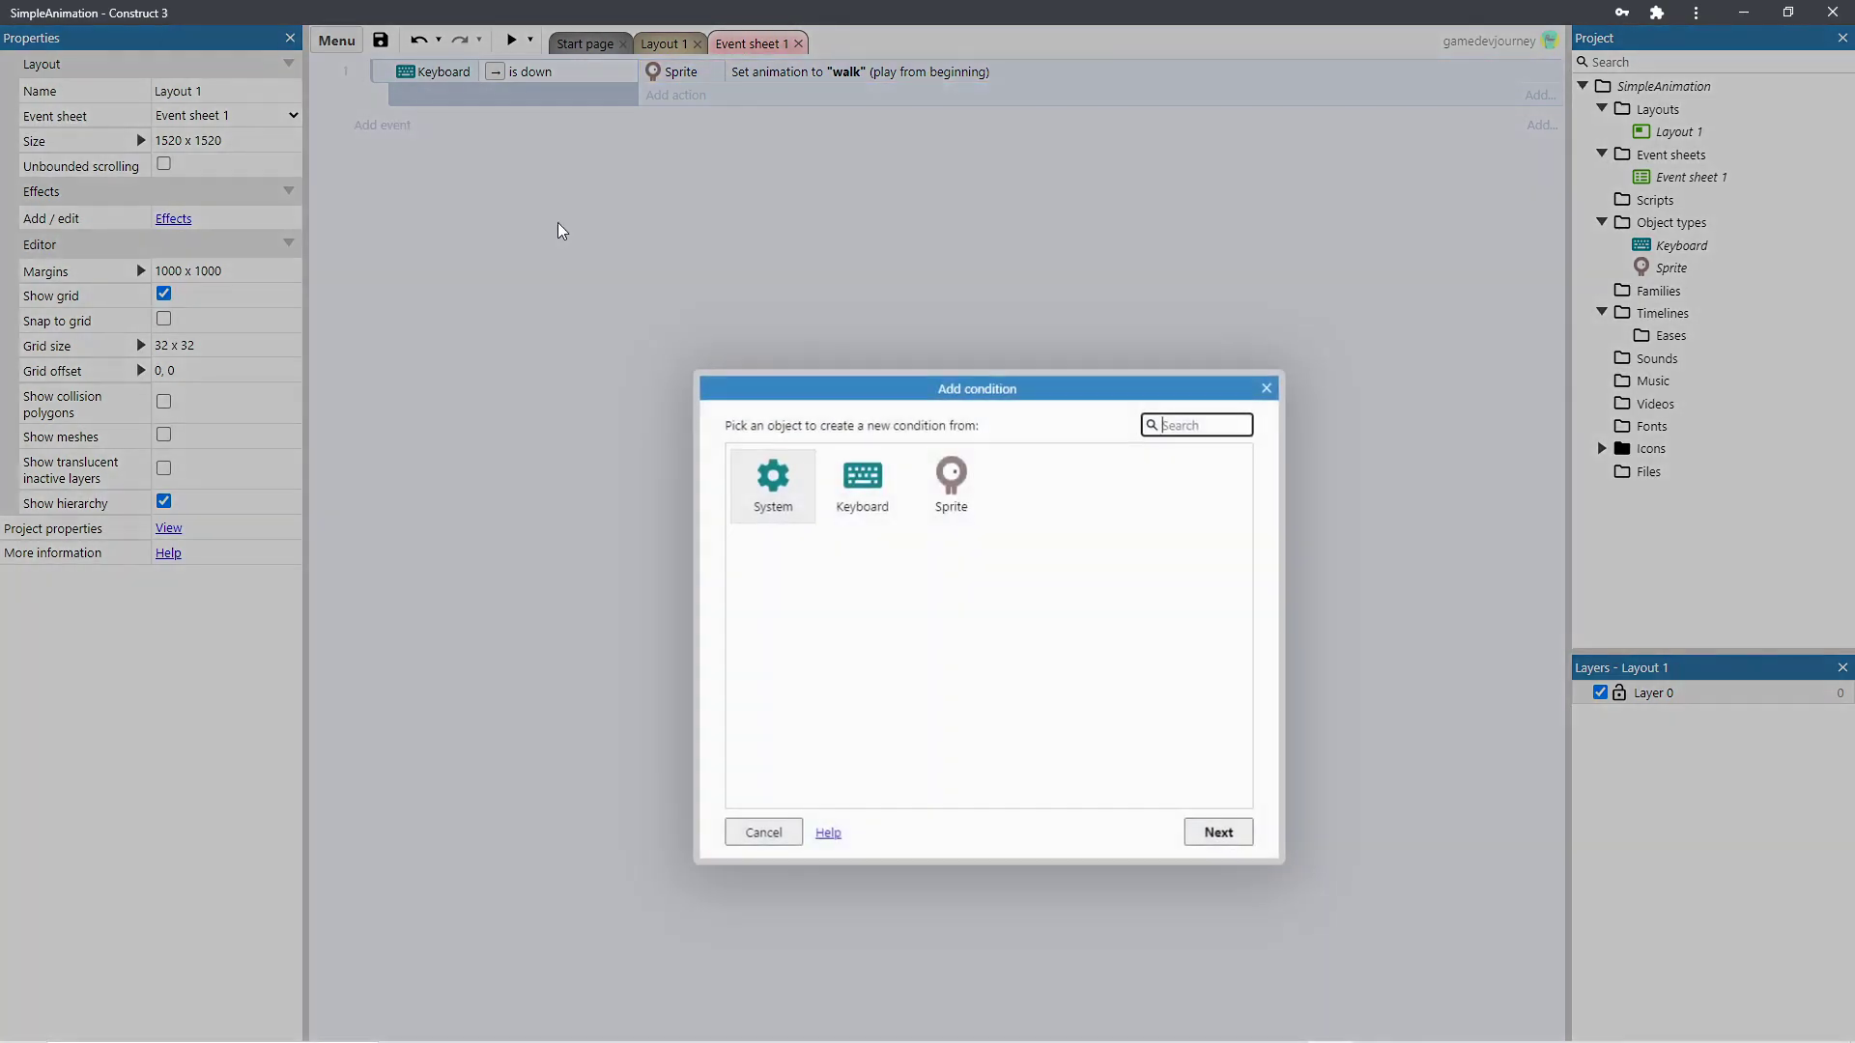
double_click(861, 483)
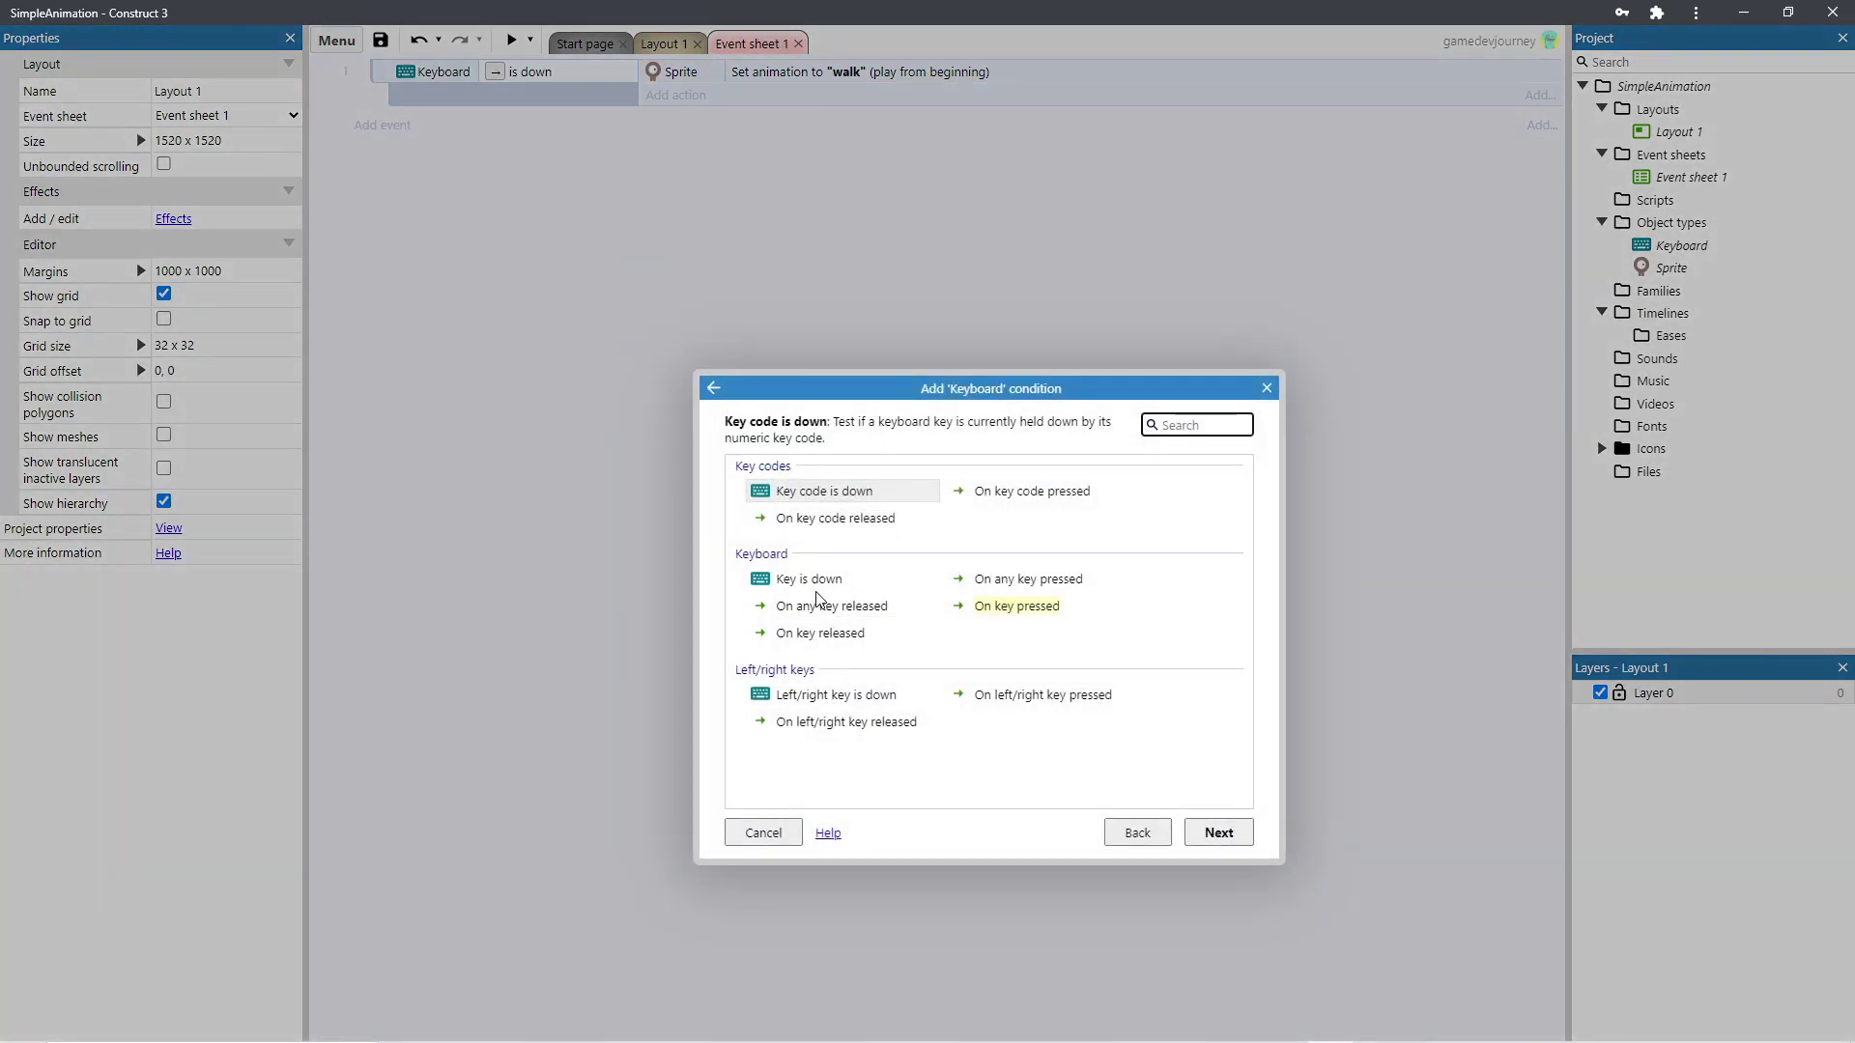
double_click(815, 580)
left_click(923, 584)
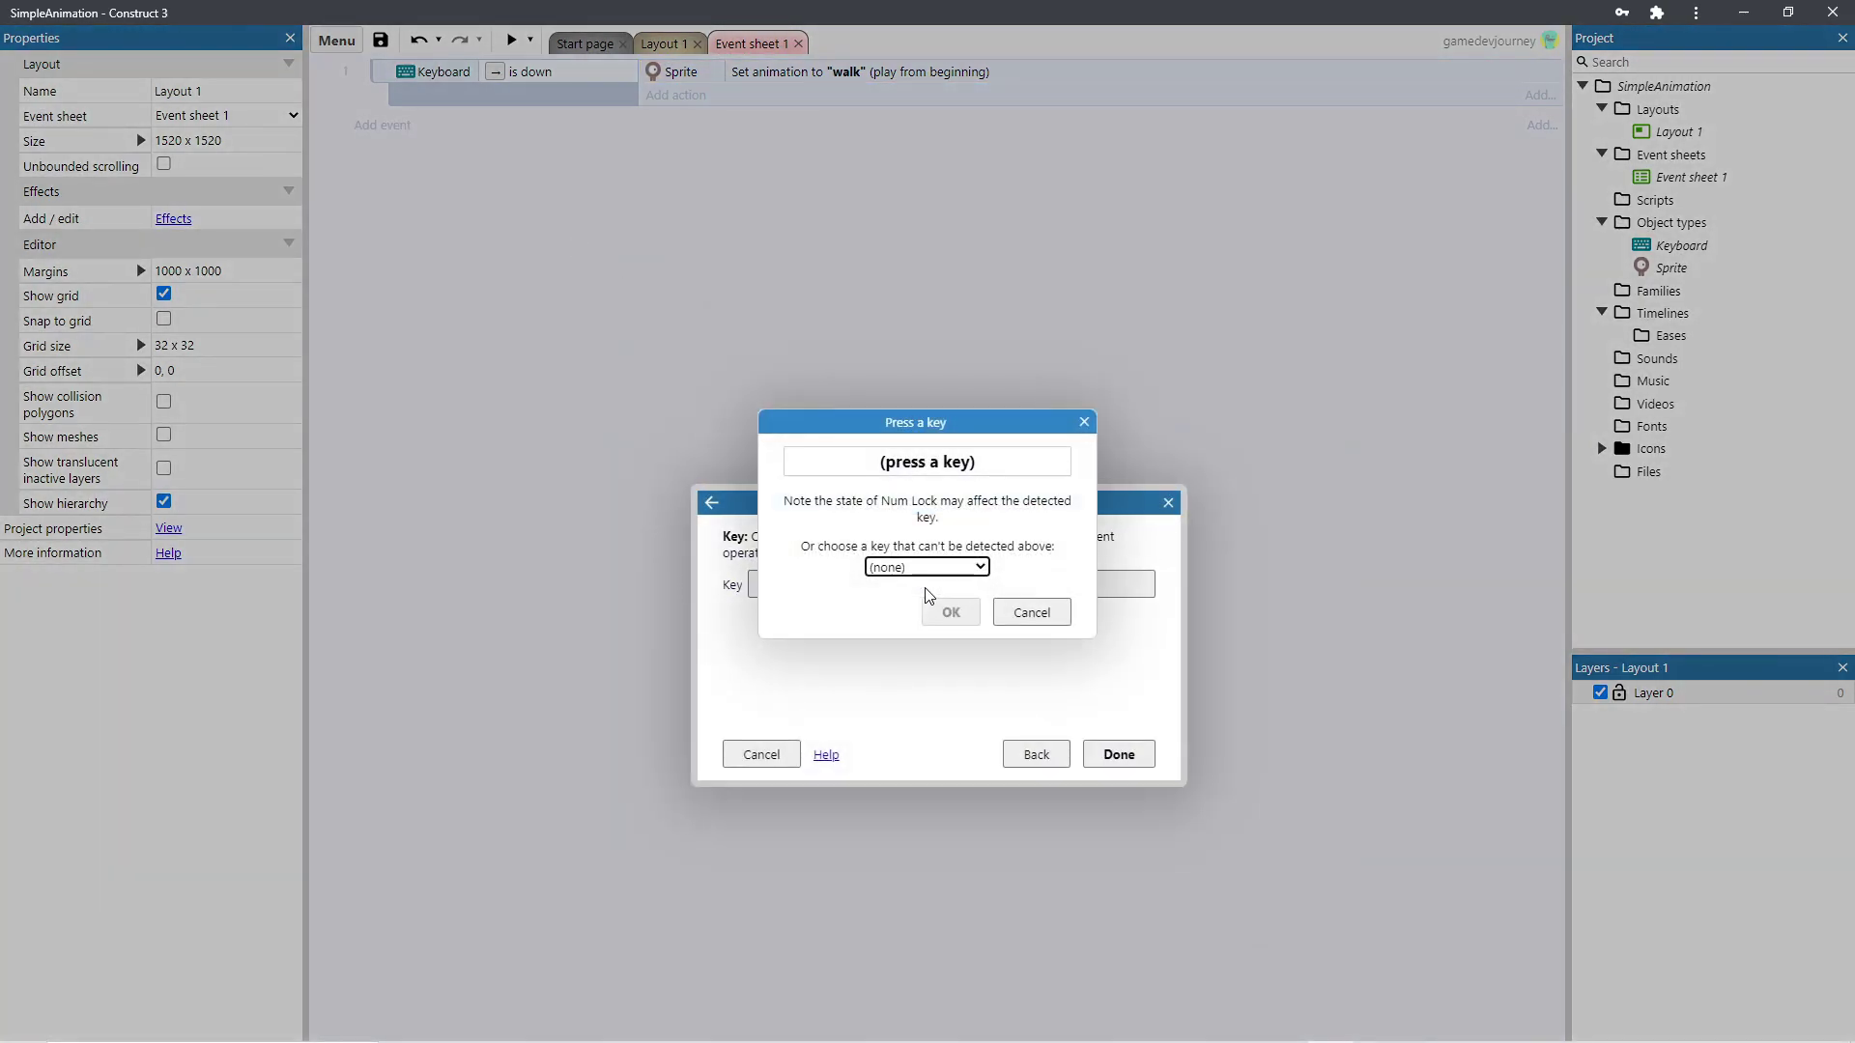
key("Left")
left_click(951, 615)
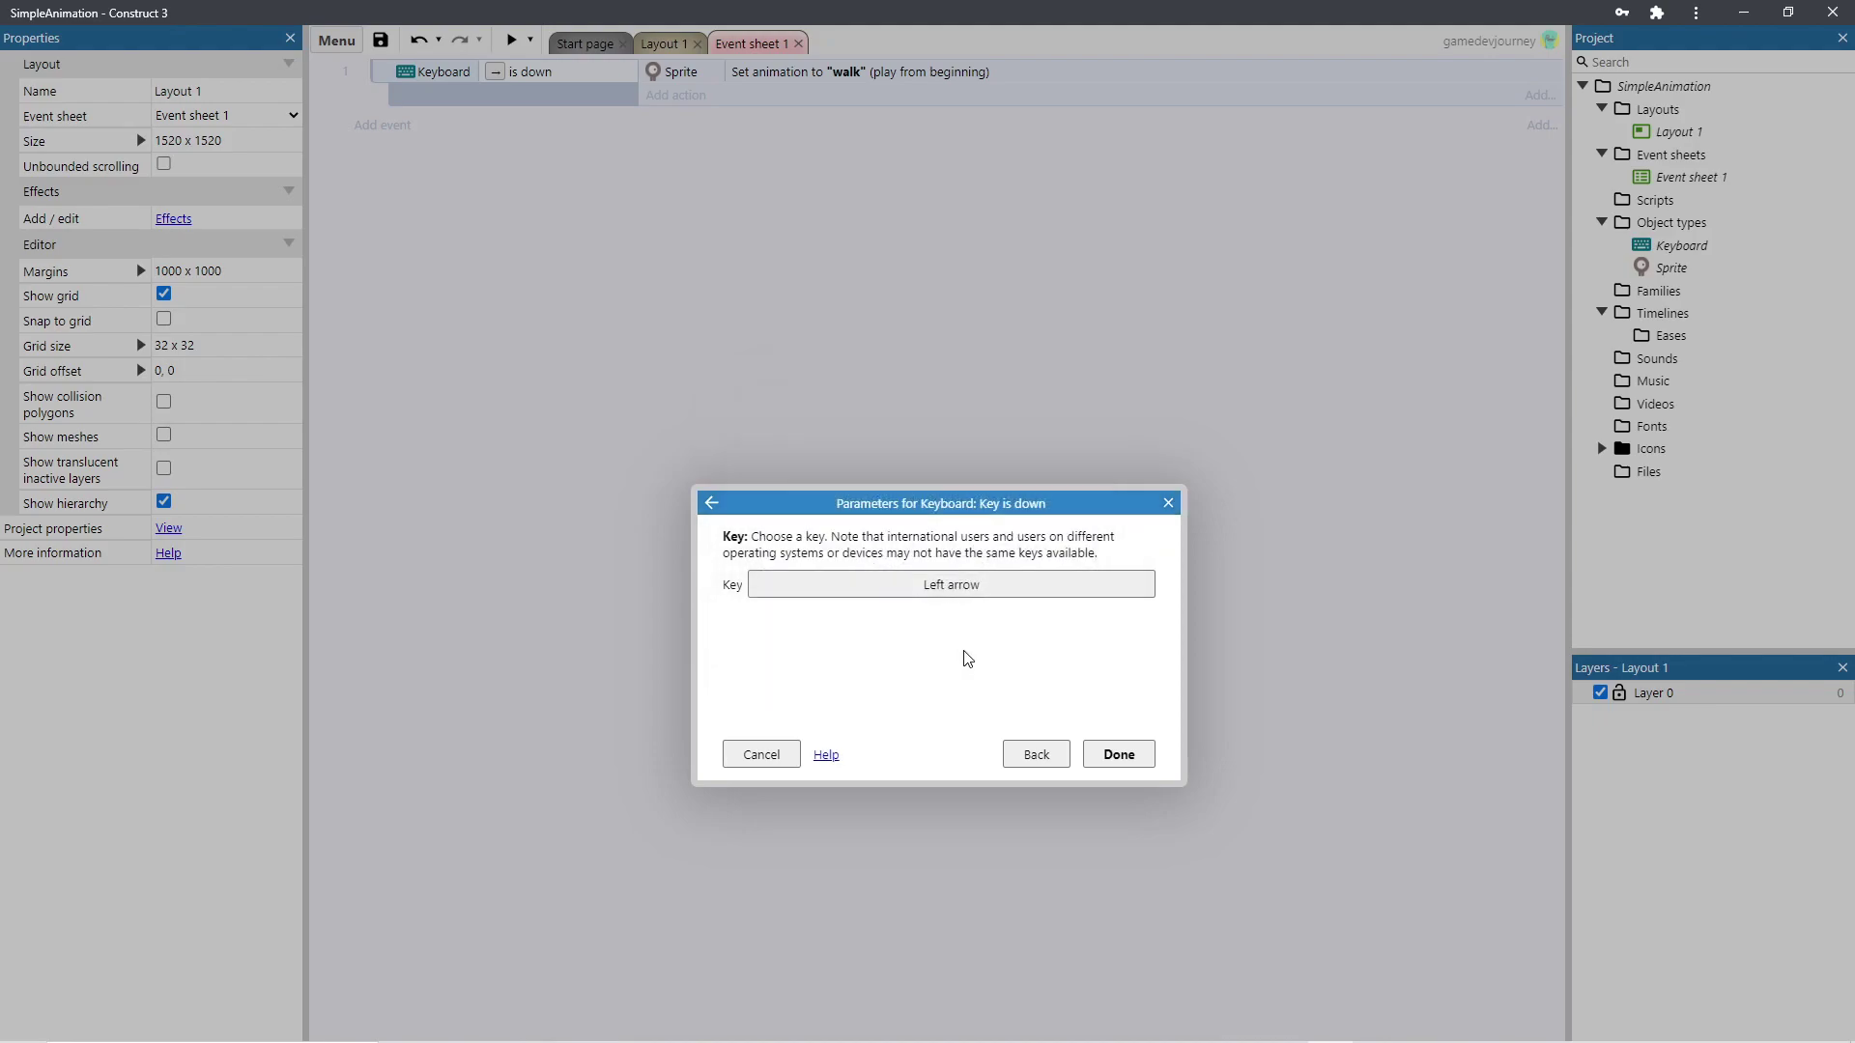
left_click(1118, 754)
- Make event 2 set the Sprite's animation to "walk"
left_click(679, 122)
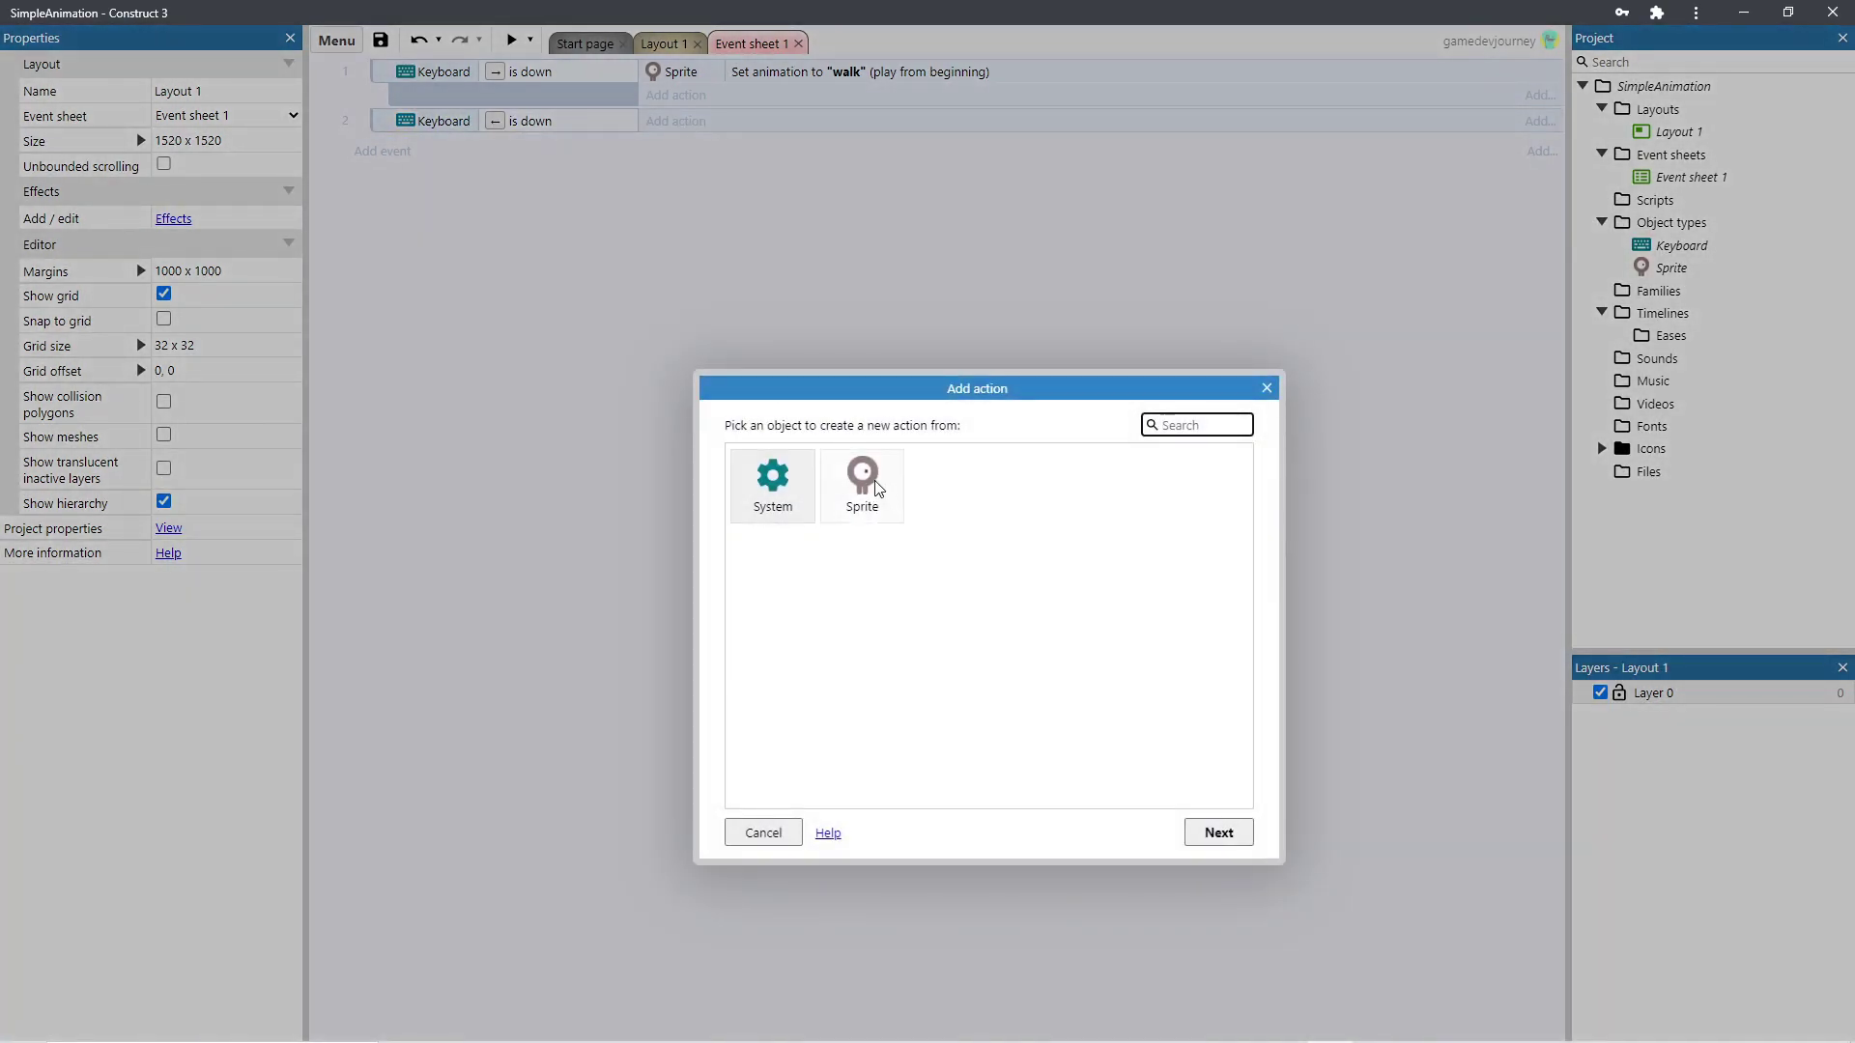
double_click(863, 485)
scroll(916, 657, "down", 2)
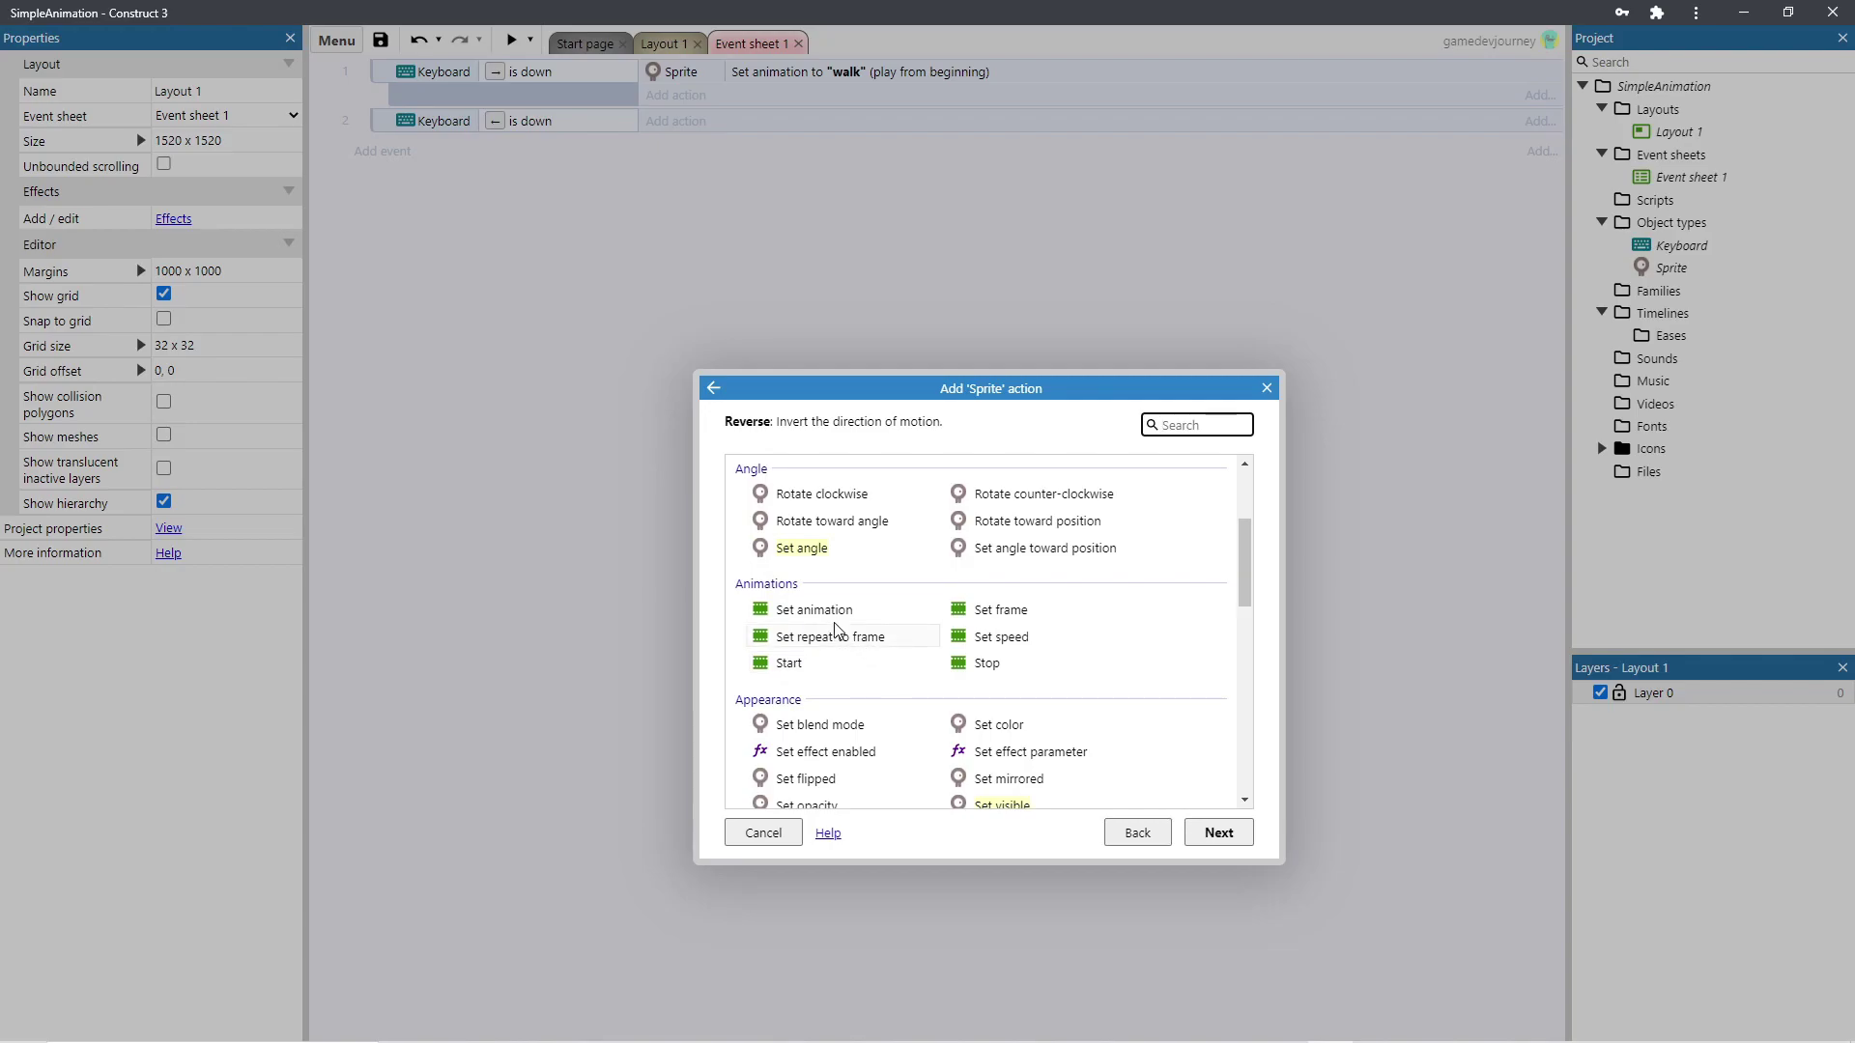
double_click(816, 605)
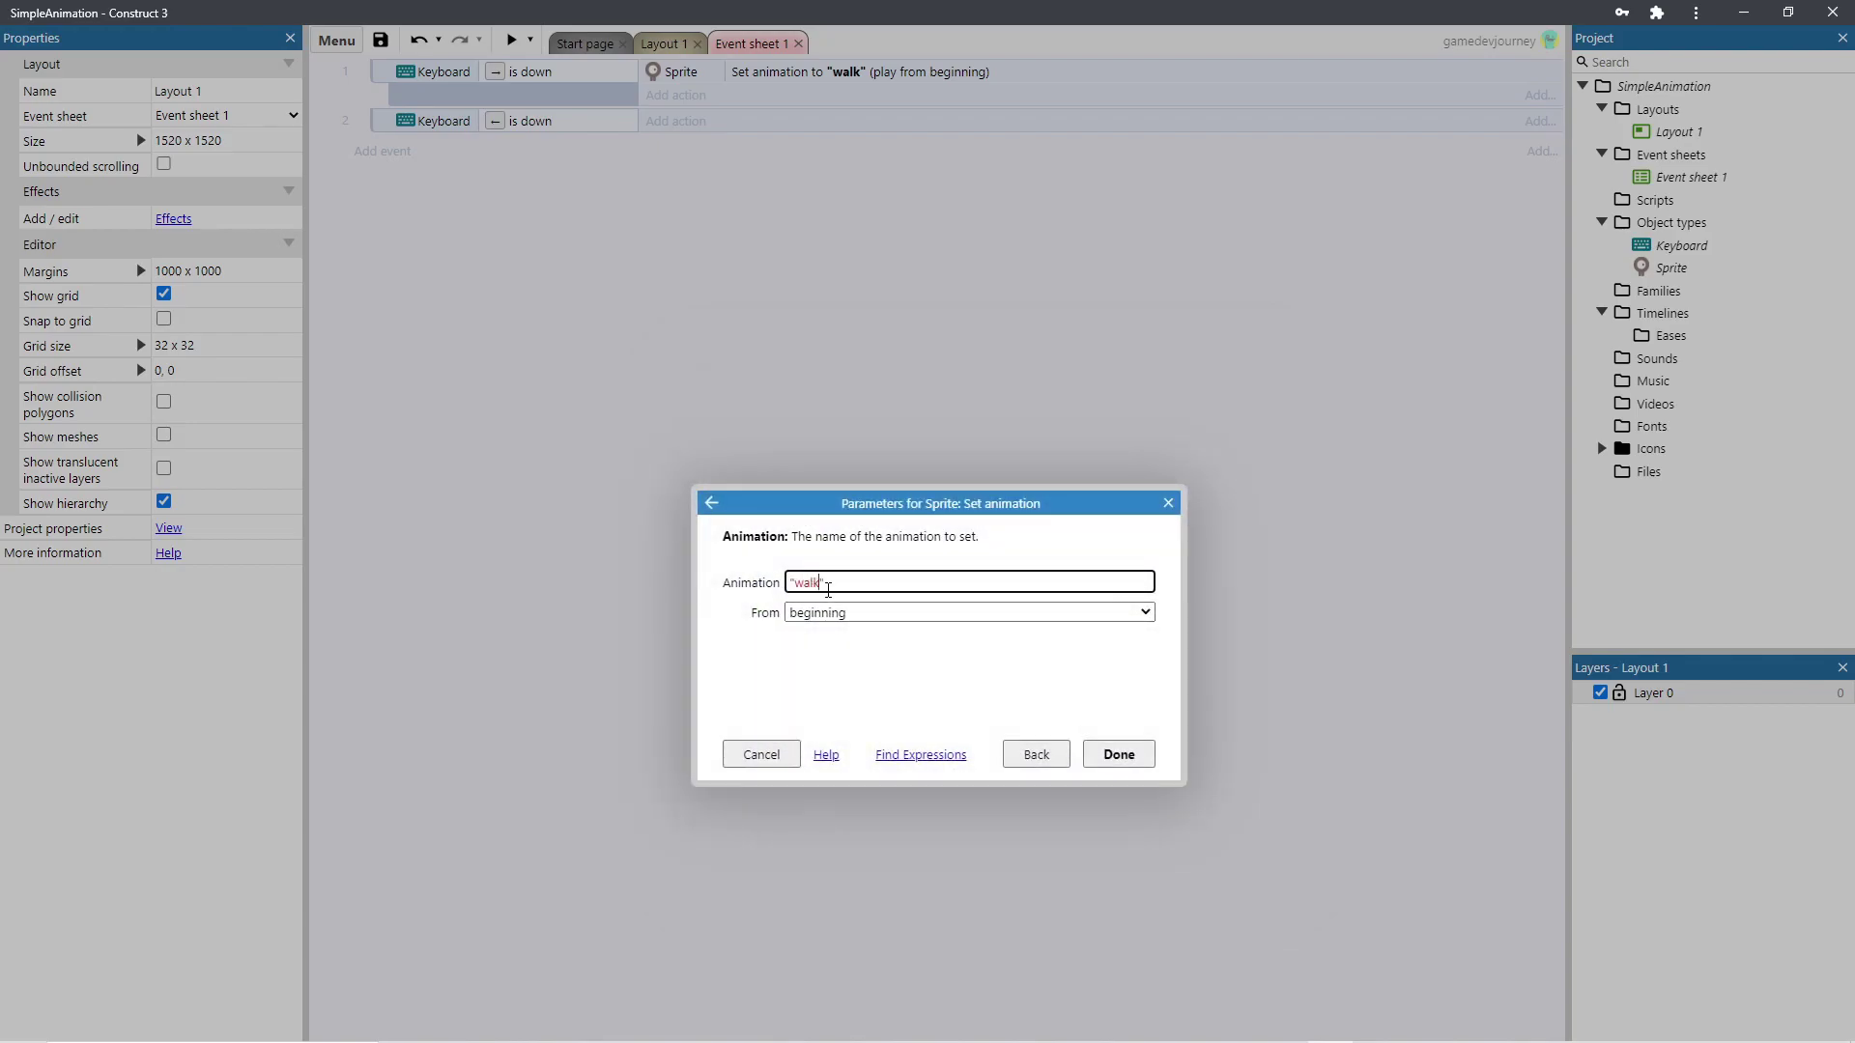
left_click(1119, 753)
- Add a Sprite 'Set mirrored' action with state Mirrored to event 2
left_click(681, 144)
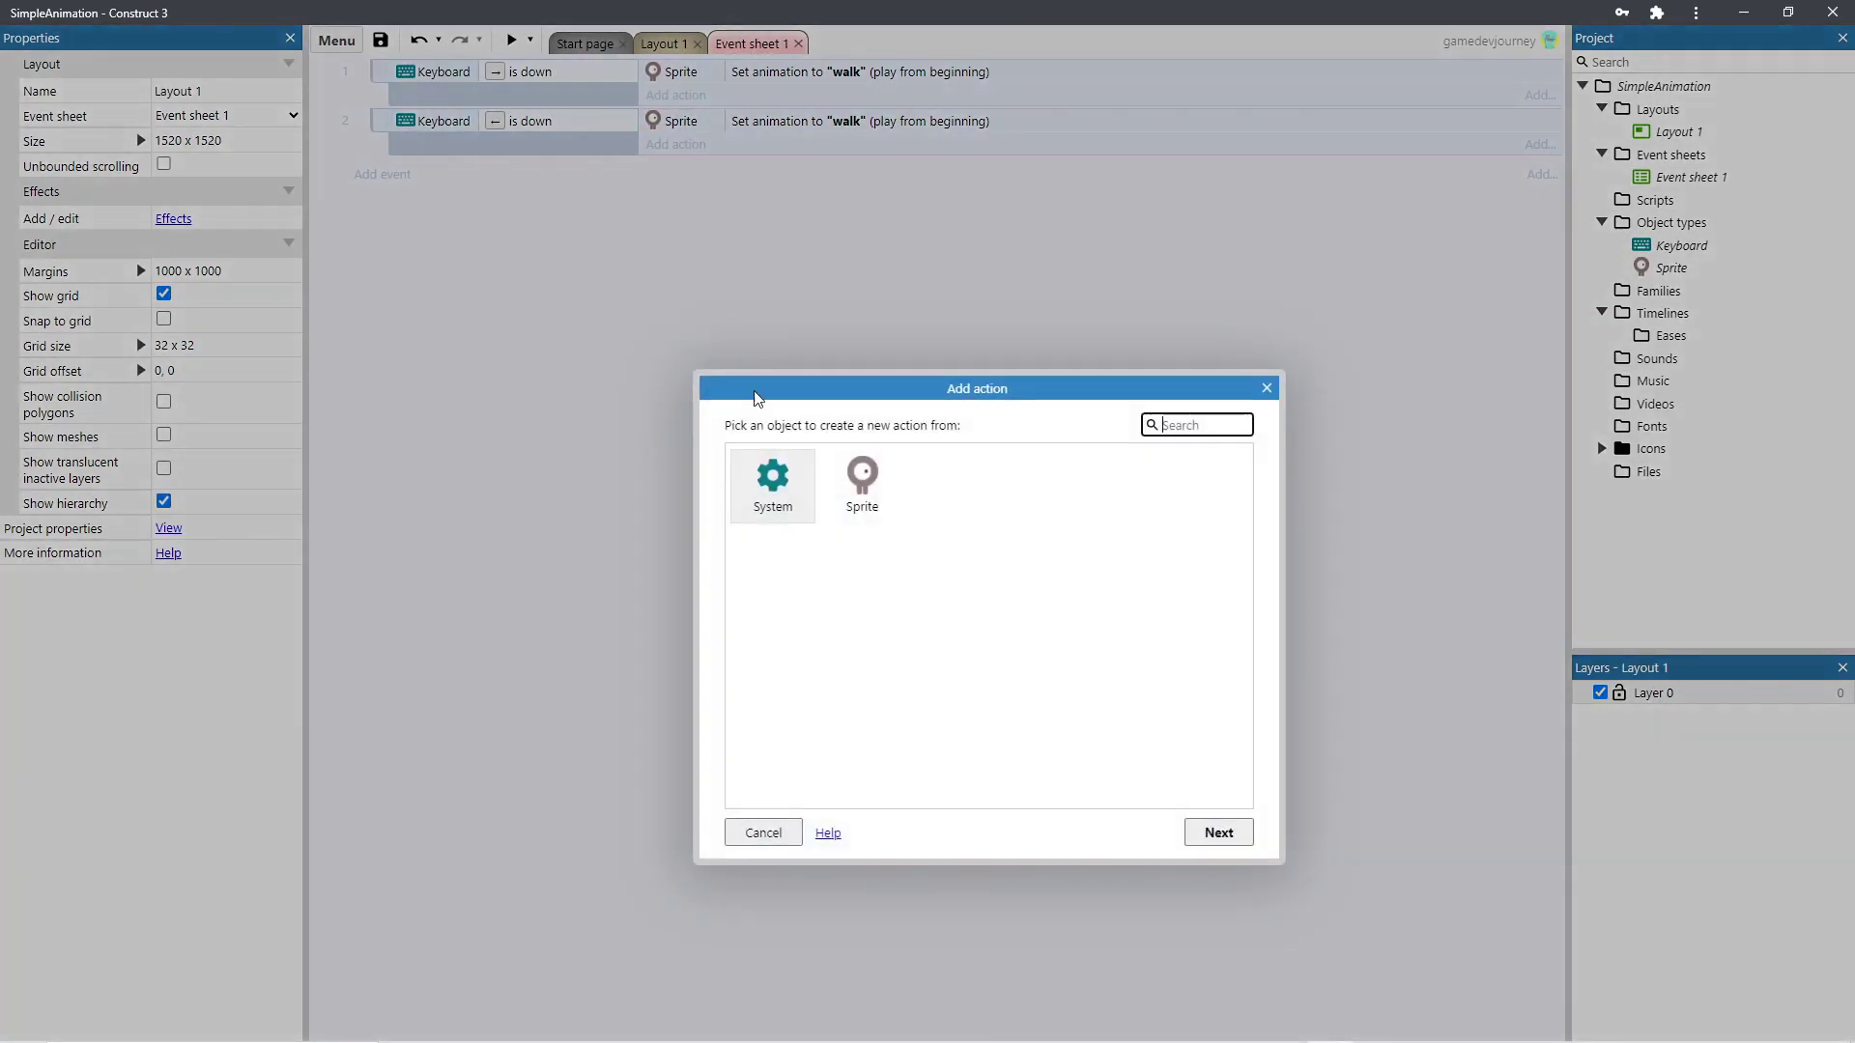
double_click(862, 476)
scroll(876, 647, "down", 2)
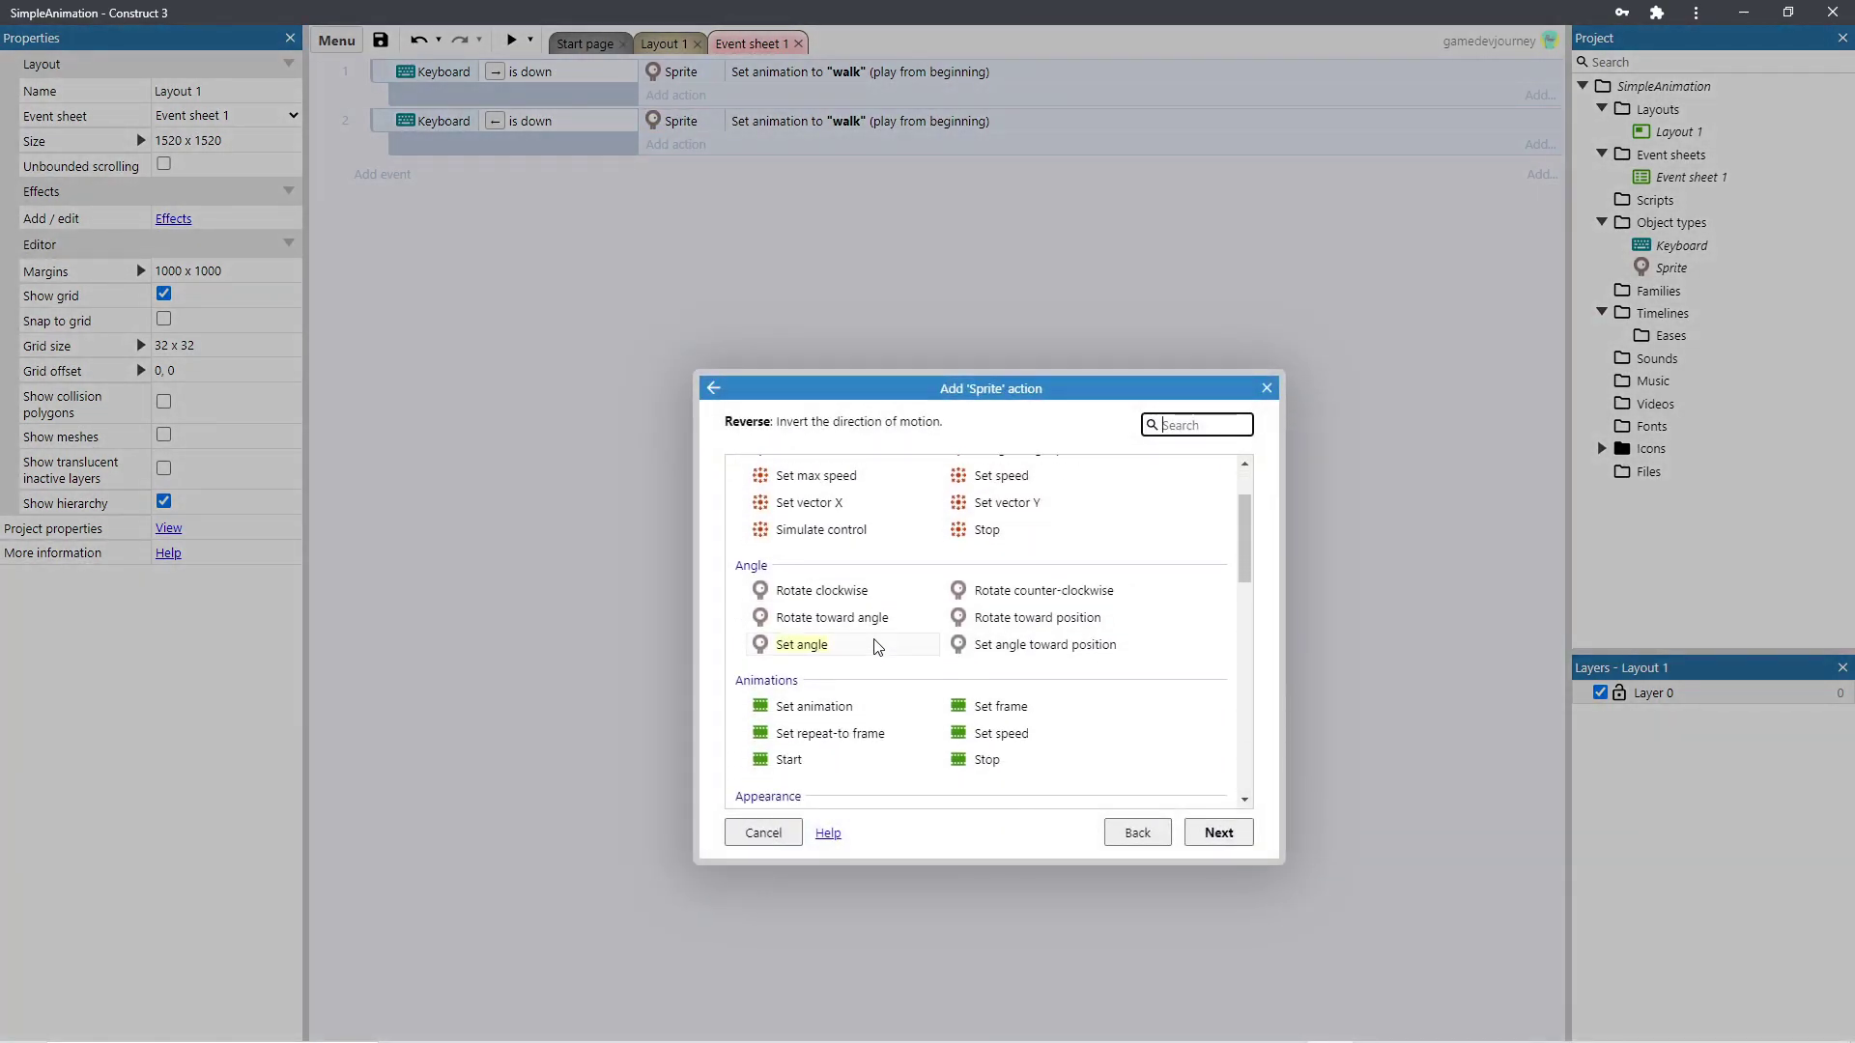
scroll(875, 630, "down", 3)
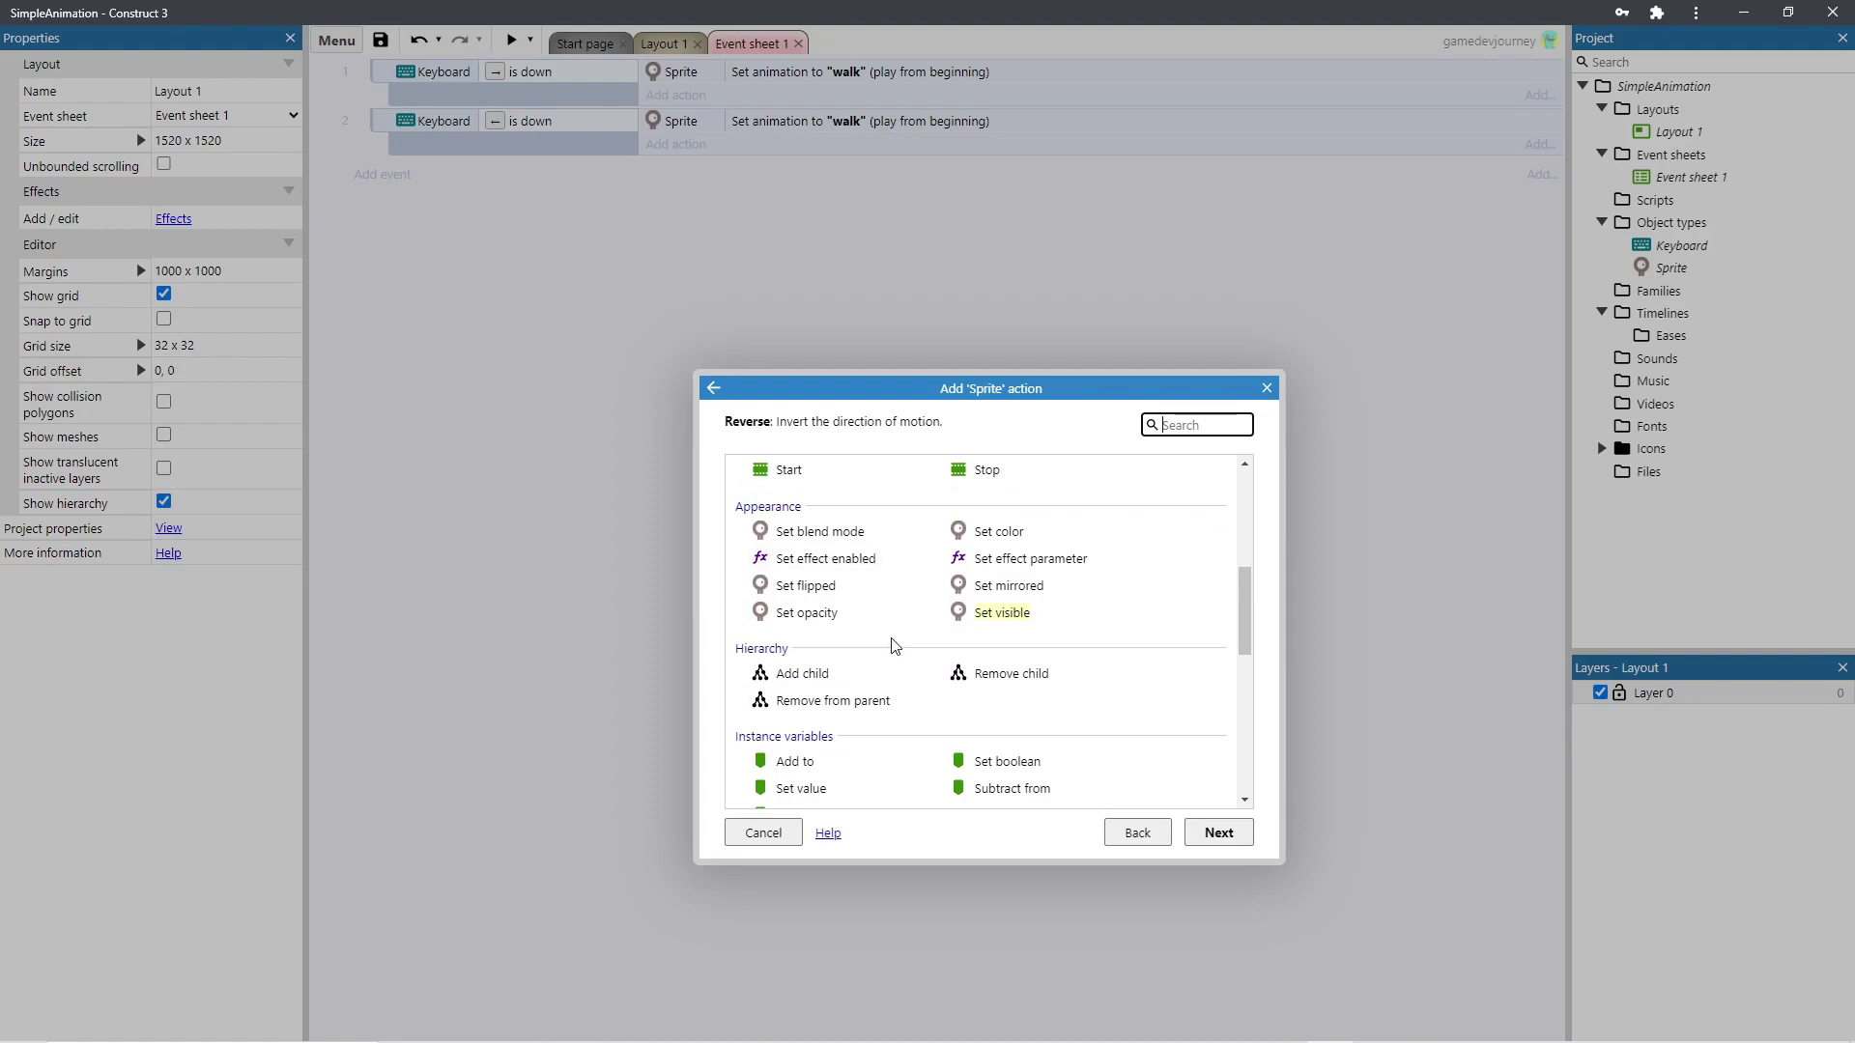
double_click(990, 591)
left_click(910, 578)
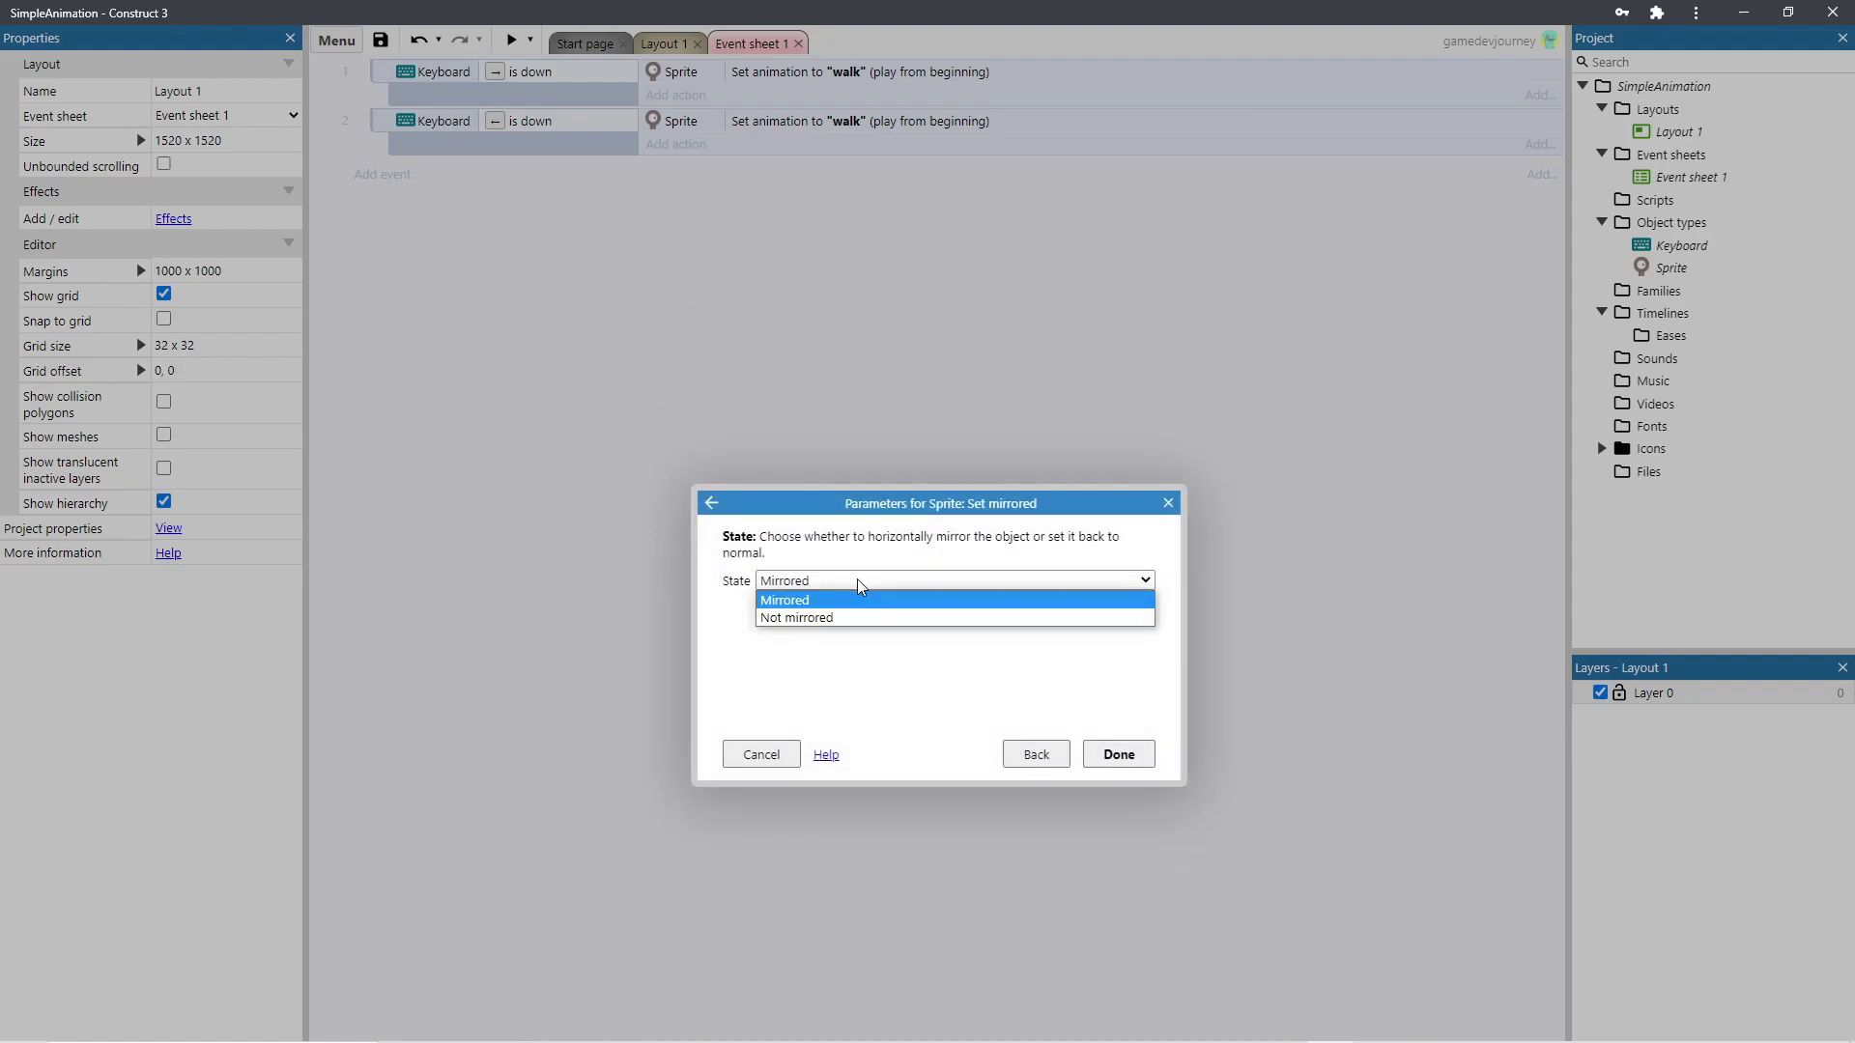
left_click(829, 630)
left_click(1118, 753)
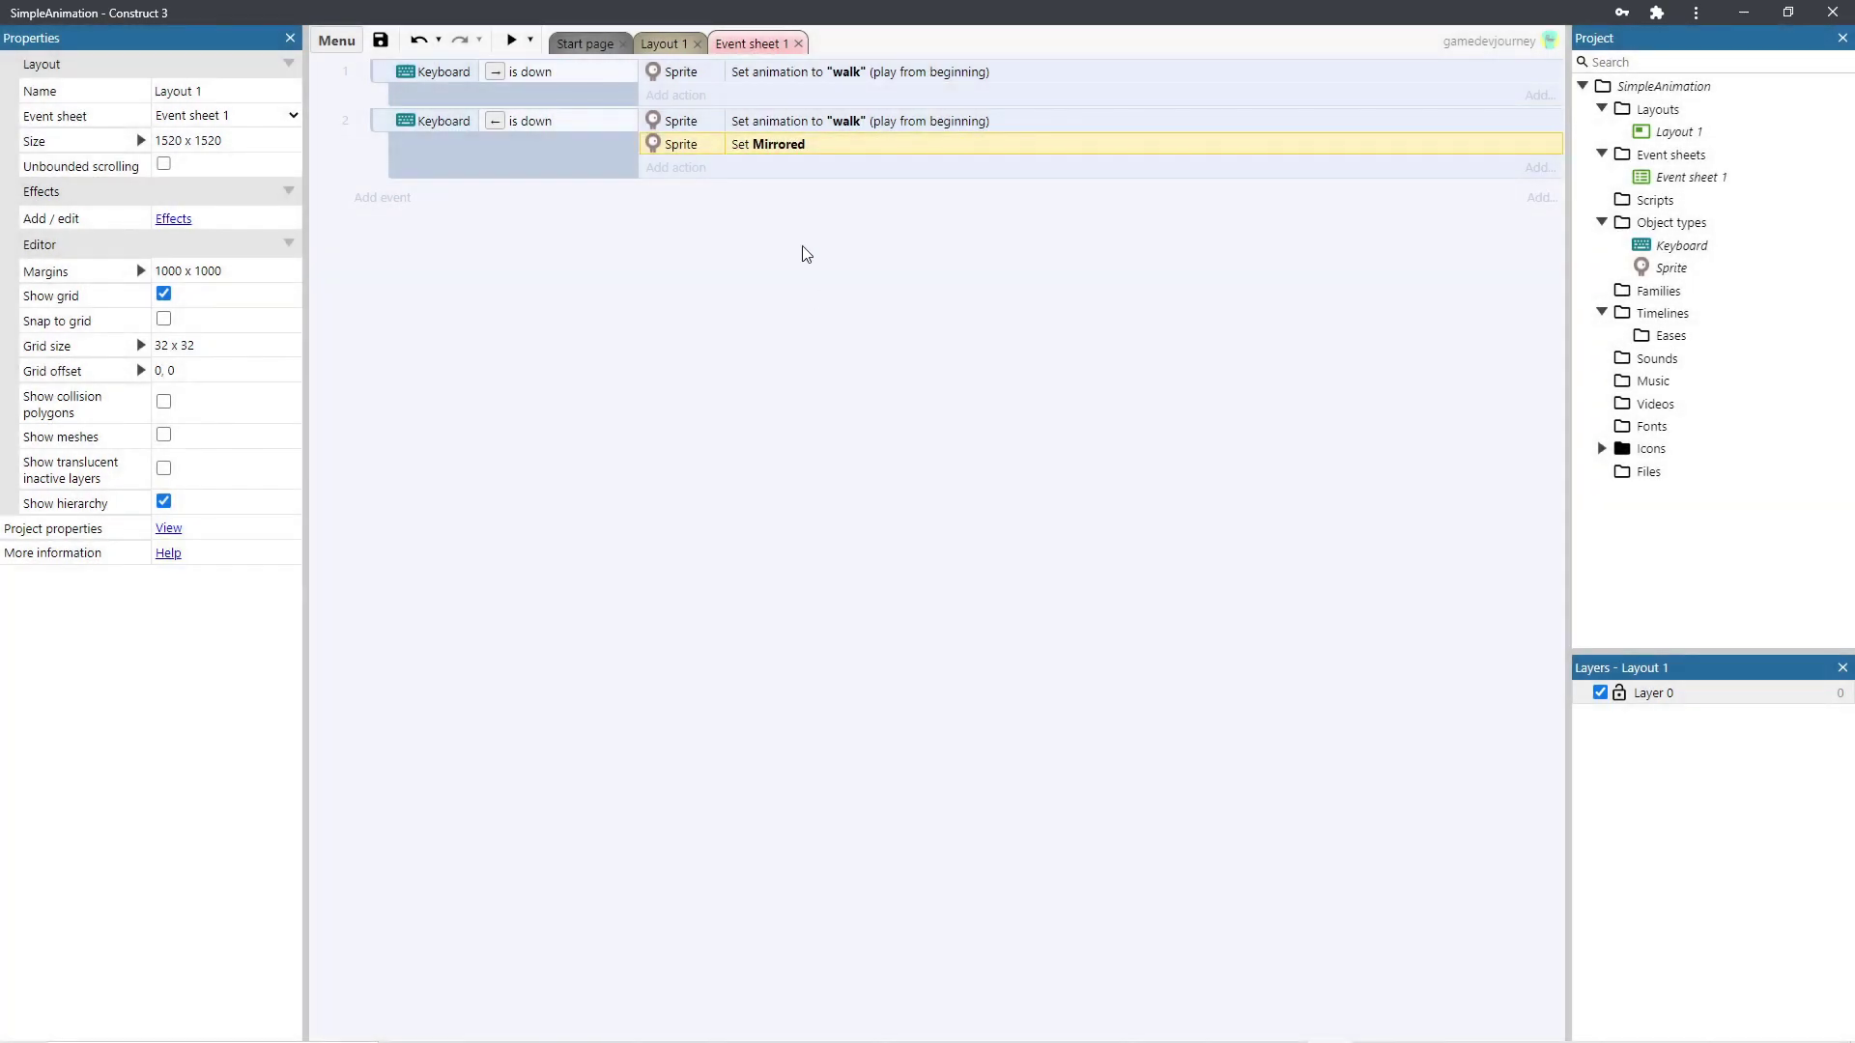
- Start a Sprite 'Set mirrored' action on event 1 with state Not mirrored
left_click(676, 94)
double_click(861, 483)
scroll(856, 580, "down", 3)
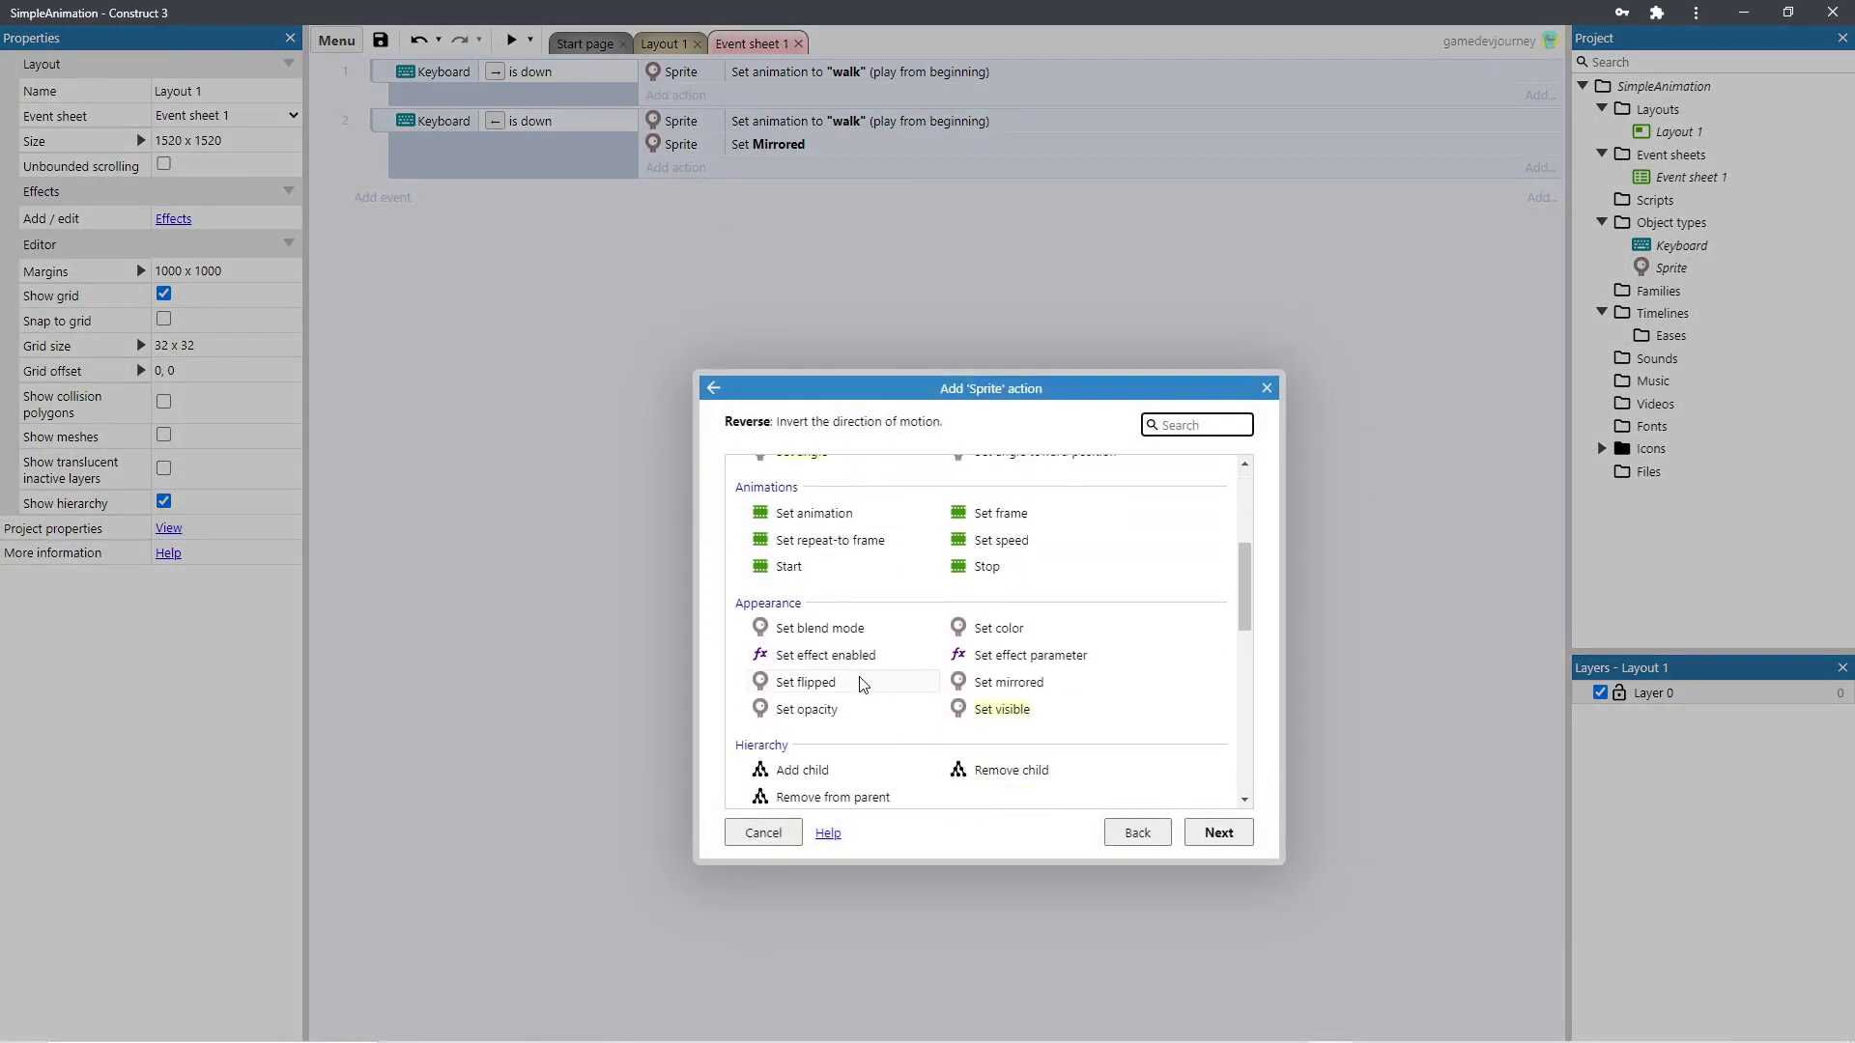
double_click(1004, 682)
left_click(842, 580)
left_click(847, 619)
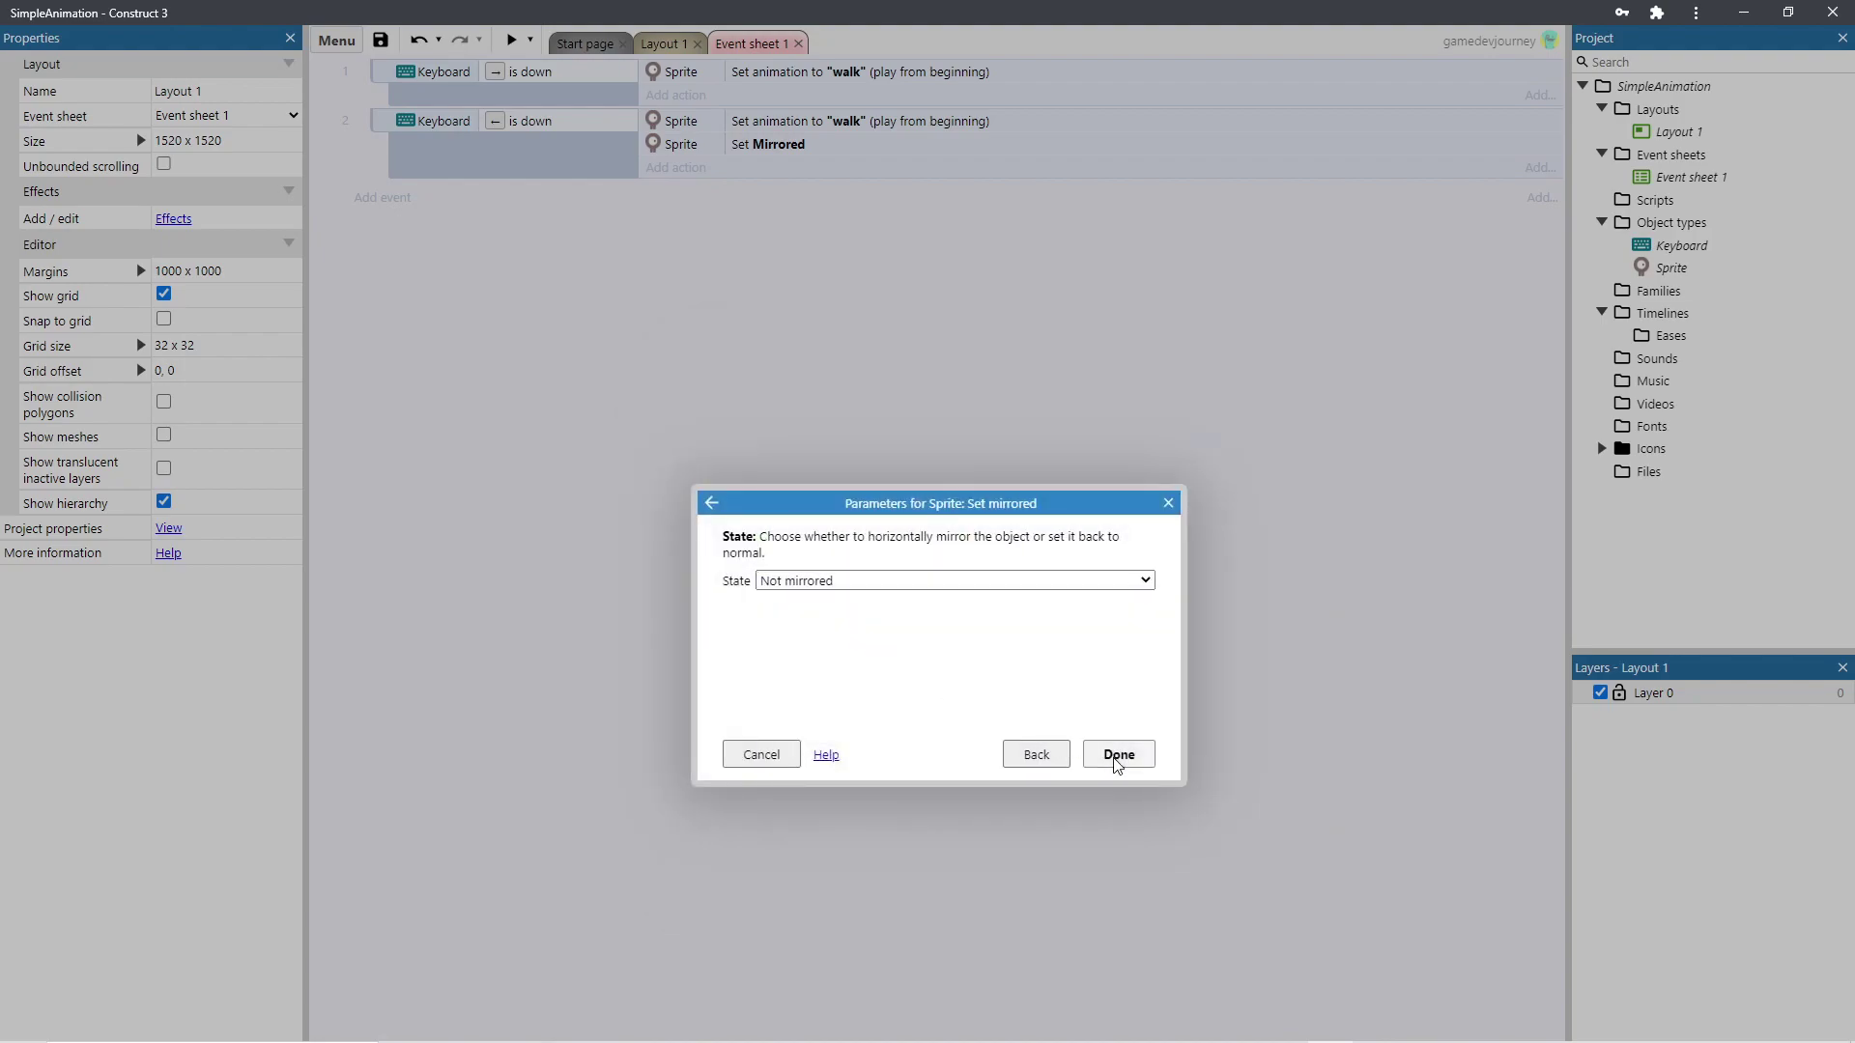
- Finish the Not mirrored action, then set the Sprite's 8Direction Set angle to No
left_click(1117, 756)
left_click(664, 43)
left_click(223, 624)
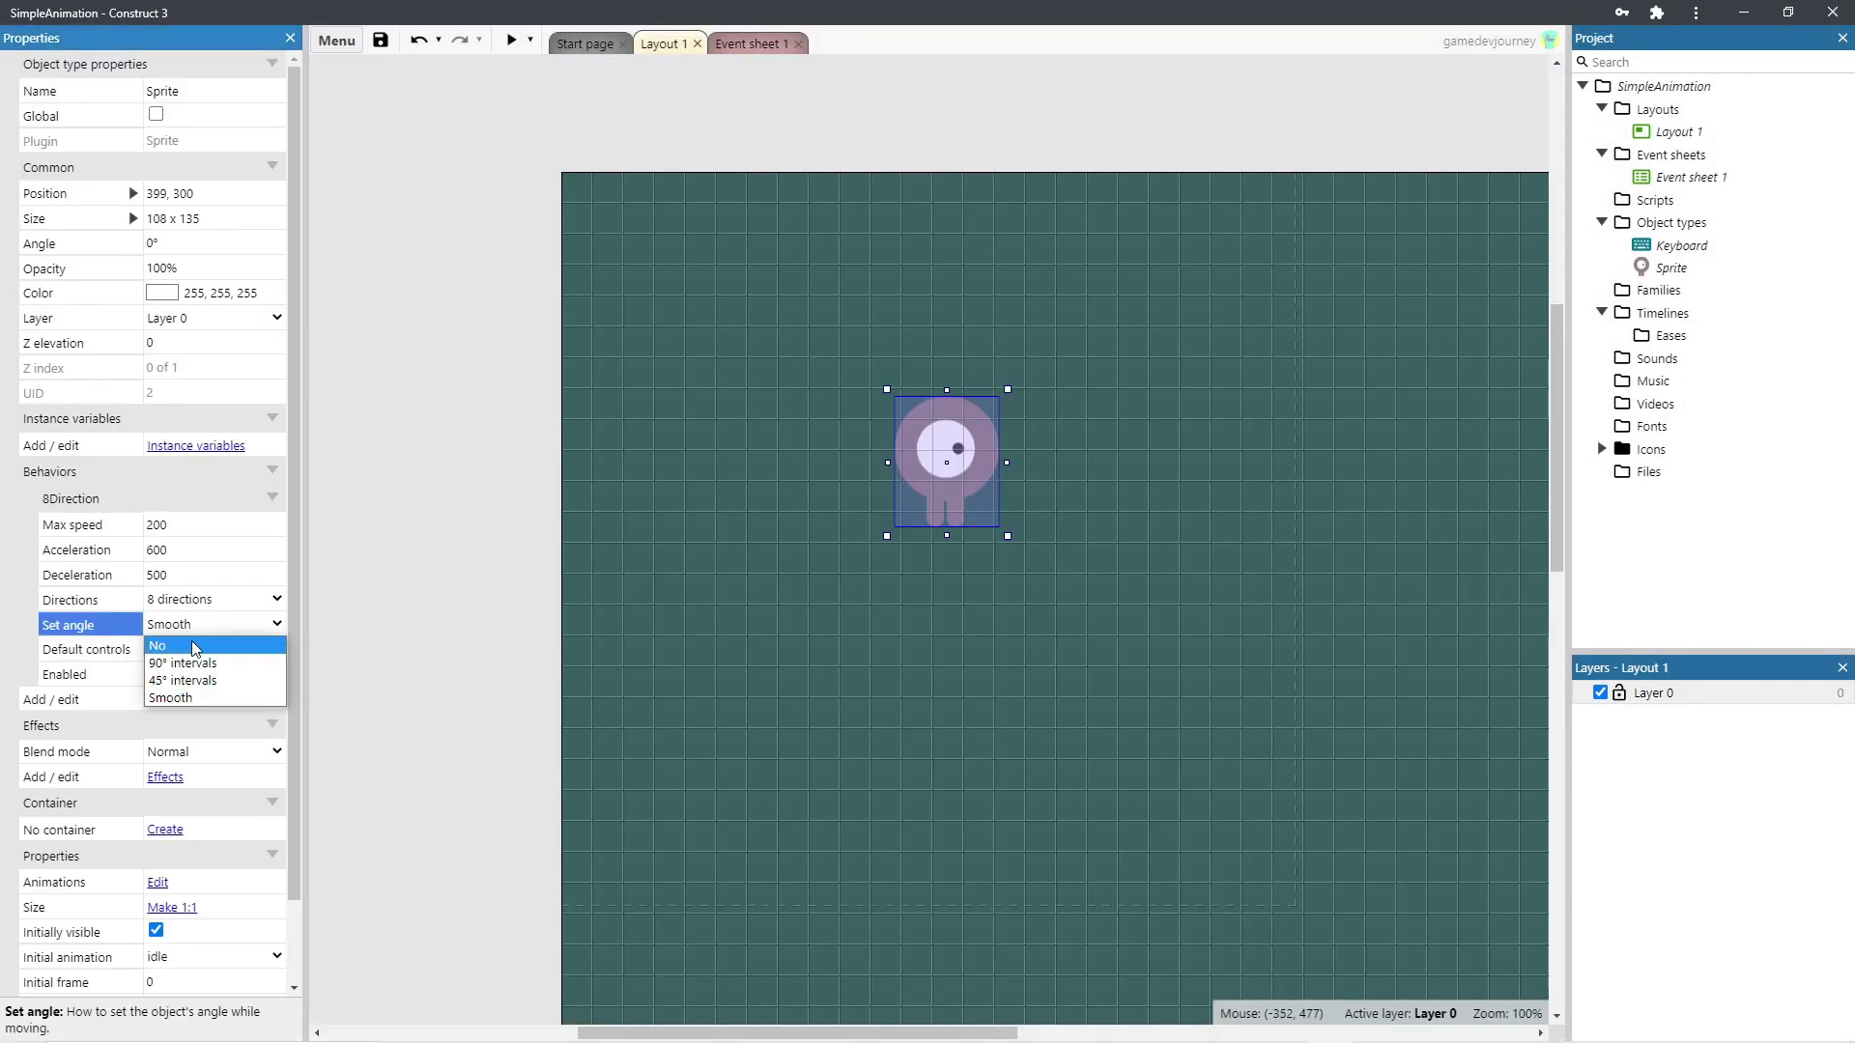
left_click(179, 649)
- Preview the game and test left/right movement and mirroring with the arrow keys
left_click(511, 39)
key("Left")
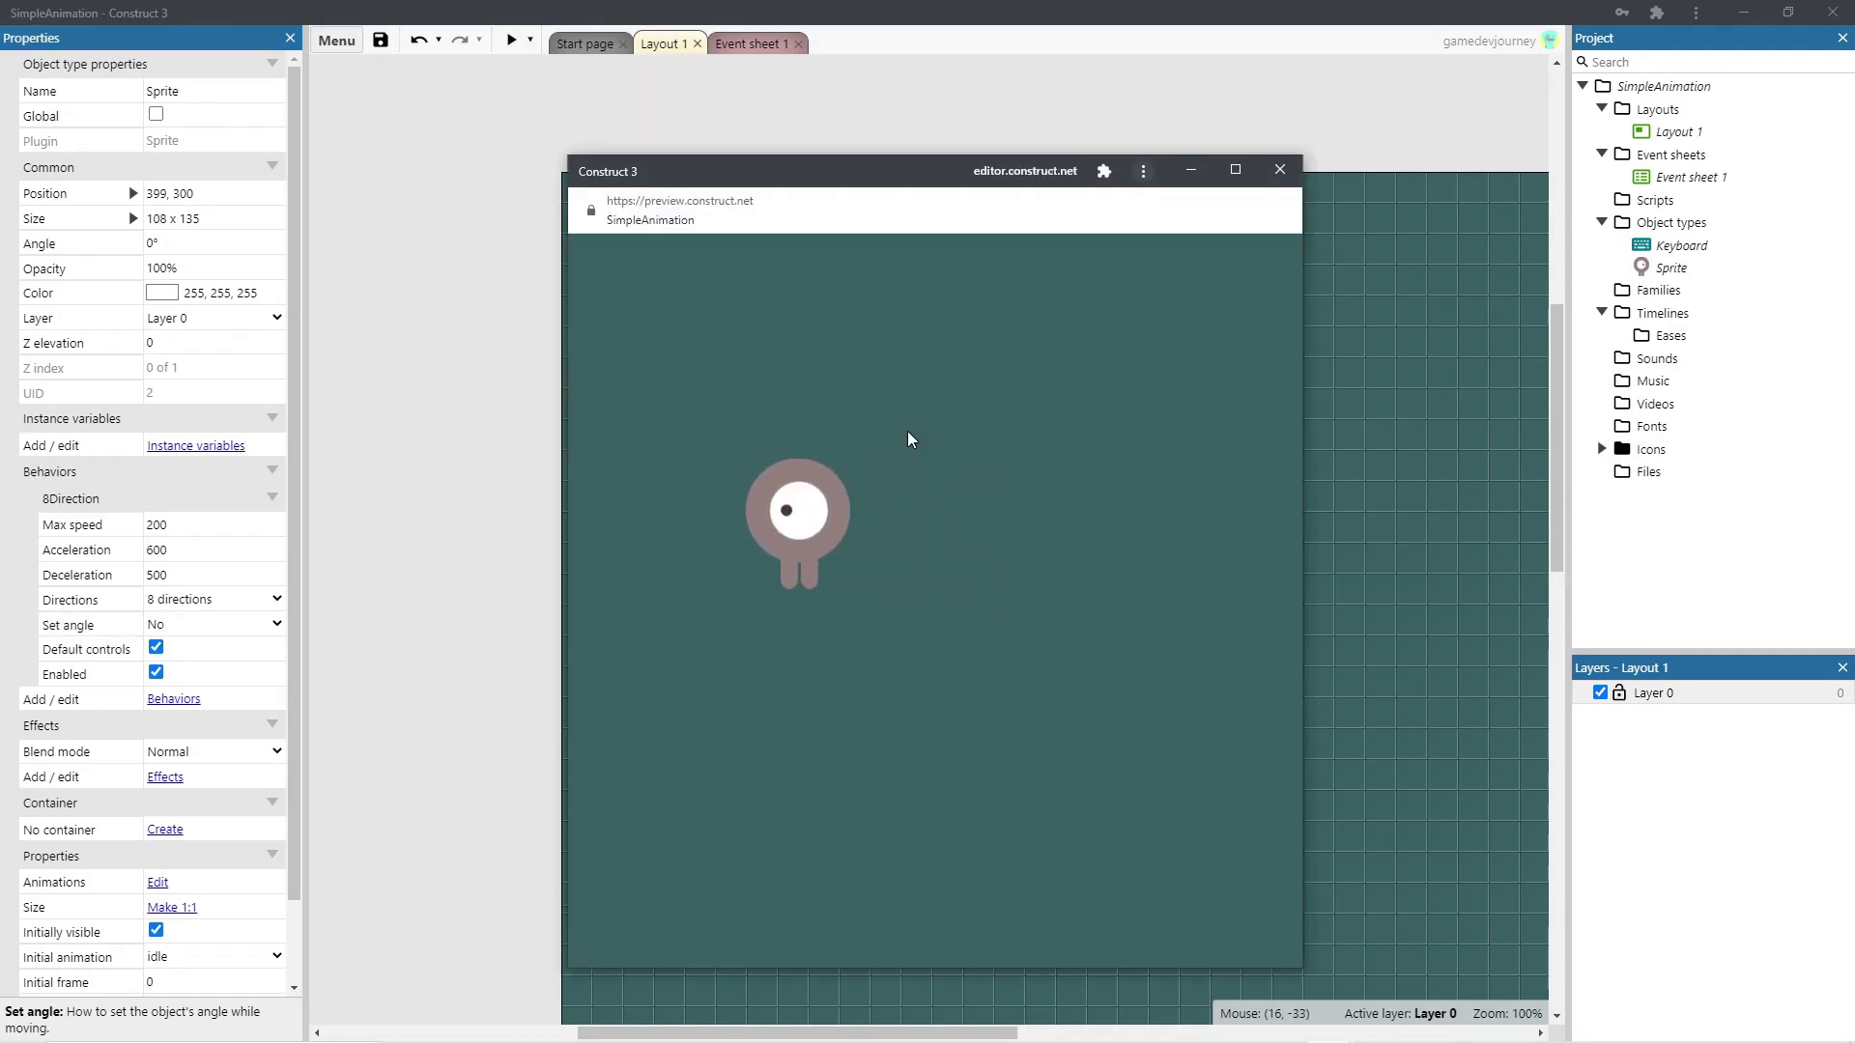
key("Right")
key("Left")
key("Right")
left_click(1280, 169)
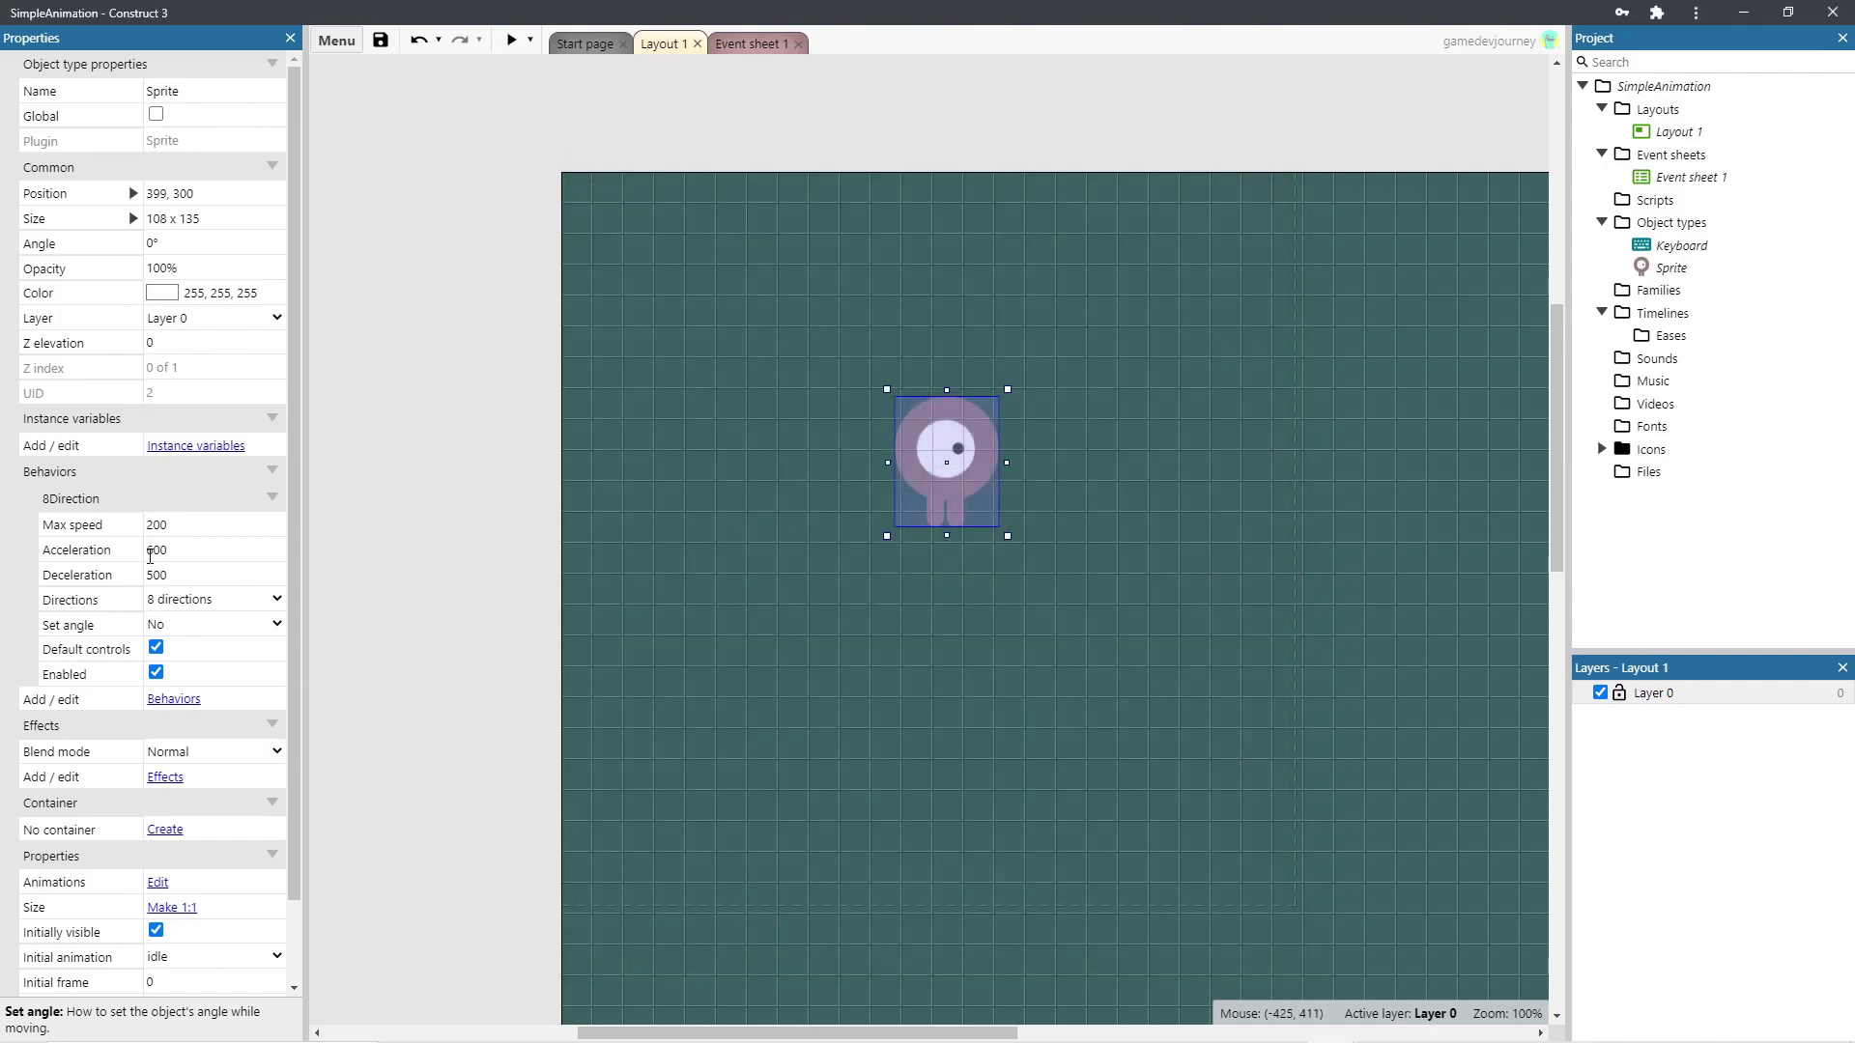
- Set 8Direction max speed 600, acceleration 10000 and deceleration 10000
left_click(192, 524)
type("600")
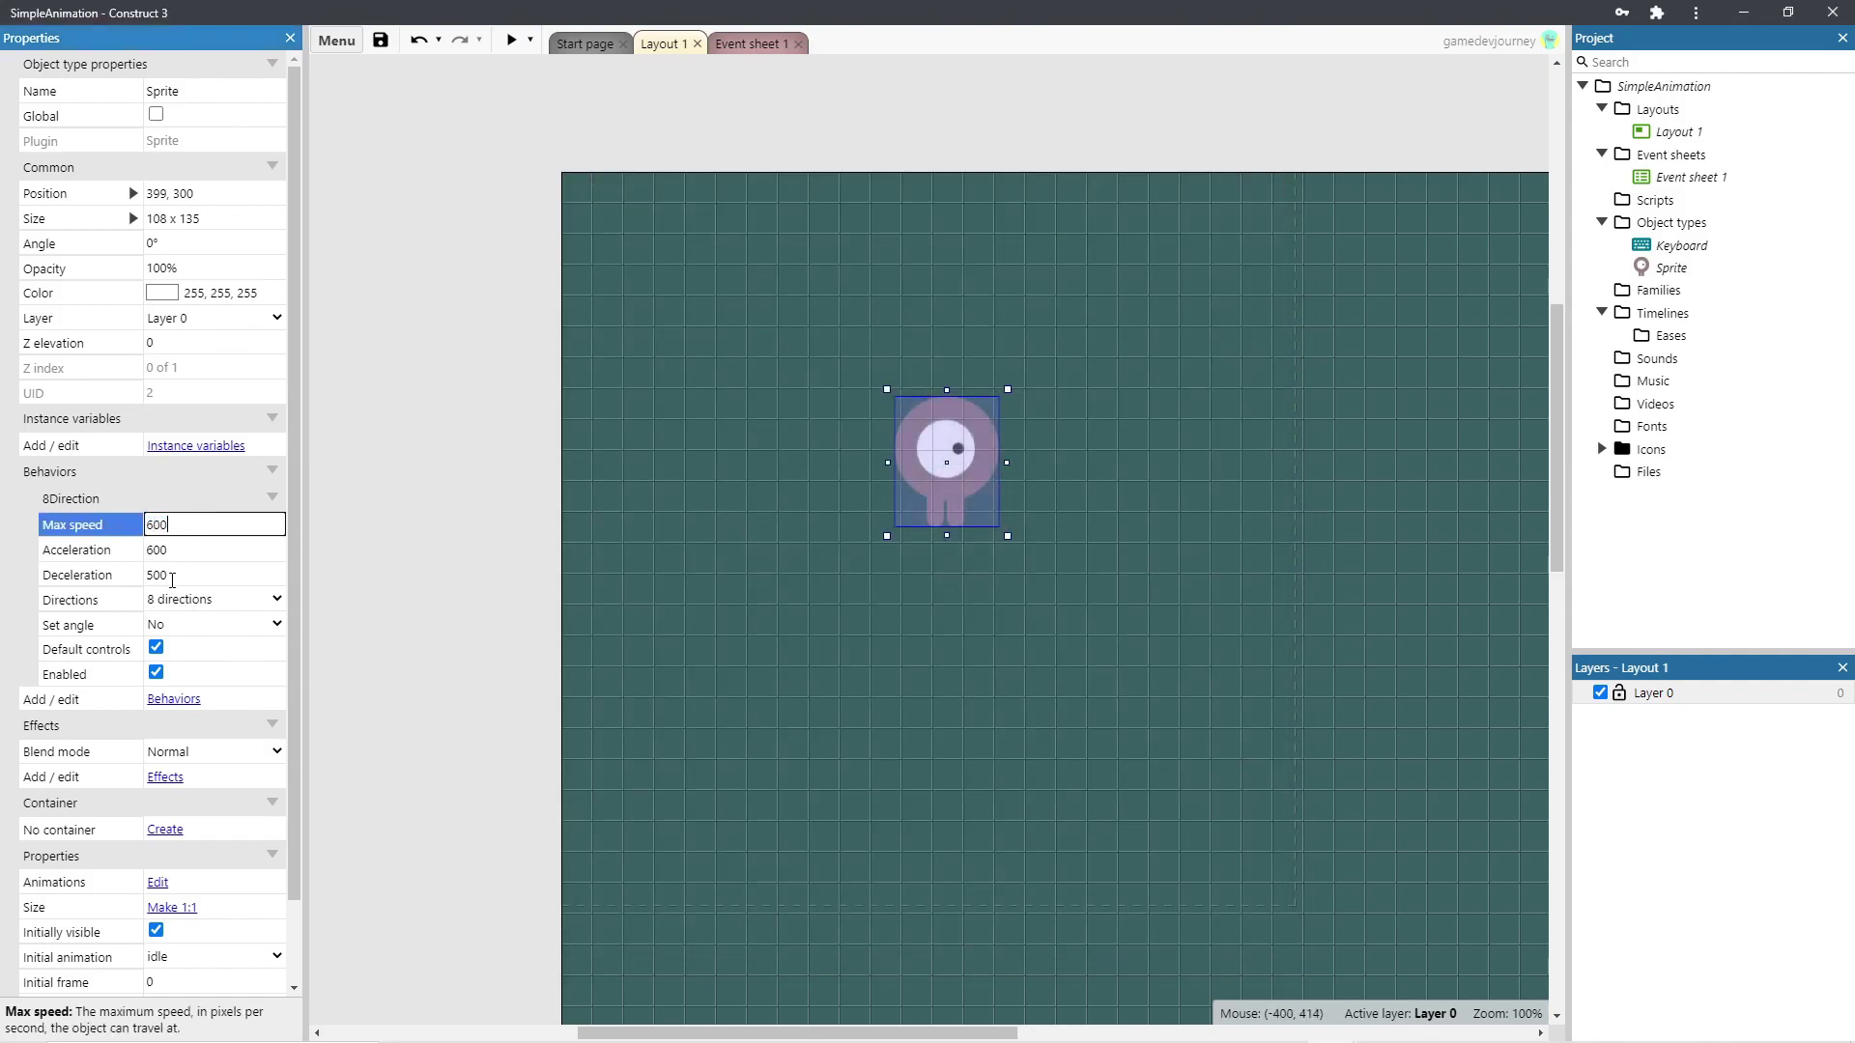
key("Tab")
type("1")
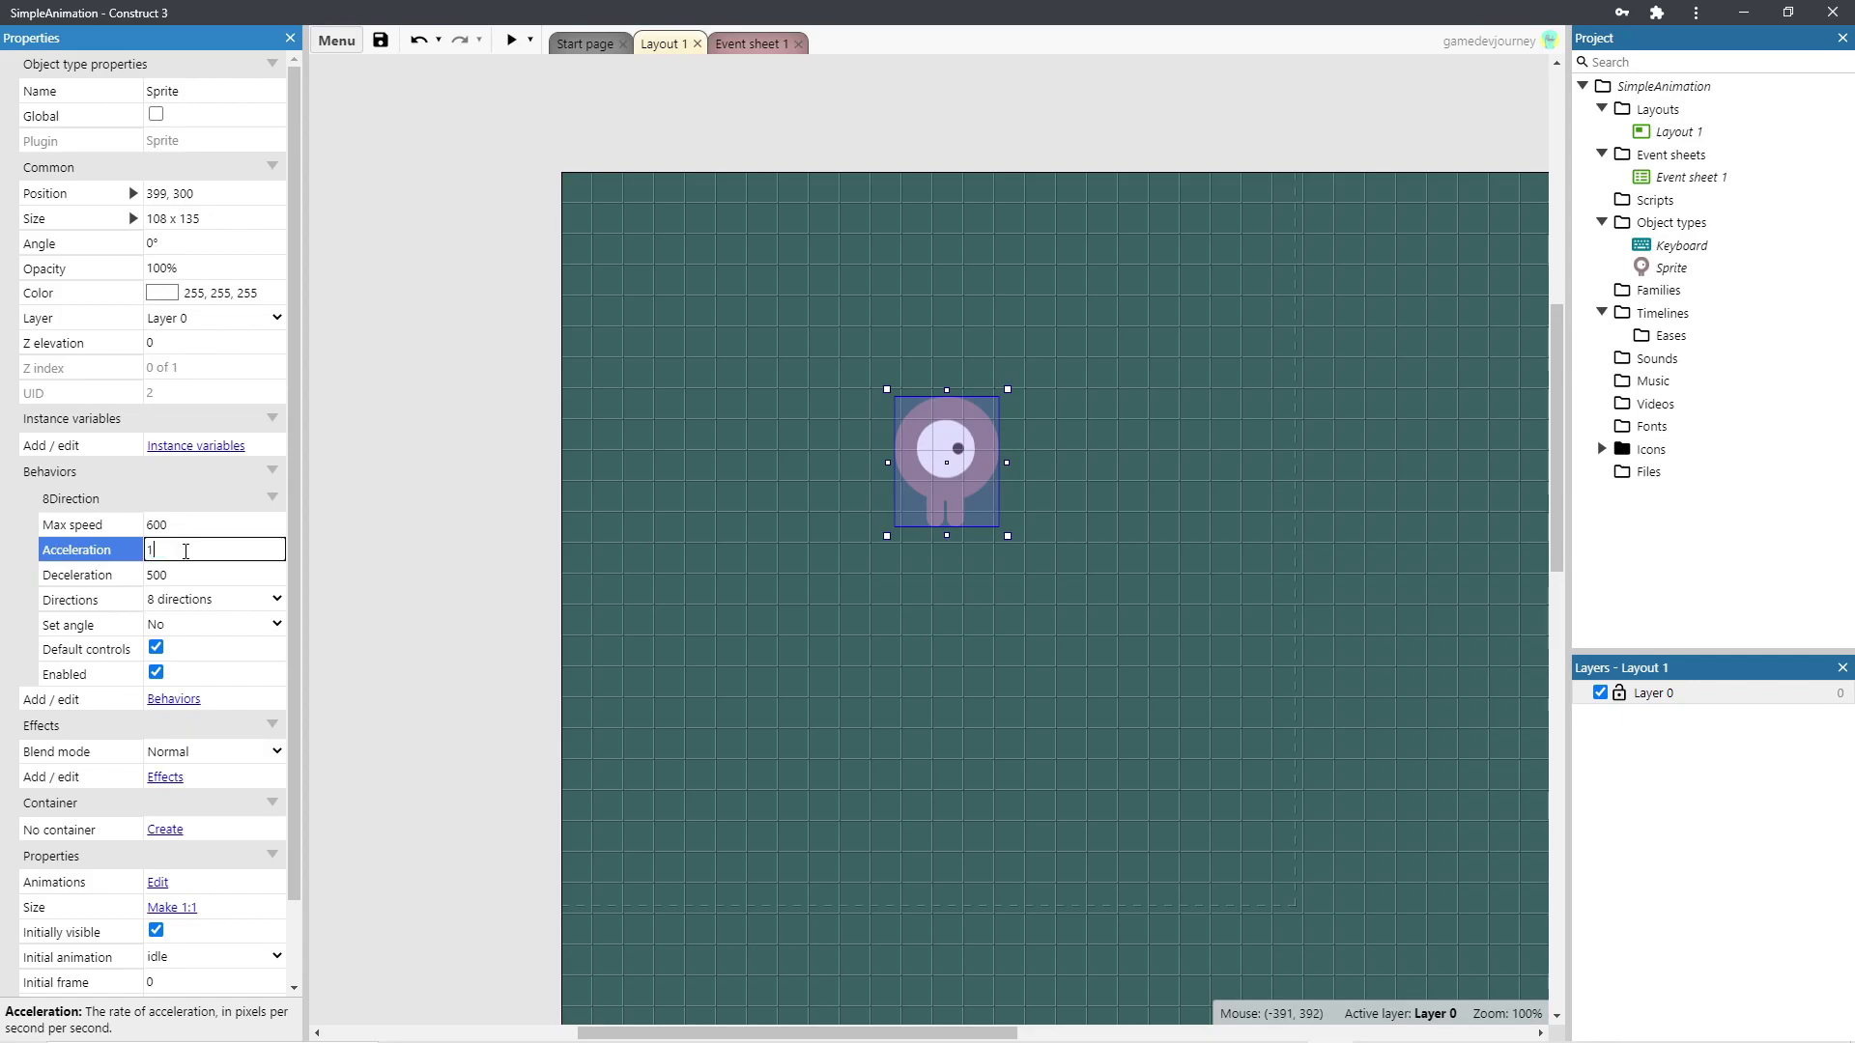
type("0000")
left_click(179, 573)
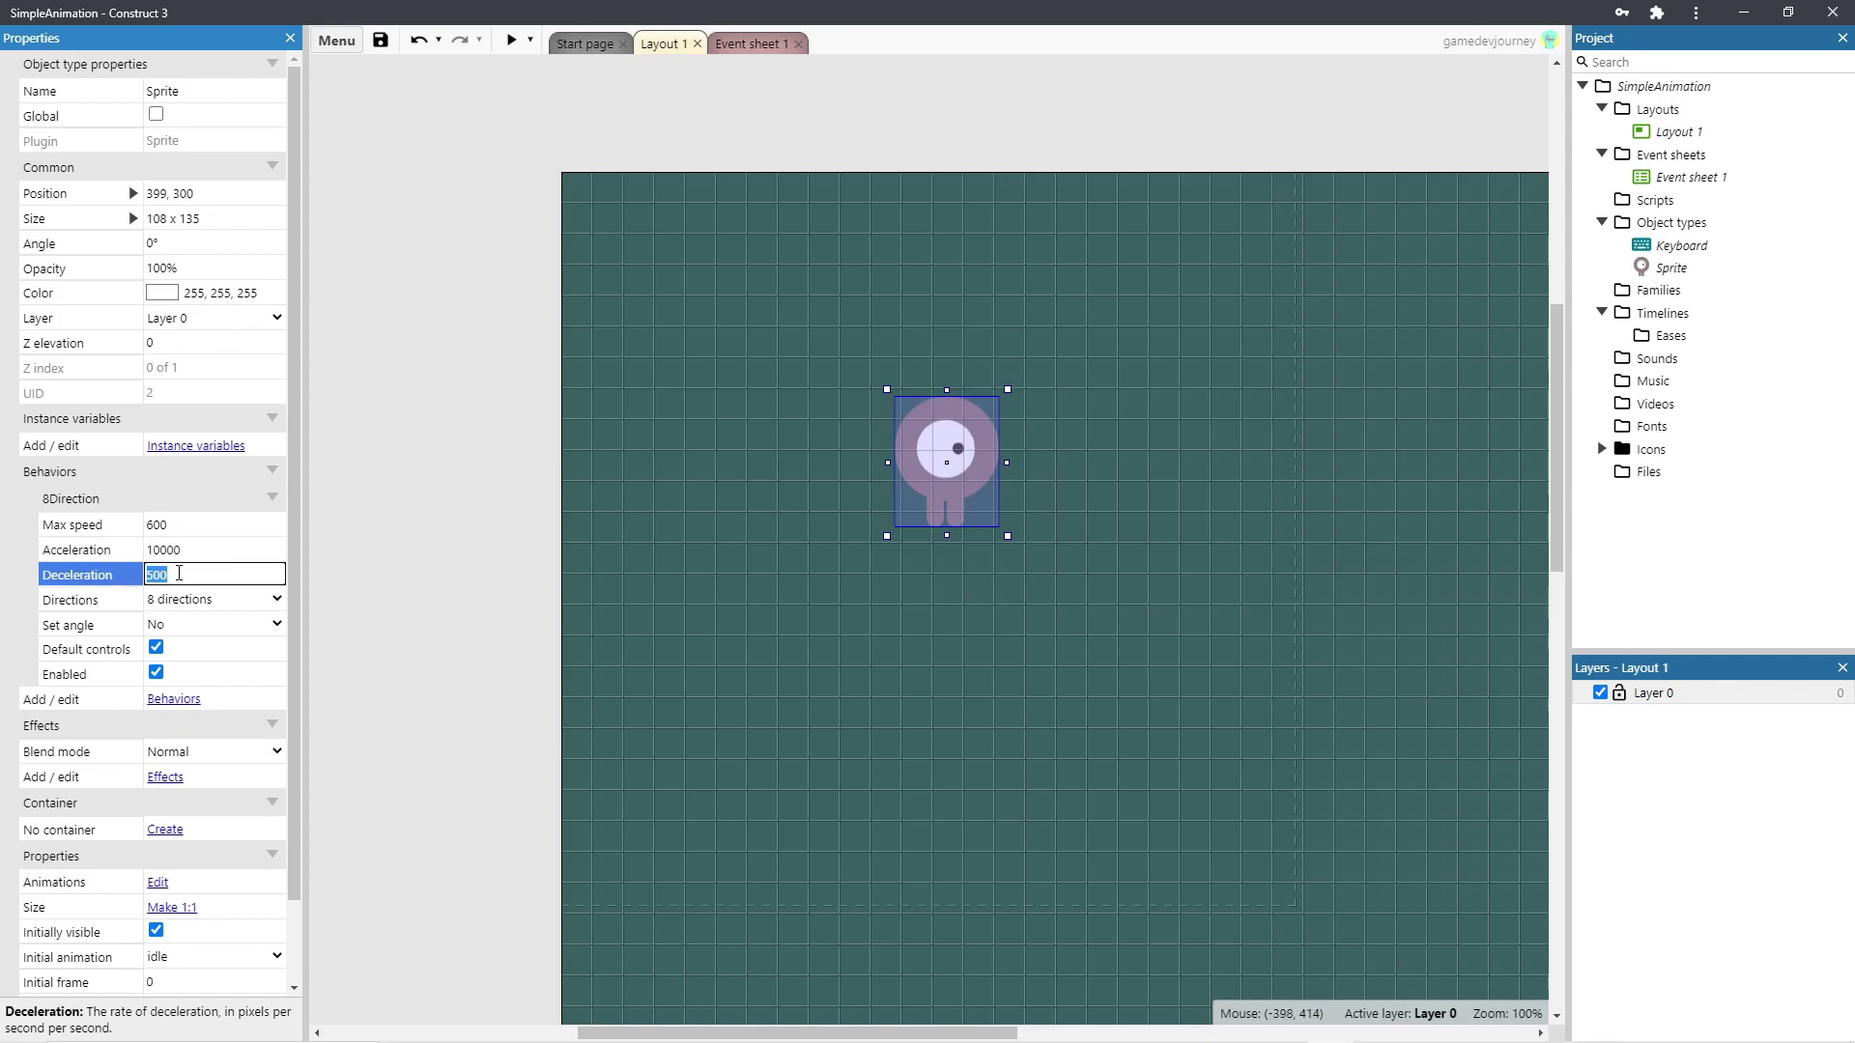
type("10000")
key("Tab")
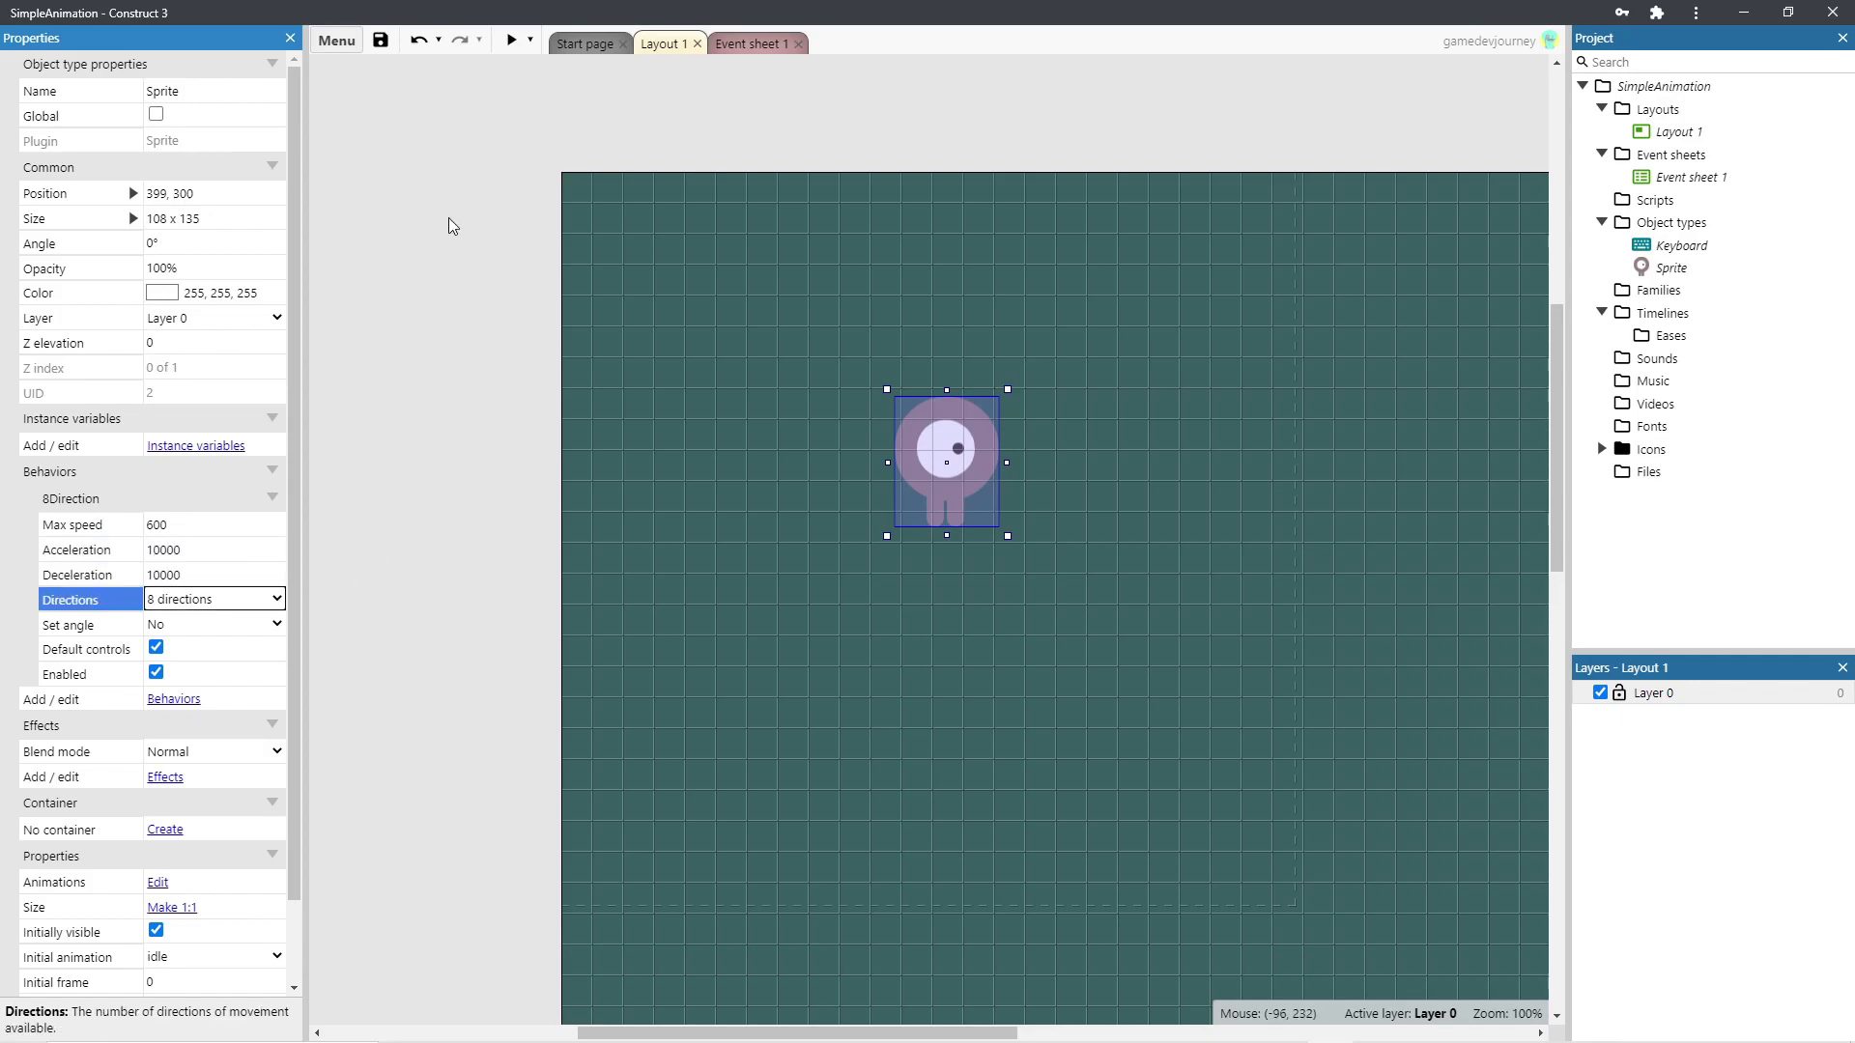
- Add a third event with the Keyboard 'On any key released' trigger
key("ctrl+Tab")
double_click(491, 244)
double_click(874, 495)
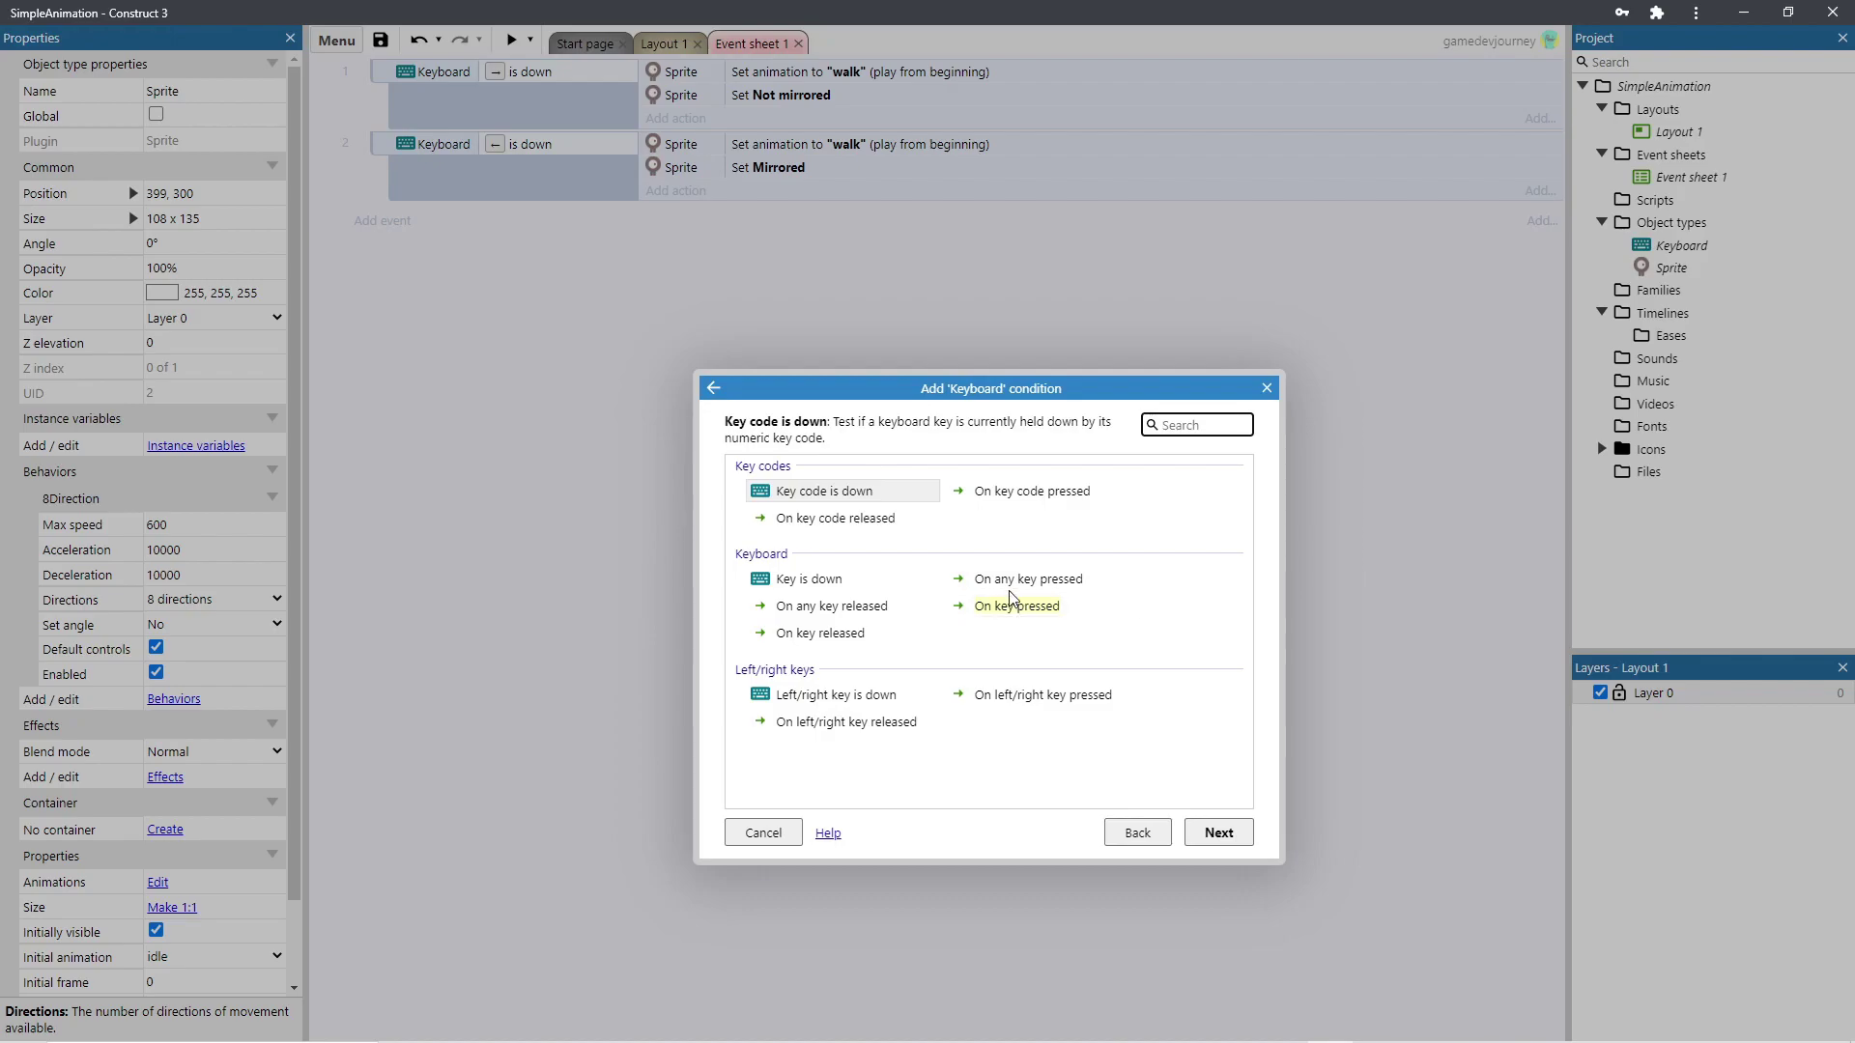
double_click(840, 608)
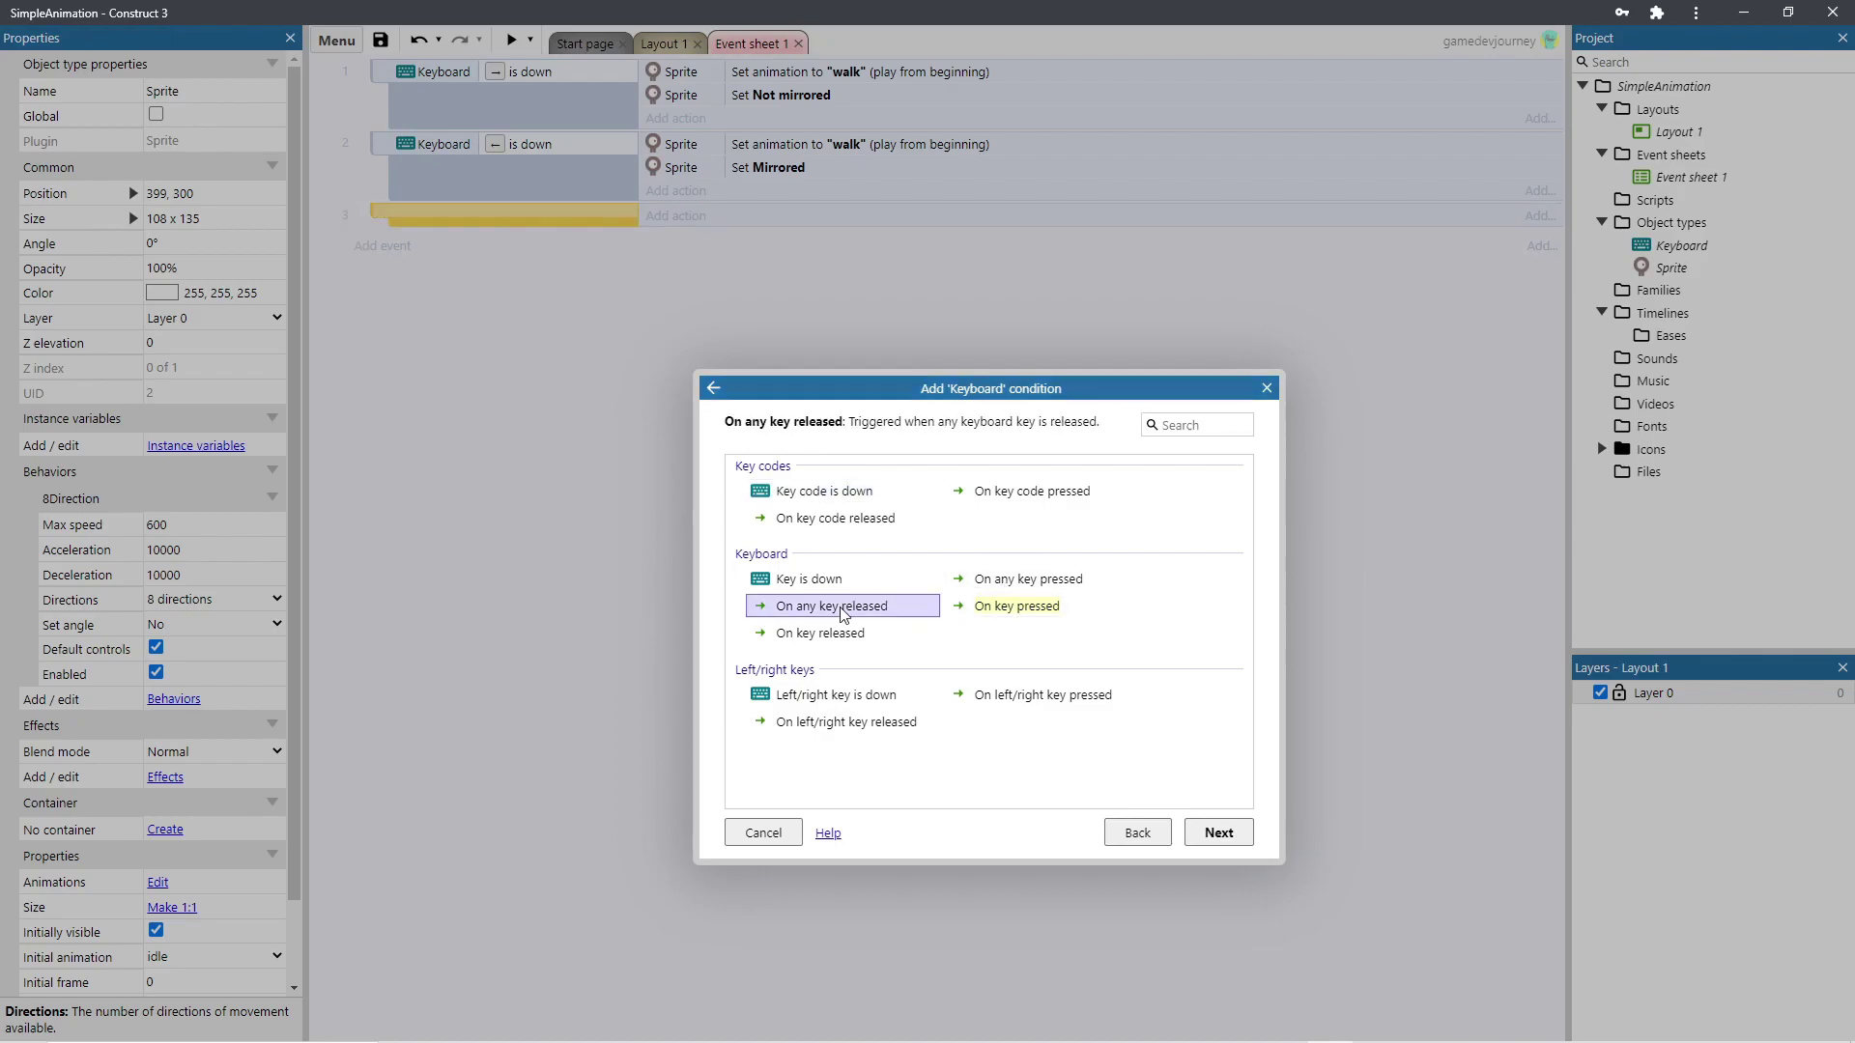
- Make event 3 set the Sprite's animation to "idle"
left_click(677, 216)
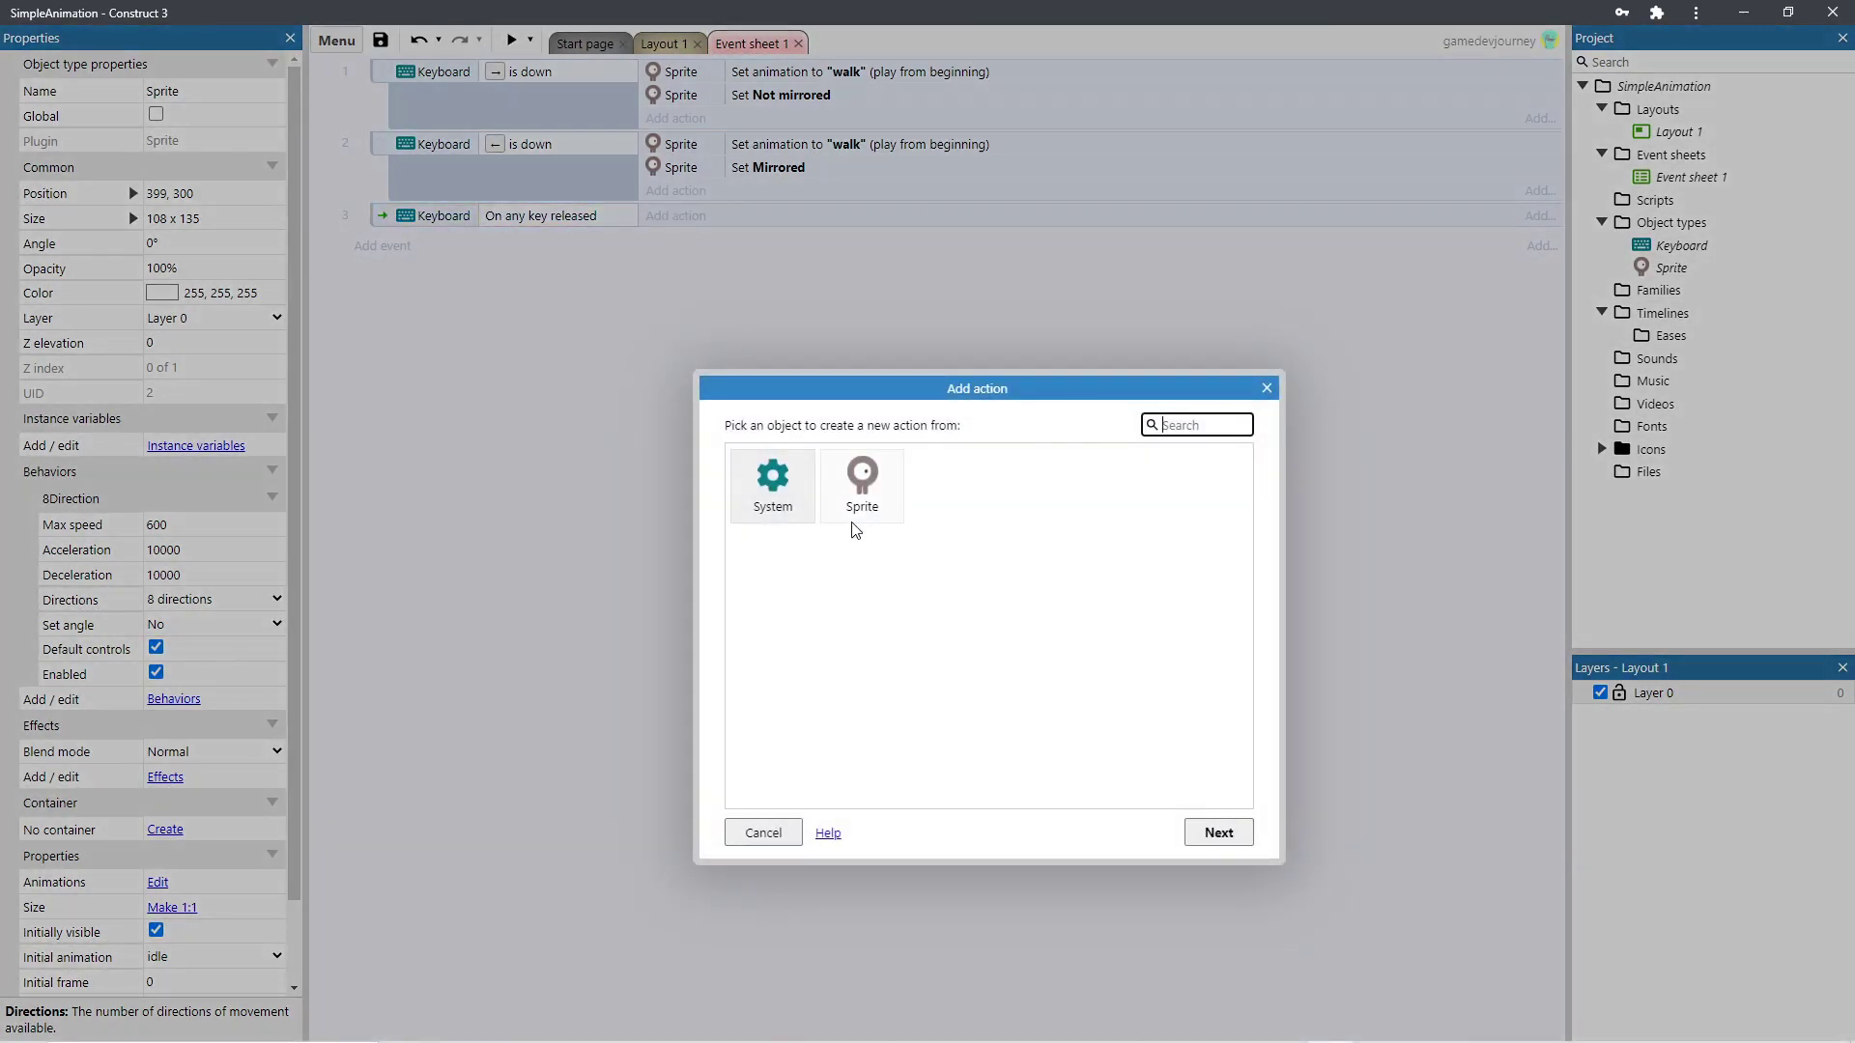
double_click(884, 512)
scroll(887, 671, "down", 1)
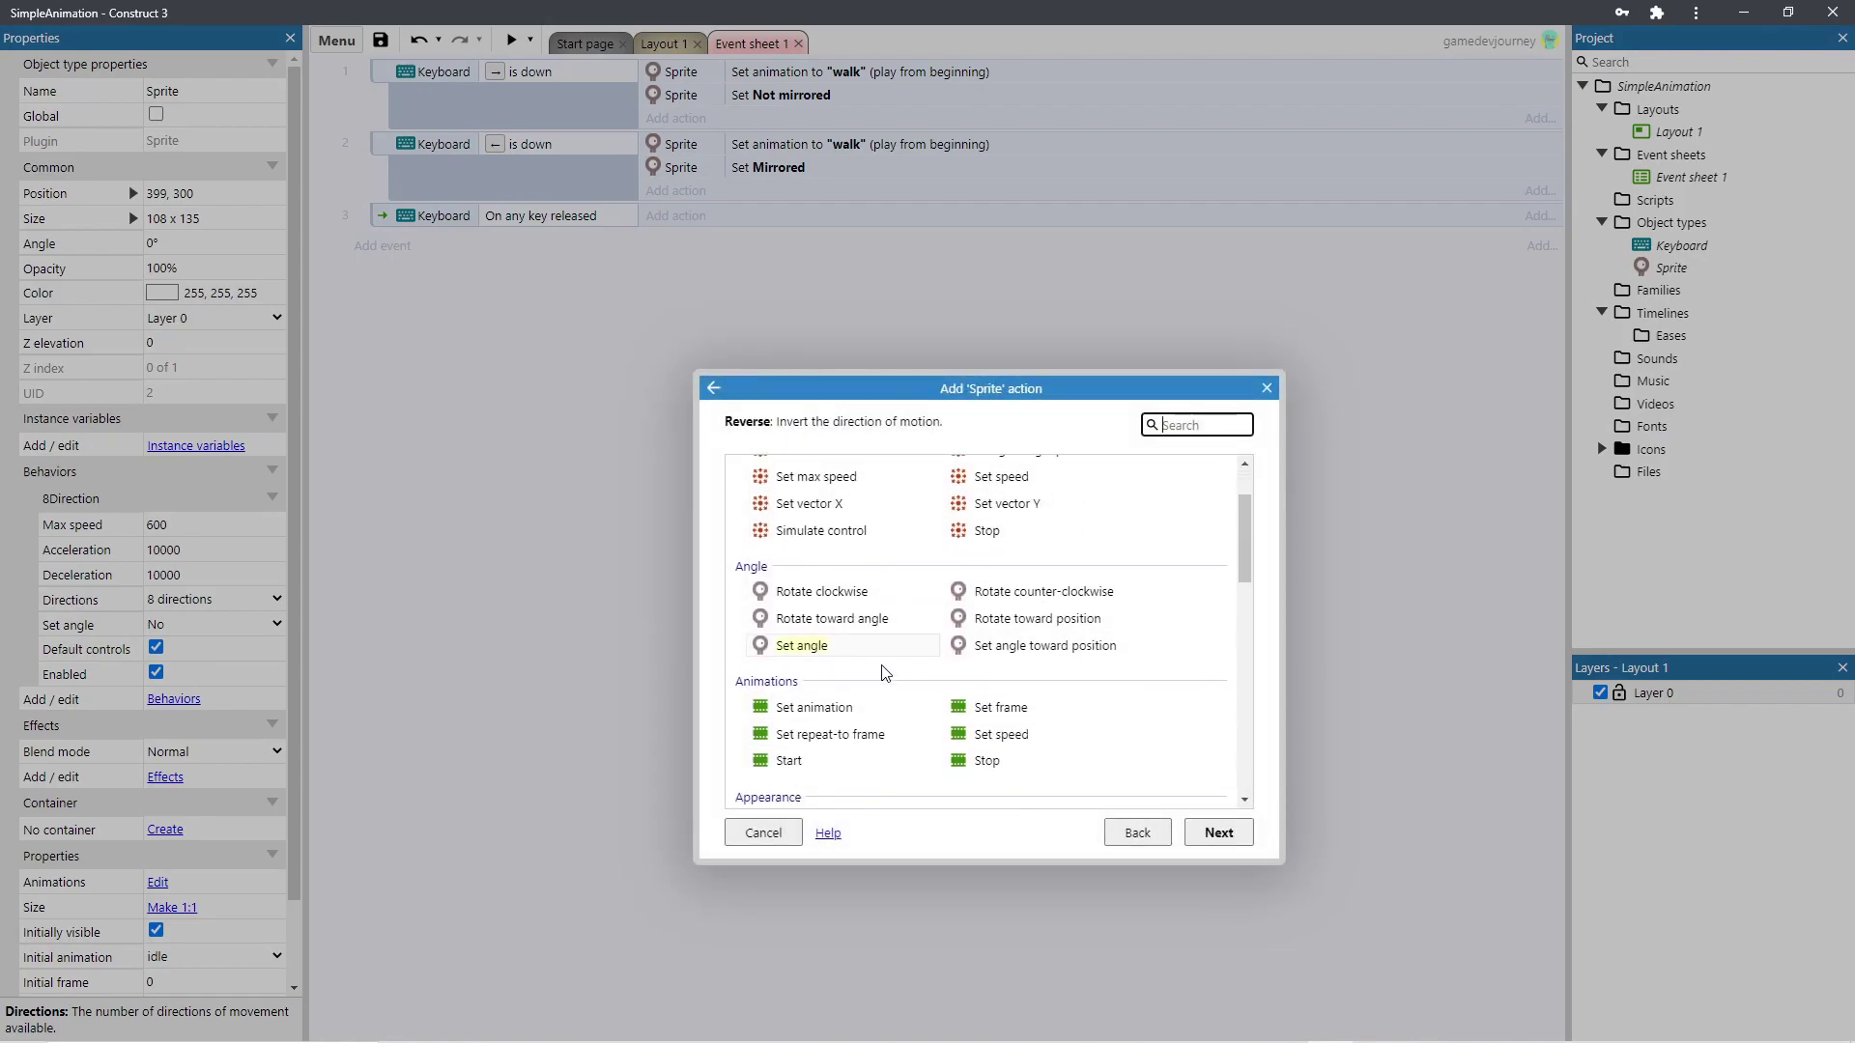
left_click(839, 713)
double_click(838, 713)
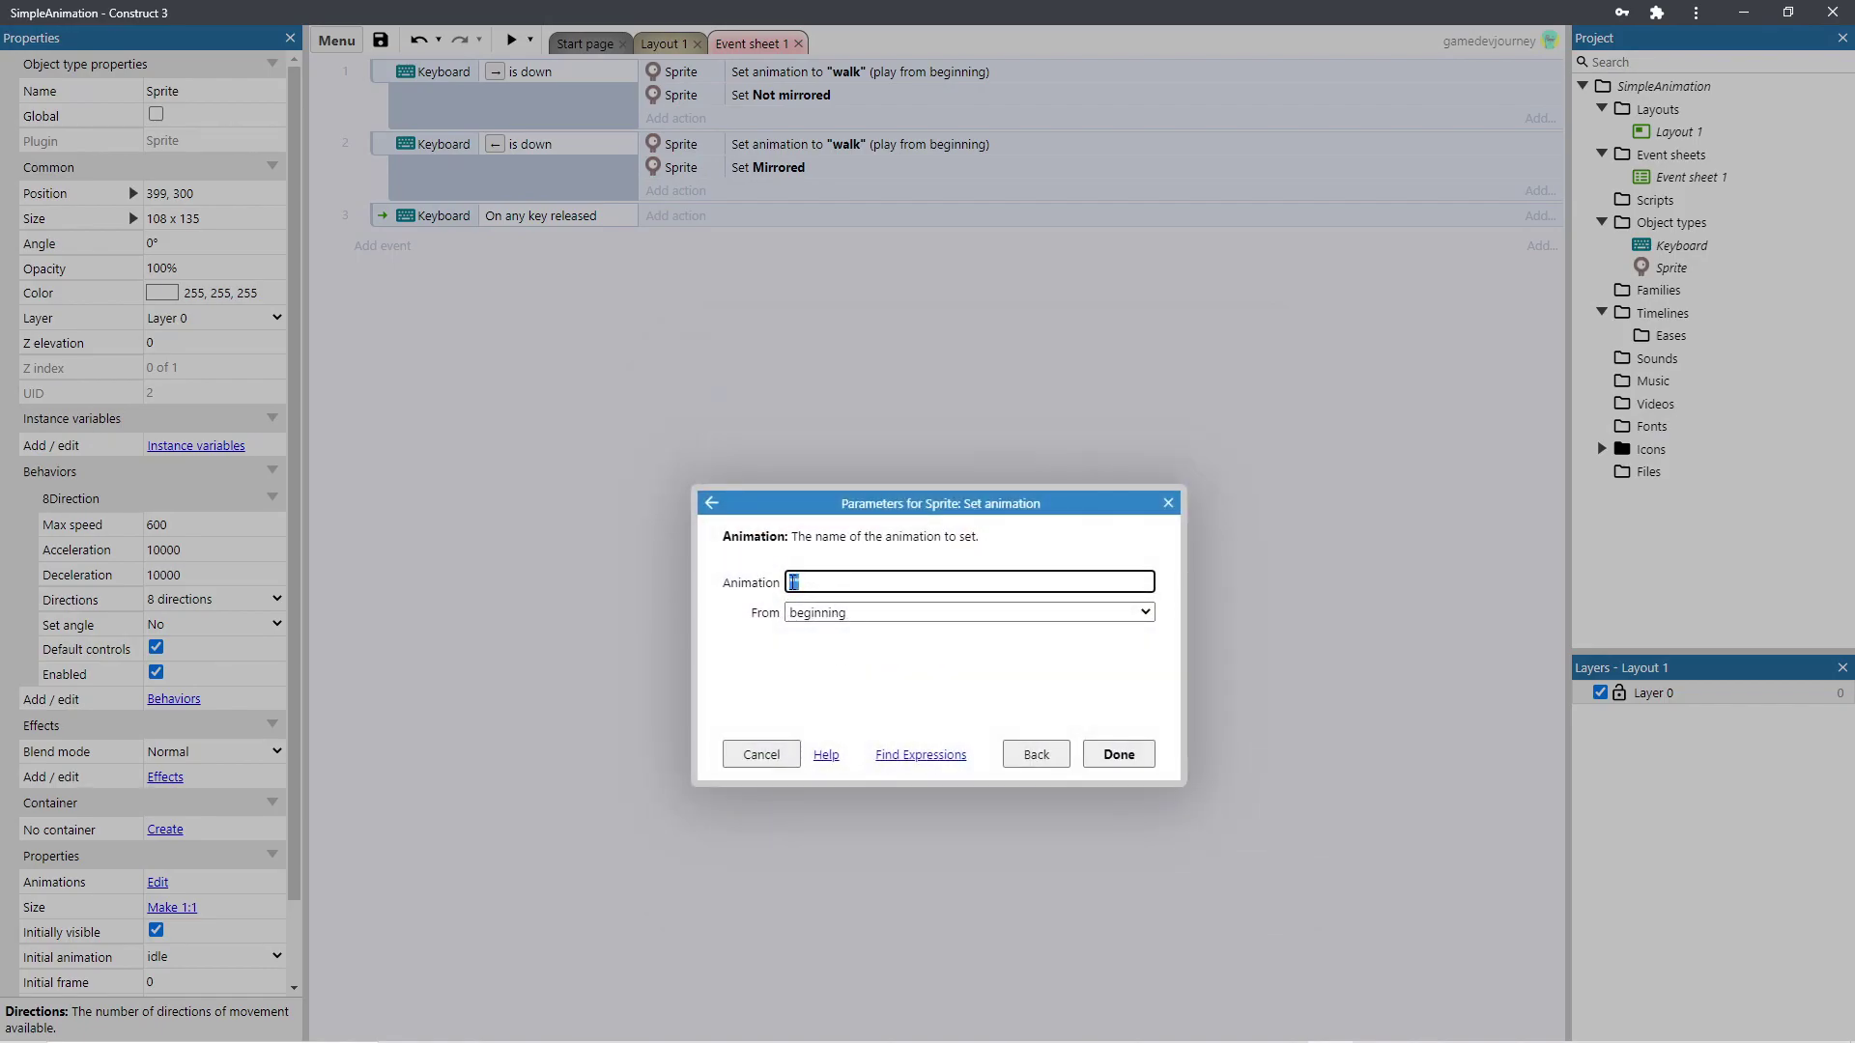
left_click(799, 583)
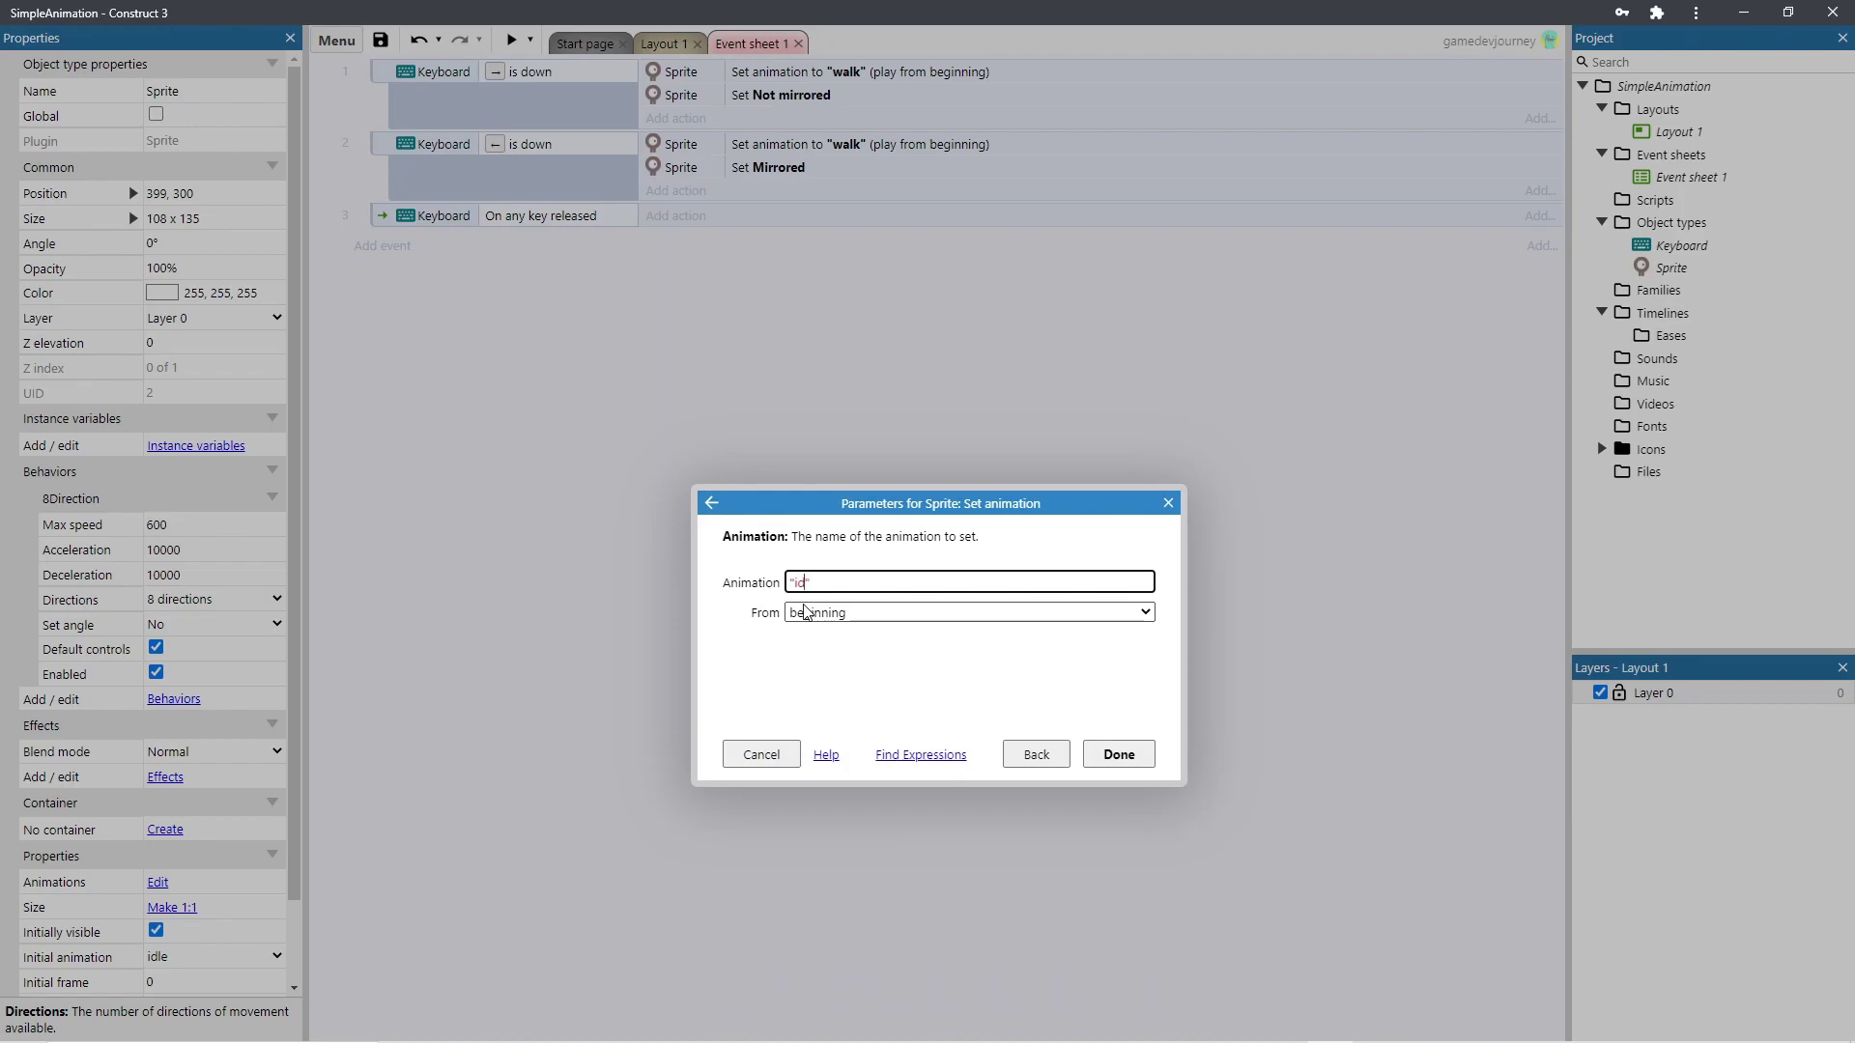
type("idle")
left_click(1119, 753)
- Preview the game and walk the sprite left and right
left_click(511, 40)
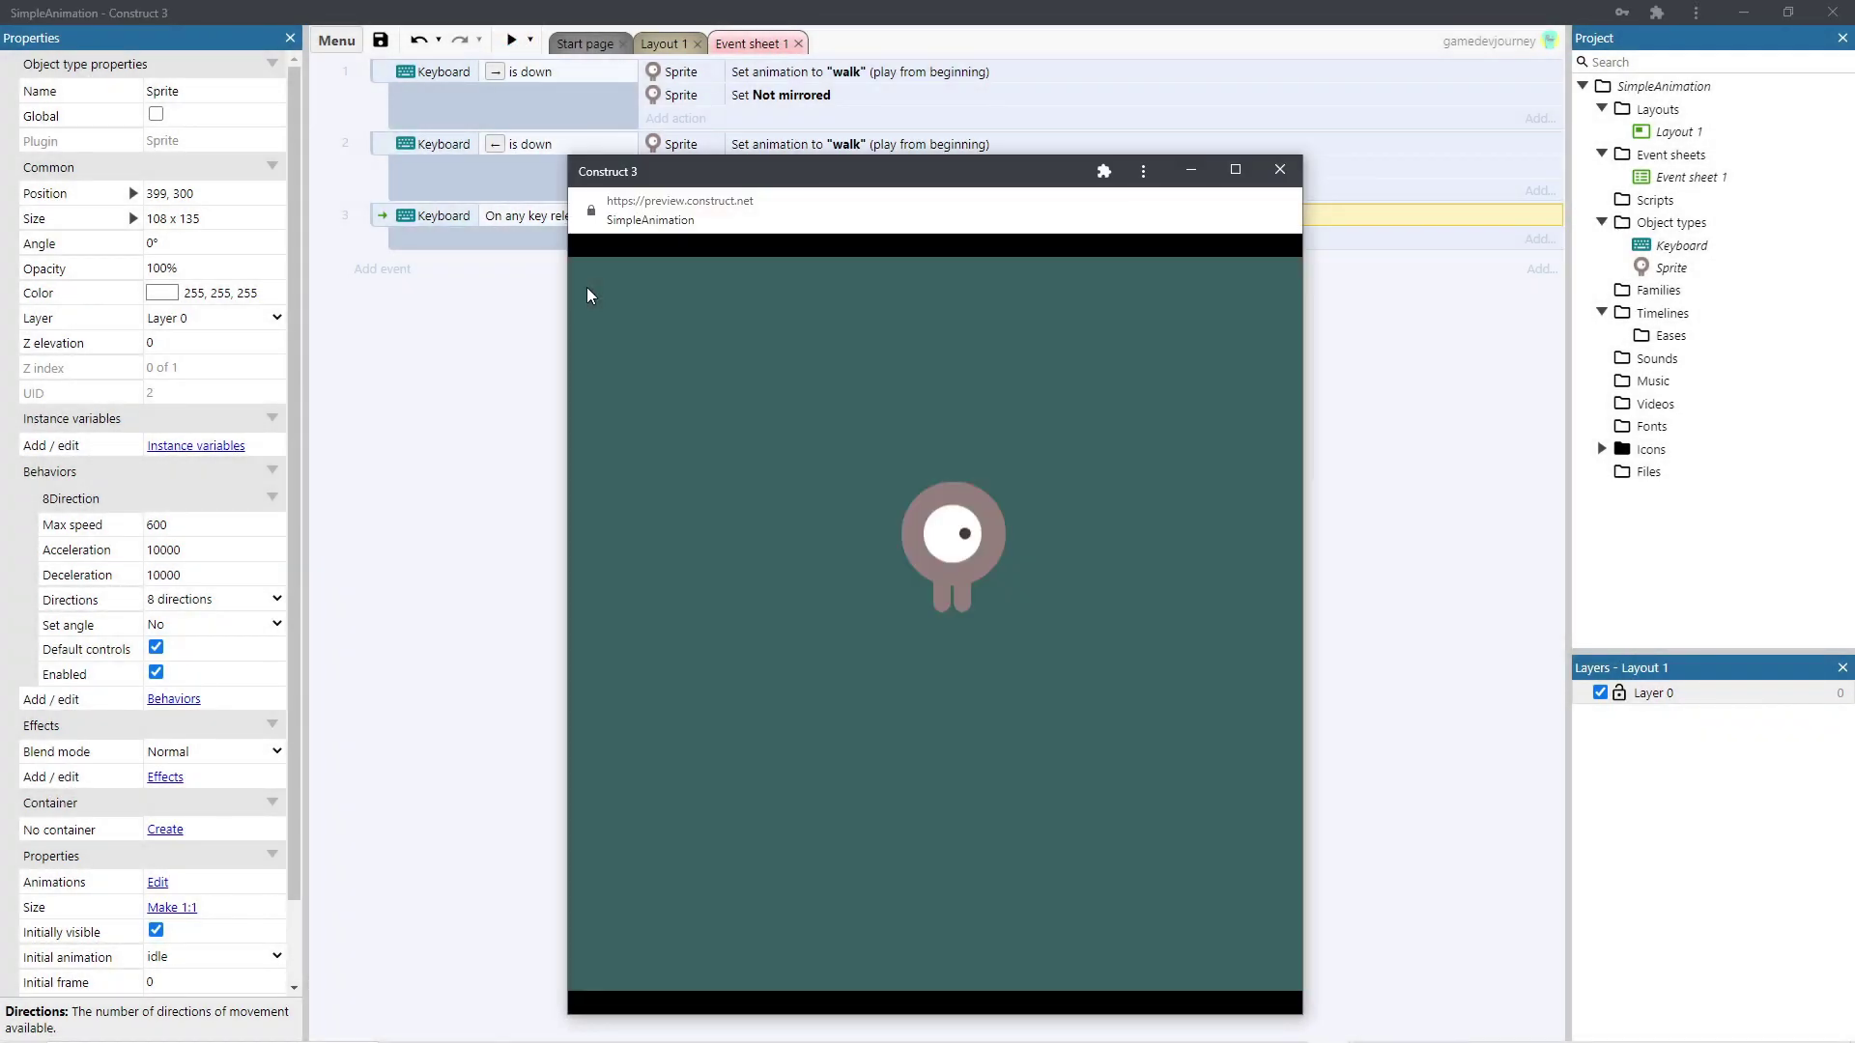
key("Left")
key("Right")
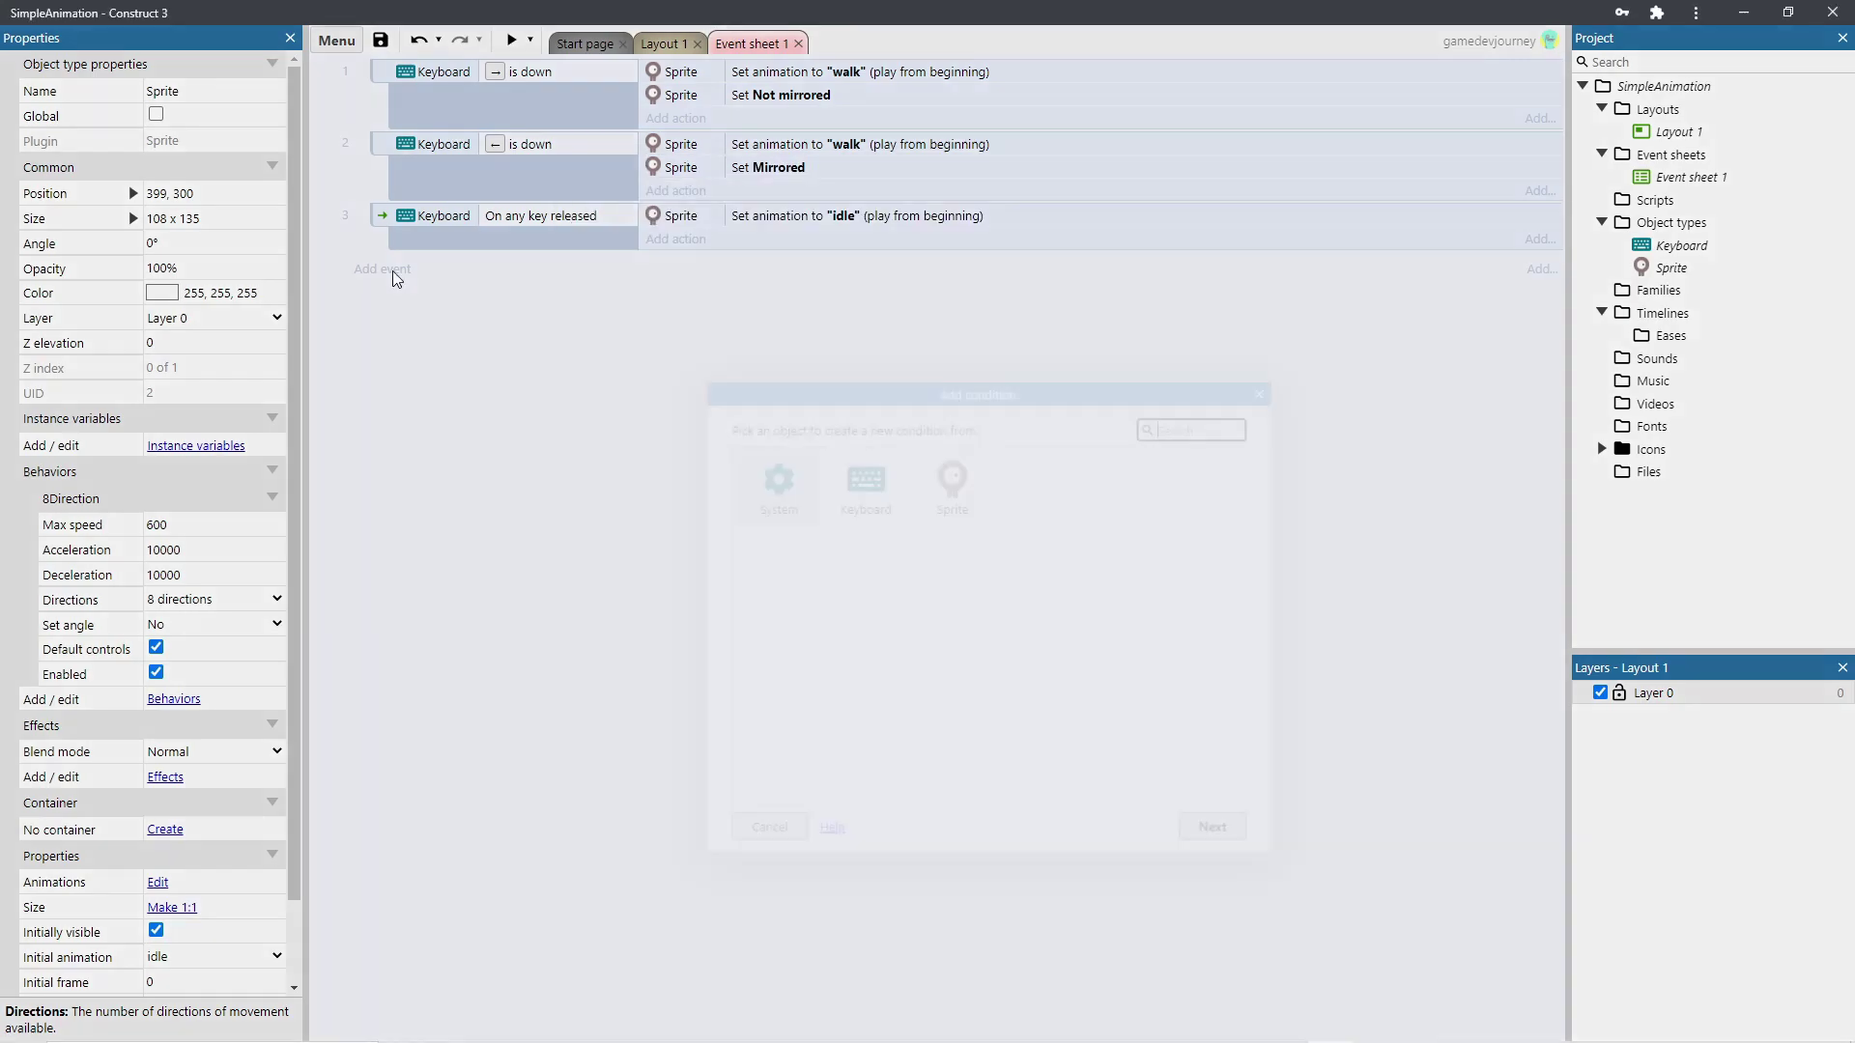
- Add a fourth Keyboard 'Key is down' event for the Up arrow key
left_click(384, 269)
double_click(861, 478)
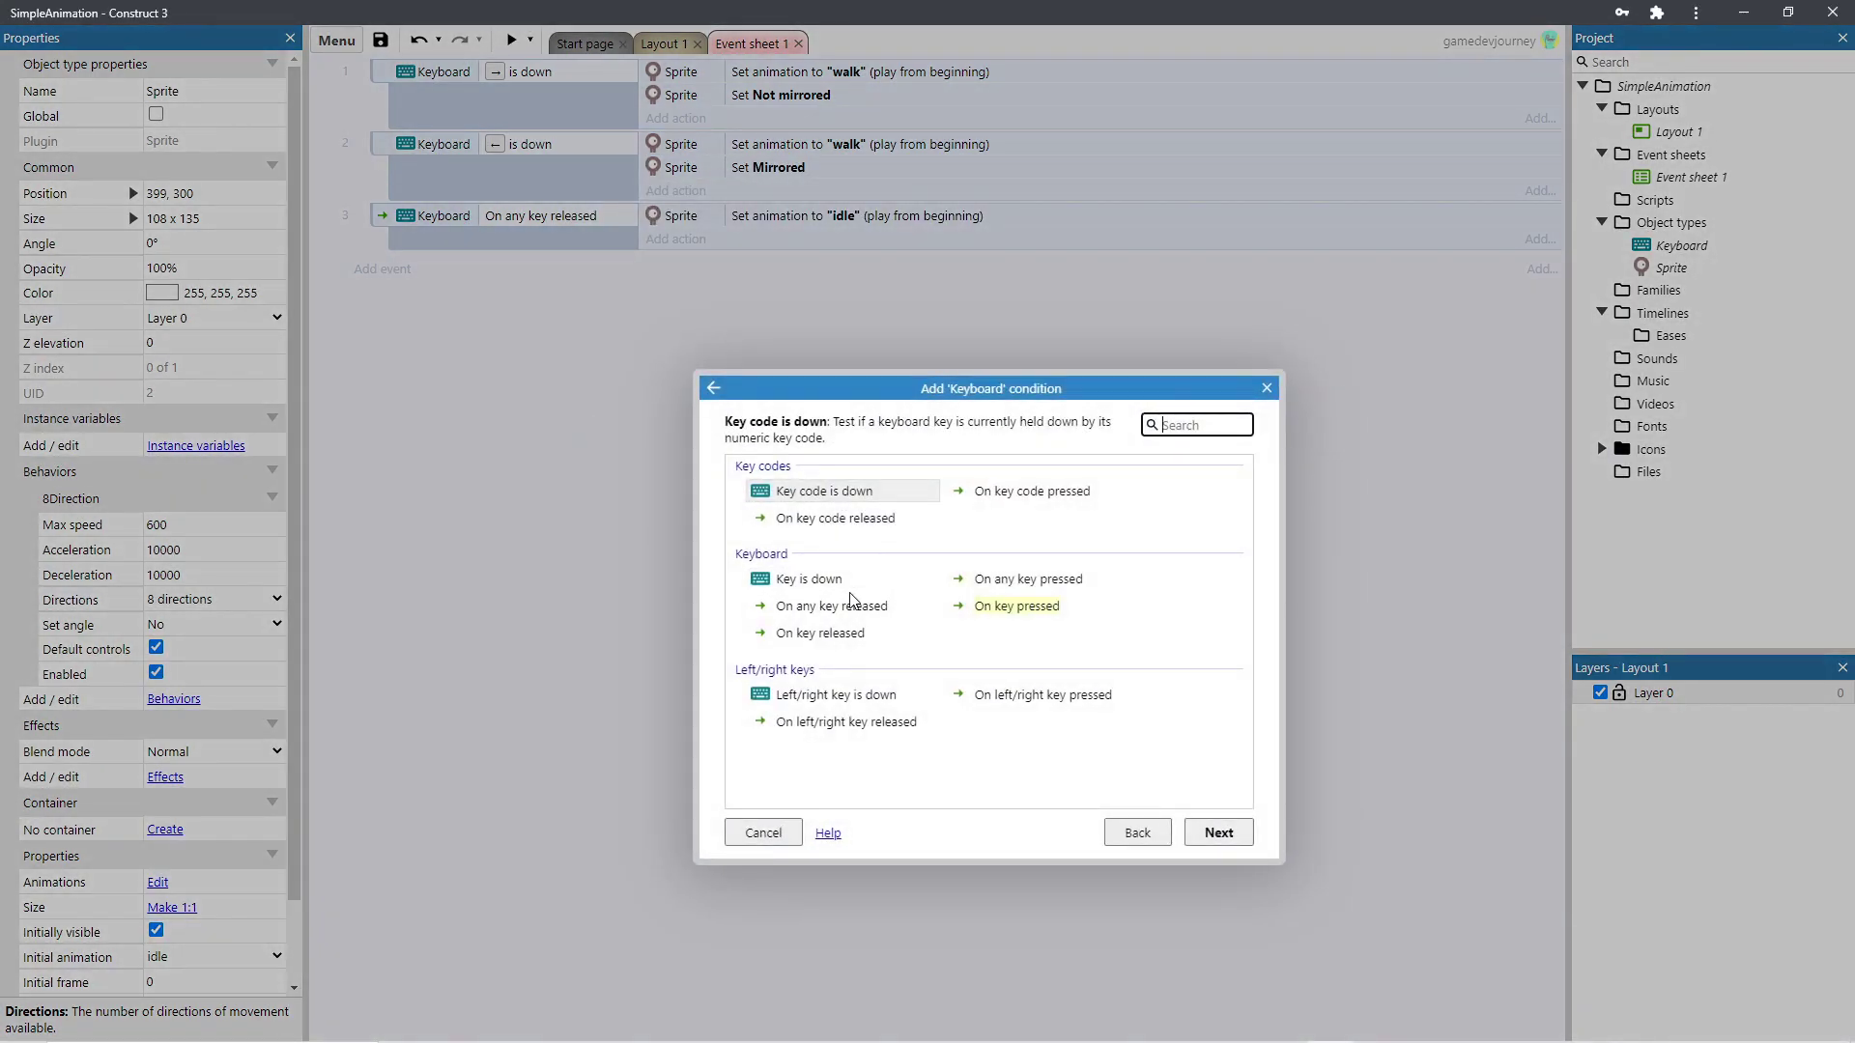
double_click(837, 589)
left_click(912, 589)
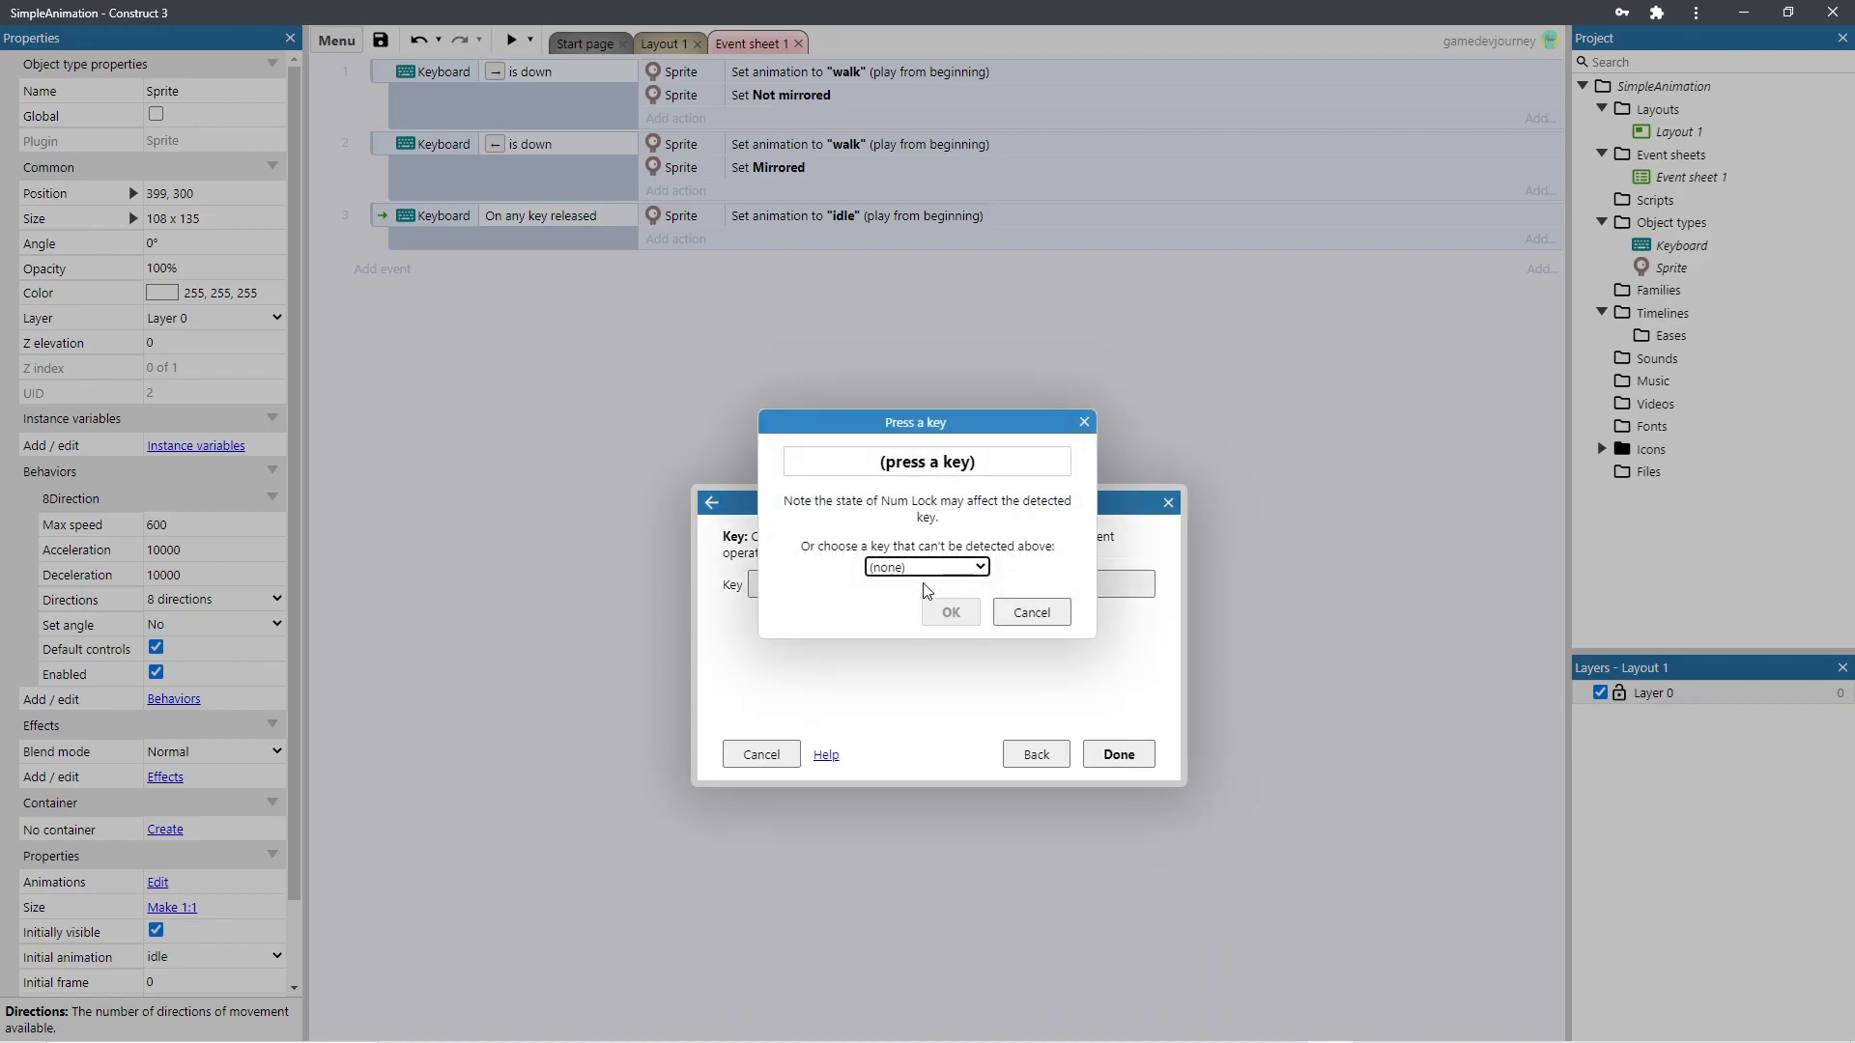
key("Up")
left_click(950, 612)
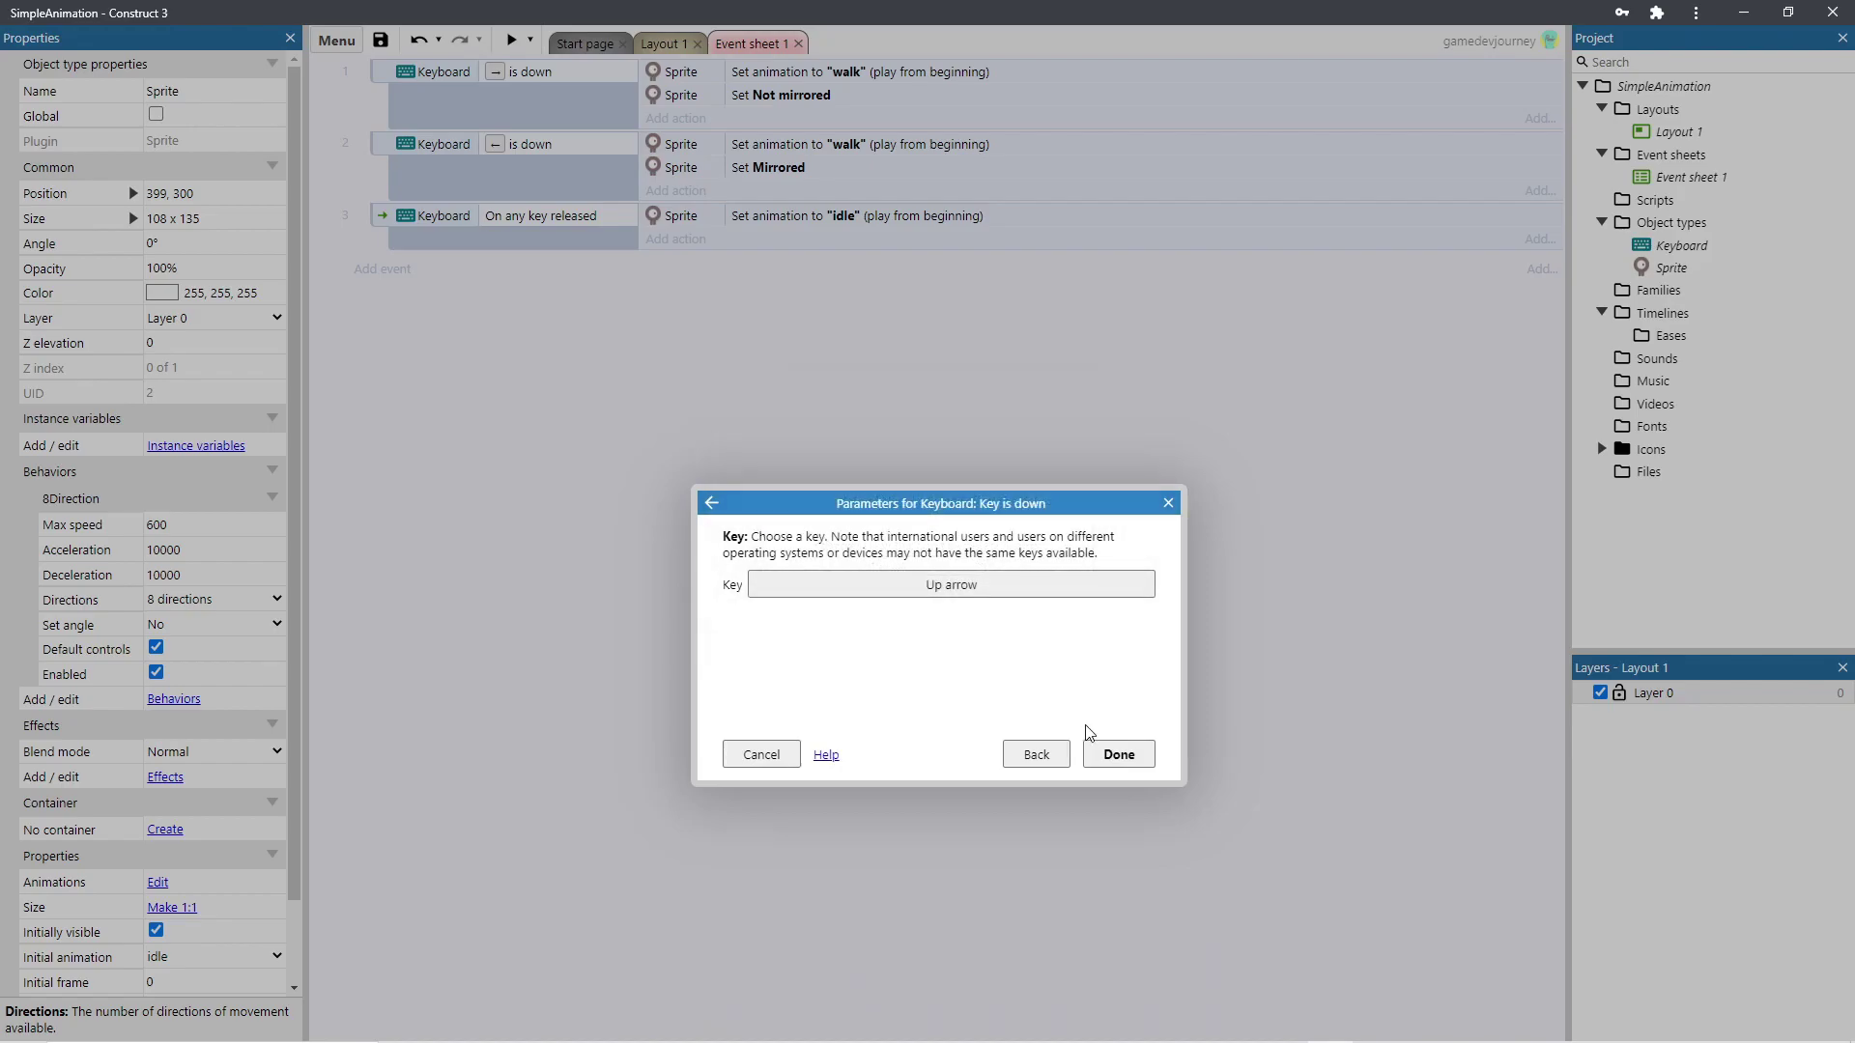
left_click(1119, 755)
- Make event 4 set the Sprite's animation to "up"
left_click(682, 268)
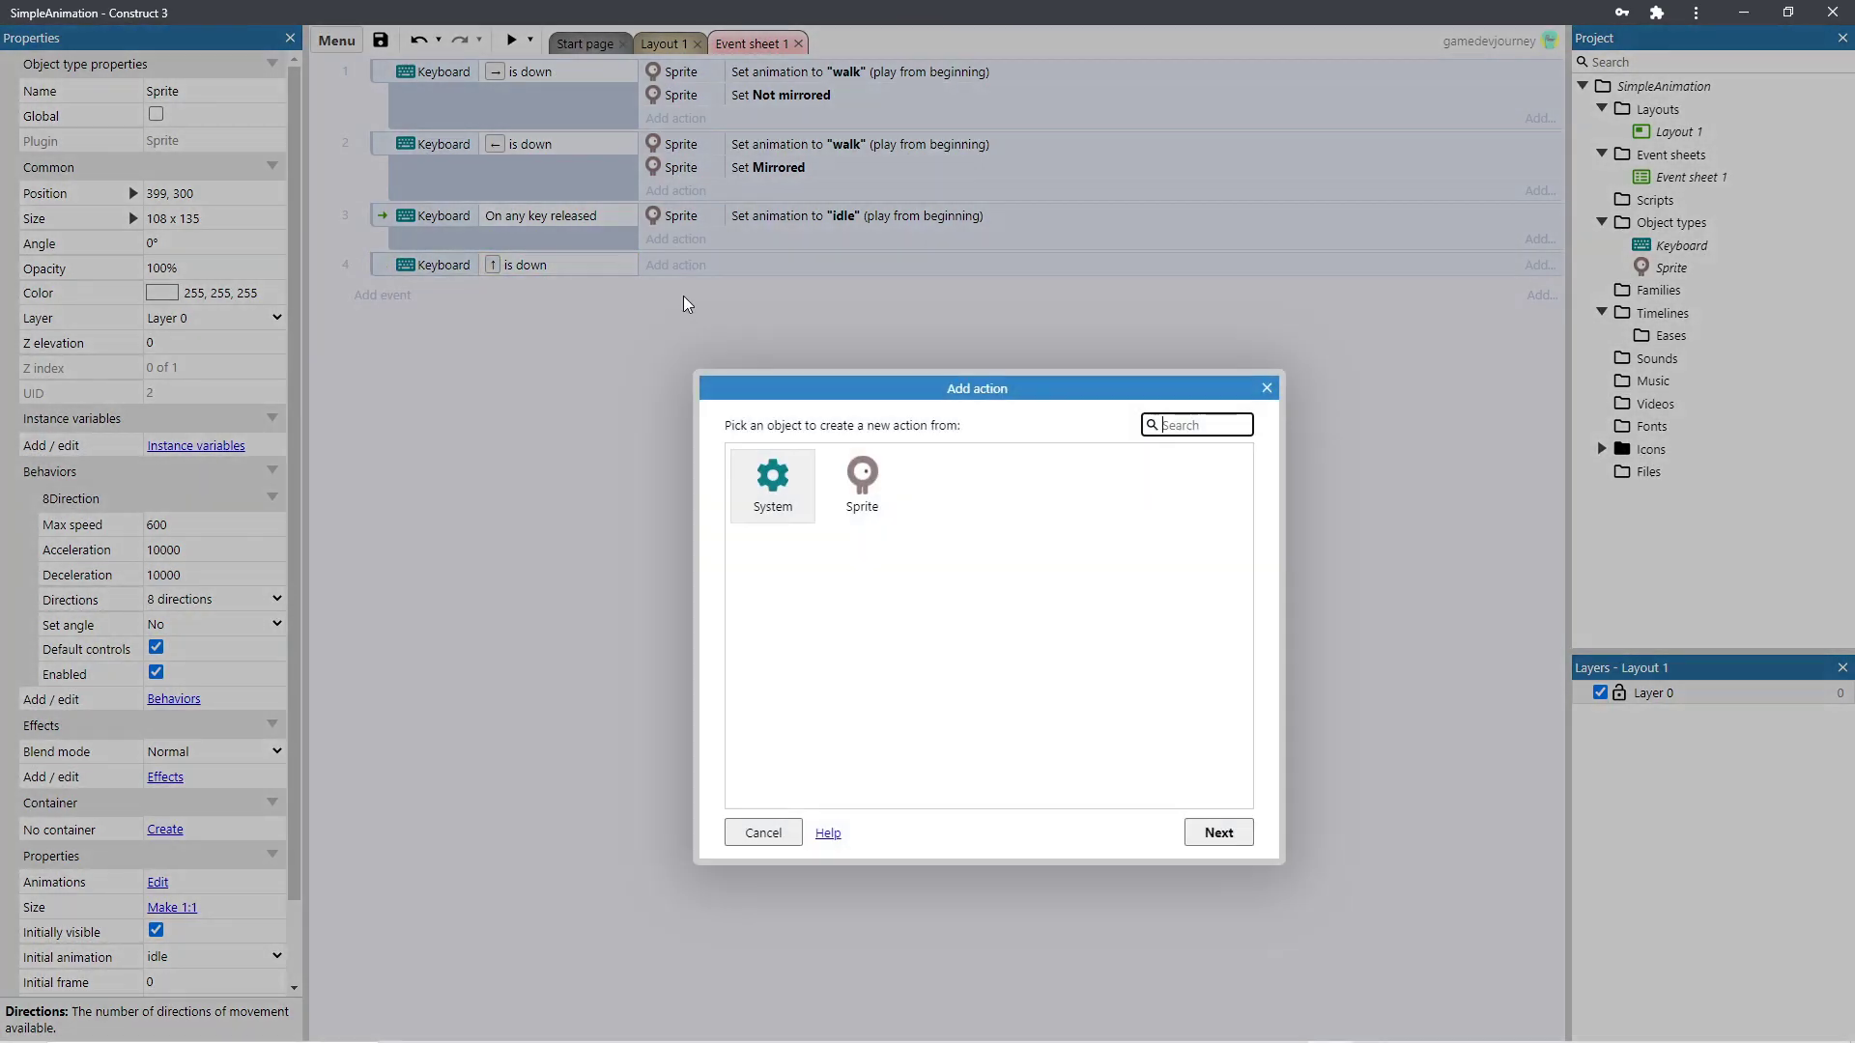
double_click(857, 491)
scroll(869, 657, "down", 4)
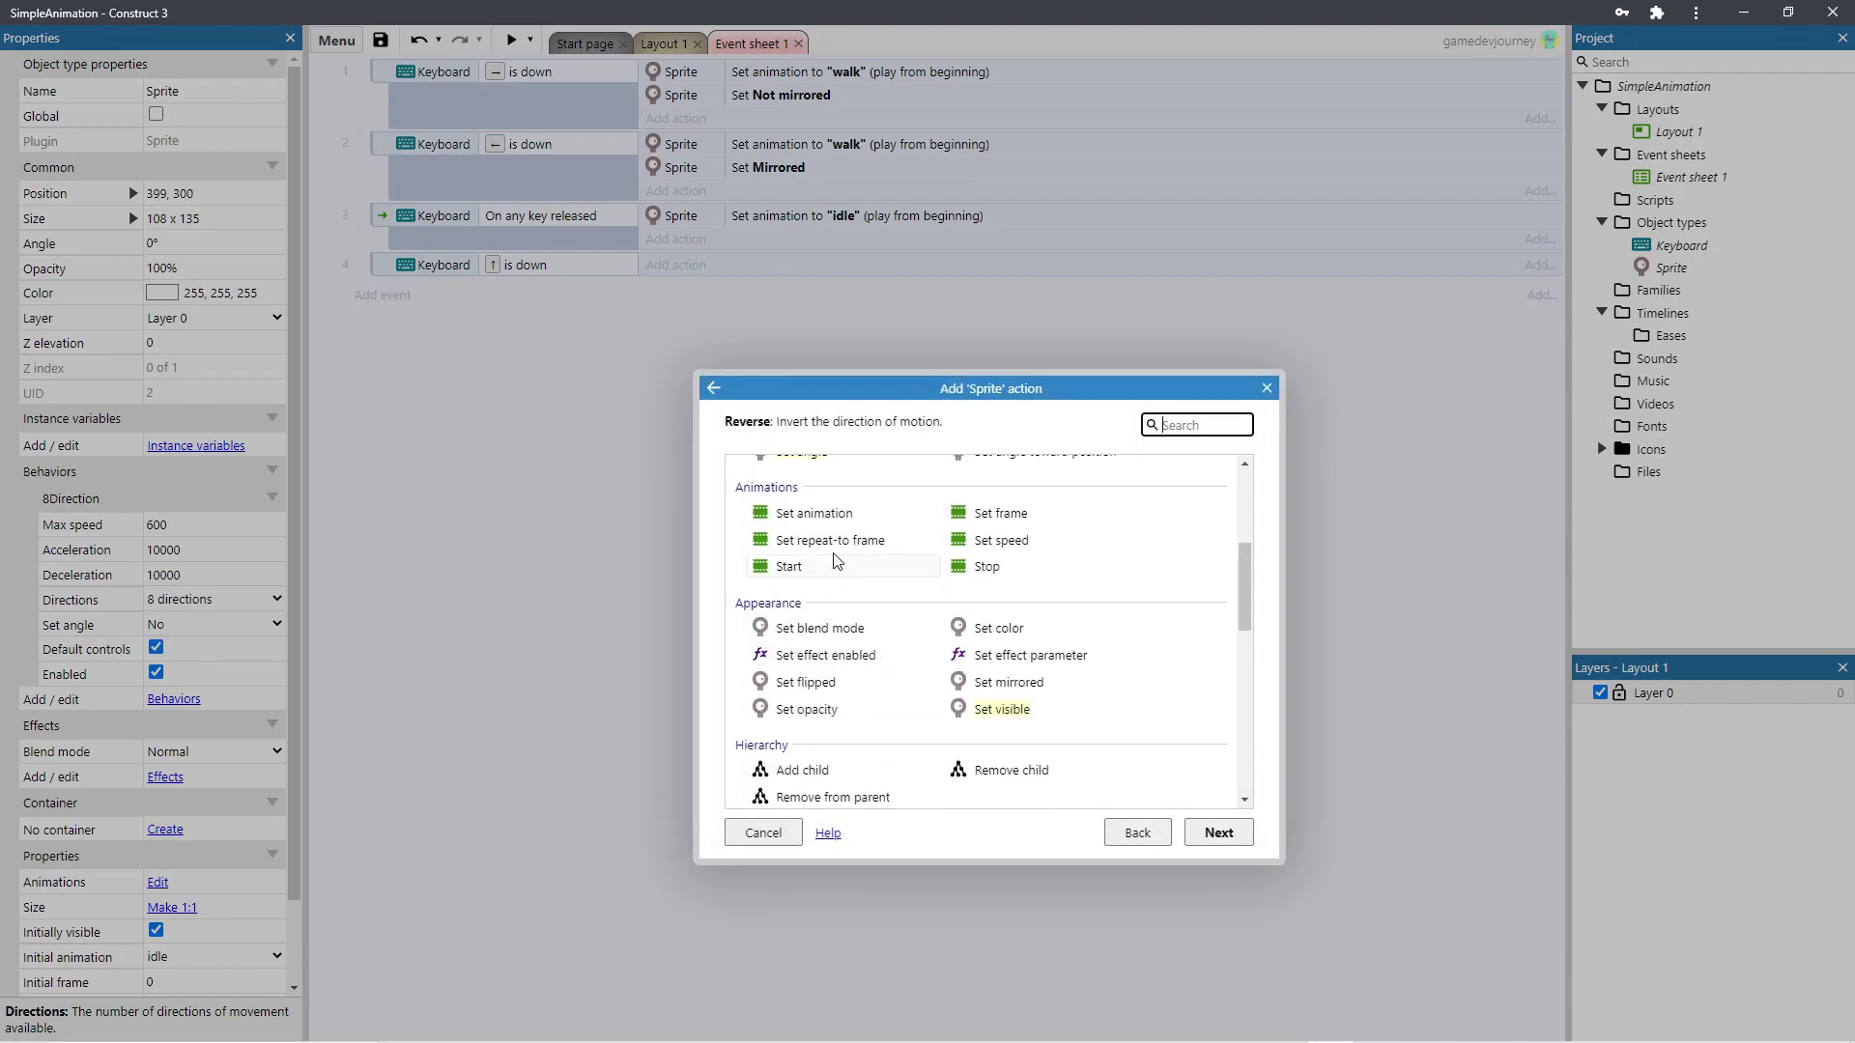
left_click(826, 522)
double_click(826, 521)
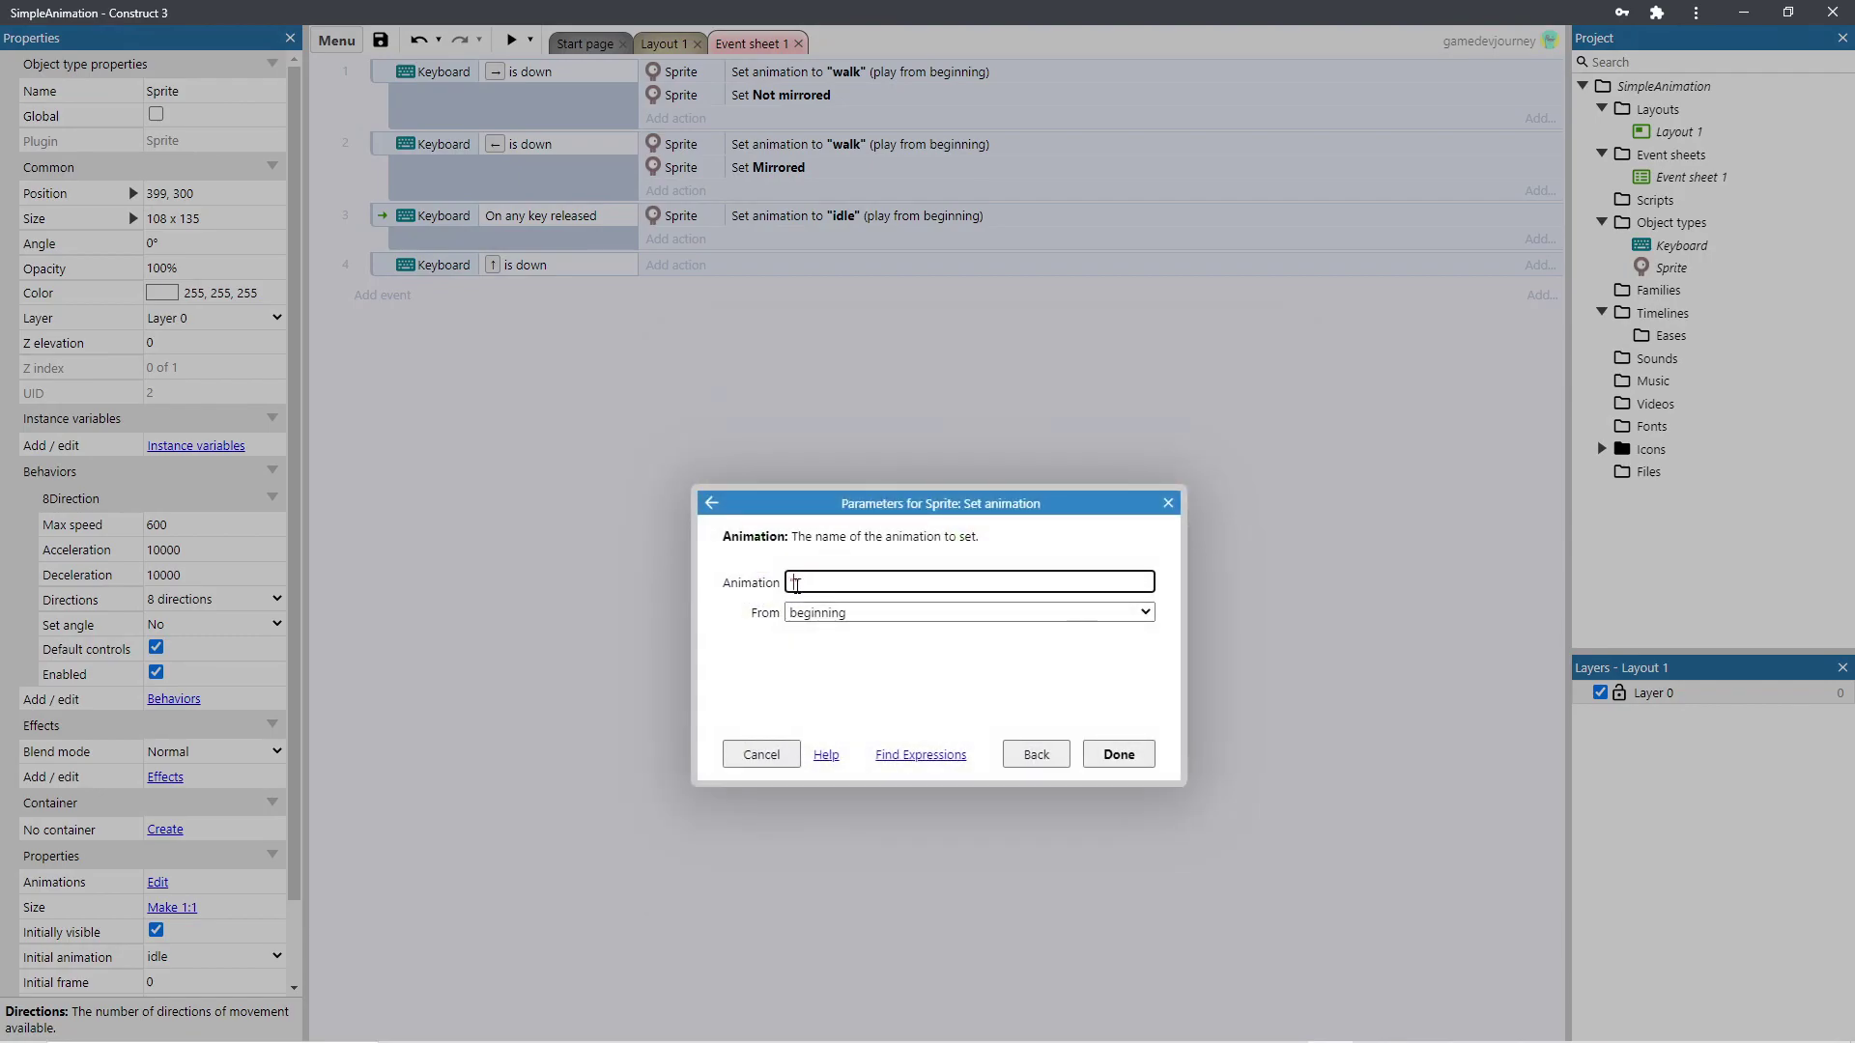
type("\"\"")
left_click(1118, 754)
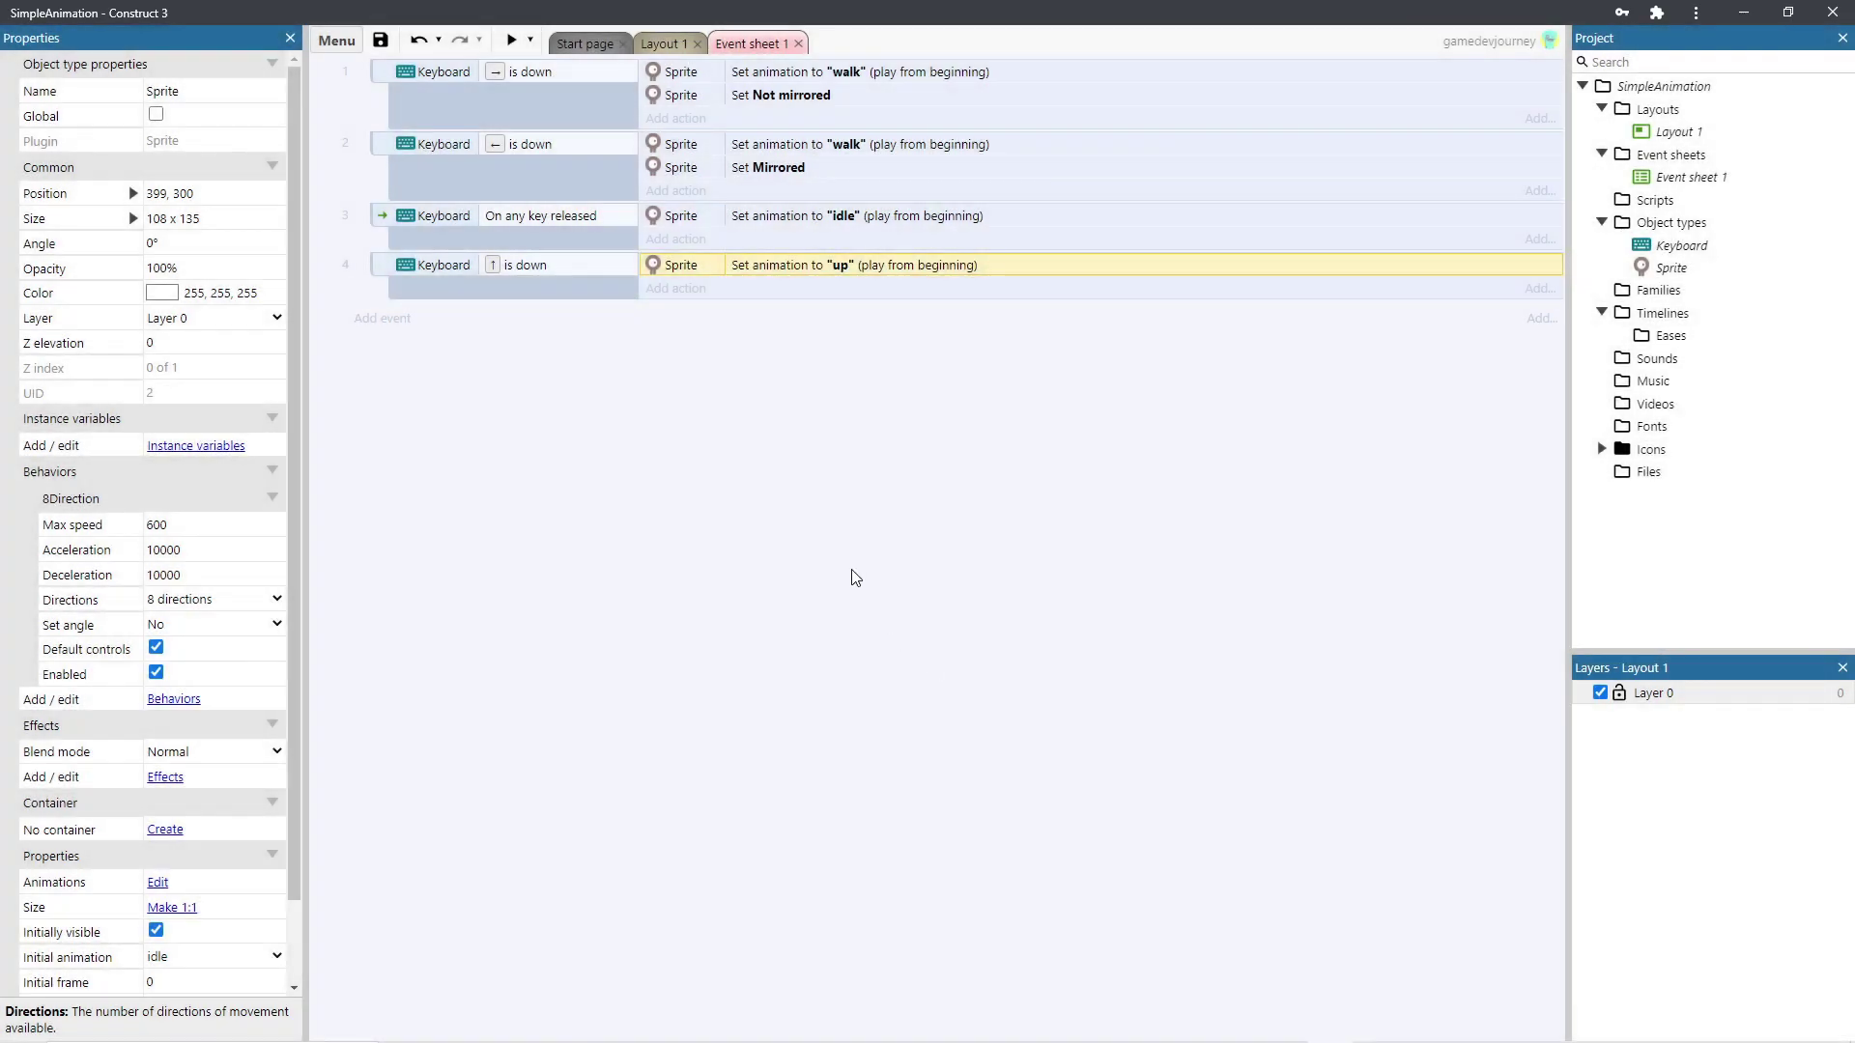
- Add a fifth Keyboard 'Key is down' event for the Down arrow key
left_click(402, 323)
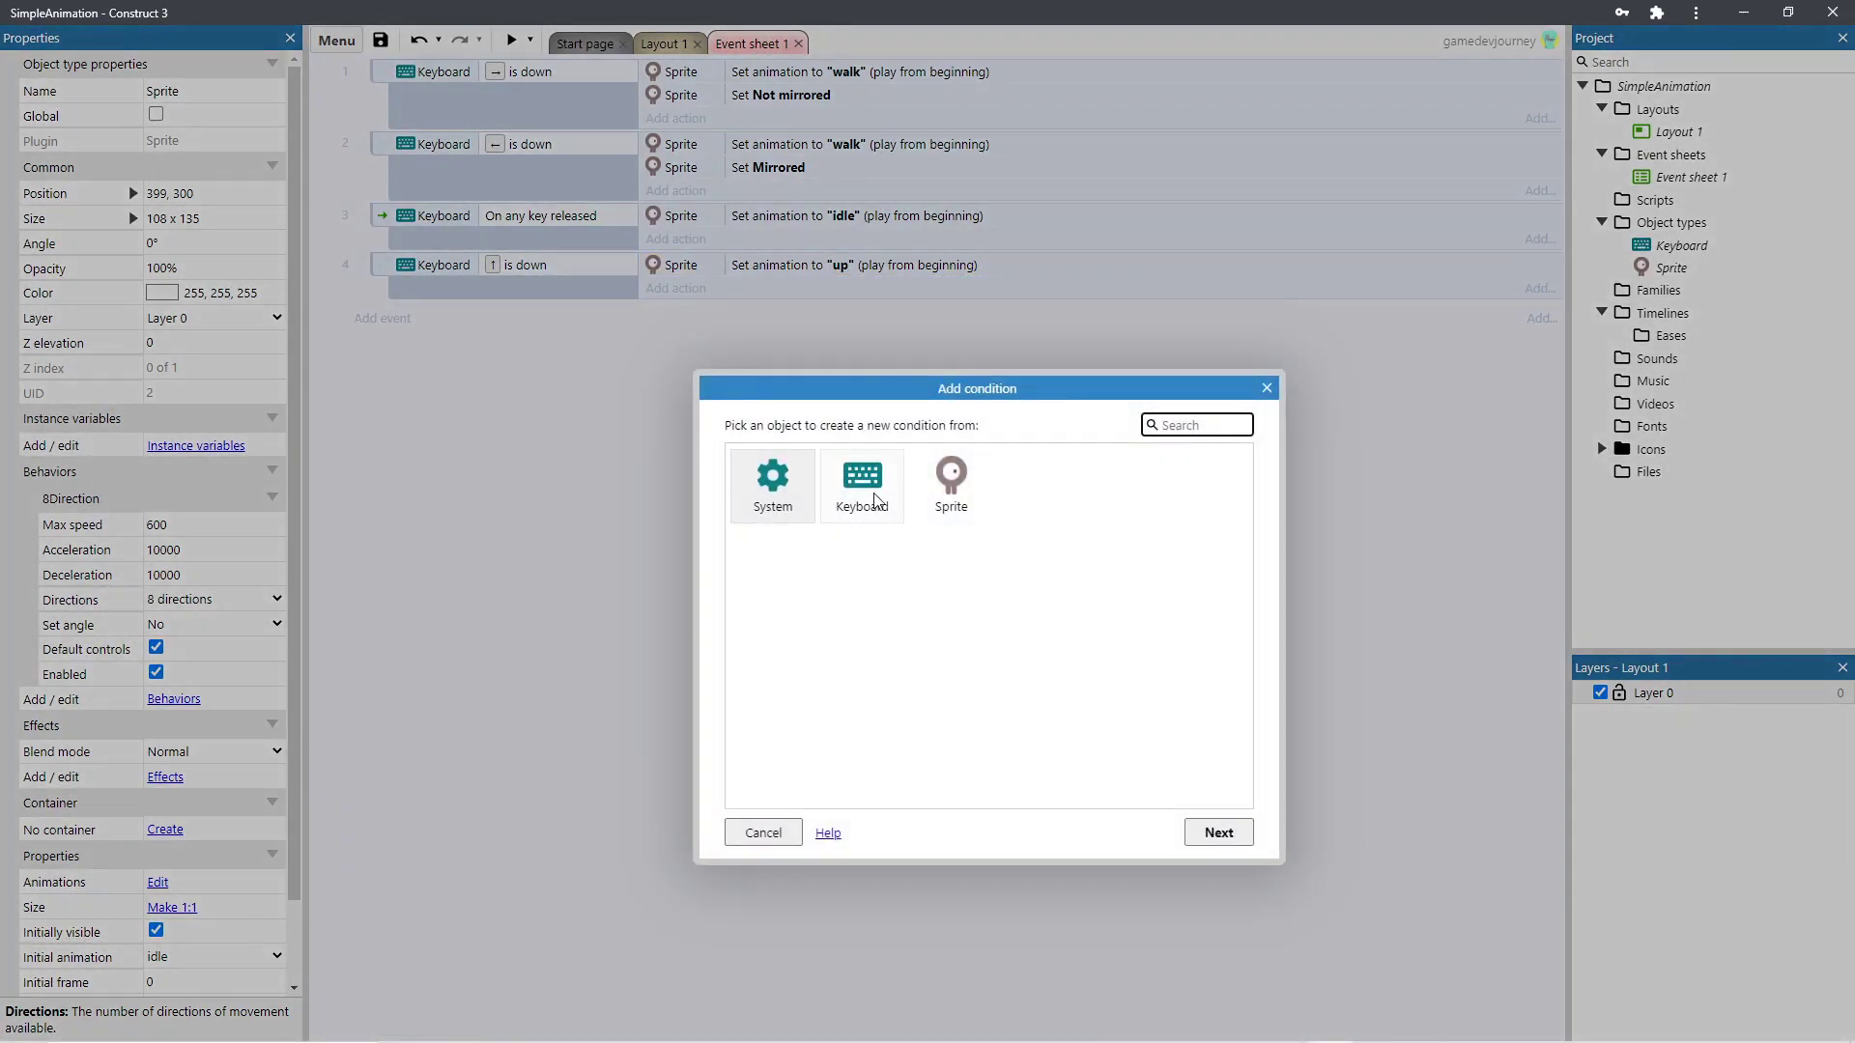
double_click(862, 483)
double_click(832, 583)
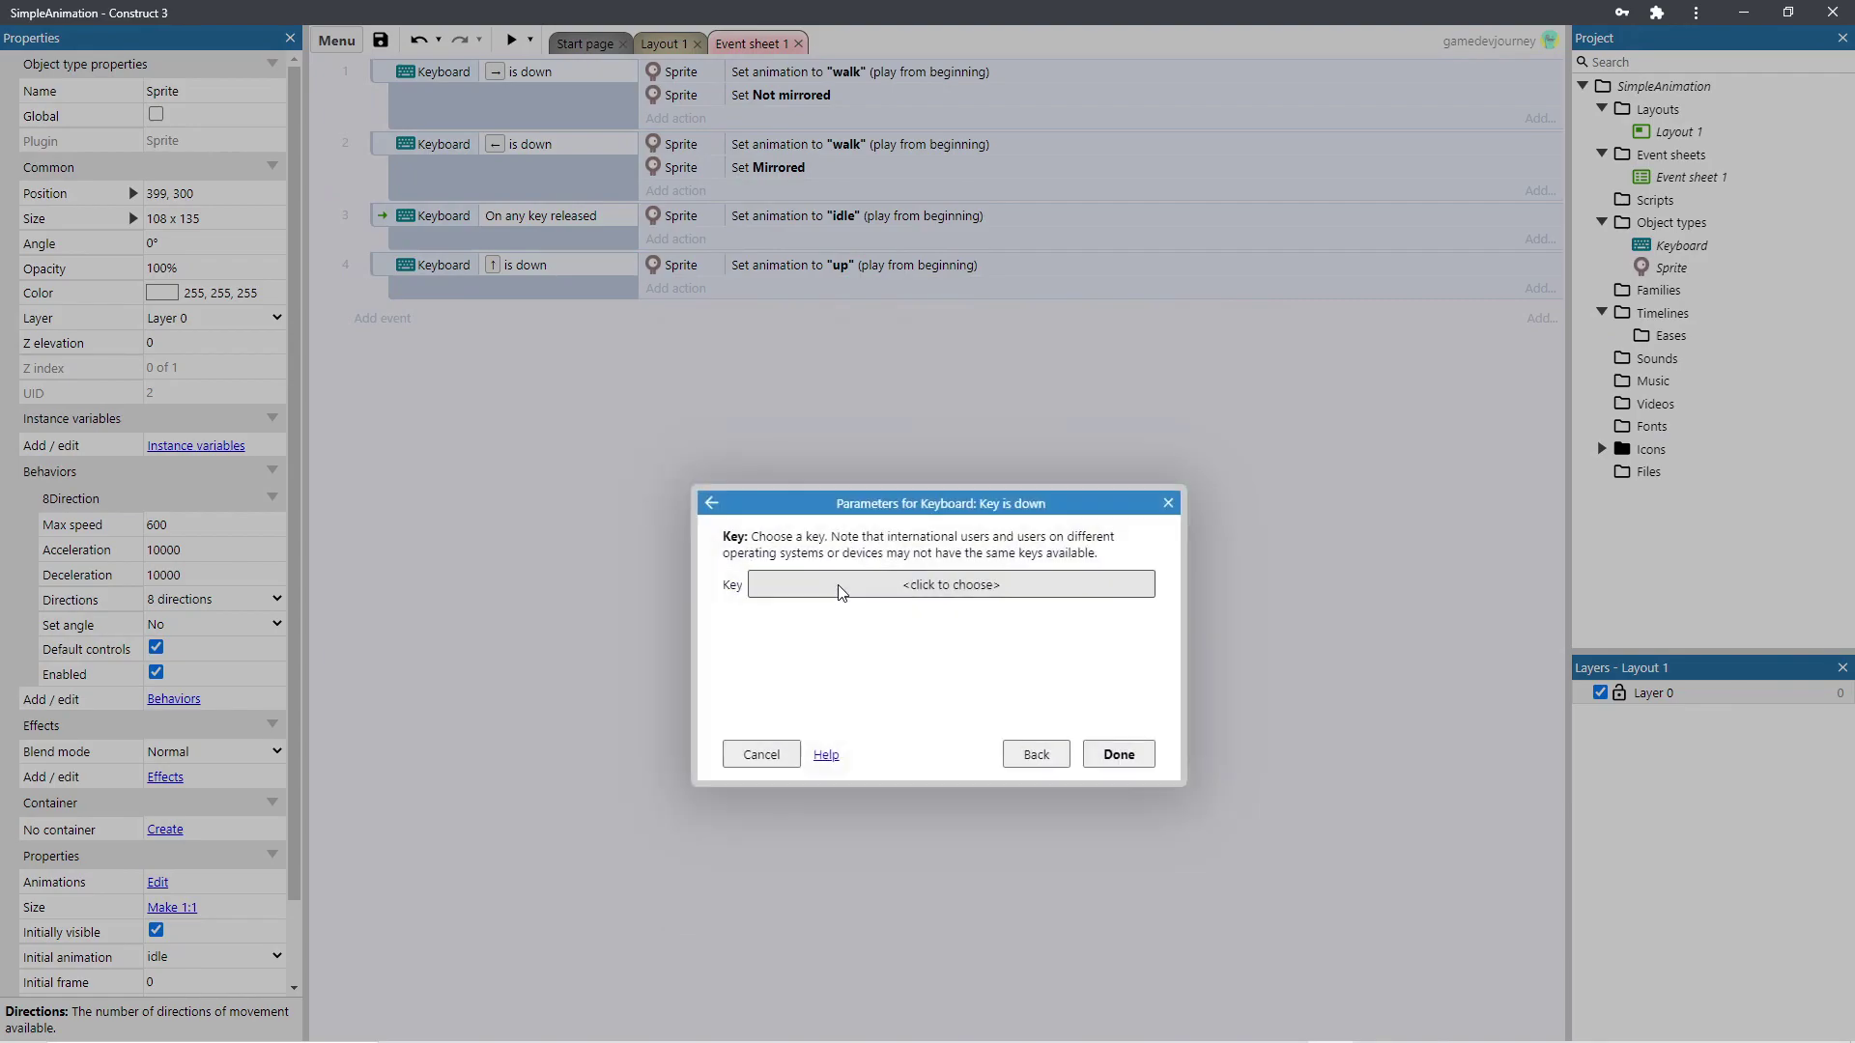
left_click(841, 587)
key("Down")
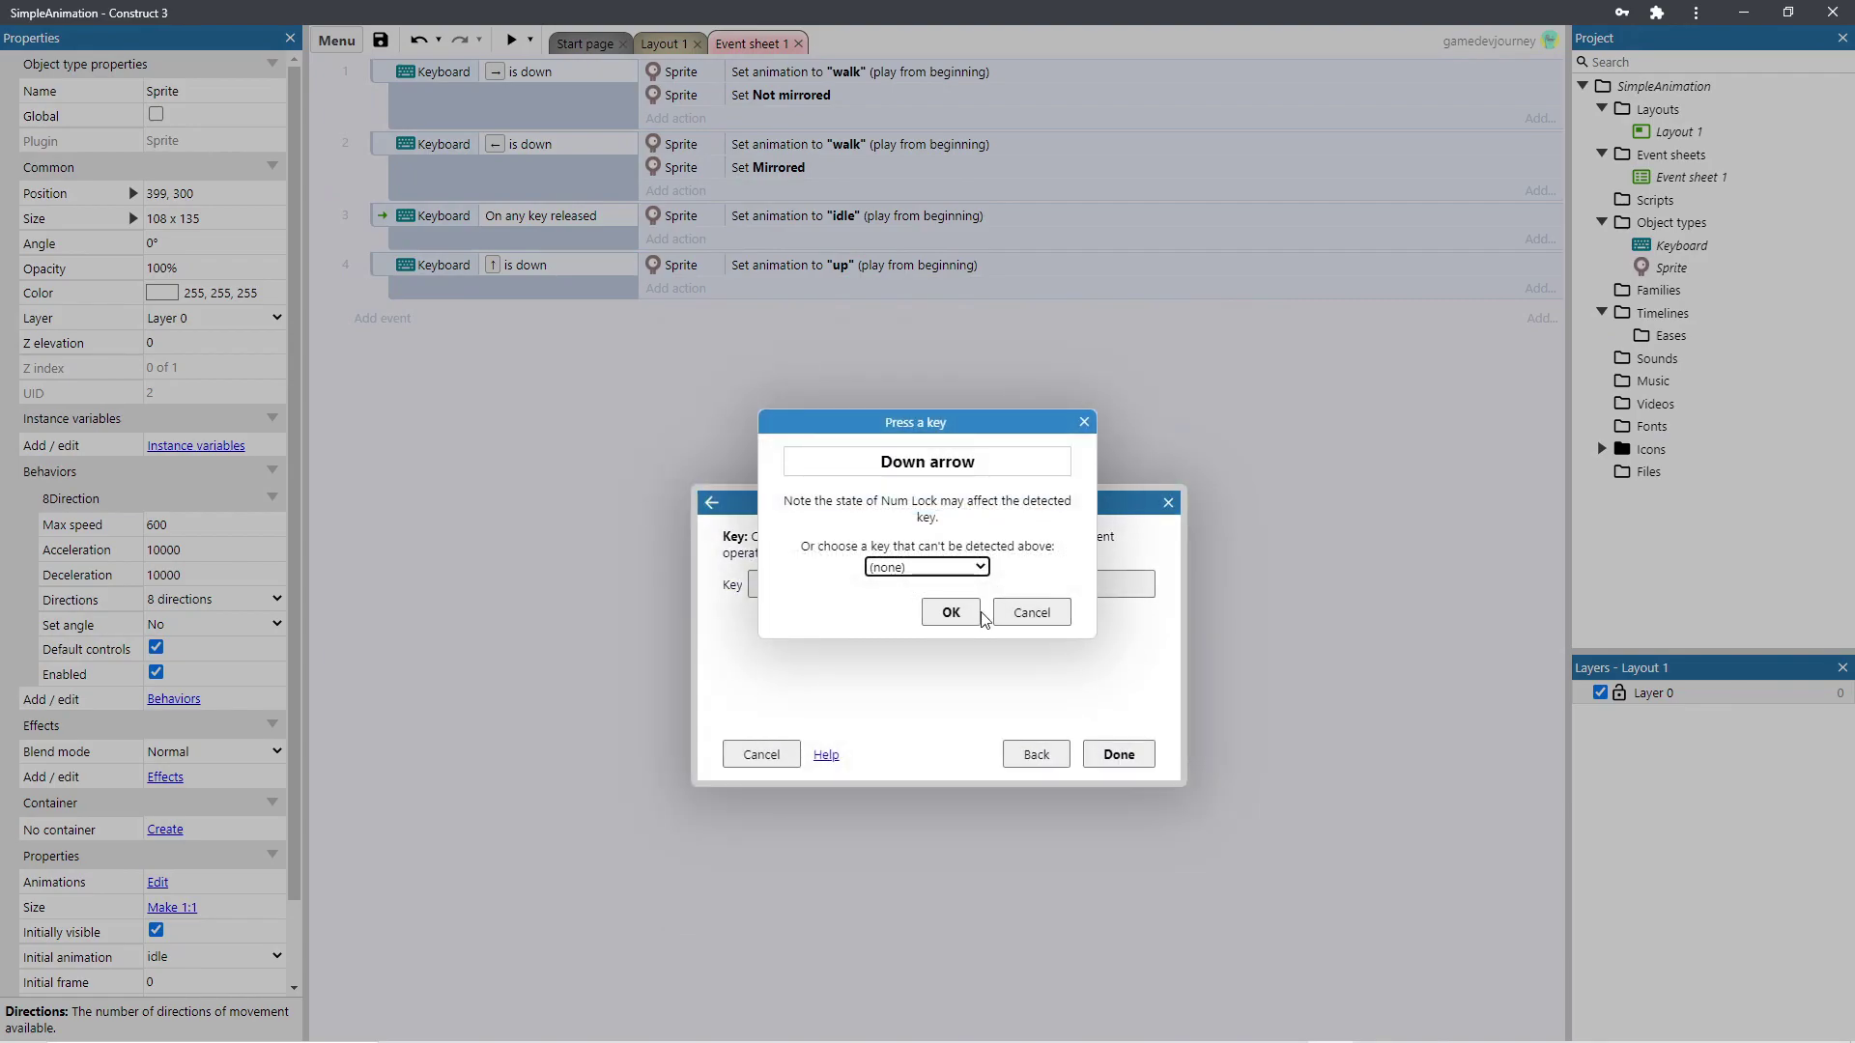
left_click(951, 612)
left_click(1118, 755)
- Make event 5 set the Sprite's animation to "up"
left_click(715, 319)
double_click(771, 487)
scroll(901, 635, "down", 2)
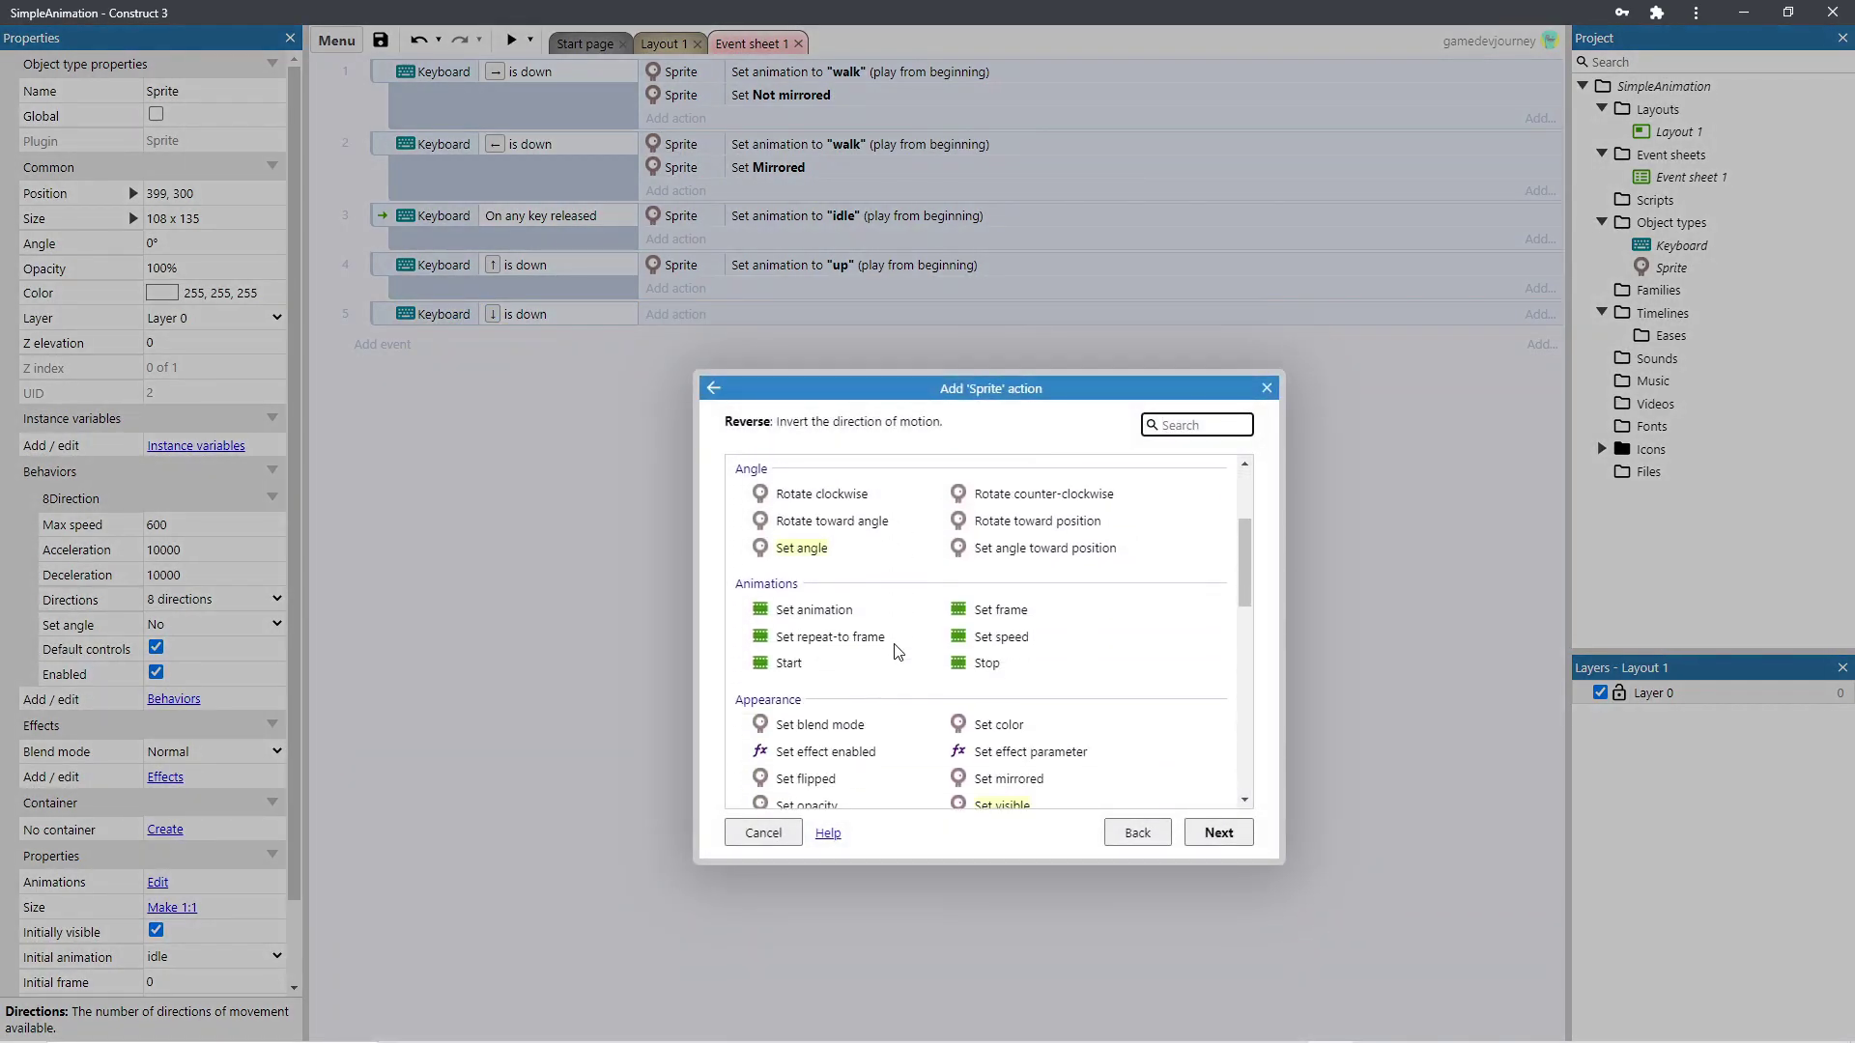
double_click(816, 609)
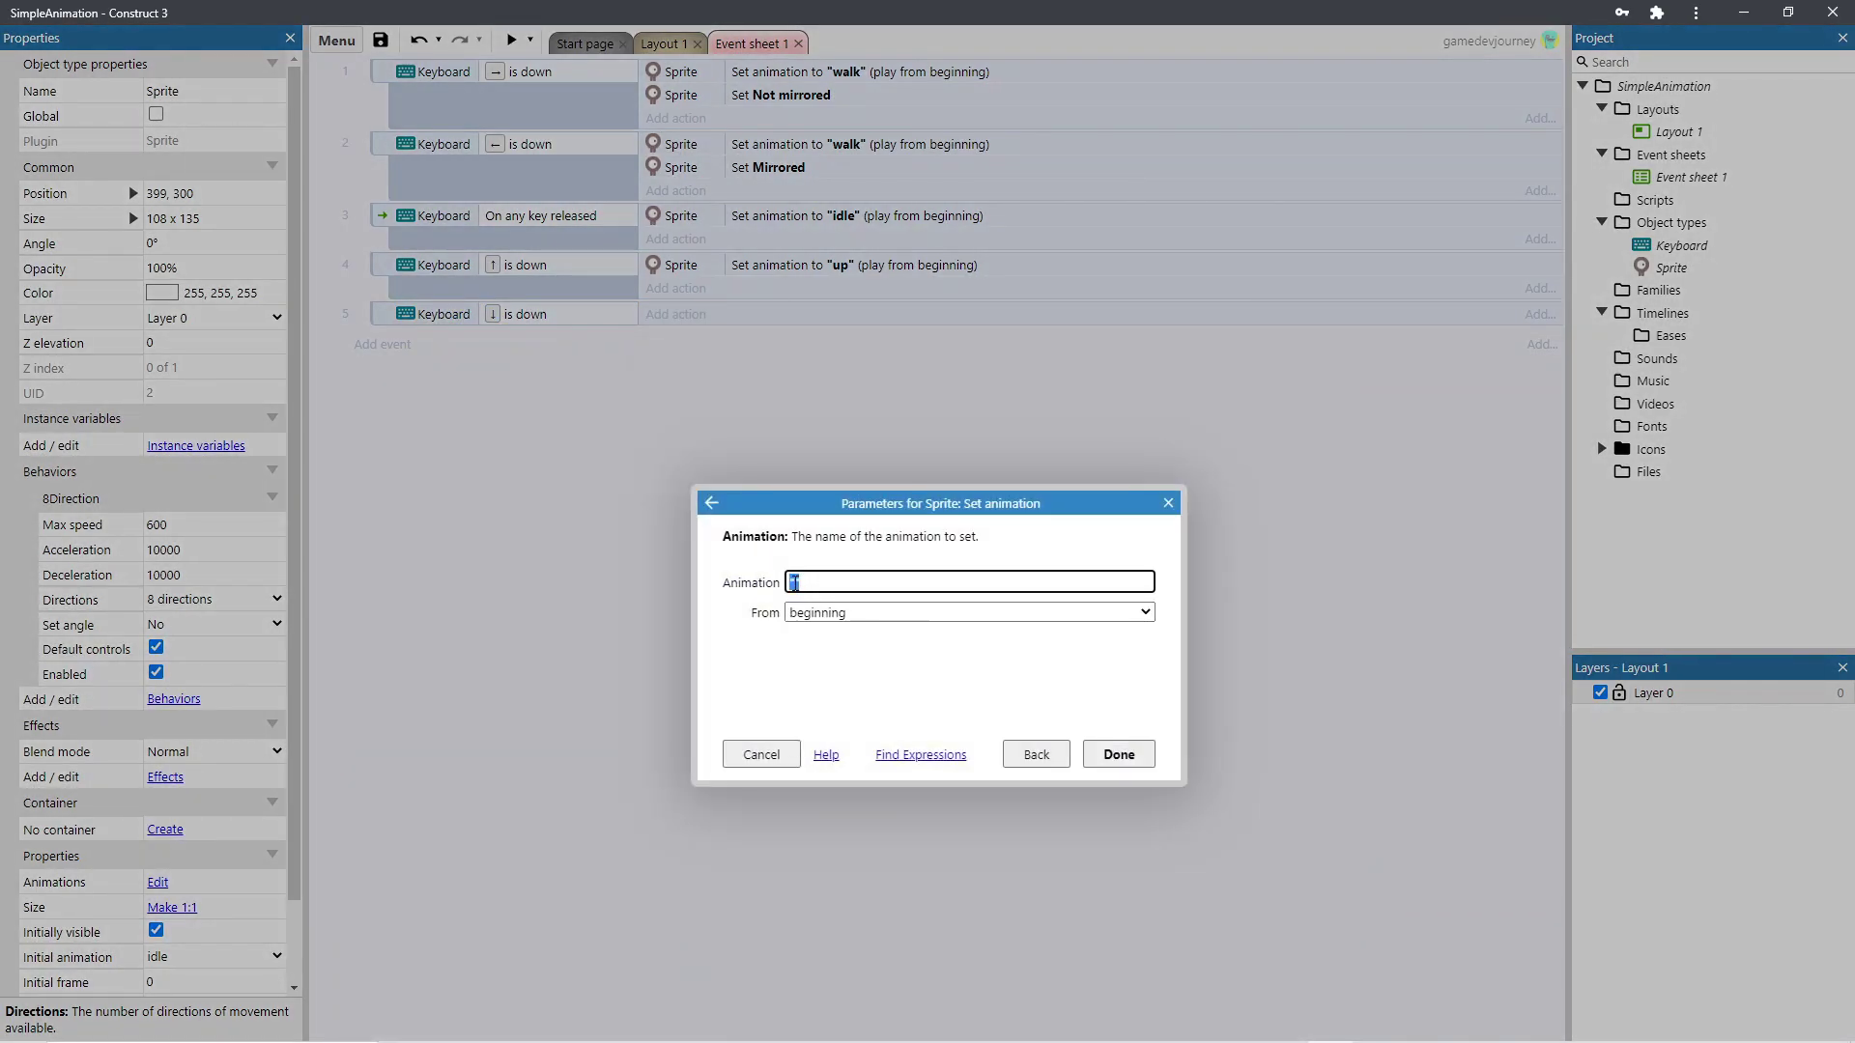
type("\"up")
left_click(1118, 754)
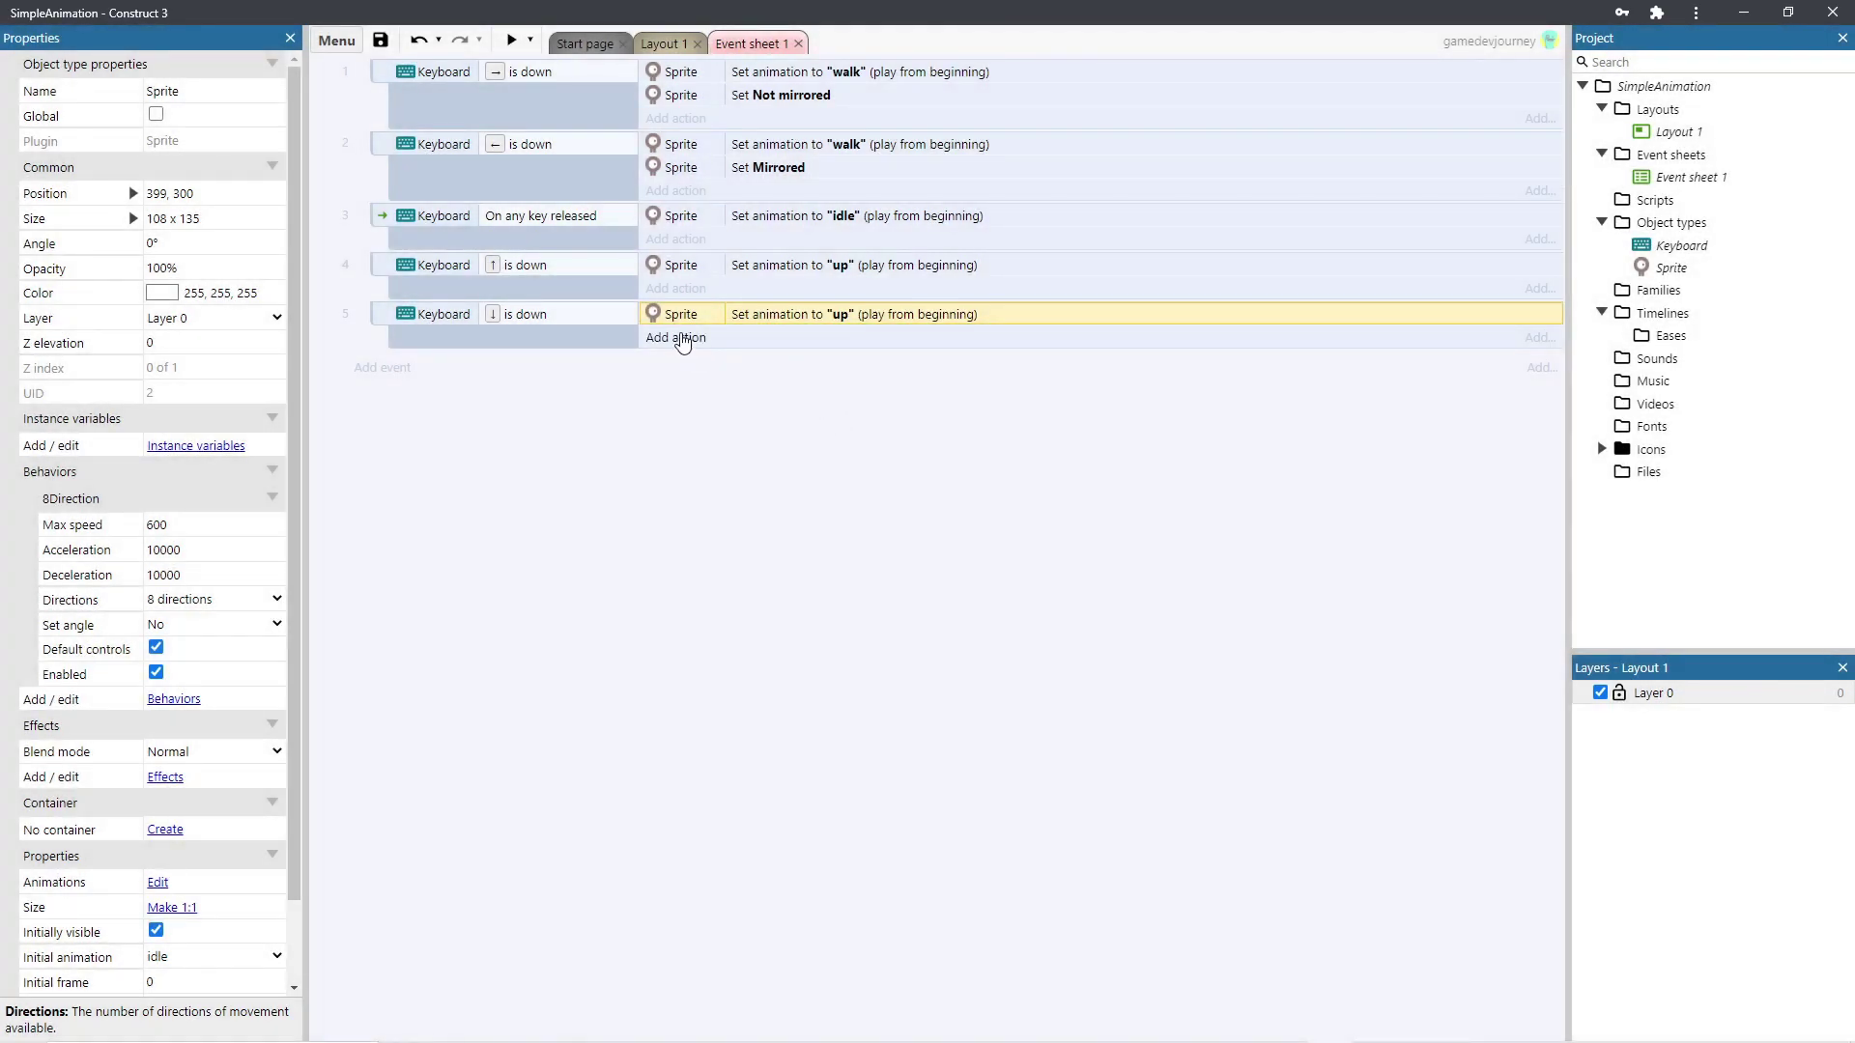
- Add a Sprite 'Set flipped' action with state Flipped to event 5
left_click(681, 338)
double_click(861, 497)
scroll(935, 682, "down", 3)
scroll(966, 607, "down", 2)
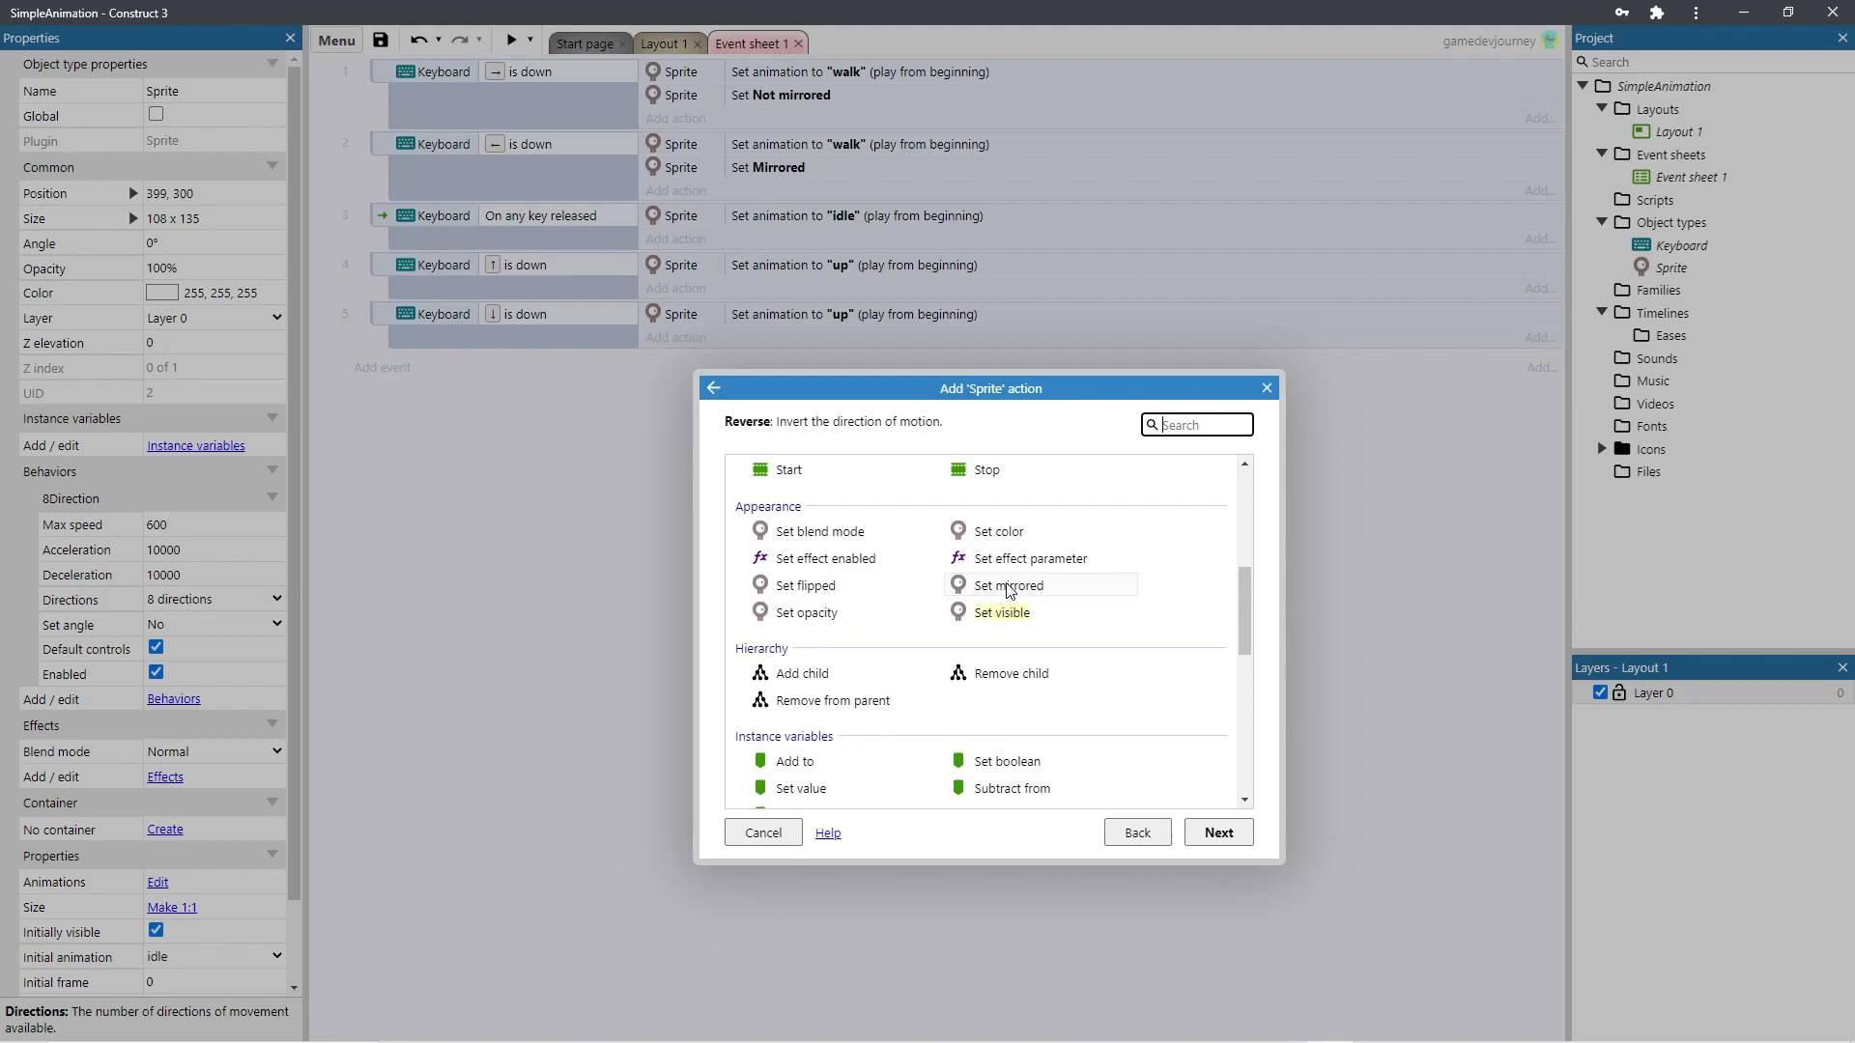
double_click(817, 594)
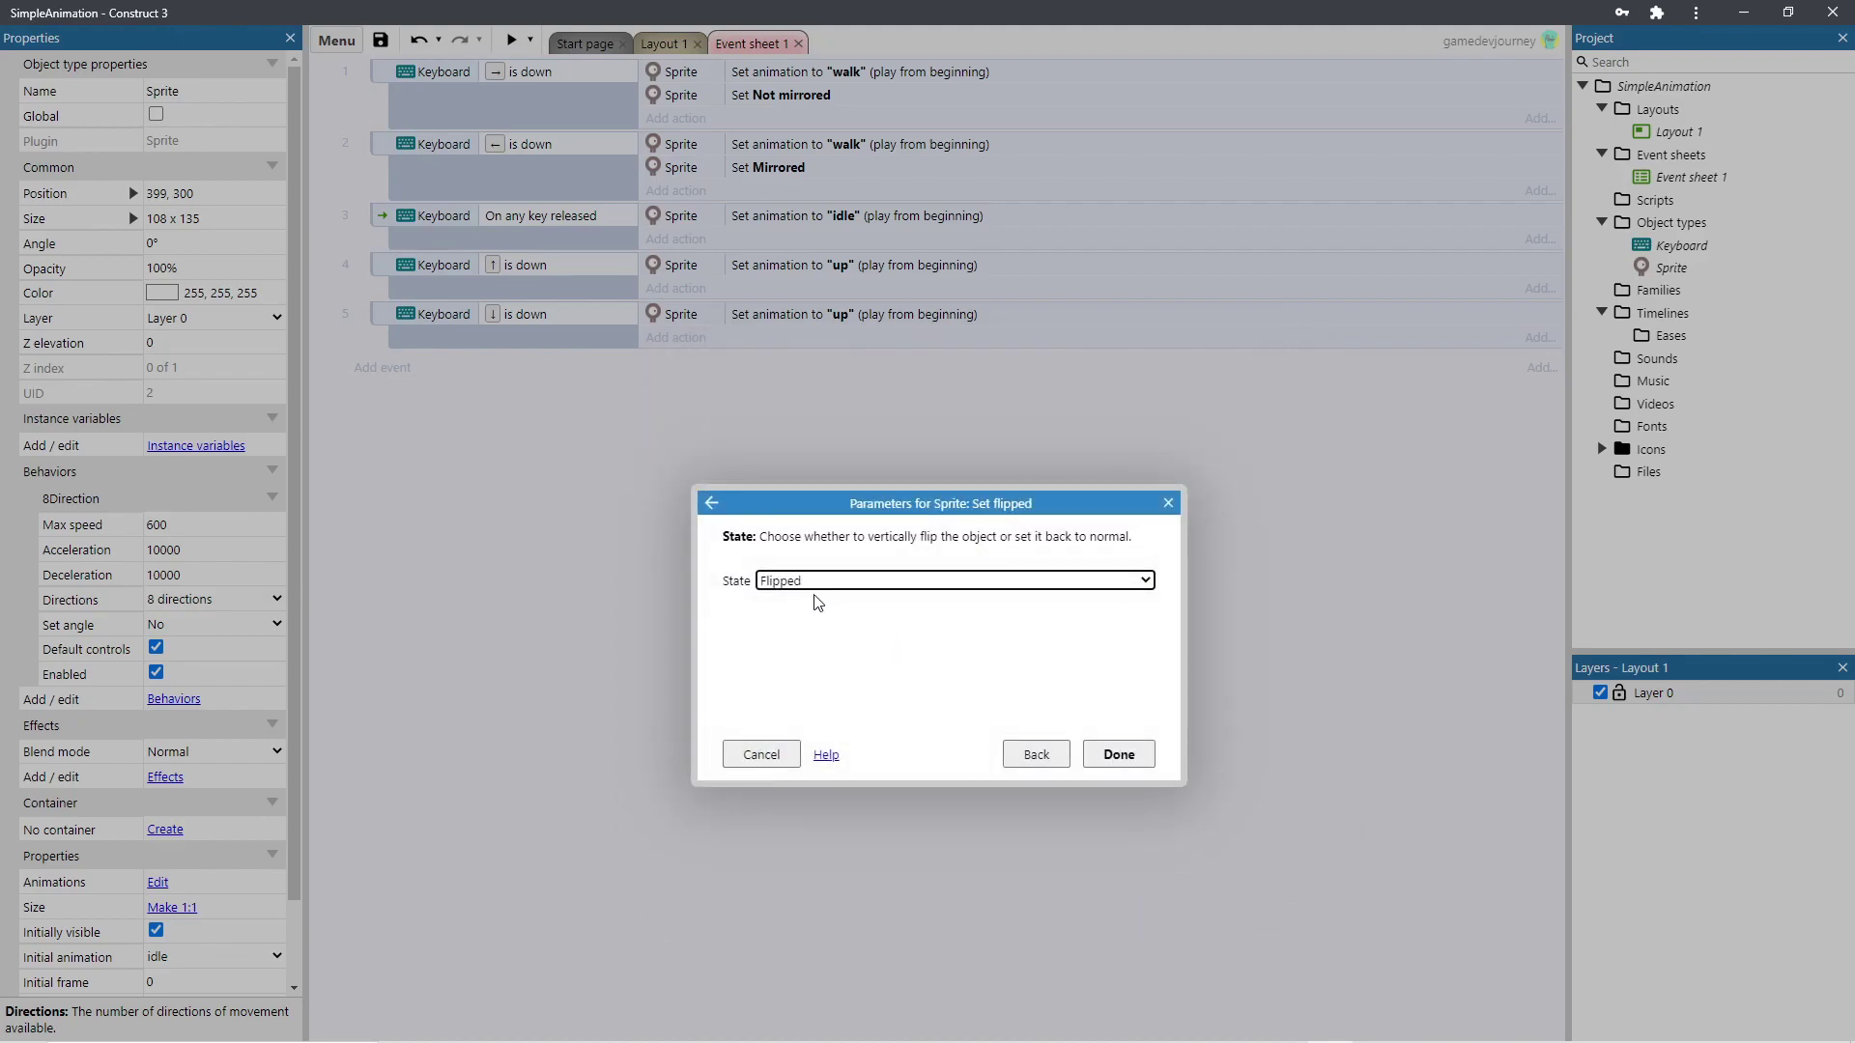
left_click(1090, 755)
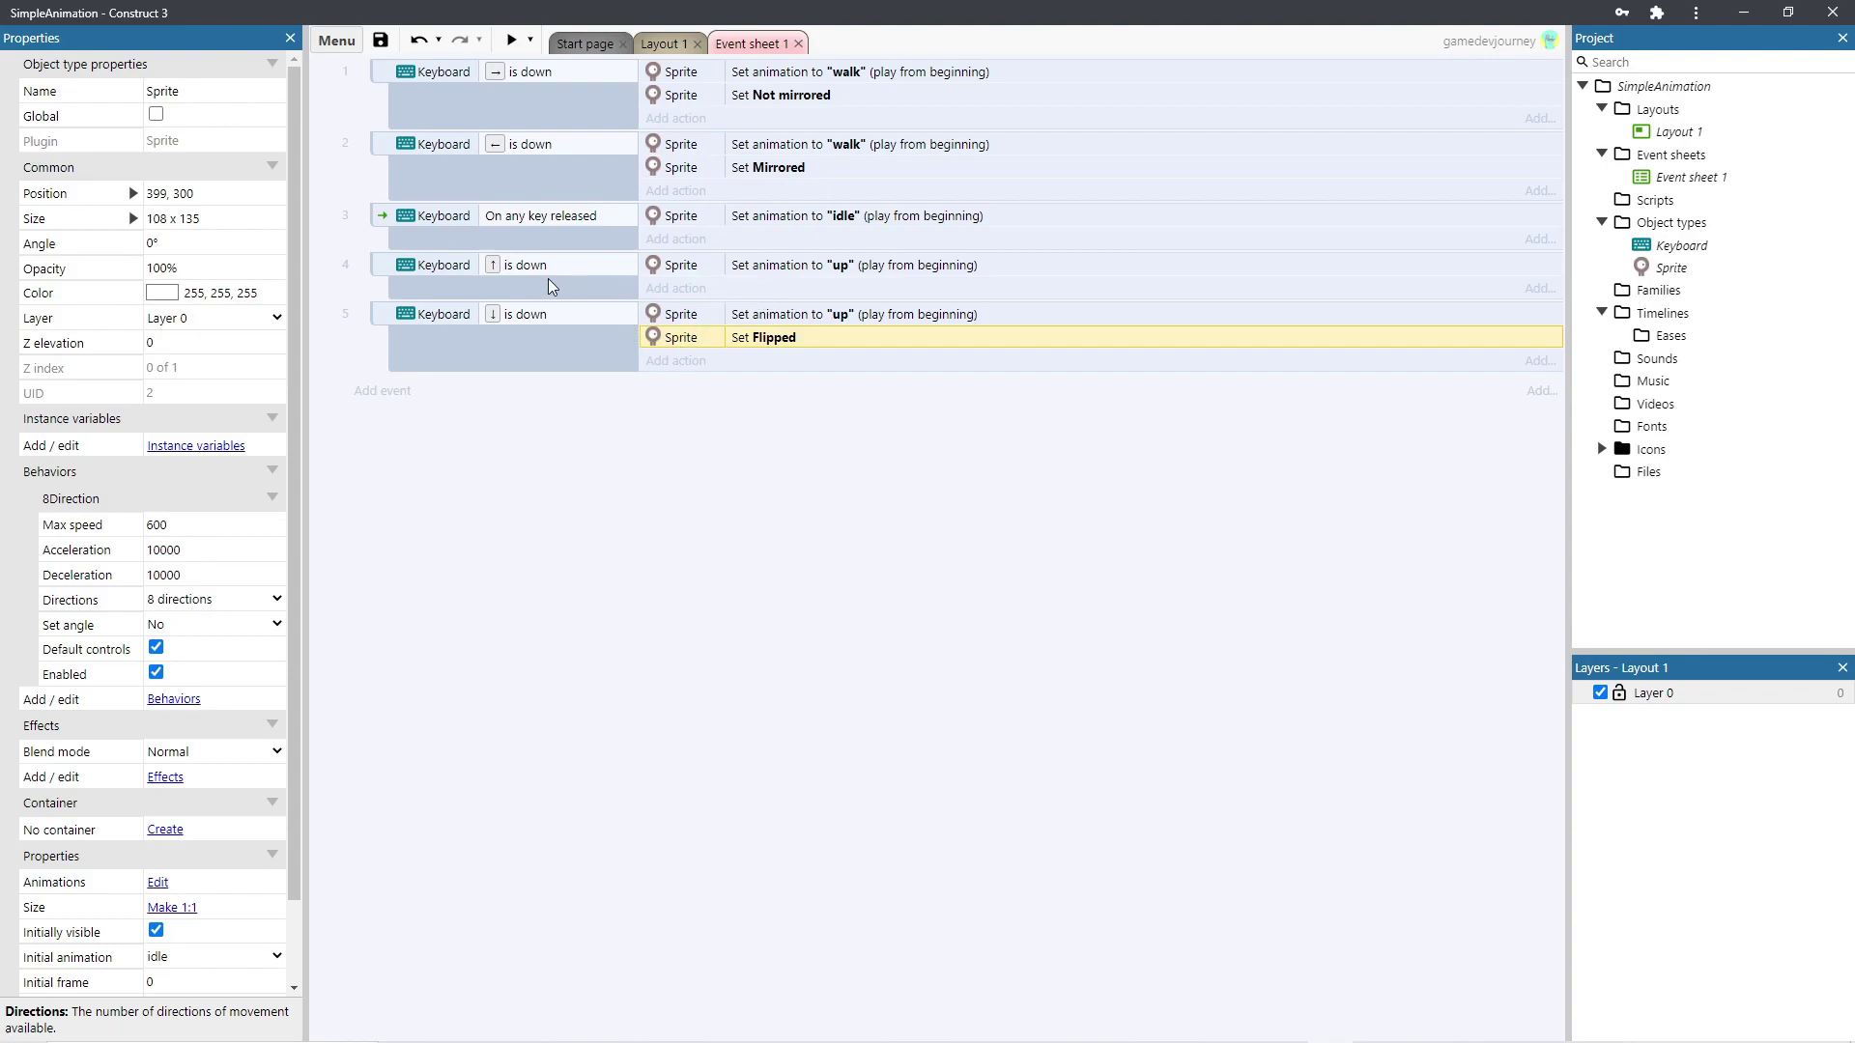
- Add a Sprite 'Set flipped' action with state Not flipped to event 4
left_click(682, 288)
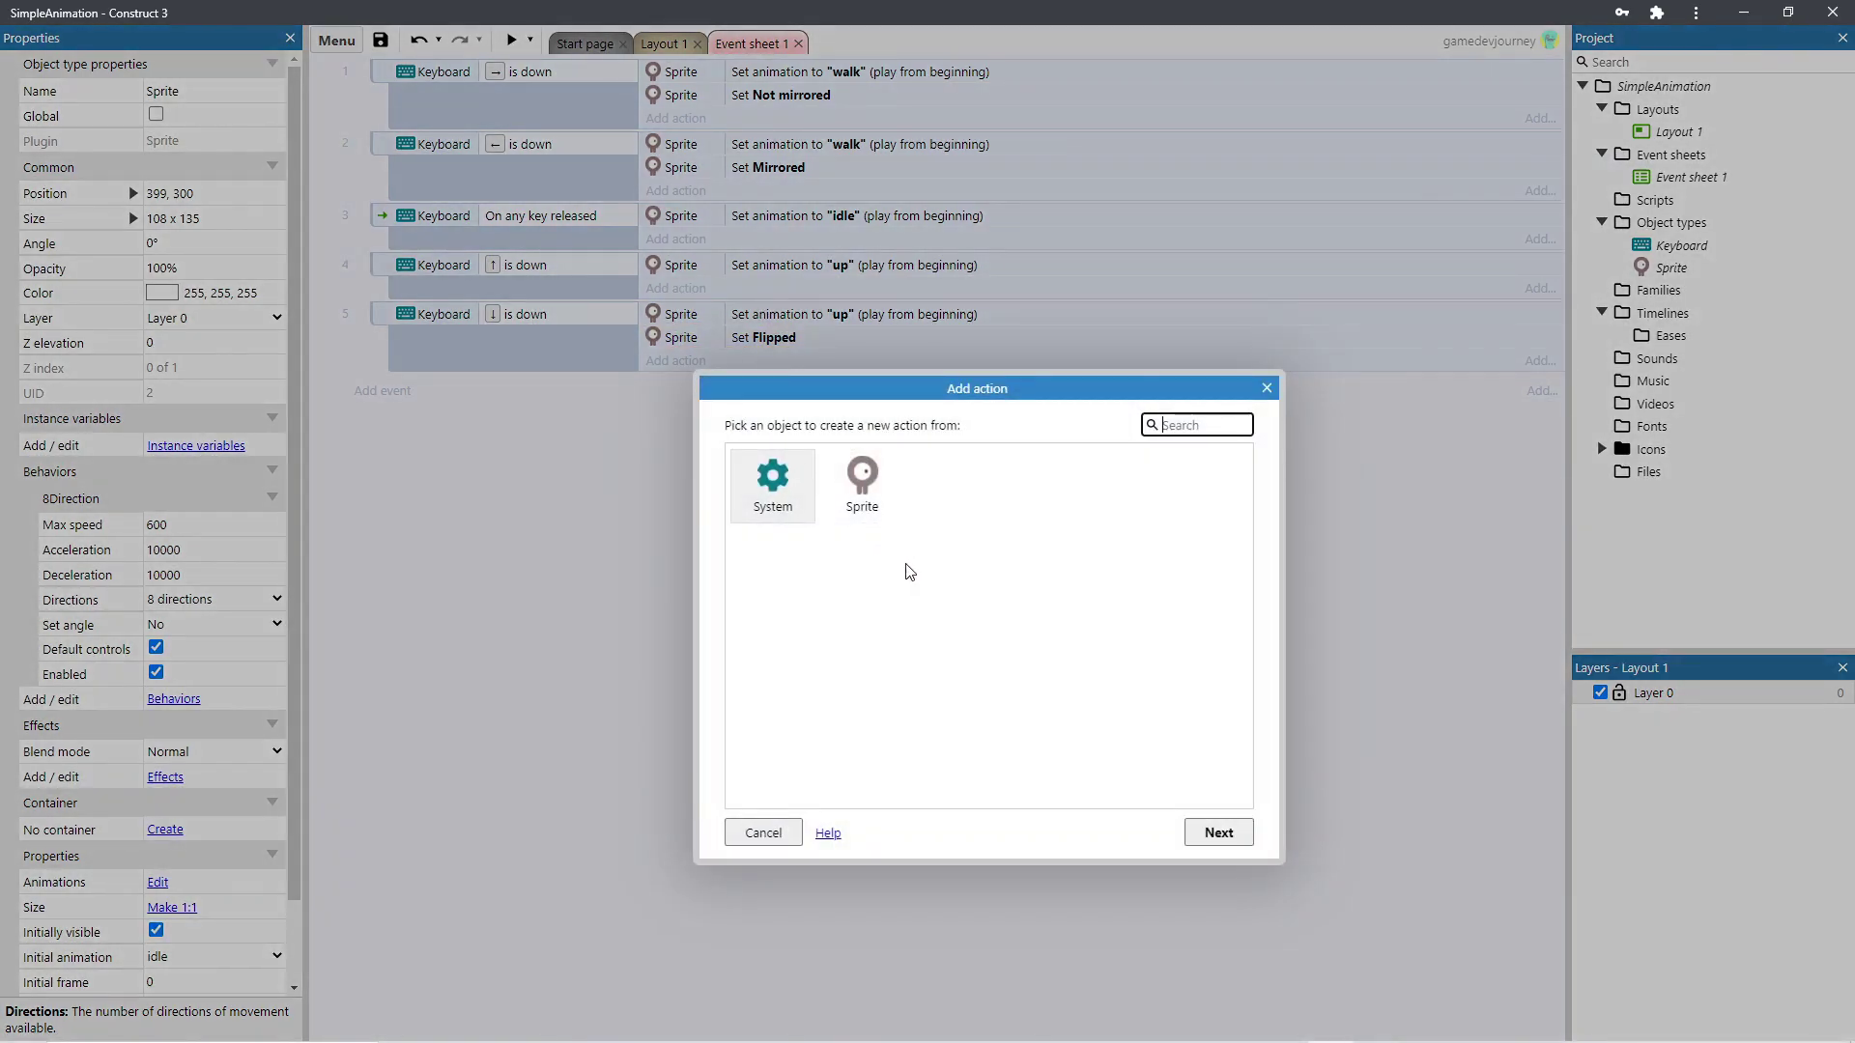
double_click(744, 493)
scroll(933, 678, "down", 5)
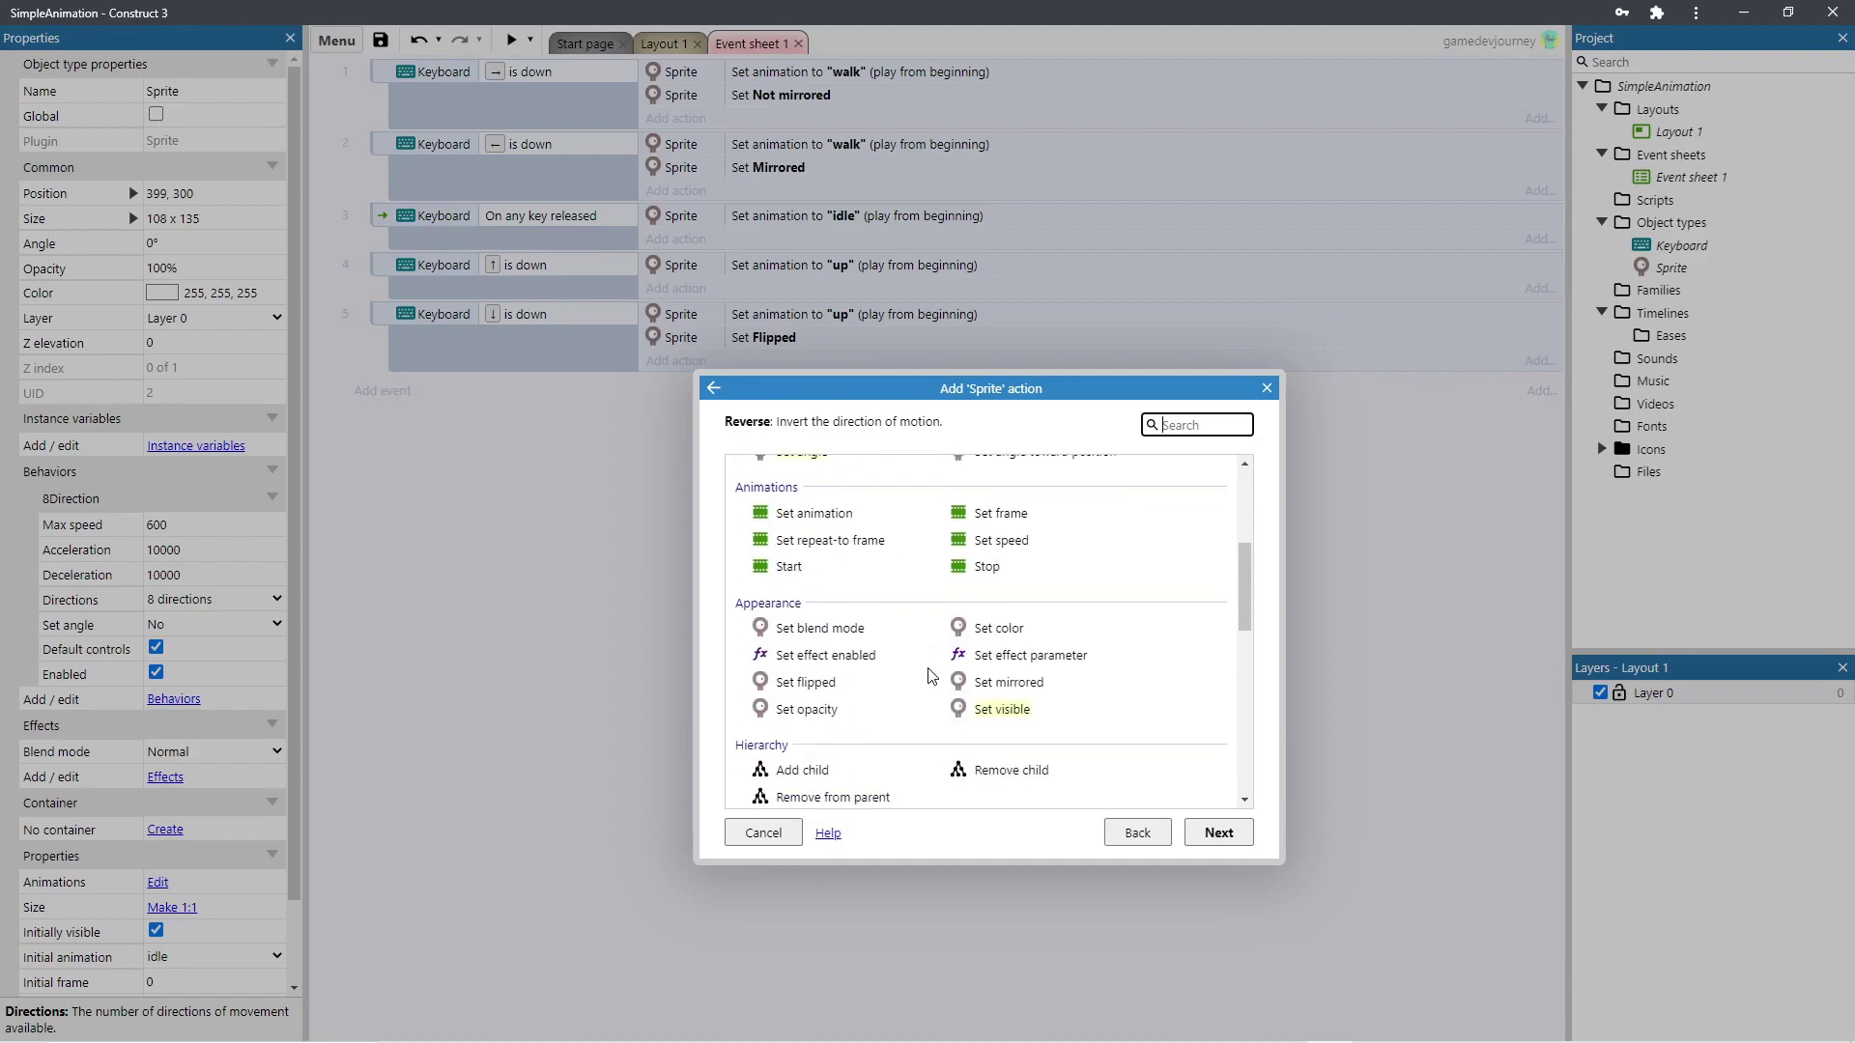
scroll(931, 675, "down", 1)
double_click(821, 588)
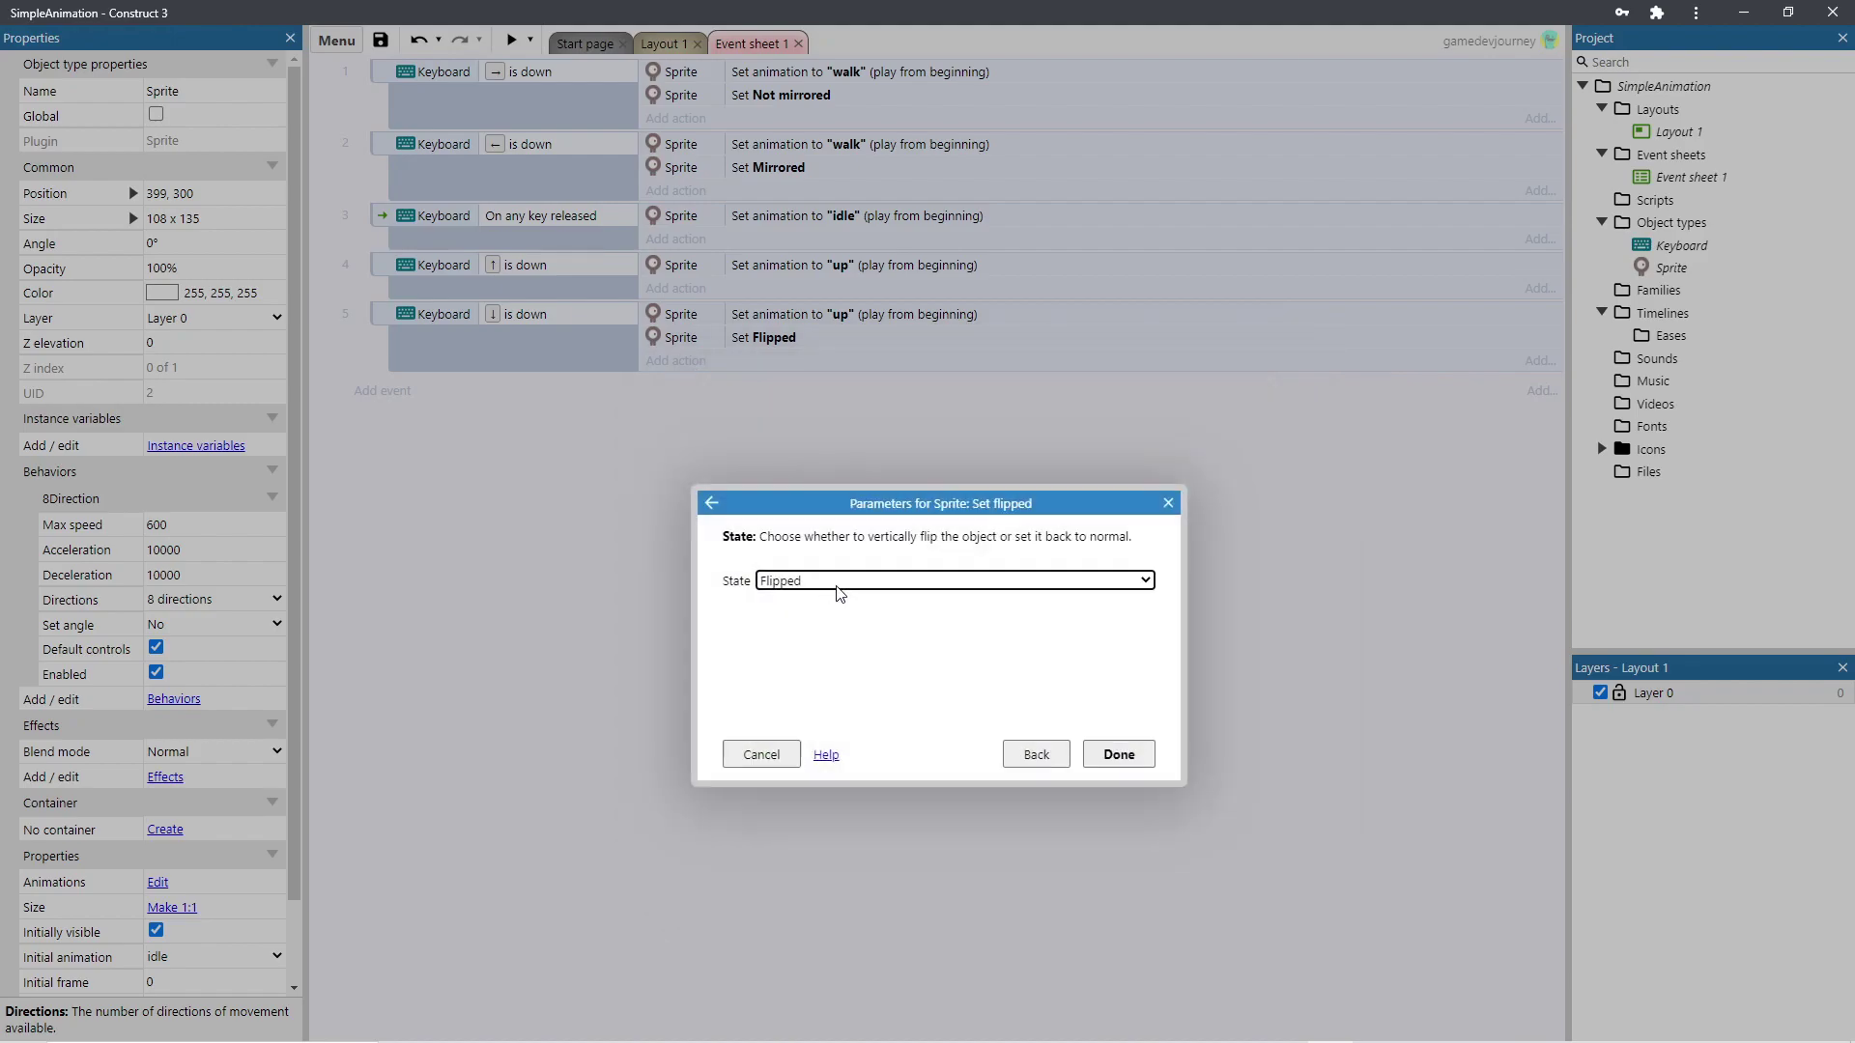
left_click(839, 581)
left_click(792, 615)
left_click(1117, 754)
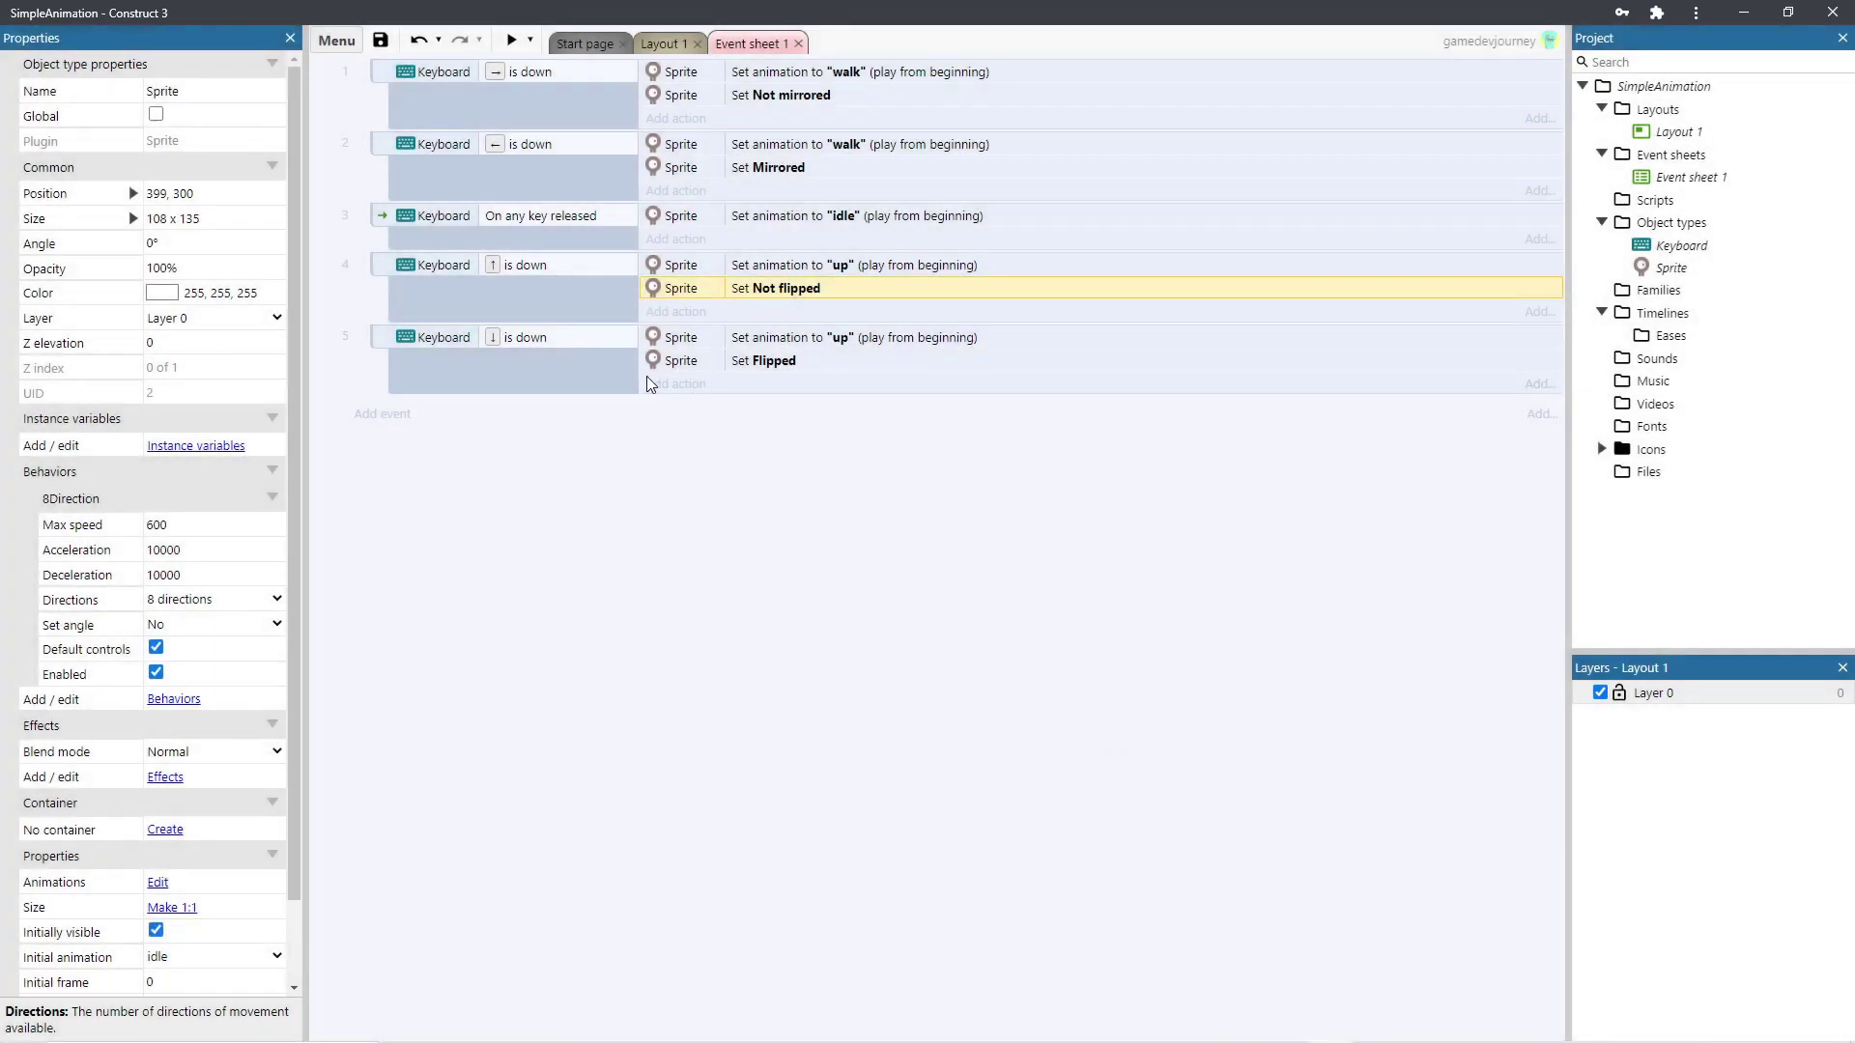
- Launch the preview and move the sprite with the arrow keys
left_click(511, 40)
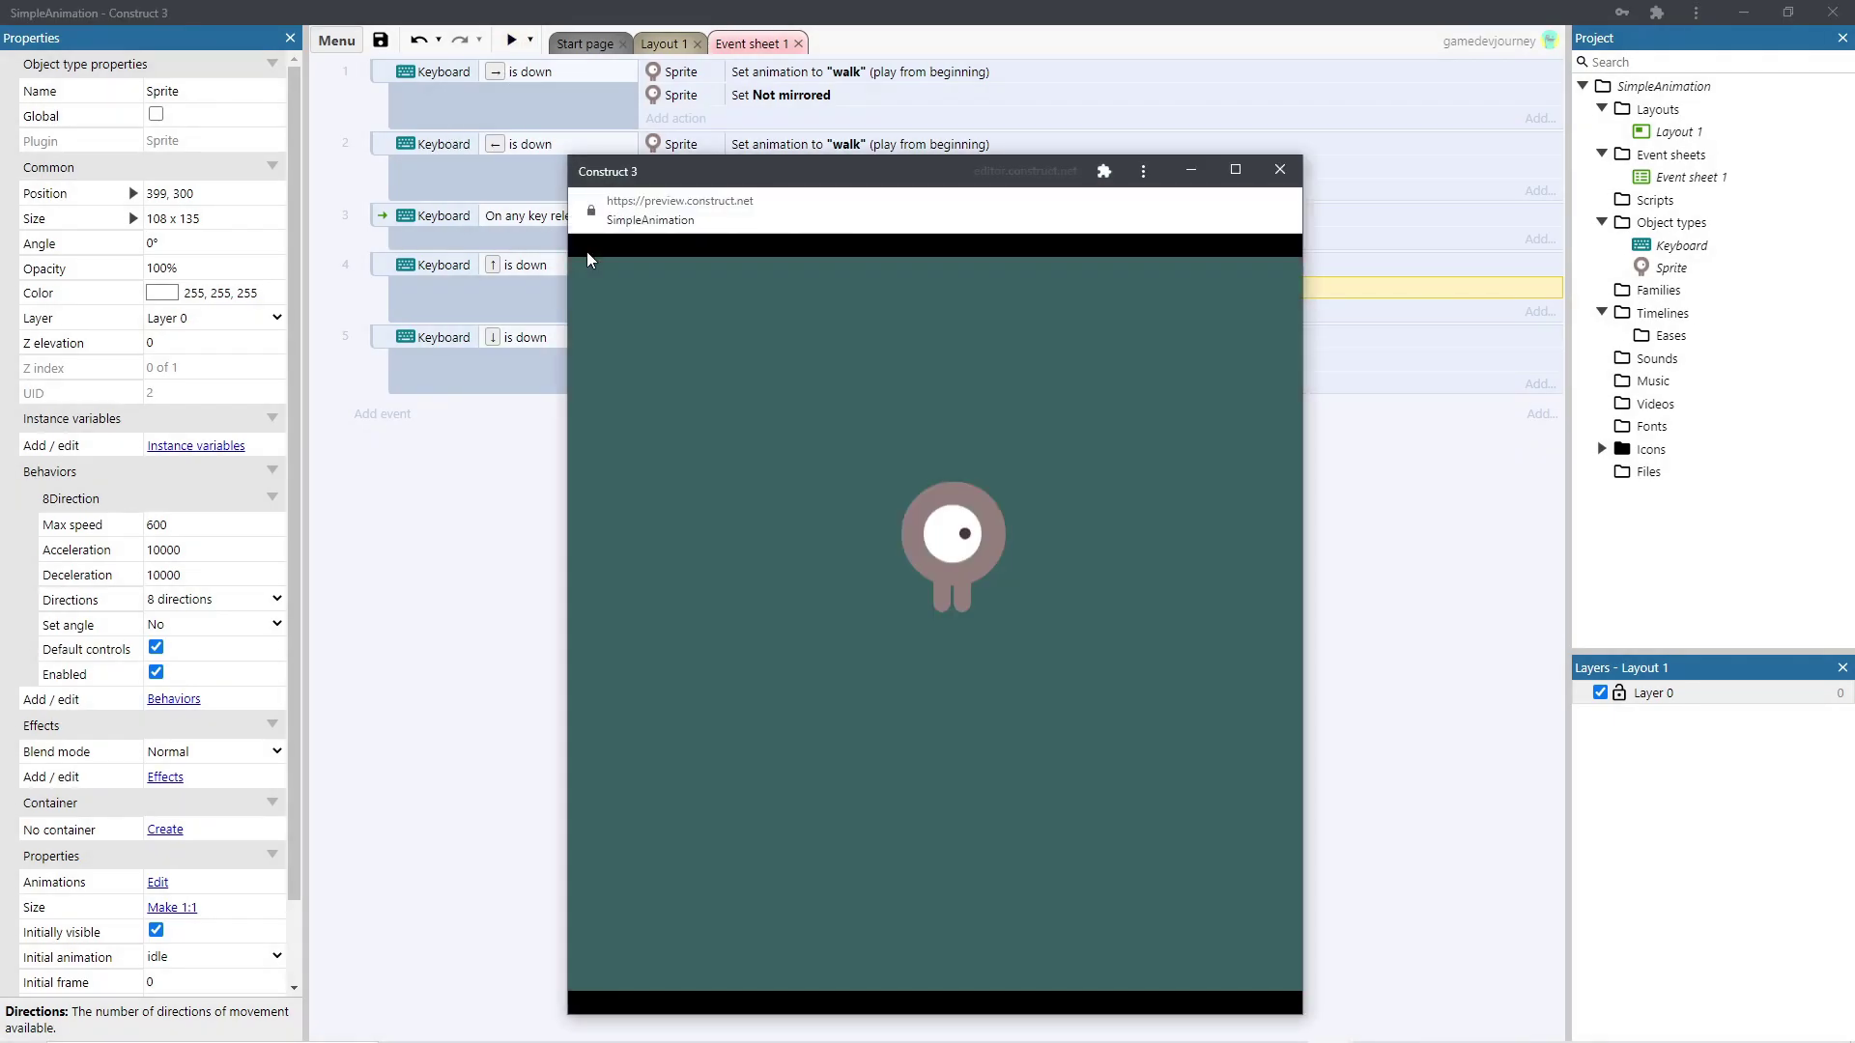
key("Left")
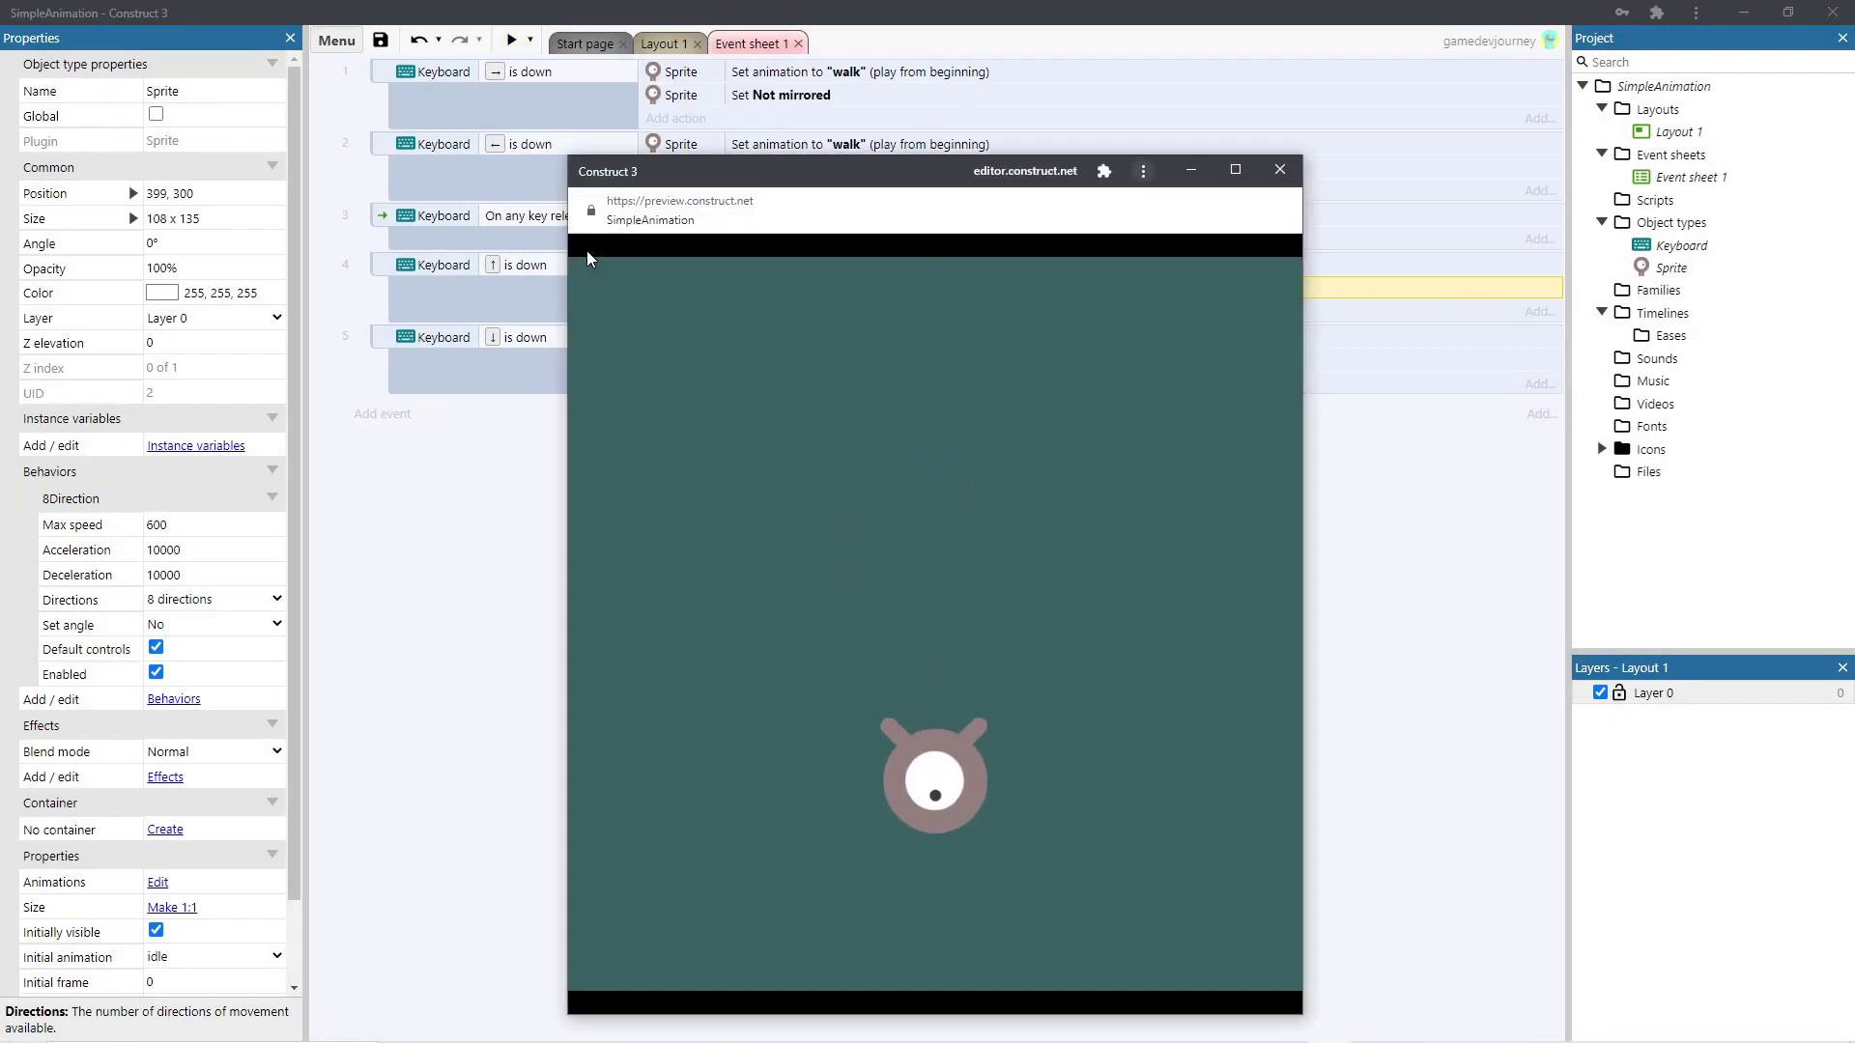